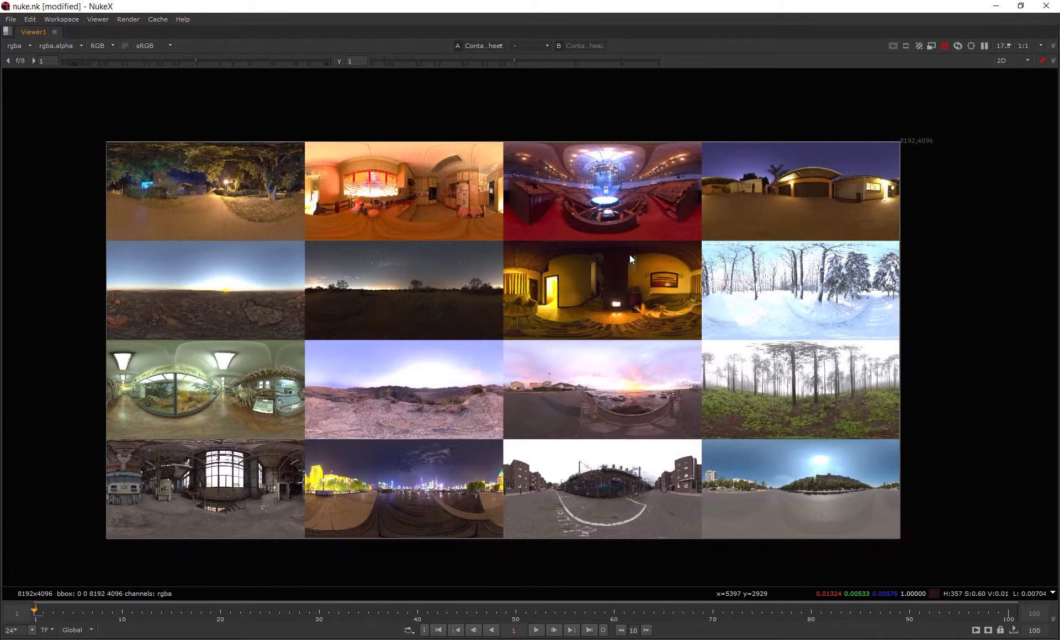
# Display the Raw Renders contact sheet in the viewer and frame the whole four-by-four grid of busts.
pyautogui.press('space')
pyautogui.scroll(-6, 200, 514)
pyautogui.moveTo(195, 506); pyautogui.dragTo(537, 517, button='middle')
pyautogui.moveTo(315, 518); pyautogui.dragTo(397, 478)
pyautogui.press('1')
pyautogui.press('space')
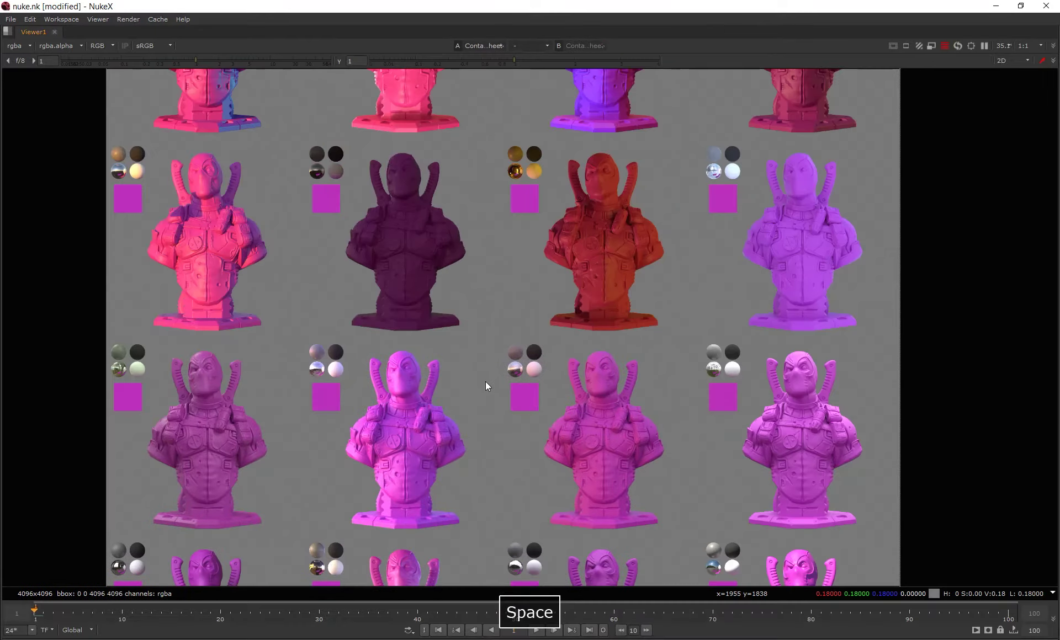
pyautogui.scroll(-3, 485, 382)
pyautogui.moveTo(484, 377); pyautogui.dragTo(478, 355, button='middle')
pyautogui.scroll(2, 472, 353)
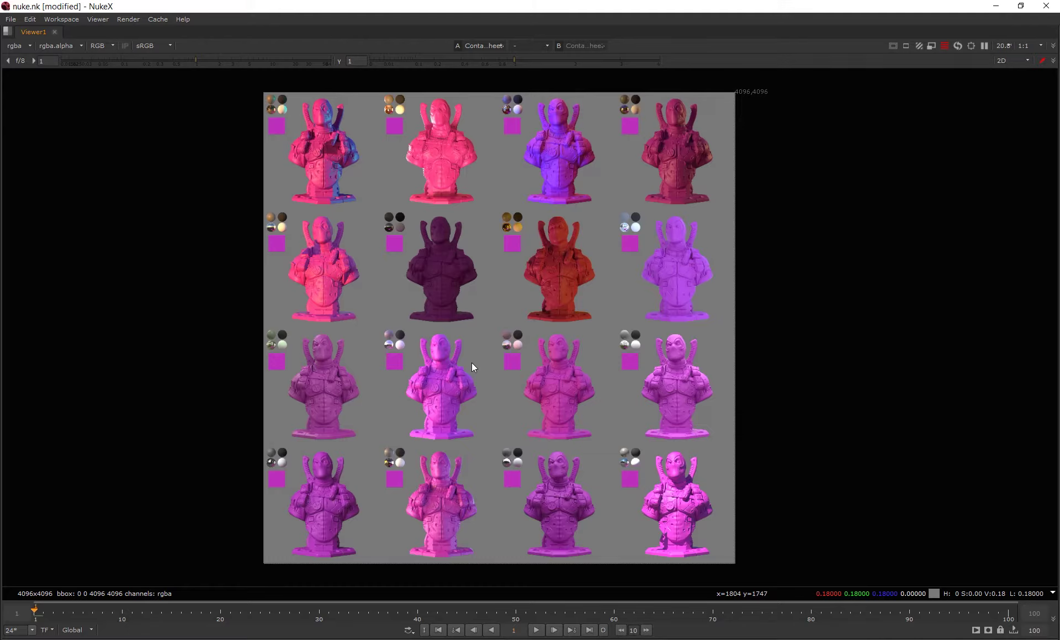
# Open the raw renders' Shuffle node and set its first input layer to diffuse_albedo to view that pass enlarged.
pyautogui.press('space')
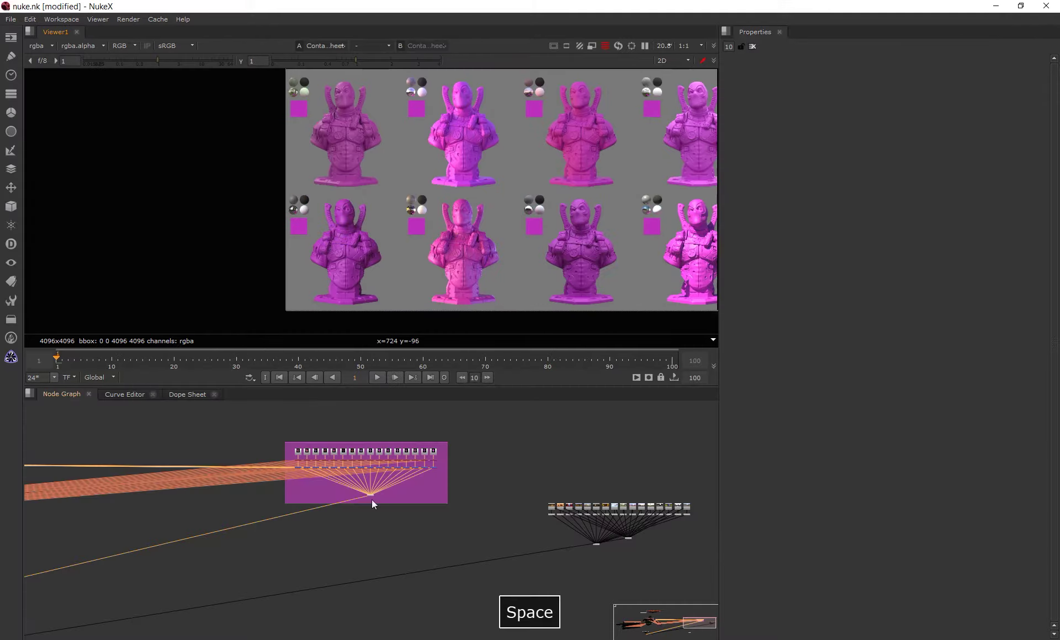
pyautogui.scroll(5, 382, 478)
pyautogui.doubleClick(369, 469)
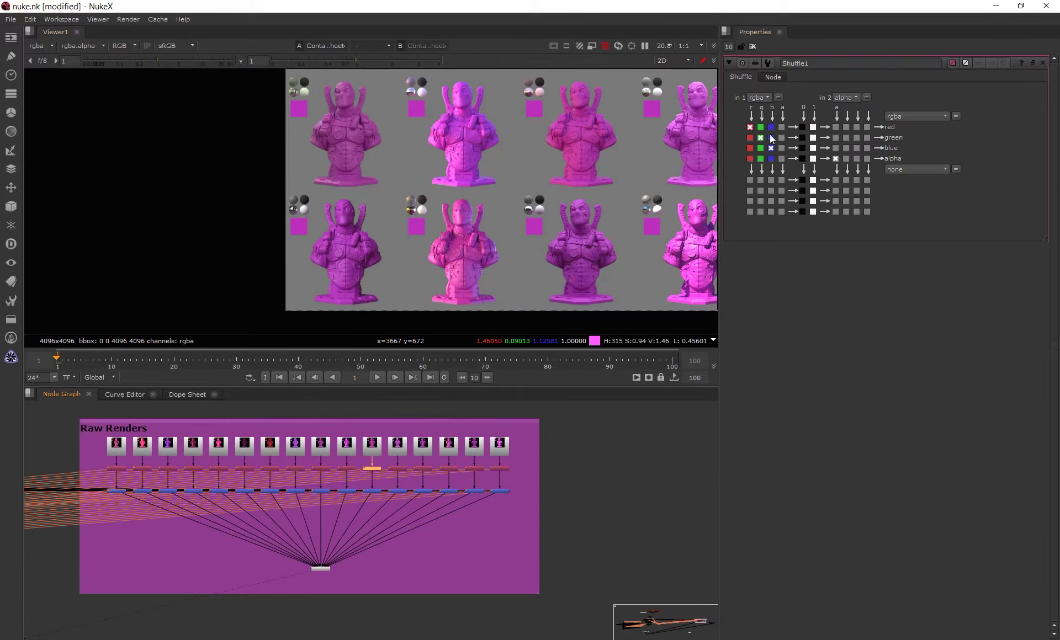
pyautogui.click(758, 98)
pyautogui.click(791, 149)
pyautogui.press('space')
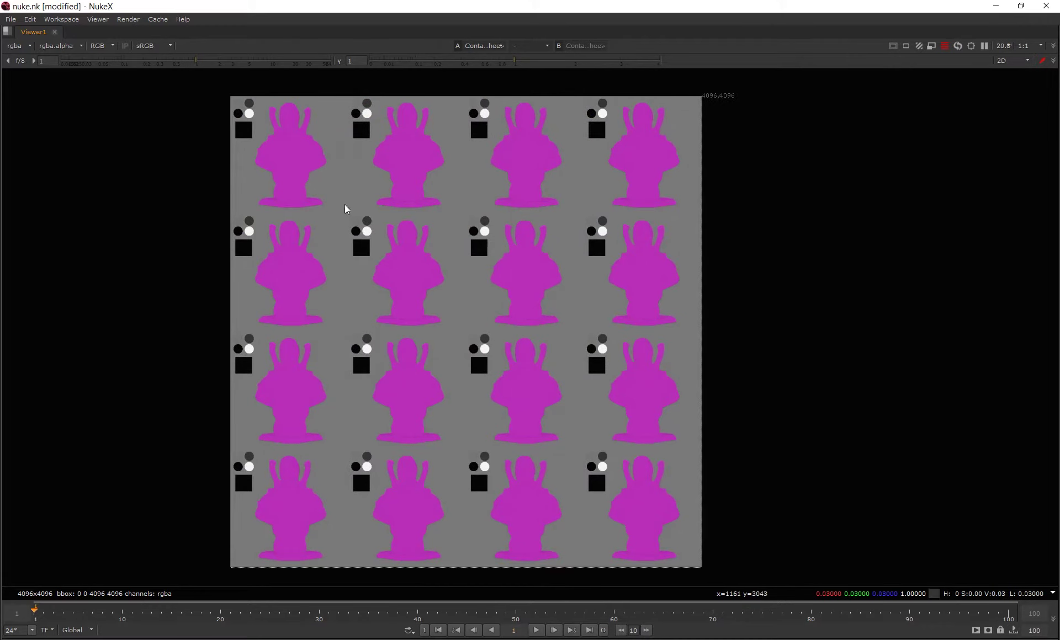
# Switch the shuffle's first input layer back to rgba and show the contact sheet enlarged.
pyautogui.press('space')
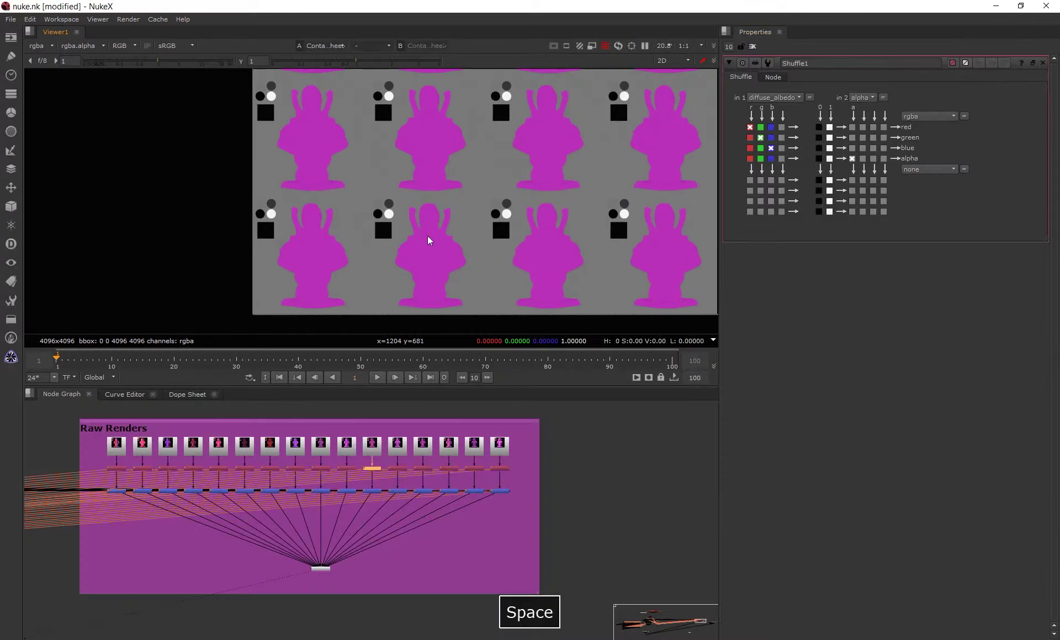
pyautogui.click(773, 98)
pyautogui.click(776, 125)
pyautogui.press('space')
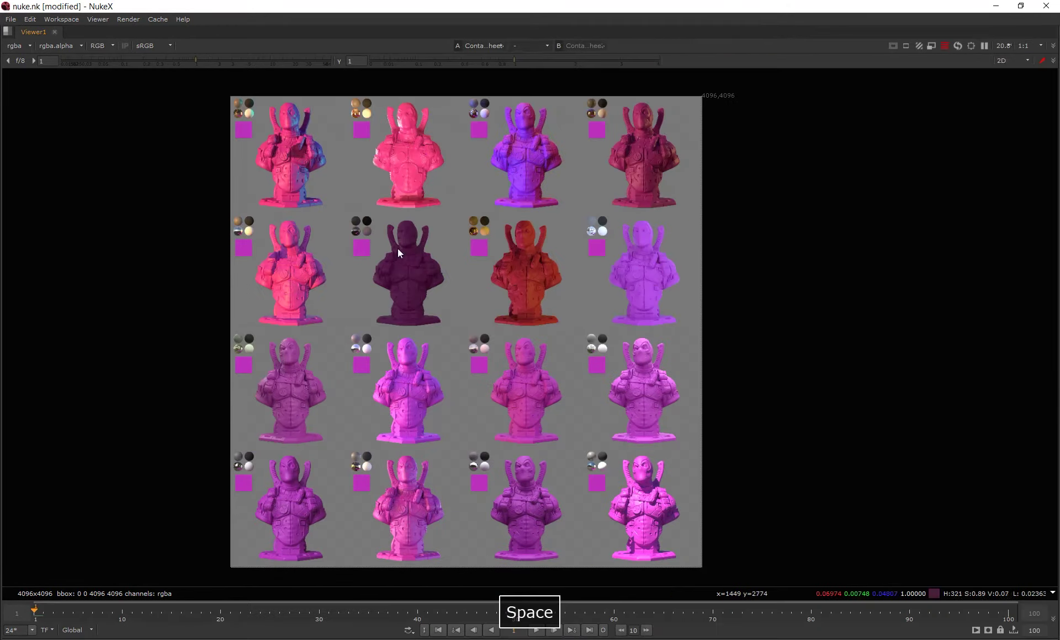
# Examine how the different lighting environments change the colour of the magenta busts across the contact sheet.
pyautogui.moveTo(344, 170); pyautogui.dragTo(374, 305, button='middle')
pyautogui.scroll(1, 386, 161)
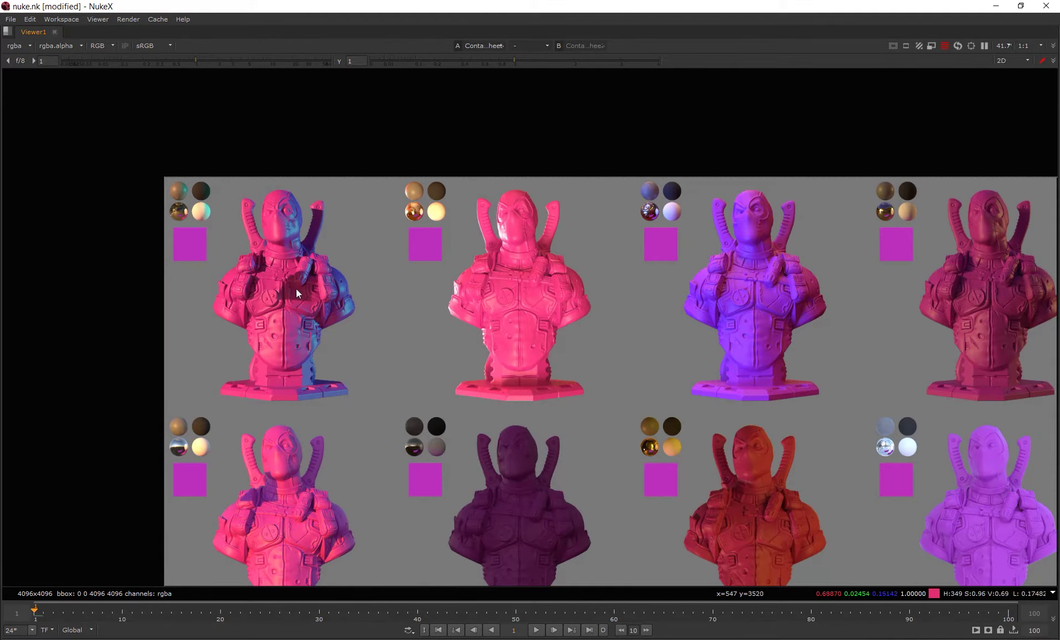
pyautogui.scroll(-2, 294, 327)
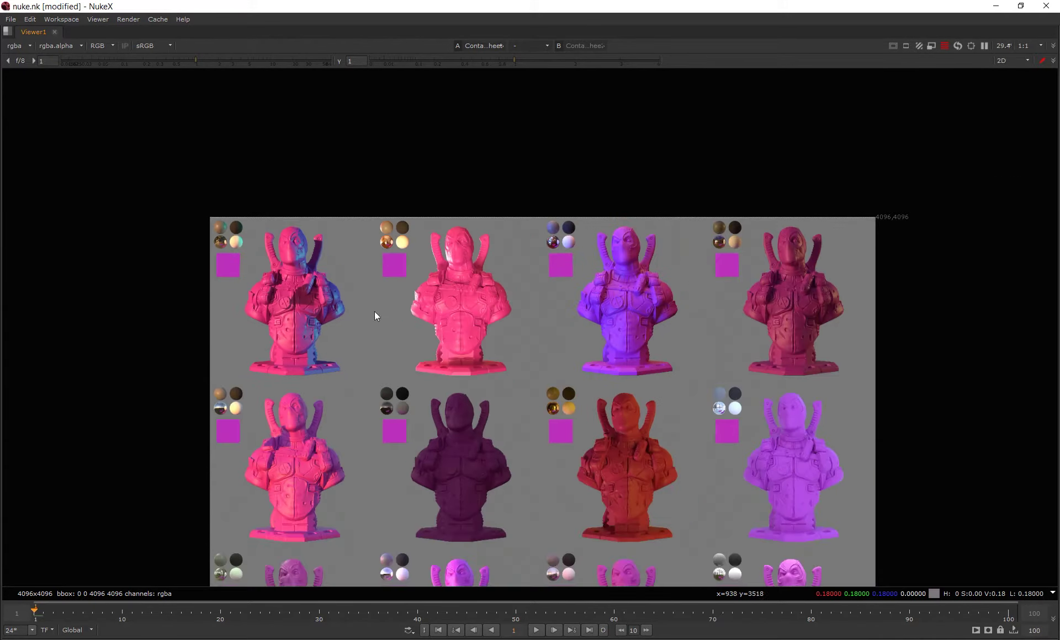
pyautogui.moveTo(374, 315); pyautogui.dragTo(381, 215, button='middle')
pyautogui.moveTo(610, 340); pyautogui.dragTo(591, 288, button='middle')
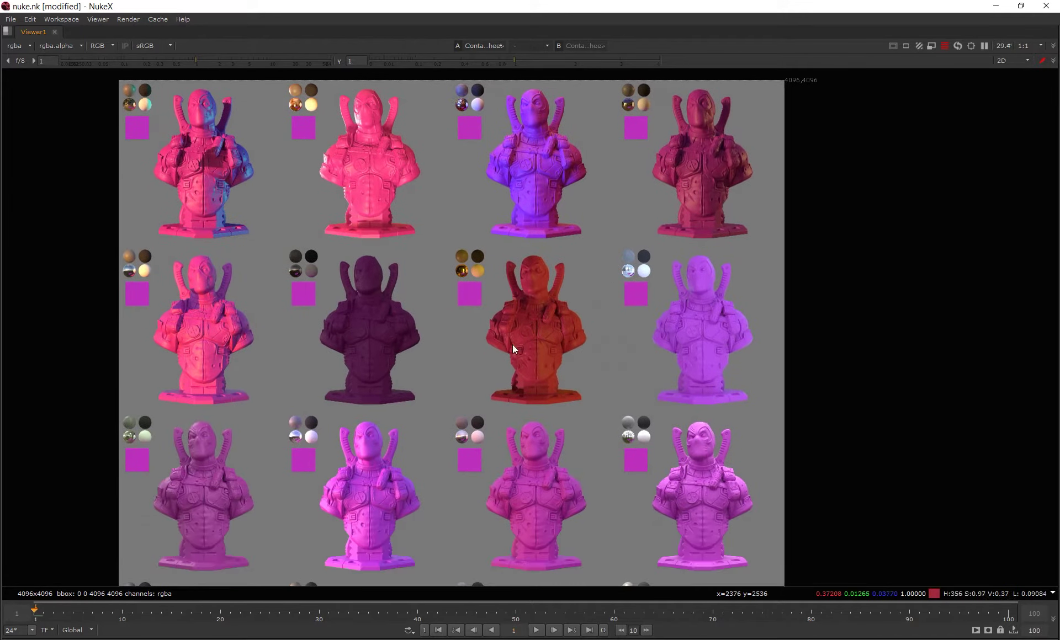
pyautogui.moveTo(588, 361); pyautogui.dragTo(560, 345, button='middle')
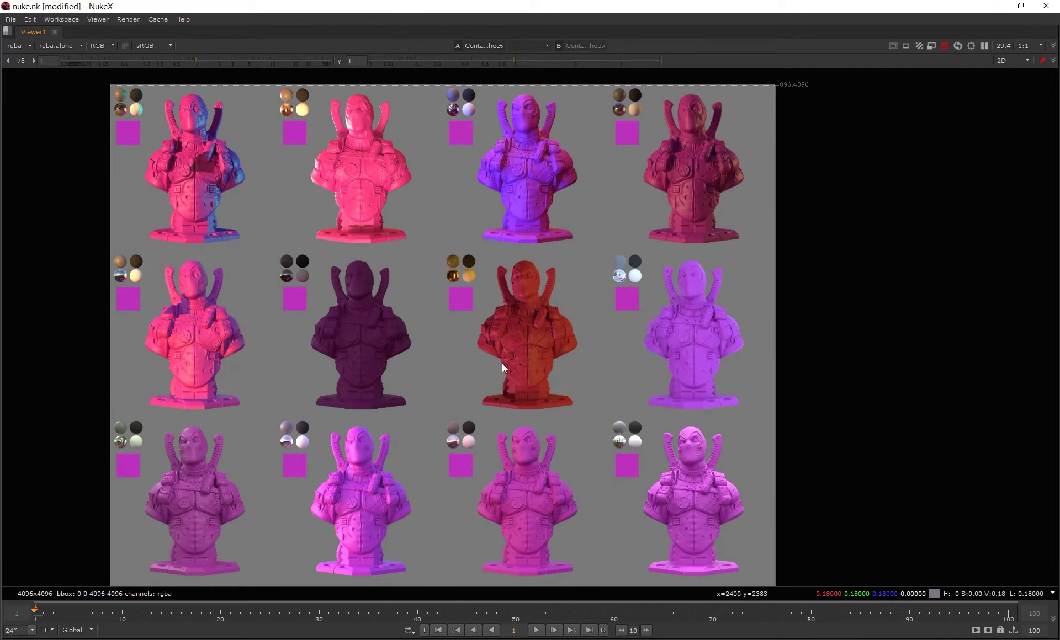
pyautogui.moveTo(502, 363); pyautogui.dragTo(492, 316, button='middle')
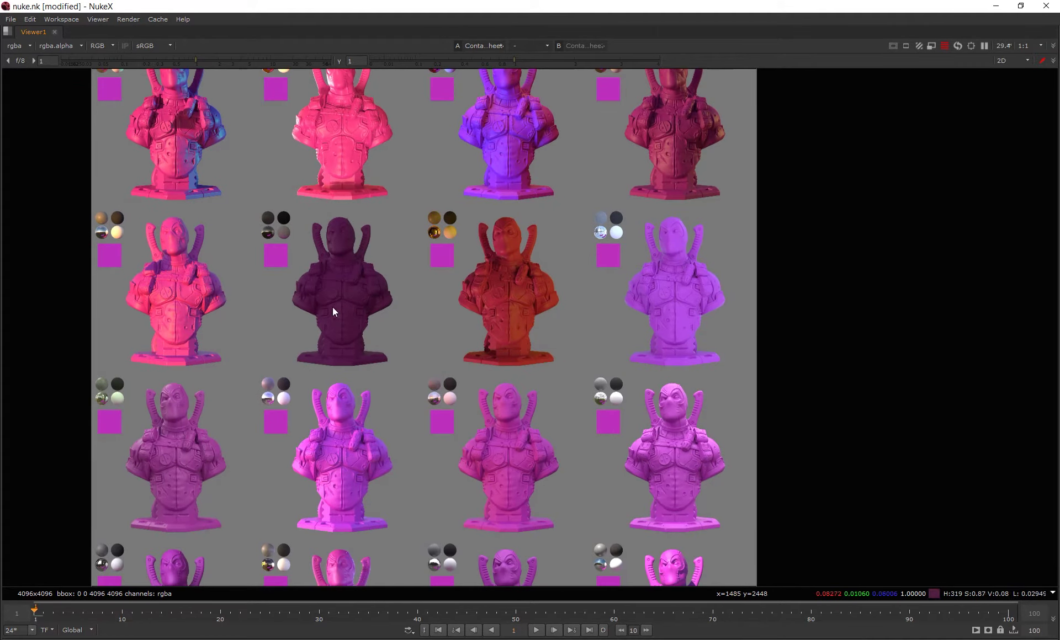
pyautogui.scroll(-3, 405, 364)
pyautogui.scroll(6, 370, 279)
pyautogui.moveTo(370, 279); pyautogui.dragTo(418, 341, button='middle')
pyautogui.scroll(-2, 407, 356)
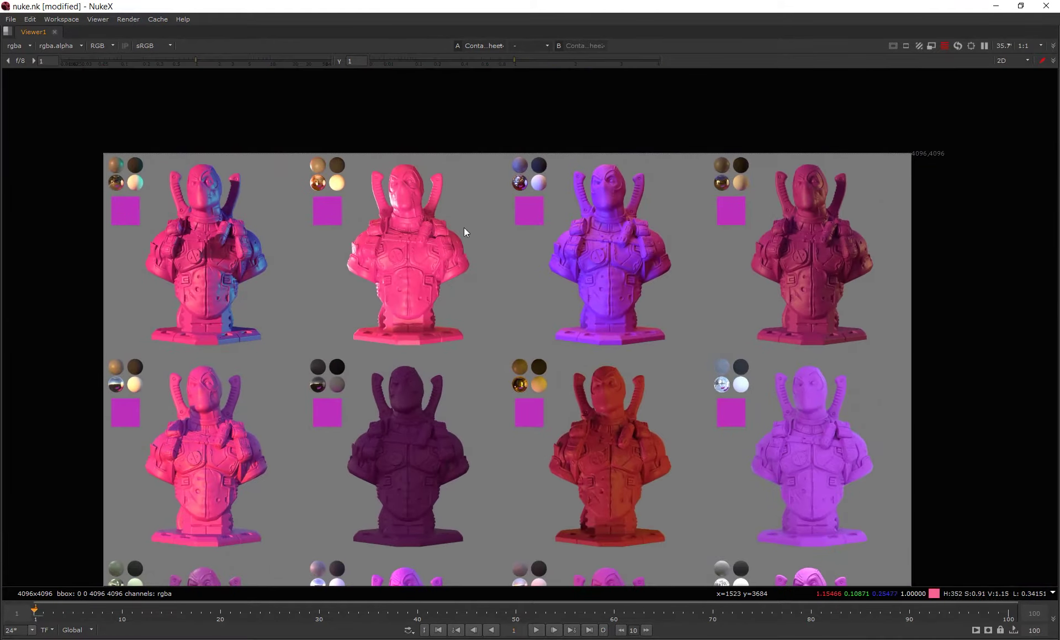
pyautogui.moveTo(345, 342); pyautogui.dragTo(316, 304, button='middle')
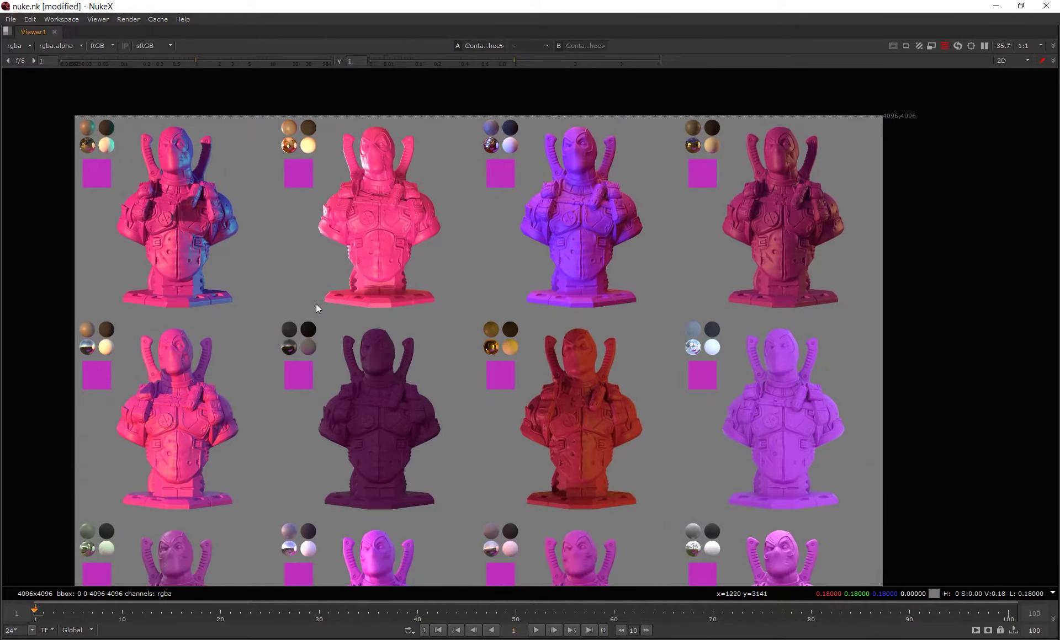
# Show the contact sheet as luminance and compare the brightness of the busts under each lighting environment.
pyautogui.press('y')
pyautogui.scroll(-2, 375, 348)
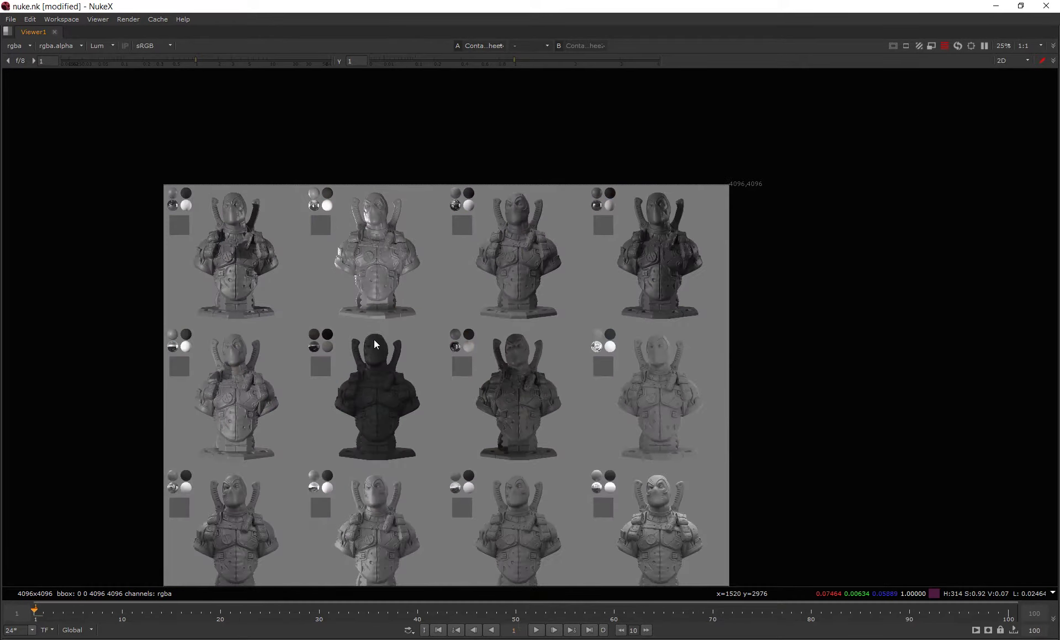
pyautogui.moveTo(373, 340); pyautogui.dragTo(363, 283, button='middle')
pyautogui.scroll(2, 339, 220)
pyautogui.moveTo(339, 220); pyautogui.dragTo(369, 258, button='middle')
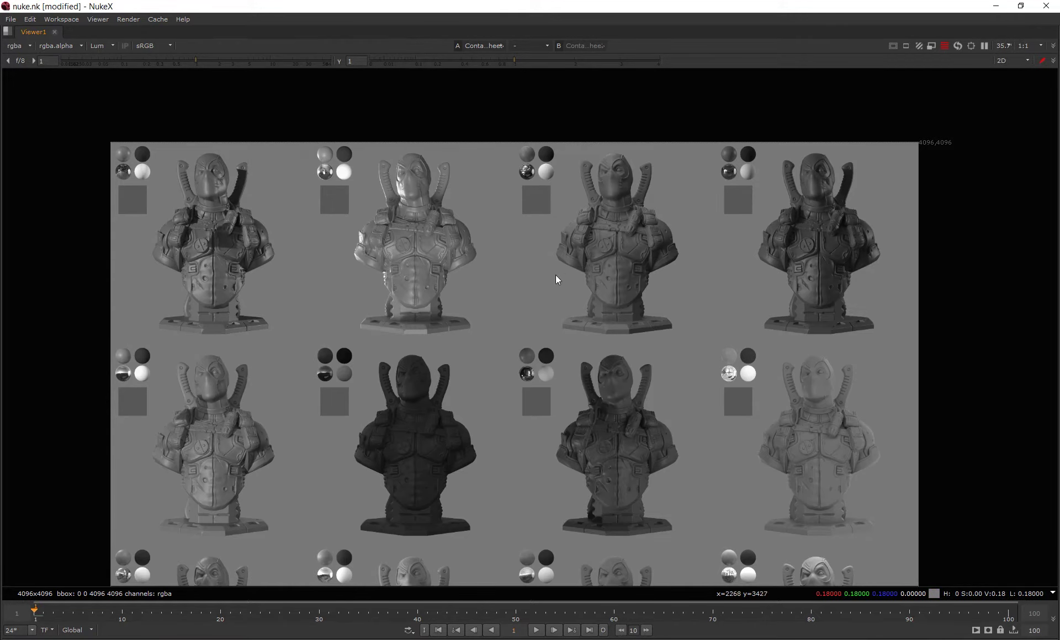
pyautogui.moveTo(214, 215); pyautogui.dragTo(177, 190, button='middle')
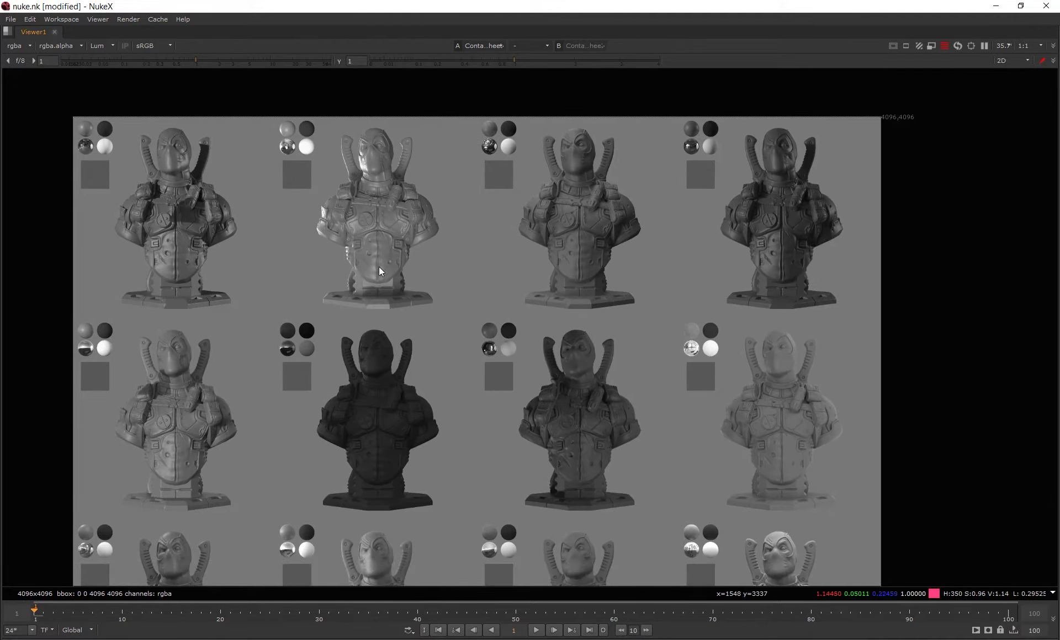
pyautogui.moveTo(601, 251); pyautogui.dragTo(575, 242, button='middle')
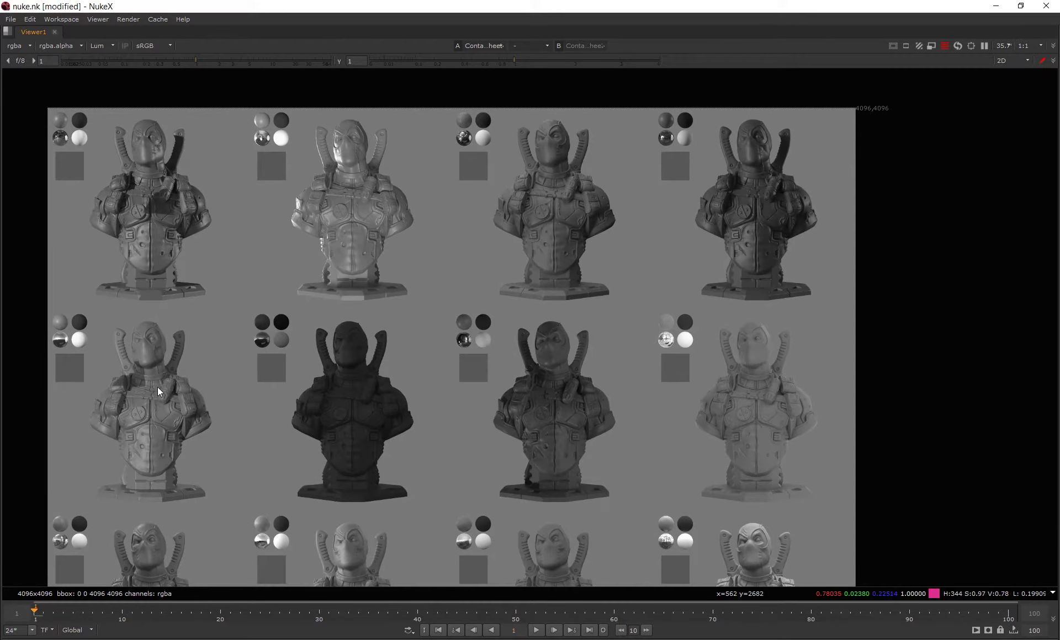
pyautogui.scroll(-3, 570, 296)
pyautogui.scroll(2, 431, 246)
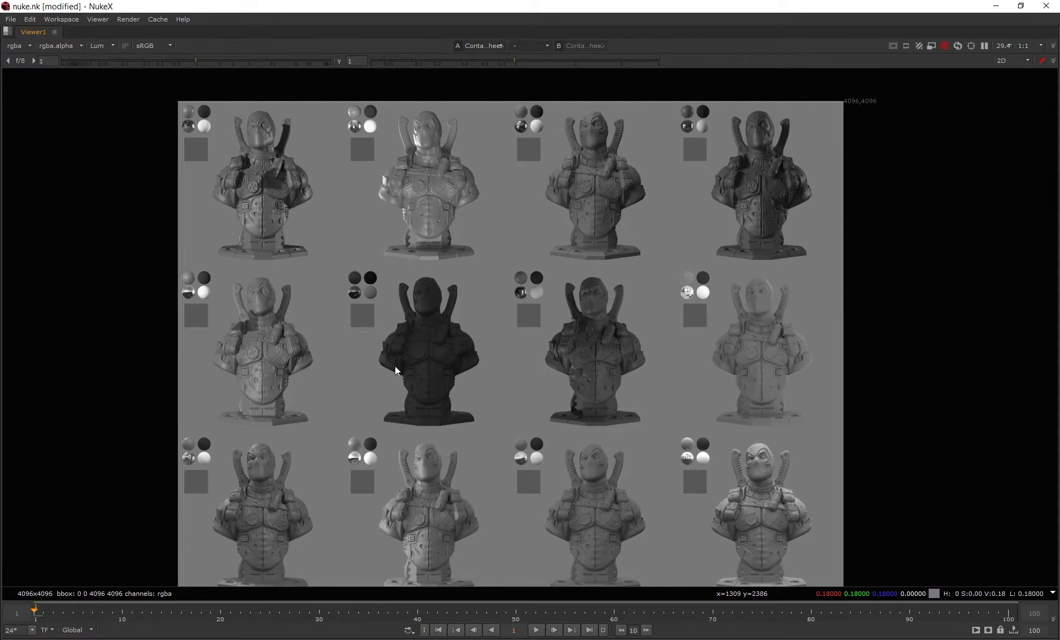
pyautogui.moveTo(412, 339); pyautogui.dragTo(376, 330, button='middle')
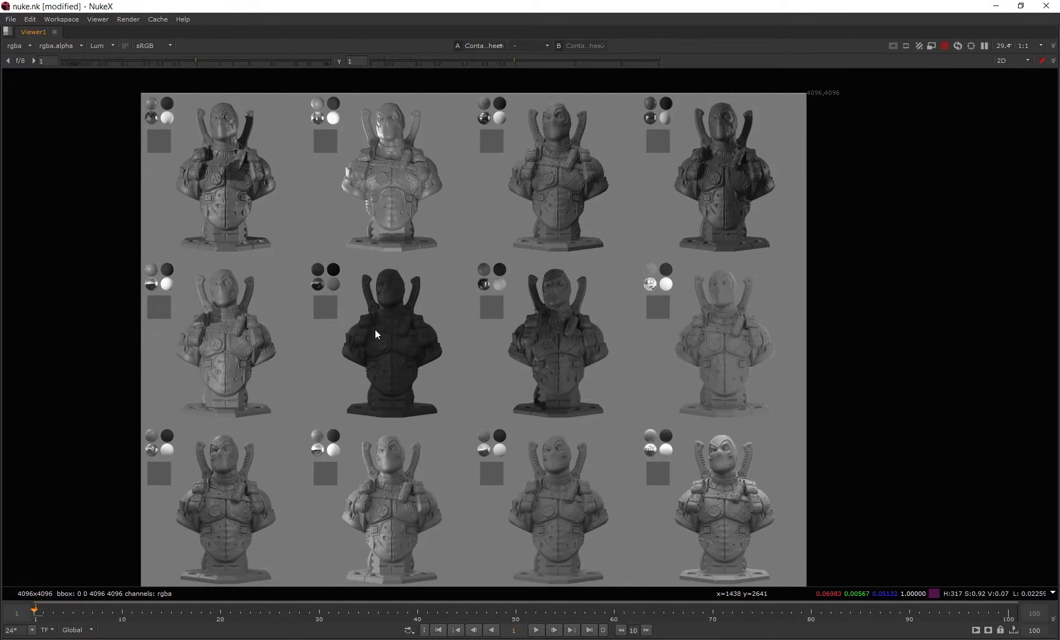
pyautogui.moveTo(420, 307); pyautogui.dragTo(423, 306, button='middle')
# Return the viewer from luminance to RGB colour display.
pyautogui.press('1')
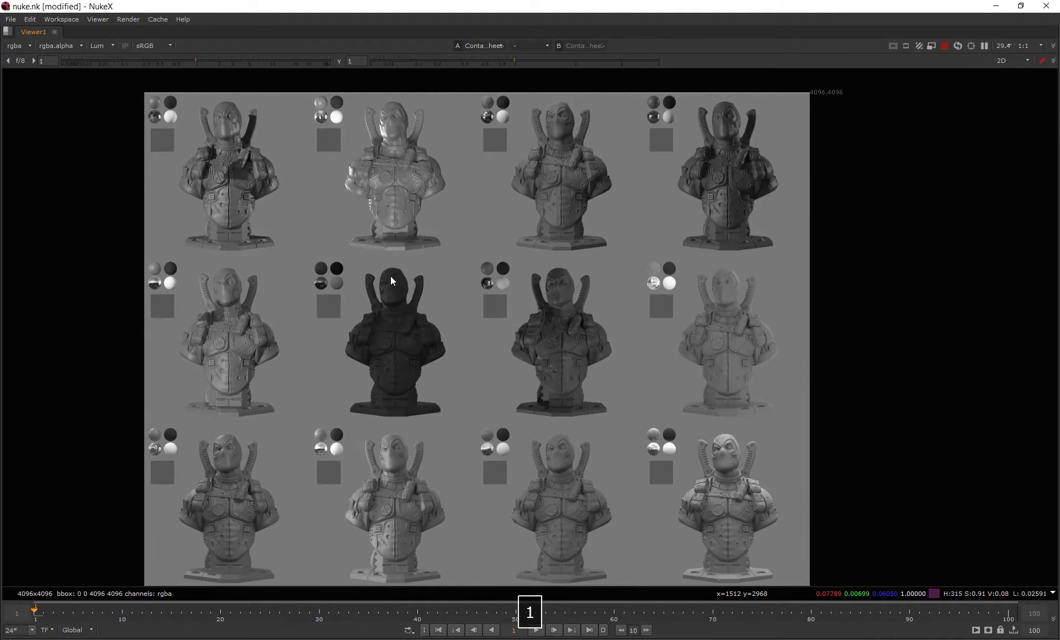
pyautogui.press('y')
pyautogui.moveTo(528, 328); pyautogui.dragTo(487, 324, button='middle')
# Set the shuffle's first input layer to specular_direct and view the resulting contact sheet enlarged.
pyautogui.press('space')
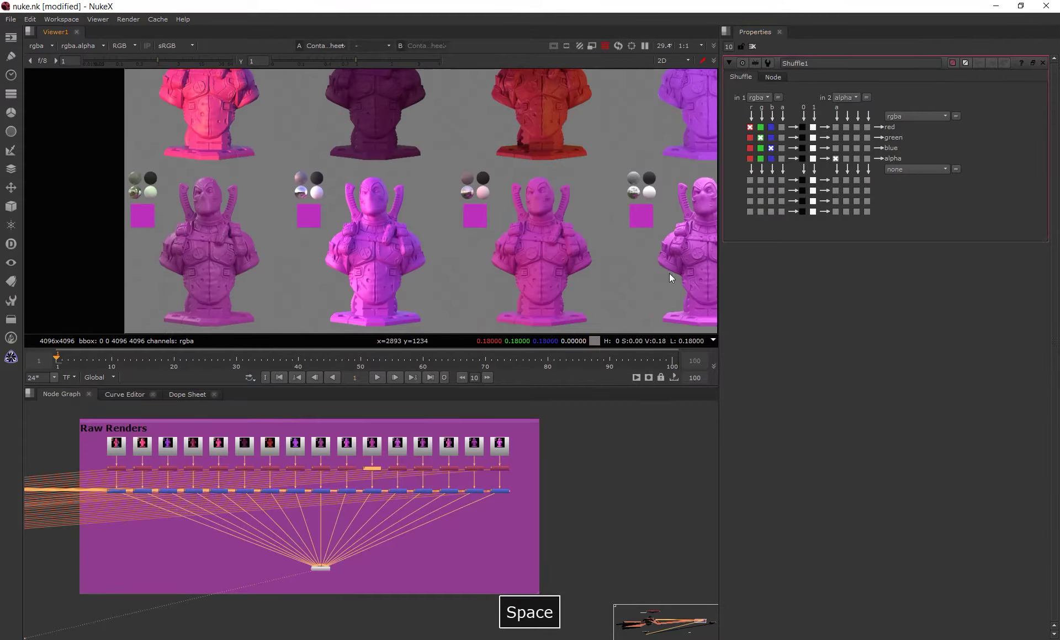
pyautogui.click(767, 97)
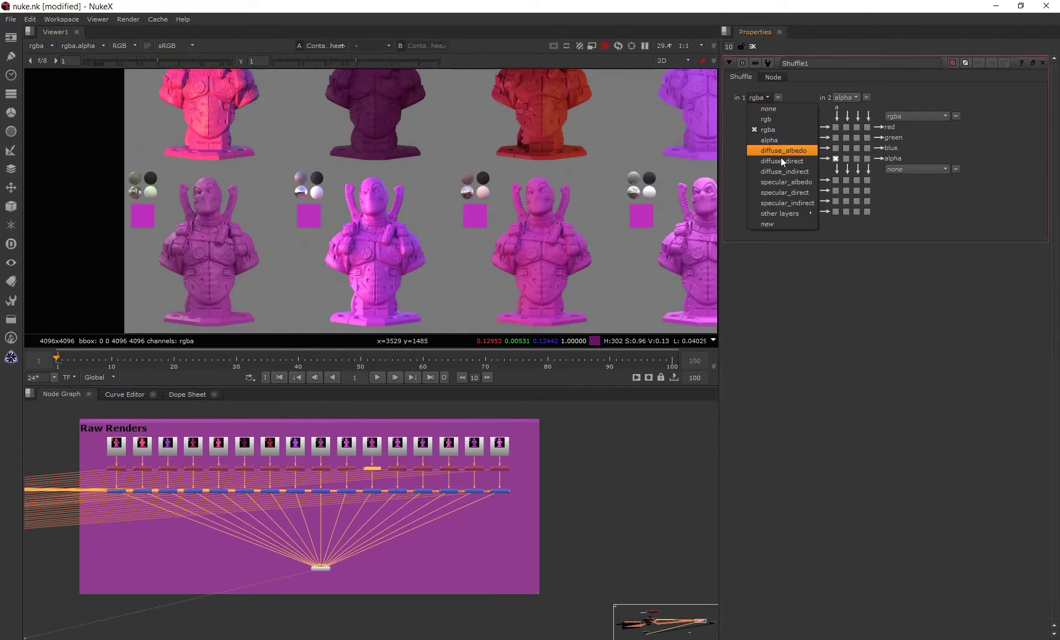
pyautogui.click(785, 193)
pyautogui.press('space')
pyautogui.moveTo(500, 282)
pyautogui.mouseDown(button='middle')
pyautogui.moveTo(528, 288)
pyautogui.moveTo(511, 272)
pyautogui.mouseUp(button='middle')
pyautogui.scroll(-1, 526, 288)
# Change the shuffle's first input layer to specular_albedo and examine that pass across the busts.
pyautogui.press('space')
pyautogui.click(775, 97)
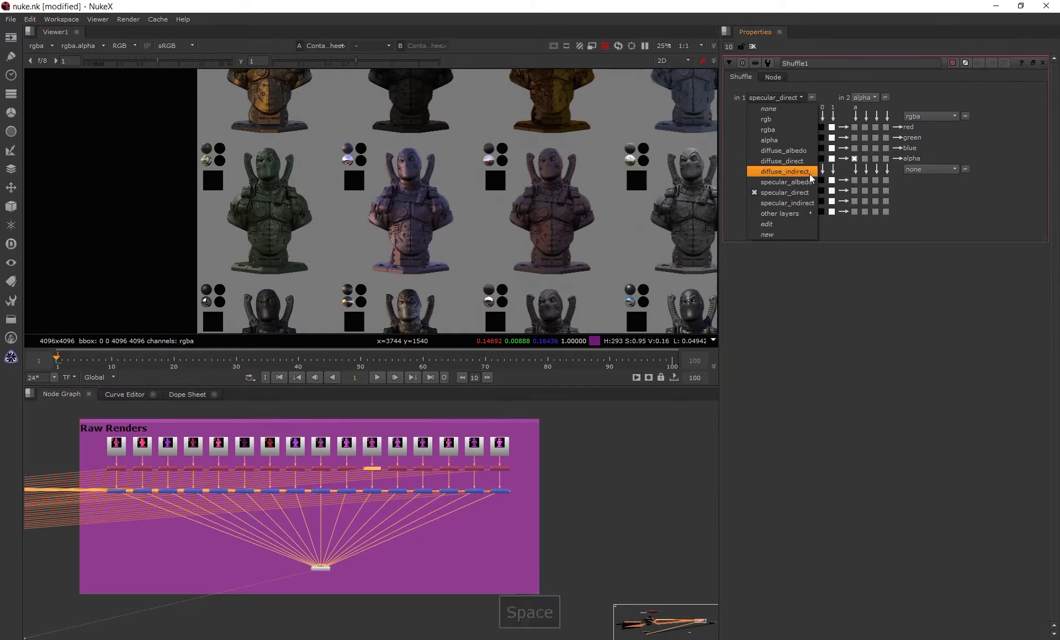
pyautogui.click(783, 177)
pyautogui.scroll(-3, 509, 184)
pyautogui.moveTo(509, 184); pyautogui.dragTo(447, 214, button='middle')
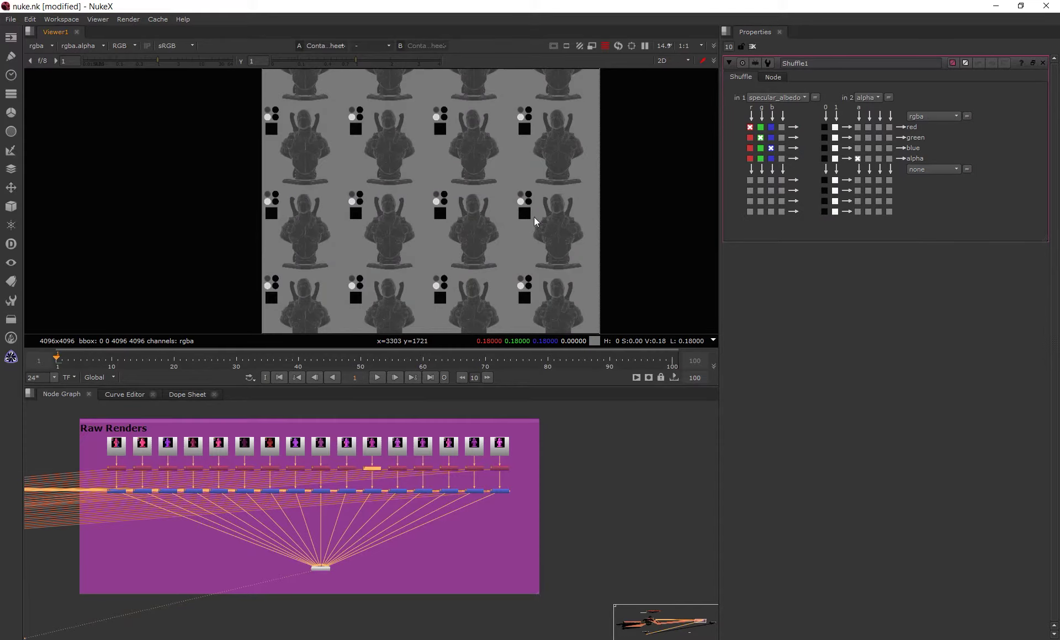
pyautogui.press('space')
pyautogui.moveTo(406, 322); pyautogui.dragTo(419, 239, button='middle')
pyautogui.scroll(3, 411, 235)
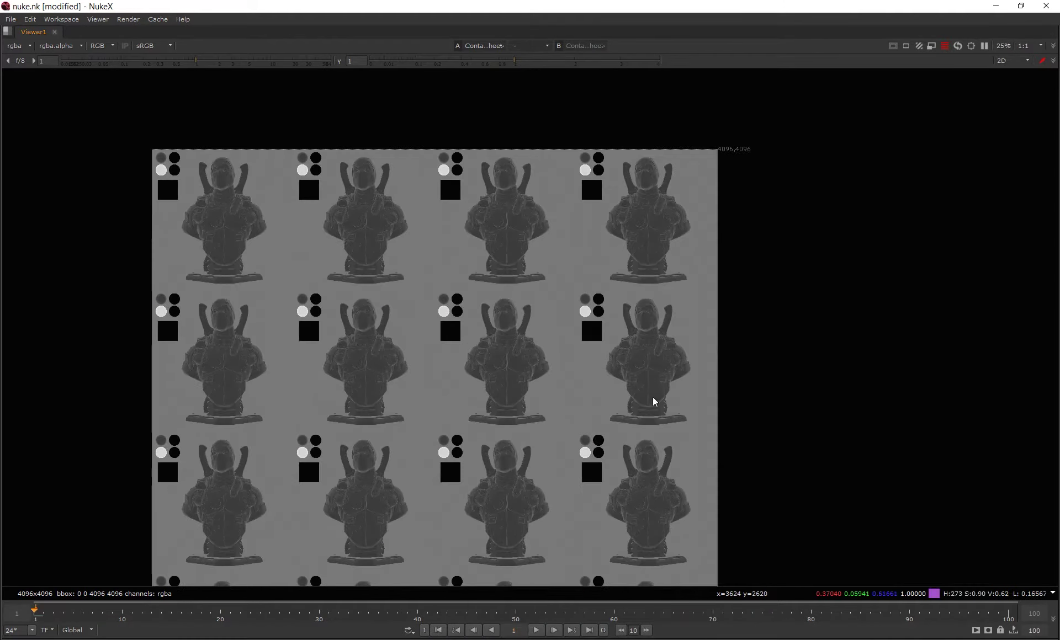
pyautogui.scroll(-2, 377, 356)
pyautogui.moveTo(377, 354); pyautogui.dragTo(374, 301, button='middle')
# Set the shuffle's first input layer back to specular_direct and enlarge the viewer.
pyautogui.press('space')
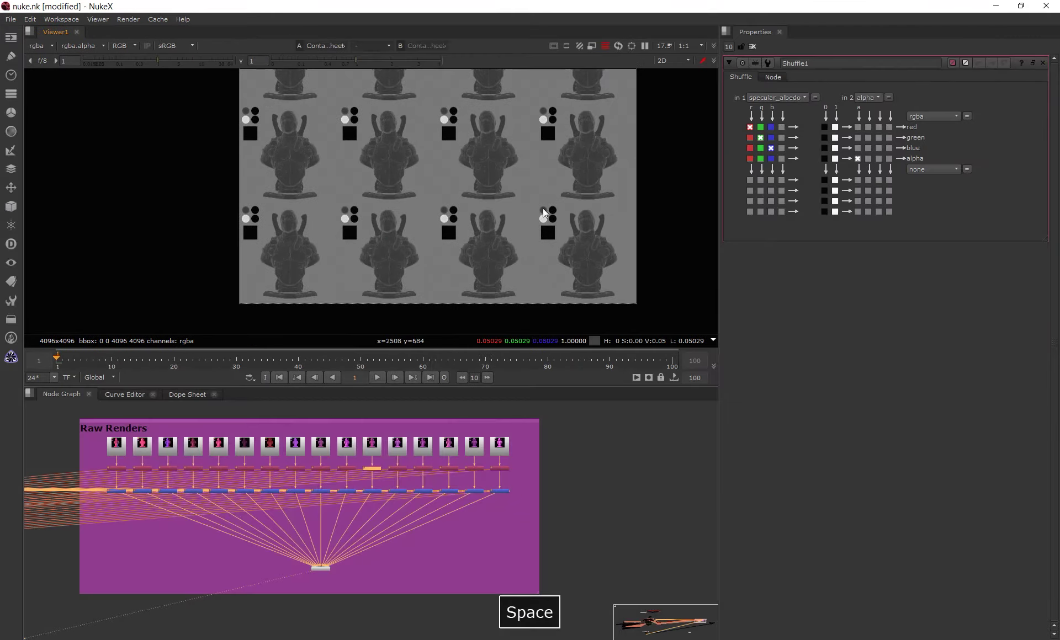
pyautogui.click(791, 97)
pyautogui.click(786, 193)
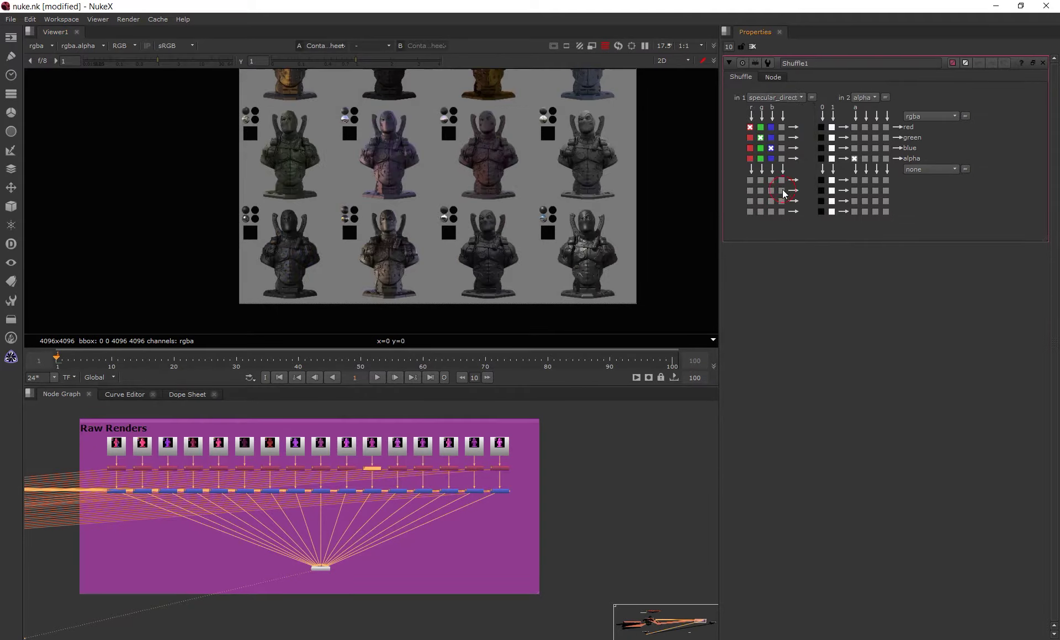
pyautogui.press('space')
# Examine how each environment colours the direct specular highlights on the busts in the upper rows.
pyautogui.moveTo(401, 287); pyautogui.dragTo(447, 269, button='middle')
pyautogui.scroll(4, 513, 214)
pyautogui.moveTo(443, 227); pyautogui.dragTo(514, 302, button='middle')
pyautogui.moveTo(188, 215); pyautogui.dragTo(224, 222, button='middle')
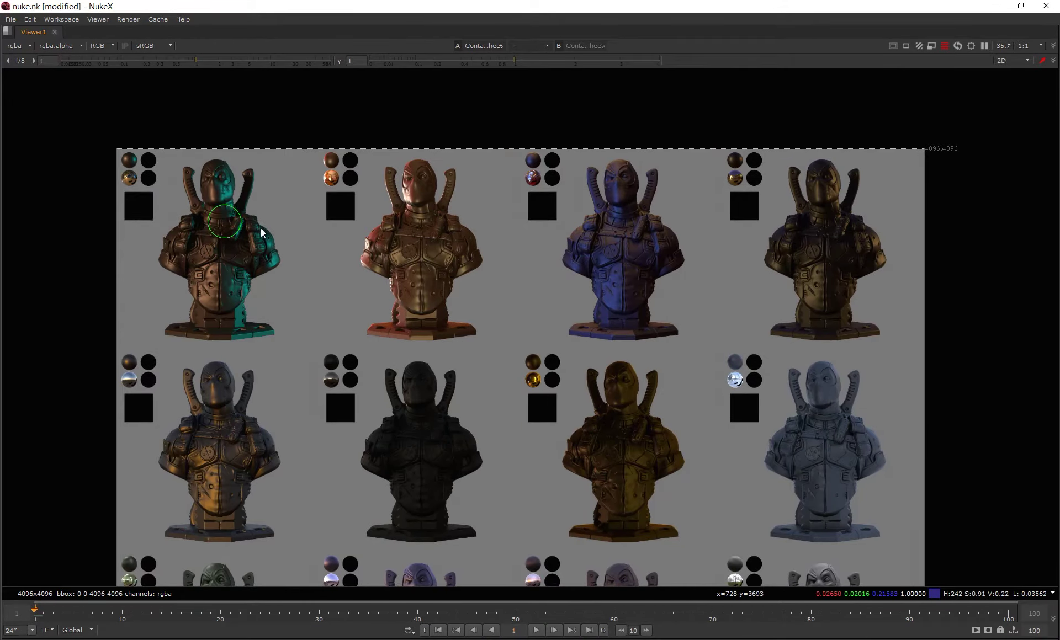
pyautogui.scroll(3, 157, 175)
pyautogui.moveTo(621, 296); pyautogui.dragTo(406, 279, button='middle')
pyautogui.scroll(-3, 313, 300)
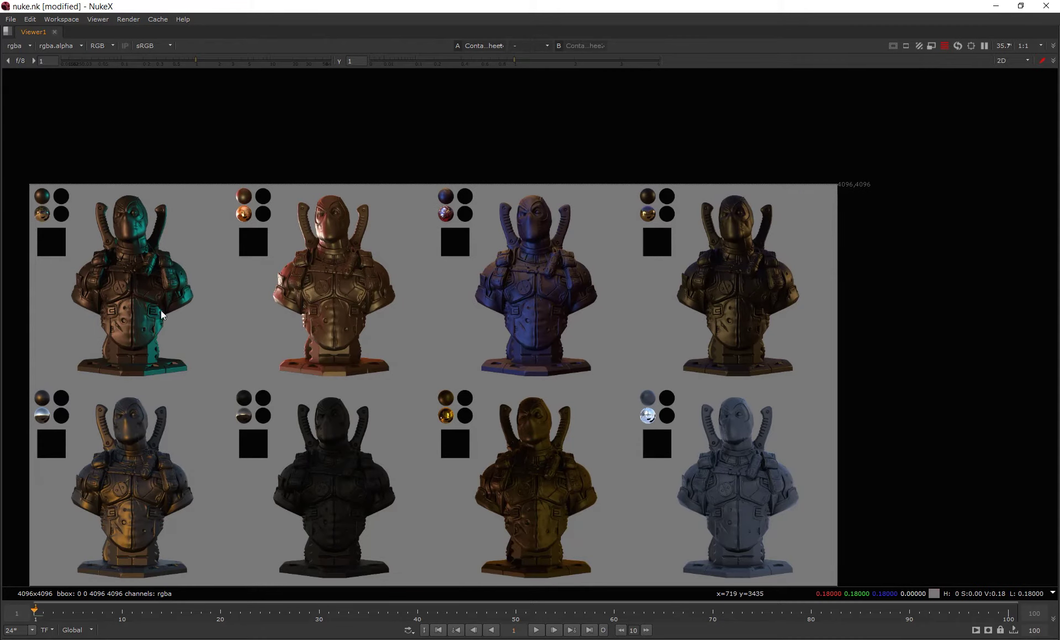
pyautogui.scroll(-2, 449, 281)
pyautogui.moveTo(450, 281); pyautogui.dragTo(454, 214, button='middle')
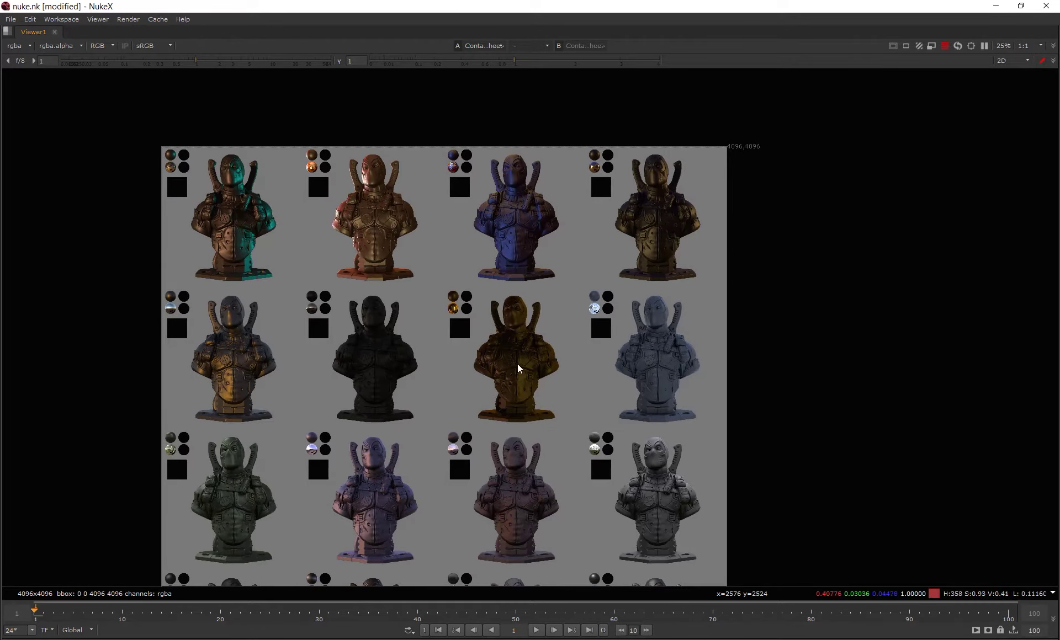
pyautogui.moveTo(518, 365); pyautogui.dragTo(503, 336, button='middle')
pyautogui.moveTo(251, 247); pyautogui.dragTo(302, 311, button='middle')
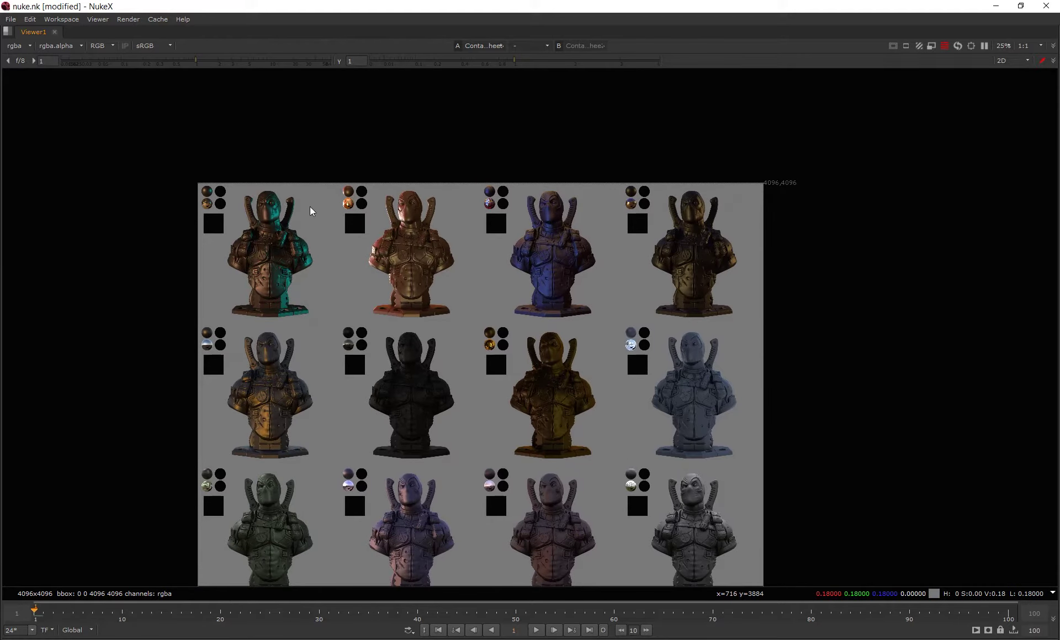
# Compare the direct specular reflections on the busts close up, from the first row down to the last.
pyautogui.scroll(2, 249, 217)
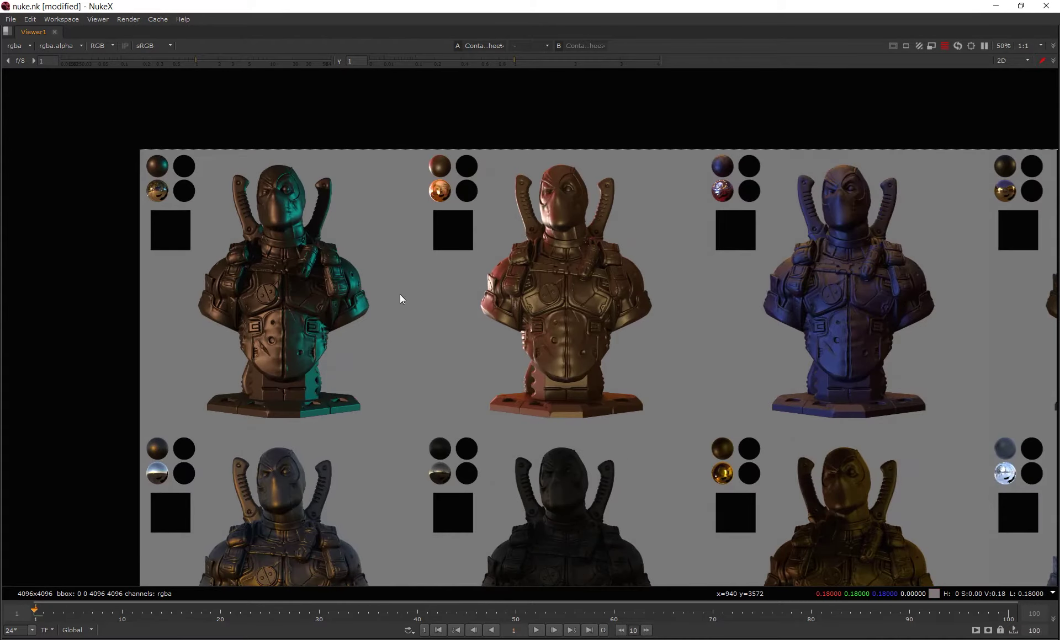
pyautogui.scroll(-1, 400, 294)
pyautogui.moveTo(585, 343); pyautogui.dragTo(469, 318, button='middle')
pyautogui.scroll(1, 239, 252)
pyautogui.moveTo(670, 316); pyautogui.dragTo(450, 259, button='middle')
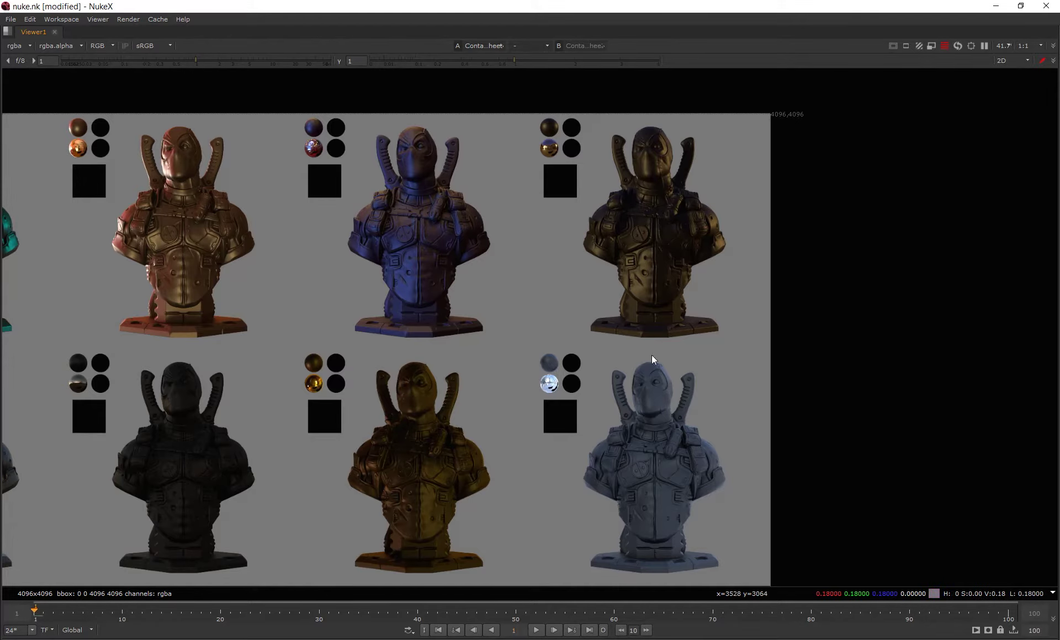
pyautogui.scroll(-2, 644, 480)
pyautogui.moveTo(596, 481); pyautogui.dragTo(591, 281, button='middle')
pyautogui.moveTo(519, 487); pyautogui.dragTo(523, 336, button='middle')
pyautogui.scroll(4, 529, 453)
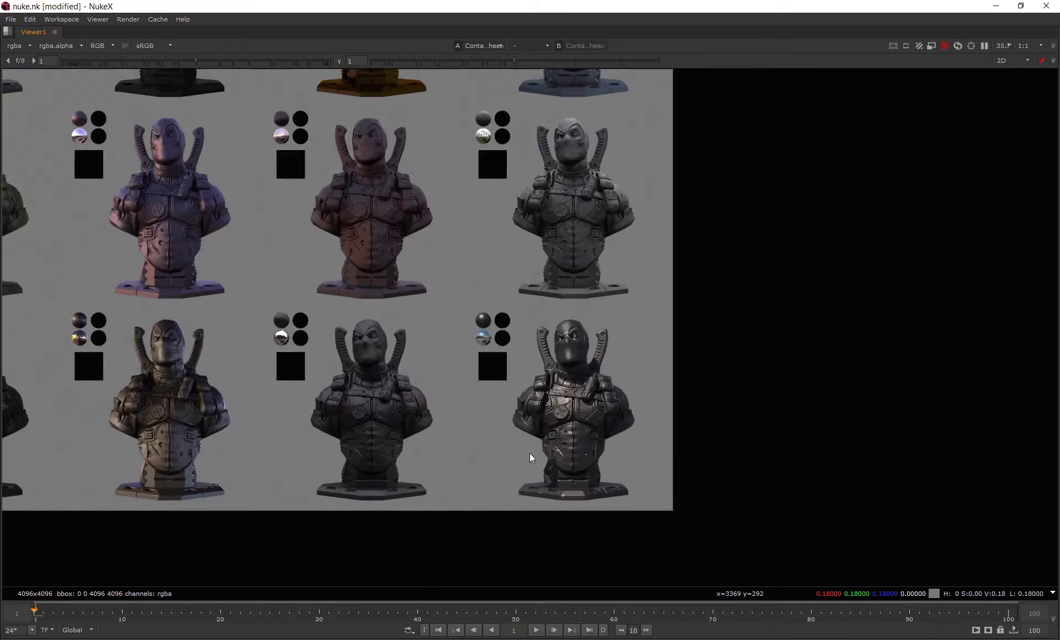
# Switch the viewer to the HDRI contact sheet and examine the environments in its last rows.
pyautogui.press('1')
pyautogui.press('2')
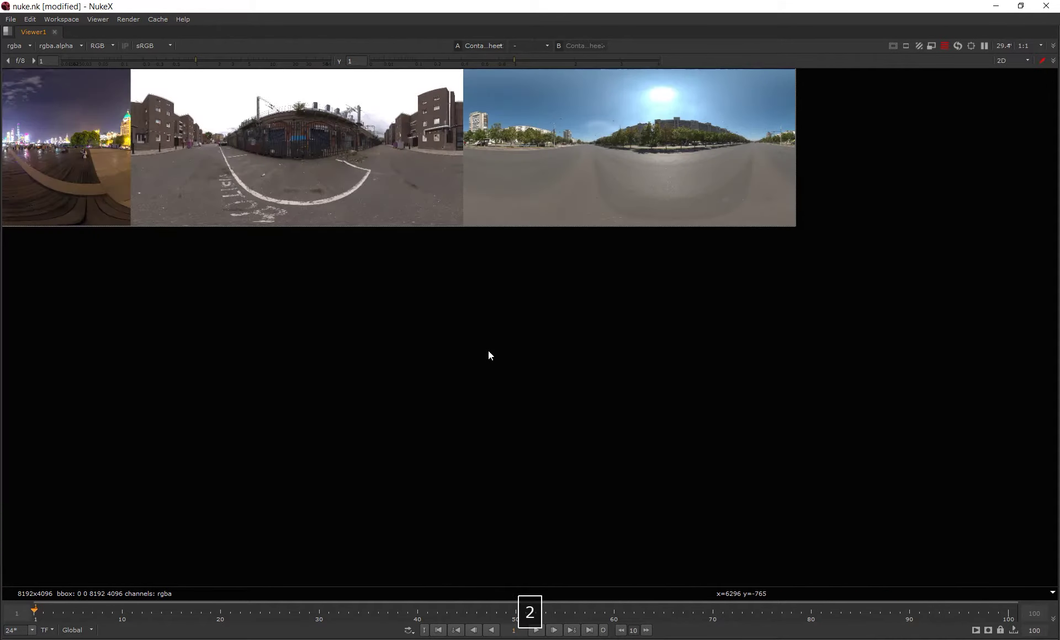
pyautogui.scroll(-4, 489, 345)
pyautogui.moveTo(488, 315); pyautogui.dragTo(534, 384, button='middle')
pyautogui.scroll(3, 522, 345)
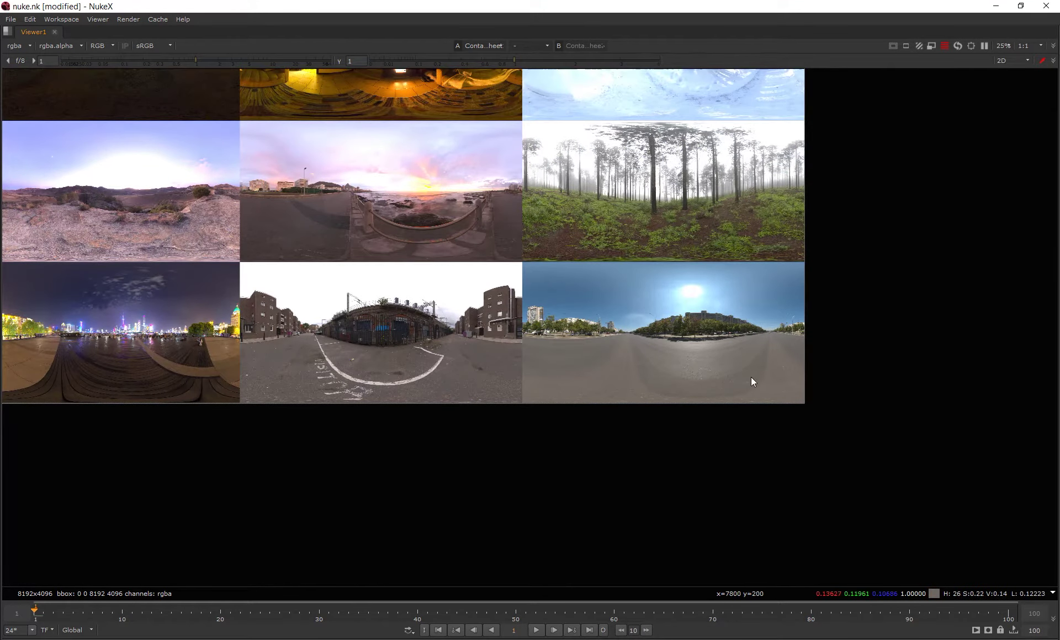
pyautogui.press('space')
pyautogui.press('space')
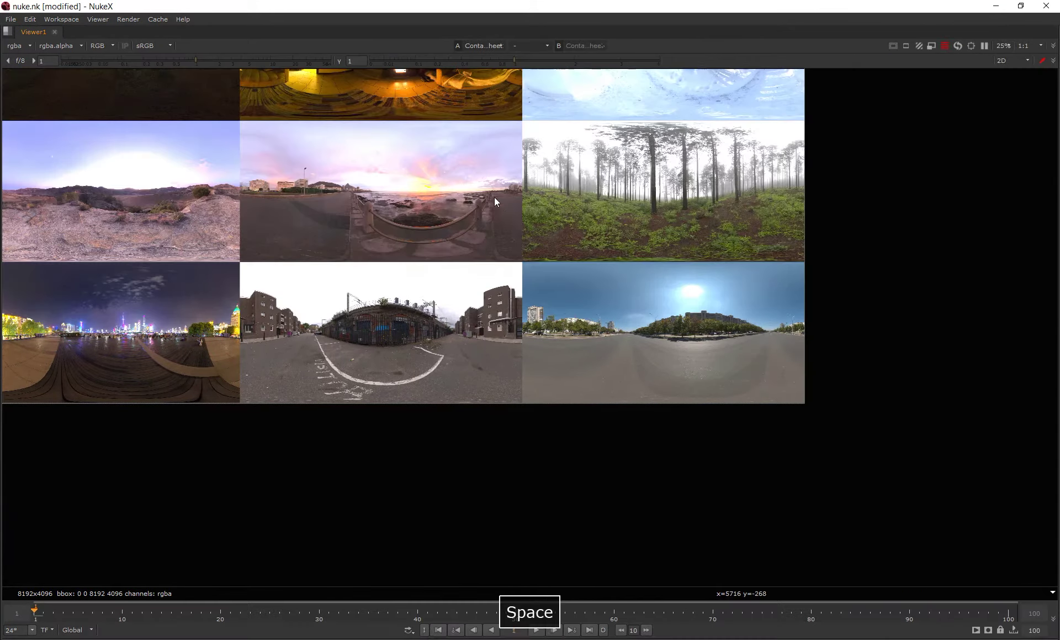
# Return to the bust contact sheet and compare the last row's urban street and sunny wide street renders close up.
pyautogui.press('1')
pyautogui.moveTo(529, 439); pyautogui.dragTo(503, 291, button='middle')
pyautogui.scroll(2, 448, 363)
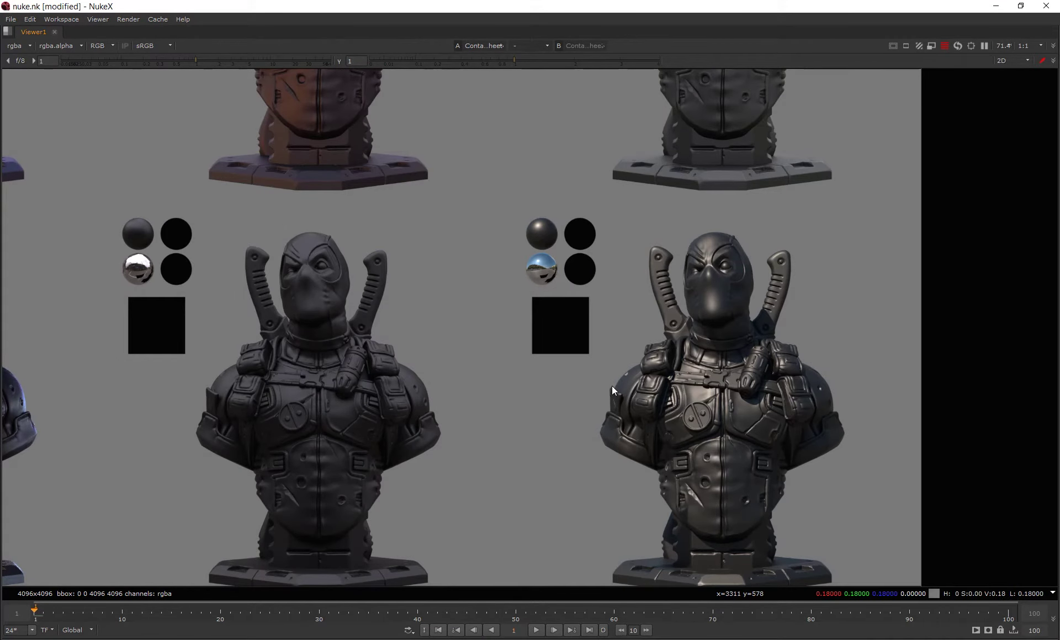
pyautogui.moveTo(516, 343); pyautogui.dragTo(437, 308, button='middle')
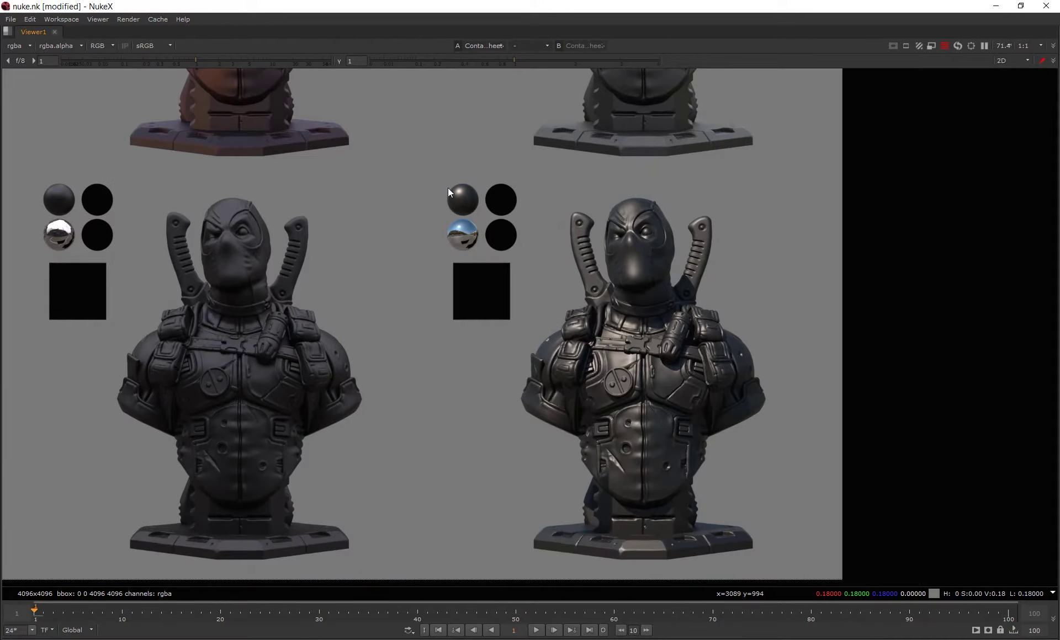
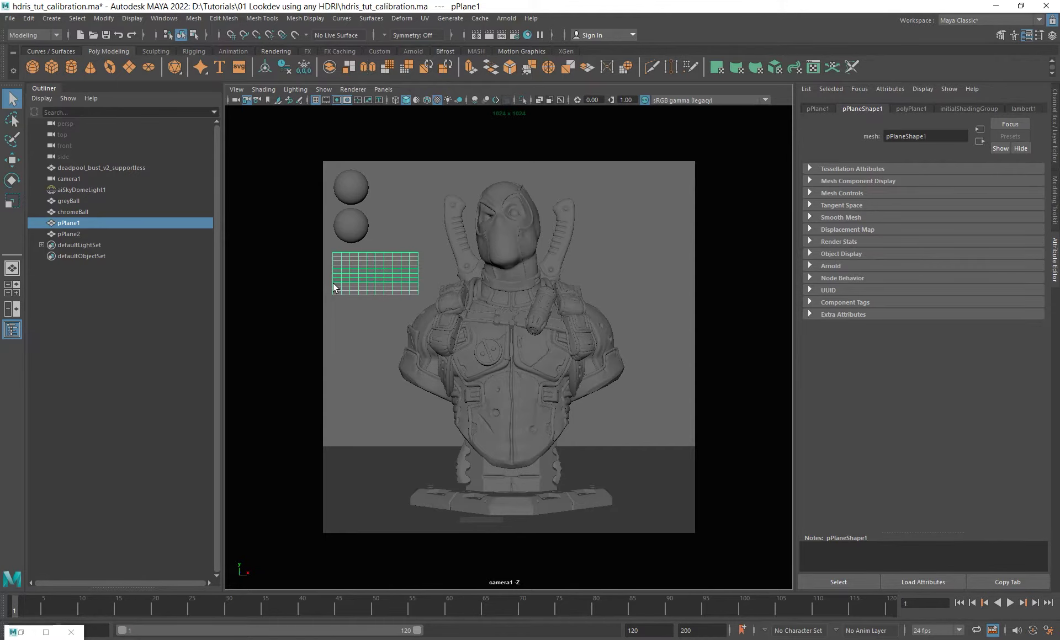
# In the Maya calibration scene, inspect the sky dome light's attributes and the lambert1 material assigned to the bust.
pyautogui.click(414, 205)
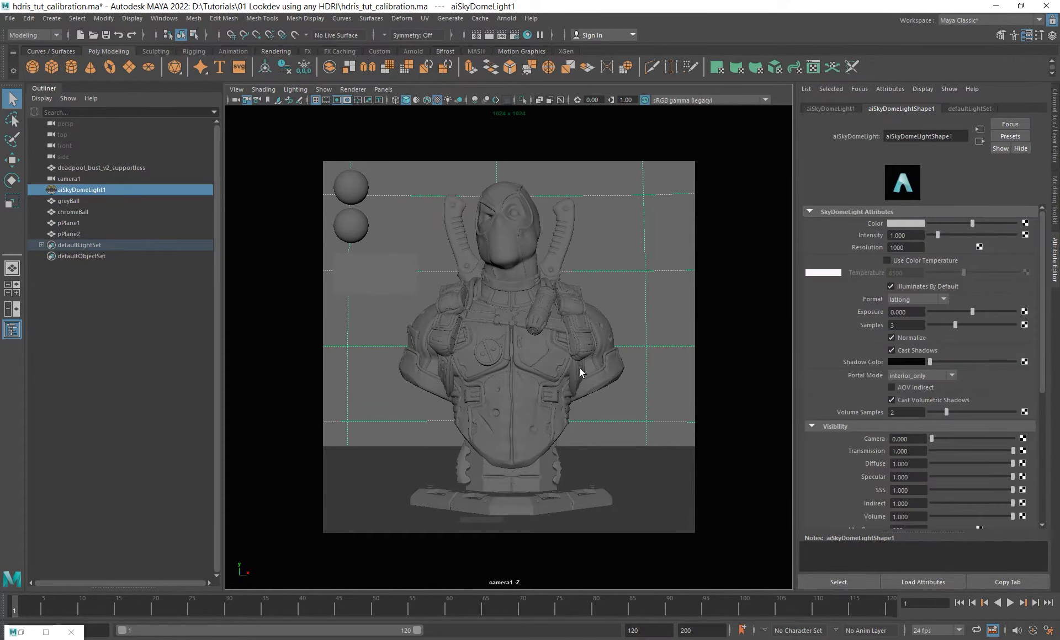
pyautogui.click(521, 356)
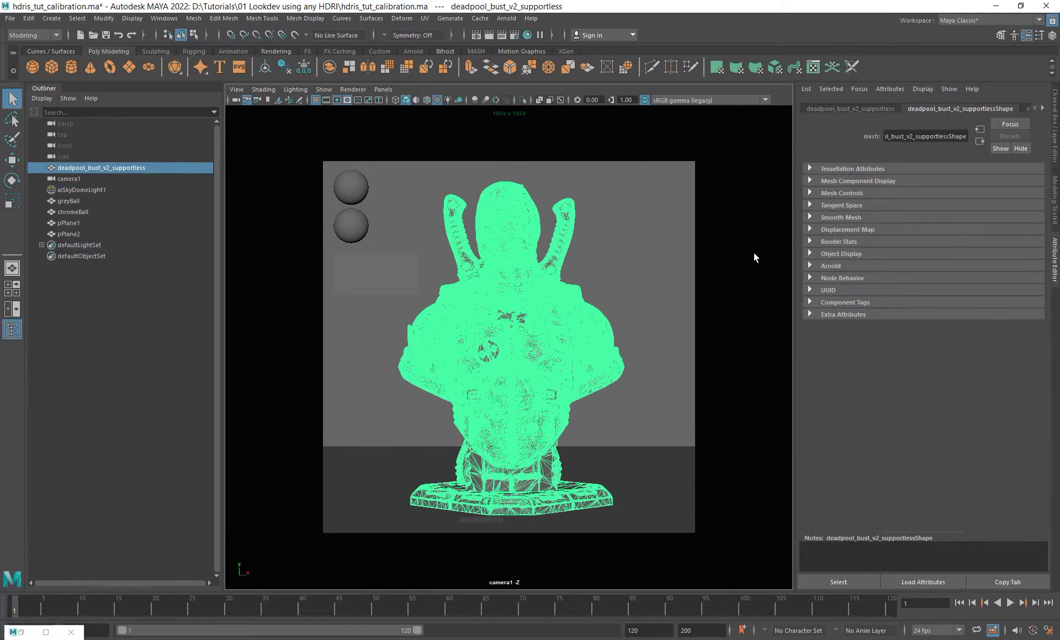
pyautogui.click(1039, 107)
pyautogui.click(996, 147)
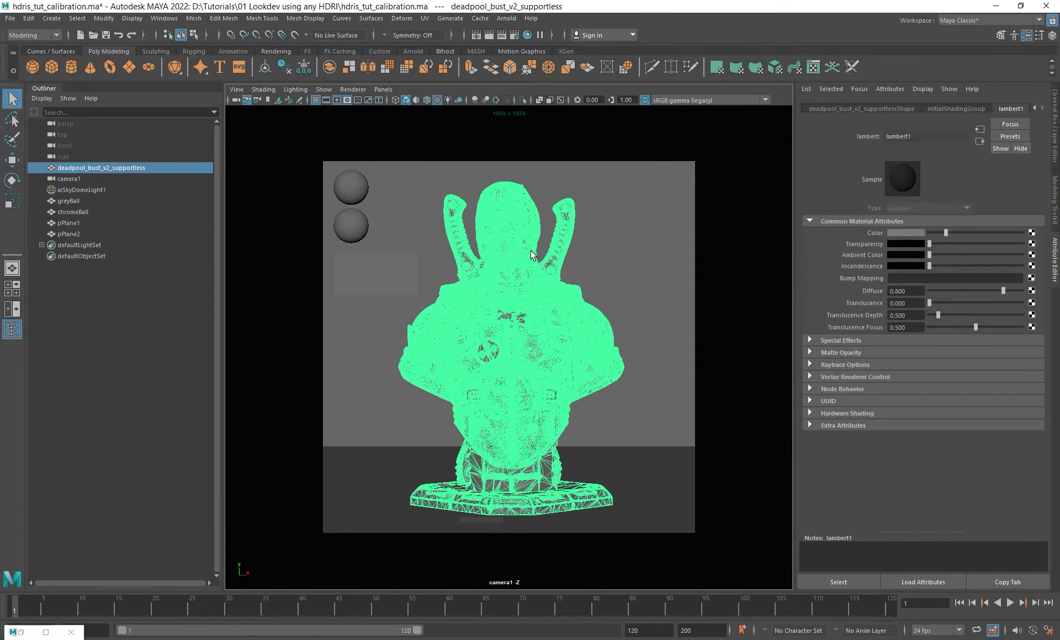
# Restore the minimized Node Editor beside the bust and move the aiSkyDomeLightShape1 node closer to the HDR file nodes.
pyautogui.click(17, 633)
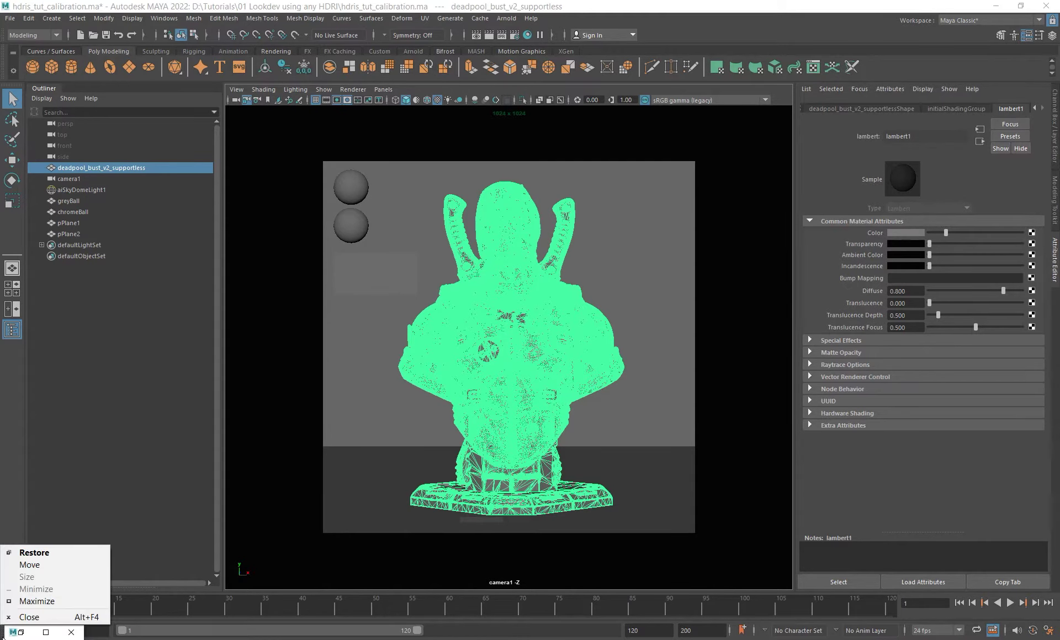
pyautogui.click(21, 632)
pyautogui.click(21, 632)
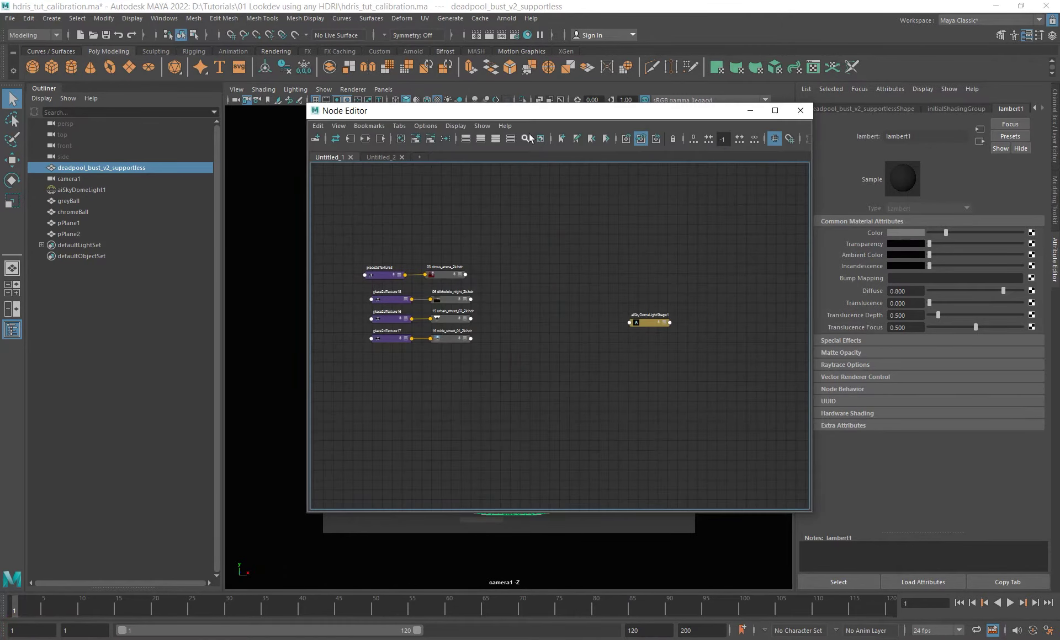
pyautogui.moveTo(530, 111); pyautogui.dragTo(744, 114)
pyautogui.moveTo(674, 348)
pyautogui.keyDown('alt'); pyautogui.mouseDown(button='middle')
pyautogui.moveTo(692, 353)
pyautogui.moveTo(677, 362)
pyautogui.mouseUp(button='middle'); pyautogui.keyUp('alt')
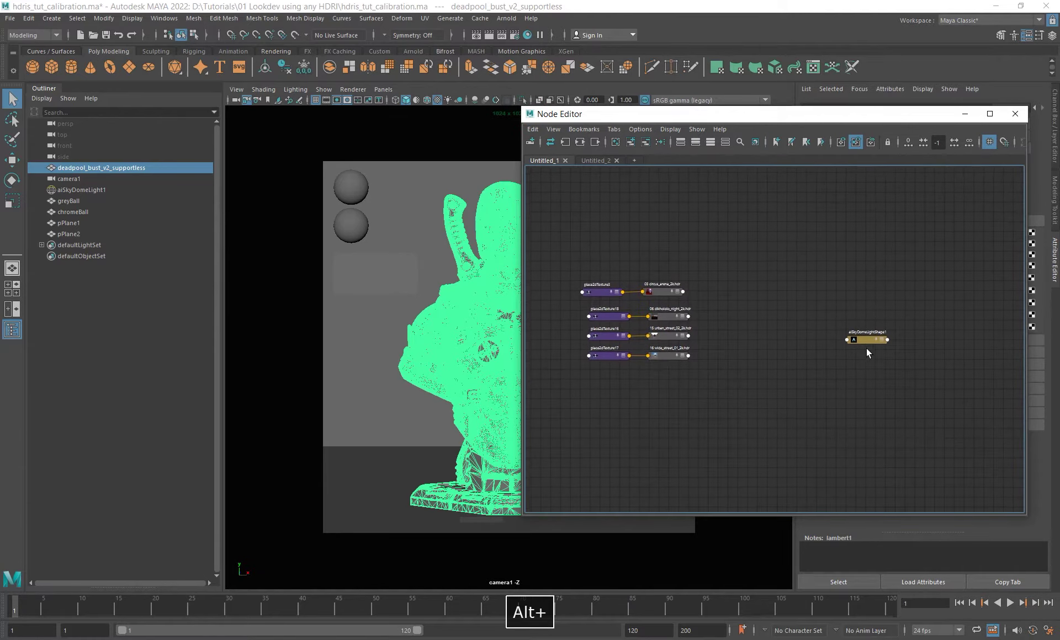
pyautogui.moveTo(865, 343); pyautogui.dragTo(783, 333)
pyautogui.scroll(4, 710, 311)
pyautogui.keyDown('alt'); pyautogui.moveTo(693, 309); pyautogui.dragTo(757, 307, button='middle'); pyautogui.keyUp('alt')
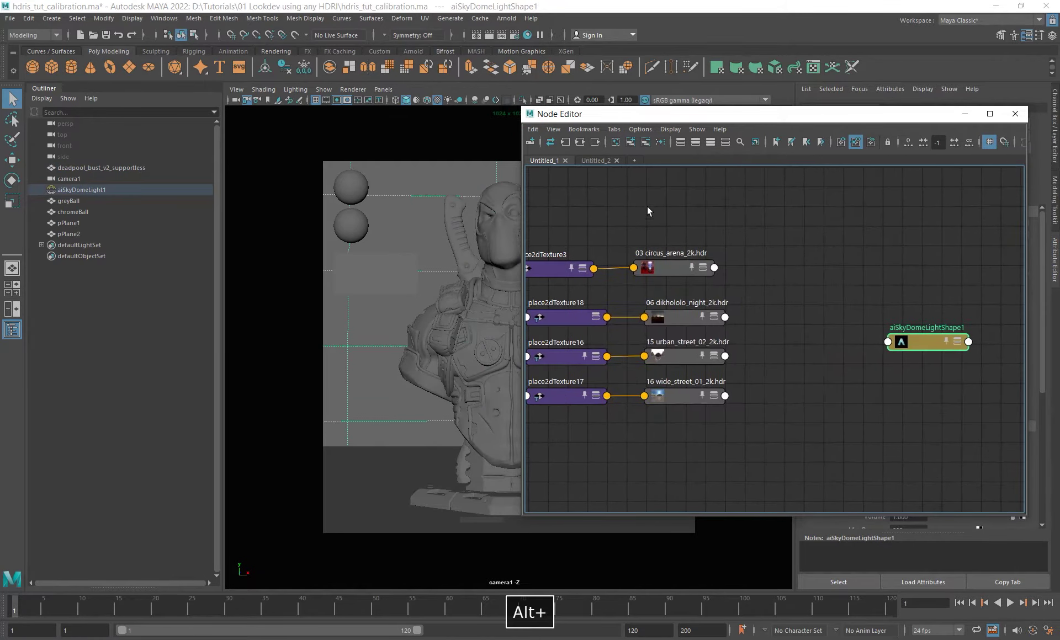
# Review the circus_arena, dikhololo_night, urban_street_02 and wide_street_01 HDR file nodes alongside the sky dome light node.
pyautogui.moveTo(652, 204); pyautogui.dragTo(770, 479)
pyautogui.keyDown('alt'); pyautogui.moveTo(782, 387); pyautogui.dragTo(784, 386, button='middle'); pyautogui.keyUp('alt')
pyautogui.scroll(4, 701, 307)
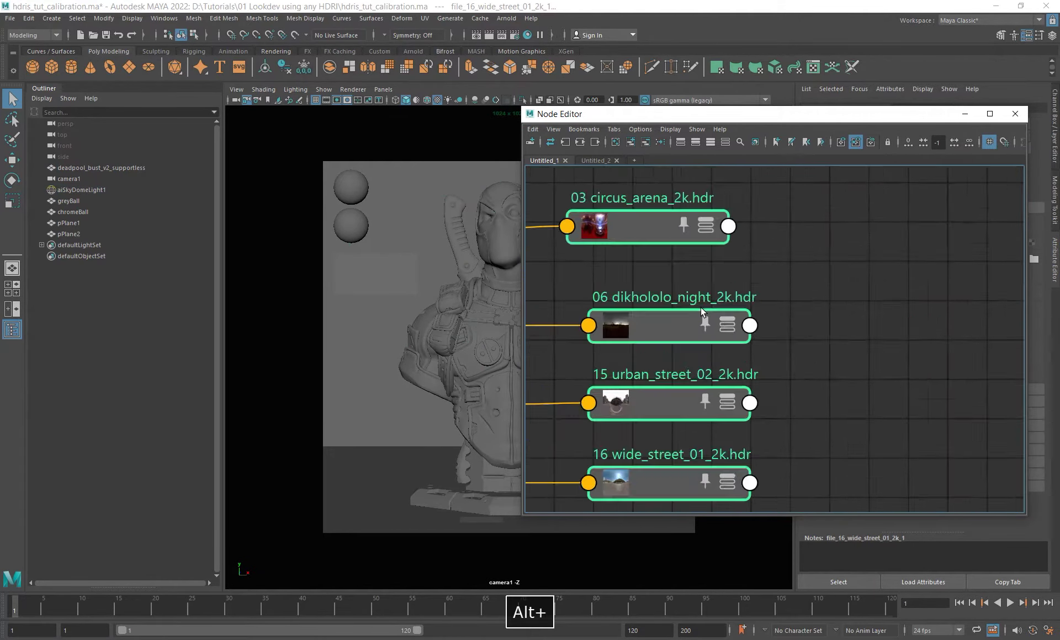
pyautogui.scroll(-2, 701, 306)
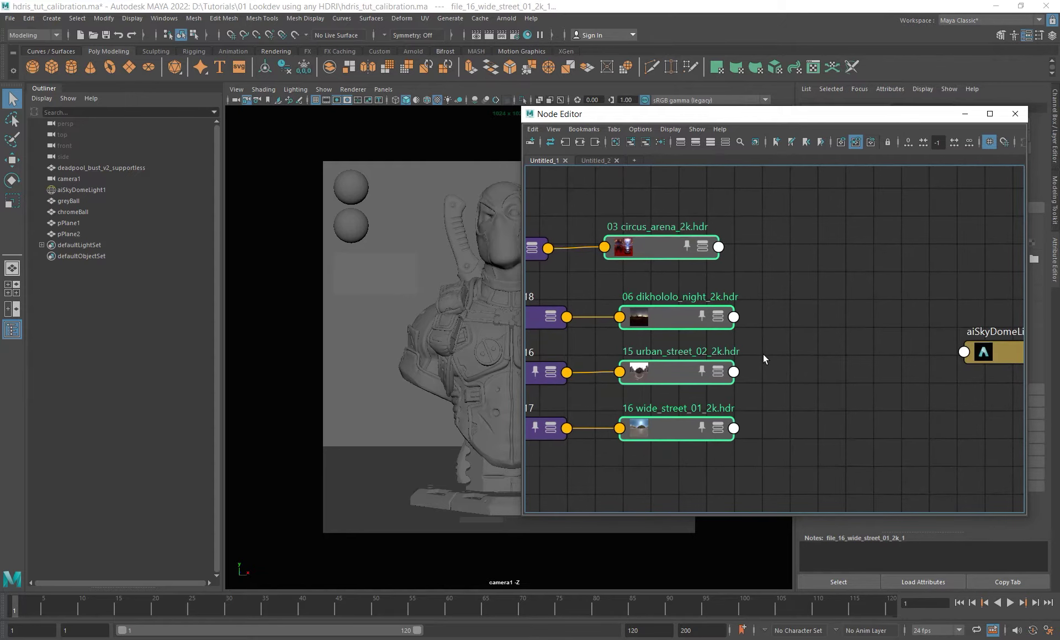
pyautogui.click(635, 253)
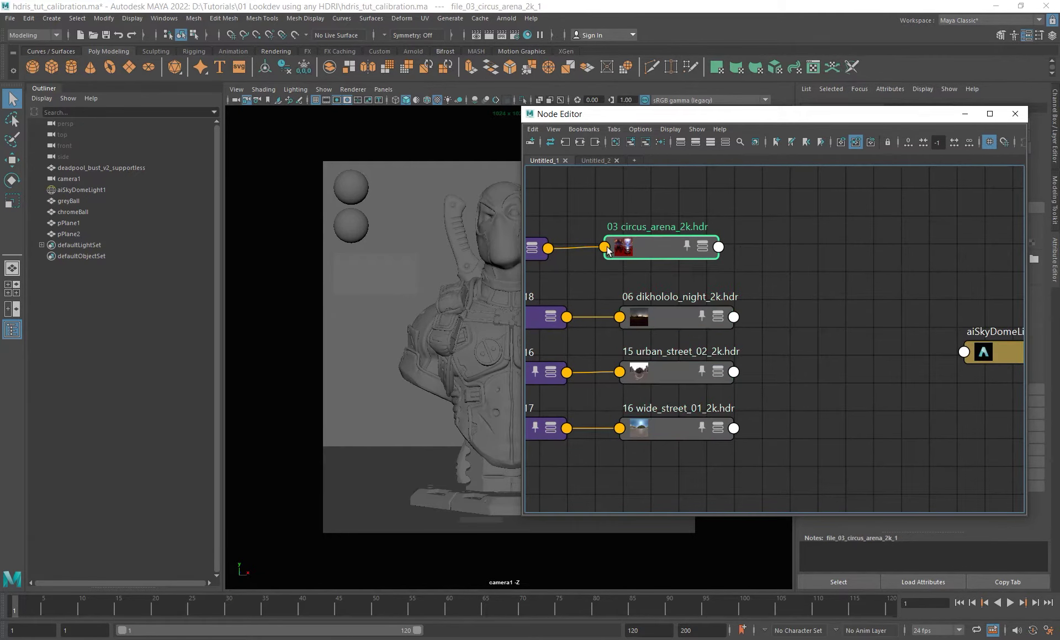
pyautogui.keyDown('alt'); pyautogui.moveTo(784, 300); pyautogui.dragTo(751, 295, button='middle'); pyautogui.keyUp('alt')
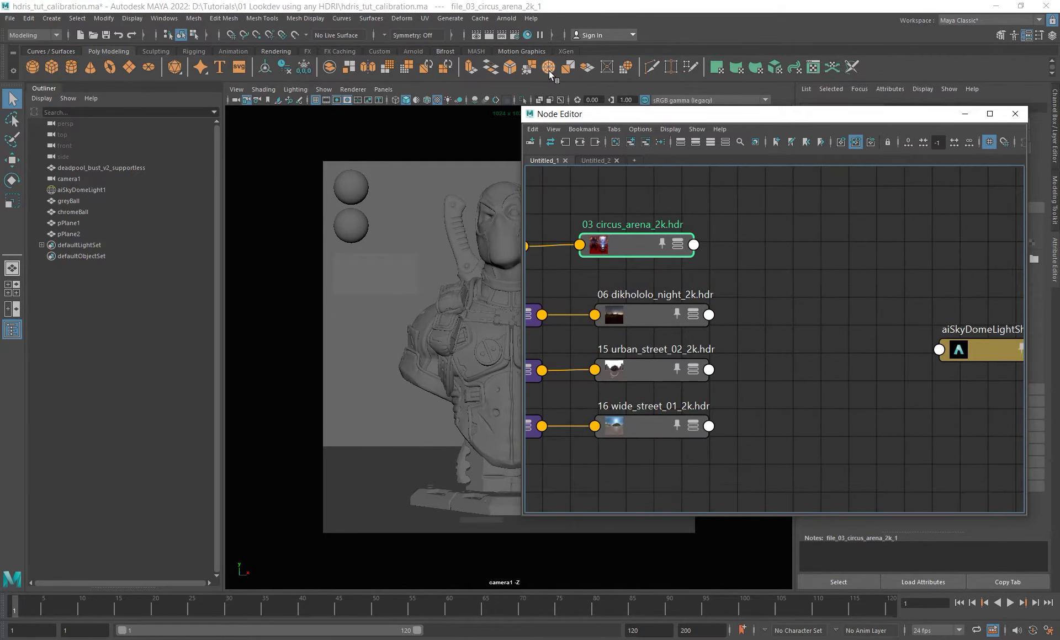
pyautogui.click(506, 18)
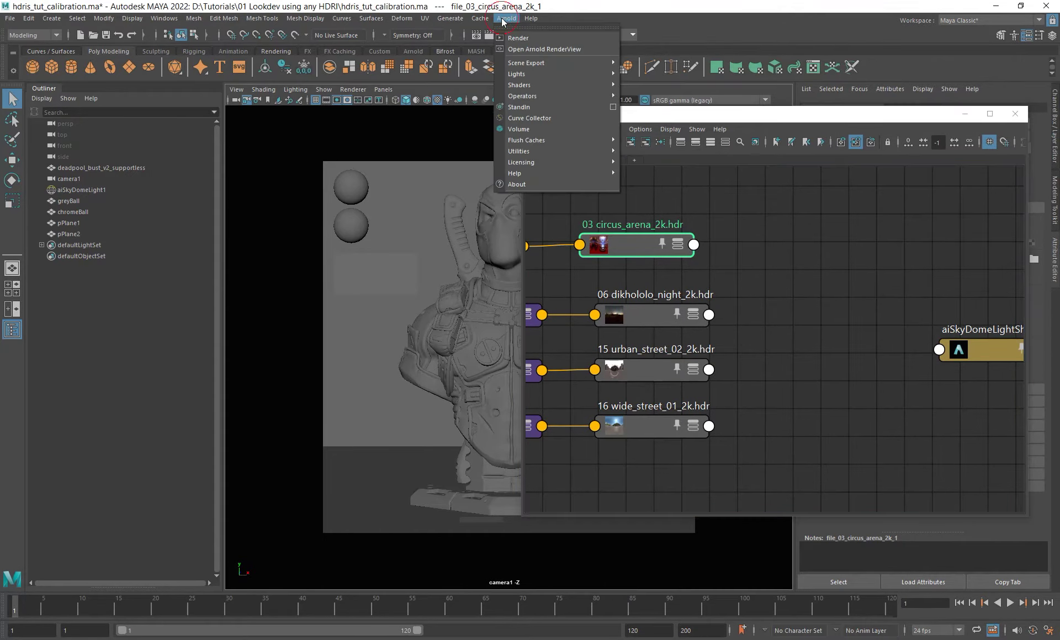
pyautogui.click(856, 319)
pyautogui.keyDown('alt'); pyautogui.moveTo(702, 350); pyautogui.dragTo(671, 243, button='middle'); pyautogui.keyUp('alt')
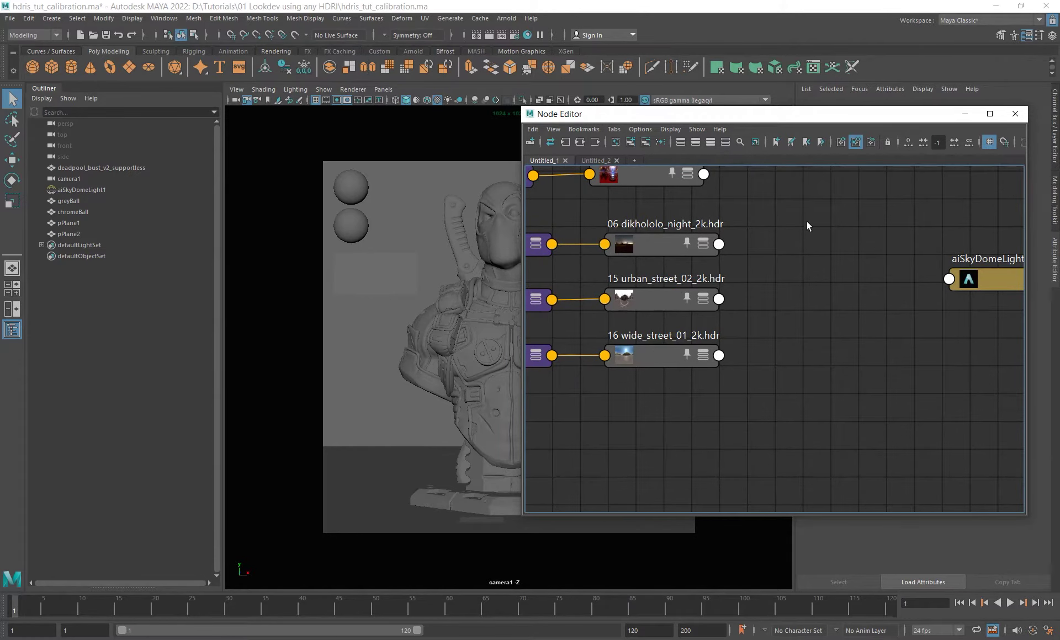
pyautogui.keyDown('alt'); pyautogui.moveTo(816, 244); pyautogui.dragTo(814, 287, button='middle'); pyautogui.keyUp('alt')
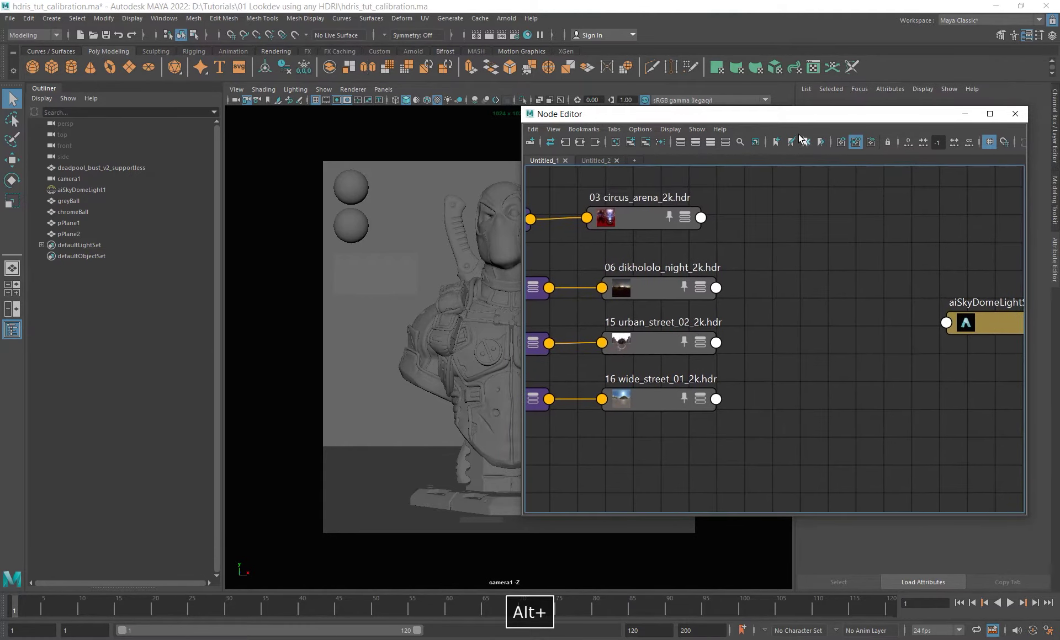
# Show the empty Untitled_2 node graph and assign a new Arnold aiStandardSurface material to the grey ball.
pyautogui.click(597, 161)
pyautogui.moveTo(738, 115); pyautogui.dragTo(668, 154)
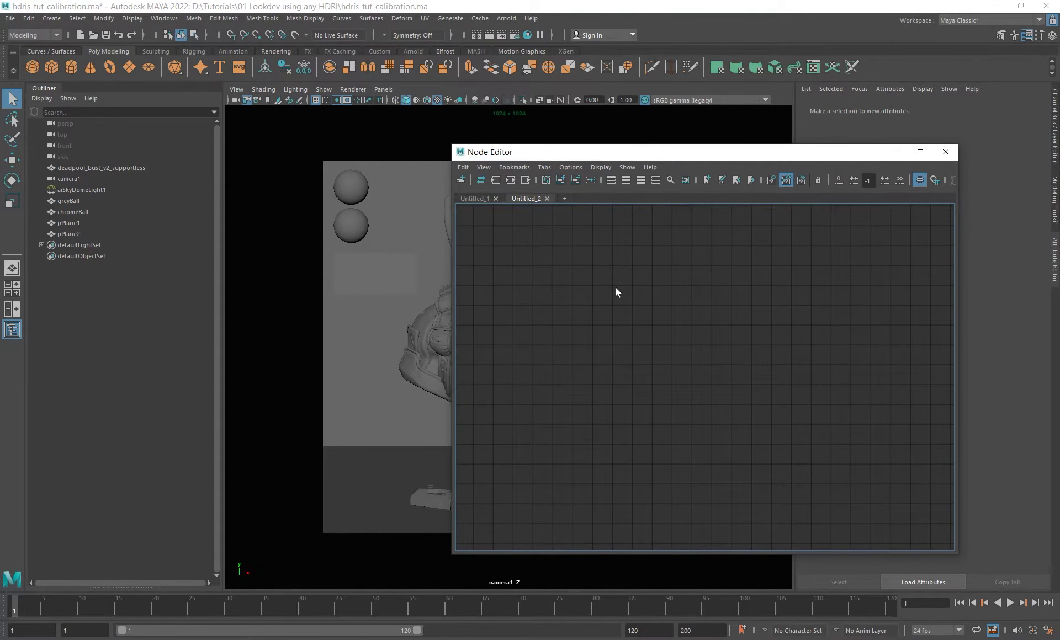
pyautogui.click(349, 187)
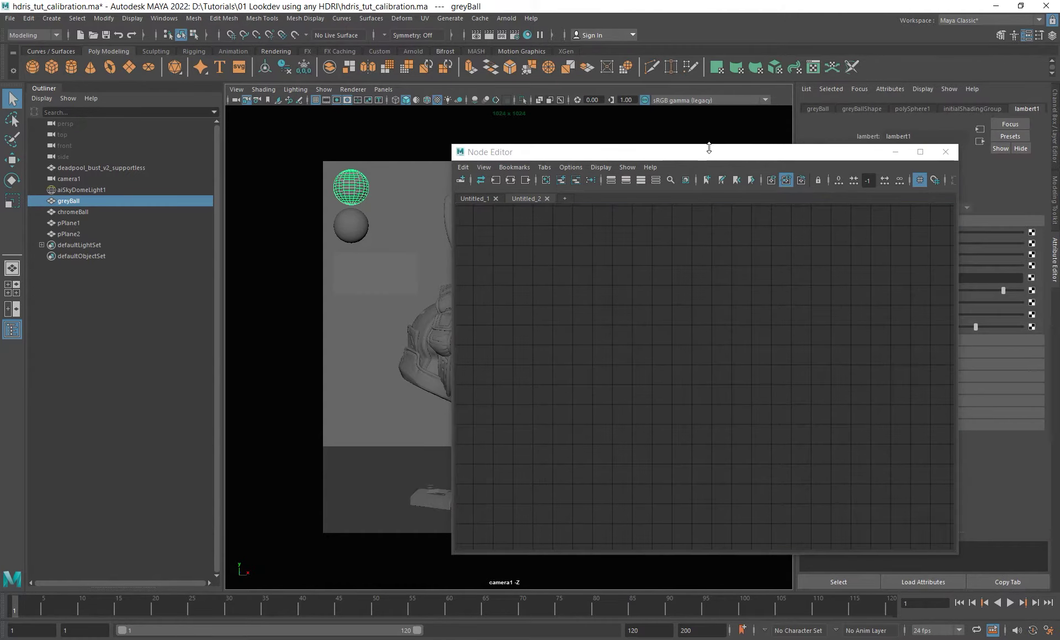
pyautogui.moveTo(643, 151); pyautogui.dragTo(680, 155)
pyautogui.rightClick(383, 137)
pyautogui.moveTo(383, 136); pyautogui.dragTo(375, 418, button='right')
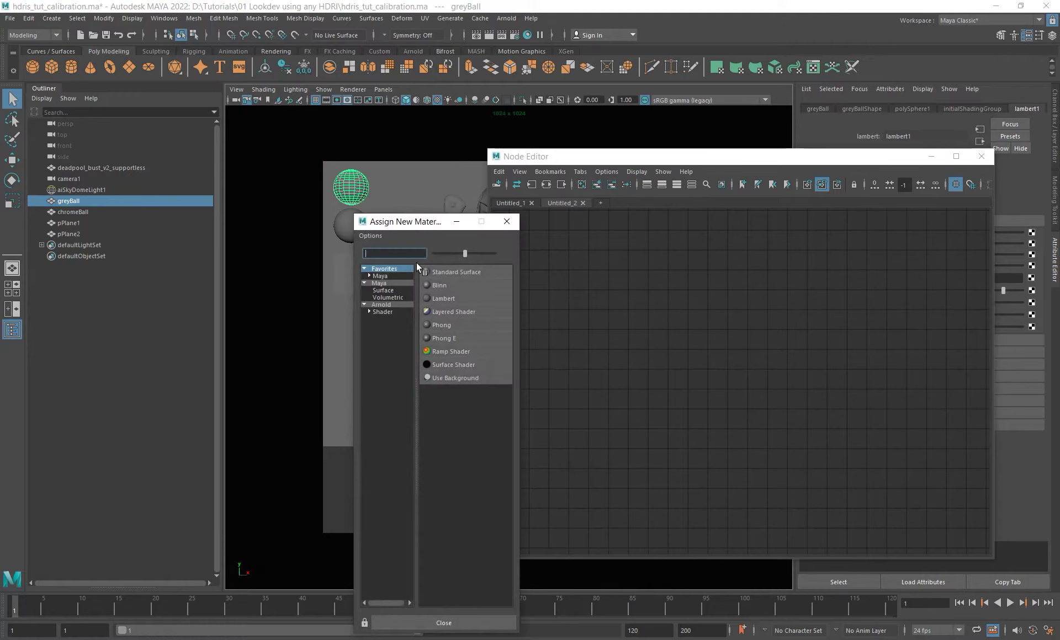
pyautogui.click(383, 312)
pyautogui.click(452, 458)
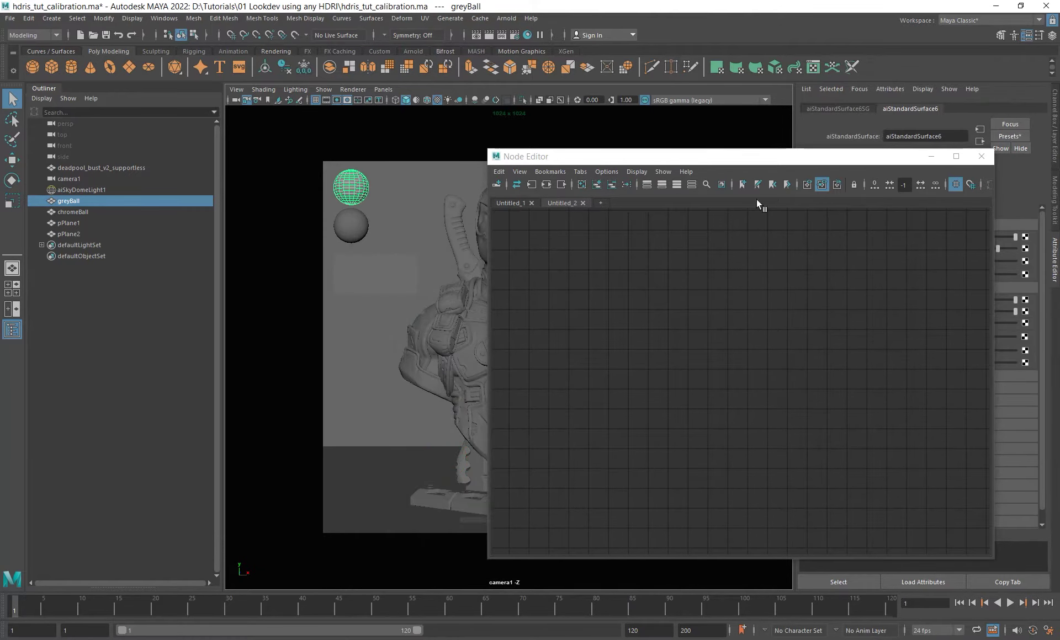
# Display the grey ball's new material in the node graph and rename it grey_mtl.
pyautogui.moveTo(771, 157); pyautogui.dragTo(678, 159)
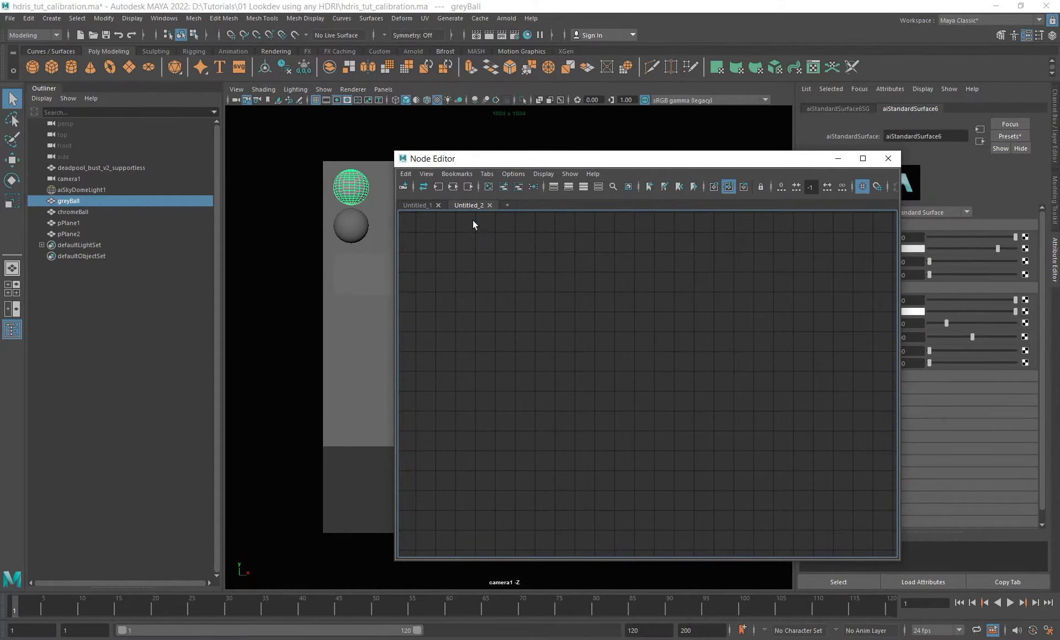
pyautogui.keyDown('alt'); pyautogui.moveTo(649, 329); pyautogui.dragTo(644, 262, button='middle'); pyautogui.keyUp('alt')
pyautogui.click(569, 318)
pyautogui.click(547, 298)
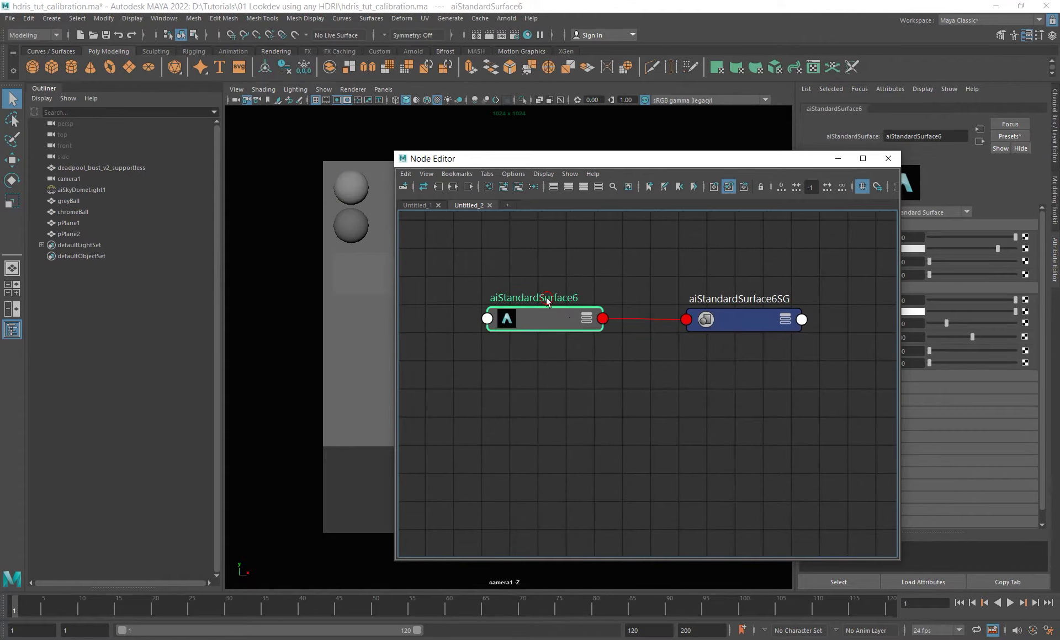
pyautogui.doubleClick(547, 299)
pyautogui.write('grey ')
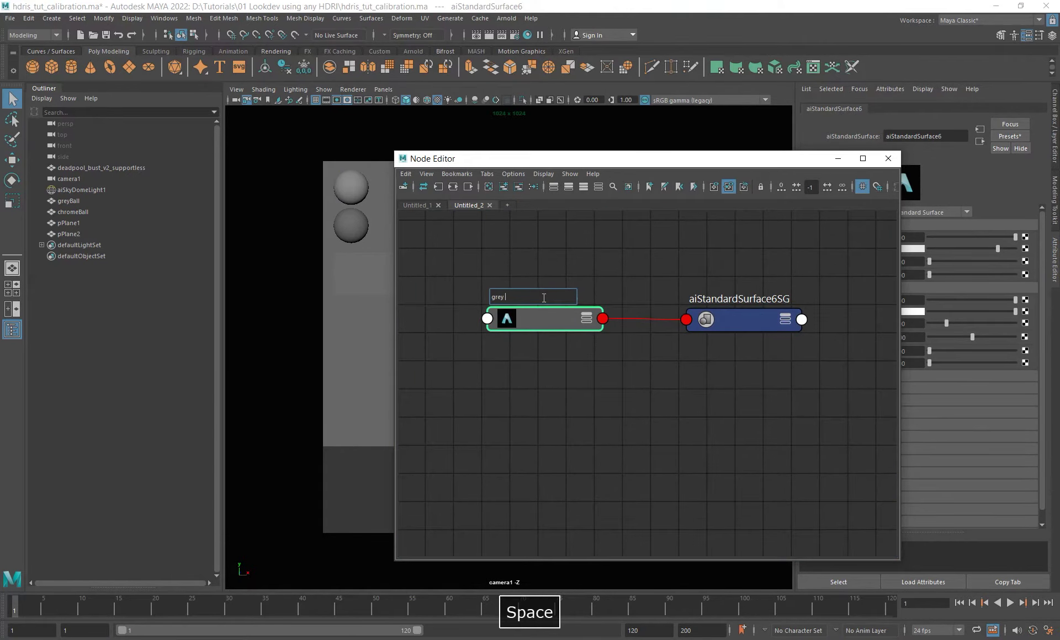
pyautogui.write('mtl')
pyautogui.press('Return')
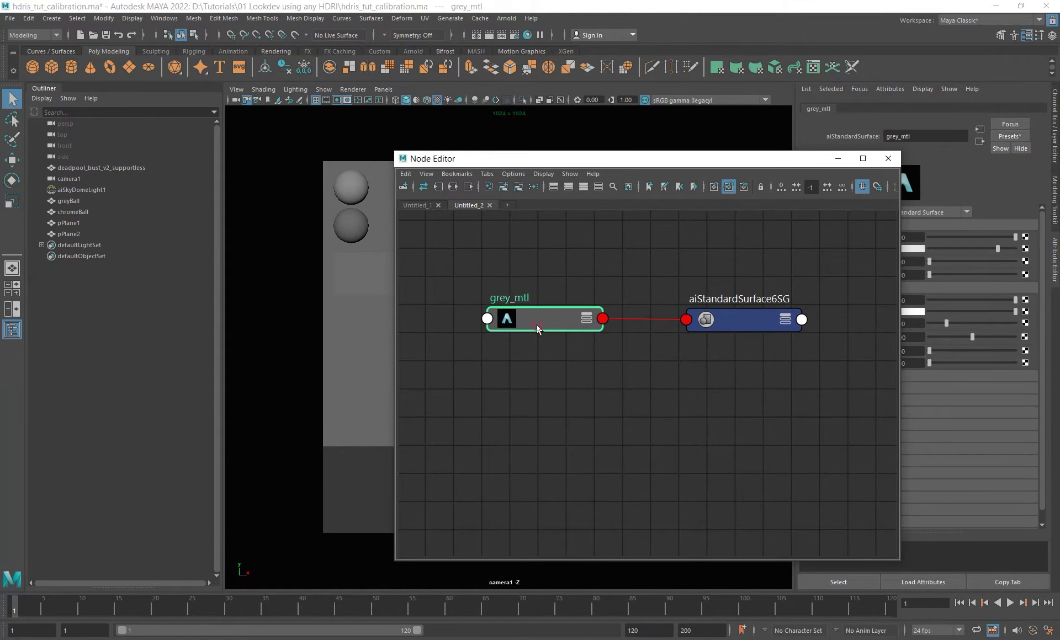
# Shrink the Node Editor and reposition it clear of the calibration balls and material attributes, framing the grey_mtl network.
pyautogui.moveTo(714, 159); pyautogui.dragTo(594, 206)
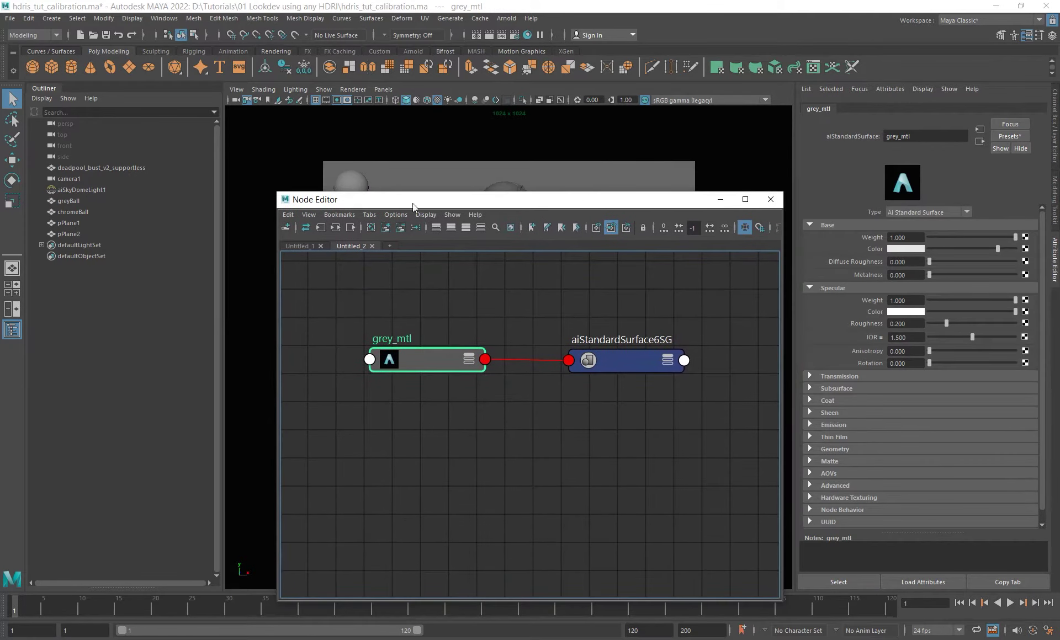
pyautogui.moveTo(278, 193); pyautogui.dragTo(444, 339)
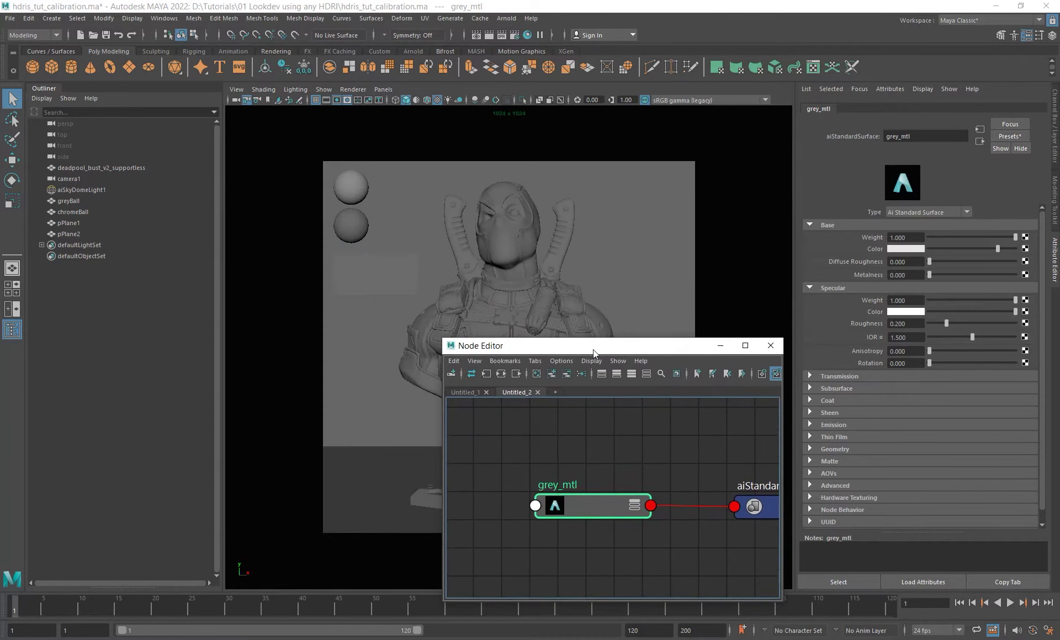
pyautogui.moveTo(601, 347); pyautogui.dragTo(578, 223)
pyautogui.scroll(-4, 599, 316)
pyautogui.keyDown('alt'); pyautogui.moveTo(598, 316); pyautogui.dragTo(562, 320, button='middle'); pyautogui.keyUp('alt')
pyautogui.scroll(3, 542, 326)
pyautogui.scroll(2, 562, 320)
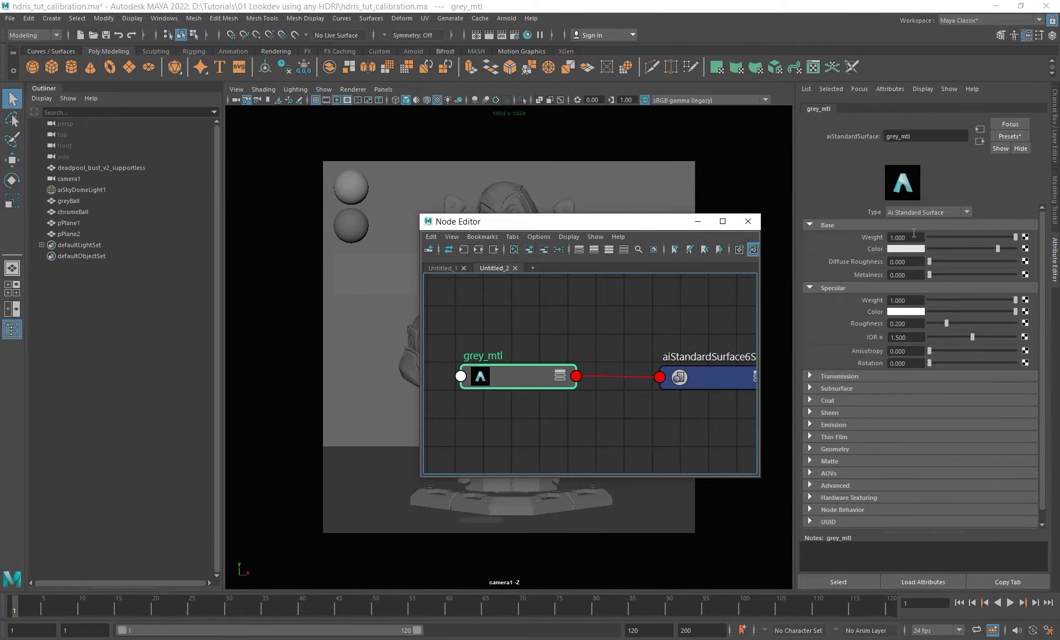
# Set grey_mtl's base color to pure white and its base weight to 0.18.
pyautogui.click(897, 249)
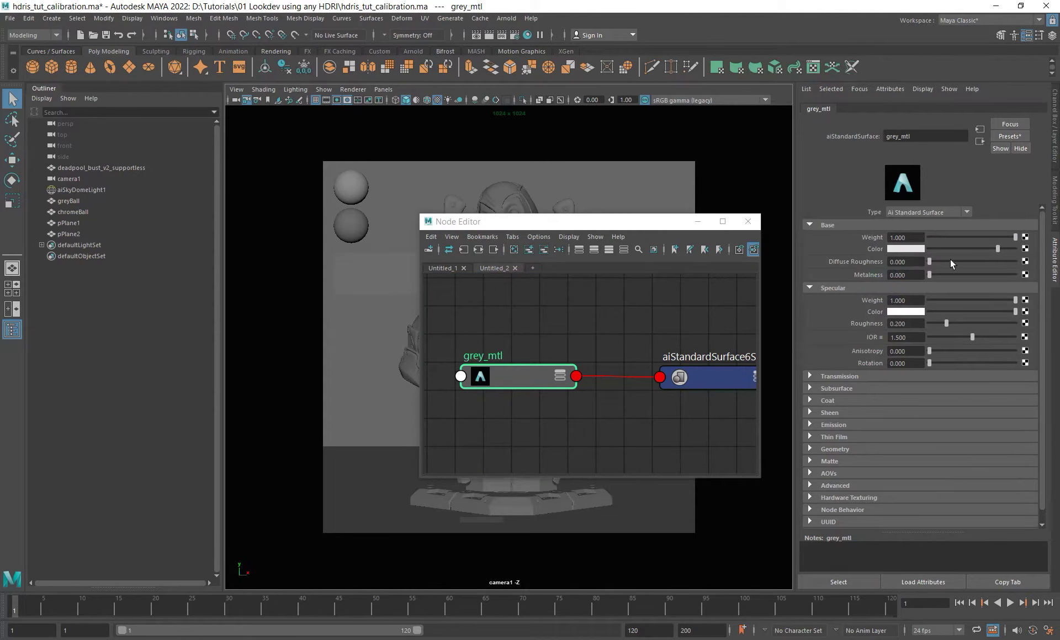
pyautogui.moveTo(998, 247); pyautogui.dragTo(1058, 251)
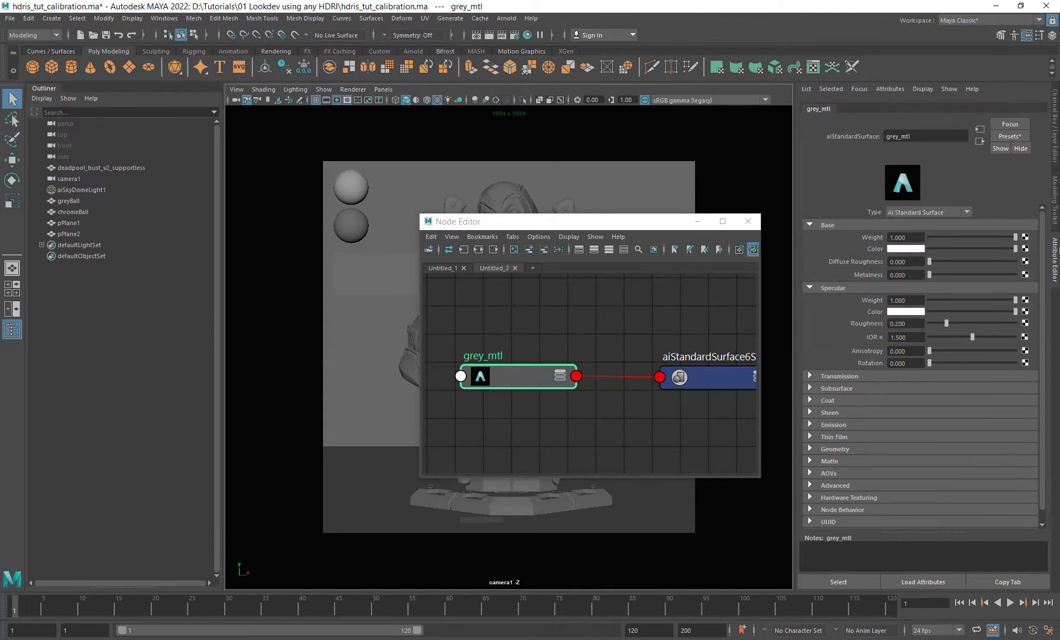
pyautogui.click(912, 248)
pyautogui.moveTo(919, 239); pyautogui.dragTo(729, 217)
pyautogui.write('0.18')
pyautogui.press('Return')
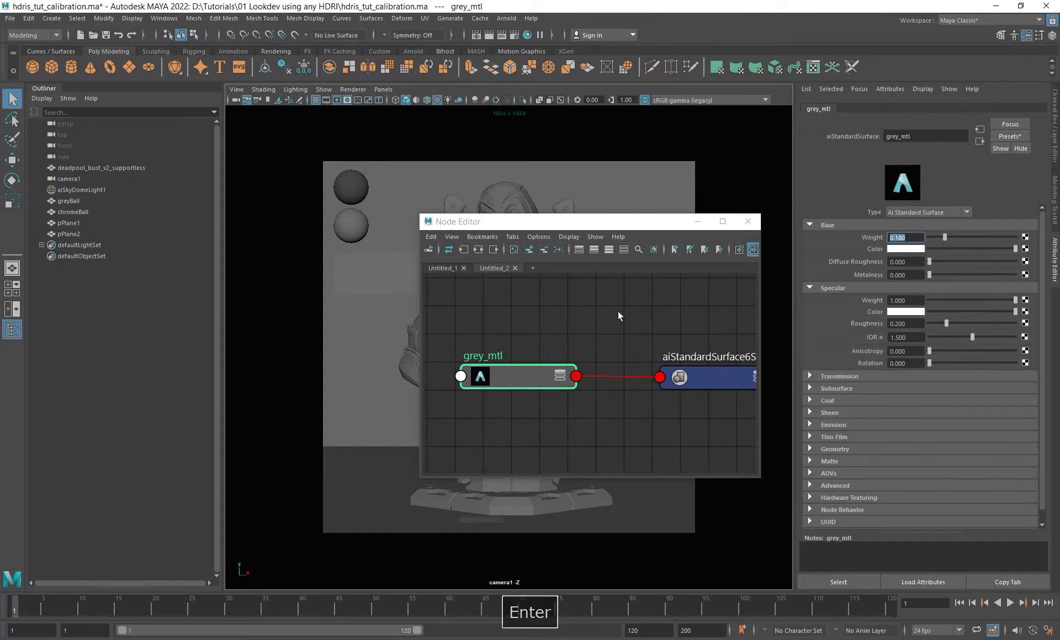
pyautogui.keyDown('alt'); pyautogui.moveTo(632, 309); pyautogui.dragTo(619, 316, button='middle'); pyautogui.keyUp('alt')
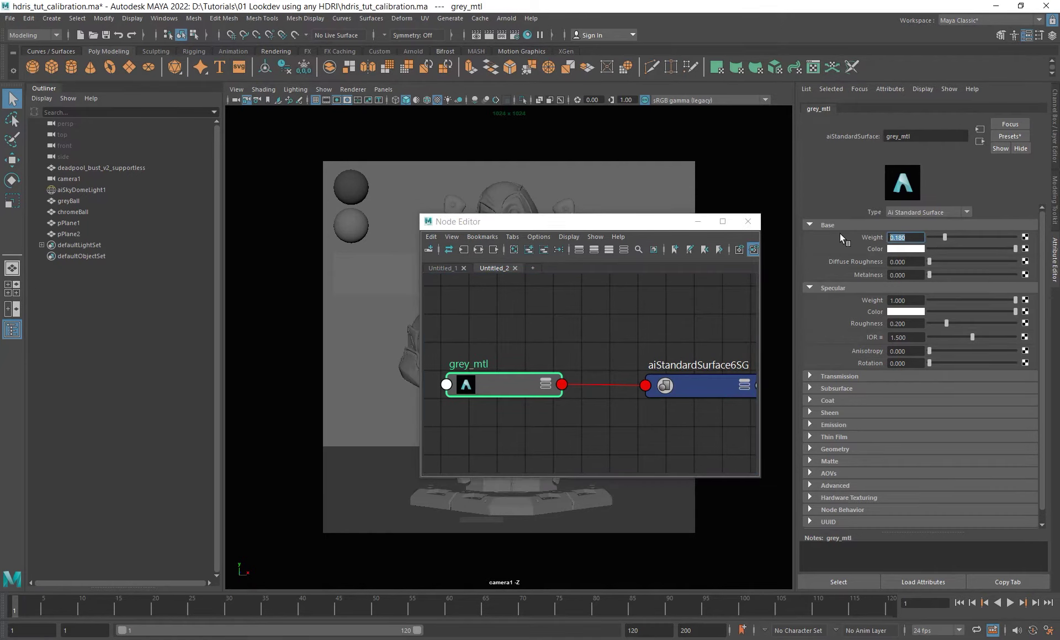
# Try grey_mtl with a base weight of 1 and its base color's HSV value at 0.18.
pyautogui.write('1')
pyautogui.press('Return')
pyautogui.click(904, 251)
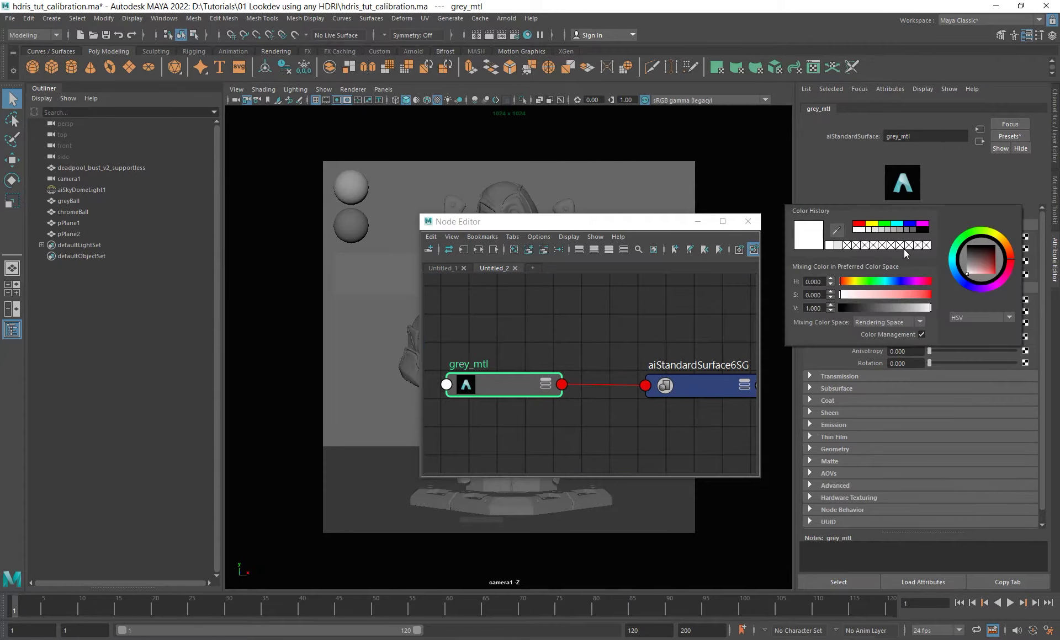
pyautogui.moveTo(822, 308); pyautogui.dragTo(719, 295)
pyautogui.write('.18')
pyautogui.press('Return')
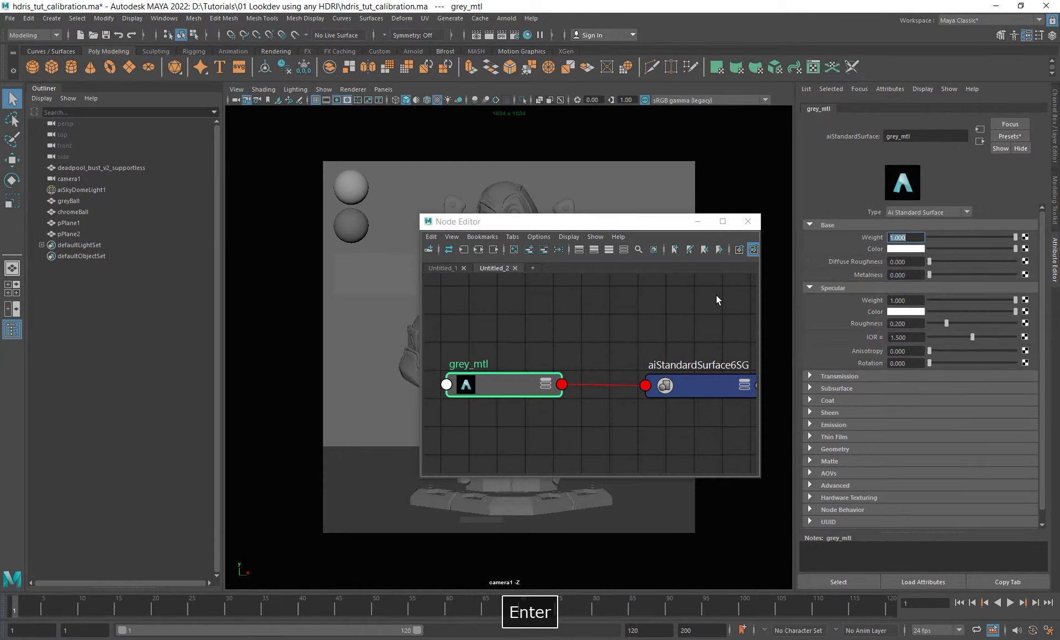
pyautogui.click(906, 249)
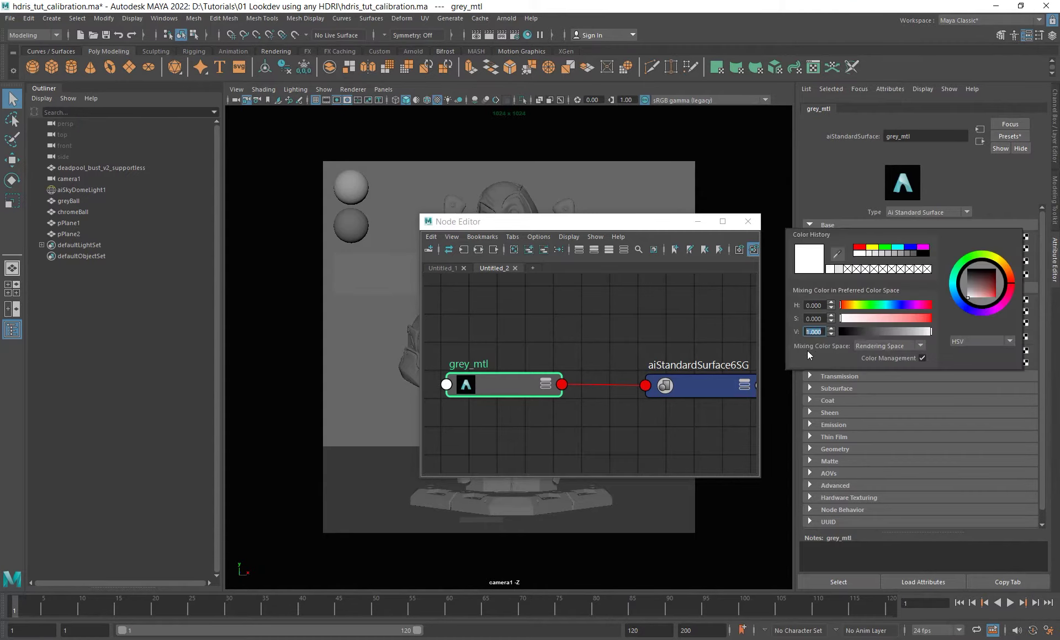
pyautogui.write('.18')
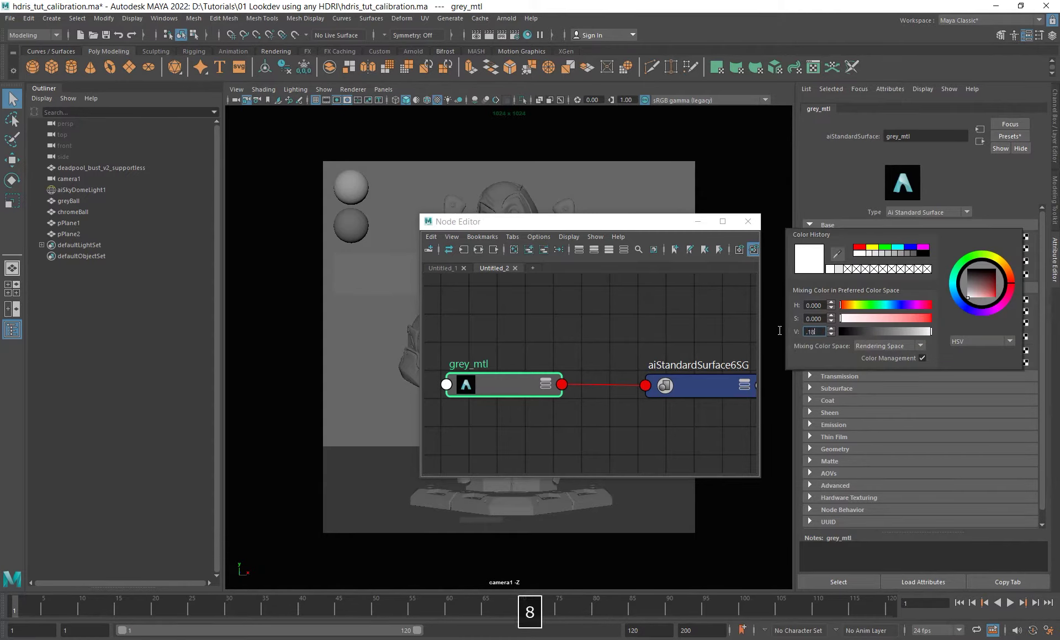
pyautogui.press('Return')
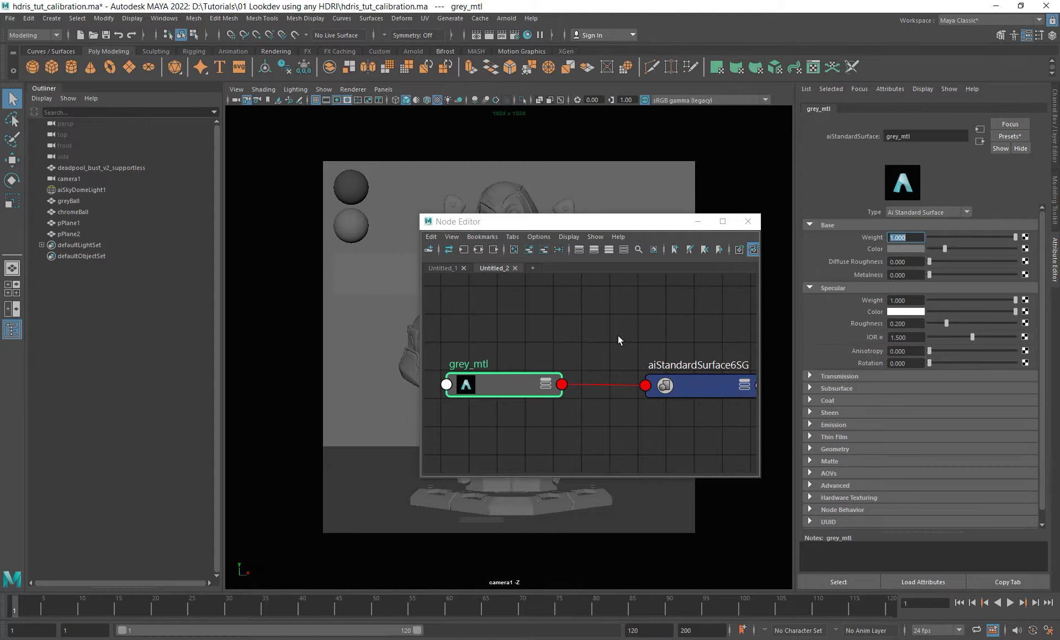
pyautogui.keyDown('alt'); pyautogui.moveTo(674, 328); pyautogui.dragTo(670, 320, button='middle'); pyautogui.keyUp('alt')
pyautogui.keyDown('alt'); pyautogui.moveTo(670, 320); pyautogui.dragTo(647, 321, button='right'); pyautogui.keyUp('alt')
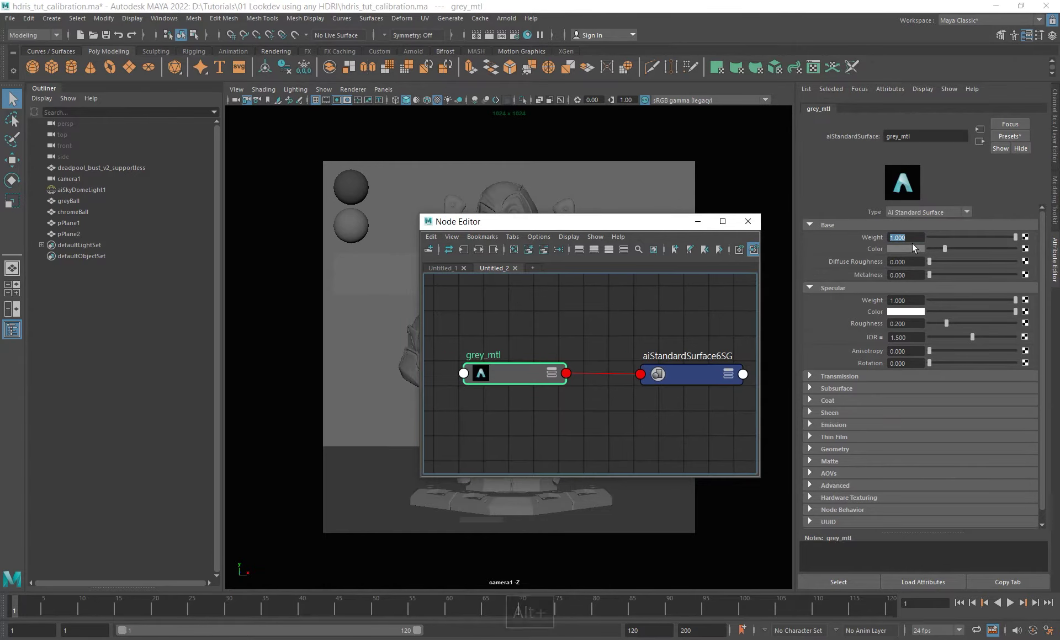
# Return grey_mtl's base color to pure white and its base weight to 0.18.
pyautogui.moveTo(945, 249); pyautogui.dragTo(1043, 252)
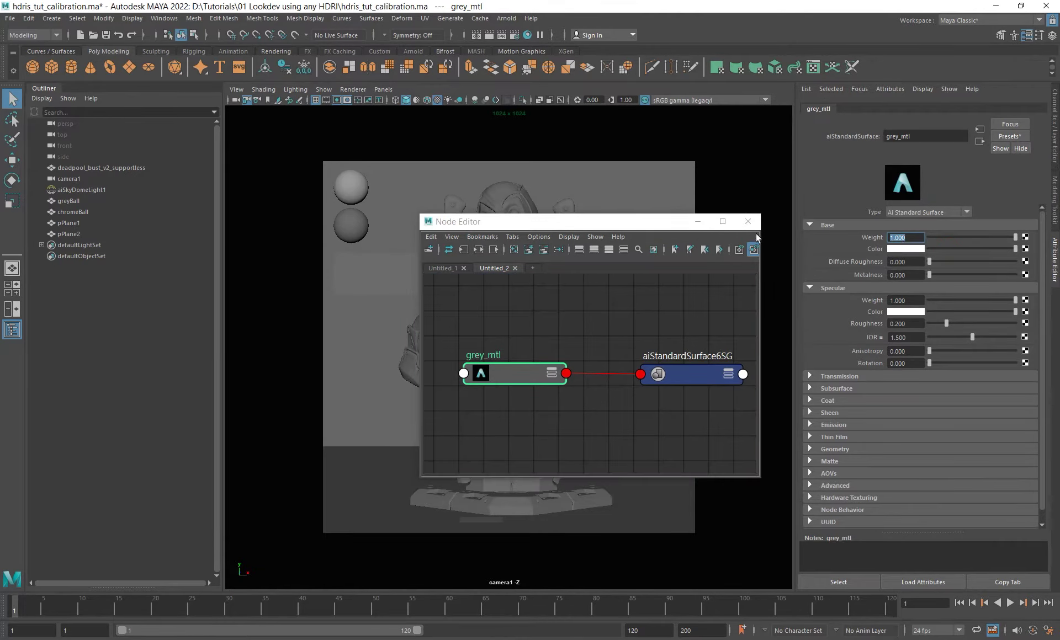
pyautogui.write('.18')
pyautogui.press('Return')
pyautogui.keyDown('alt'); pyautogui.moveTo(589, 329); pyautogui.dragTo(622, 300, button='middle'); pyautogui.keyUp('alt')
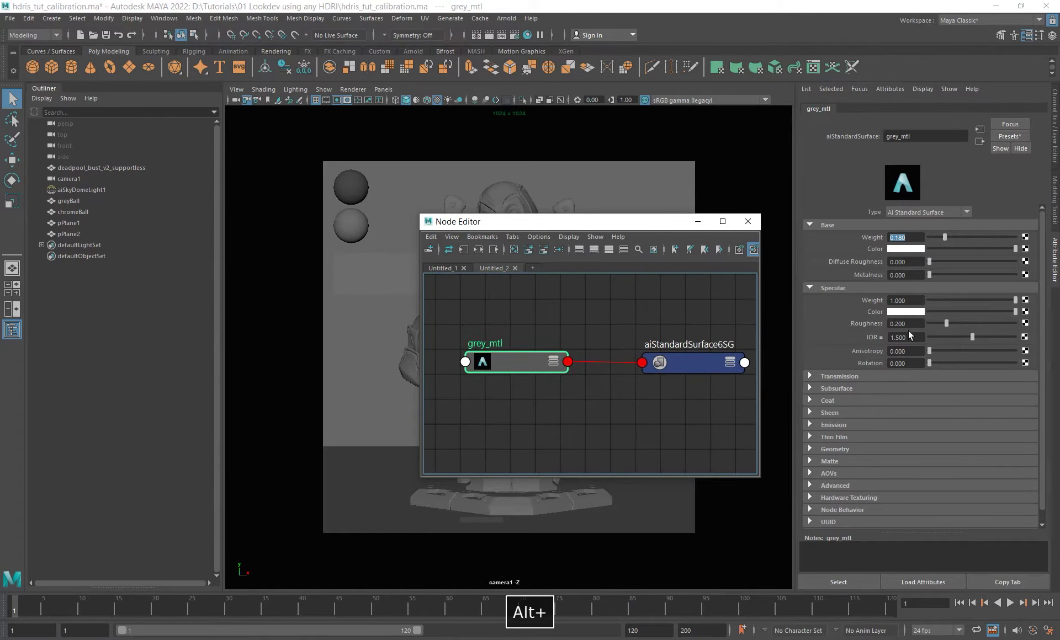
# Set grey_mtl's specular roughness to 0.45.
pyautogui.moveTo(911, 325); pyautogui.dragTo(810, 324)
pyautogui.write('.45')
pyautogui.press('Return')
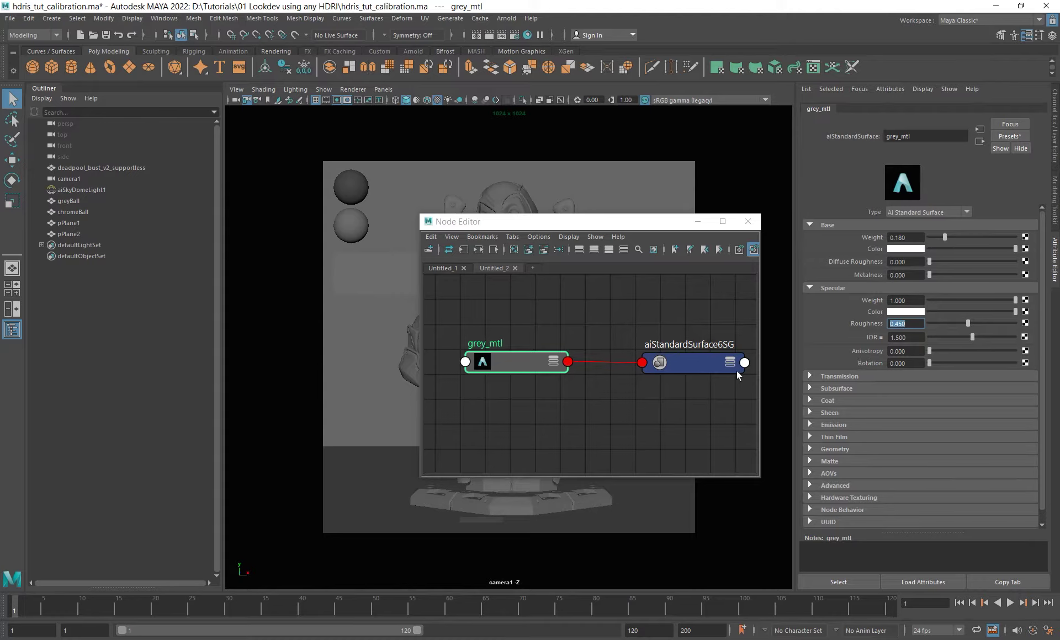
pyautogui.keyDown('alt'); pyautogui.moveTo(637, 408); pyautogui.dragTo(629, 409, button='right'); pyautogui.keyUp('alt')
pyautogui.keyDown('alt'); pyautogui.moveTo(623, 397); pyautogui.dragTo(617, 384, button='middle'); pyautogui.keyUp('alt')
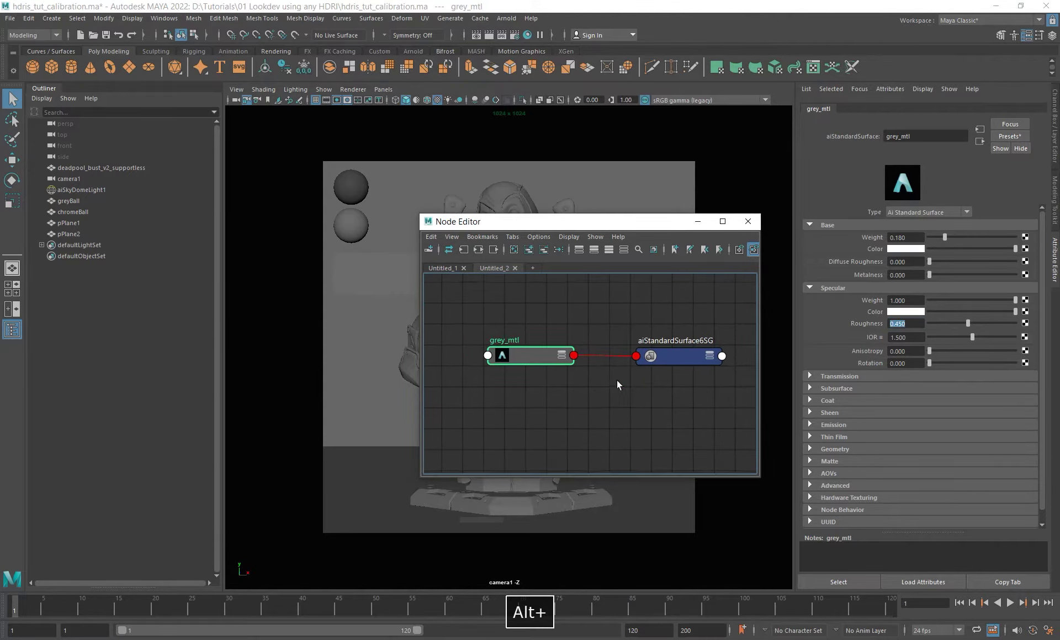
pyautogui.keyDown('alt'); pyautogui.moveTo(618, 384); pyautogui.dragTo(645, 398, button='right'); pyautogui.keyUp('alt')
pyautogui.keyDown('alt'); pyautogui.moveTo(634, 392); pyautogui.dragTo(624, 388, button='middle'); pyautogui.keyUp('alt')
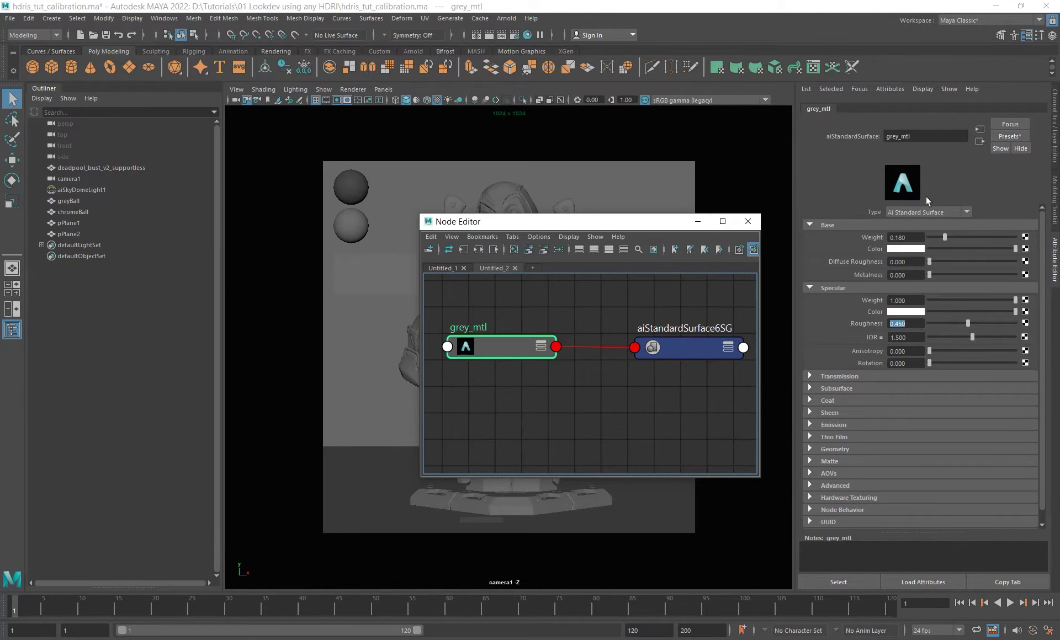
# Create a new aiStandardSurface material in the node graph below grey_mtl for the chrome ball.
pyautogui.click(352, 233)
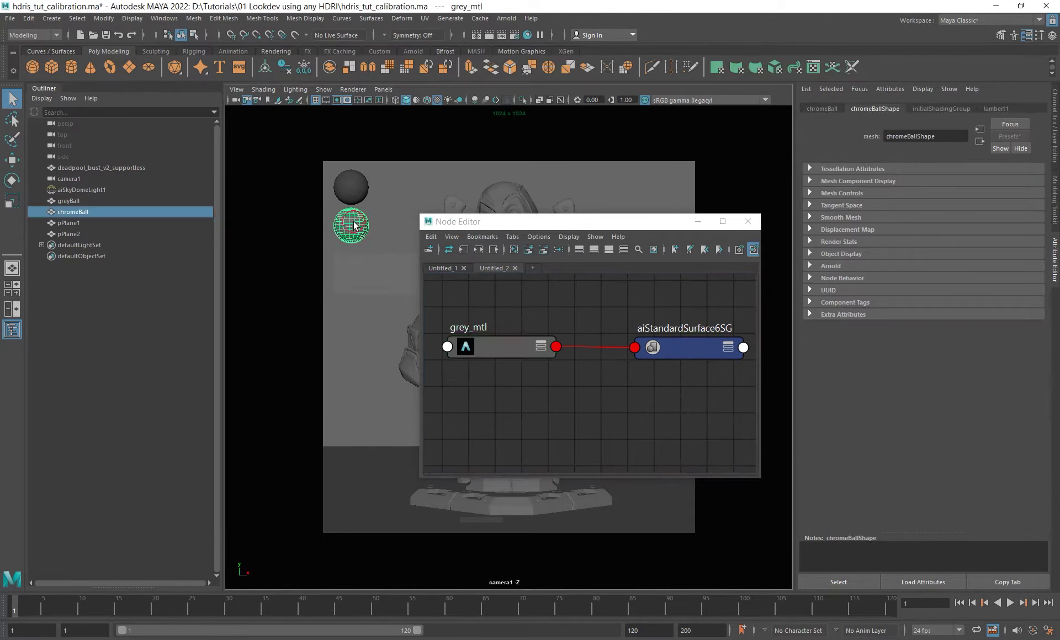
pyautogui.keyDown('alt'); pyautogui.moveTo(563, 359); pyautogui.dragTo(567, 348, button='middle'); pyautogui.keyUp('alt')
pyautogui.click(529, 384)
pyautogui.press('Tab')
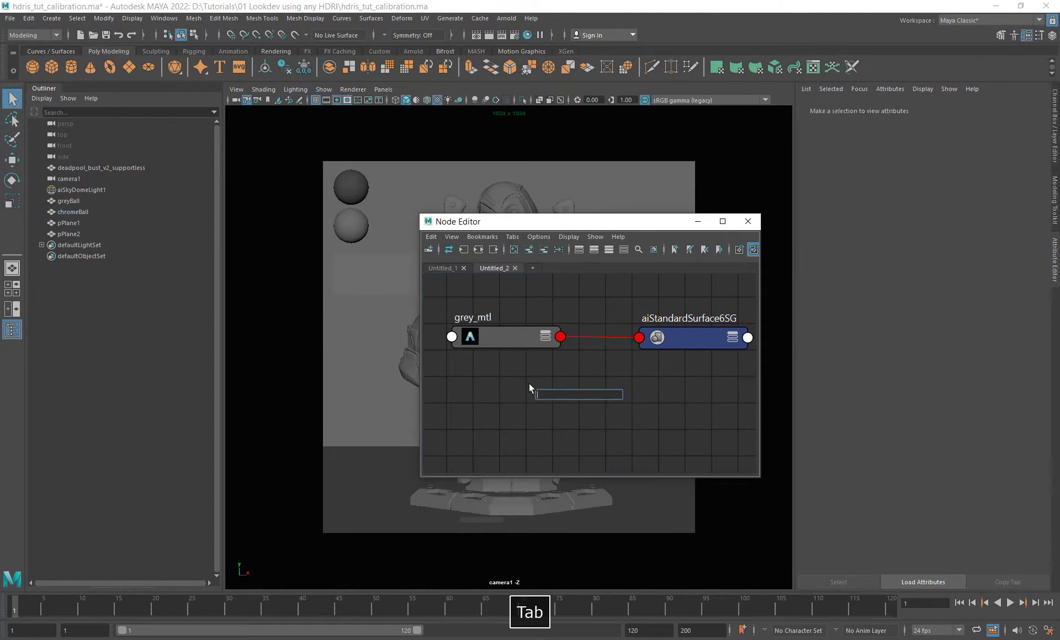
pyautogui.write('ai')
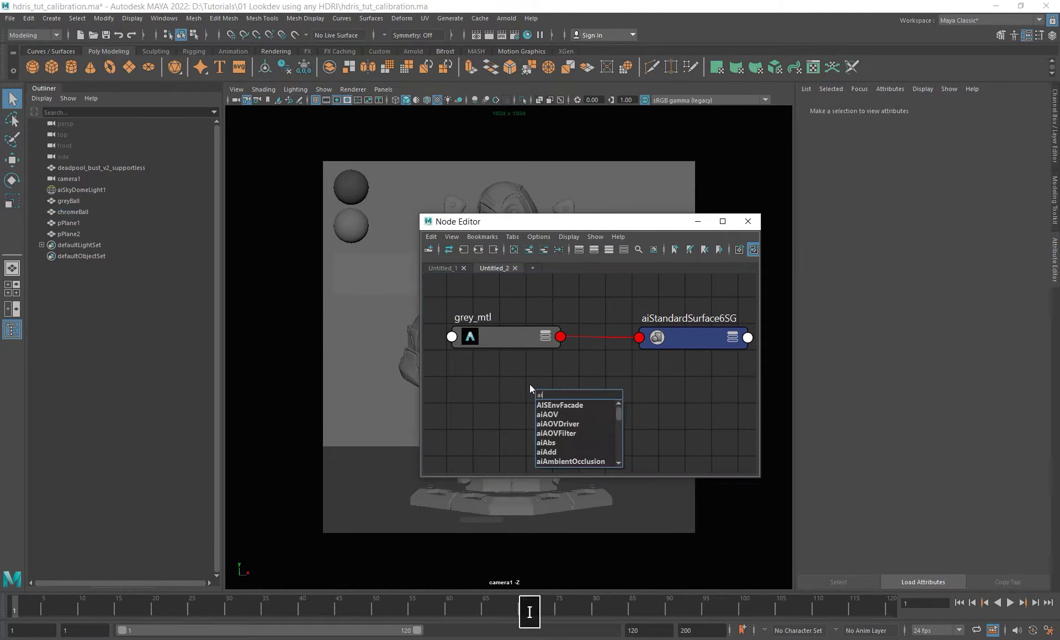
pyautogui.write('stand')
pyautogui.press('Down')
pyautogui.press('Down')
pyautogui.press('Down')
pyautogui.press('Down')
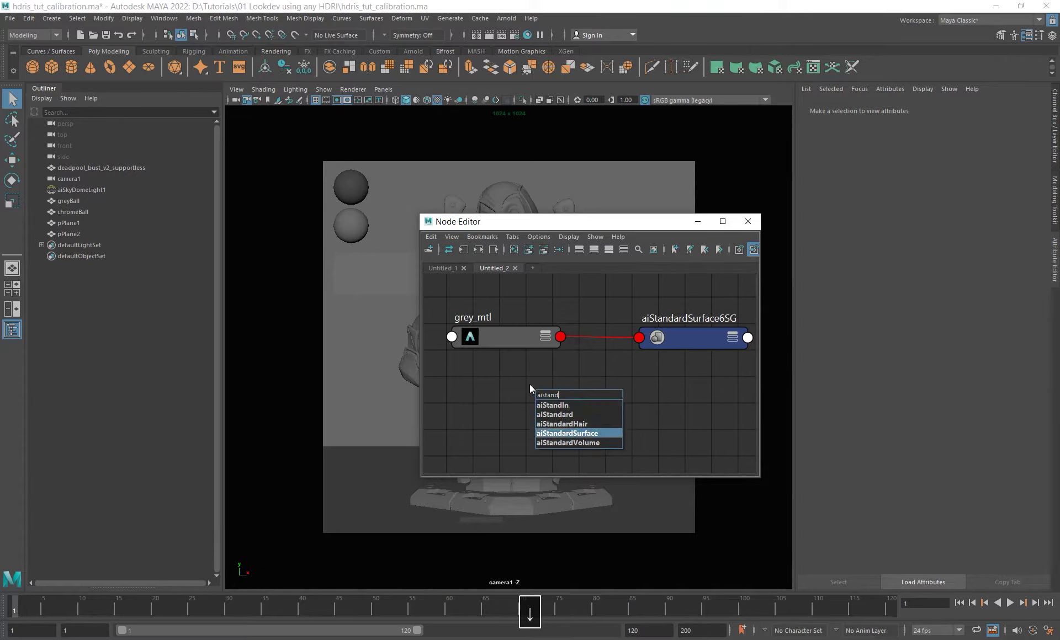
pyautogui.press('Return')
# Assign the new aiStandardSurface material to the chrome ball and place its node beneath grey_mtl.
pyautogui.click(363, 233)
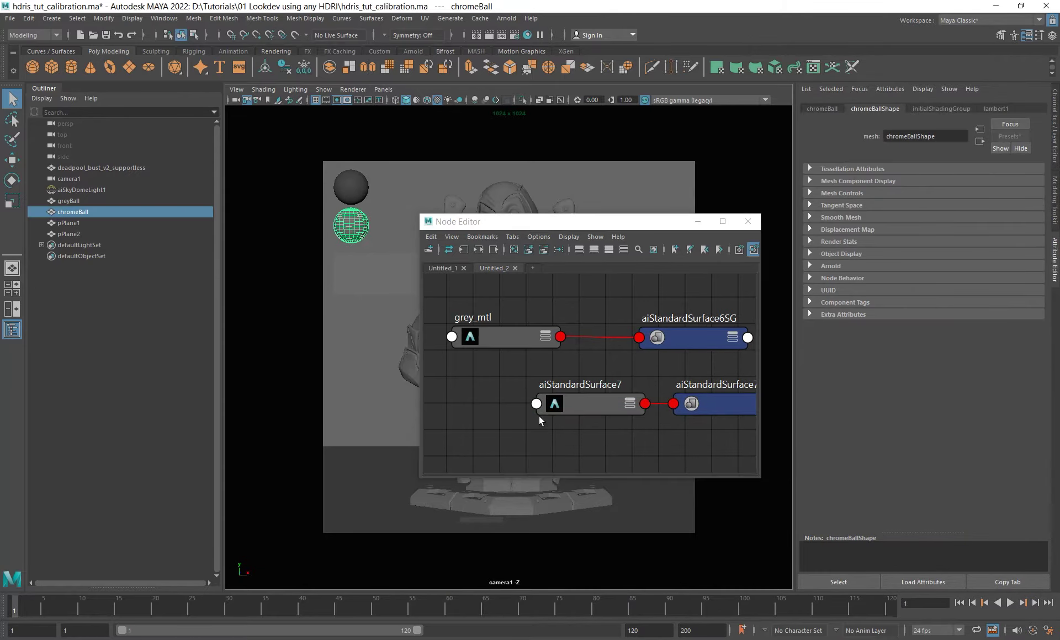
pyautogui.rightClick(551, 404)
pyautogui.moveTo(550, 403); pyautogui.dragTo(551, 354, button='right')
pyautogui.moveTo(587, 405); pyautogui.dragTo(518, 414)
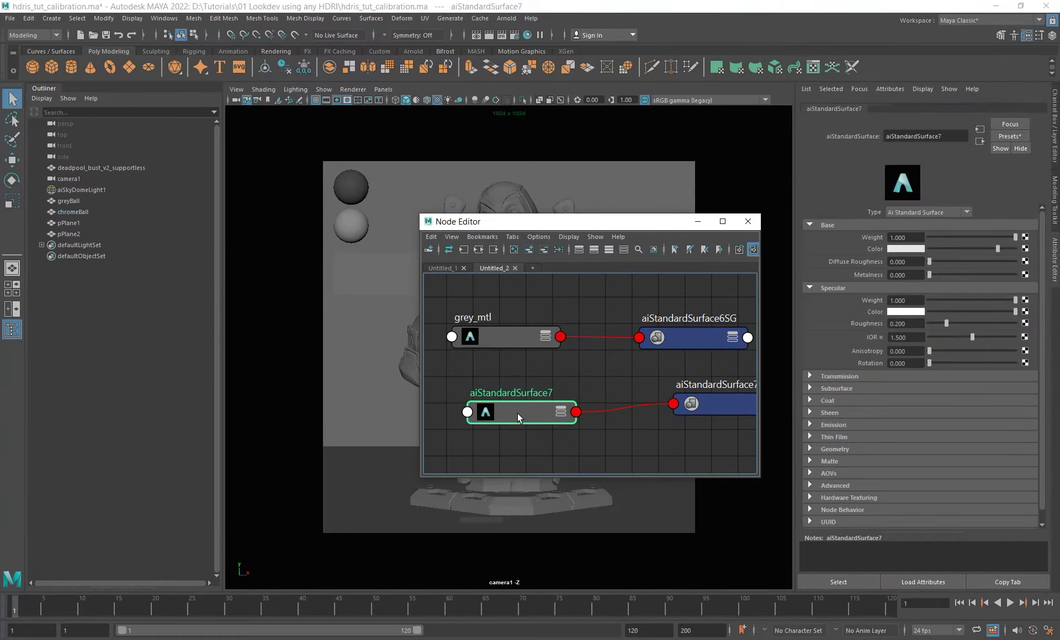
# Rename the chrome ball's material chrome_mtl and line its node up under grey_mtl.
pyautogui.doubleClick(498, 392)
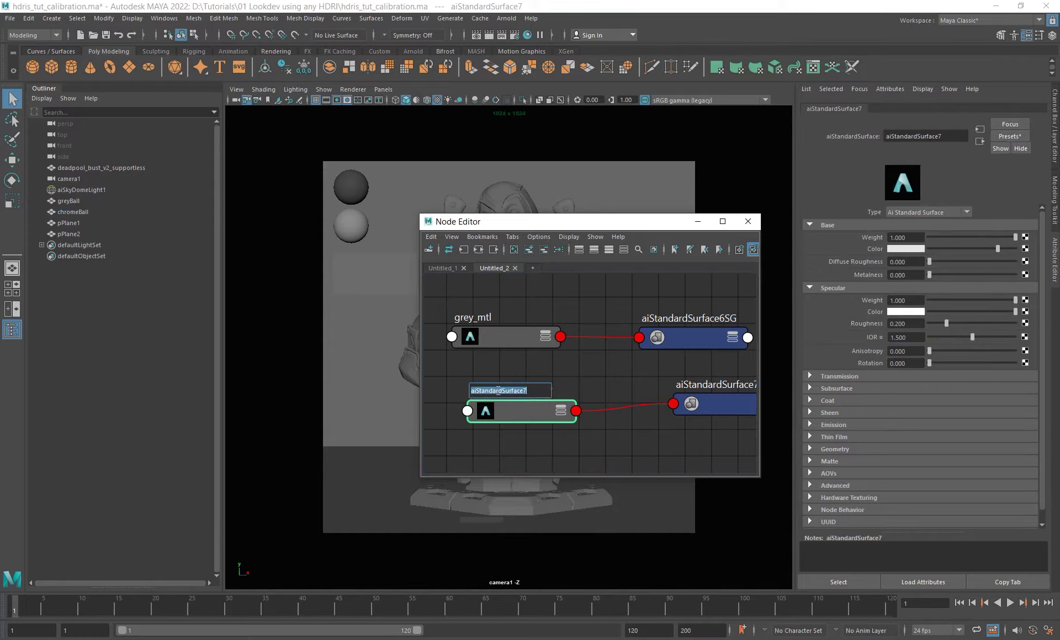
pyautogui.write('chromne')
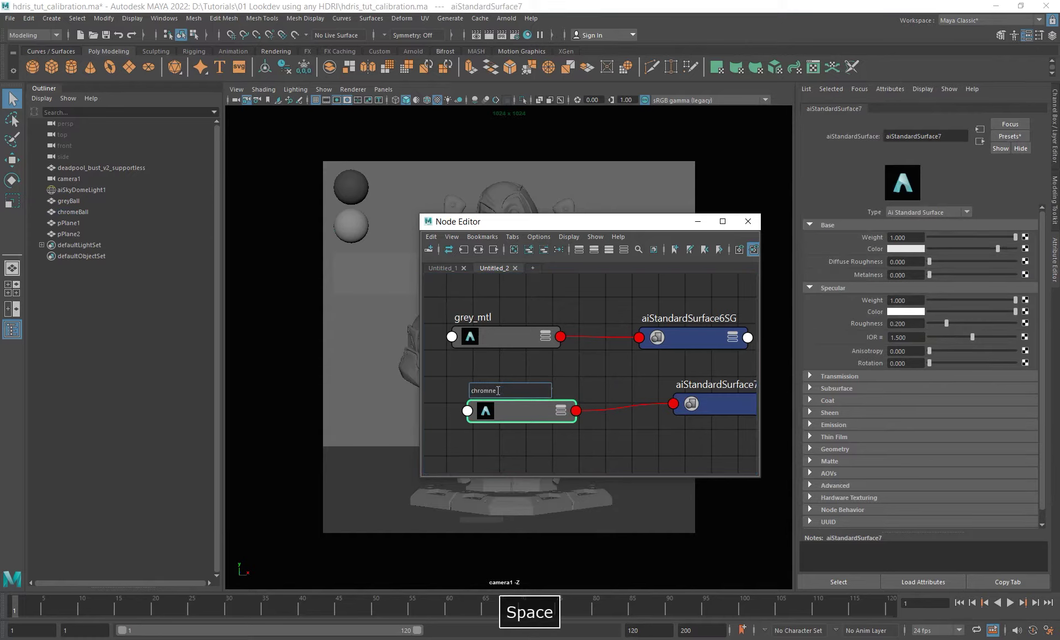
pyautogui.press('BackSpace')
pyautogui.write('e_mtl')
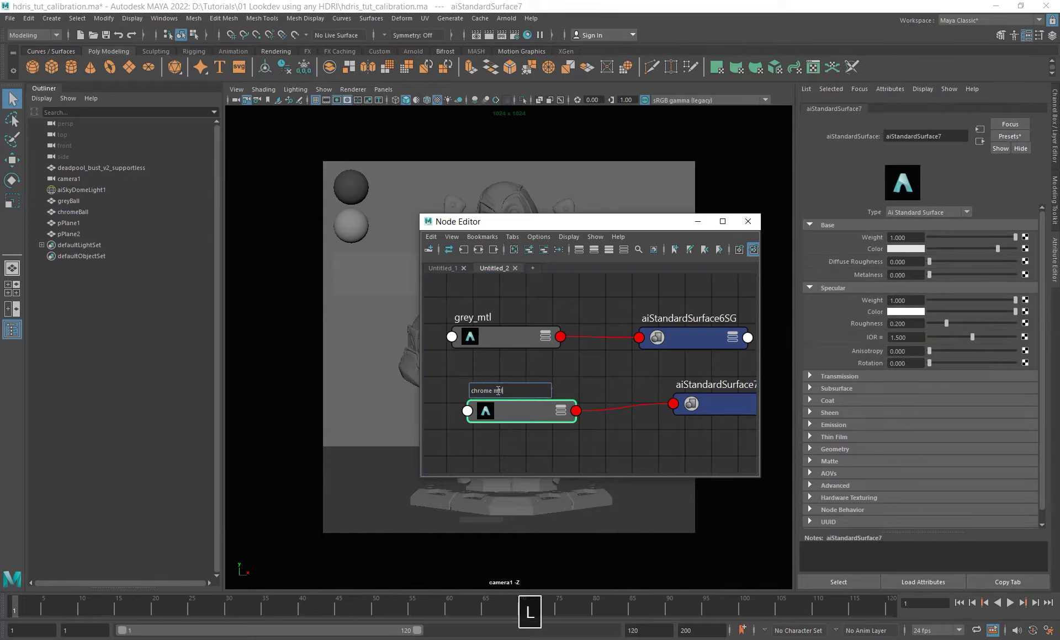
pyautogui.press('Return')
pyautogui.keyDown('alt'); pyautogui.moveTo(546, 398); pyautogui.dragTo(544, 381, button='right'); pyautogui.keyUp('alt')
pyautogui.moveTo(530, 392); pyautogui.dragTo(518, 387)
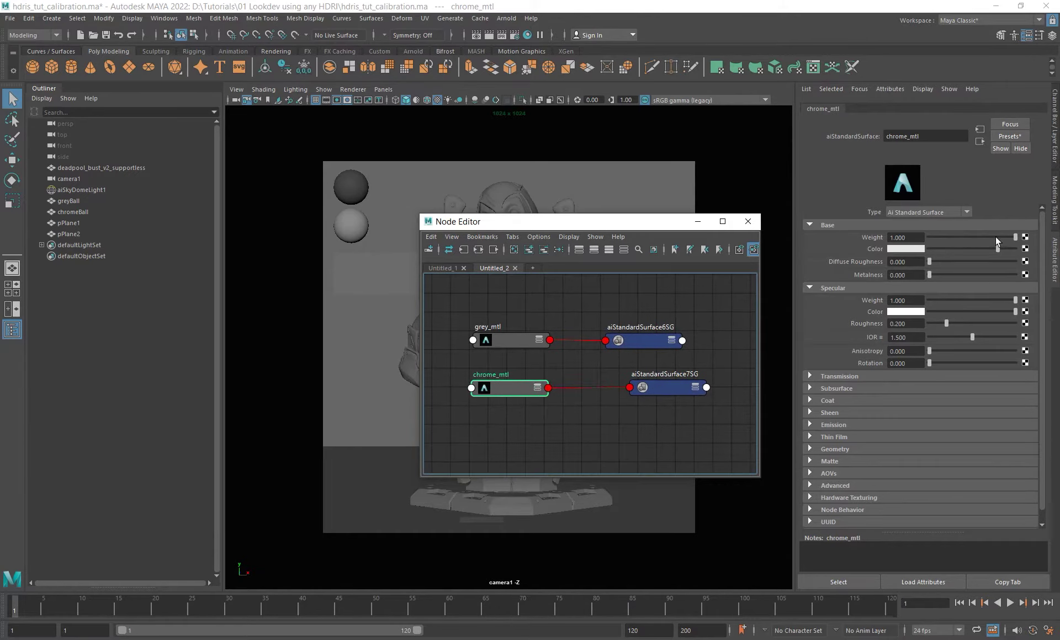
# Make chrome_mtl's base color pure white, with metalness 1 and specular roughness 0.
pyautogui.moveTo(998, 249); pyautogui.dragTo(1049, 248)
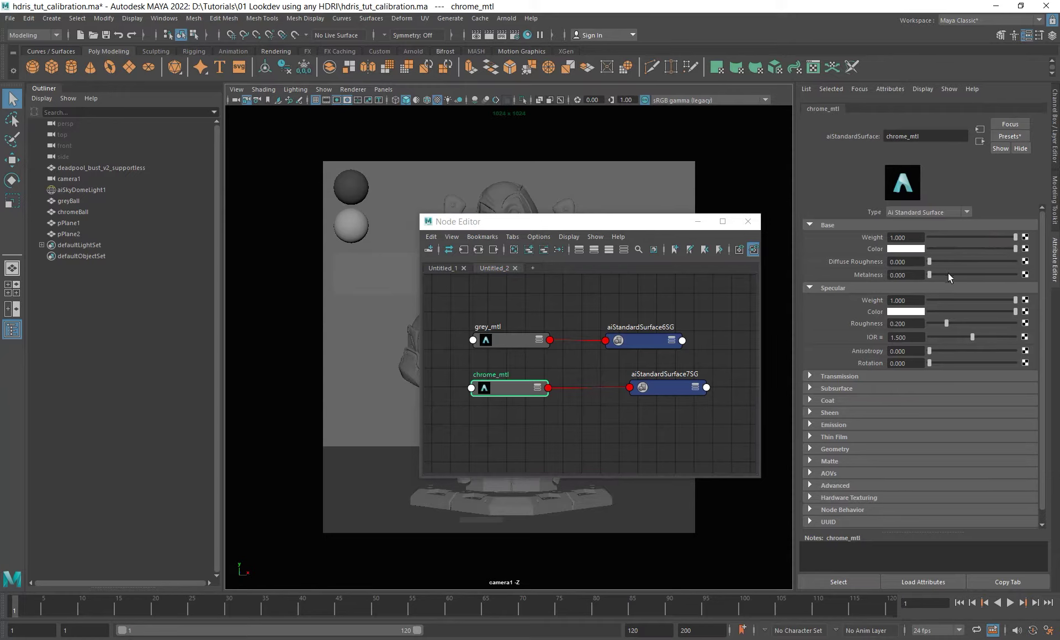
pyautogui.moveTo(930, 275); pyautogui.dragTo(1023, 278)
pyautogui.moveTo(908, 324); pyautogui.dragTo(813, 323)
pyautogui.write('.0')
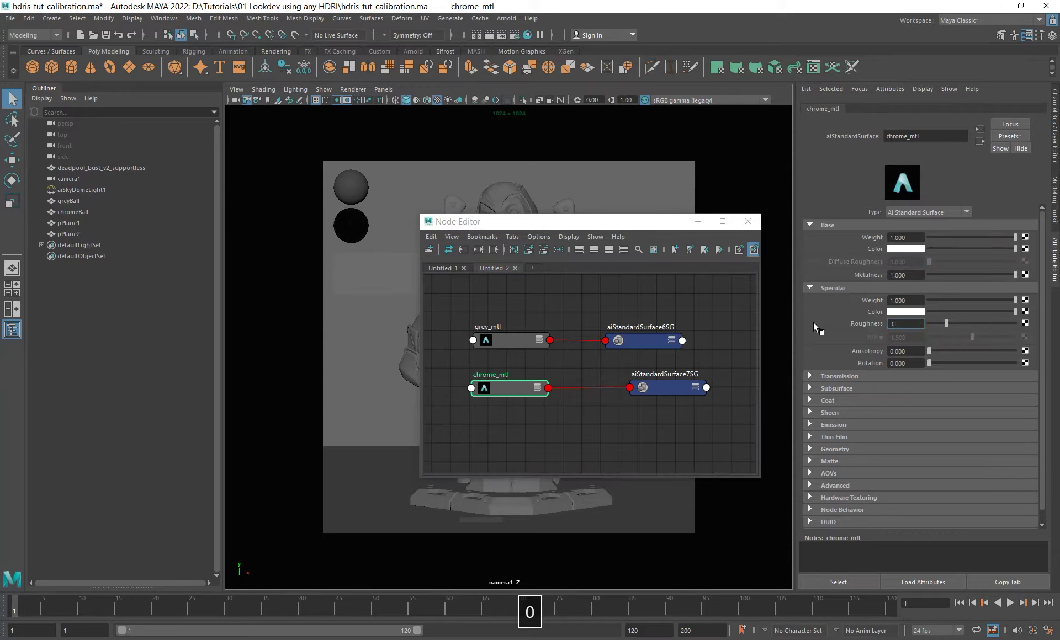
pyautogui.write('5')
pyautogui.press('Return')
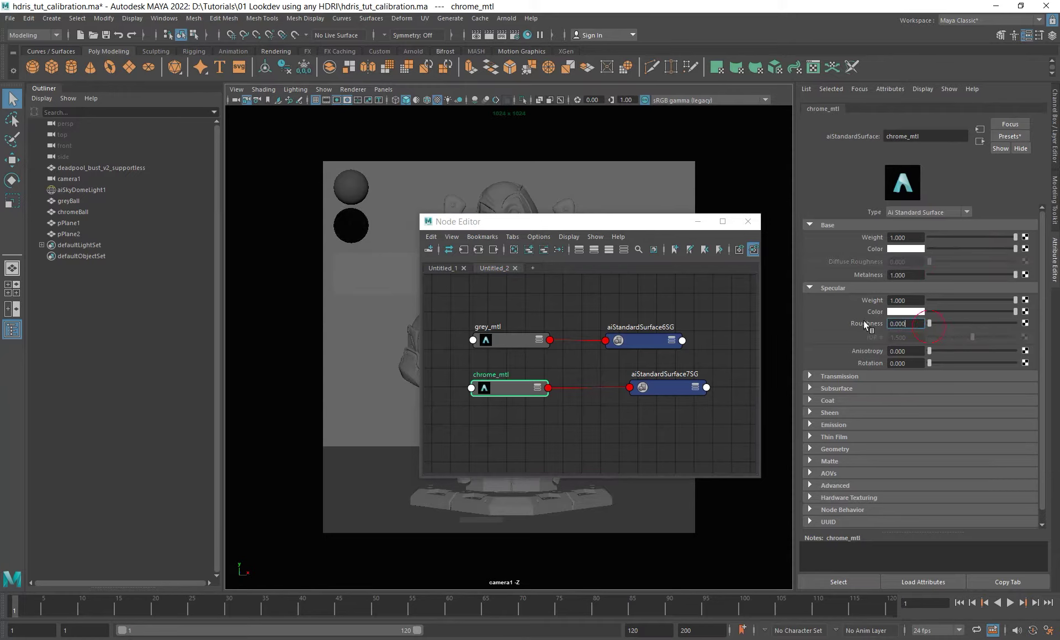
pyautogui.keyDown('alt'); pyautogui.moveTo(707, 374); pyautogui.dragTo(606, 412, button='right'); pyautogui.keyUp('alt')
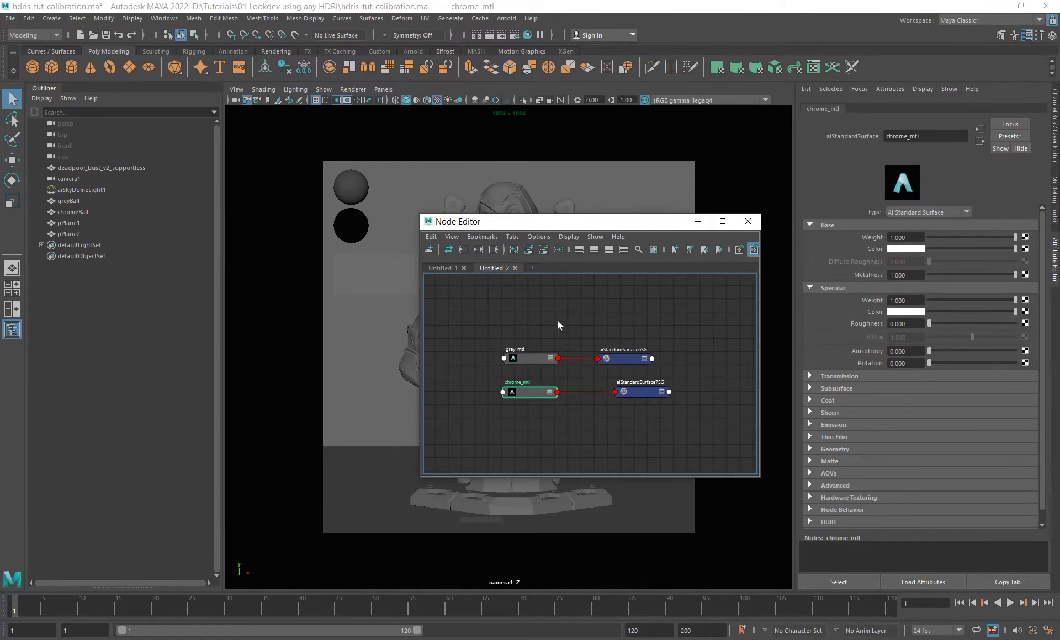
pyautogui.keyDown('alt'); pyautogui.moveTo(508, 325); pyautogui.dragTo(513, 297, button='middle'); pyautogui.keyUp('alt')
pyautogui.keyDown('alt'); pyautogui.moveTo(514, 297); pyautogui.dragTo(658, 343, button='right'); pyautogui.keyUp('alt')
pyautogui.keyDown('alt'); pyautogui.moveTo(627, 323); pyautogui.dragTo(571, 293, button='middle'); pyautogui.keyUp('alt')
pyautogui.keyDown('alt'); pyautogui.moveTo(570, 293); pyautogui.dragTo(561, 296, button='right'); pyautogui.keyUp('alt')
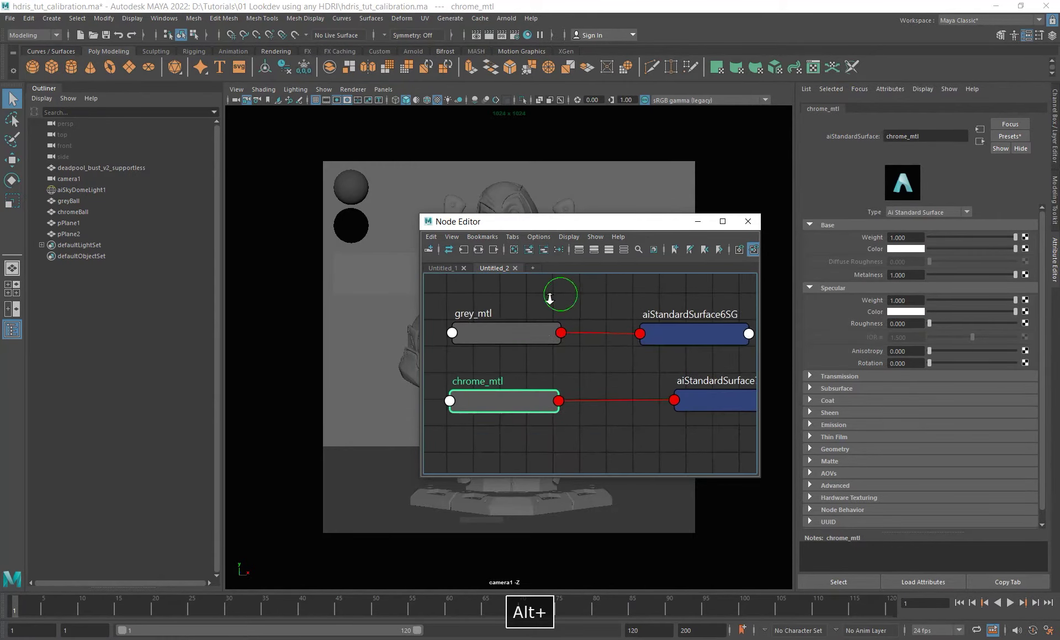
pyautogui.click(492, 400)
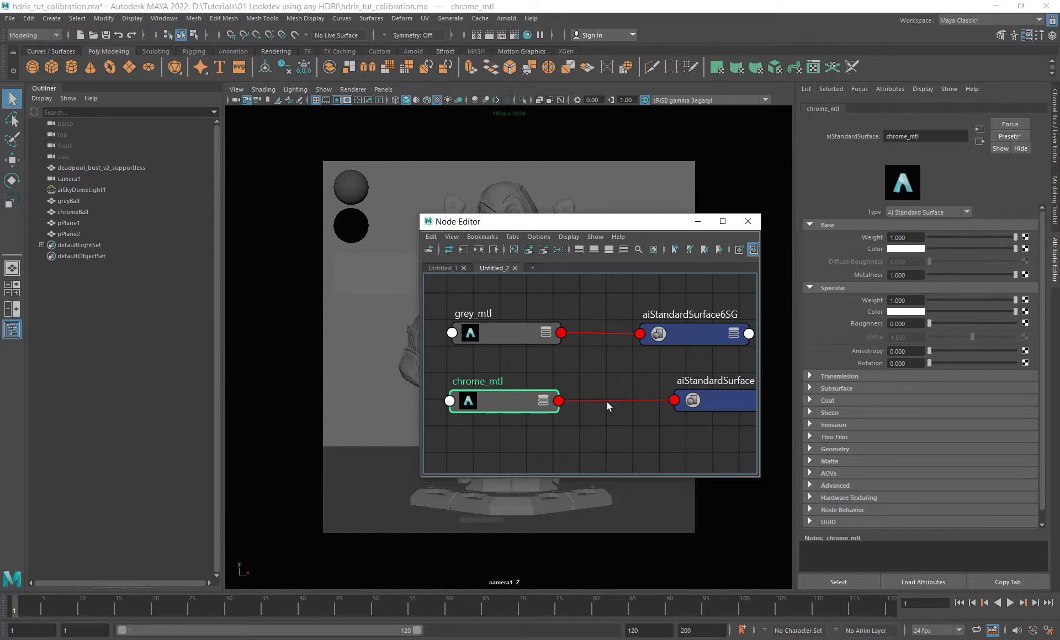
pyautogui.keyDown('alt'); pyautogui.moveTo(612, 412); pyautogui.dragTo(591, 412, button='right'); pyautogui.keyUp('alt')
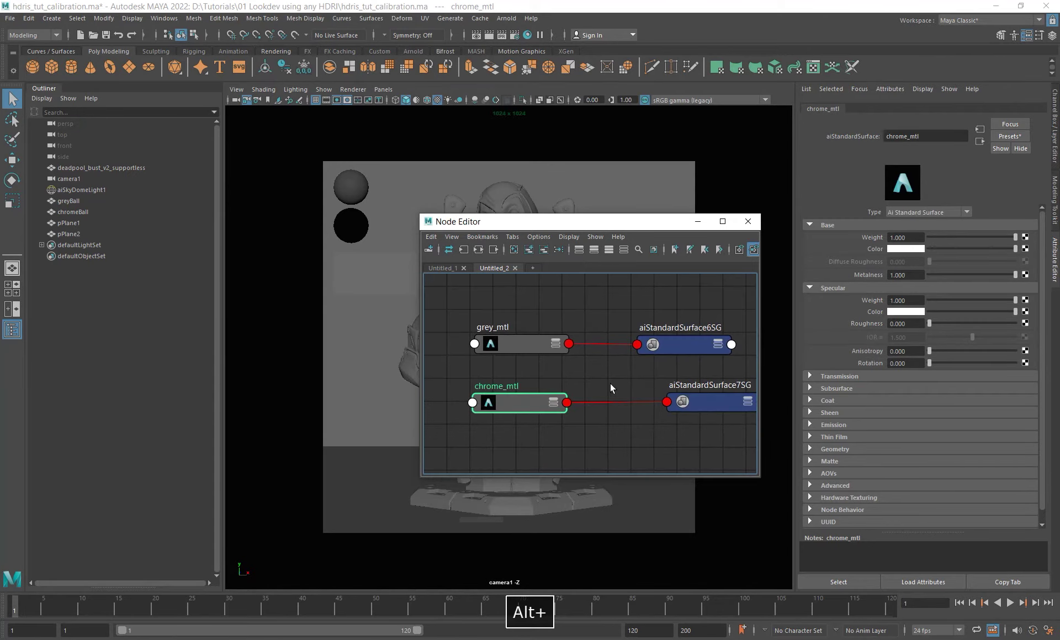
pyautogui.keyDown('alt'); pyautogui.moveTo(609, 384); pyautogui.dragTo(597, 360, button='middle'); pyautogui.keyUp('alt')
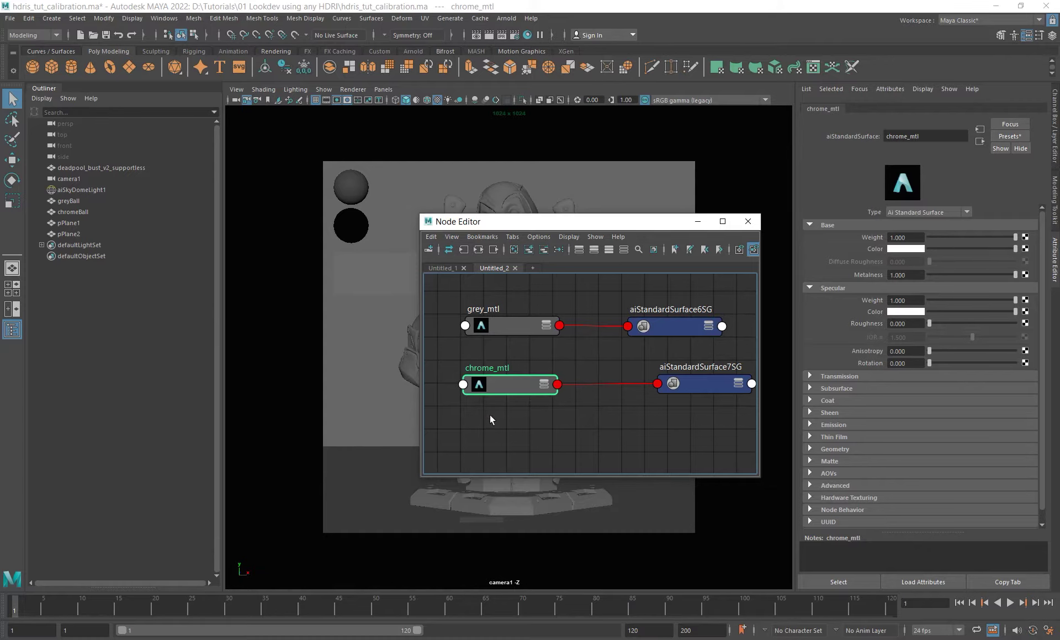
pyautogui.keyDown('alt'); pyautogui.moveTo(595, 420); pyautogui.dragTo(580, 421, button='middle'); pyautogui.keyUp('alt')
pyautogui.keyDown('alt'); pyautogui.moveTo(583, 427); pyautogui.dragTo(577, 428, button='right'); pyautogui.keyUp('alt')
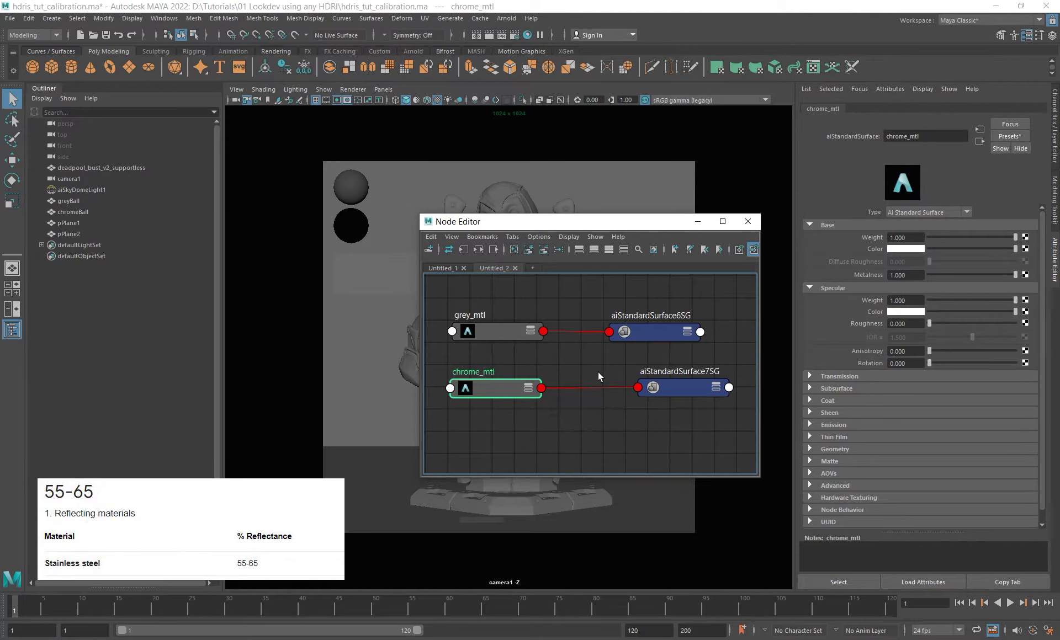
pyautogui.keyDown('alt'); pyautogui.moveTo(600, 399); pyautogui.dragTo(597, 399, button='middle'); pyautogui.keyUp('alt')
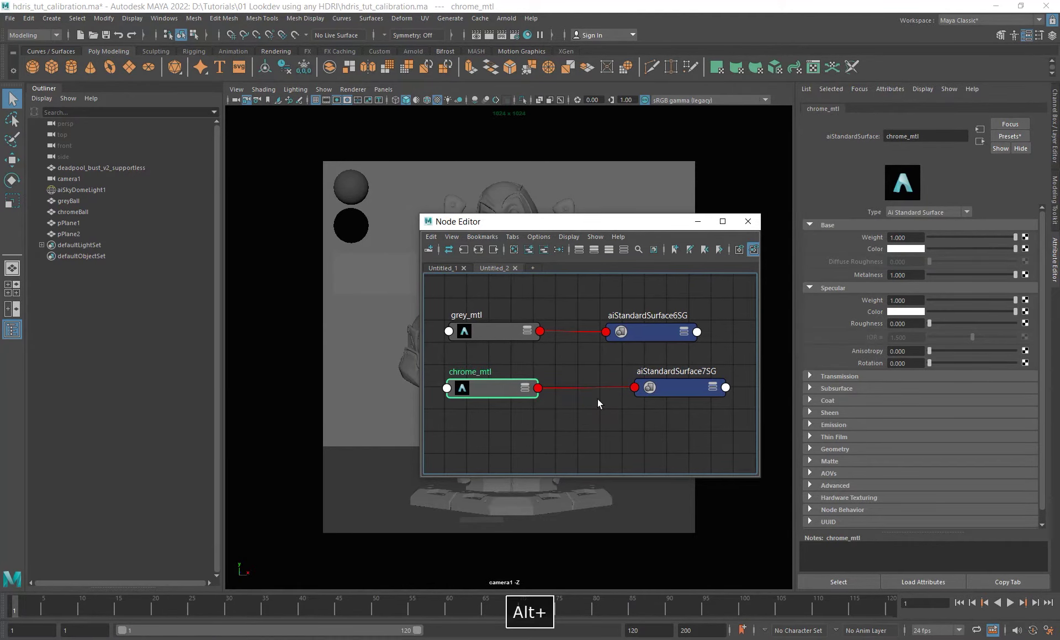
# Set chrome_mtl's base weight to 0.65 and shift the Node Editor slightly away from the material attributes.
pyautogui.click(912, 238)
pyautogui.write('65')
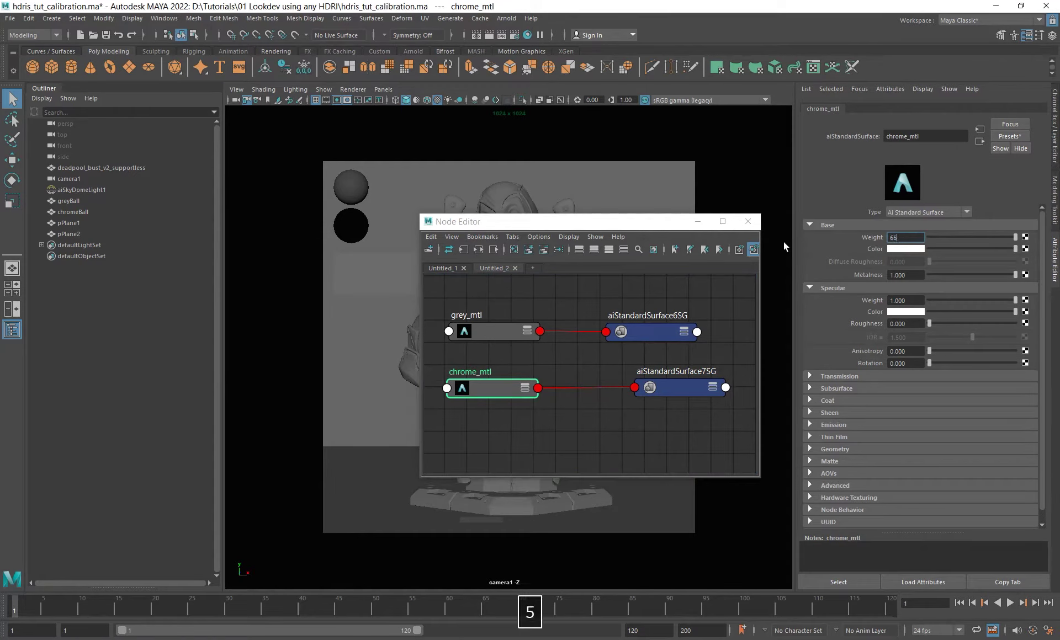
pyautogui.press('BackSpace')
pyautogui.press('BackSpace')
pyautogui.write('.65')
pyautogui.press('Return')
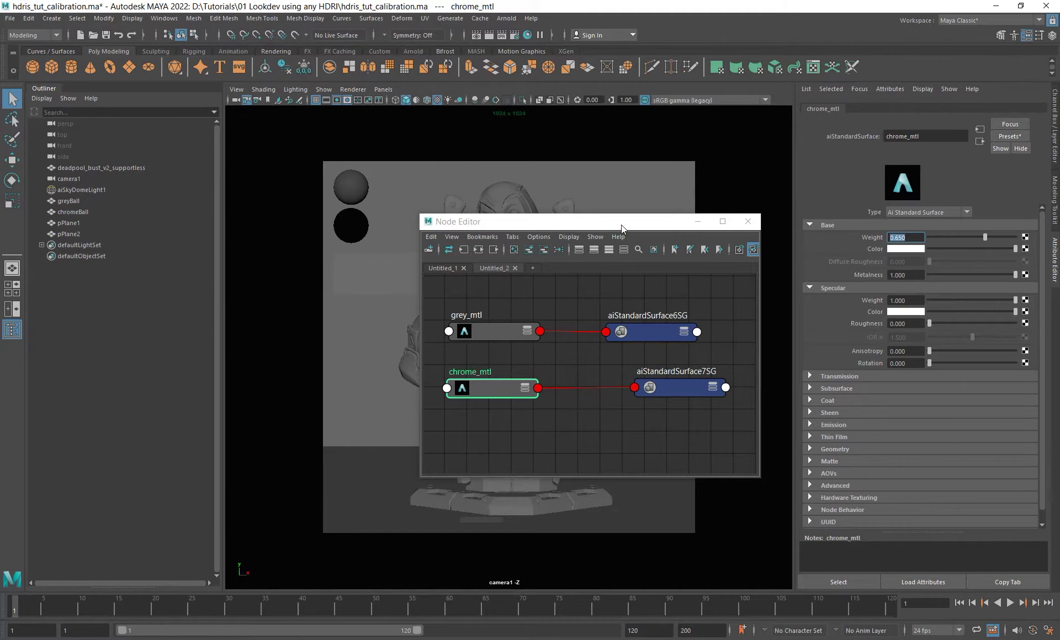
pyautogui.moveTo(621, 226); pyautogui.dragTo(598, 210)
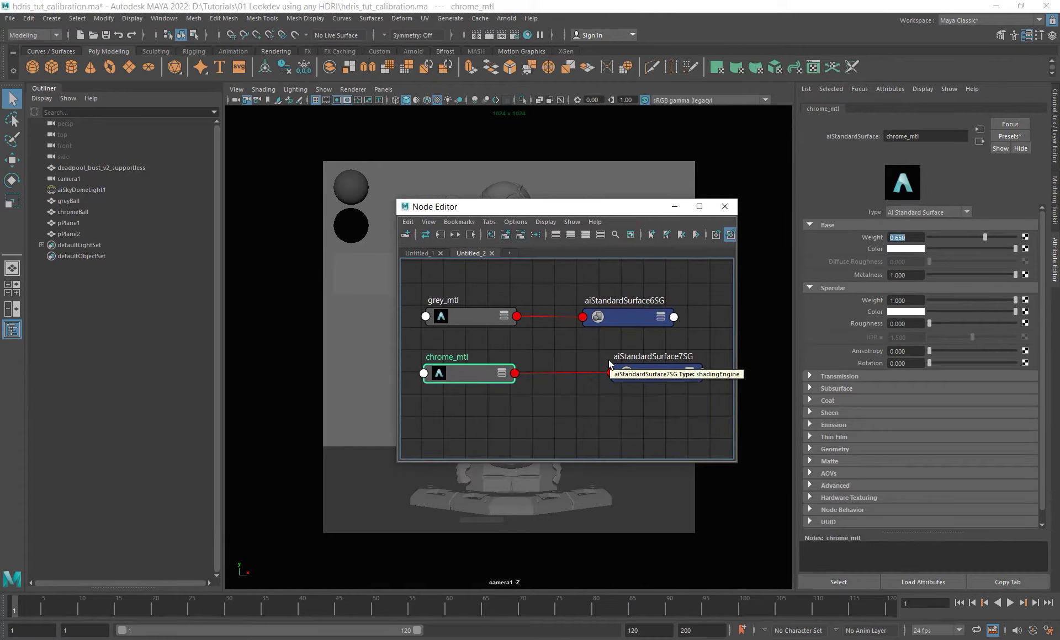
pyautogui.moveTo(910, 239); pyautogui.dragTo(835, 260)
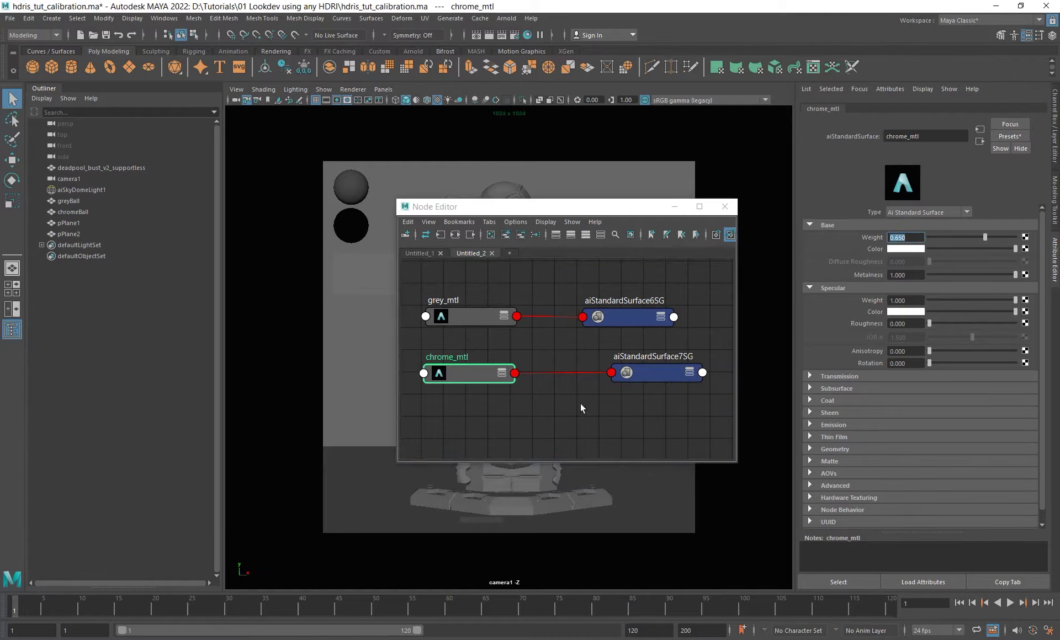
# Set chrome_mtl's specular roughness to 0.05.
pyautogui.keyDown('alt'); pyautogui.moveTo(568, 411); pyautogui.dragTo(563, 410, button='middle'); pyautogui.keyUp('alt')
pyautogui.click(902, 325)
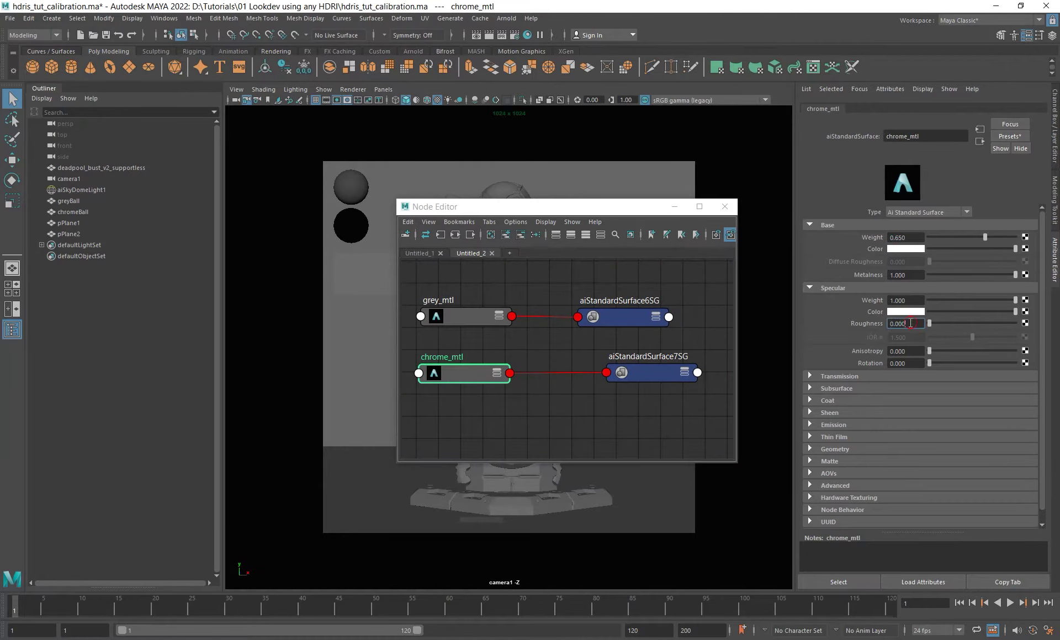
pyautogui.write('0.05')
pyautogui.press('Return')
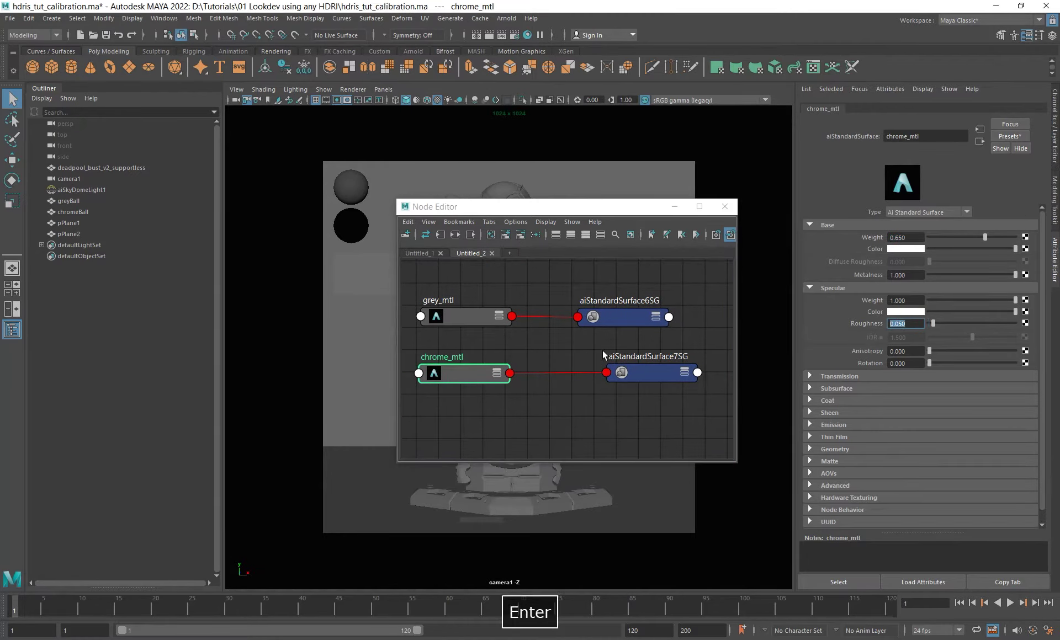
pyautogui.keyDown('alt'); pyautogui.moveTo(553, 358); pyautogui.dragTo(572, 351, button='middle'); pyautogui.keyUp('alt')
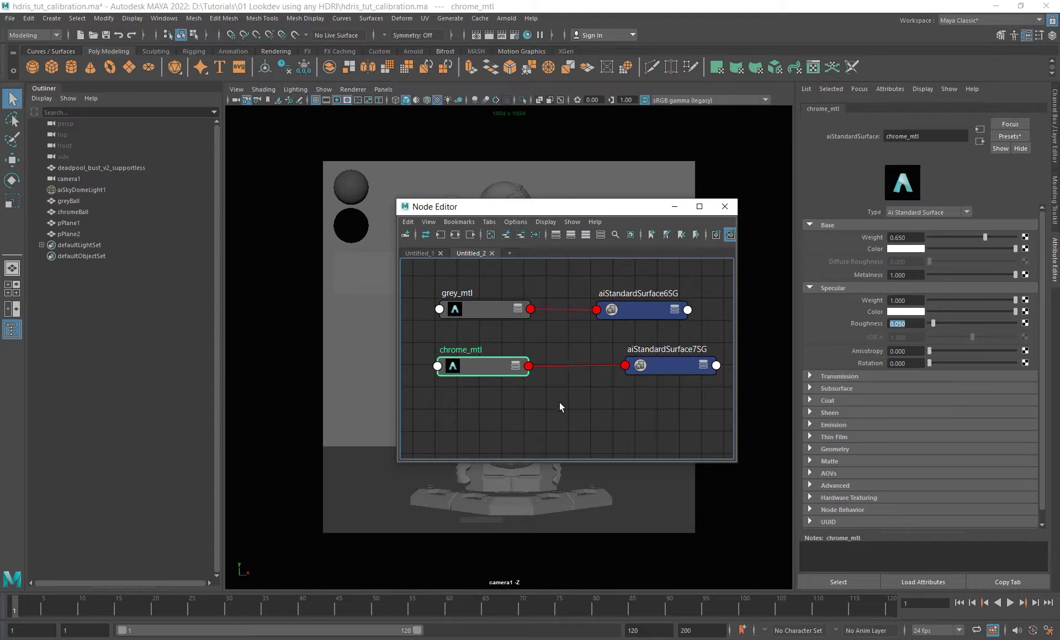
pyautogui.keyDown('alt'); pyautogui.moveTo(559, 402); pyautogui.dragTo(539, 412, button='middle'); pyautogui.keyUp('alt')
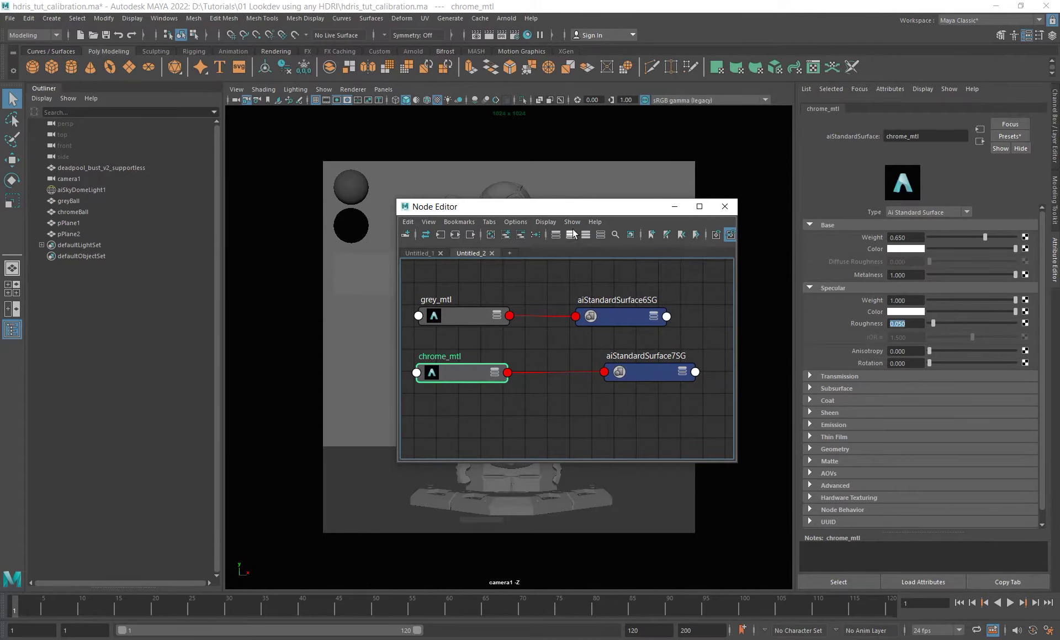
# Create an aiFlat material beneath chrome_mtl and assign it to pPlane1, the plane under the two balls.
pyautogui.moveTo(554, 207); pyautogui.dragTo(573, 161)
pyautogui.moveTo(582, 344)
pyautogui.keyDown('alt'); pyautogui.mouseDown(button='middle')
pyautogui.moveTo(594, 342)
pyautogui.moveTo(586, 352)
pyautogui.mouseUp(button='middle'); pyautogui.keyUp('alt')
pyautogui.click(363, 282)
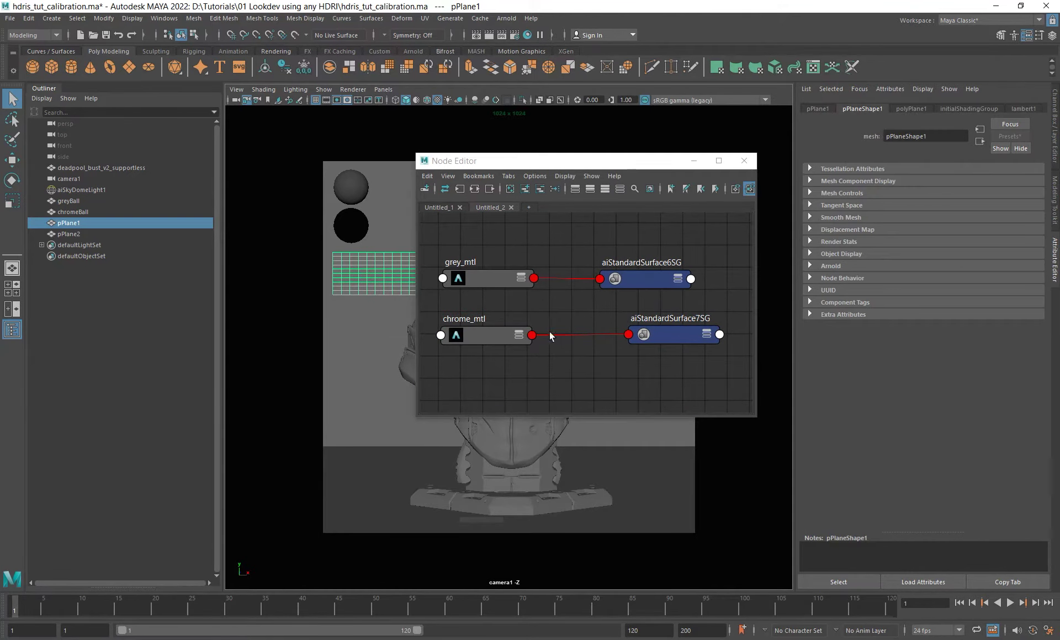
pyautogui.keyDown('alt'); pyautogui.moveTo(548, 332); pyautogui.dragTo(575, 297, button='middle'); pyautogui.keyUp('alt')
pyautogui.keyDown('alt'); pyautogui.moveTo(552, 342); pyautogui.dragTo(523, 346, button='right'); pyautogui.keyUp('alt')
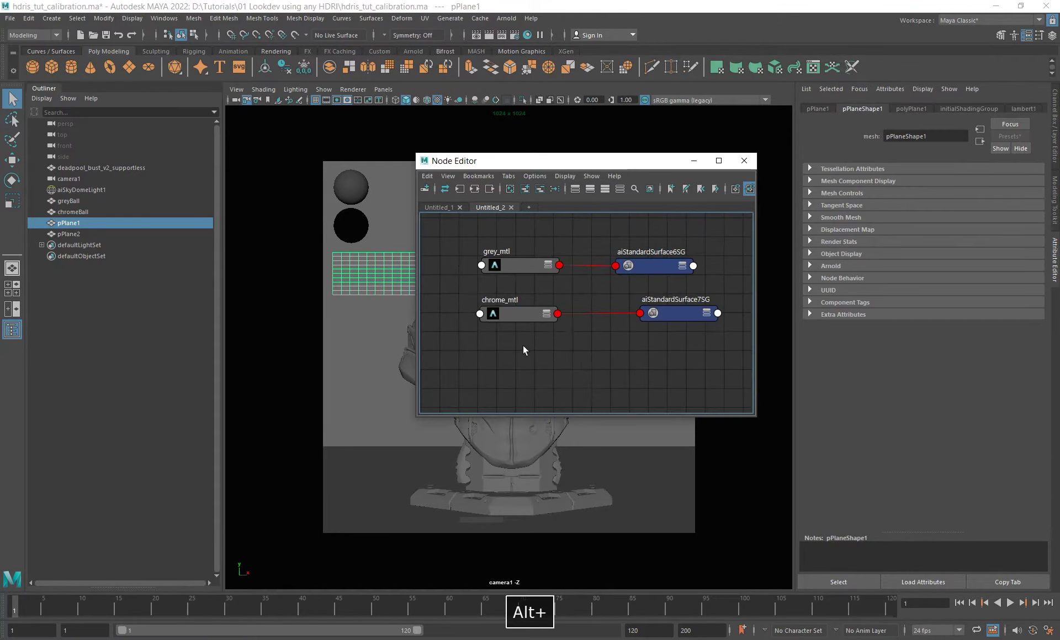
pyautogui.click(495, 352)
pyautogui.press('Tab')
pyautogui.write('aiflat')
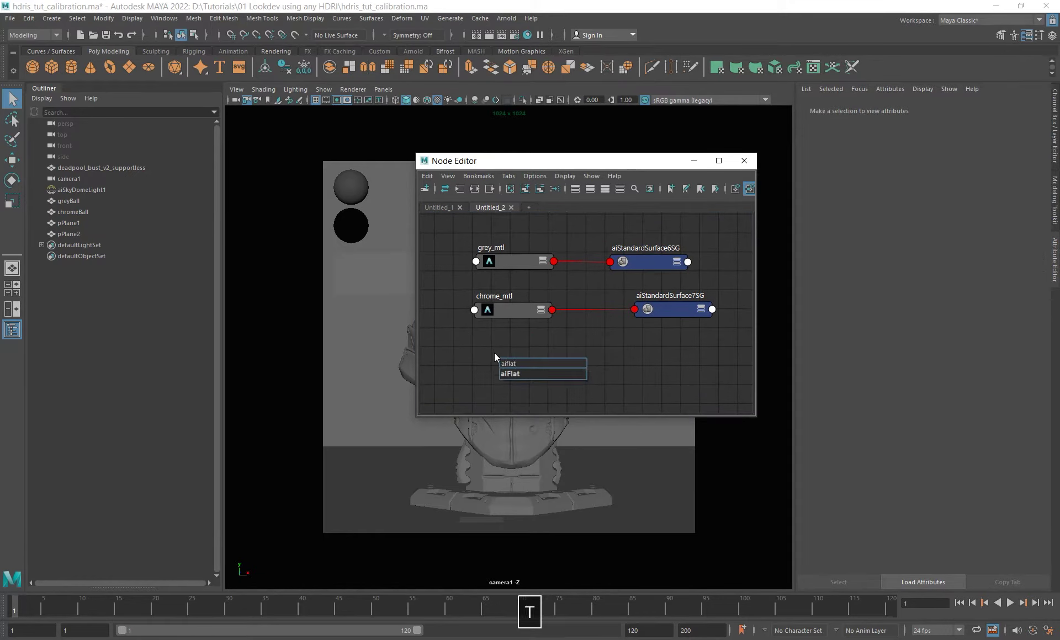
pyautogui.press('Return')
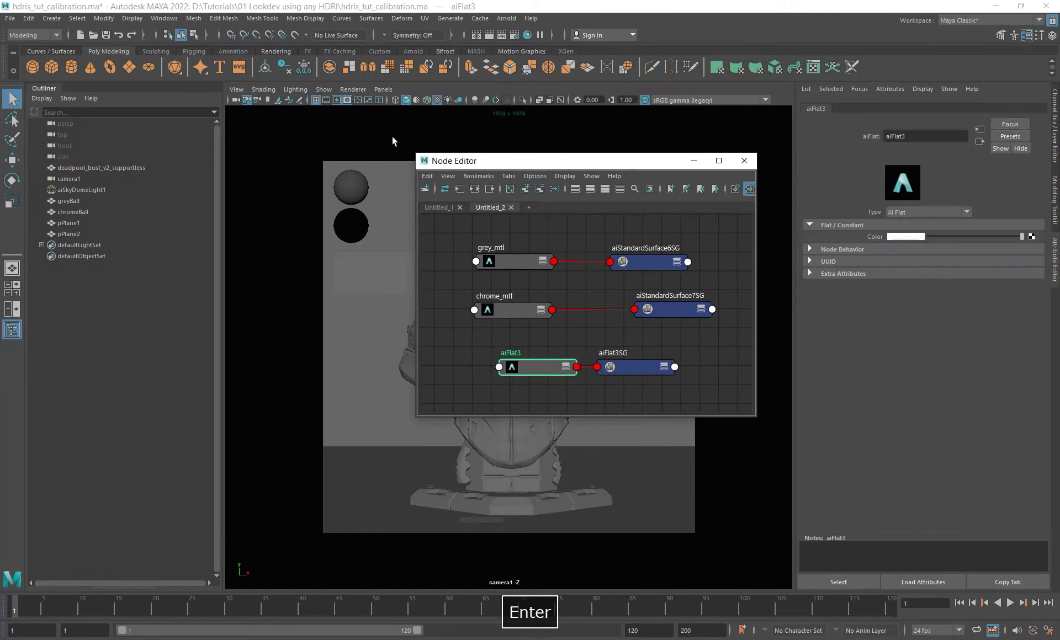
pyautogui.click(402, 290)
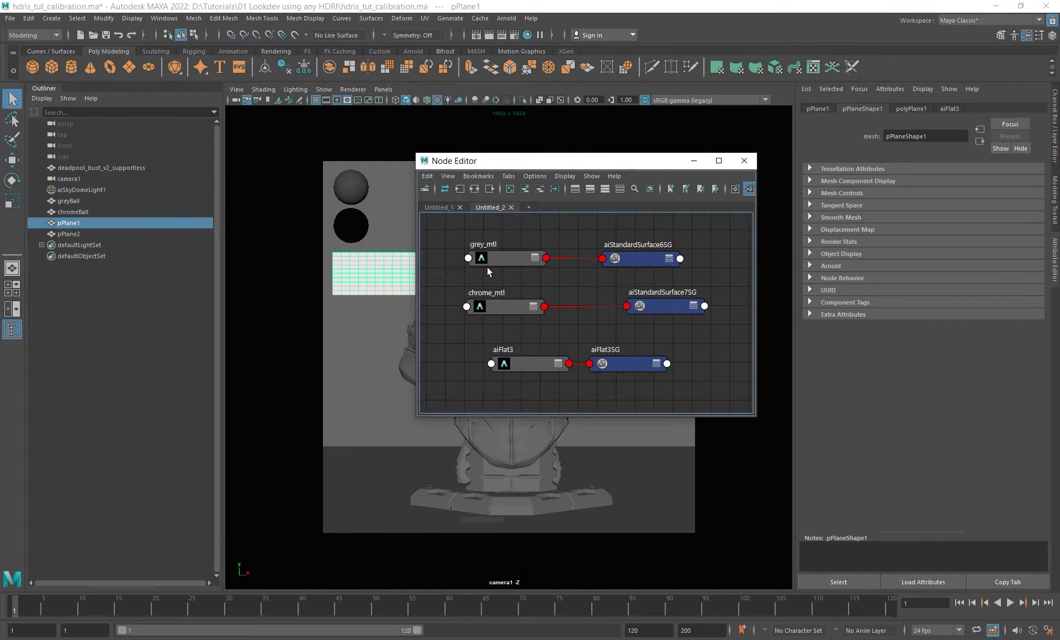
# Add the aiFlat material to the node graph holding the HDRI textures and place it above the sky dome light node.
pyautogui.click(525, 363)
pyautogui.click(441, 208)
pyautogui.click(523, 190)
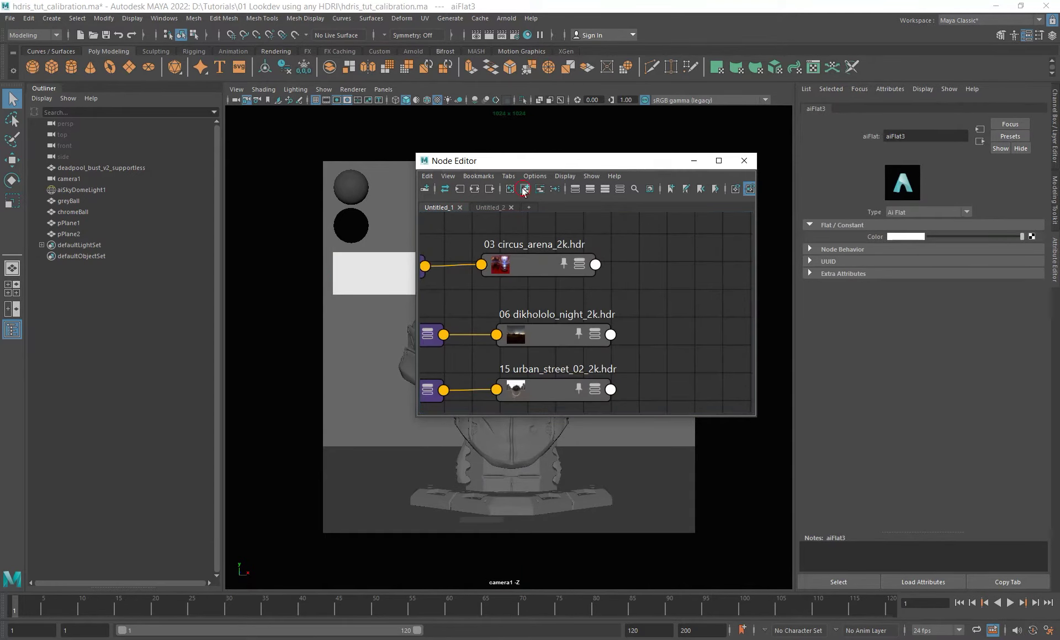
pyautogui.scroll(-10, 654, 288)
pyautogui.keyDown('alt'); pyautogui.moveTo(653, 288); pyautogui.dragTo(565, 291, button='middle'); pyautogui.keyUp('alt')
pyautogui.scroll(8, 566, 292)
pyautogui.scroll(-3, 621, 324)
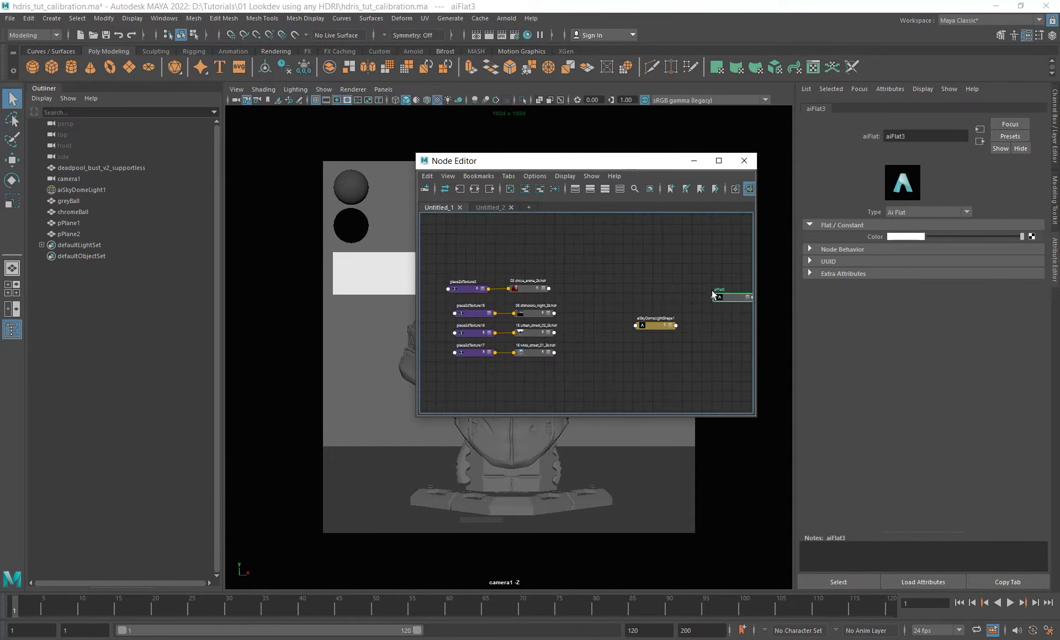
pyautogui.keyDown('alt'); pyautogui.moveTo(661, 294); pyautogui.dragTo(635, 239, button='middle'); pyautogui.keyUp('alt')
pyautogui.moveTo(665, 241); pyautogui.dragTo(640, 275)
pyautogui.keyDown('alt'); pyautogui.moveTo(580, 259); pyautogui.dragTo(585, 317, button='middle'); pyautogui.keyUp('alt')
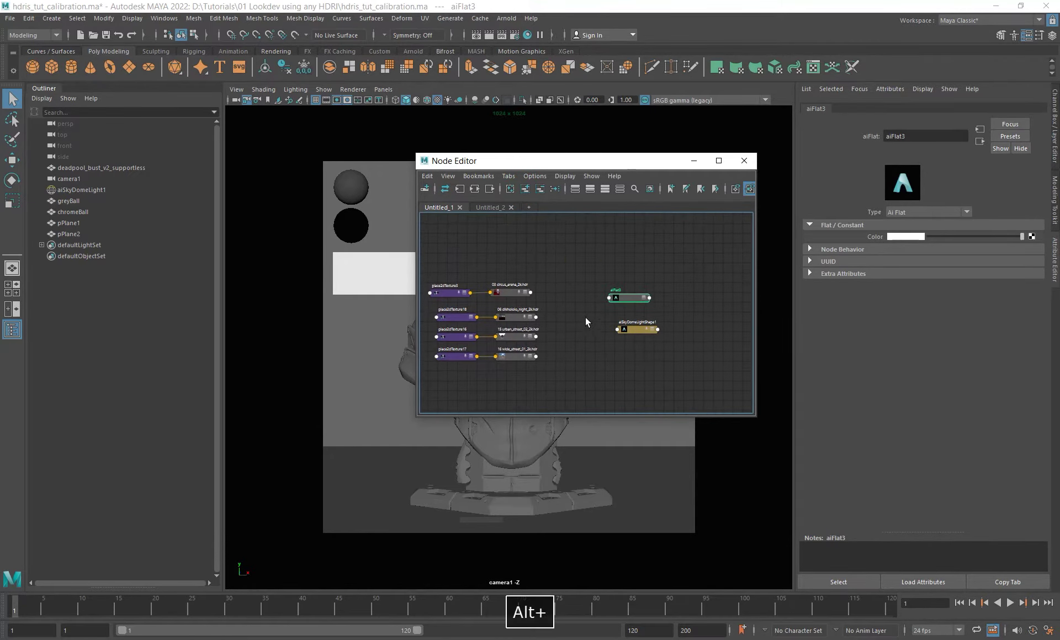
# Connect the circus_arena HDRI texture to the aiFlat material's color.
pyautogui.scroll(3, 586, 317)
pyautogui.moveTo(770, 253); pyautogui.dragTo(869, 239, button='middle')
pyautogui.moveTo(532, 164); pyautogui.dragTo(599, 147)
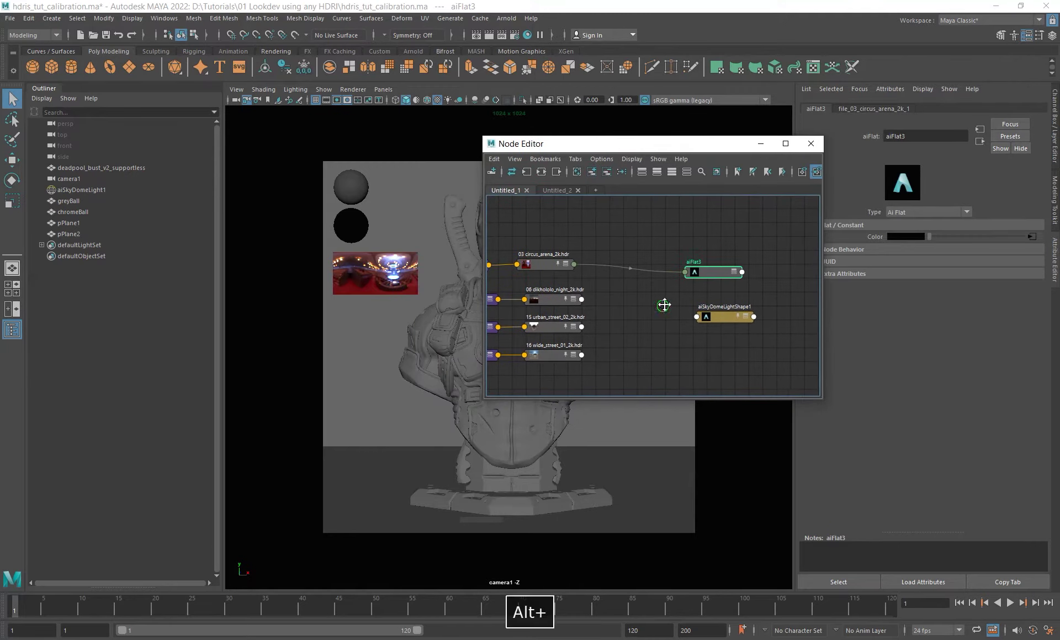
pyautogui.keyDown('alt'); pyautogui.moveTo(663, 305); pyautogui.dragTo(676, 302, button='middle'); pyautogui.keyUp('alt')
pyautogui.keyDown('alt'); pyautogui.moveTo(667, 316); pyautogui.dragTo(655, 319, button='right'); pyautogui.keyUp('alt')
pyautogui.keyDown('alt'); pyautogui.moveTo(660, 320); pyautogui.dragTo(644, 323, button='middle'); pyautogui.keyUp('alt')
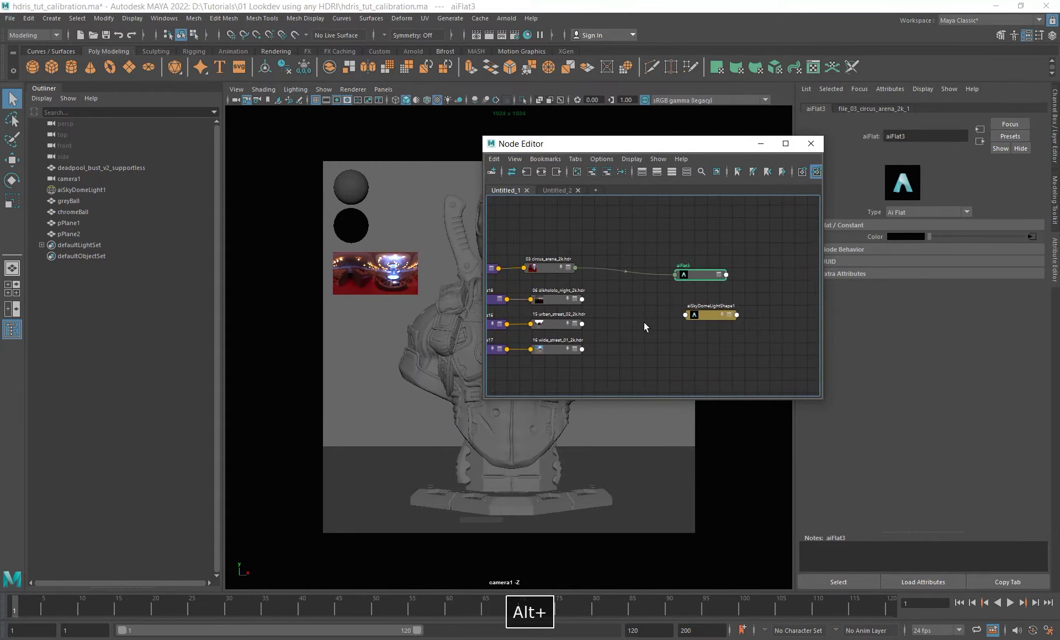
# Move the aiFlat and sky dome light nodes farther from the HDRI textures to make room between them.
pyautogui.click(399, 194)
pyautogui.moveTo(535, 234); pyautogui.dragTo(585, 359)
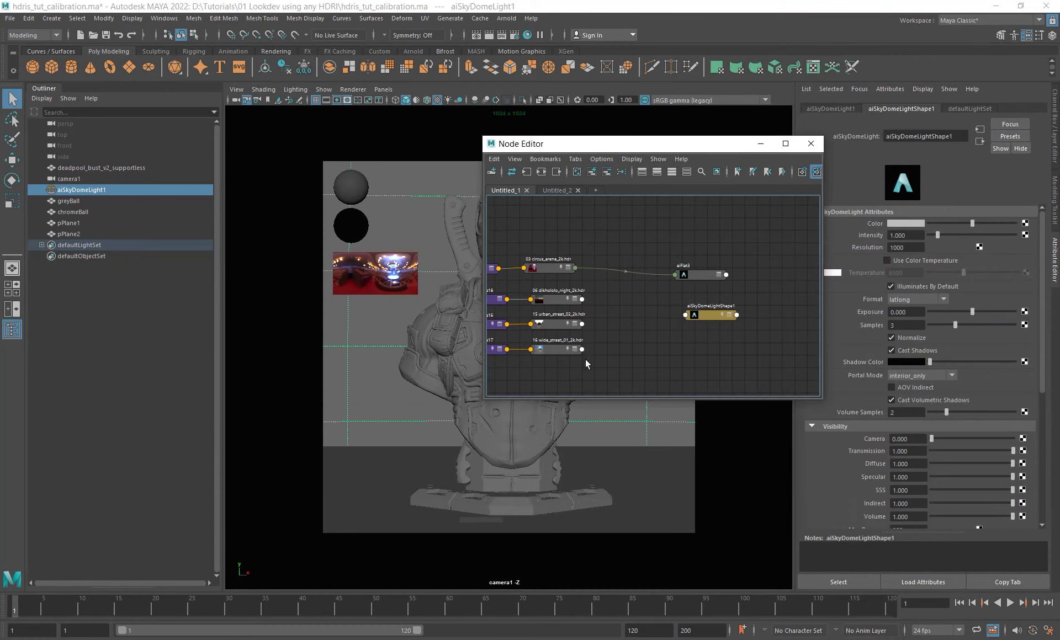
pyautogui.click(615, 351)
pyautogui.keyDown('alt'); pyautogui.moveTo(679, 322); pyautogui.dragTo(650, 336, button='middle'); pyautogui.keyUp('alt')
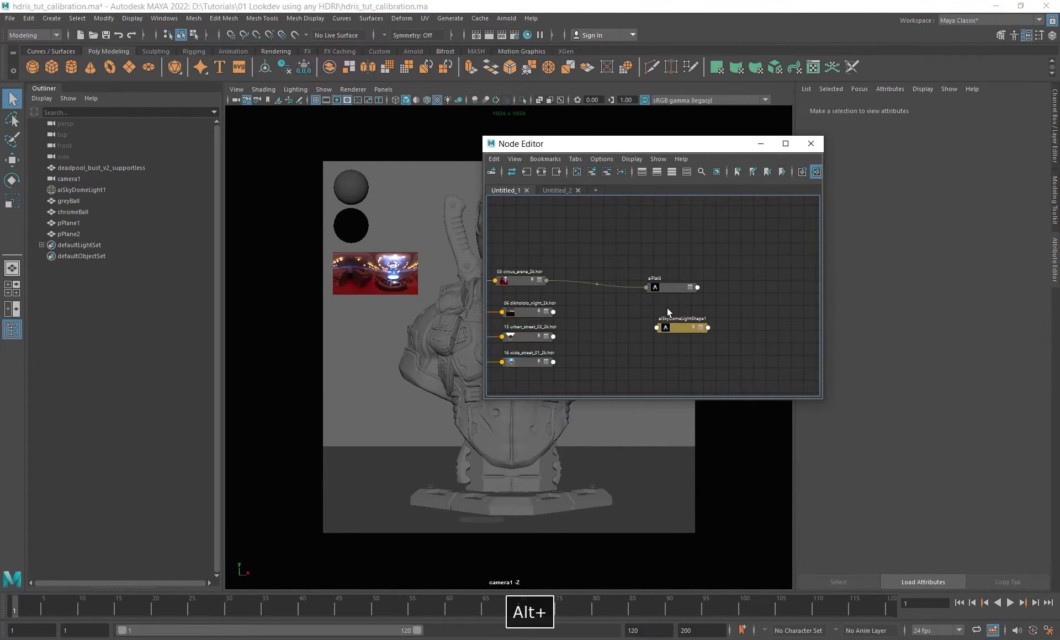
pyautogui.click(669, 289)
pyautogui.keyDown('alt'); pyautogui.moveTo(670, 292); pyautogui.dragTo(670, 237, button='middle'); pyautogui.keyUp('alt')
pyautogui.moveTo(669, 237); pyautogui.dragTo(721, 235)
pyautogui.moveTo(681, 275); pyautogui.dragTo(719, 271)
pyautogui.keyDown('alt'); pyautogui.moveTo(651, 270); pyautogui.dragTo(662, 321, button='middle'); pyautogui.keyUp('alt')
# Create an aiSwitch node between the HDRI textures and the sky dome light, and delete its shading group.
pyautogui.click(624, 325)
pyautogui.press('Tab')
pyautogui.write('aiswitch')
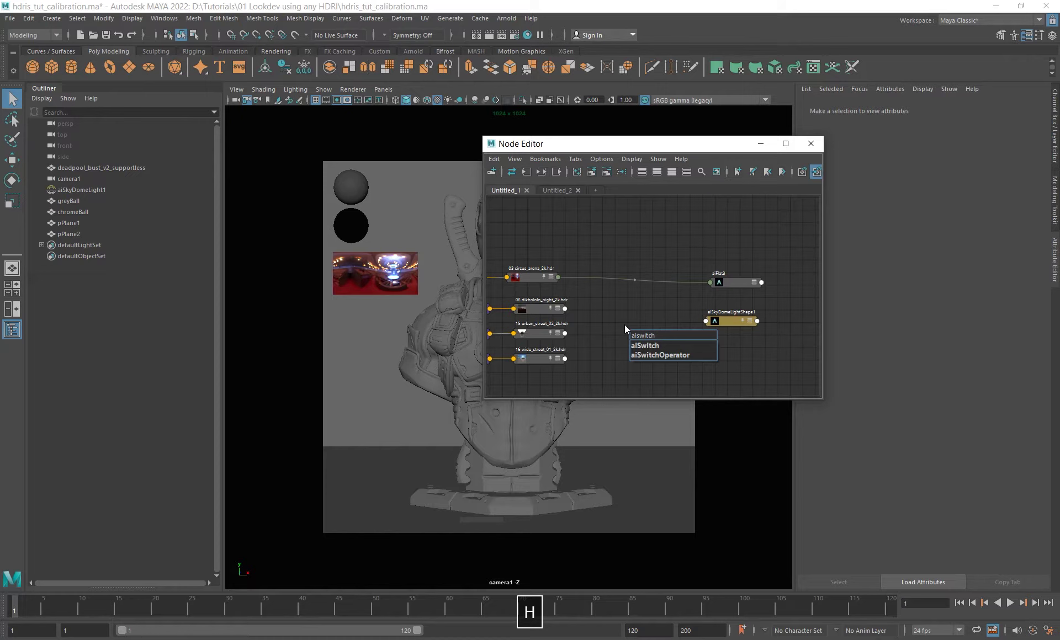
pyautogui.press('Down')
pyautogui.press('Return')
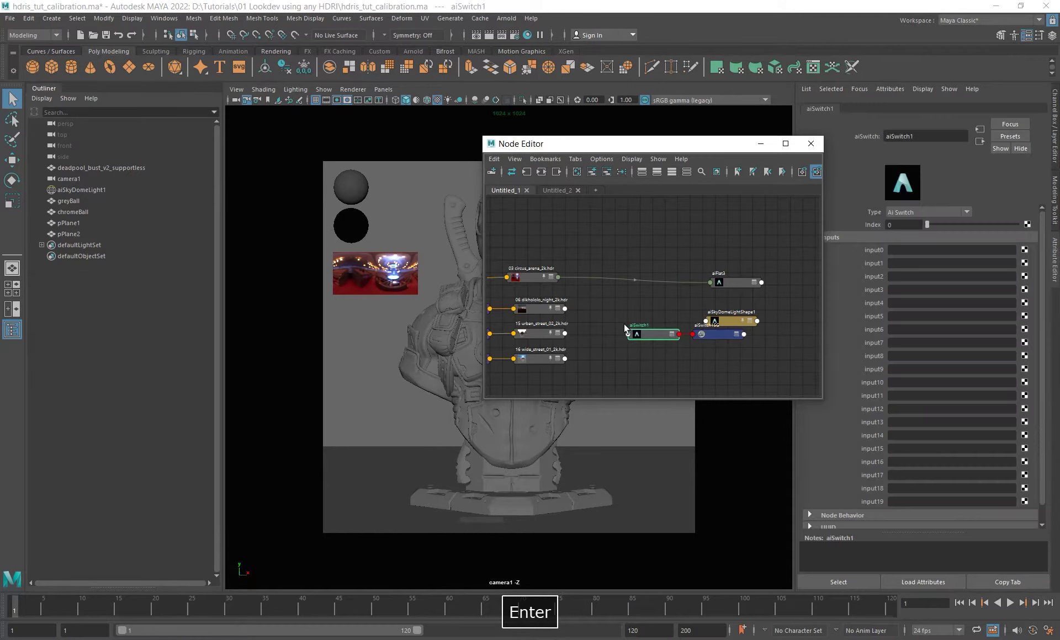
pyautogui.click(707, 335)
pyautogui.press('Delete')
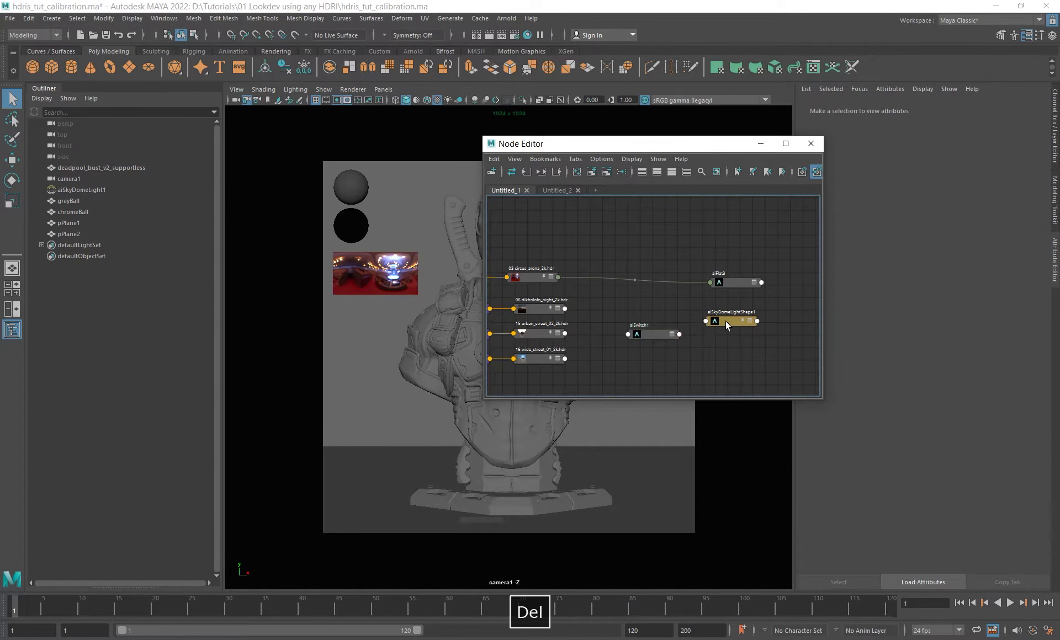
# Connect the aiSwitch node to the sky dome light's color and place it between the textures and the light.
pyautogui.click(726, 321)
pyautogui.moveTo(653, 335); pyautogui.dragTo(872, 224, button='middle')
pyautogui.moveTo(654, 338); pyautogui.dragTo(638, 312)
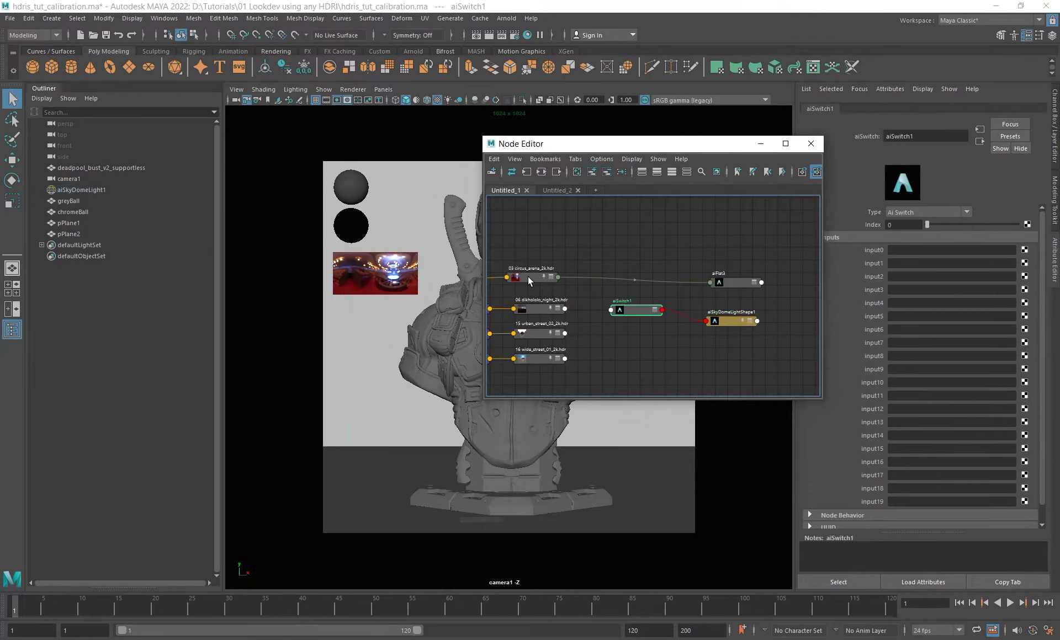
# Connect circus_arena to aiSwitch input0, dikhololo_night to input1 and urban_street_02 to input2, replacing the last one with wide_street_01.
pyautogui.moveTo(528, 280); pyautogui.dragTo(870, 251, button='middle')
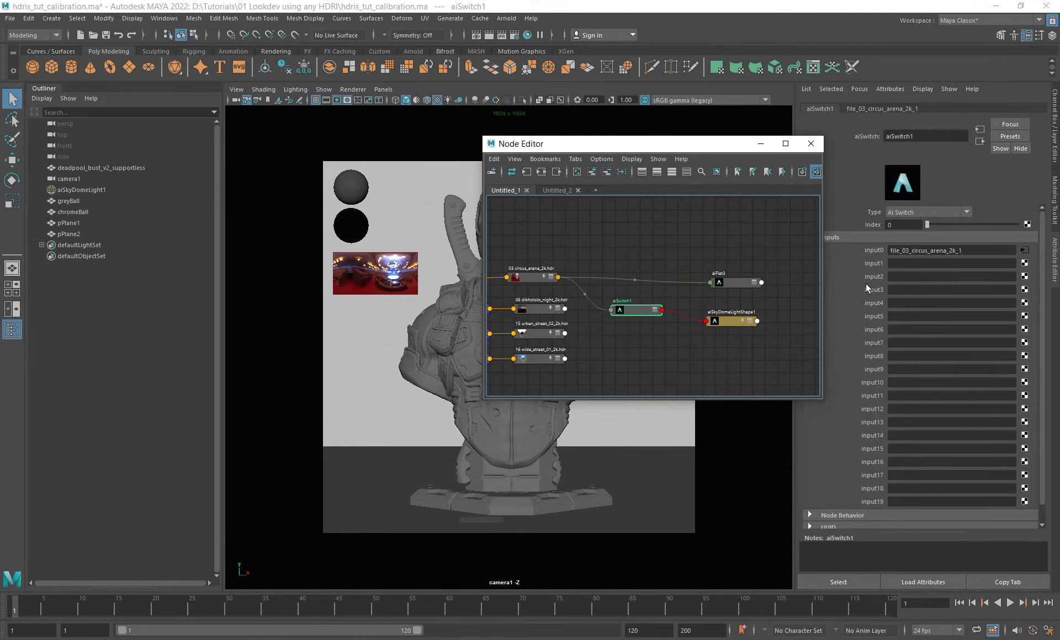
pyautogui.keyDown('alt'); pyautogui.moveTo(632, 327); pyautogui.dragTo(623, 329, button='middle'); pyautogui.keyUp('alt')
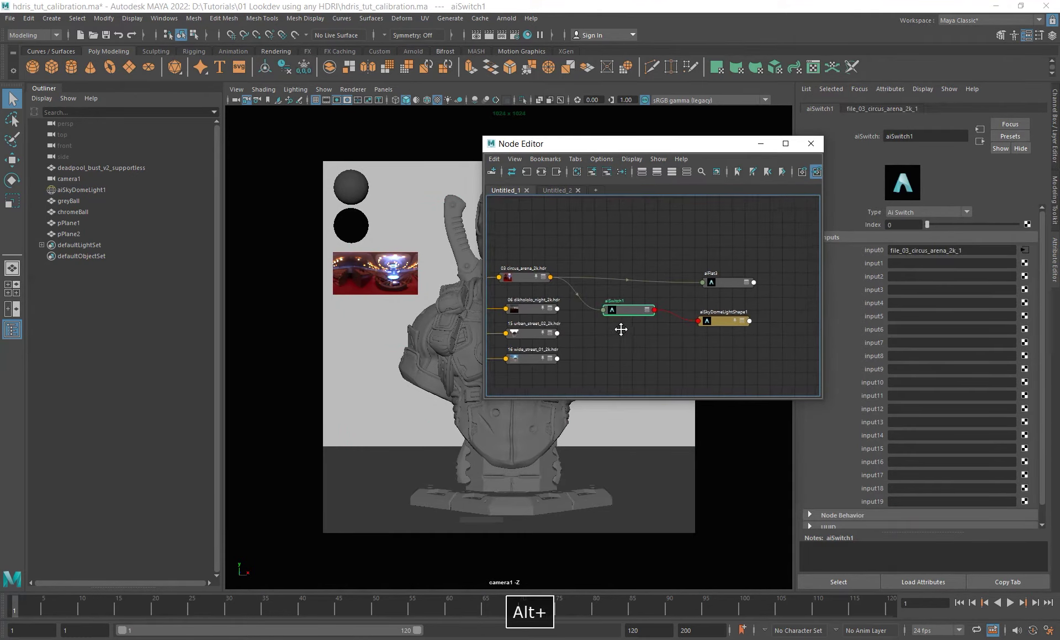
pyautogui.moveTo(621, 311)
pyautogui.mouseDown()
pyautogui.moveTo(639, 306)
pyautogui.moveTo(635, 320)
pyautogui.mouseUp()
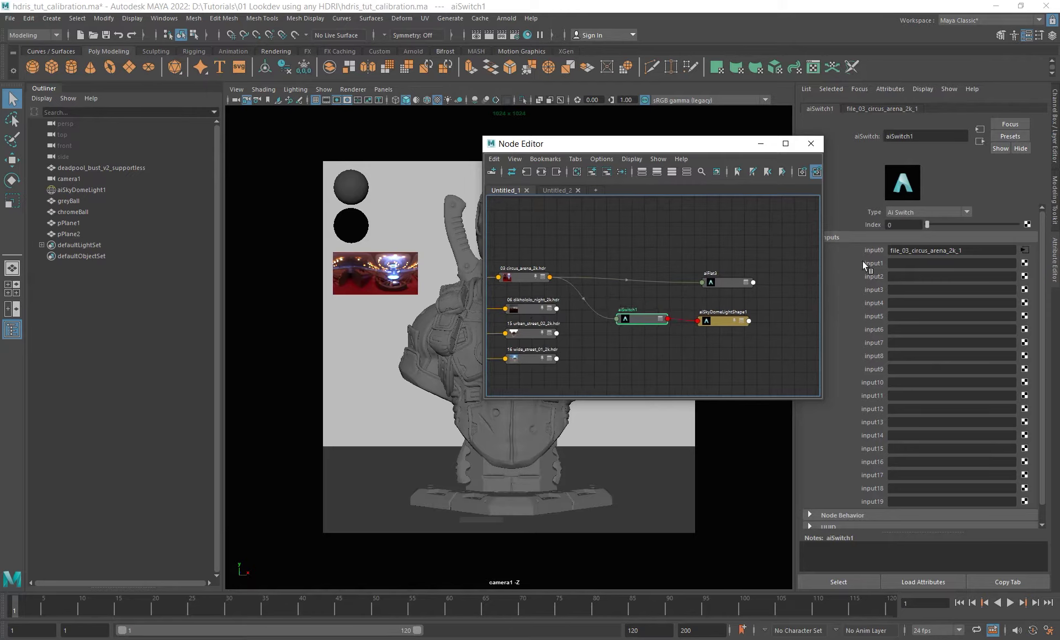
pyautogui.moveTo(842, 264); pyautogui.dragTo(869, 264, button='middle')
pyautogui.moveTo(533, 341); pyautogui.dragTo(886, 278, button='middle')
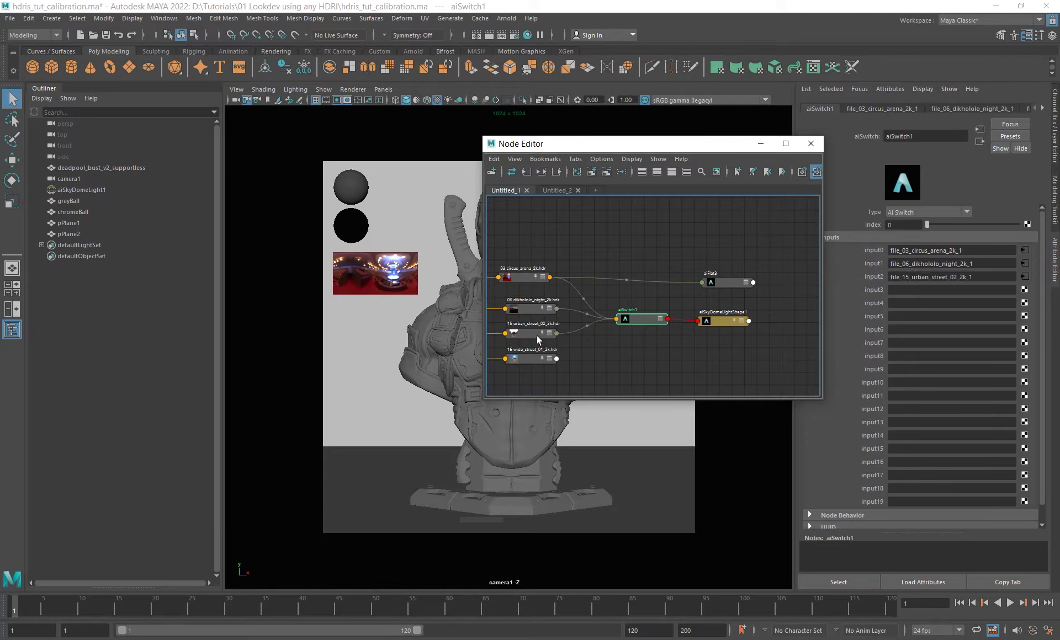
pyautogui.moveTo(530, 358); pyautogui.dragTo(866, 274, button='middle')
# Connect the aiSwitch node to the aiFlat material's color in place of the circus_arena texture.
pyautogui.click(729, 283)
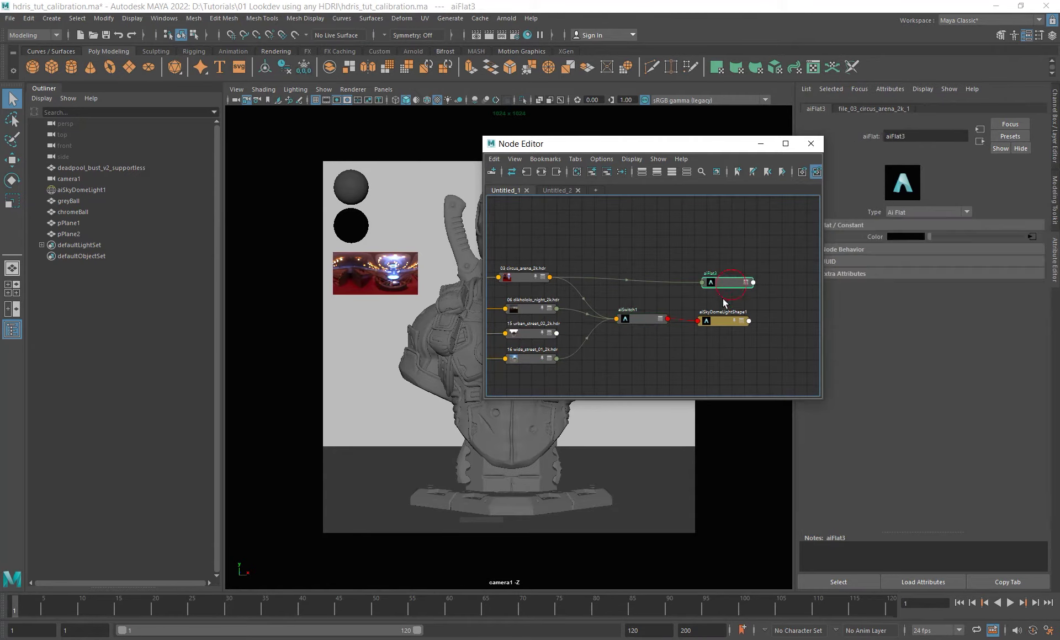
pyautogui.moveTo(627, 318); pyautogui.dragTo(880, 236, button='middle')
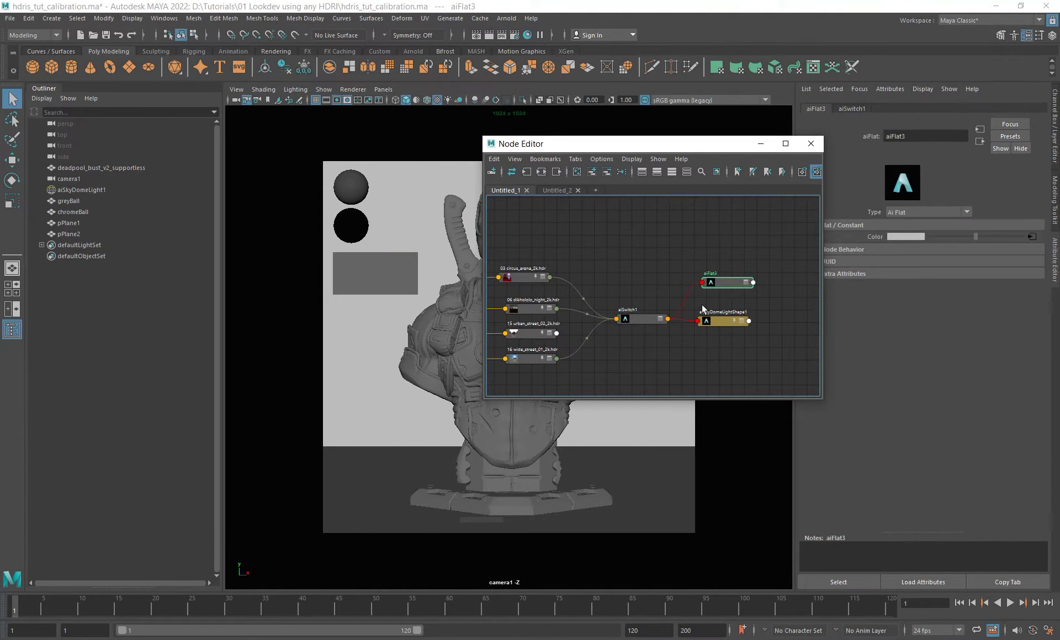
# Start an Arnold render of the scene and turn on progressive refinement in the RenderView.
pyautogui.click(507, 19)
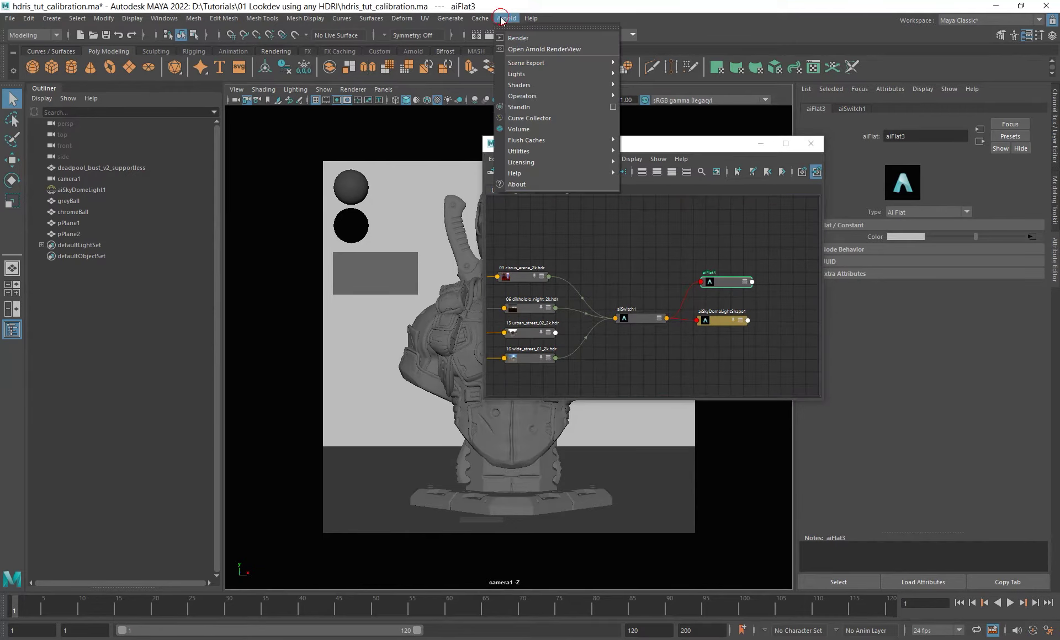
pyautogui.click(529, 39)
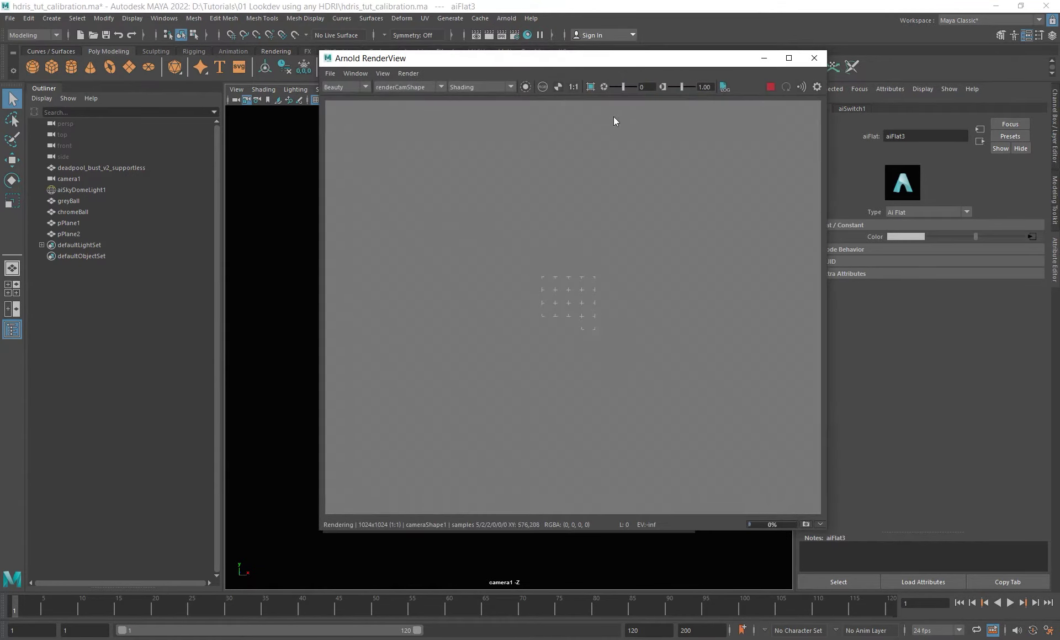
pyautogui.moveTo(609, 64); pyautogui.dragTo(360, 72)
pyautogui.click(162, 81)
pyautogui.click(176, 134)
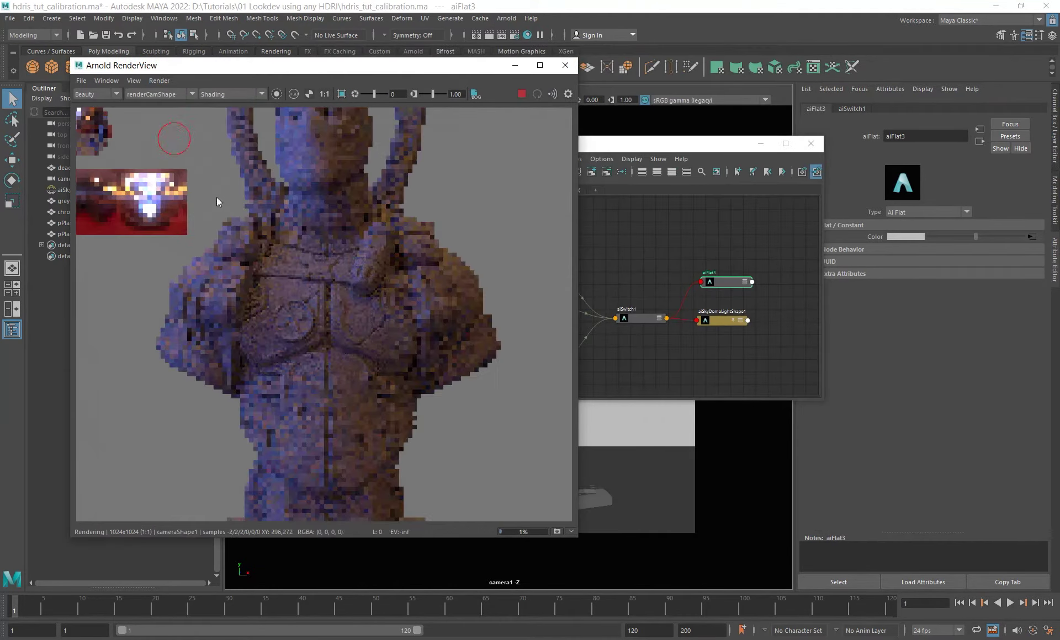
# Limit the render to a crop region around the HDRI plane and move the RenderView clear of the node graph.
pyautogui.scroll(-4, 265, 224)
pyautogui.keyDown('alt'); pyautogui.moveTo(186, 195); pyautogui.dragTo(211, 210, button='middle'); pyautogui.keyUp('alt')
pyautogui.scroll(4, 210, 210)
pyautogui.moveTo(167, 225)
pyautogui.keyDown('shift'); pyautogui.mouseDown()
pyautogui.moveTo(319, 324)
pyautogui.moveTo(329, 319)
pyautogui.mouseUp(); pyautogui.keyUp('shift')
pyautogui.moveTo(466, 68); pyautogui.dragTo(358, 68)
# Set the aiSwitch index to 1 and finally to 2 to preview those HDRIs on the plane.
pyautogui.click(644, 319)
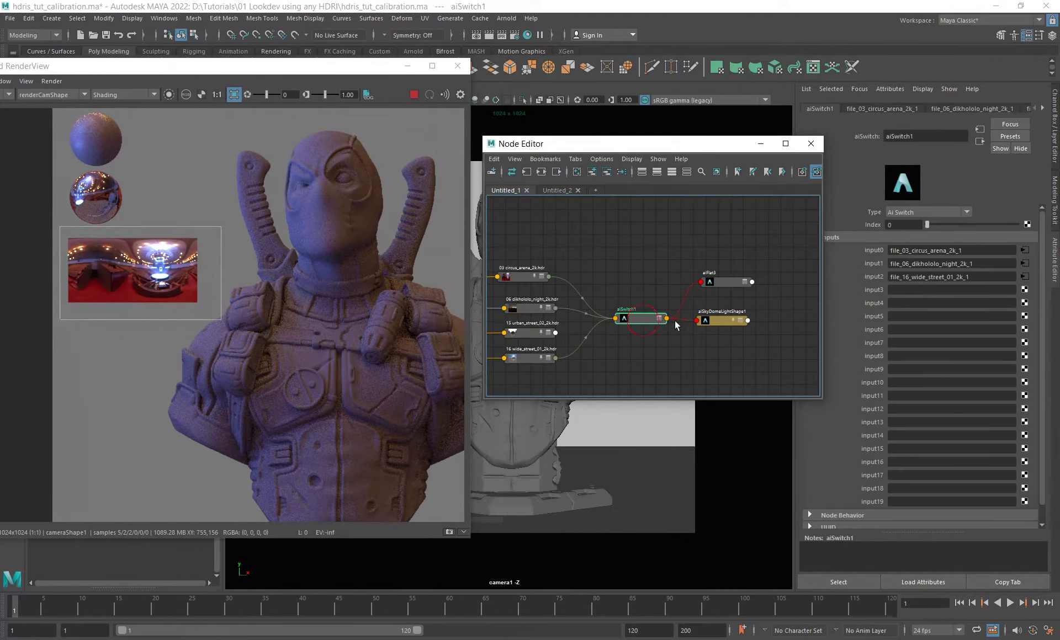
pyautogui.click(913, 221)
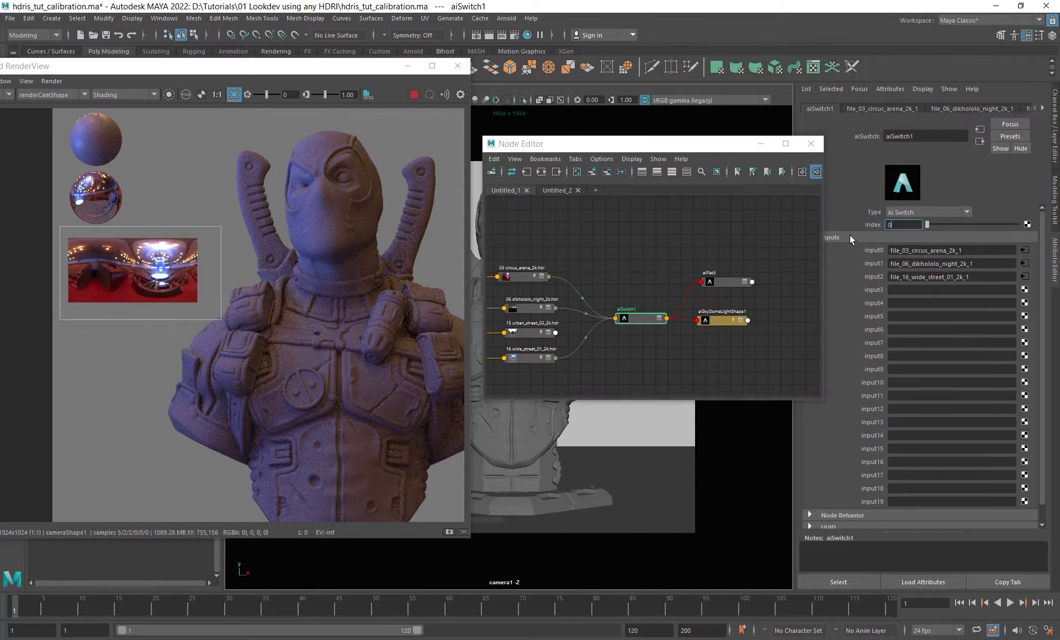
pyautogui.write('1')
pyautogui.press('Return')
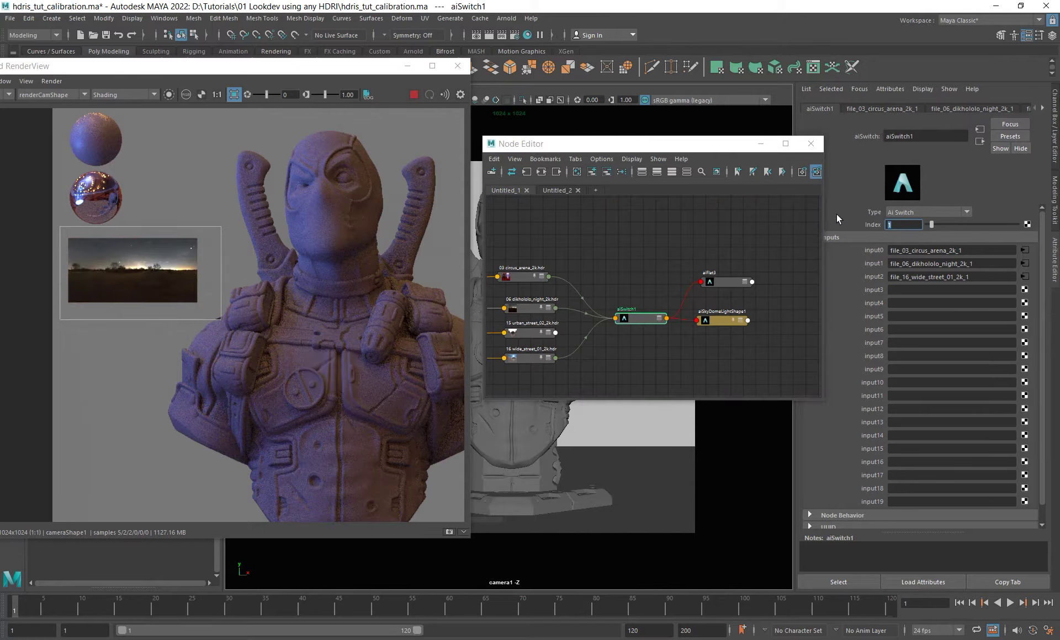
pyautogui.write('2')
pyautogui.press('Return')
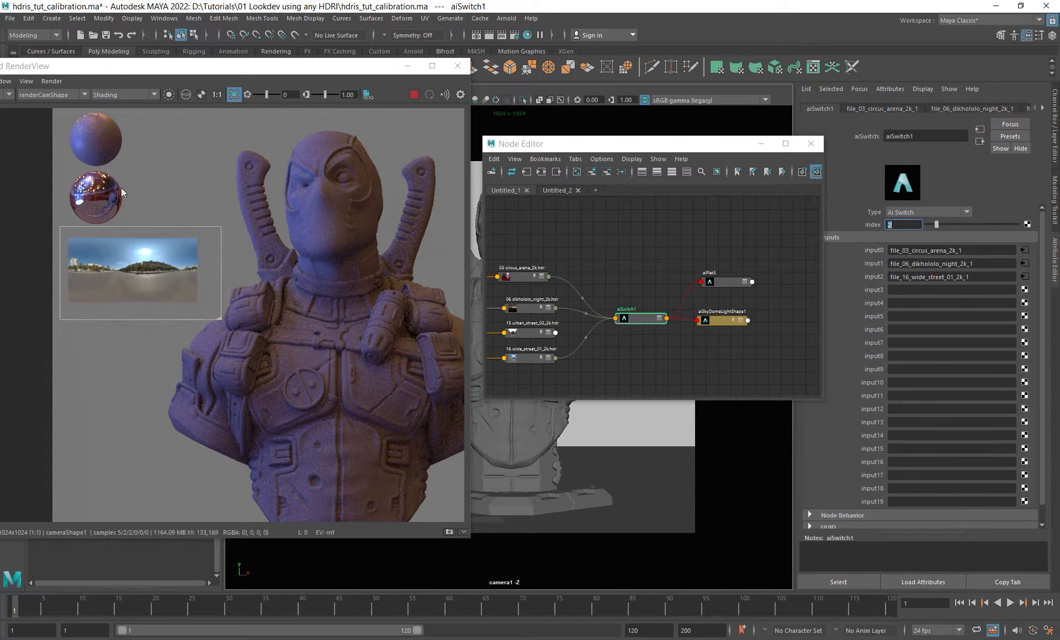
# Update the full scene in the Arnold RenderView.
pyautogui.click(52, 81)
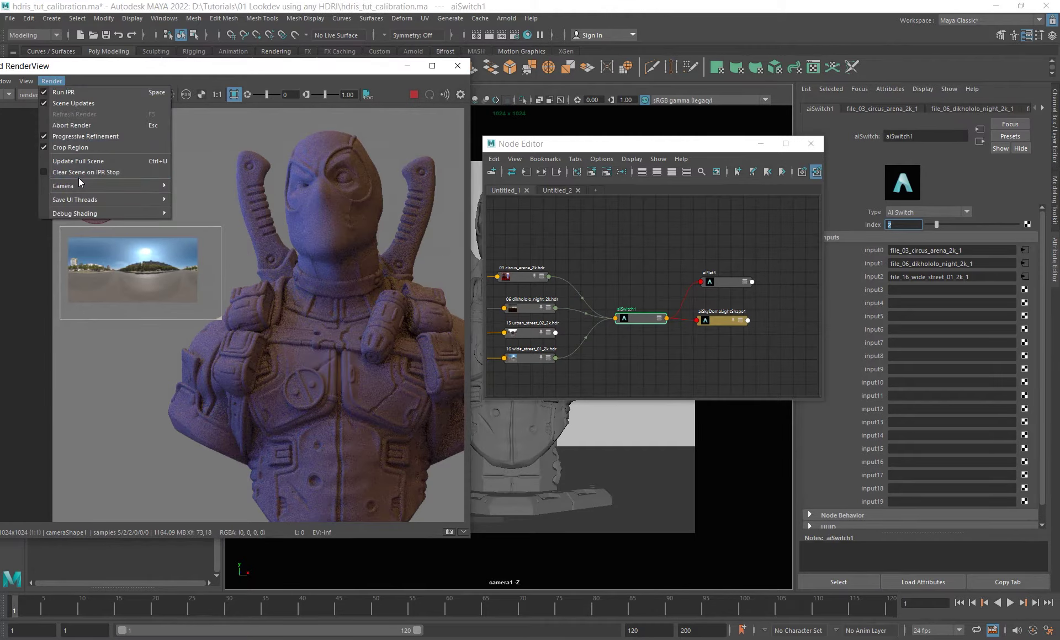
pyautogui.click(77, 160)
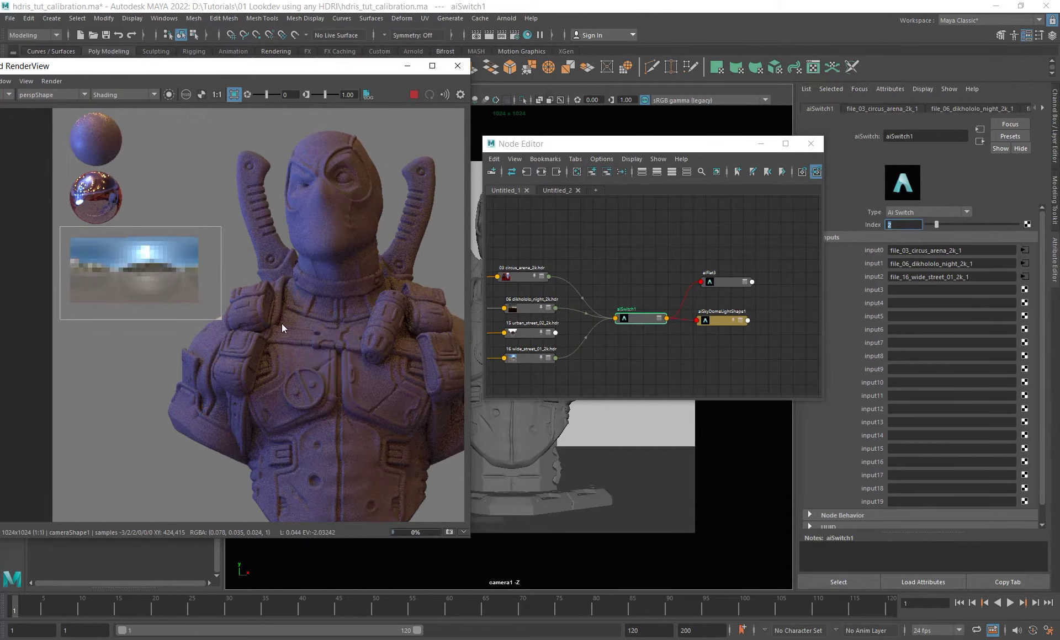
# Clear the crop region in the RenderView to render the whole frame.
pyautogui.scroll(-3, 282, 324)
pyautogui.keyDown('alt'); pyautogui.moveTo(300, 318); pyautogui.dragTo(295, 322, button='middle'); pyautogui.keyUp('alt')
pyautogui.keyDown('shift'); pyautogui.click(288, 311); pyautogui.keyUp('shift')
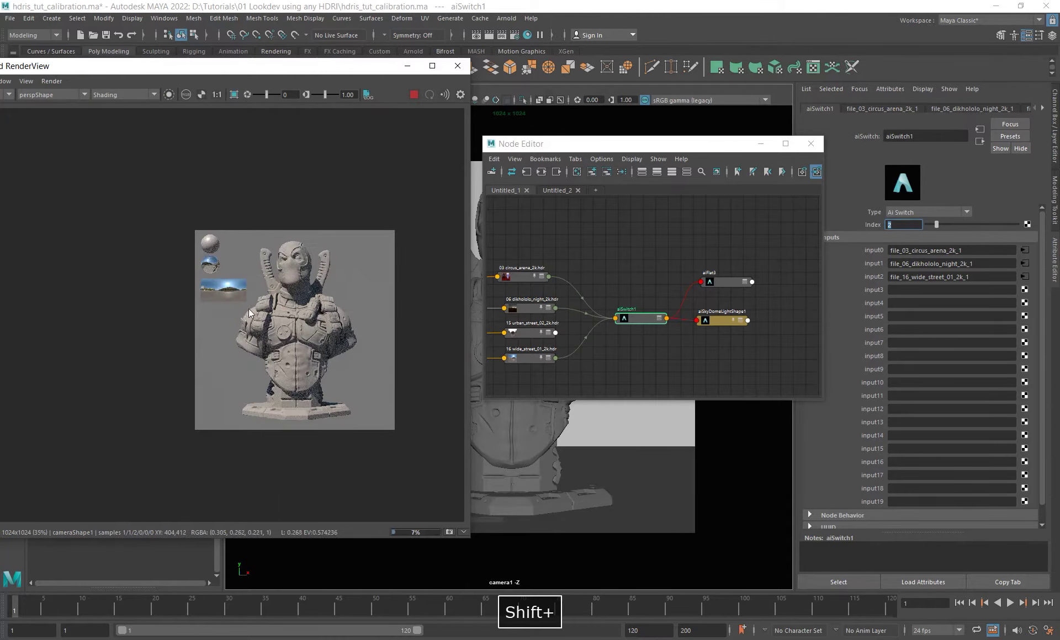
# Set the aiSwitch index to 0 to light the scene with the circus arena HDRI.
pyautogui.write('0')
pyautogui.press('Return')
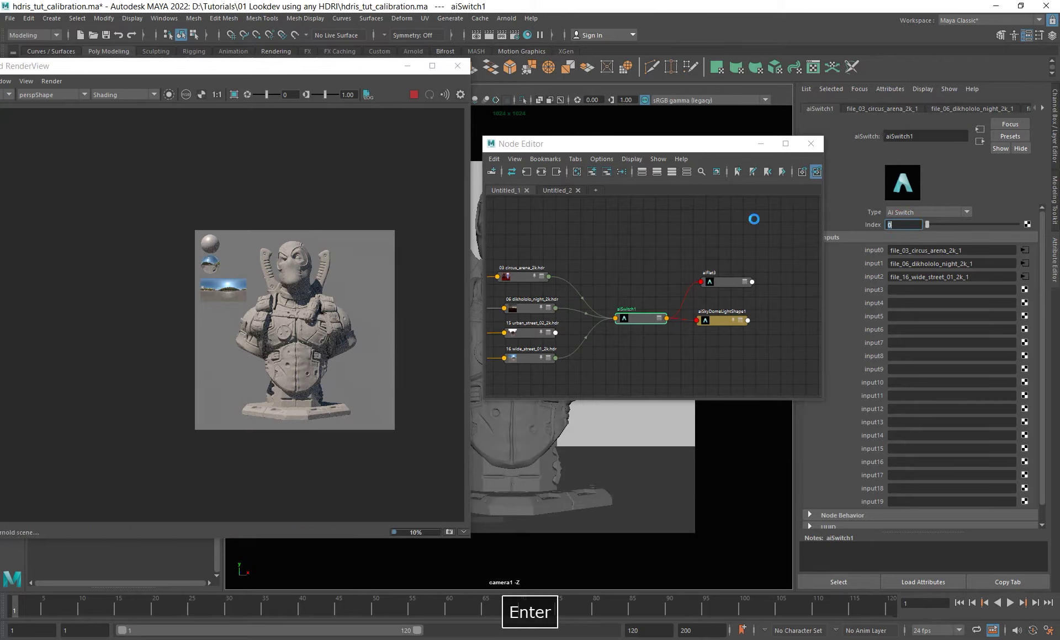
pyautogui.moveTo(927, 224)
pyautogui.mouseDown()
pyautogui.moveTo(941, 225)
pyautogui.moveTo(924, 224)
pyautogui.mouseUp()
pyautogui.scroll(3, 320, 313)
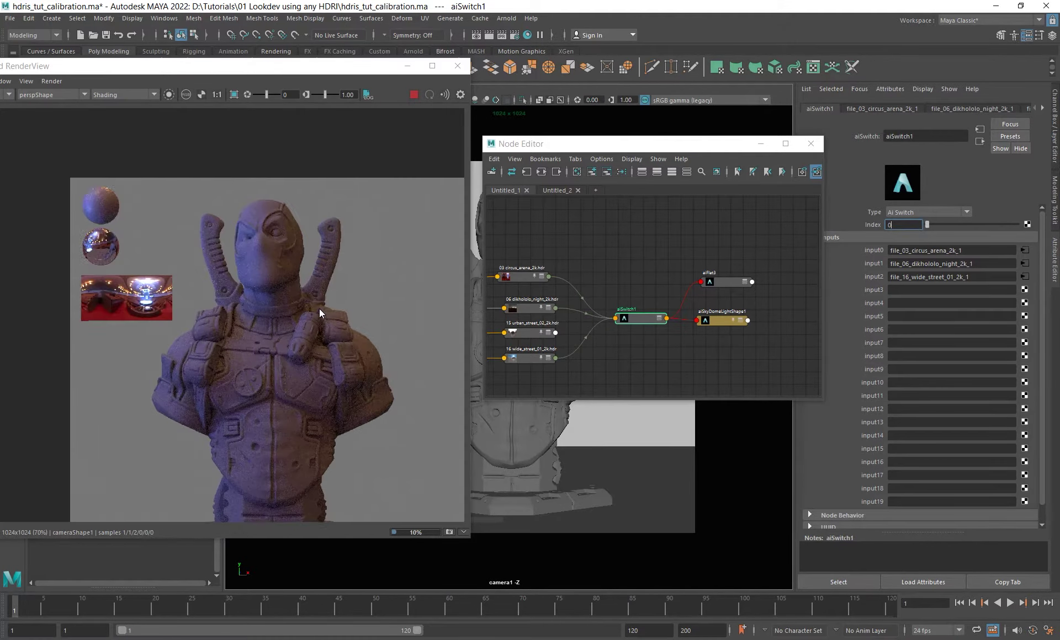
pyautogui.keyDown('alt'); pyautogui.moveTo(320, 309); pyautogui.dragTo(297, 265, button='middle'); pyautogui.keyUp('alt')
pyautogui.keyDown('alt'); pyautogui.moveTo(297, 265); pyautogui.dragTo(253, 269, button='right'); pyautogui.keyUp('alt')
# Narrow the RenderView and move it and the Node Editor apart to uncover the bust in the viewport.
pyautogui.moveTo(265, 70); pyautogui.dragTo(370, 57)
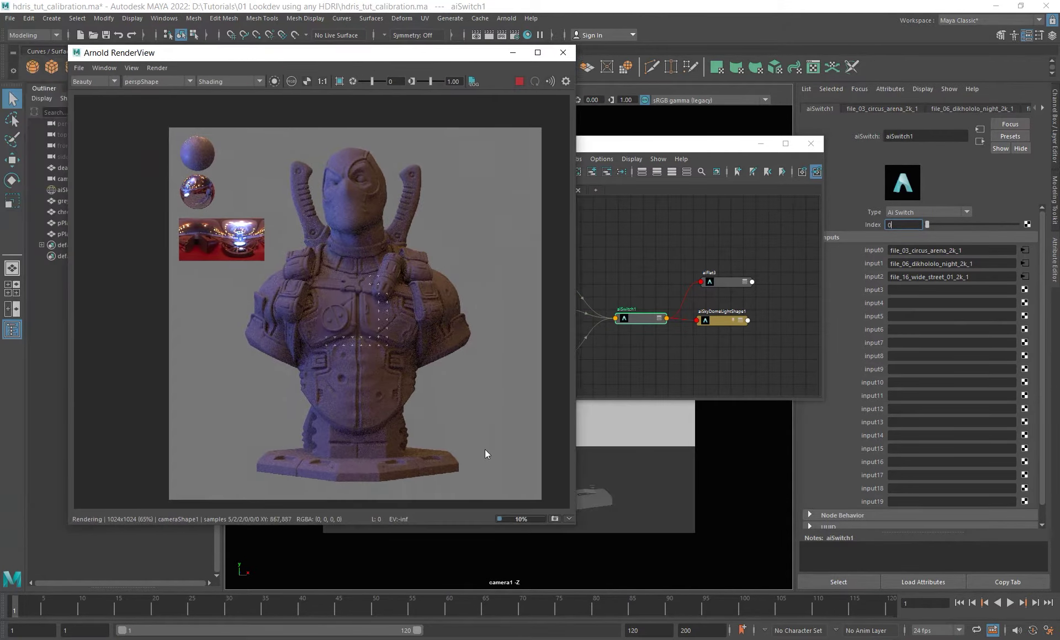
pyautogui.click(554, 473)
pyautogui.press('super')
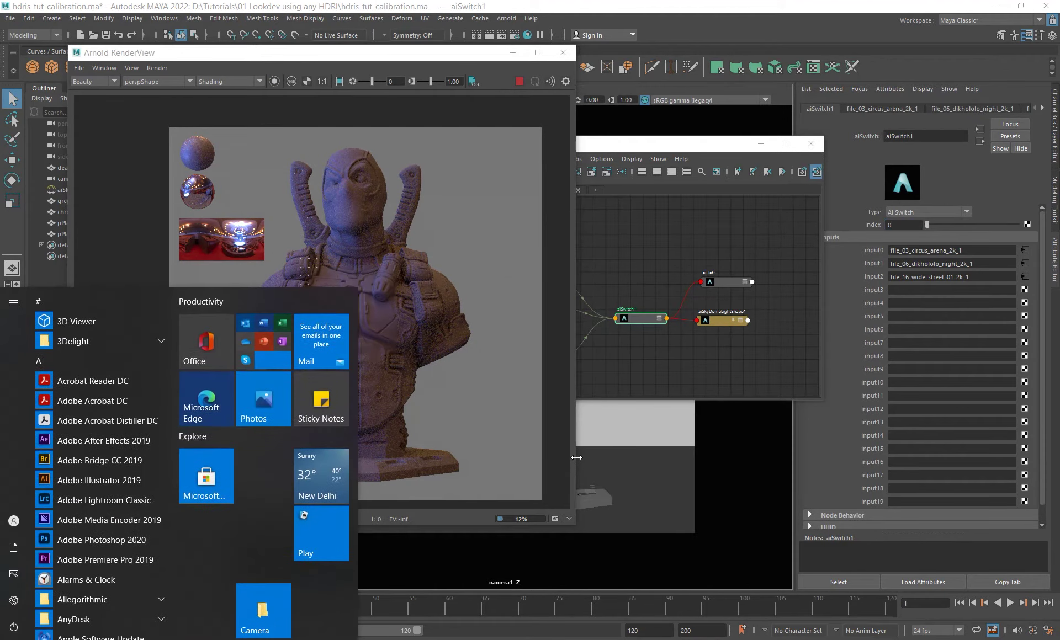
pyautogui.press('super')
pyautogui.moveTo(574, 459); pyautogui.dragTo(520, 455)
pyautogui.keyDown('alt'); pyautogui.moveTo(394, 343); pyautogui.dragTo(361, 332, button='middle'); pyautogui.keyUp('alt')
pyautogui.moveTo(344, 69); pyautogui.dragTo(366, 157)
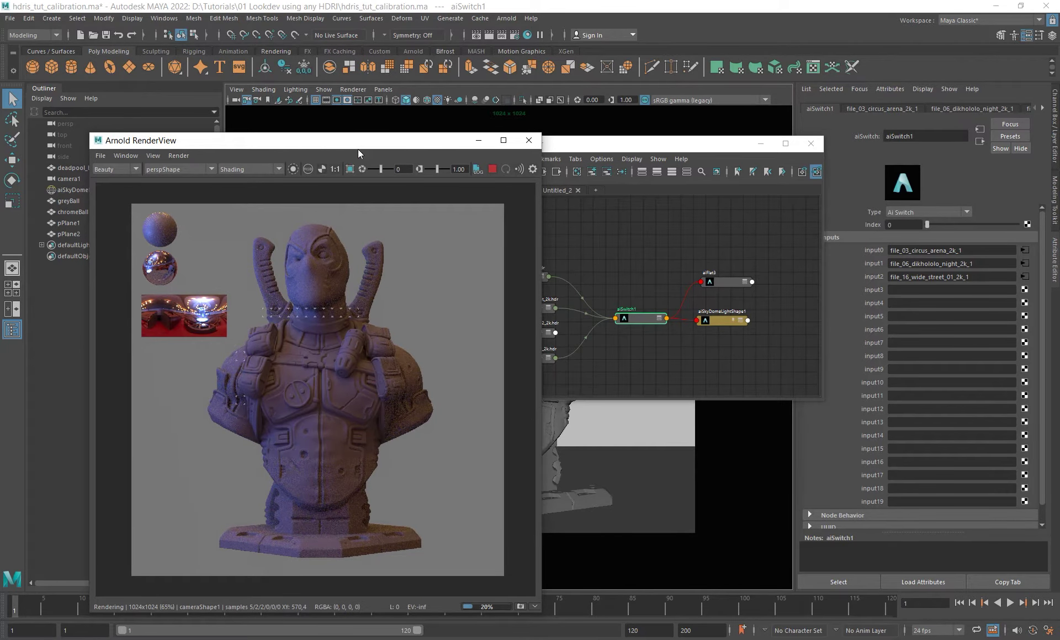
pyautogui.moveTo(366, 143); pyautogui.dragTo(255, 135)
pyautogui.moveTo(576, 146); pyautogui.dragTo(688, 146)
# Assign the grey_mtl material from the Untitled_2 graph to the bust.
pyautogui.click(489, 230)
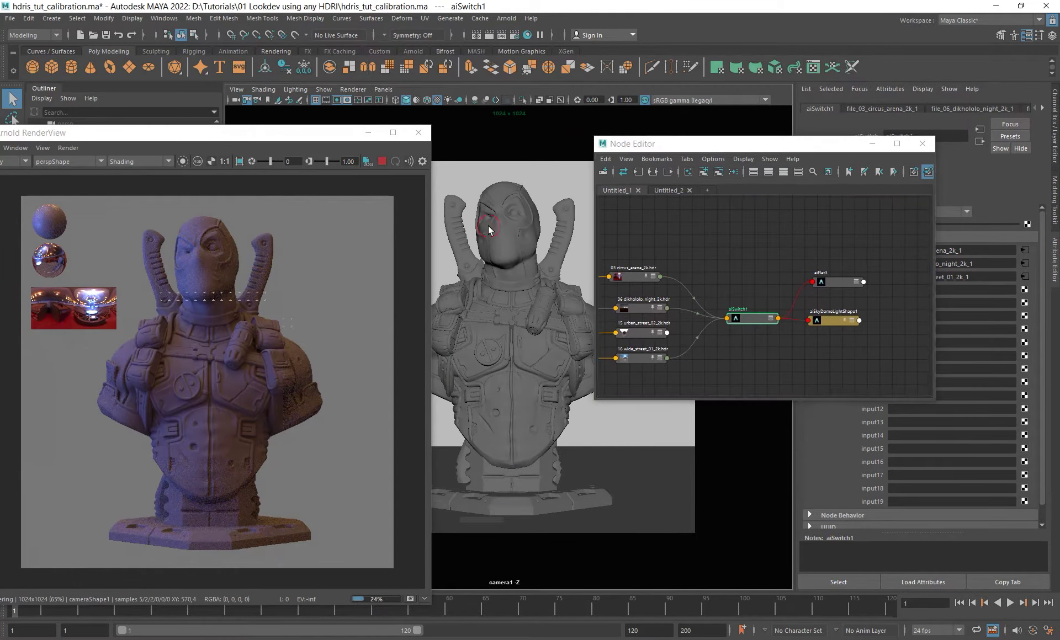
pyautogui.click(660, 191)
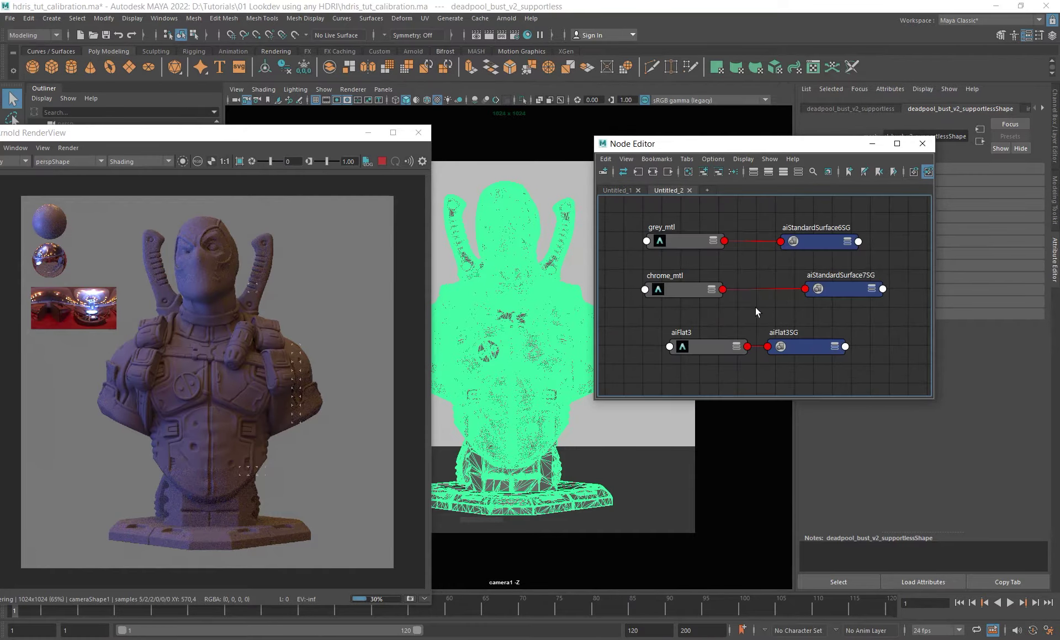
pyautogui.keyDown('alt'); pyautogui.moveTo(756, 308); pyautogui.dragTo(782, 334, button='middle'); pyautogui.keyUp('alt')
pyautogui.moveTo(687, 268); pyautogui.dragTo(689, 236, button='right')
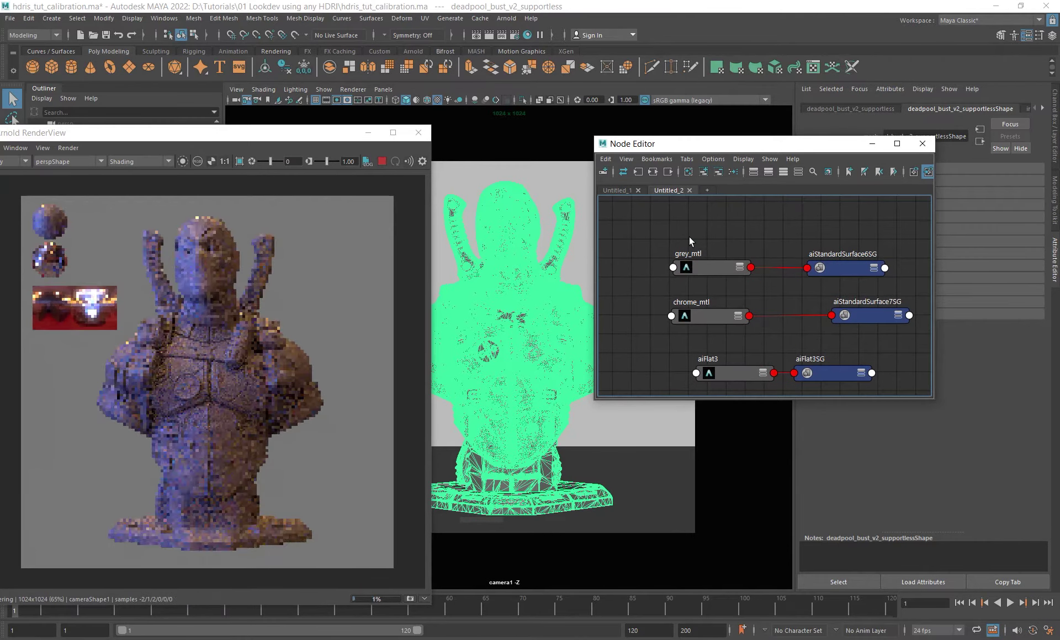
# Place the RenderView and Node Editor side by side and examine the bust's grey shading beside the calibration balls.
pyautogui.moveTo(718, 145); pyautogui.dragTo(647, 175)
pyautogui.keyDown('alt'); pyautogui.moveTo(244, 277); pyautogui.dragTo(294, 308, button='middle'); pyautogui.keyUp('alt')
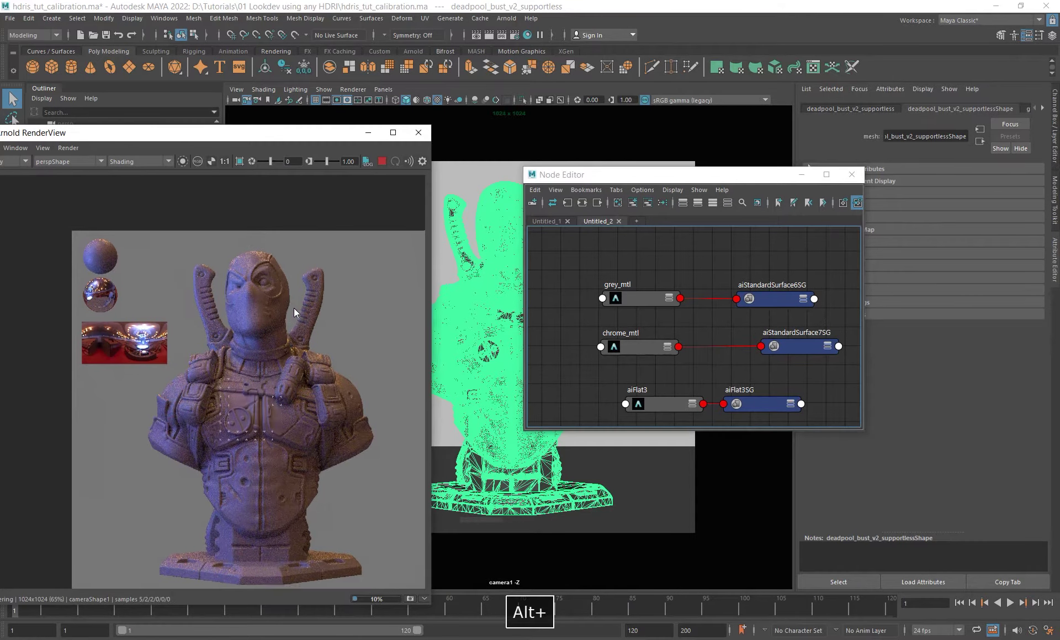
pyautogui.scroll(2, 266, 281)
pyautogui.keyDown('alt'); pyautogui.moveTo(241, 281); pyautogui.dragTo(279, 278, button='middle'); pyautogui.keyUp('alt')
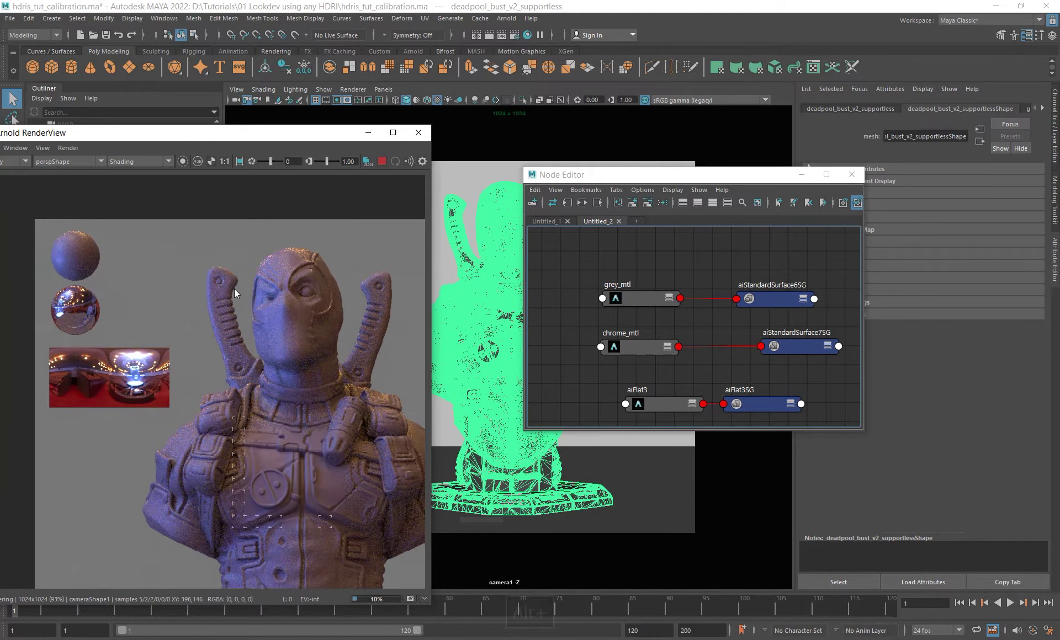
pyautogui.moveTo(269, 133); pyautogui.dragTo(333, 120)
pyautogui.moveTo(711, 174); pyautogui.dragTo(683, 169)
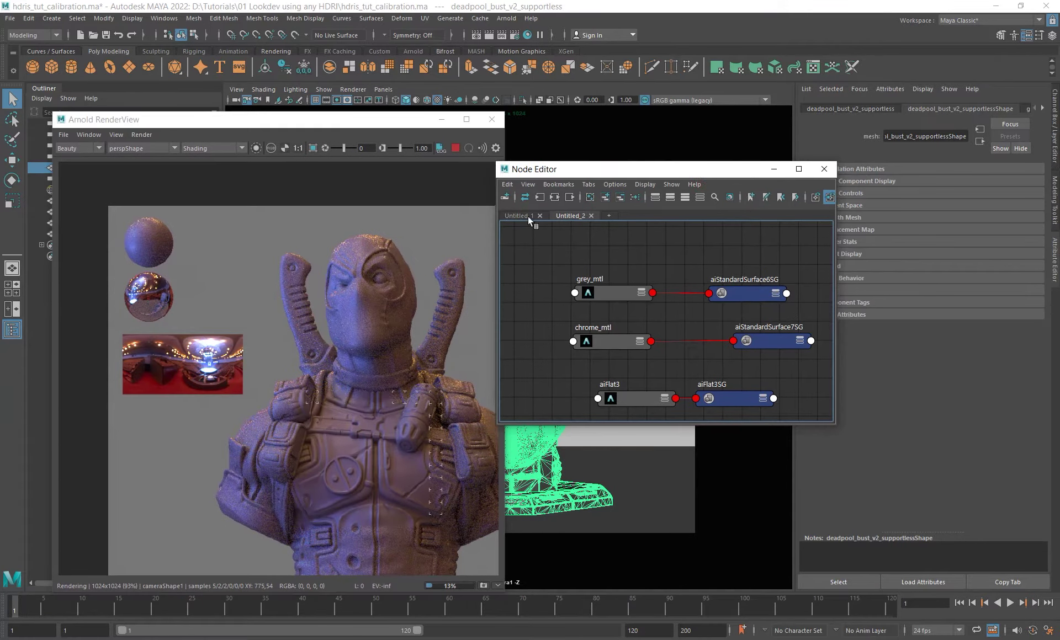
# Return to the Untitled_1 graph and move the aiSwitch1, aiFlat3 and aiSkyDomeLightShape1 nodes farther from the file nodes.
pyautogui.click(528, 216)
pyautogui.keyDown('alt'); pyautogui.moveTo(613, 302); pyautogui.dragTo(654, 297, button='middle'); pyautogui.keyUp('alt')
pyautogui.scroll(2, 695, 330)
pyautogui.moveTo(632, 260); pyautogui.dragTo(745, 354)
pyautogui.moveTo(672, 325); pyautogui.dragTo(737, 319)
pyautogui.keyDown('alt'); pyautogui.moveTo(646, 299); pyautogui.dragTo(658, 299, button='middle'); pyautogui.keyUp('alt')
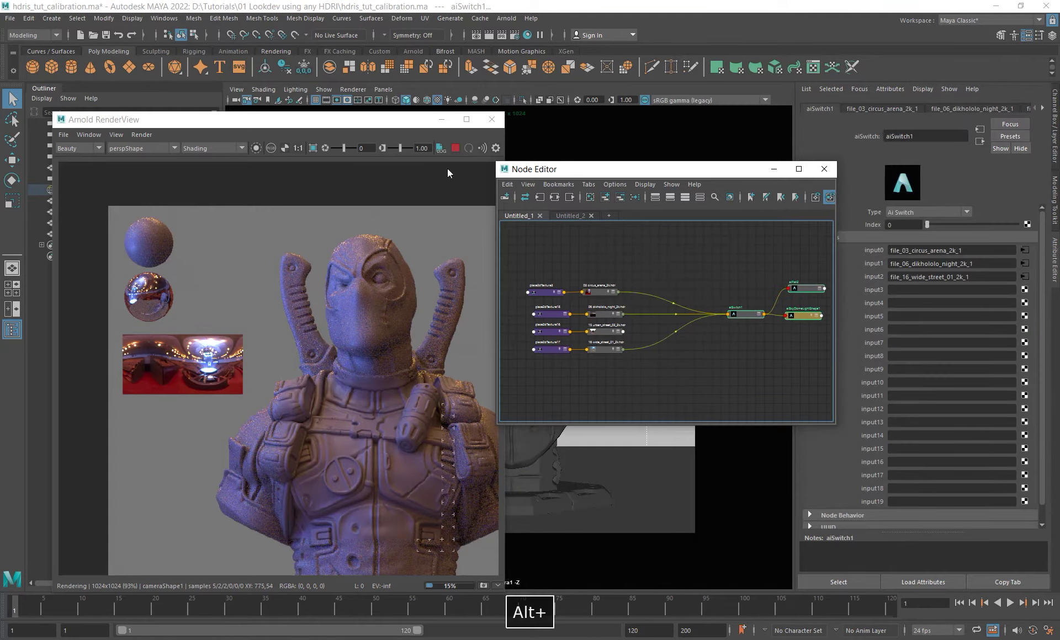
# Raise the RenderView window and fit the whole render of the bust, balls and HDRI plane inside it.
pyautogui.moveTo(394, 120); pyautogui.dragTo(392, 71)
pyautogui.scroll(-2, 379, 302)
pyautogui.keyDown('alt'); pyautogui.moveTo(380, 302); pyautogui.dragTo(292, 263, button='middle'); pyautogui.keyUp('alt')
pyautogui.scroll(1, 292, 283)
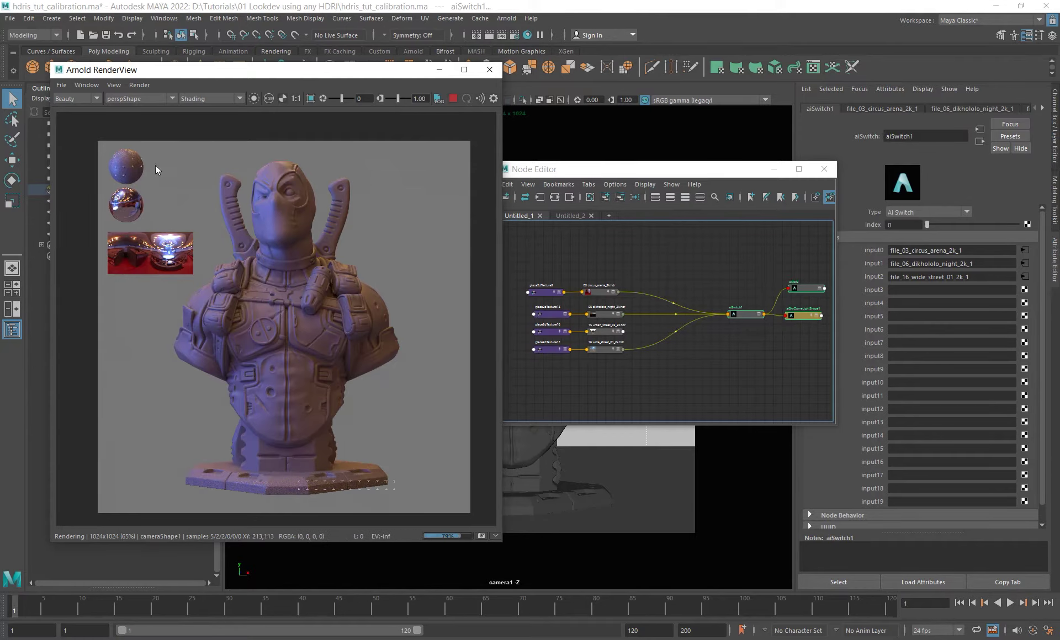
pyautogui.keyDown('alt'); pyautogui.moveTo(338, 263); pyautogui.dragTo(332, 255, button='middle'); pyautogui.keyUp('alt')
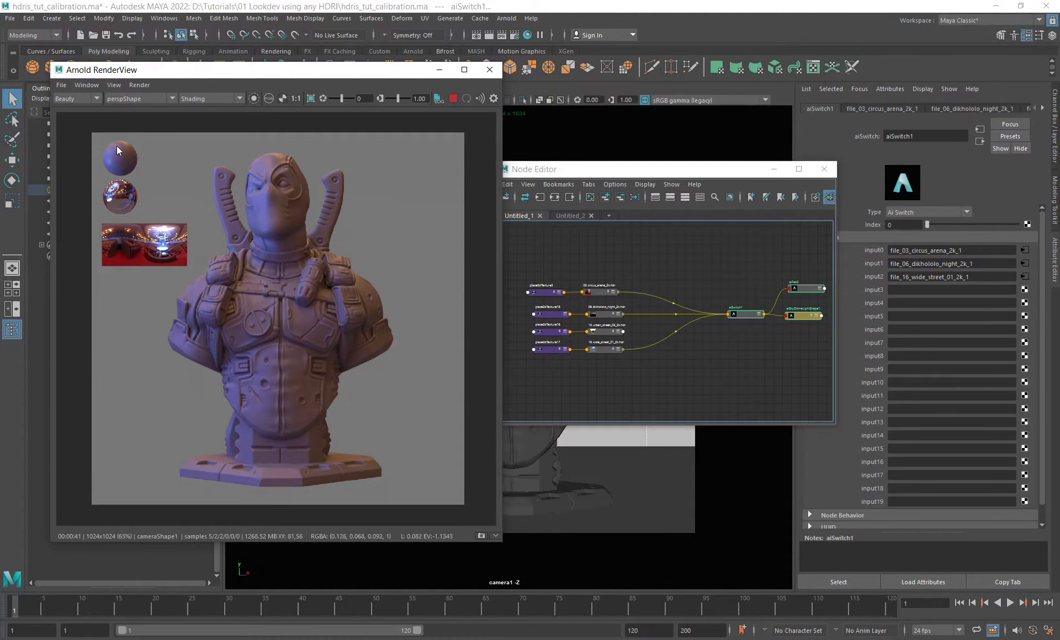
# Limit the render of the circus arena lighting to a crop region around the grey ball.
pyautogui.click(543, 293)
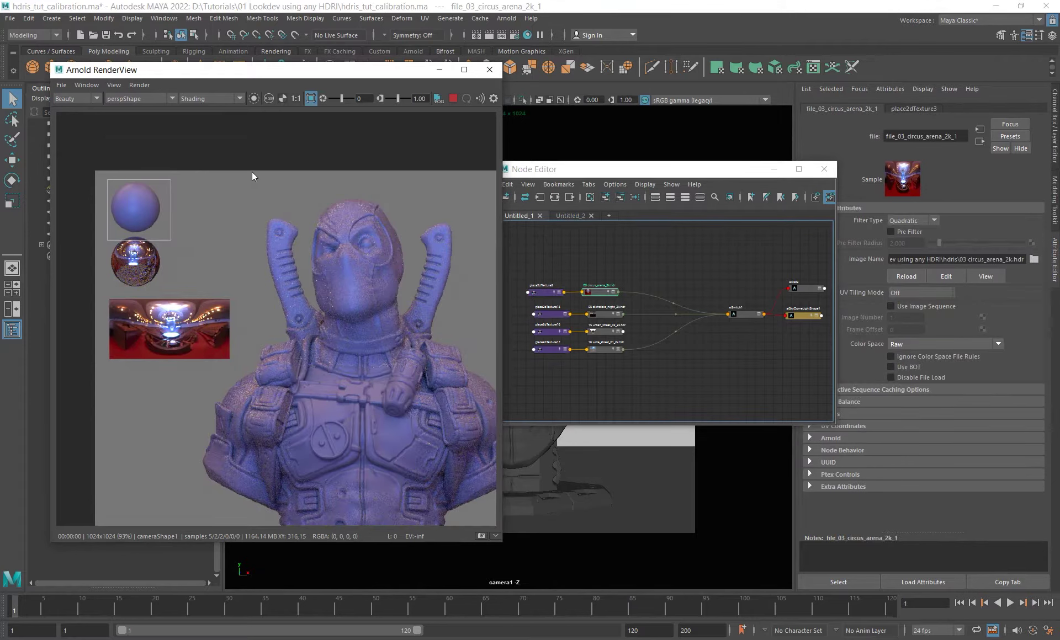
pyautogui.keyDown('shift'); pyautogui.moveTo(256, 176); pyautogui.dragTo(482, 368); pyautogui.keyUp('shift')
pyautogui.keyDown('shift'); pyautogui.moveTo(102, 179); pyautogui.dragTo(173, 233); pyautogui.keyUp('shift')
pyautogui.keyDown('alt'); pyautogui.moveTo(387, 283); pyautogui.dragTo(335, 253, button='middle'); pyautogui.keyUp('alt')
pyautogui.keyDown('alt'); pyautogui.moveTo(335, 253); pyautogui.dragTo(335, 264, button='right'); pyautogui.keyUp('alt')
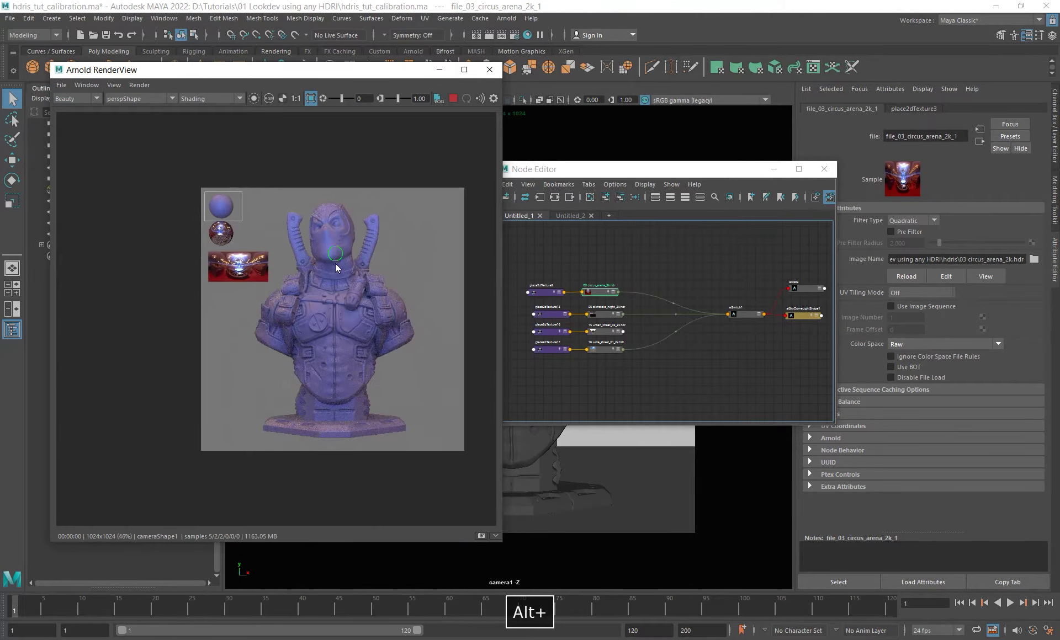
pyautogui.keyDown('alt'); pyautogui.moveTo(335, 264); pyautogui.dragTo(337, 281, button='middle'); pyautogui.keyUp('alt')
pyautogui.scroll(2, 305, 264)
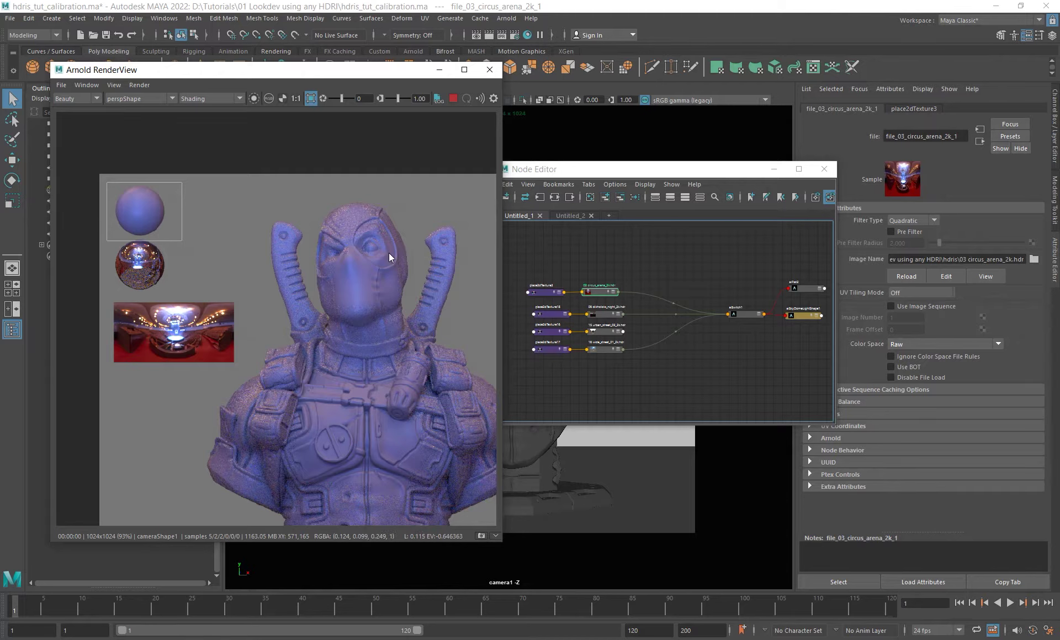
pyautogui.keyDown('alt'); pyautogui.moveTo(409, 260); pyautogui.dragTo(382, 252, button='middle'); pyautogui.keyUp('alt')
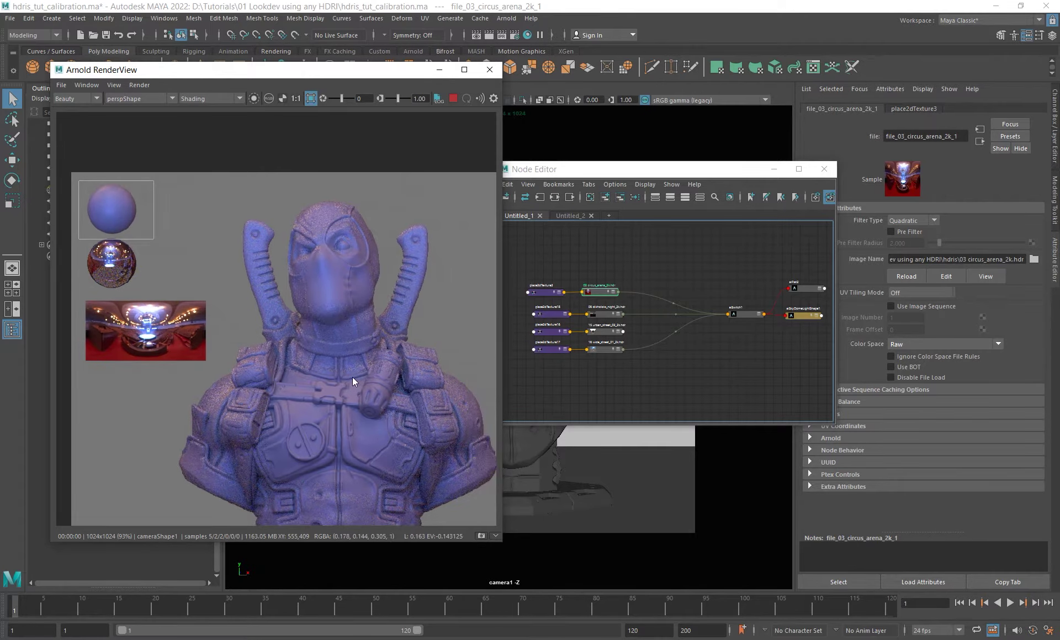
pyautogui.keyDown('alt'); pyautogui.moveTo(218, 251); pyautogui.dragTo(258, 271, button='middle'); pyautogui.keyUp('alt')
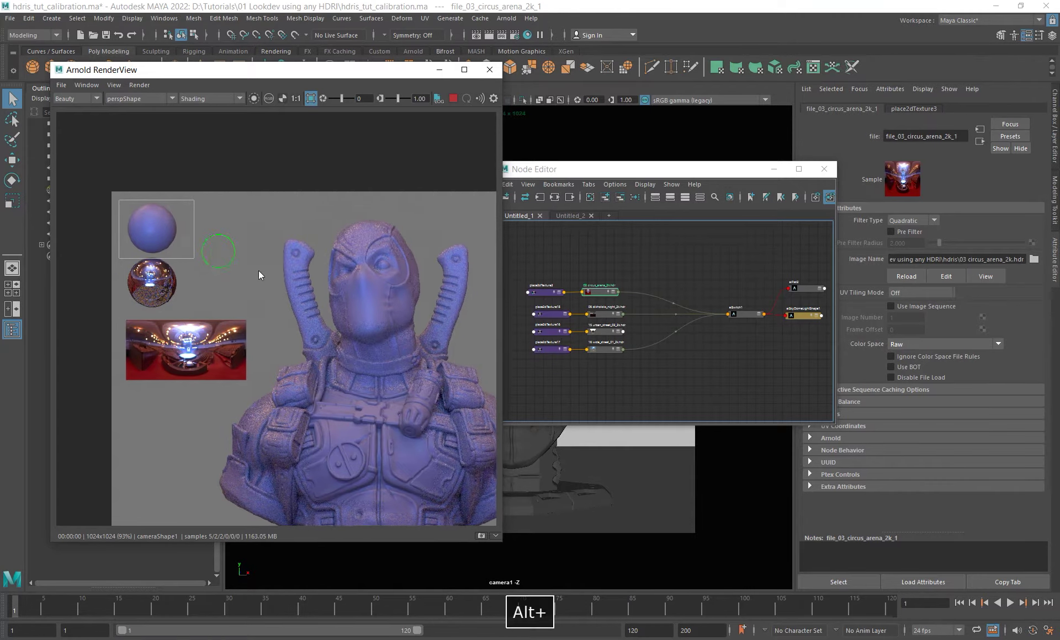
# Redraw the crop region around the enlarged grey ball, leaving a small margin on each side.
pyautogui.moveTo(171, 244); pyautogui.dragTo(115, 178)
pyautogui.scroll(2, 182, 190)
pyautogui.keyDown('alt'); pyautogui.moveTo(188, 214); pyautogui.dragTo(243, 183, button='middle'); pyautogui.keyUp('alt')
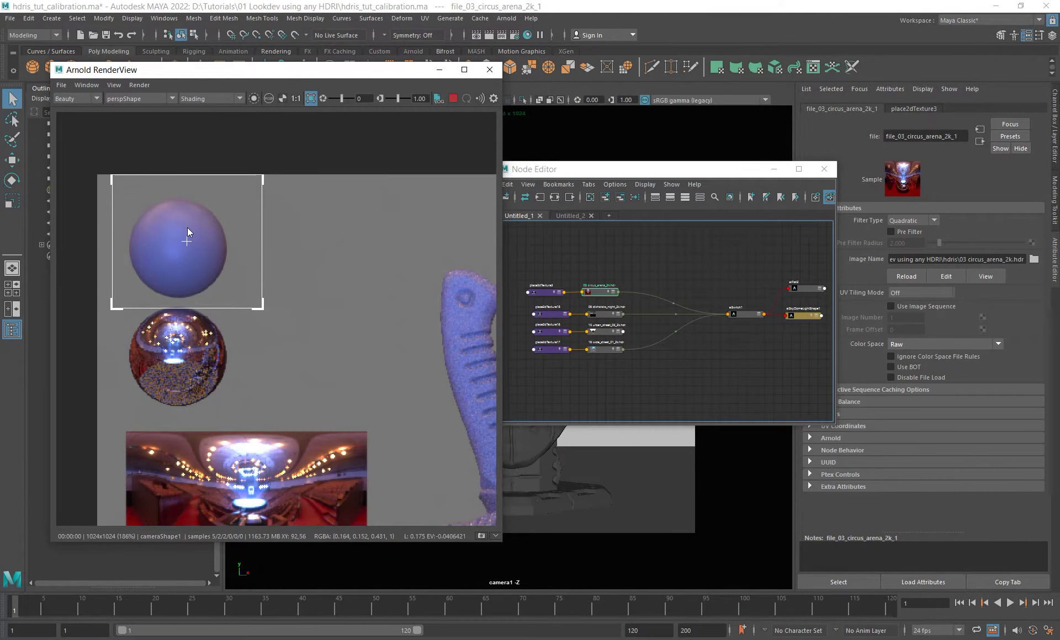
pyautogui.keyDown('alt'); pyautogui.moveTo(244, 227); pyautogui.dragTo(228, 214, button='middle'); pyautogui.keyUp('alt')
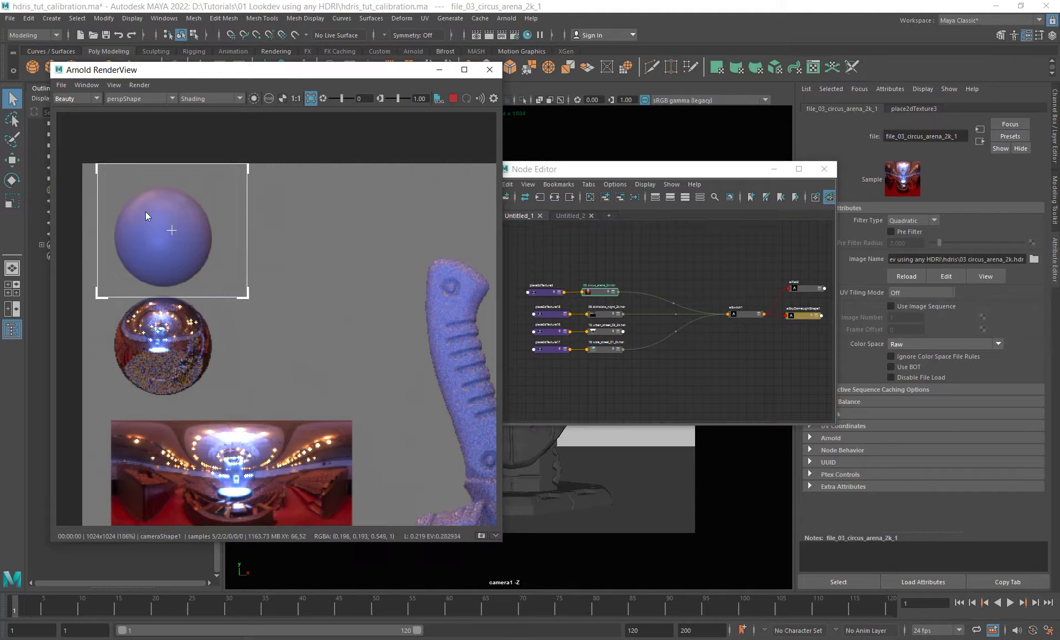
pyautogui.keyDown('shift'); pyautogui.moveTo(108, 172); pyautogui.dragTo(224, 298); pyautogui.keyUp('shift')
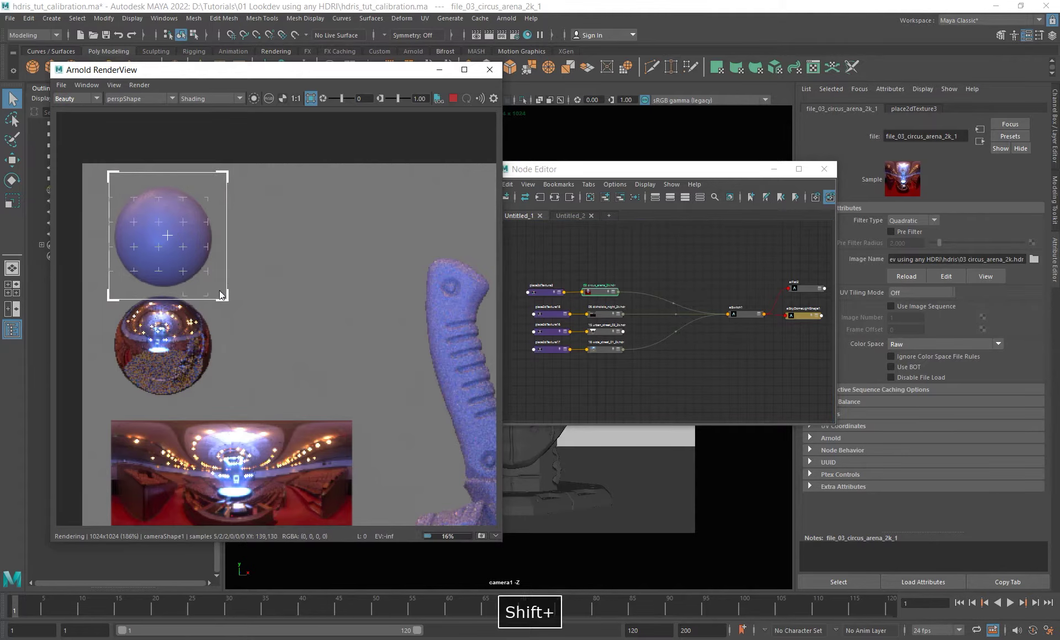
pyautogui.keyDown('shift'); pyautogui.moveTo(95, 172); pyautogui.dragTo(241, 299); pyautogui.keyUp('shift')
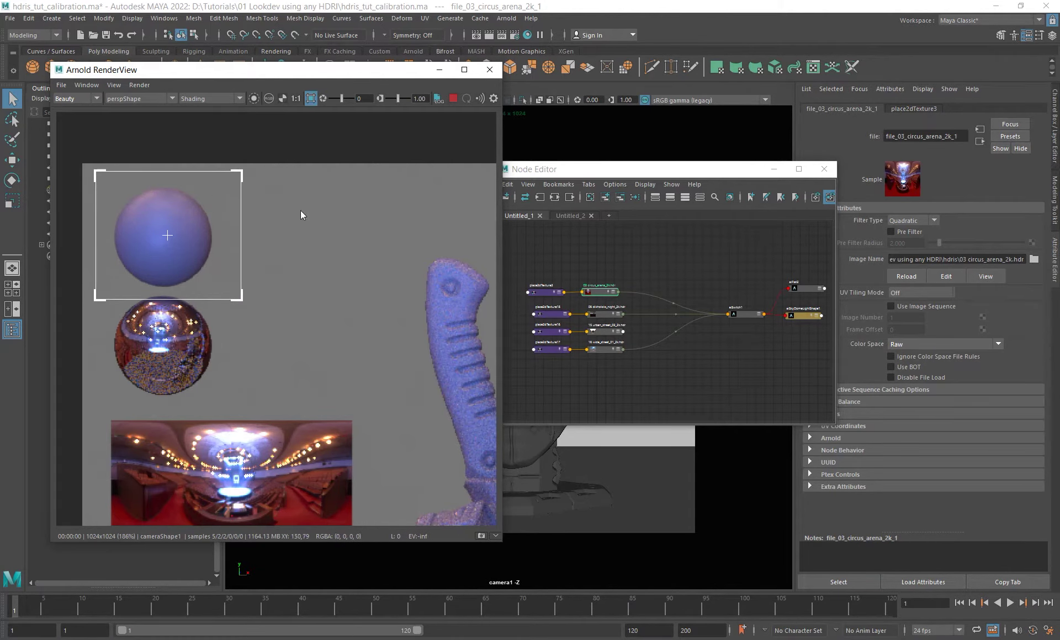
# Activate the diffuse_albedo, diffuse_direct, diffuse_indirect, specular_direct and specular_indirect AOVs in the Render Settings and close them.
pyautogui.click(514, 36)
pyautogui.moveTo(297, 128); pyautogui.dragTo(559, 113)
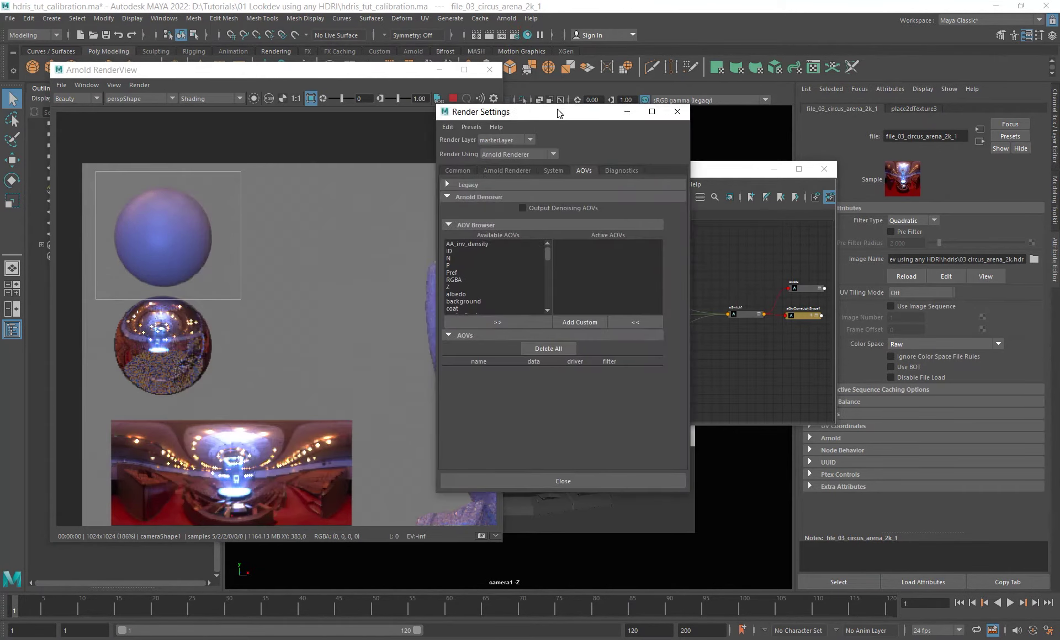
pyautogui.scroll(-2, 495, 269)
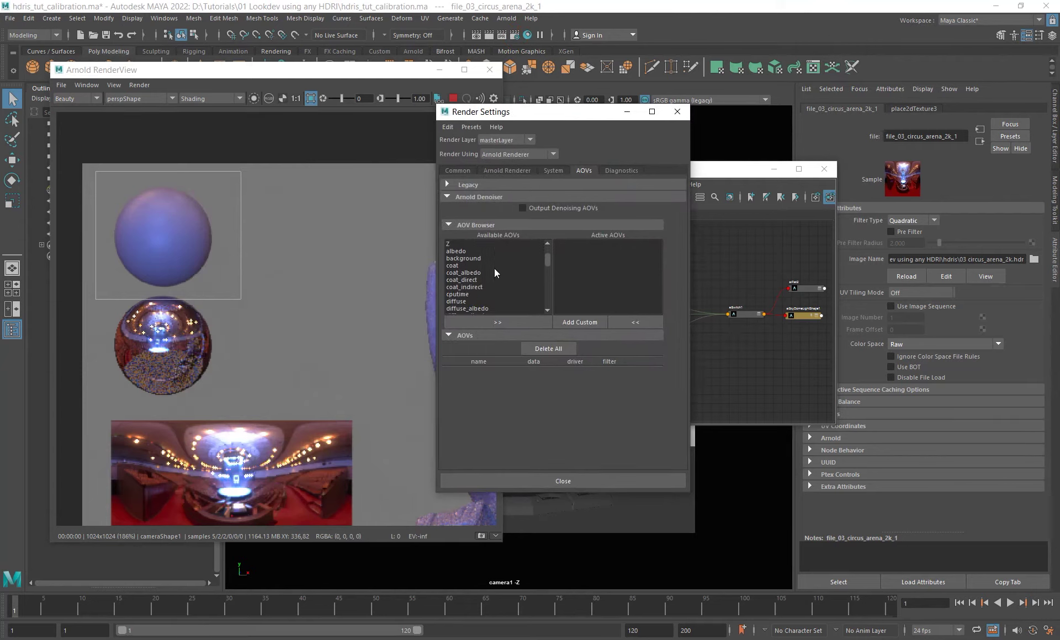
pyautogui.scroll(-1, 479, 286)
pyautogui.click(476, 286)
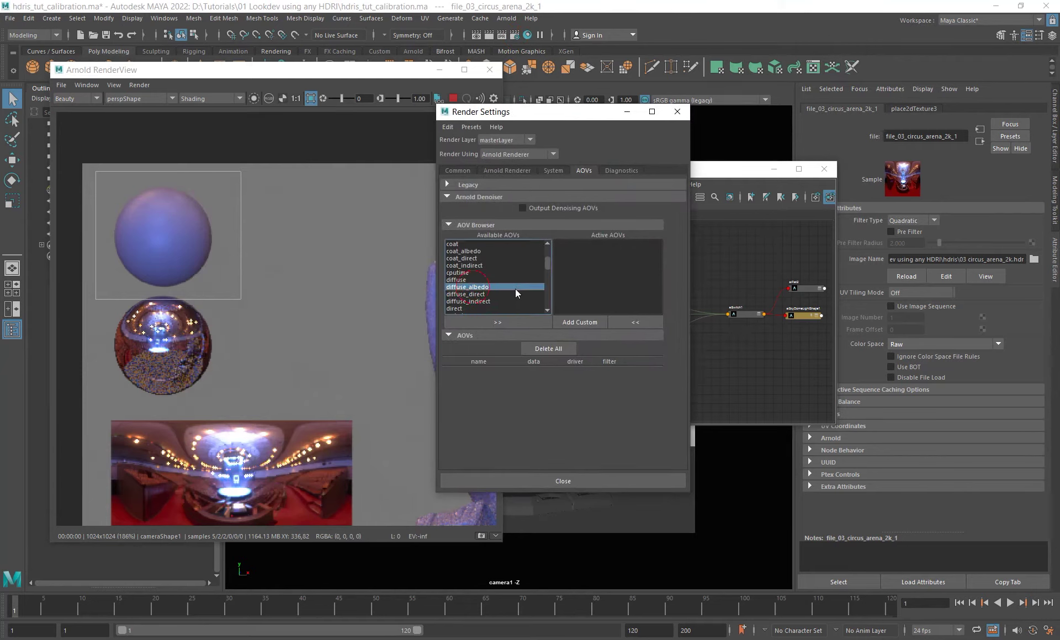
pyautogui.keyDown('ctrl'); pyautogui.click(476, 294); pyautogui.keyUp('ctrl')
pyautogui.keyDown('ctrl'); pyautogui.click(481, 301); pyautogui.keyUp('ctrl')
pyautogui.scroll(-4, 513, 274)
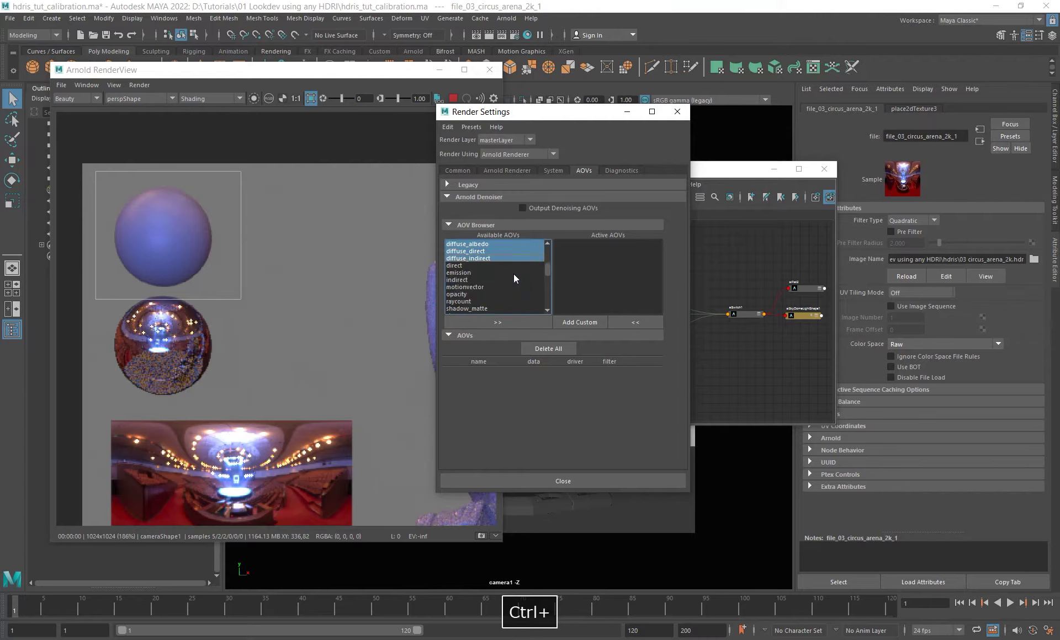
pyautogui.scroll(-1, 486, 287)
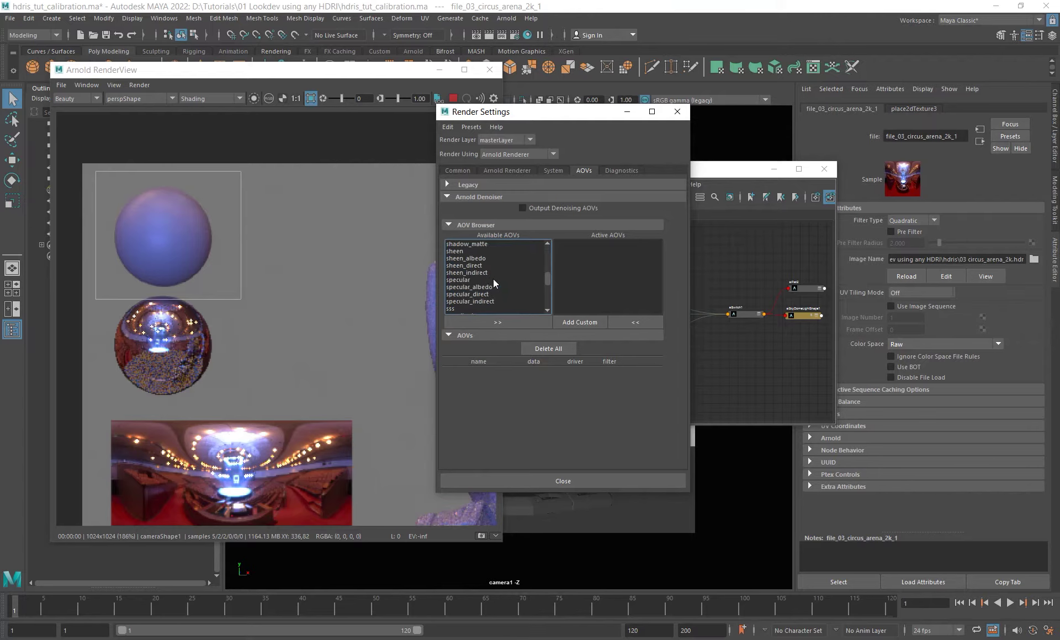
pyautogui.keyDown('ctrl'); pyautogui.click(476, 294); pyautogui.keyUp('ctrl')
pyautogui.keyDown('ctrl'); pyautogui.click(478, 301); pyautogui.keyUp('ctrl')
pyautogui.click(519, 322)
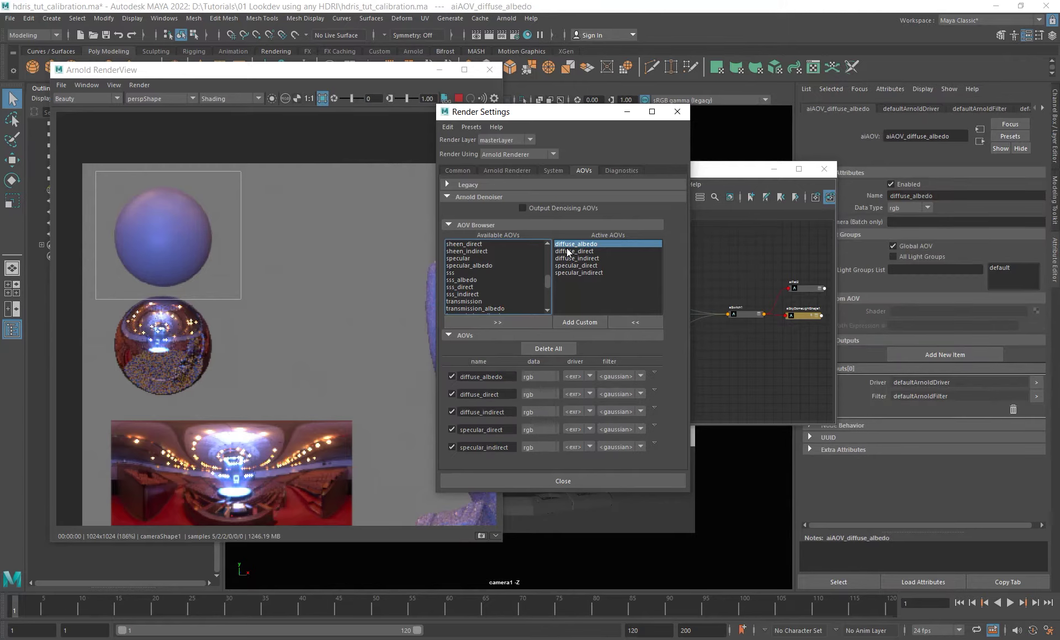
pyautogui.click(458, 169)
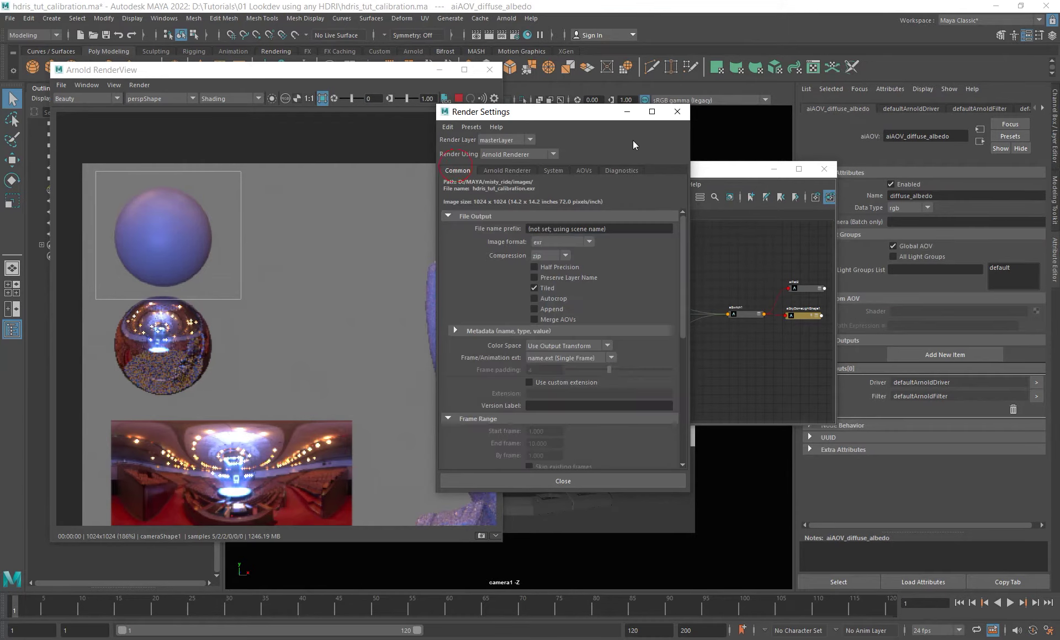
pyautogui.click(676, 112)
# Display the diffuse_direct AOV of the grey ball in the RenderView.
pyautogui.click(99, 99)
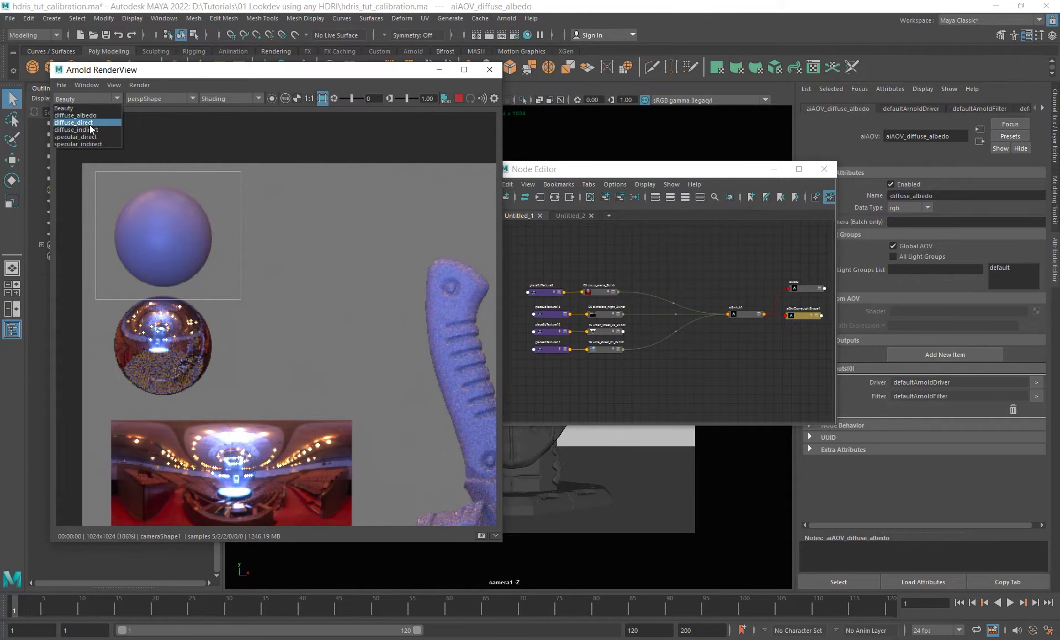
pyautogui.click(90, 124)
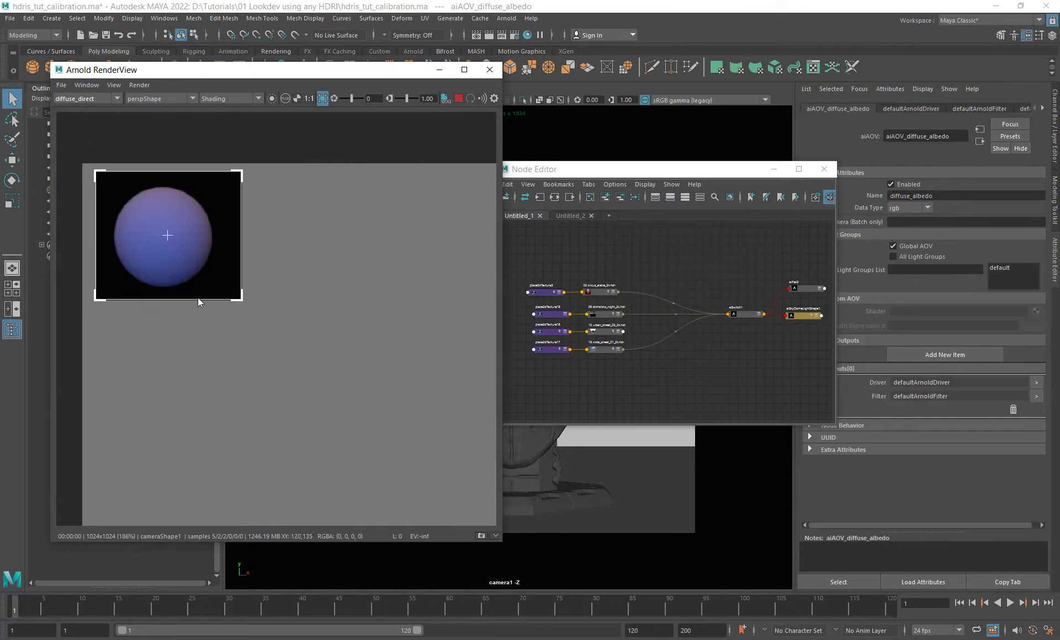
pyautogui.scroll(-2, 254, 260)
pyautogui.keyDown('alt'); pyautogui.moveTo(264, 253); pyautogui.dragTo(272, 267, button='middle'); pyautogui.keyUp('alt')
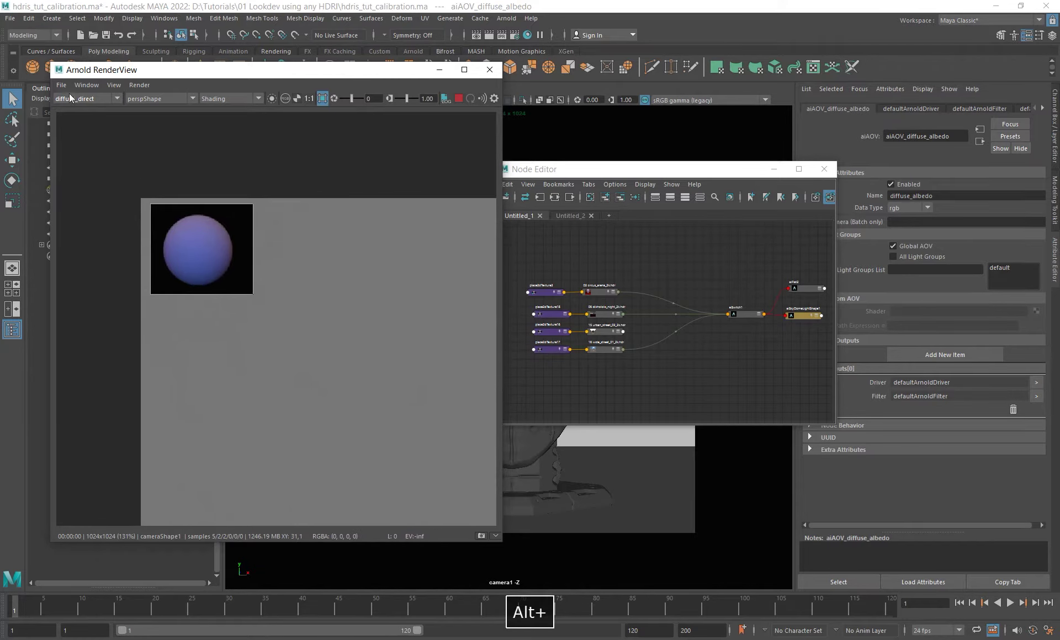
pyautogui.click(96, 101)
pyautogui.click(97, 102)
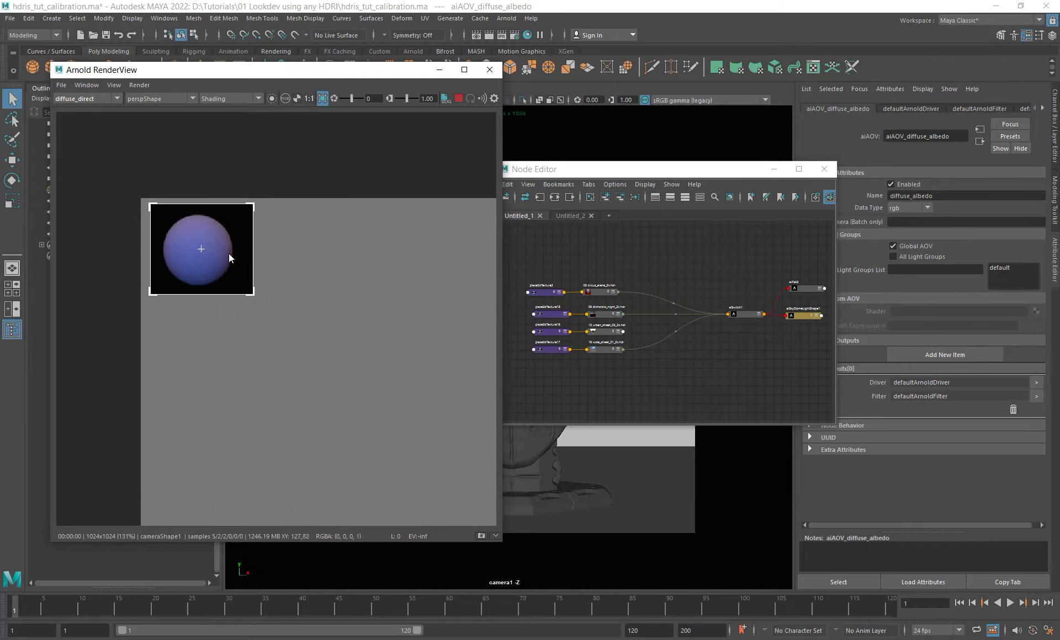
# Clear the crop region so the diffuse_direct AOV renders for the whole bust and grey ball.
pyautogui.keyDown('alt'); pyautogui.moveTo(318, 252); pyautogui.dragTo(250, 250, button='middle'); pyautogui.keyUp('alt')
pyautogui.keyDown('shift'); pyautogui.click(279, 260); pyautogui.keyUp('shift')
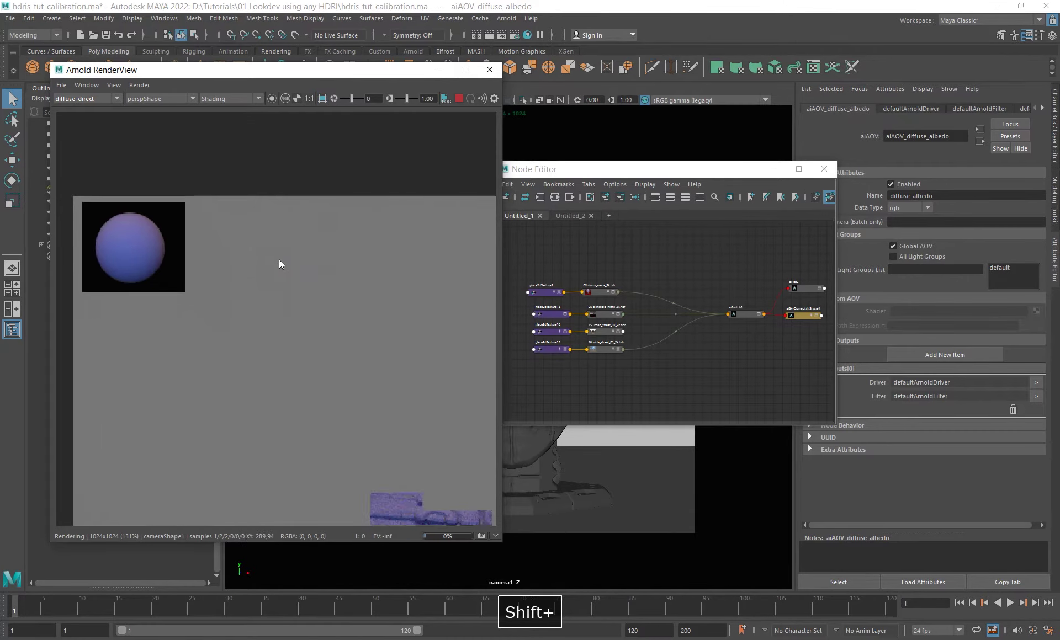
pyautogui.scroll(-4, 279, 260)
pyautogui.keyDown('alt'); pyautogui.moveTo(314, 274); pyautogui.dragTo(272, 275, button='middle'); pyautogui.keyUp('alt')
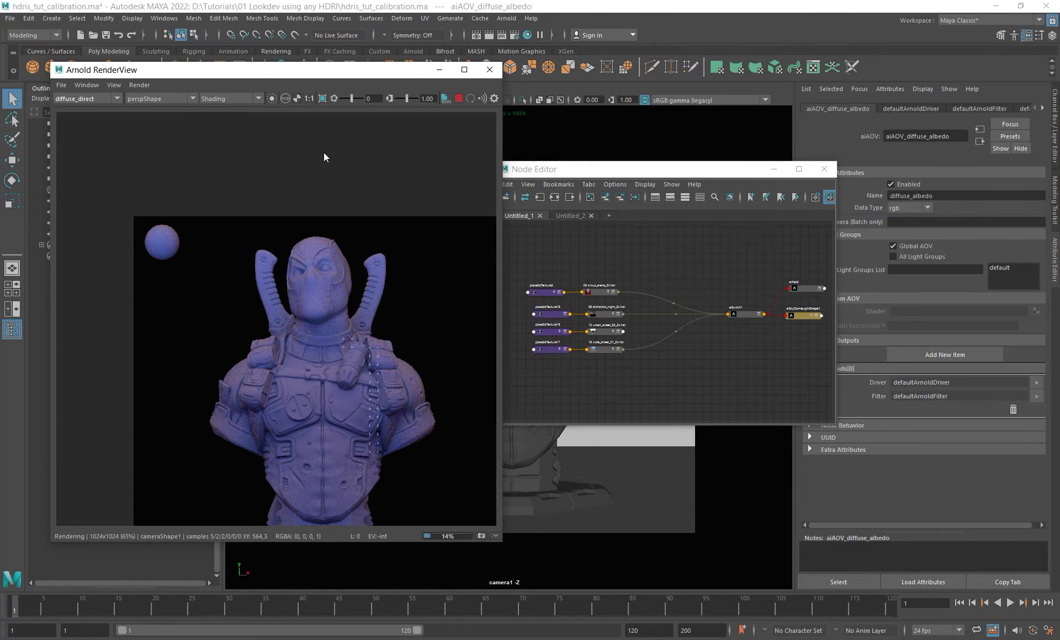
# Switch the diffuse_direct render to its Luma Value, comparing it against the full-colour display.
pyautogui.click(287, 98)
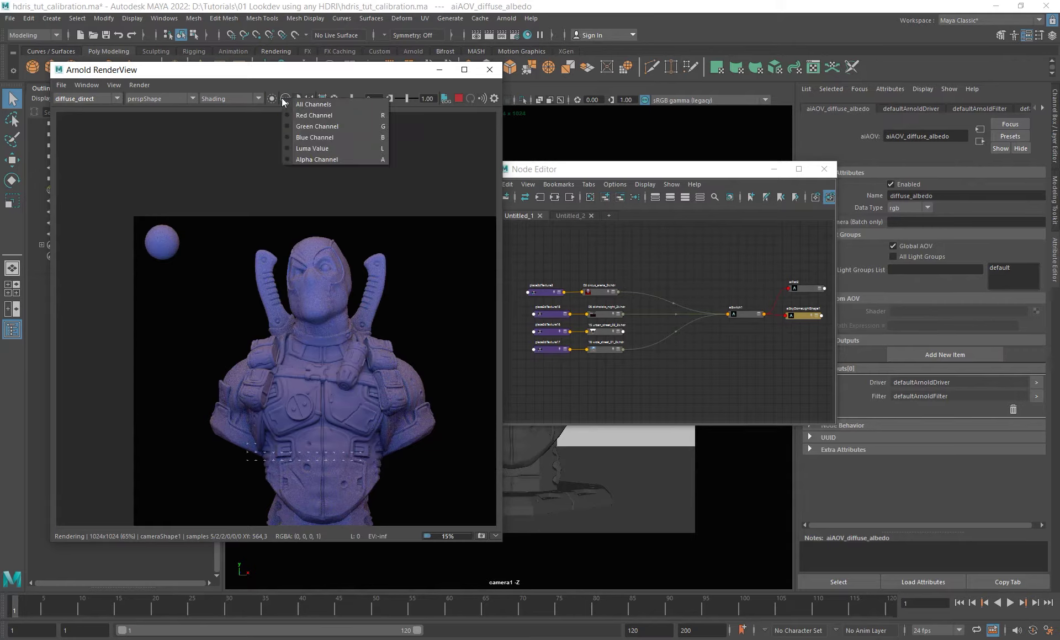
pyautogui.click(310, 155)
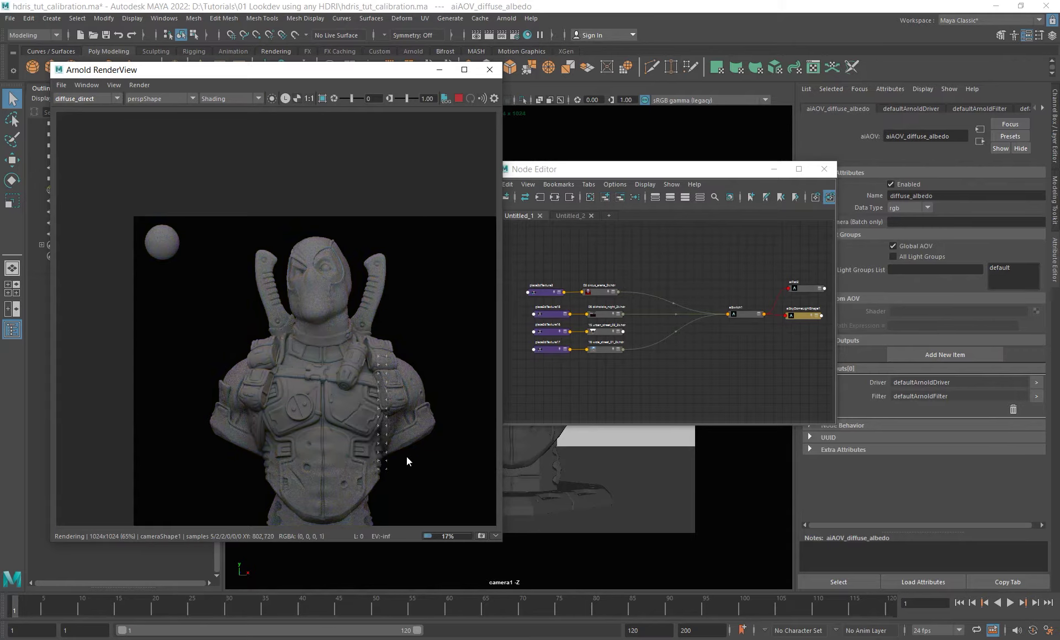
pyautogui.keyDown('alt'); pyautogui.moveTo(354, 348); pyautogui.dragTo(328, 290, button='middle'); pyautogui.keyUp('alt')
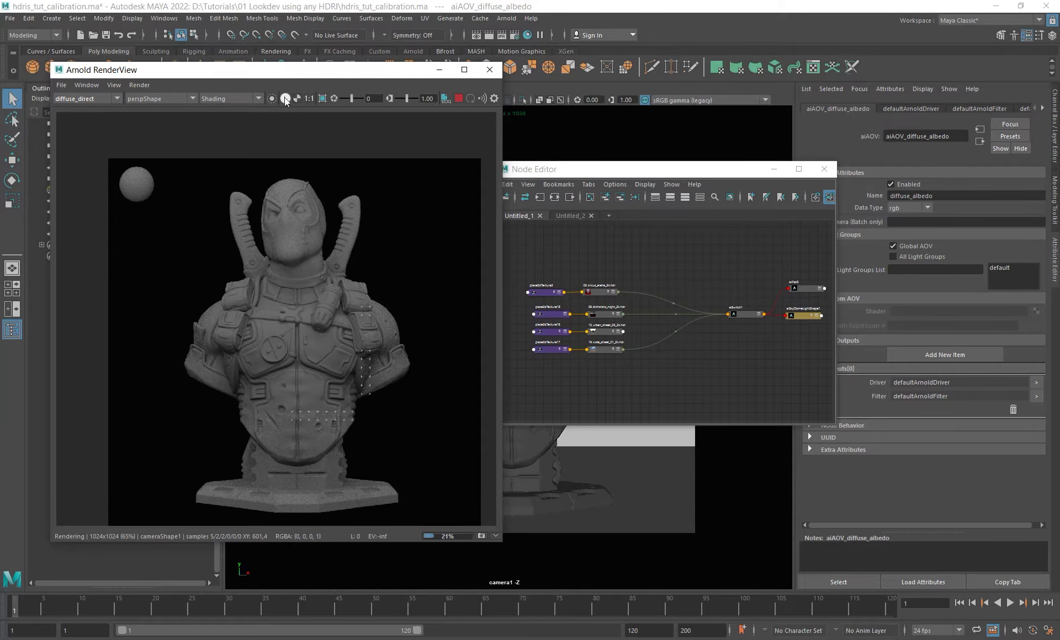
pyautogui.press('l')
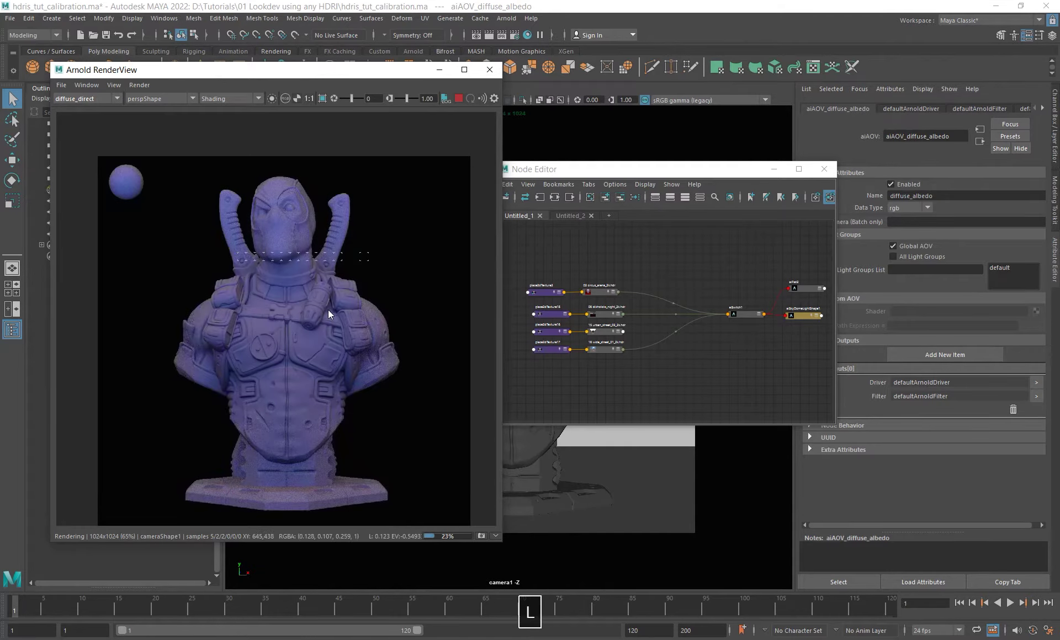
pyautogui.click(284, 98)
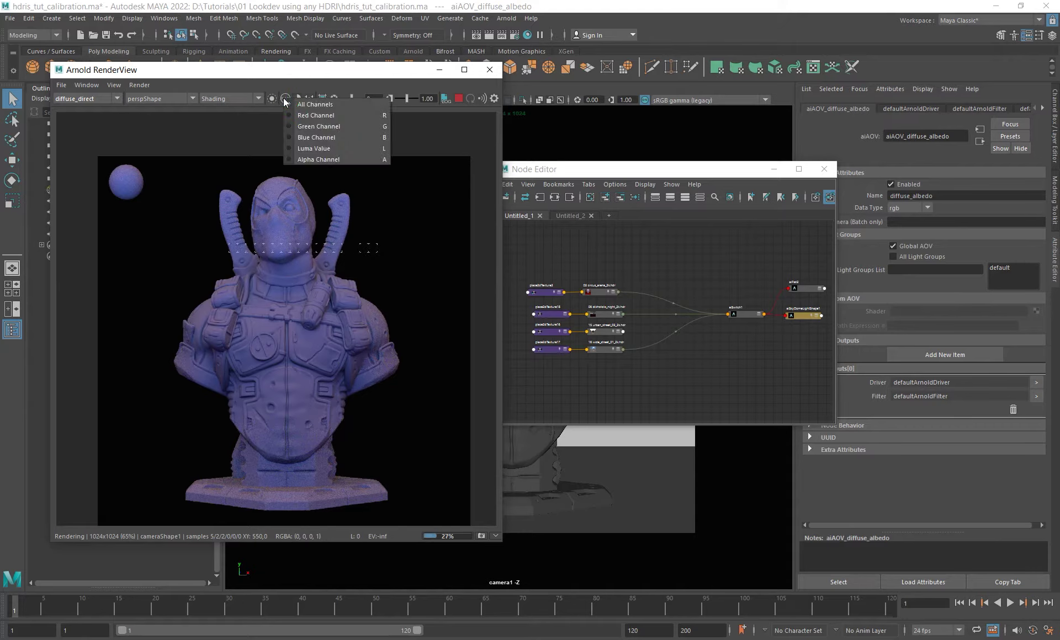
pyautogui.click(309, 148)
# Limit the luma render to a crop region around the enlarged grey ball.
pyautogui.keyDown('alt'); pyautogui.moveTo(264, 300); pyautogui.dragTo(269, 295, button='middle'); pyautogui.keyUp('alt')
pyautogui.scroll(3, 112, 130)
pyautogui.keyDown('shift'); pyautogui.moveTo(105, 200); pyautogui.dragTo(231, 336); pyautogui.keyUp('shift')
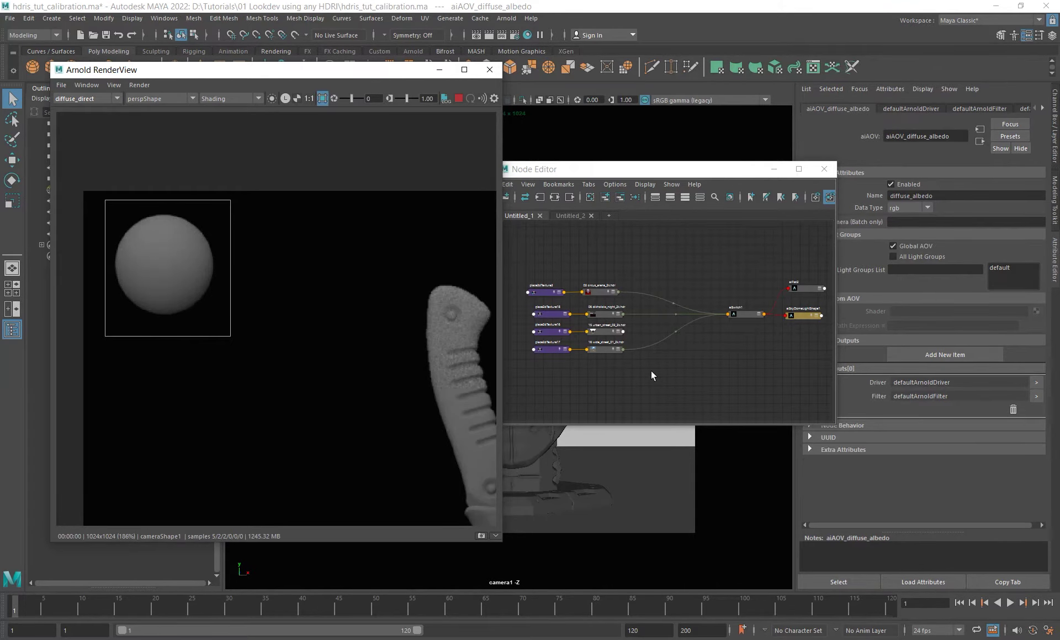
# Arrange the RenderView and Node Editor so the ball stays visible beside the enlarged HDRI file and aiSwitch nodes.
pyautogui.keyDown('alt'); pyautogui.moveTo(651, 371); pyautogui.dragTo(661, 374, button='middle'); pyautogui.keyUp('alt')
pyautogui.moveTo(427, 73); pyautogui.dragTo(324, 85)
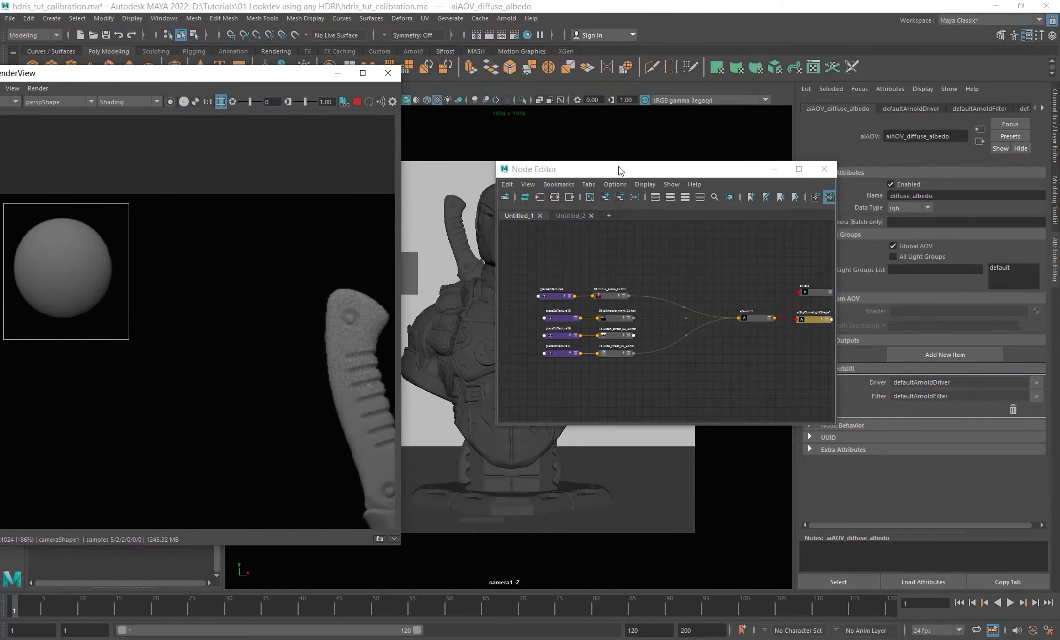
pyautogui.moveTo(619, 167); pyautogui.dragTo(656, 200)
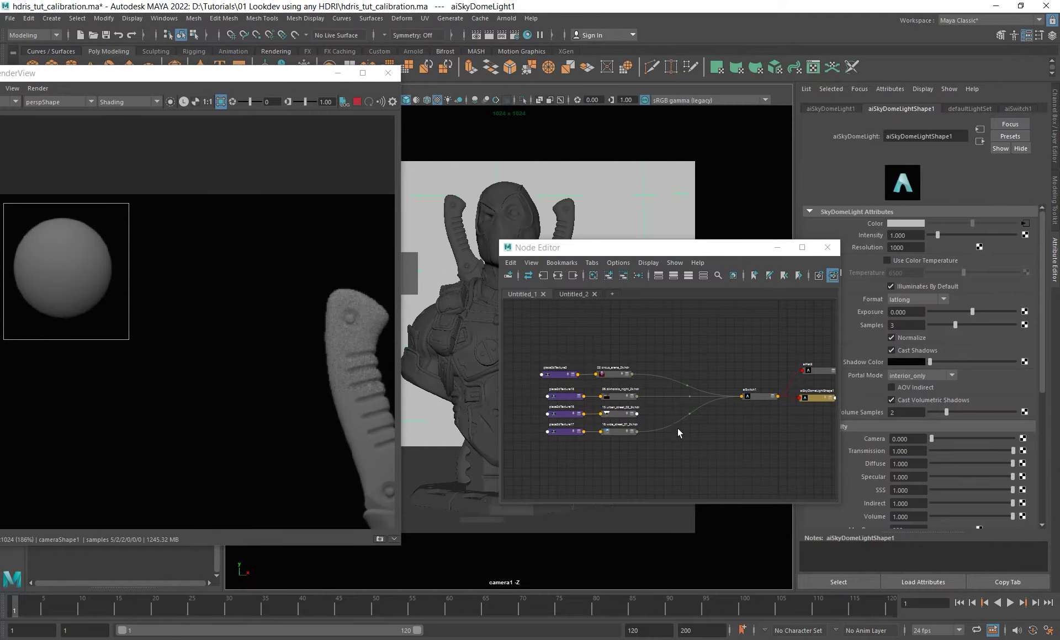
pyautogui.keyDown('alt'); pyautogui.moveTo(691, 425); pyautogui.dragTo(671, 403, button='middle'); pyautogui.keyUp('alt')
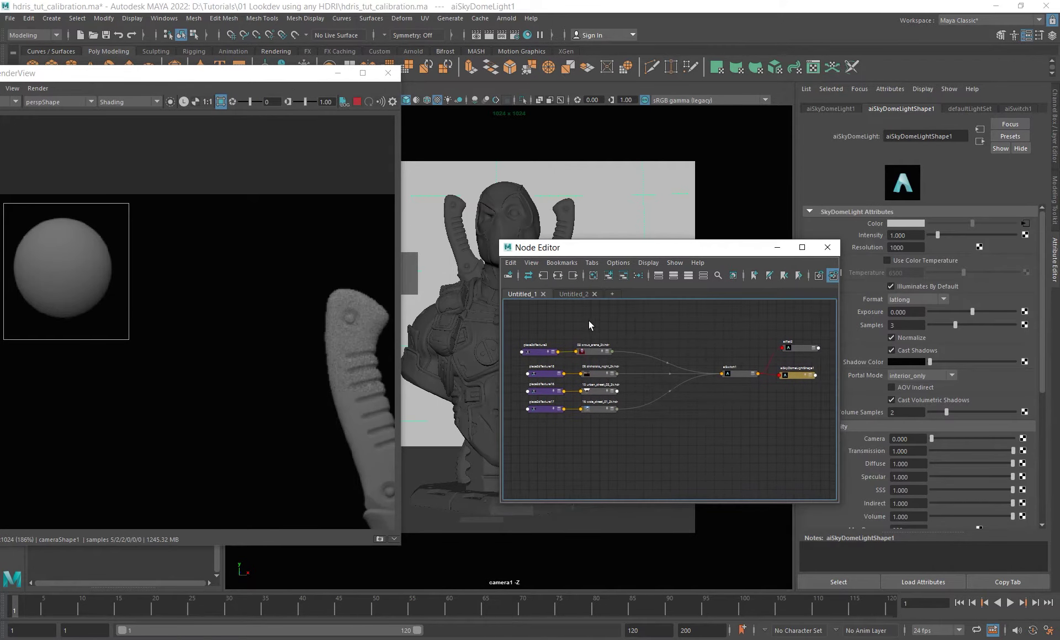
pyautogui.keyDown('alt'); pyautogui.moveTo(589, 322); pyautogui.dragTo(641, 334, button='right'); pyautogui.keyUp('alt')
pyautogui.keyDown('alt'); pyautogui.moveTo(661, 306); pyautogui.dragTo(653, 302, button='middle'); pyautogui.keyUp('alt')
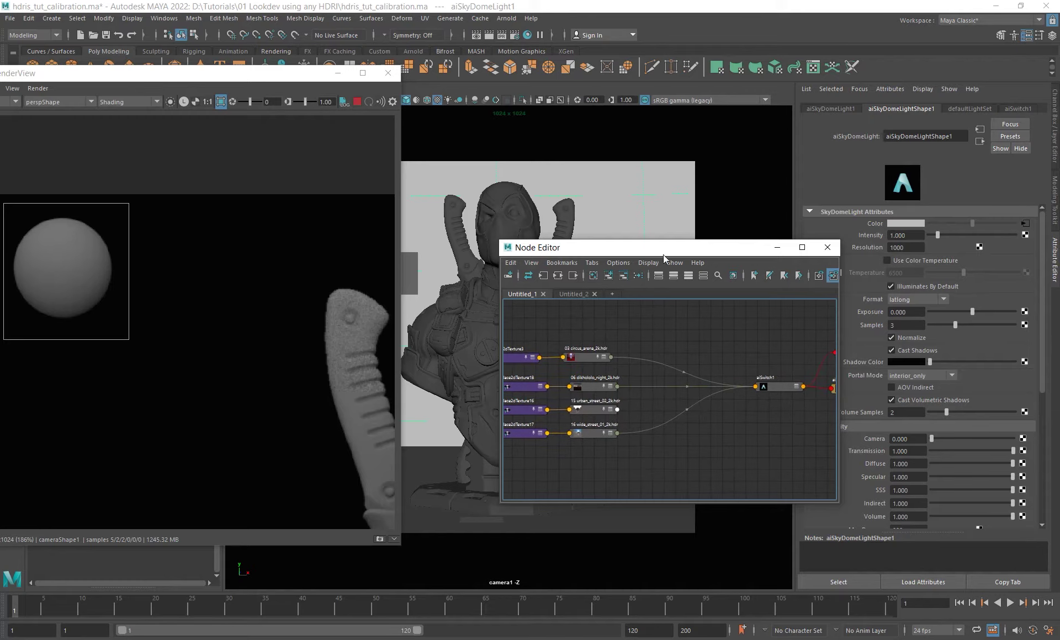
pyautogui.moveTo(665, 251); pyautogui.dragTo(554, 281)
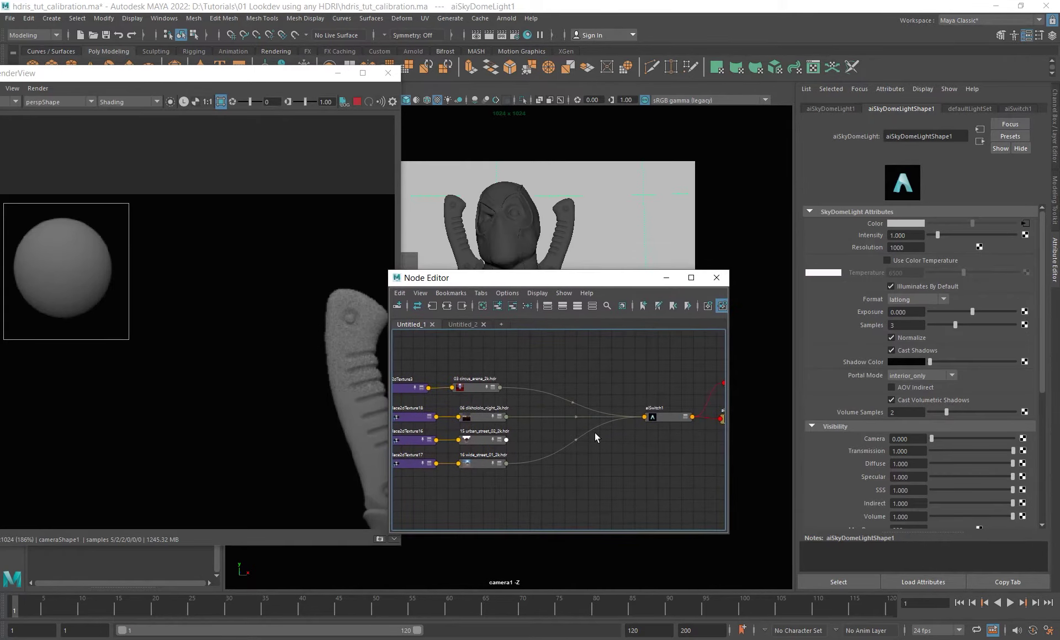
pyautogui.keyDown('alt'); pyautogui.moveTo(462, 366); pyautogui.dragTo(476, 363, button='middle'); pyautogui.keyUp('alt')
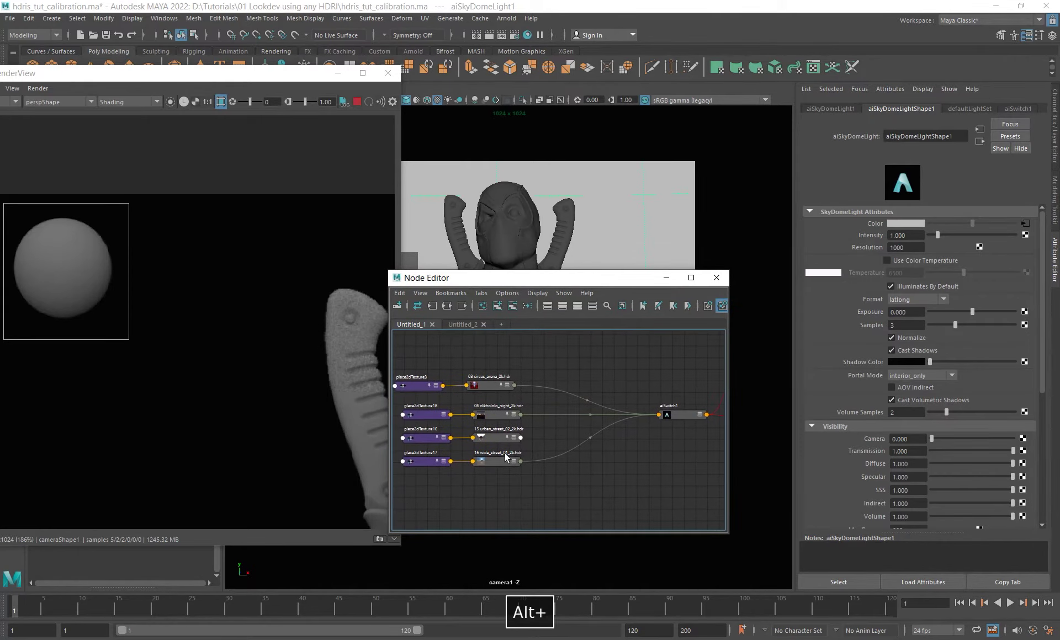
# Create an aiColorCorrect node between the HDRI file nodes and aiSwitch1.
pyautogui.click(627, 172)
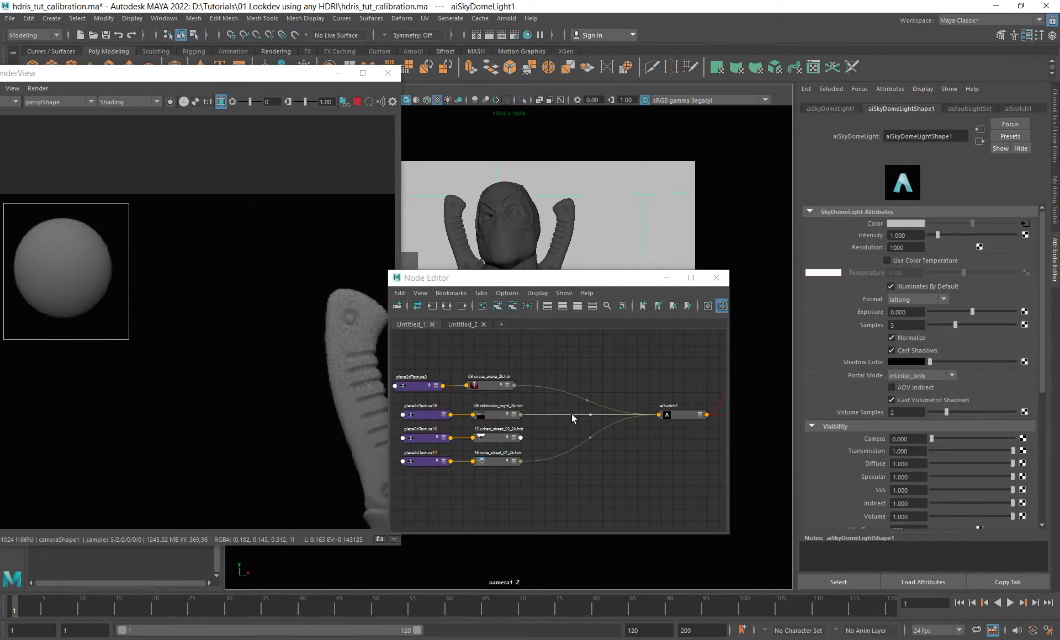
pyautogui.keyDown('alt'); pyautogui.moveTo(632, 444); pyautogui.dragTo(612, 440, button='middle'); pyautogui.keyUp('alt')
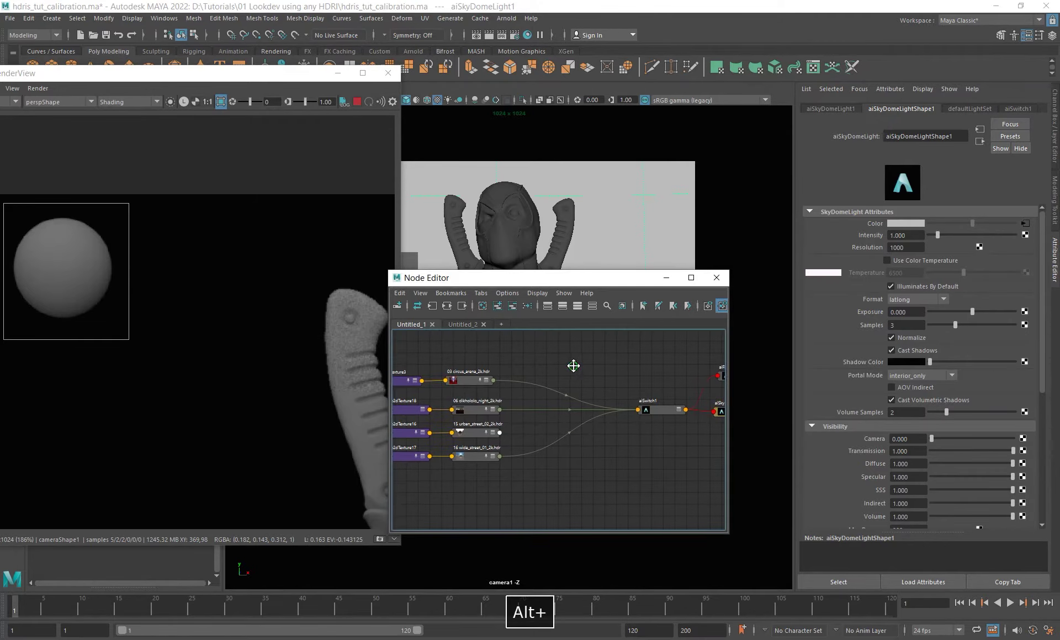
pyautogui.keyDown('alt'); pyautogui.moveTo(572, 365); pyautogui.dragTo(592, 372, button='middle'); pyautogui.keyUp('alt')
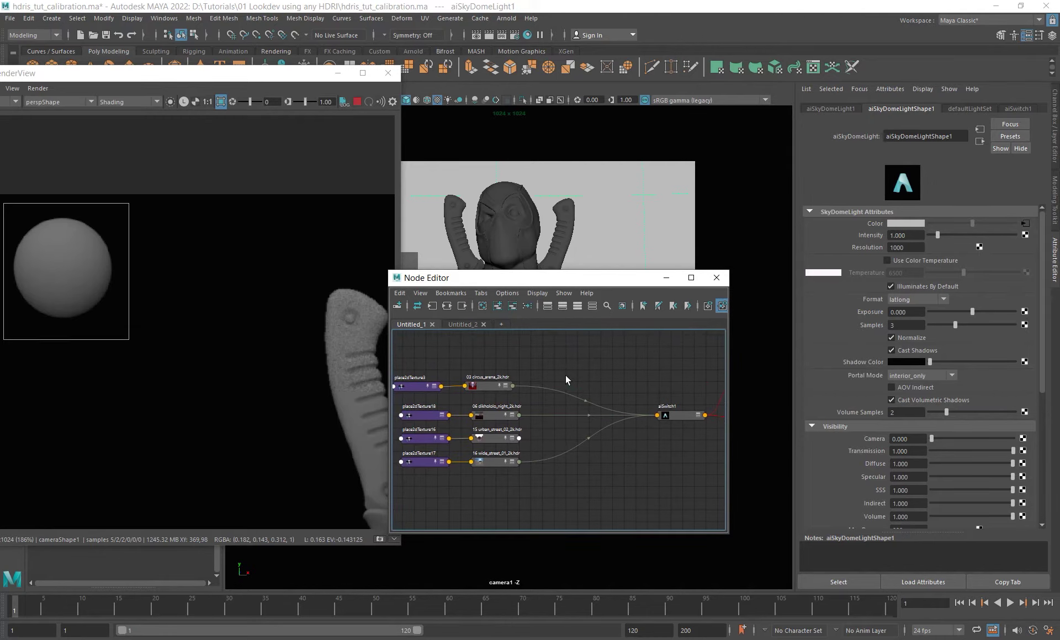
pyautogui.click(566, 375)
pyautogui.press('Tab')
pyautogui.write('aicol')
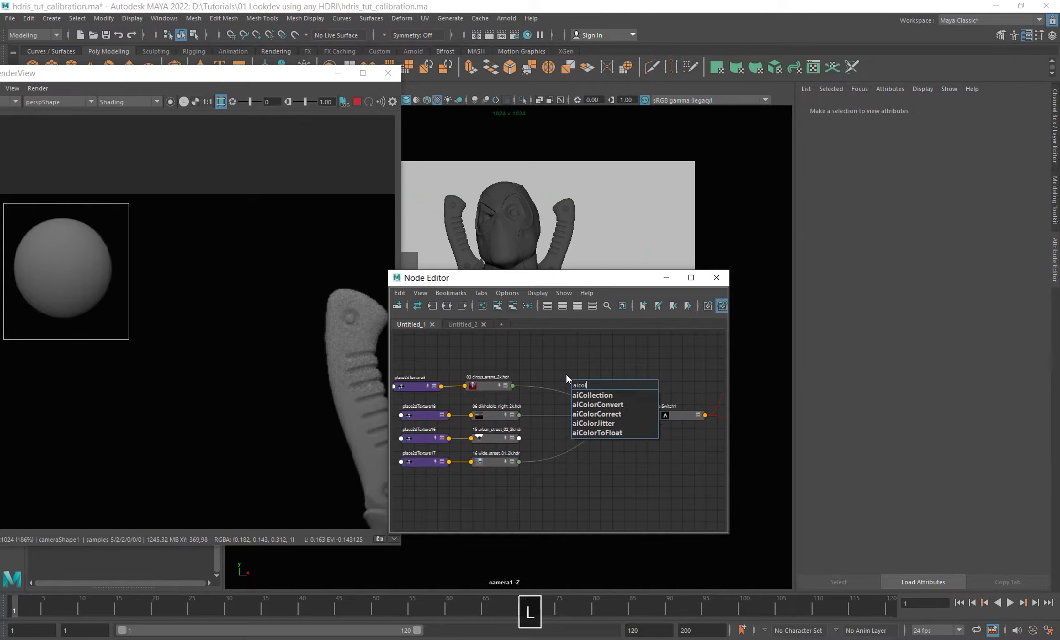
pyautogui.write('o')
pyautogui.press('Down')
pyautogui.press('Down')
pyautogui.press('Return')
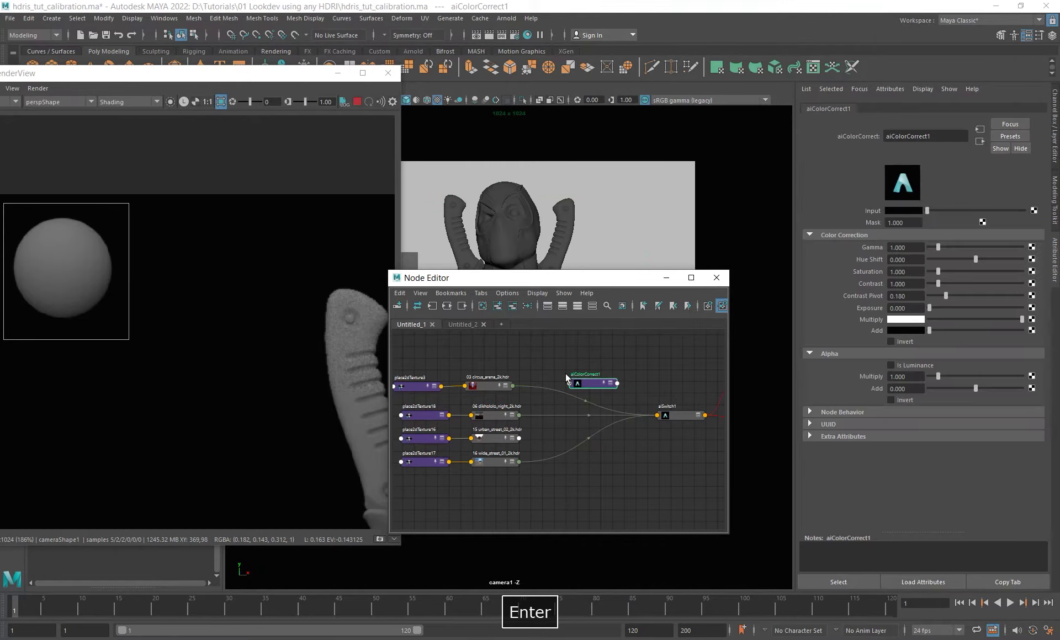
# Route the 03 circus_arena HDRI through aiColorCorrect1 into input0 of aiSwitch1 and line the new node up.
pyautogui.moveTo(481, 384); pyautogui.dragTo(575, 383, button='middle')
pyautogui.click(681, 418)
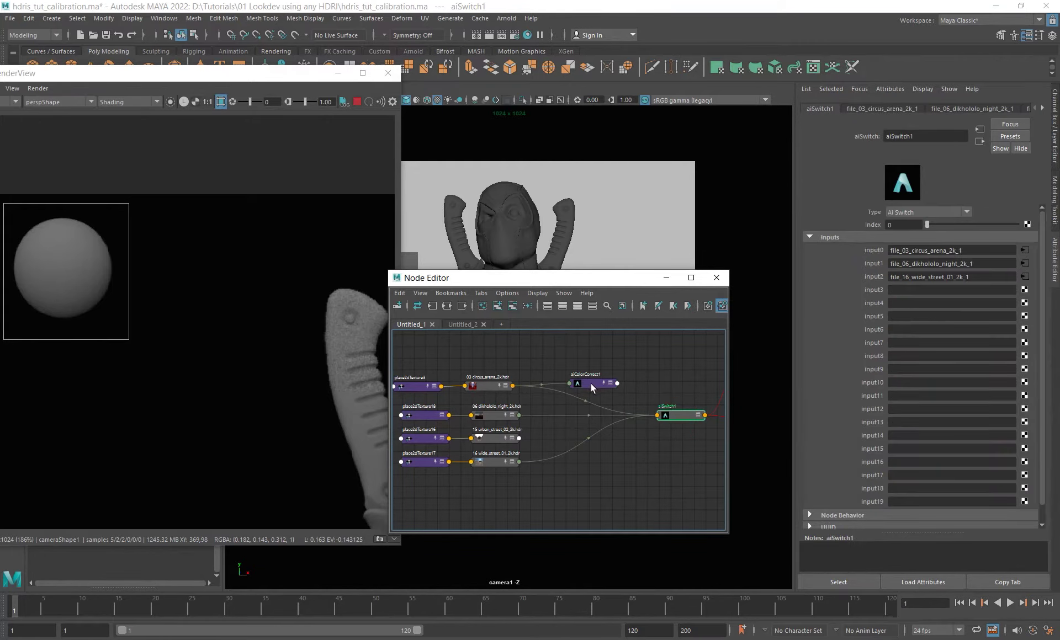
pyautogui.moveTo(871, 248); pyautogui.dragTo(873, 251, button='middle')
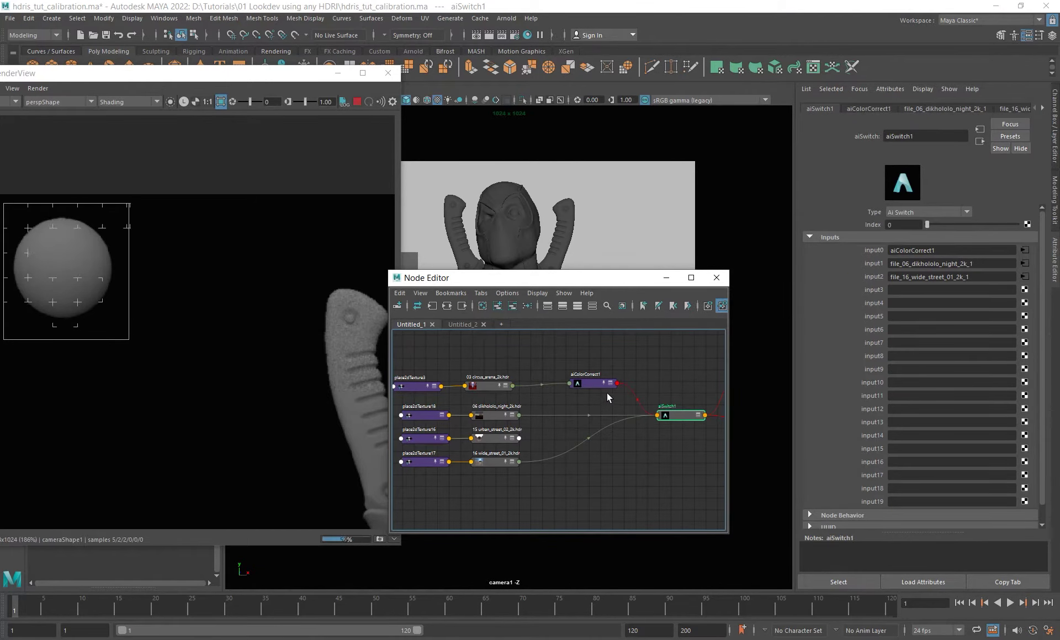
pyautogui.moveTo(599, 383); pyautogui.dragTo(583, 386)
pyautogui.keyDown('alt'); pyautogui.moveTo(542, 378); pyautogui.dragTo(578, 367, button='middle'); pyautogui.keyUp('alt')
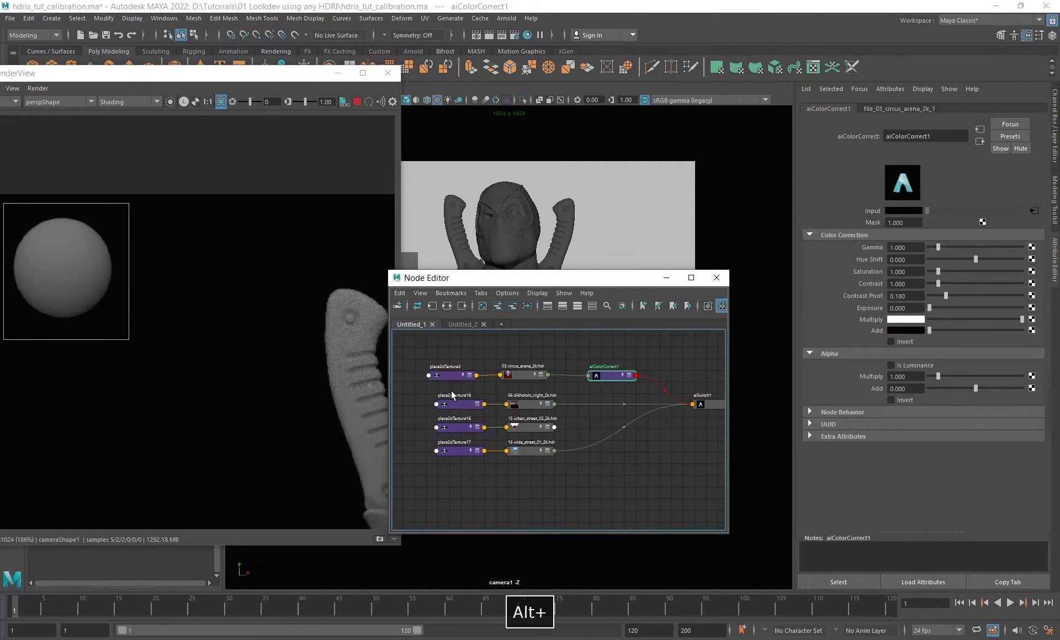
# Set the first Offset value of the circus arena's place2dTexture3 node to 0.5.
pyautogui.moveTo(455, 378); pyautogui.dragTo(456, 374)
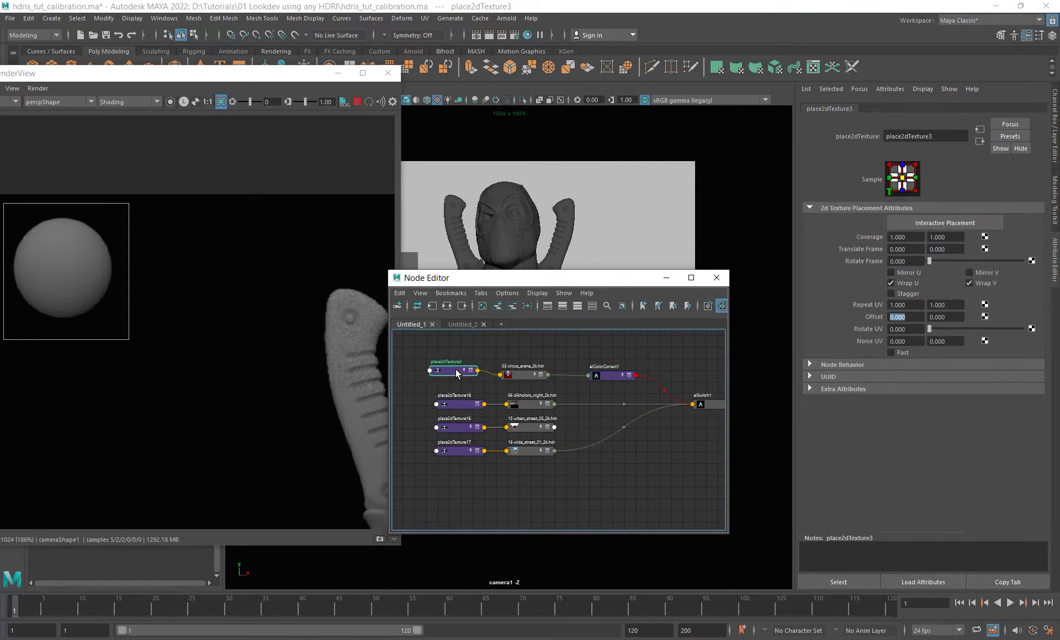
pyautogui.doubleClick(441, 371)
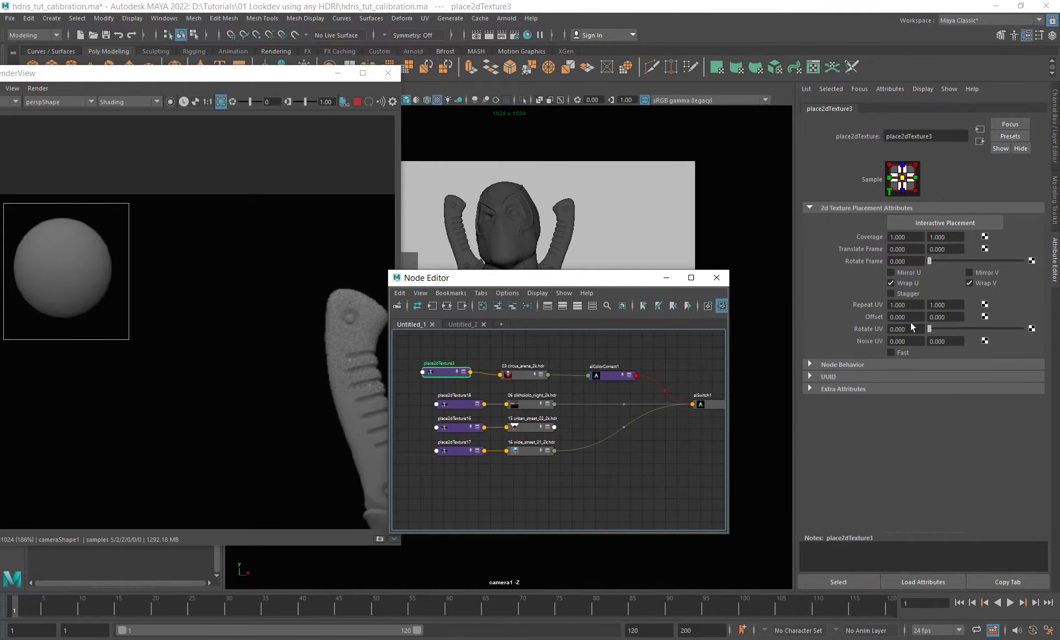
pyautogui.moveTo(917, 318); pyautogui.dragTo(749, 308)
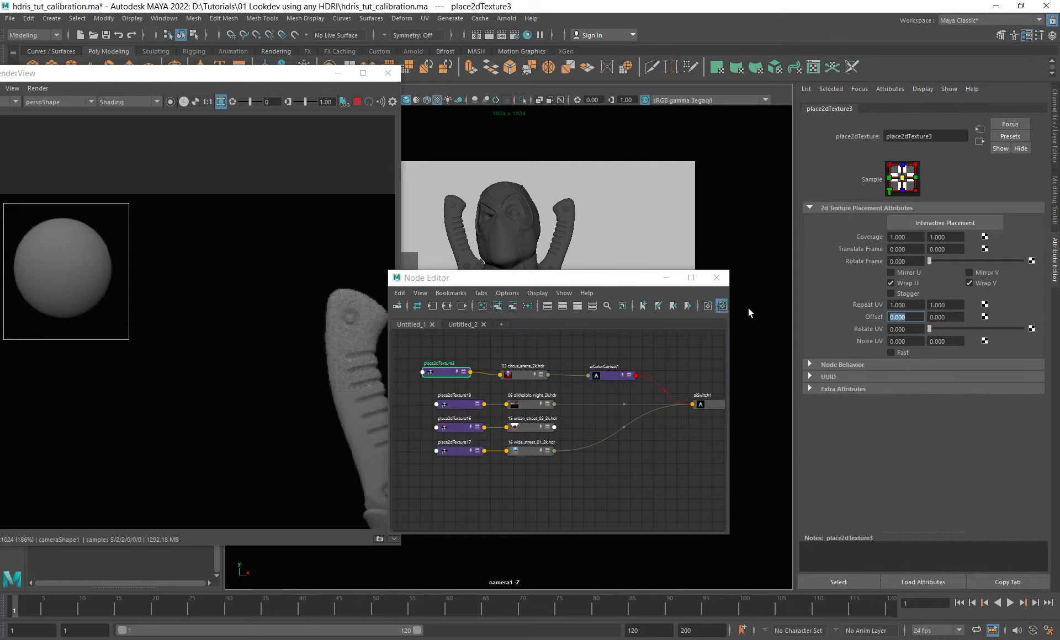
pyautogui.write('.5')
pyautogui.press('Return')
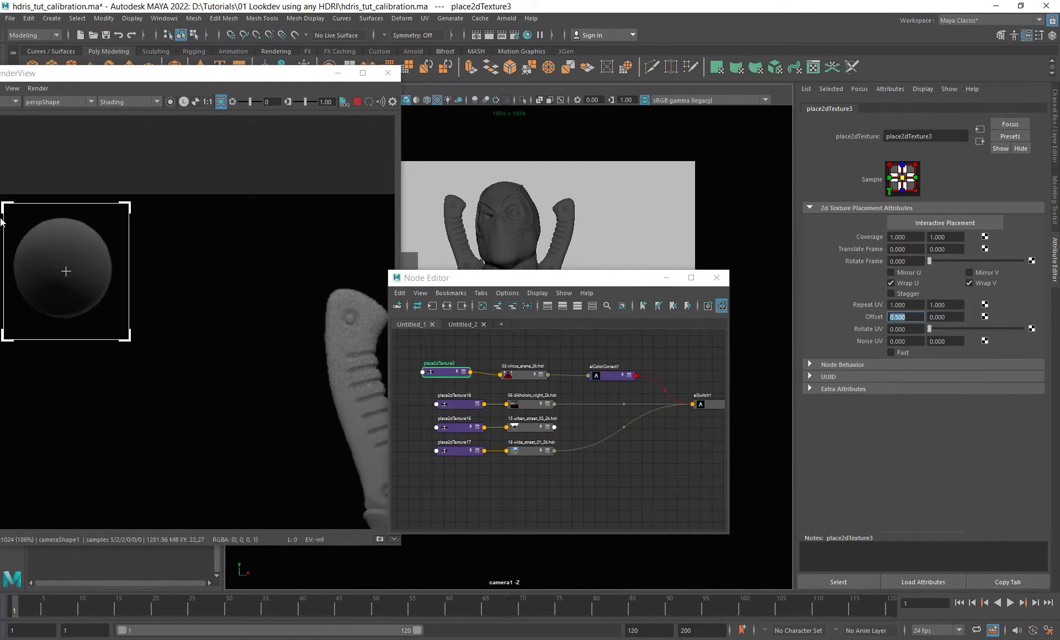
# Show the Beauty render in full colour and limit it to a crop region around the HDRI panorama card.
pyautogui.scroll(-3, 194, 289)
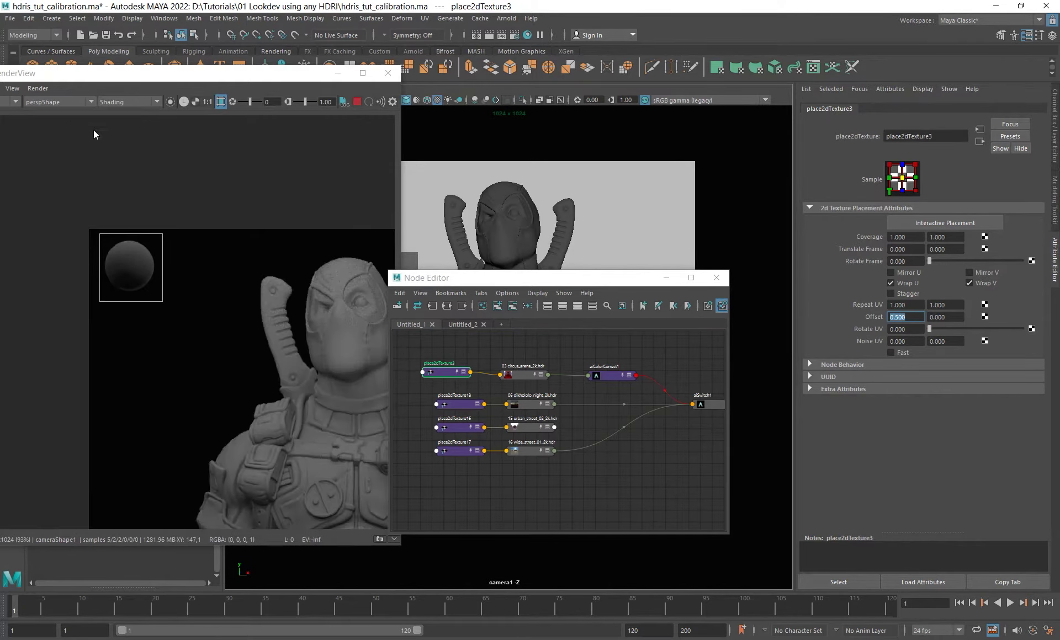
pyautogui.moveTo(104, 76); pyautogui.dragTo(175, 76)
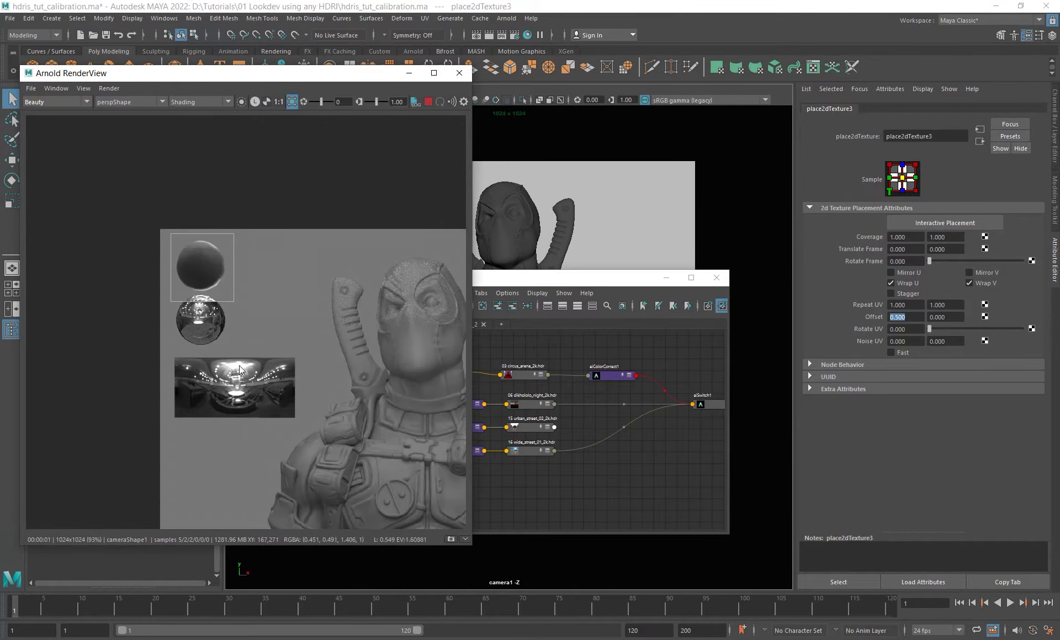
pyautogui.keyDown('shift'); pyautogui.moveTo(161, 351); pyautogui.dragTo(315, 428); pyautogui.keyUp('shift')
pyautogui.moveTo(348, 325); pyautogui.dragTo(320, 321)
pyautogui.press('l')
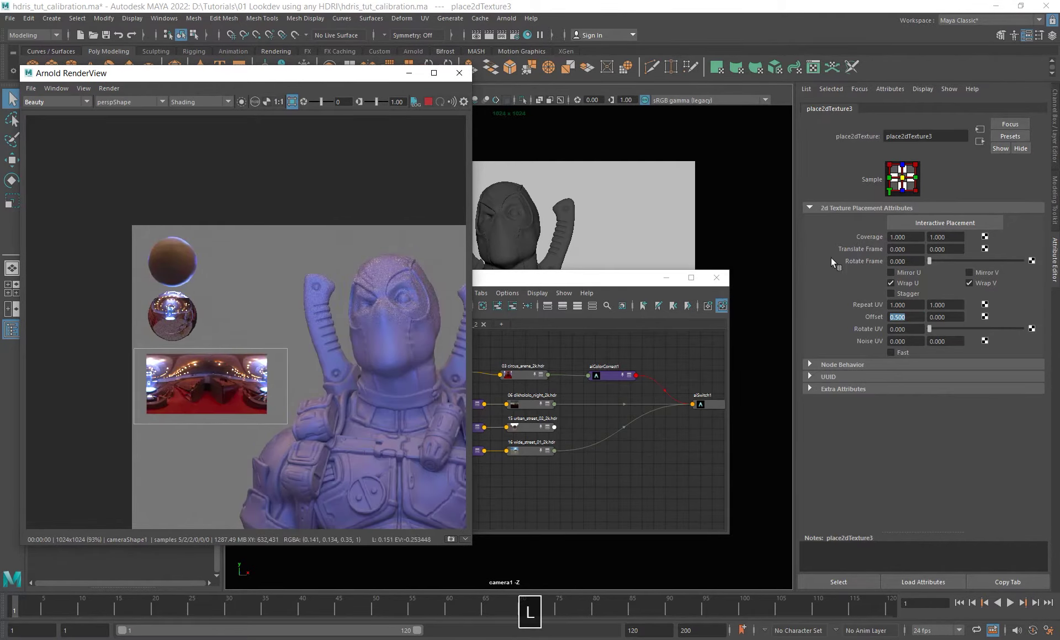
# Shift the circus arena's first Offset value, crop the render around the bust's head, and scrub the offset to 0.6.
pyautogui.moveTo(917, 317)
pyautogui.keyDown('ctrl'); pyautogui.mouseDown()
pyautogui.moveTo(886, 333)
pyautogui.moveTo(910, 326)
pyautogui.mouseUp(); pyautogui.keyUp('ctrl')
pyautogui.keyDown('shift'); pyautogui.moveTo(270, 238); pyautogui.dragTo(472, 403); pyautogui.keyUp('shift')
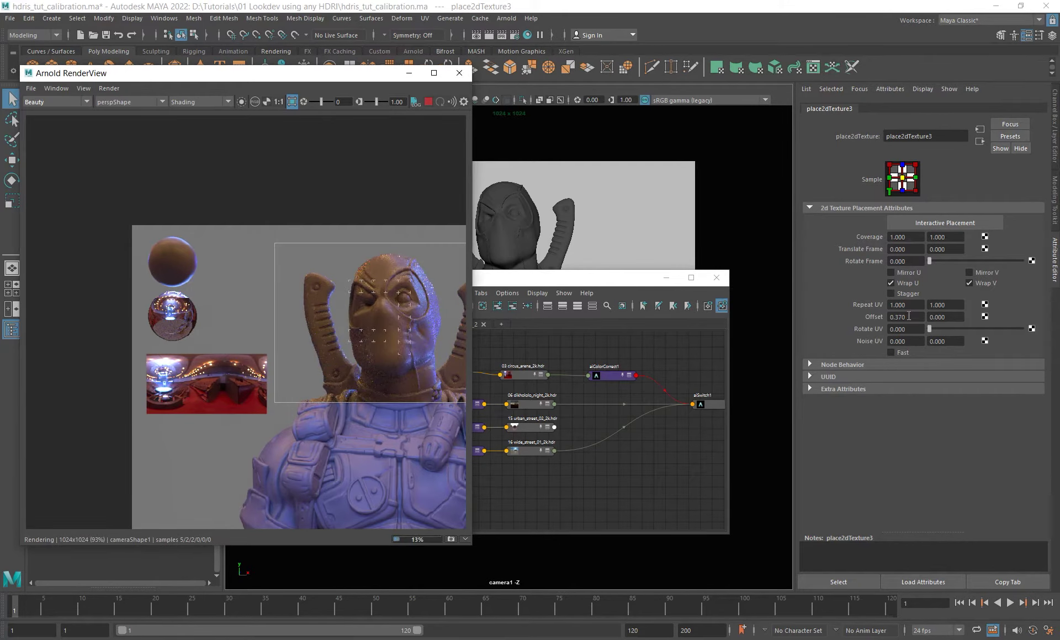
pyautogui.moveTo(909, 316)
pyautogui.keyDown('ctrl'); pyautogui.mouseDown()
pyautogui.moveTo(947, 310)
pyautogui.moveTo(912, 315)
pyautogui.mouseUp(); pyautogui.keyUp('ctrl')
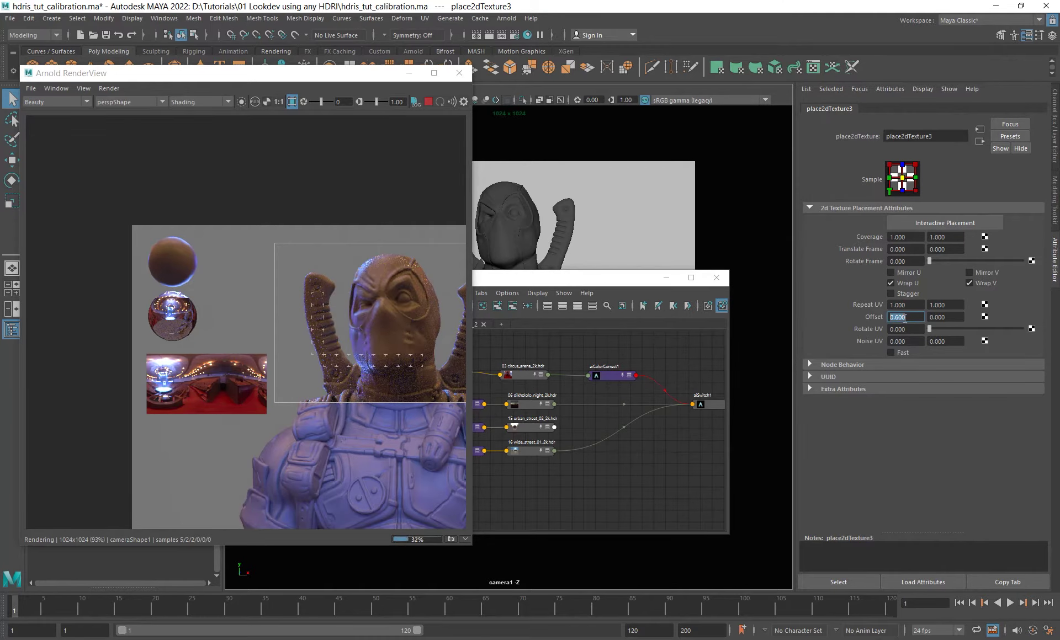
# Test the head's lighting with the circus arena's first Offset value at 0 and at 1.
pyautogui.write('0')
pyautogui.press('Return')
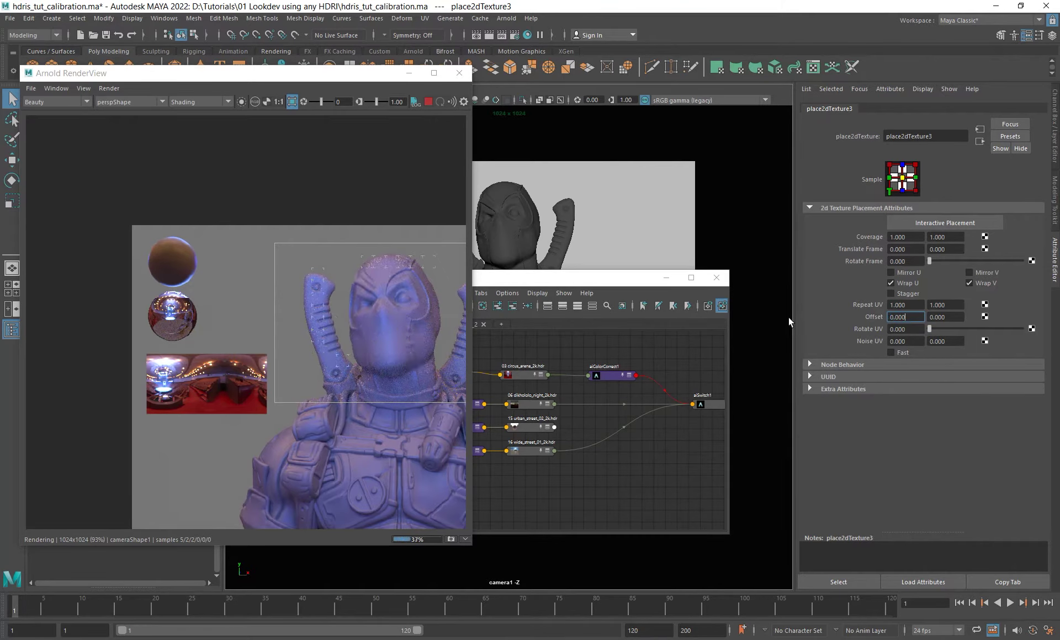
pyautogui.write('1')
pyautogui.press('Return')
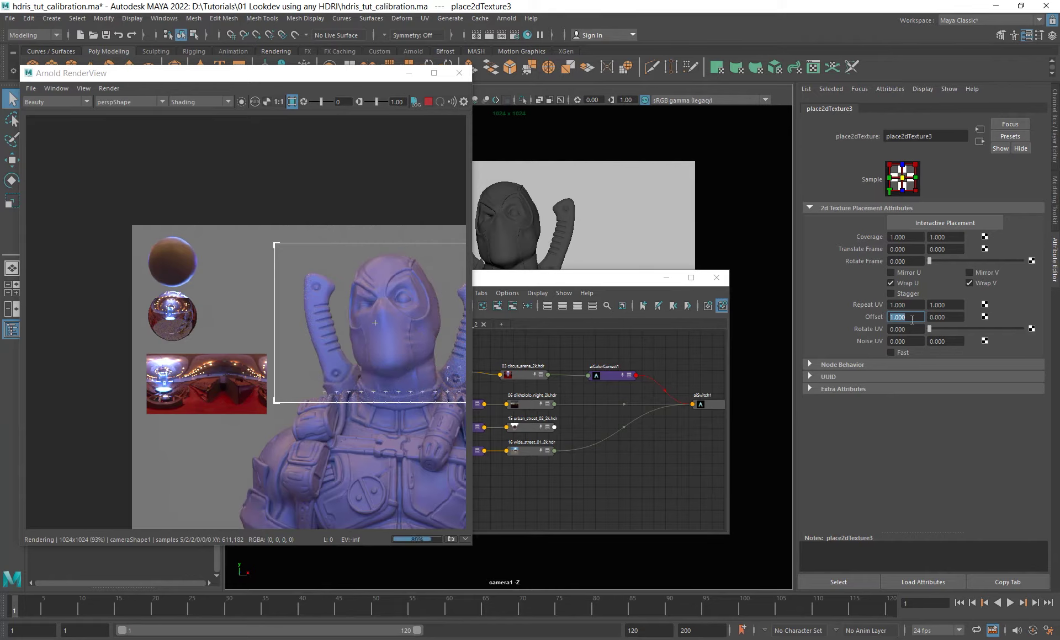
# Set the circus arena's first Offset value to 0.1 and check the lighting on the bust's head.
pyautogui.write('0.1')
pyautogui.press('Return')
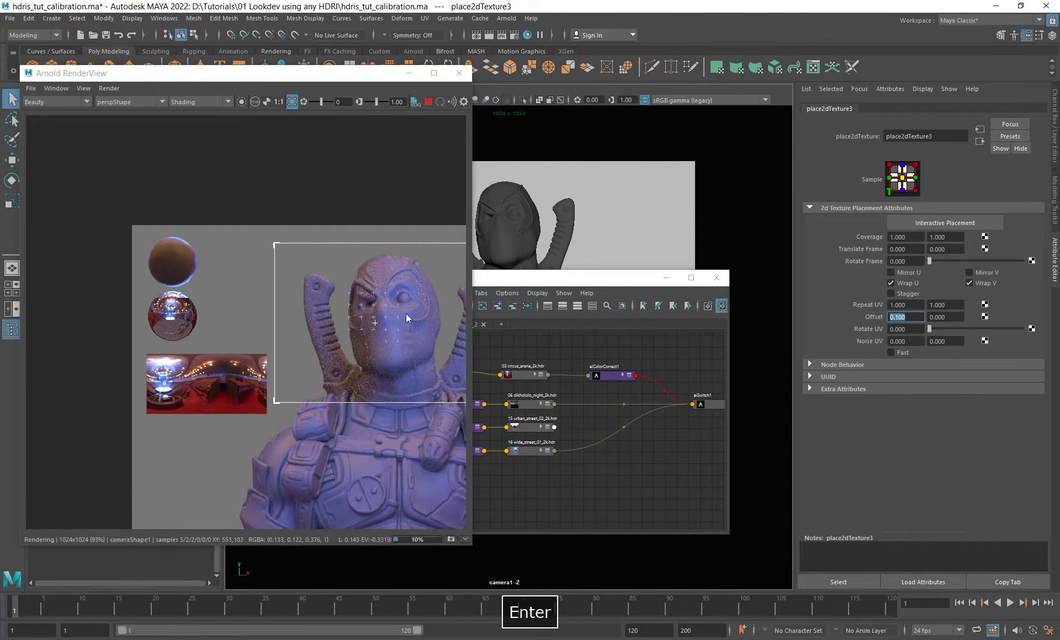
pyautogui.keyDown('alt'); pyautogui.moveTo(398, 369); pyautogui.dragTo(359, 362, button='middle'); pyautogui.keyUp('alt')
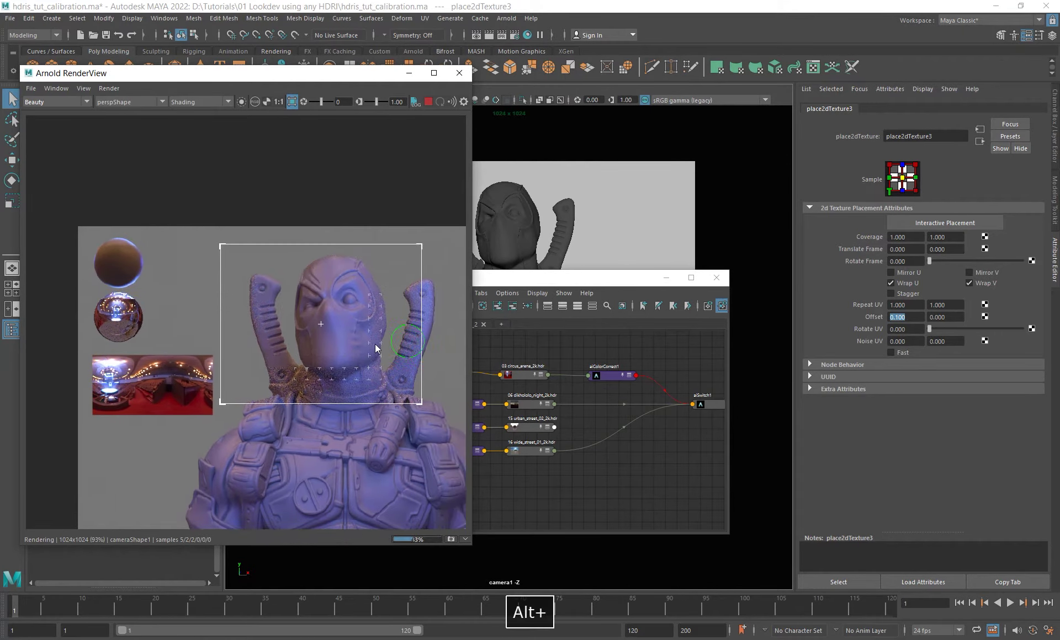
# Display the diffuse_direct AOV as luminance only to examine the direct lighting on the bust.
pyautogui.click(58, 102)
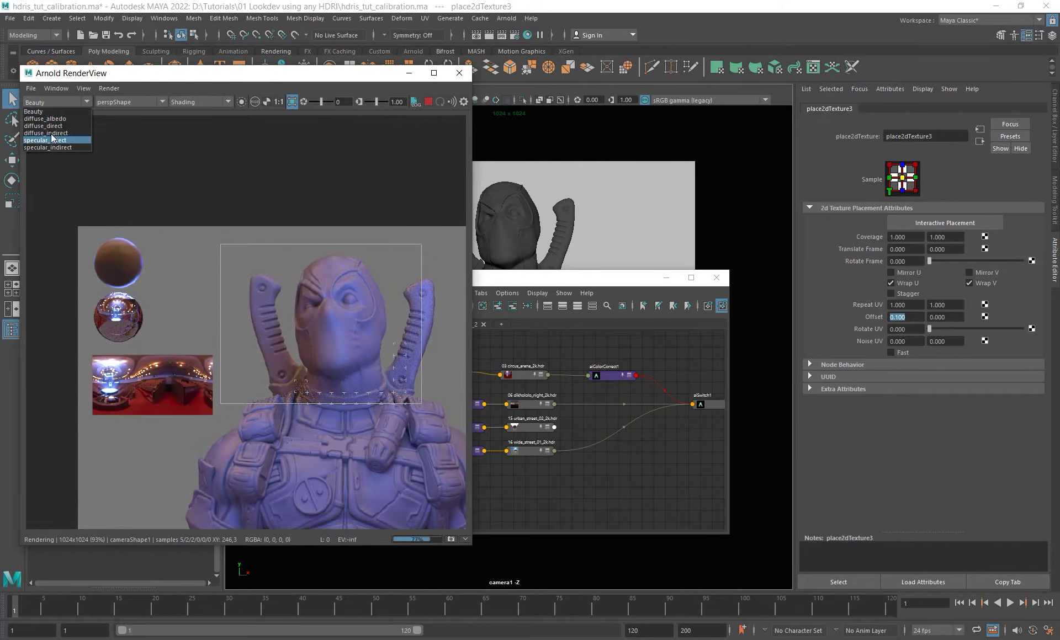
pyautogui.click(45, 126)
pyautogui.press('l')
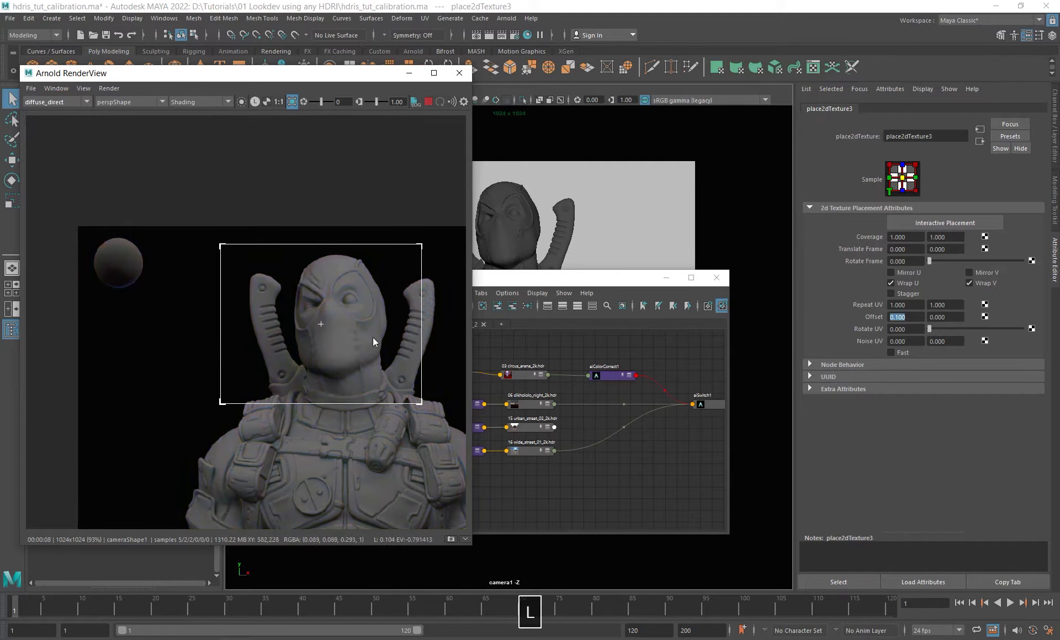
pyautogui.keyDown('alt'); pyautogui.moveTo(367, 315); pyautogui.dragTo(350, 310, button='middle'); pyautogui.keyUp('alt')
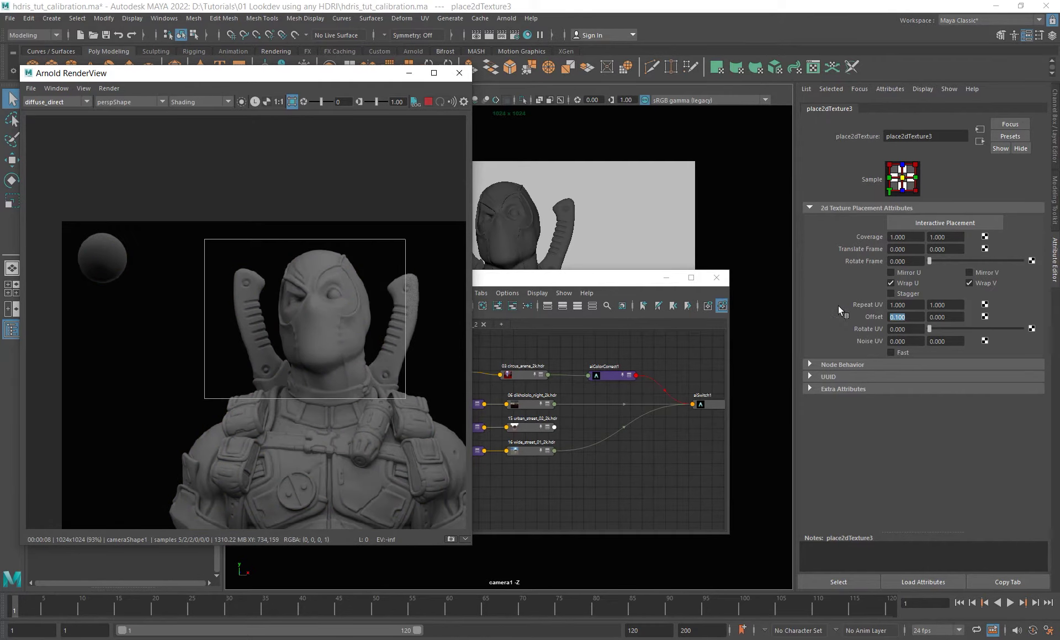
# Set the circus arena's first Offset value to 0 and crop the render around the grey ball.
pyautogui.write('0')
pyautogui.press('Return')
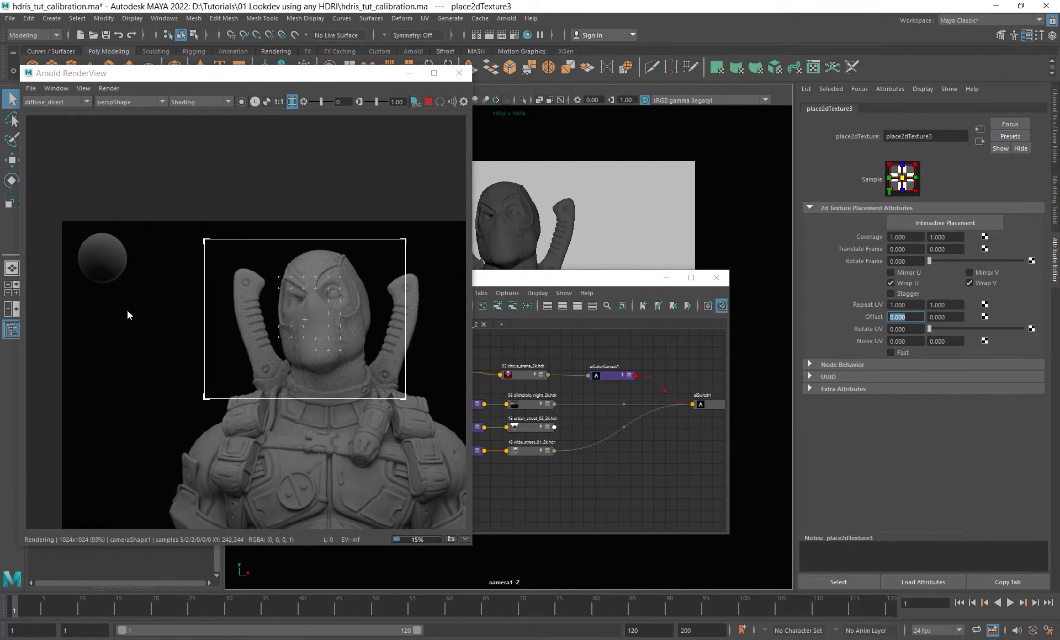
pyautogui.keyDown('shift'); pyautogui.moveTo(71, 229); pyautogui.dragTo(156, 299); pyautogui.keyUp('shift')
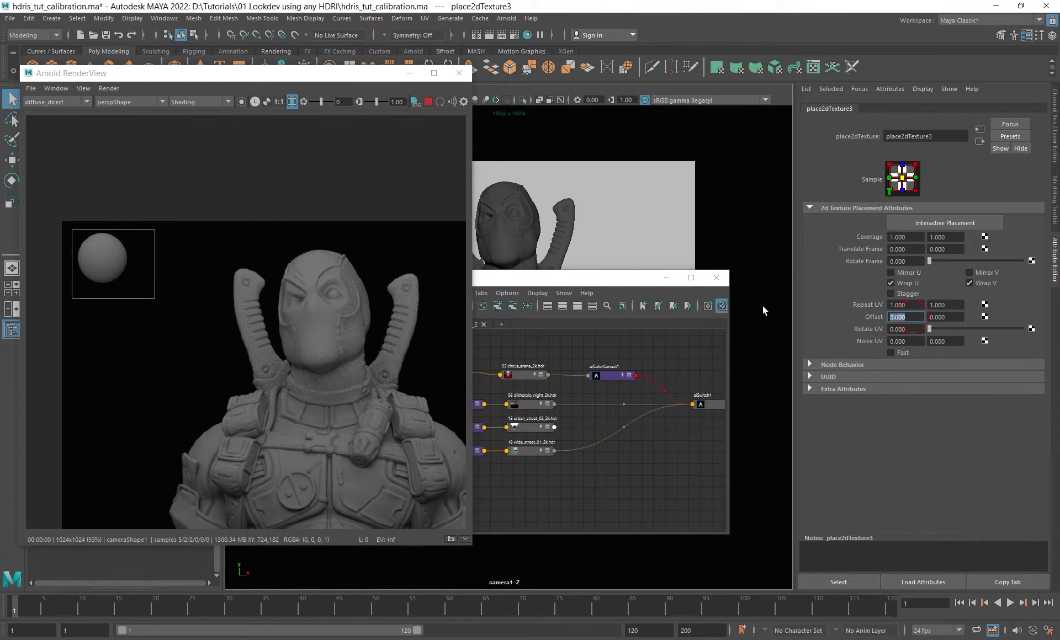
# Set the circus arena's first Offset value to 0.2 and check the grey ball's shading up close.
pyautogui.write('0.1')
pyautogui.press('Return')
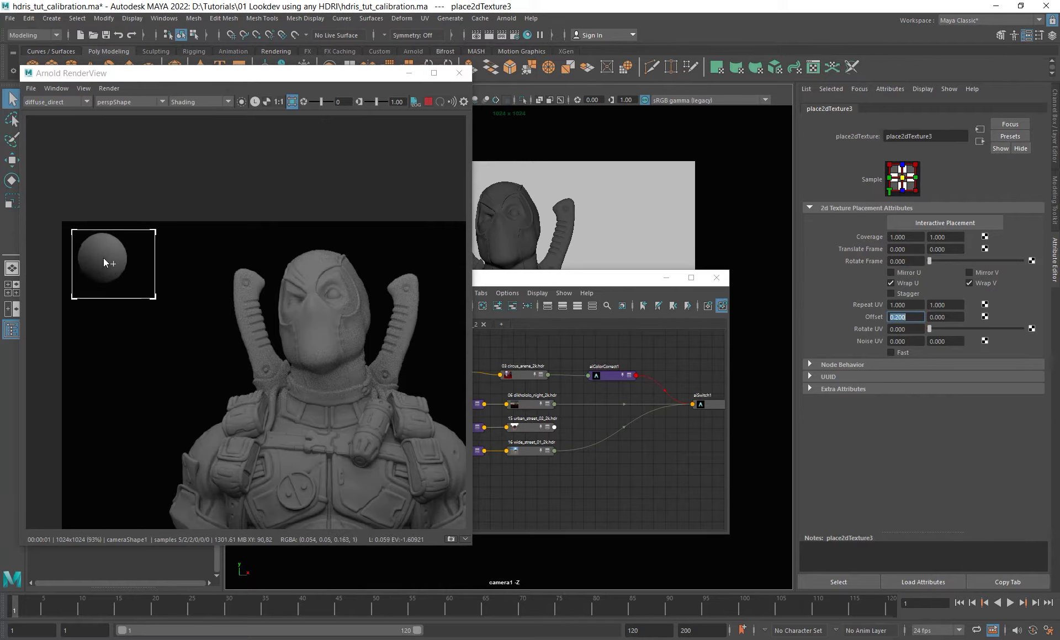
pyautogui.scroll(2, 112, 259)
pyautogui.keyDown('alt'); pyautogui.moveTo(115, 257); pyautogui.dragTo(177, 262, button='middle'); pyautogui.keyUp('alt')
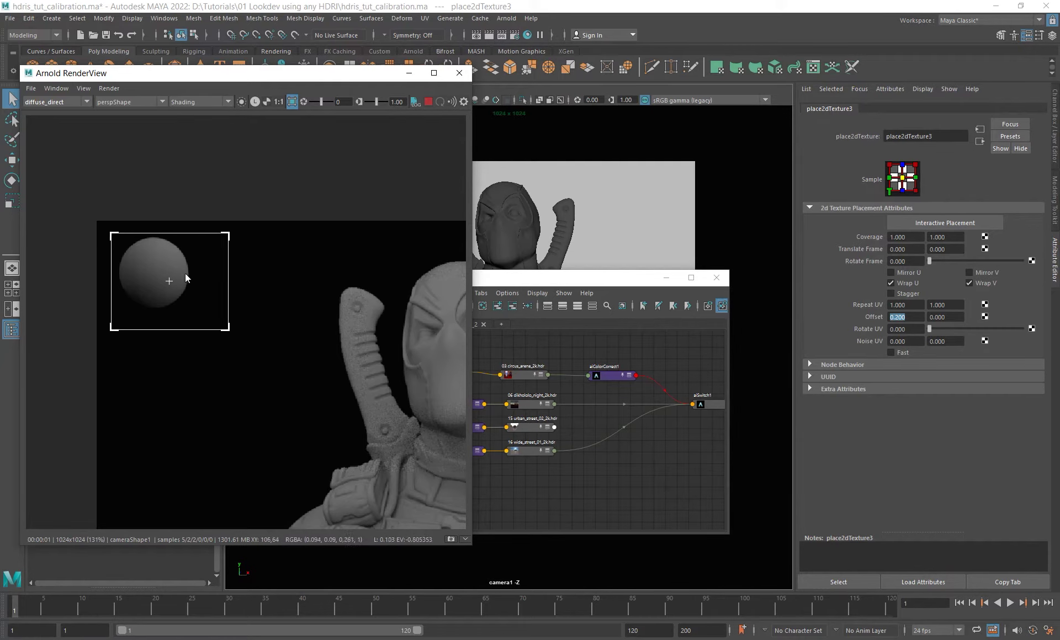
# Crop the render around the bust's head and upper torso and examine the direct diffuse lighting there.
pyautogui.scroll(-2, 244, 259)
pyautogui.keyDown('alt'); pyautogui.moveTo(289, 280); pyautogui.dragTo(236, 267, button='middle'); pyautogui.keyUp('alt')
pyautogui.keyDown('shift'); pyautogui.moveTo(228, 215); pyautogui.dragTo(482, 445); pyautogui.keyUp('shift')
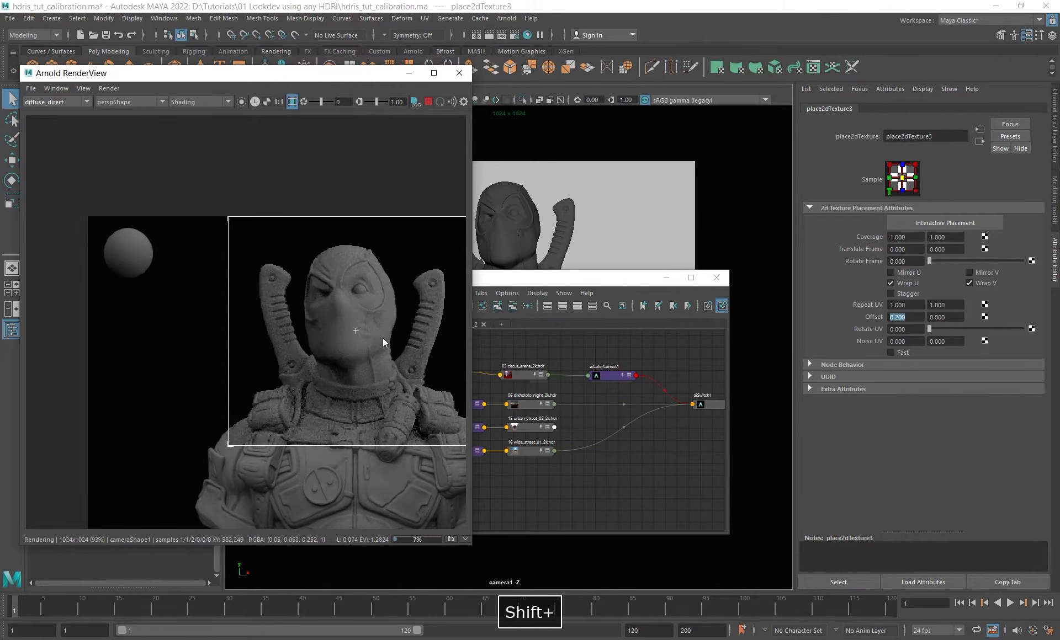
pyautogui.keyDown('alt'); pyautogui.moveTo(383, 338); pyautogui.dragTo(364, 326, button='middle'); pyautogui.keyUp('alt')
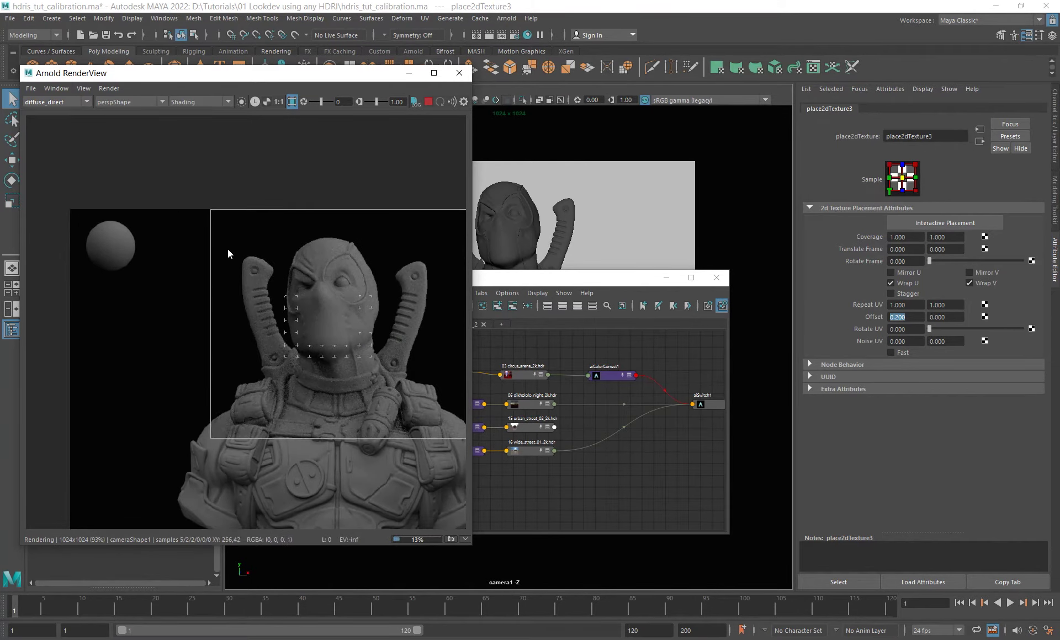
pyautogui.moveTo(293, 376)
pyautogui.keyDown('alt'); pyautogui.mouseDown(button='middle')
pyautogui.moveTo(275, 383)
pyautogui.moveTo(300, 375)
pyautogui.mouseUp(button='middle'); pyautogui.keyUp('alt')
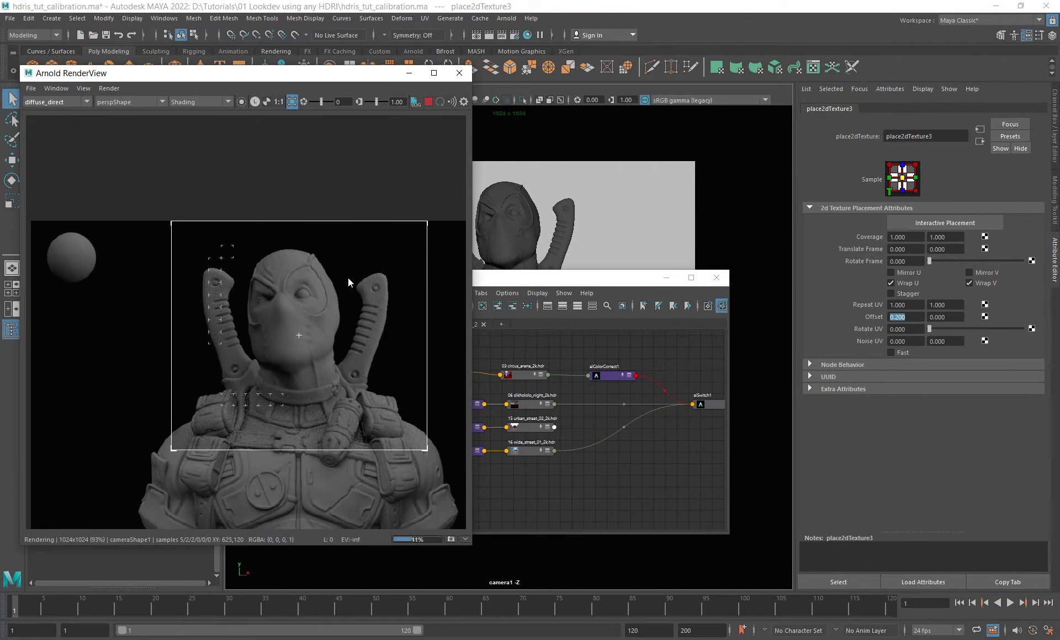
pyautogui.keyDown('alt'); pyautogui.moveTo(348, 277); pyautogui.dragTo(334, 270, button='middle'); pyautogui.keyUp('alt')
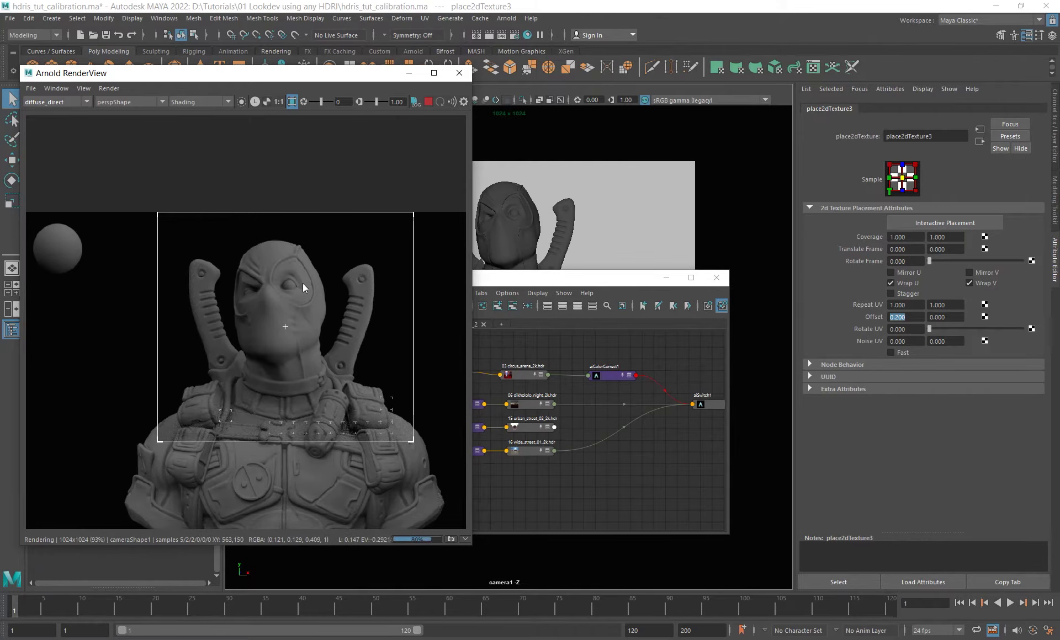
pyautogui.keyDown('alt'); pyautogui.moveTo(328, 331); pyautogui.dragTo(364, 350, button='middle'); pyautogui.keyUp('alt')
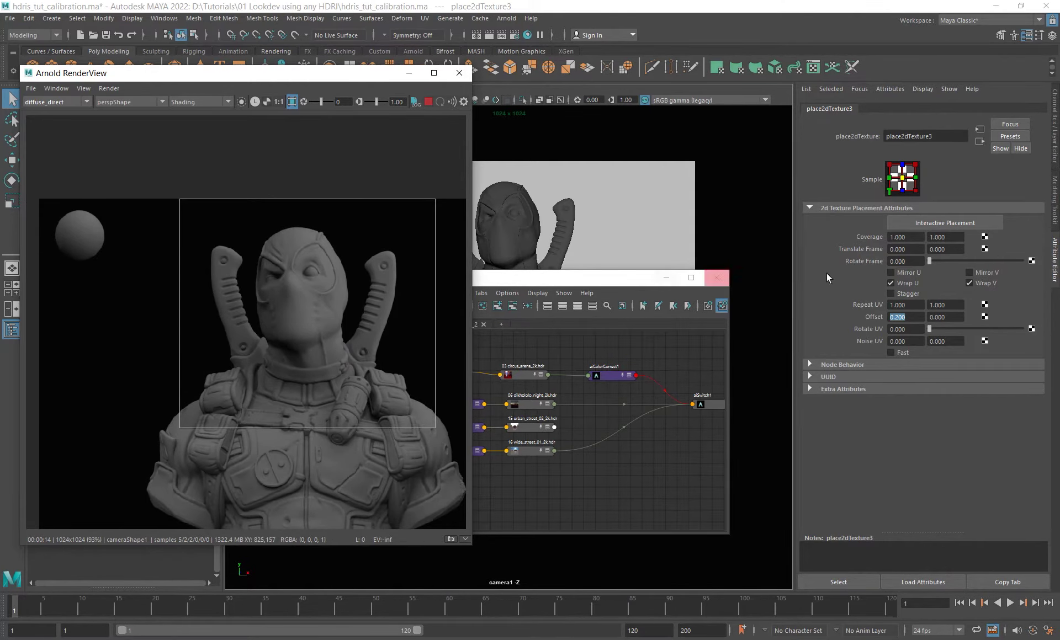
# Set the circus arena's first Offset value to 0.8.
pyautogui.moveTo(914, 317); pyautogui.dragTo(788, 312)
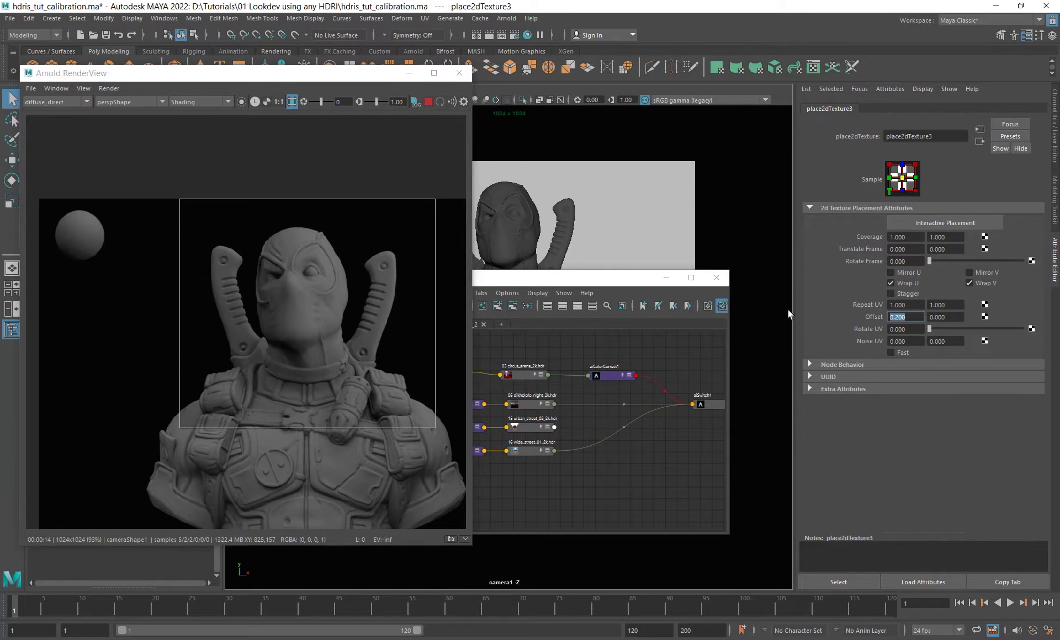
pyautogui.moveTo(923, 319); pyautogui.dragTo(804, 315)
pyautogui.write('8')
pyautogui.press('Return')
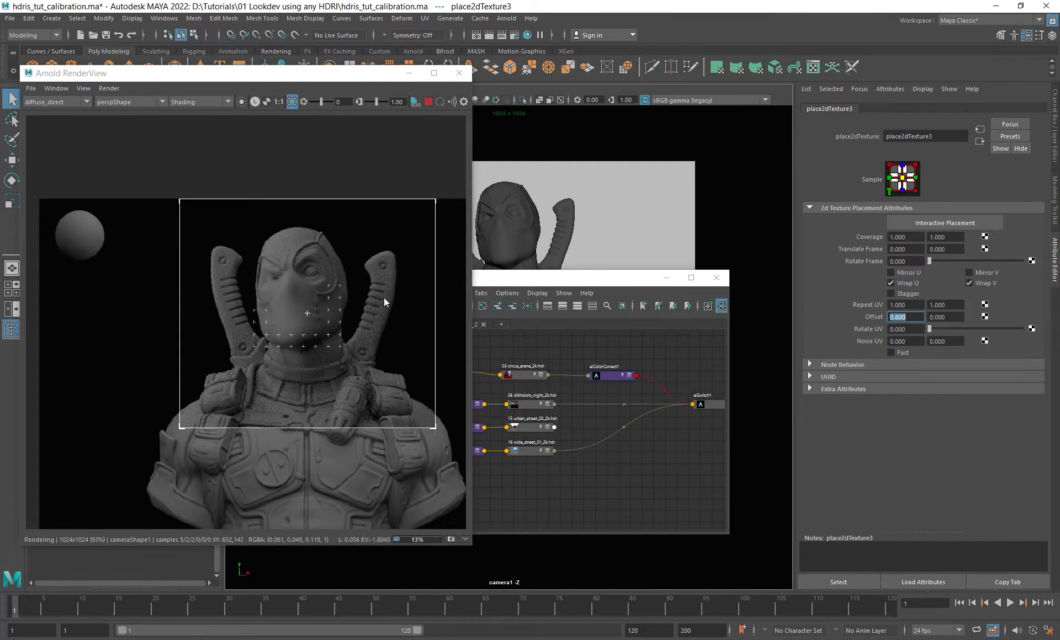
# Crop the render around the grey ball and examine its direct diffuse shading up close.
pyautogui.keyDown('alt'); pyautogui.moveTo(233, 347); pyautogui.dragTo(252, 347, button='middle'); pyautogui.keyUp('alt')
pyautogui.keyDown('shift'); pyautogui.moveTo(68, 203); pyautogui.dragTo(127, 275); pyautogui.keyUp('shift')
pyautogui.keyDown('shift'); pyautogui.moveTo(61, 192); pyautogui.dragTo(125, 271); pyautogui.keyUp('shift')
pyautogui.scroll(2, 94, 225)
pyautogui.keyDown('alt'); pyautogui.moveTo(94, 226); pyautogui.dragTo(128, 208, button='middle'); pyautogui.keyUp('alt')
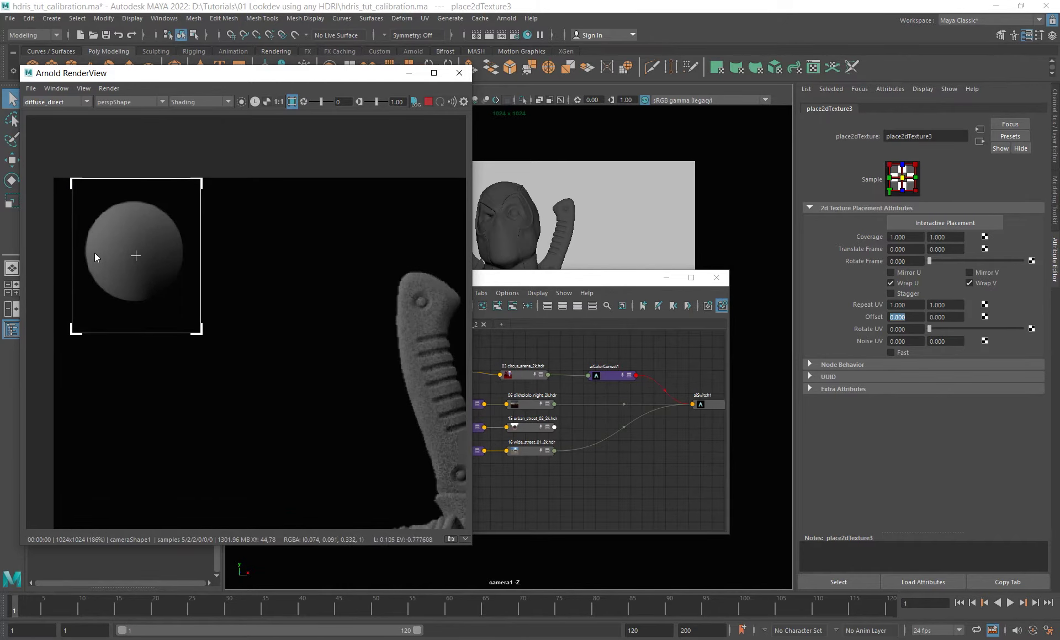
# Show the diffuse_albedo AOV and compare the grey ball's albedo with the Base Weight of grey_mtl.
pyautogui.click(51, 104)
pyautogui.click(53, 120)
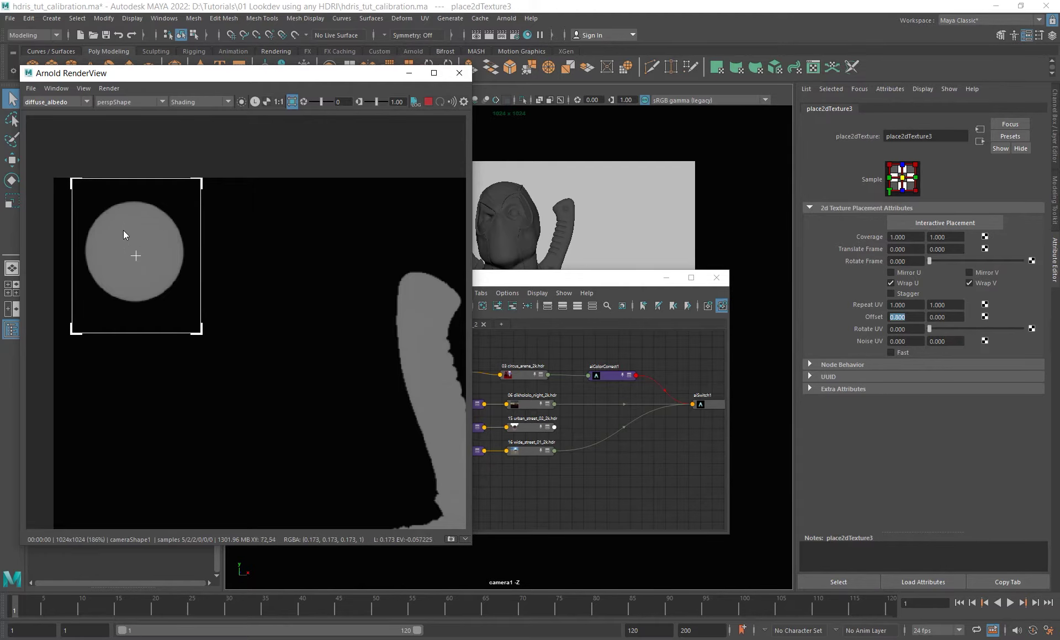
pyautogui.keyDown('alt'); pyautogui.moveTo(653, 445); pyautogui.dragTo(641, 458, button='middle'); pyautogui.keyUp('alt')
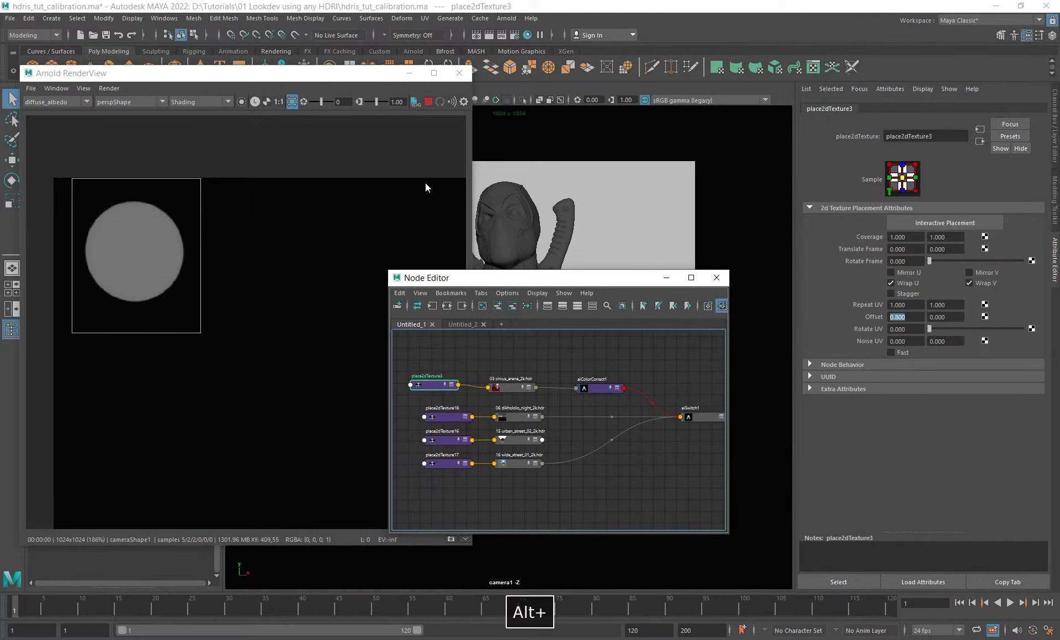
pyautogui.moveTo(334, 80); pyautogui.dragTo(379, 249)
pyautogui.click(346, 184)
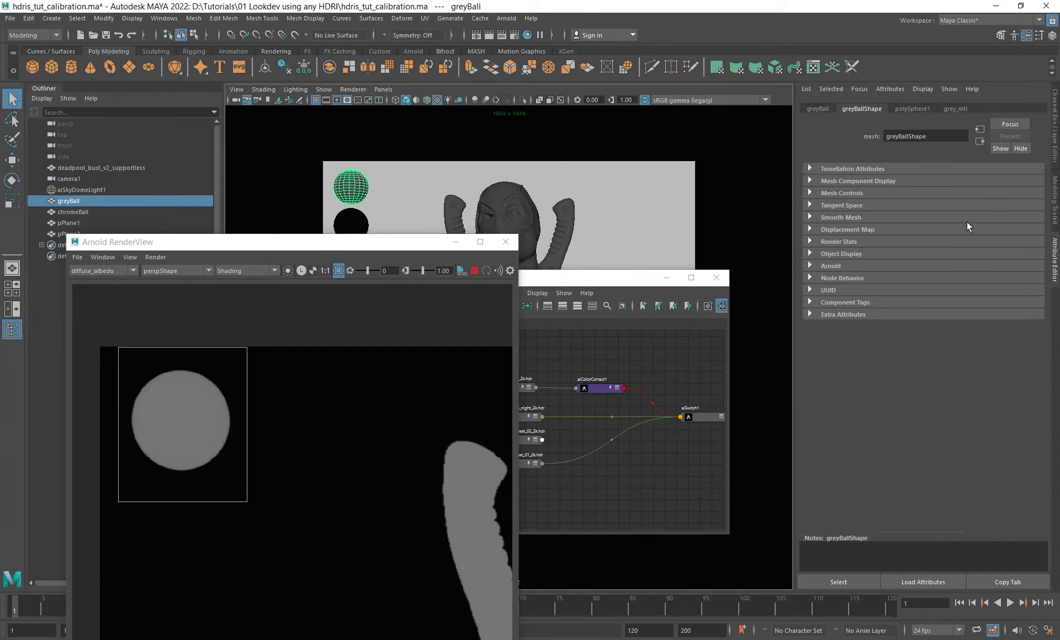
pyautogui.click(947, 109)
pyautogui.click(910, 238)
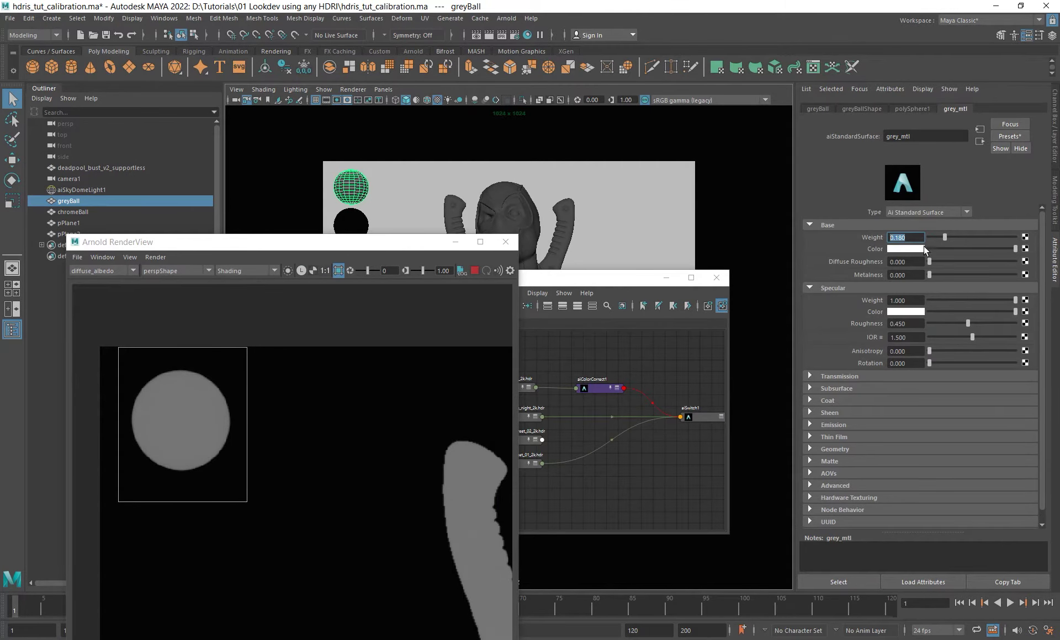
# Switch the render back to the diffuse_direct AOV and examine the grey ball's brightest area.
pyautogui.moveTo(311, 252); pyautogui.dragTo(277, 142)
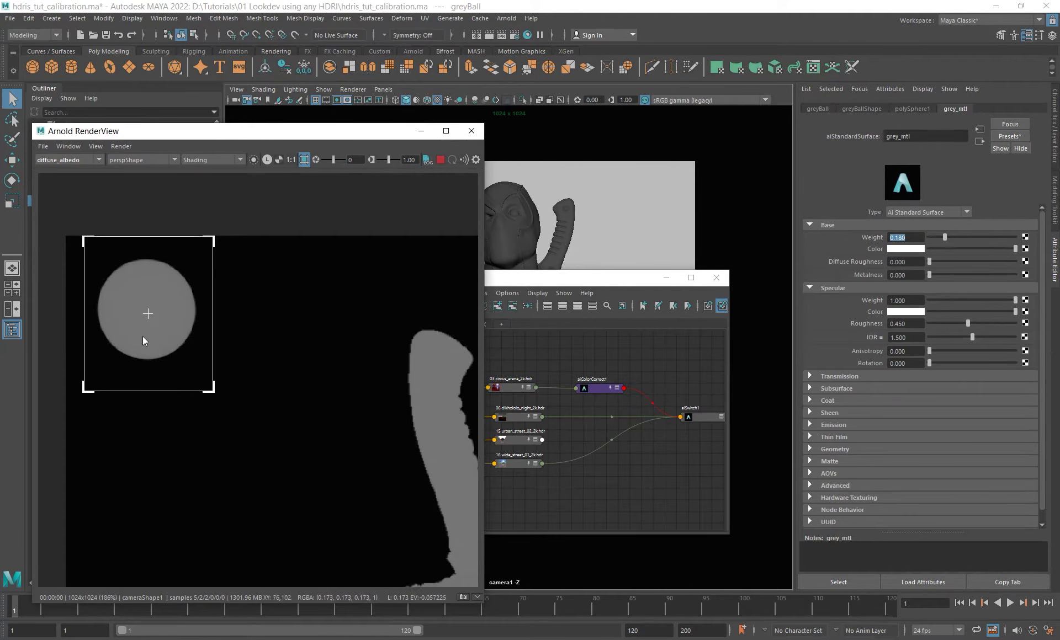
pyautogui.click(74, 160)
pyautogui.click(61, 184)
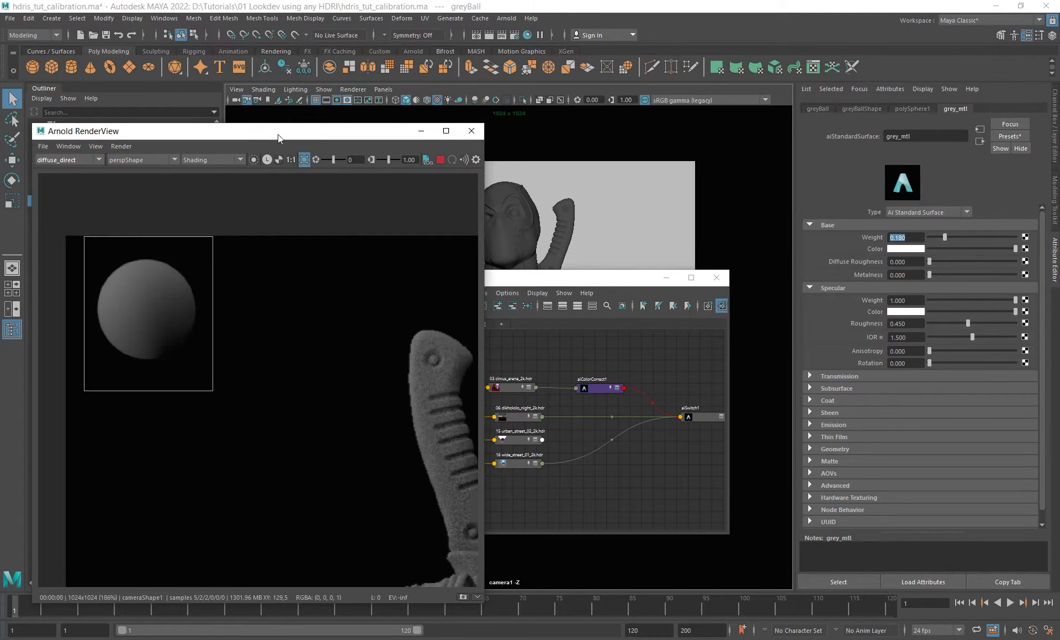
pyautogui.moveTo(273, 134); pyautogui.dragTo(282, 97)
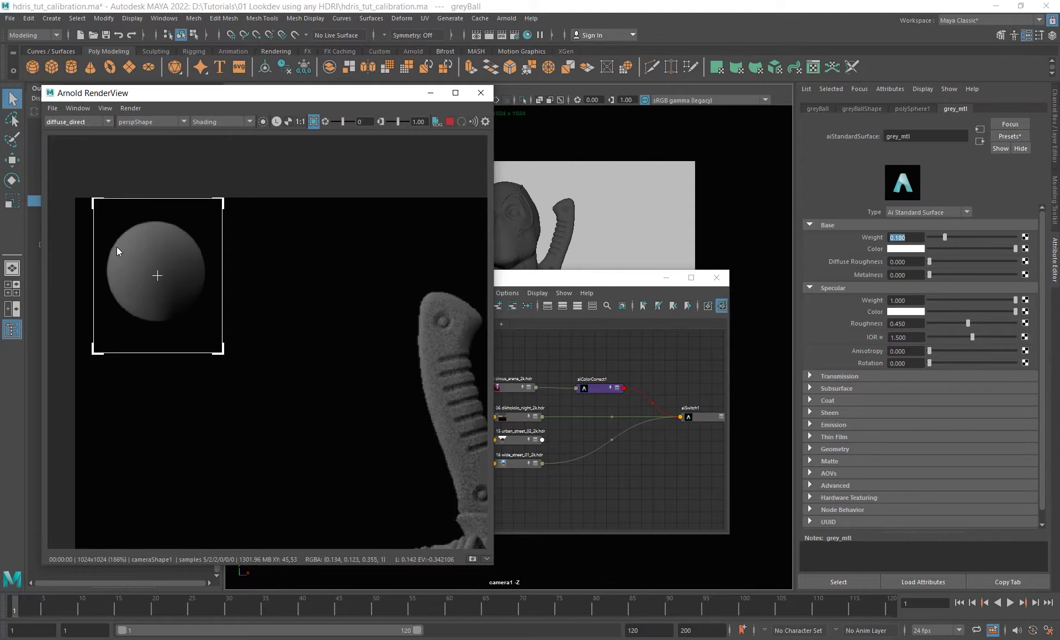
# Set the Base Weight of grey_mtl to 0.5 to test its effect on the grey ball.
pyautogui.moveTo(908, 238); pyautogui.dragTo(854, 230)
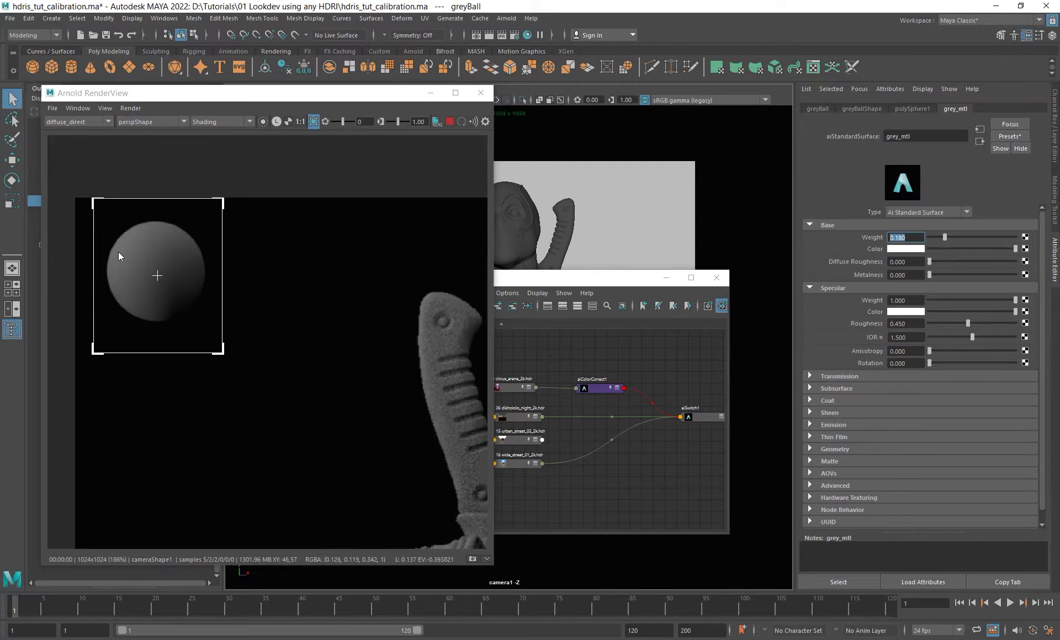
pyautogui.moveTo(914, 238); pyautogui.dragTo(789, 229)
pyautogui.write('0.5')
pyautogui.press('Return')
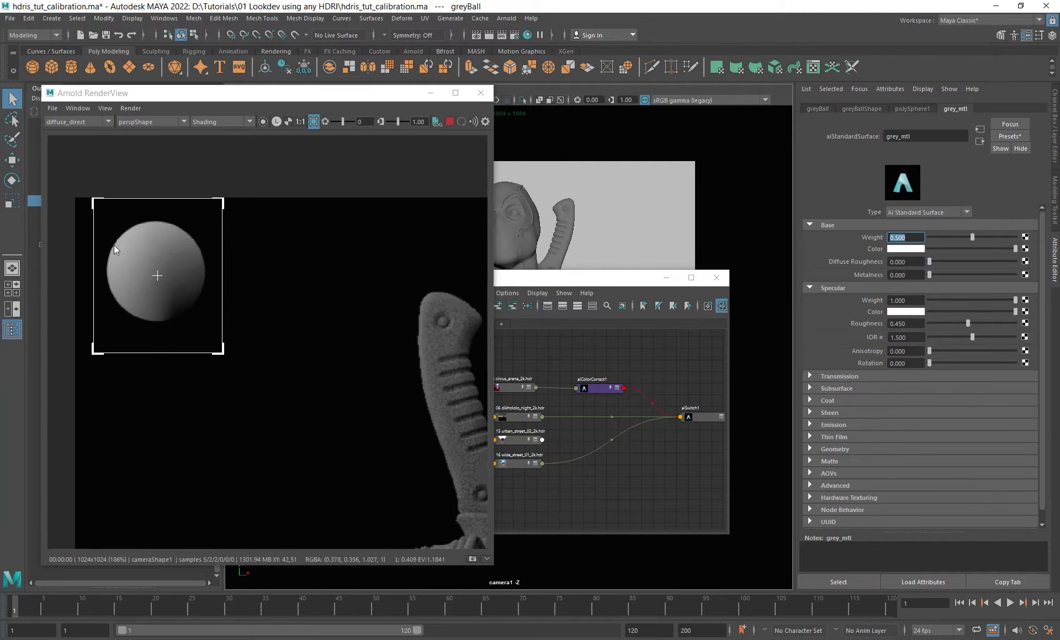
# Compare the grey ball's values in the diffuse_albedo and diffuse_direct AOVs.
pyautogui.click(86, 123)
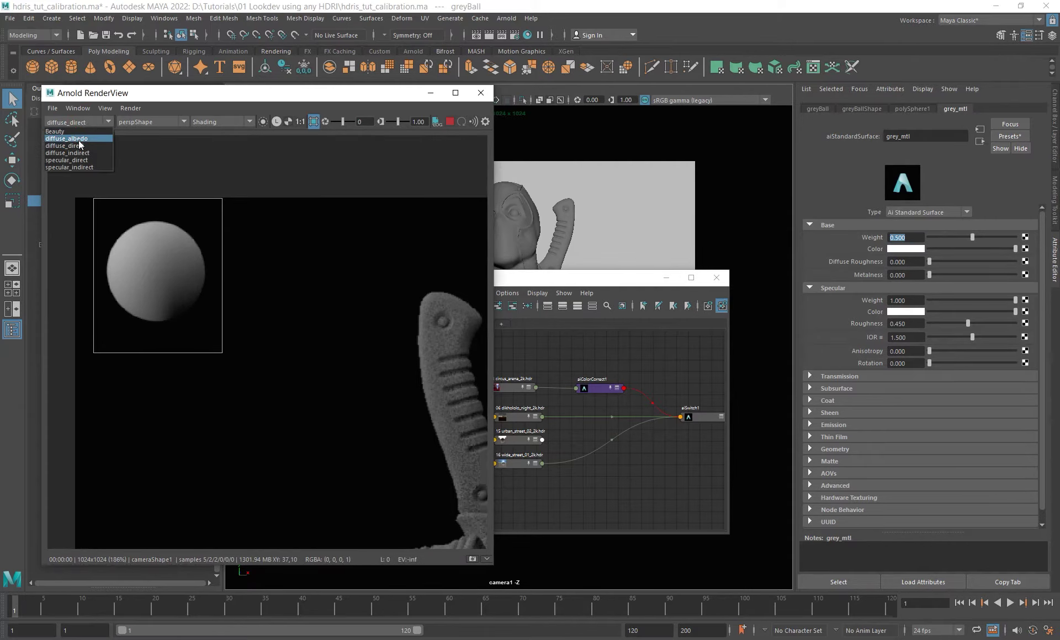
pyautogui.click(80, 139)
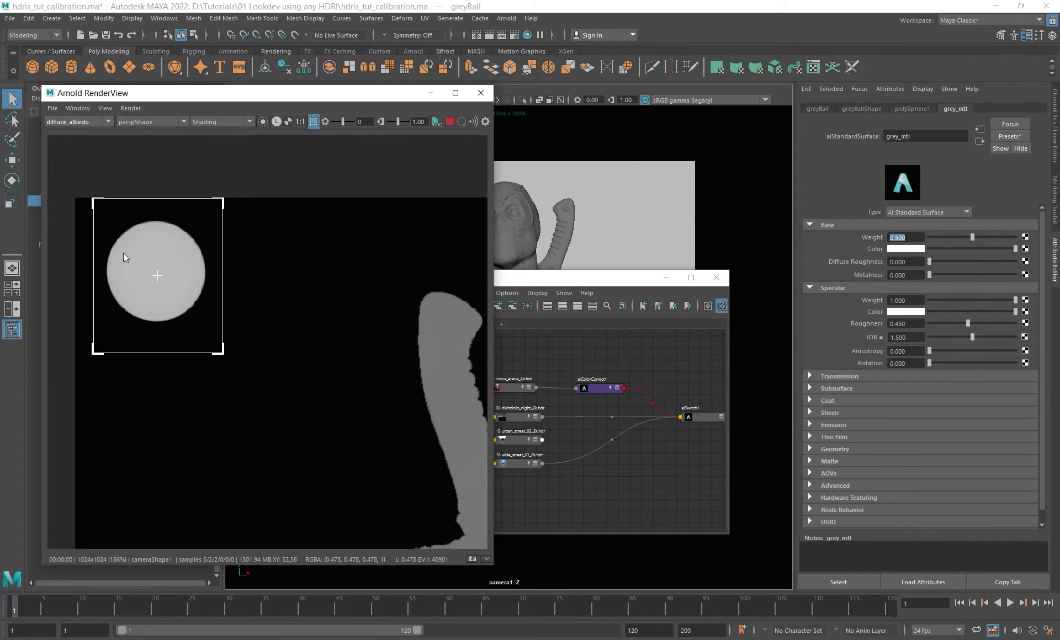
pyautogui.click(83, 124)
pyautogui.click(76, 146)
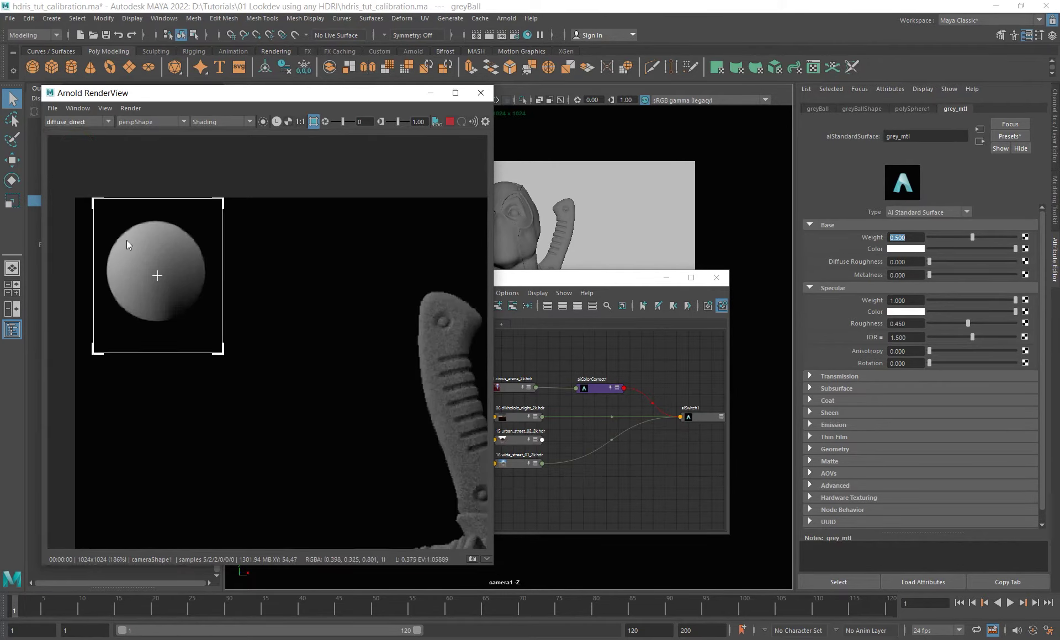
# Set the Base Weight of grey_mtl back to 0.18.
pyautogui.moveTo(913, 238); pyautogui.dragTo(848, 234)
pyautogui.write('0.18')
pyautogui.press('Return')
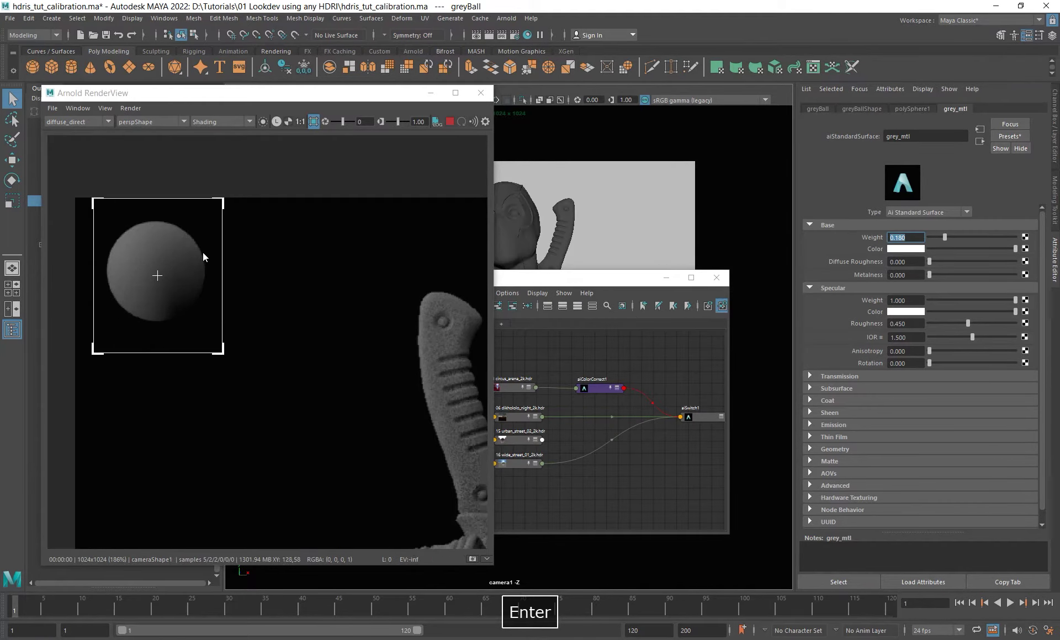
# Show the Exposure setting of aiColorCorrect1 beside the grey ball's diffuse_direct render.
pyautogui.keyDown('alt'); pyautogui.moveTo(630, 362); pyautogui.dragTo(618, 350, button='middle'); pyautogui.keyUp('alt')
pyautogui.click(590, 386)
pyautogui.moveTo(915, 308); pyautogui.dragTo(840, 308)
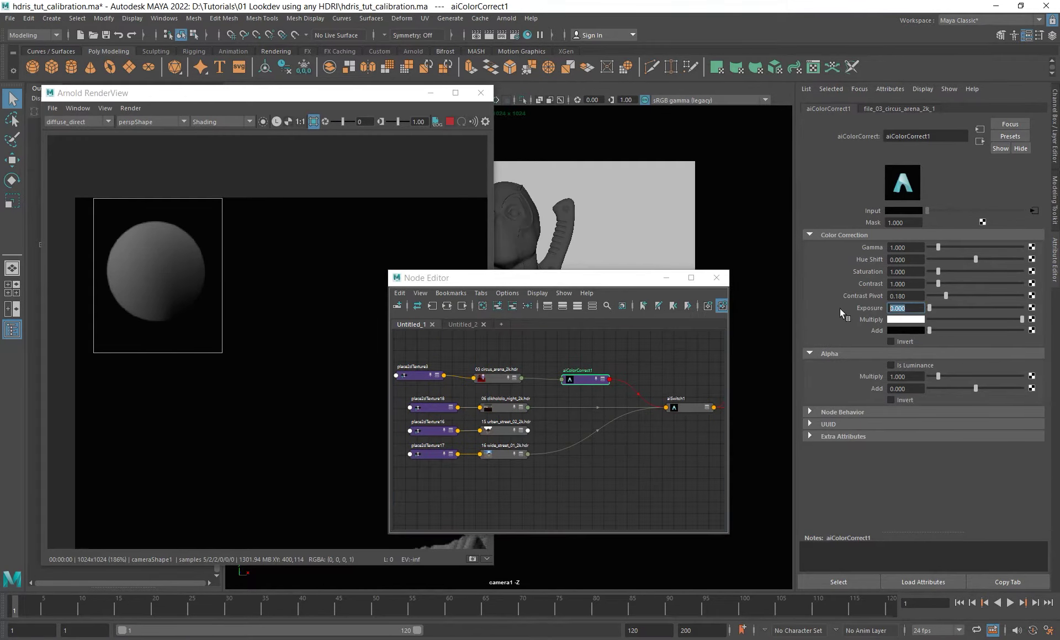
pyautogui.moveTo(254, 93); pyautogui.dragTo(261, 92)
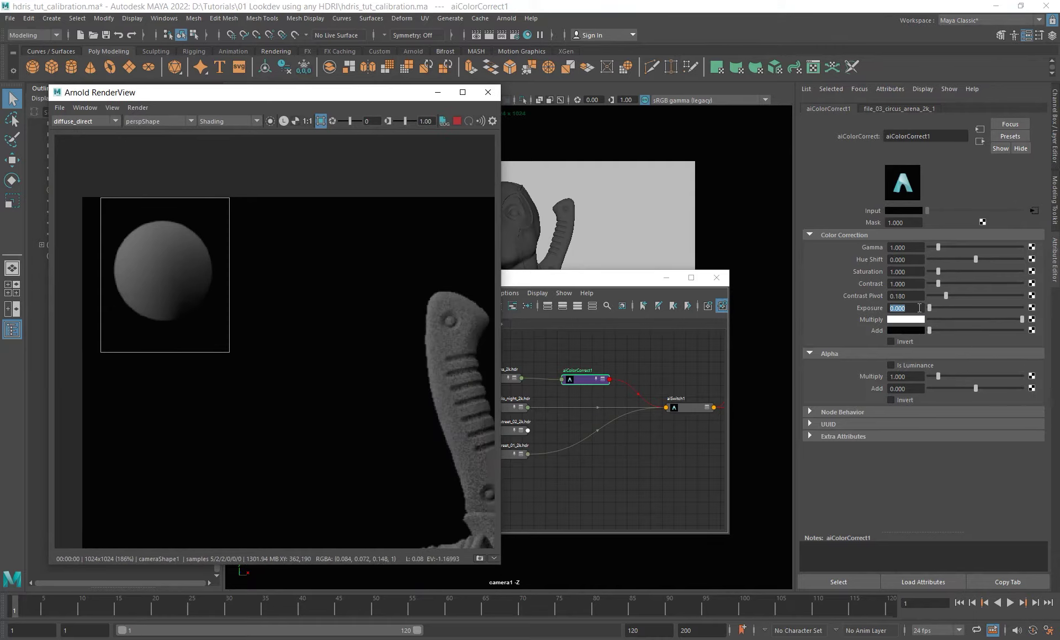
pyautogui.moveTo(918, 307); pyautogui.dragTo(833, 307)
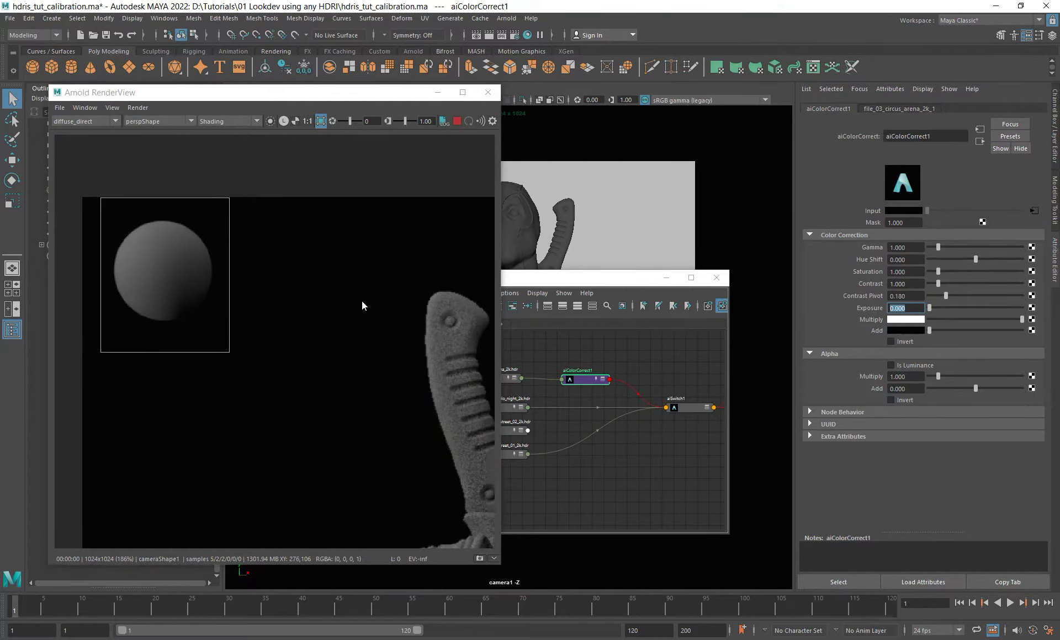
pyautogui.keyDown('alt'); pyautogui.moveTo(280, 272); pyautogui.dragTo(275, 269, button='middle'); pyautogui.keyUp('alt')
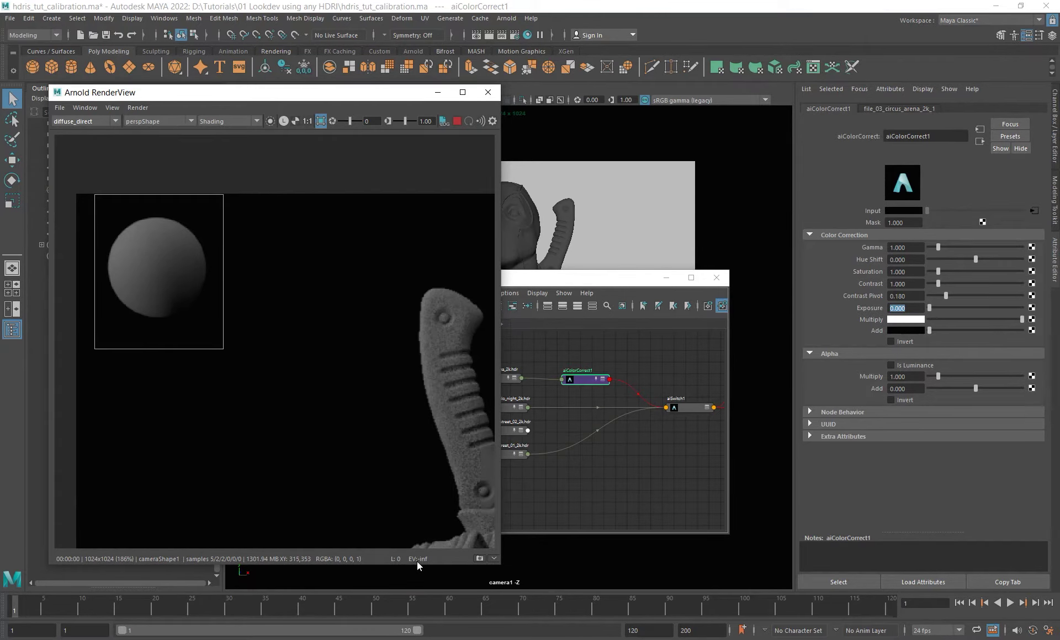
# Set the grey ball's grey_mtl Base Weight to 0.184 while viewing the diffuse_albedo AOV.
pyautogui.click(85, 122)
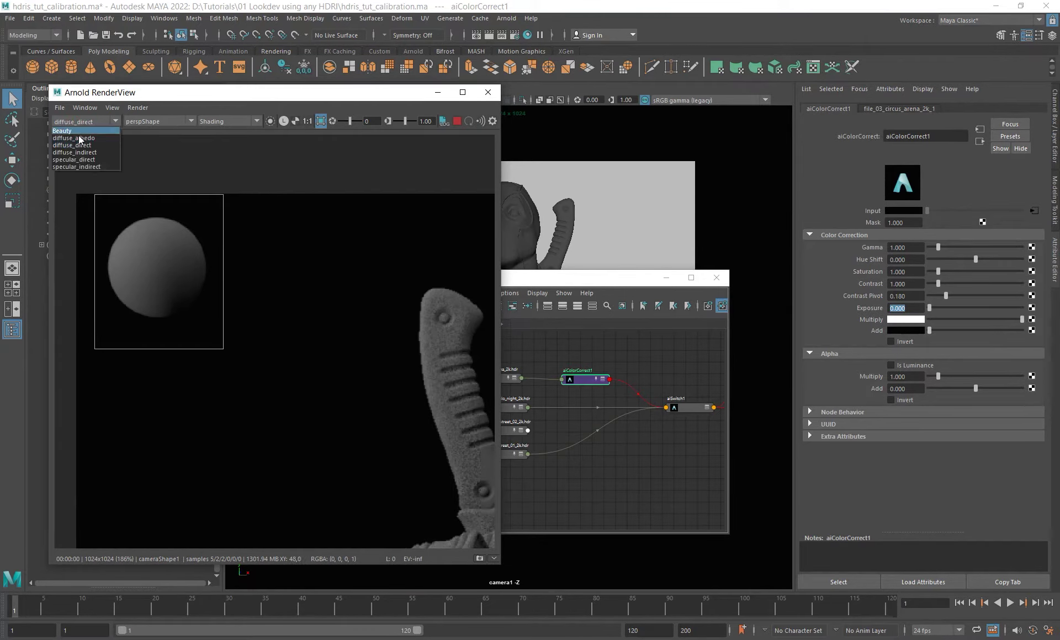
pyautogui.click(83, 127)
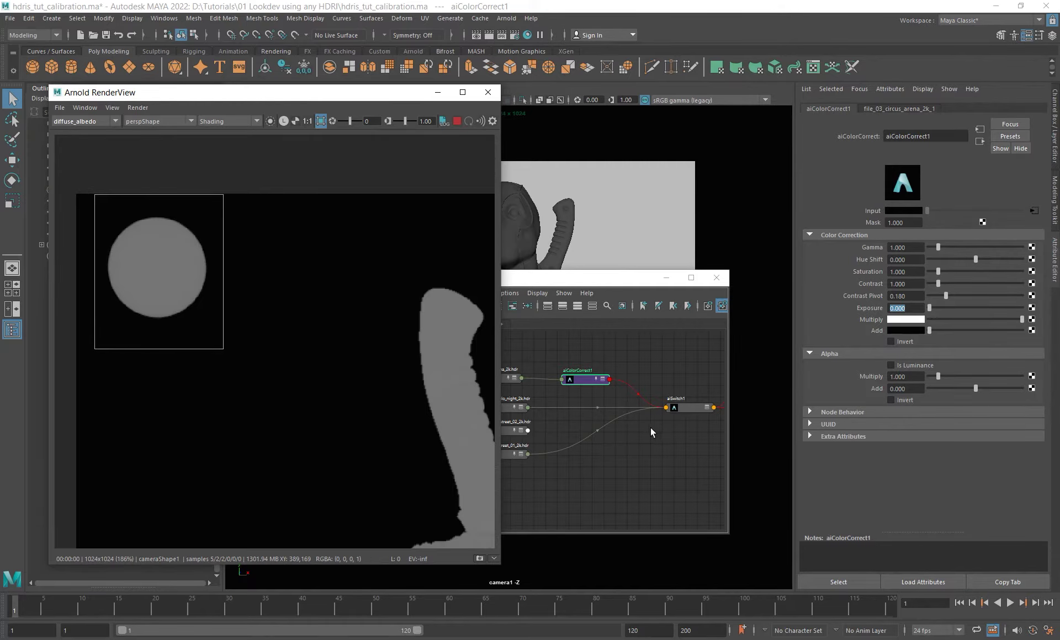
pyautogui.keyDown('alt'); pyautogui.moveTo(641, 440); pyautogui.dragTo(647, 444, button='middle'); pyautogui.keyUp('alt')
pyautogui.click(187, 234)
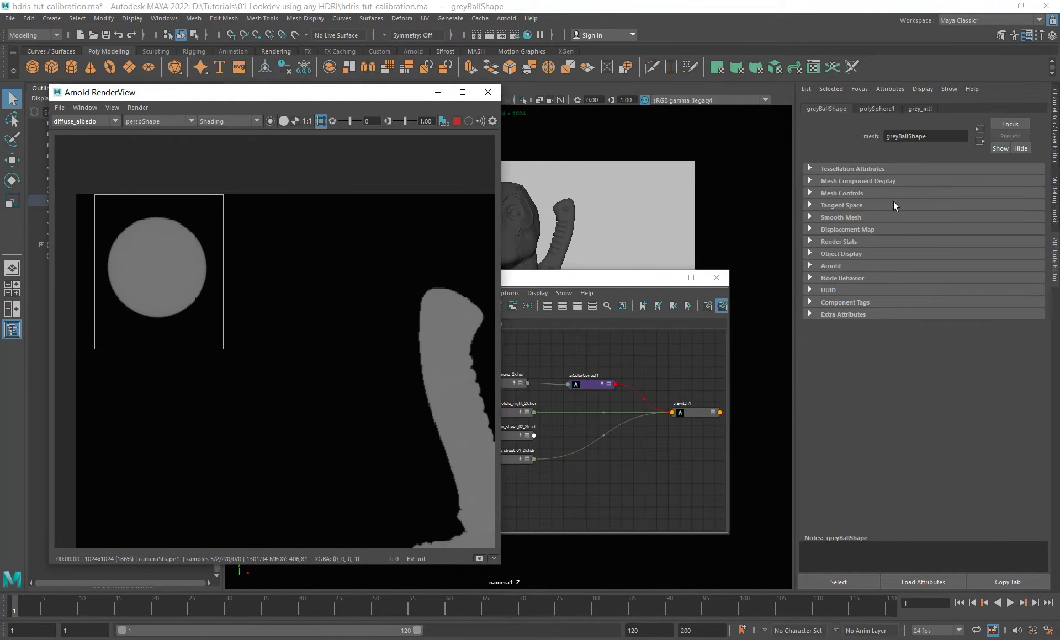
pyautogui.click(921, 109)
pyautogui.click(901, 237)
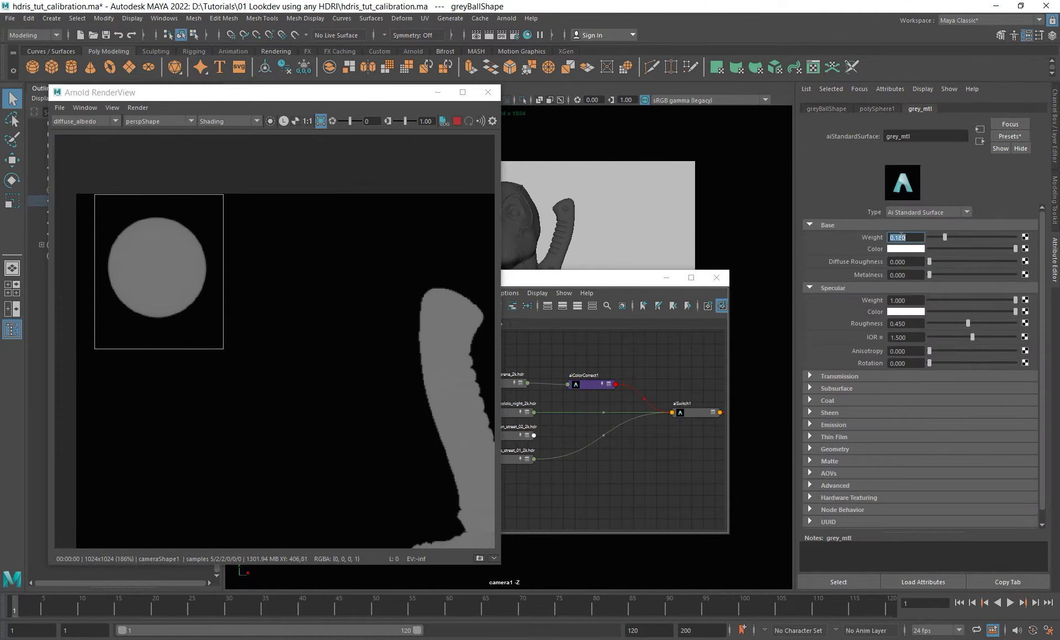
pyautogui.moveTo(900, 237); pyautogui.dragTo(912, 236)
pyautogui.write('84')
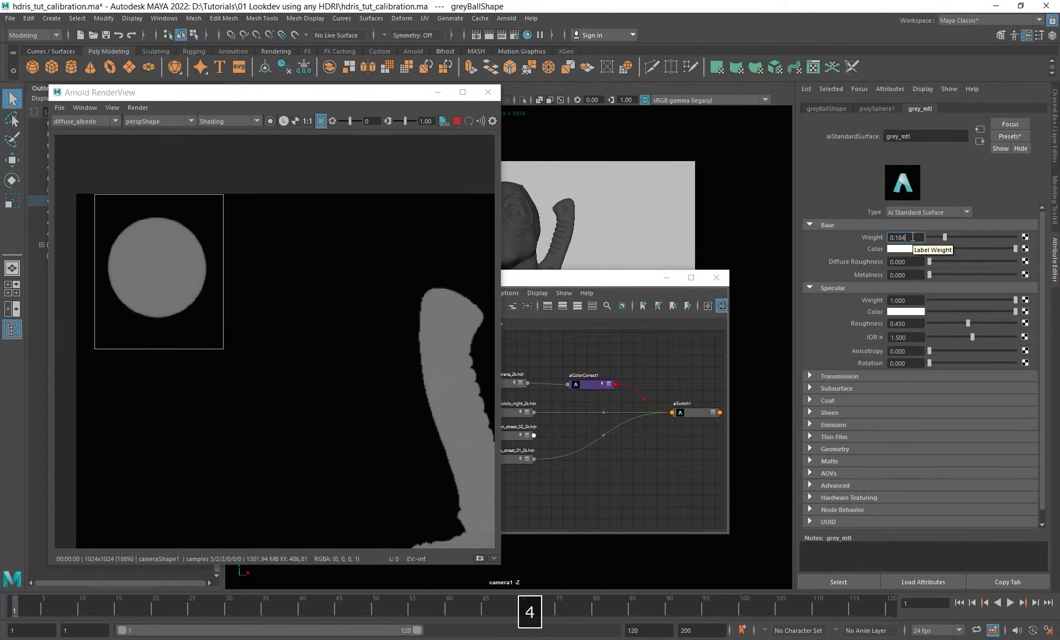
pyautogui.press('Return')
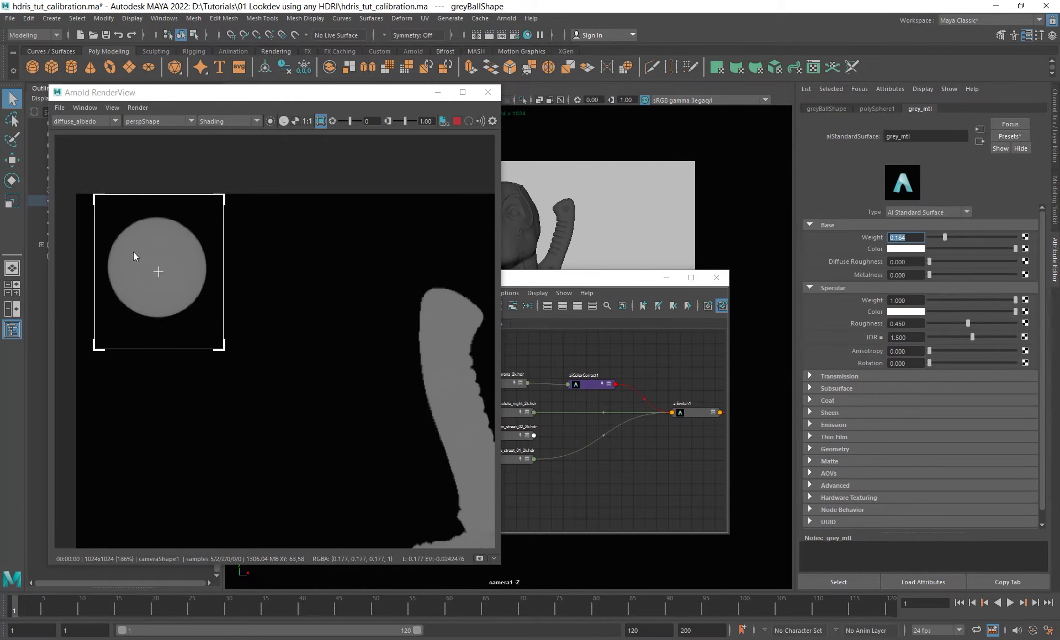
# Test grey_mtl's Base Weight at 0.187 and 0.36, and return it to 0.18.
pyautogui.write('0.187')
pyautogui.press('Return')
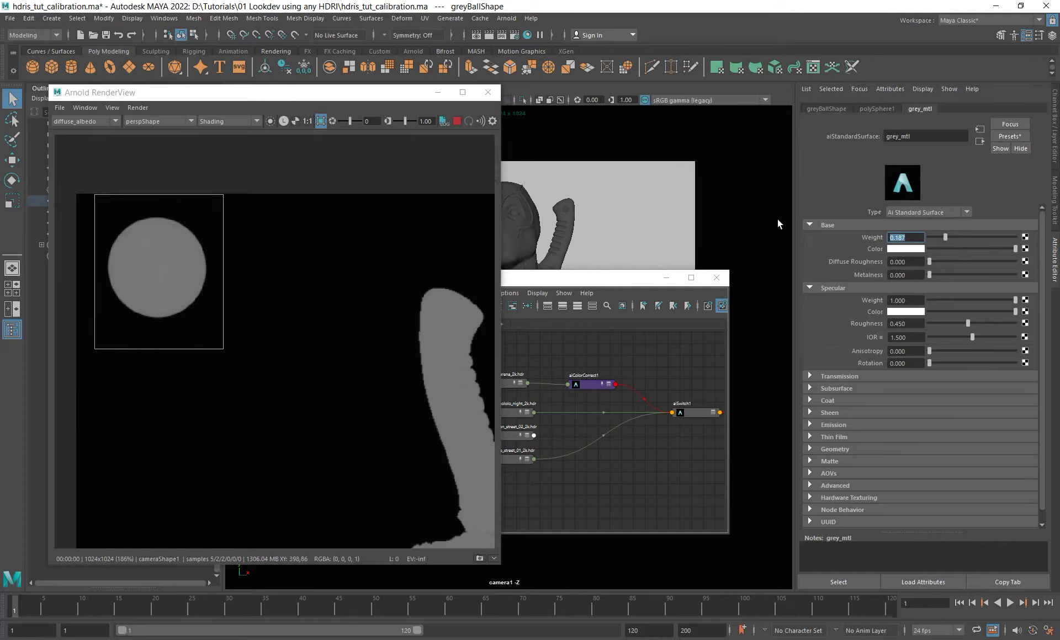
pyautogui.write('.36')
pyautogui.press('Return')
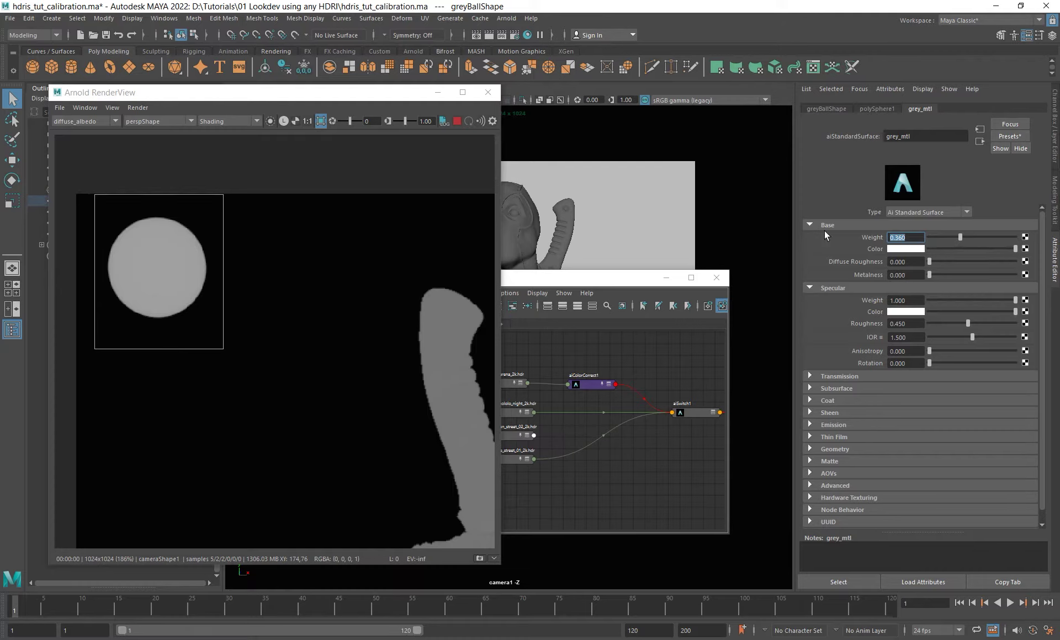
pyautogui.write('.8')
pyautogui.press('Return')
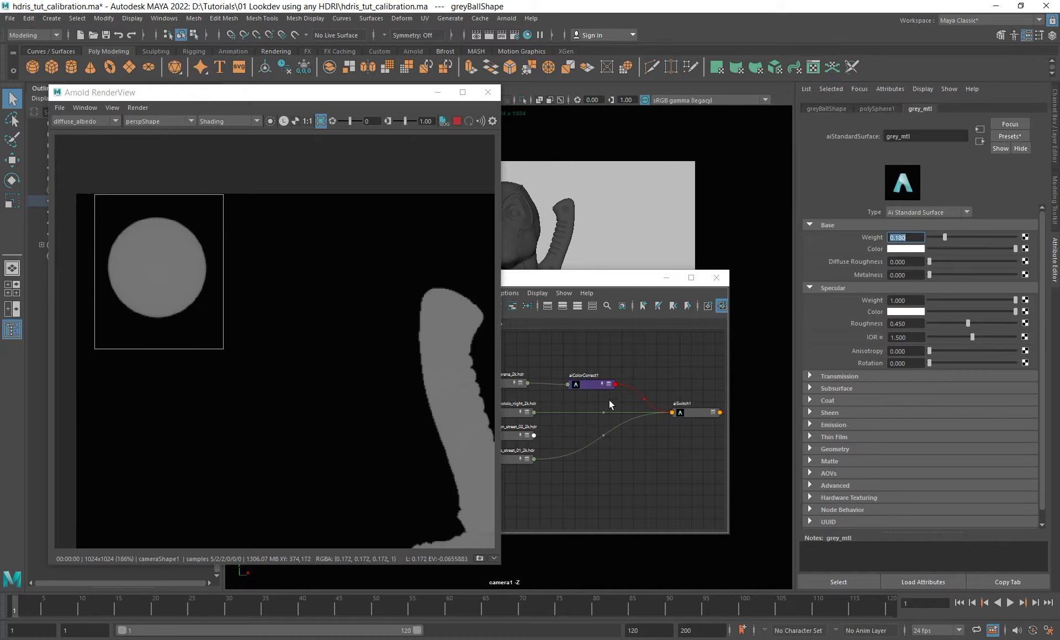
# Set the Exposure of aiColorCorrect1 to 0.25 after trying 0.243, judging the grey ball in the diffuse_direct AOV.
pyautogui.click(591, 385)
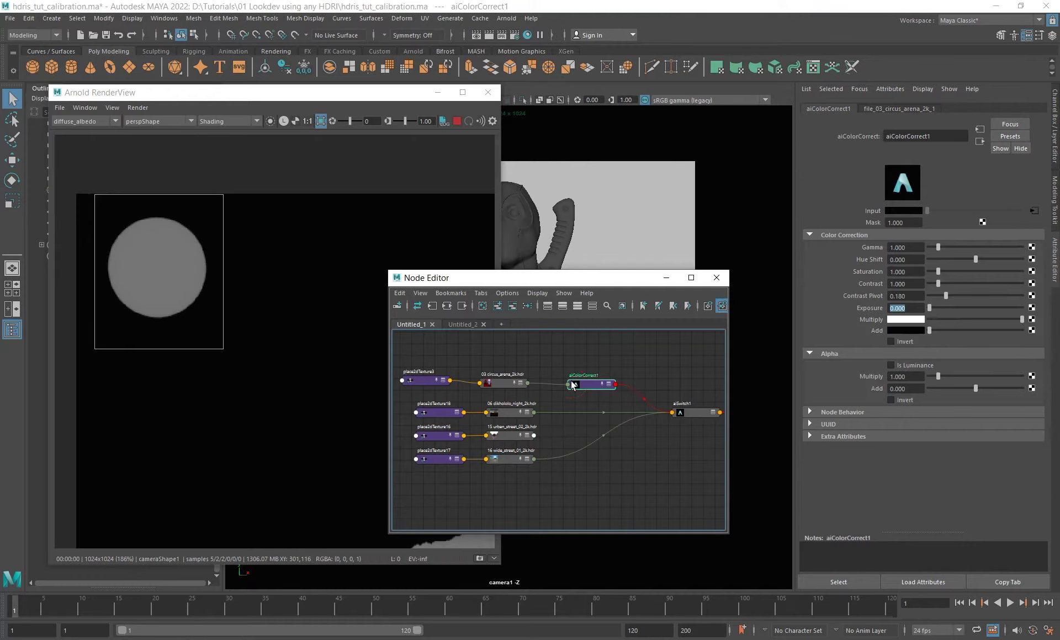
pyautogui.click(78, 122)
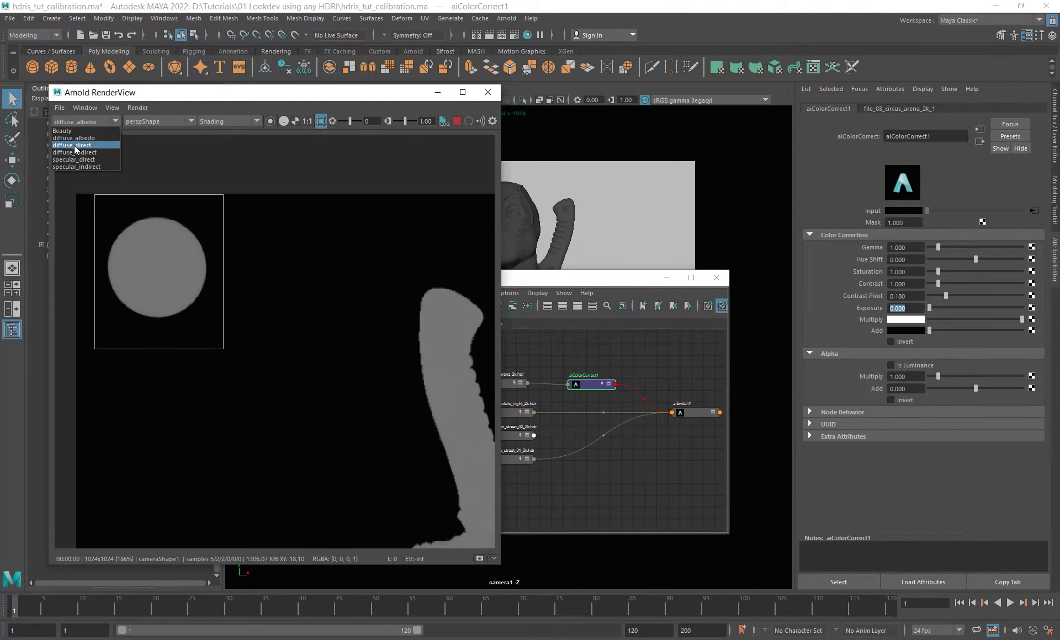
pyautogui.click(75, 146)
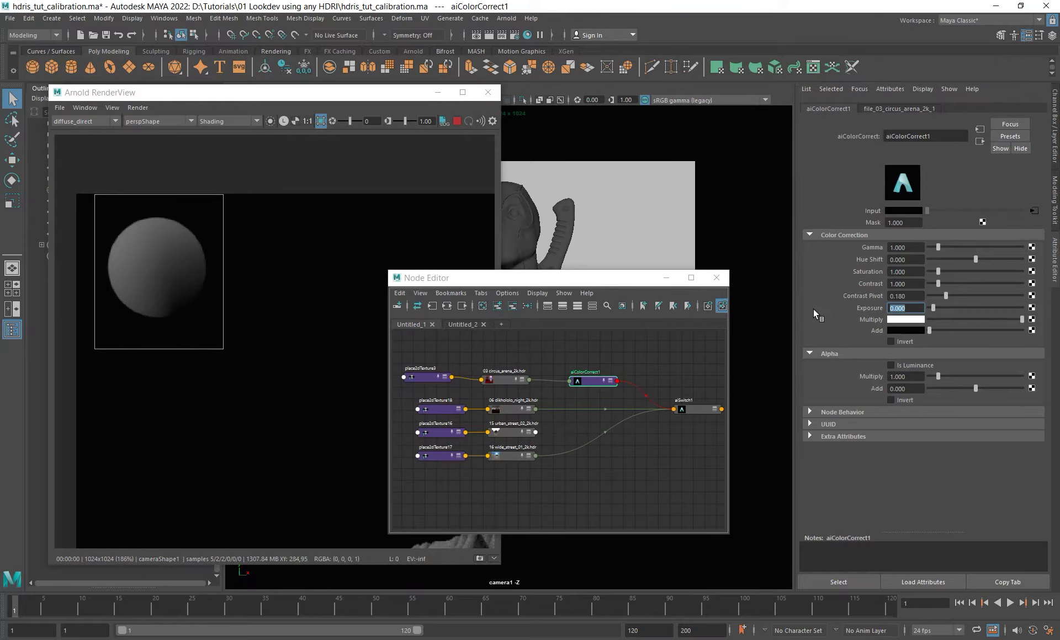
pyautogui.write('0.243')
pyautogui.press('Return')
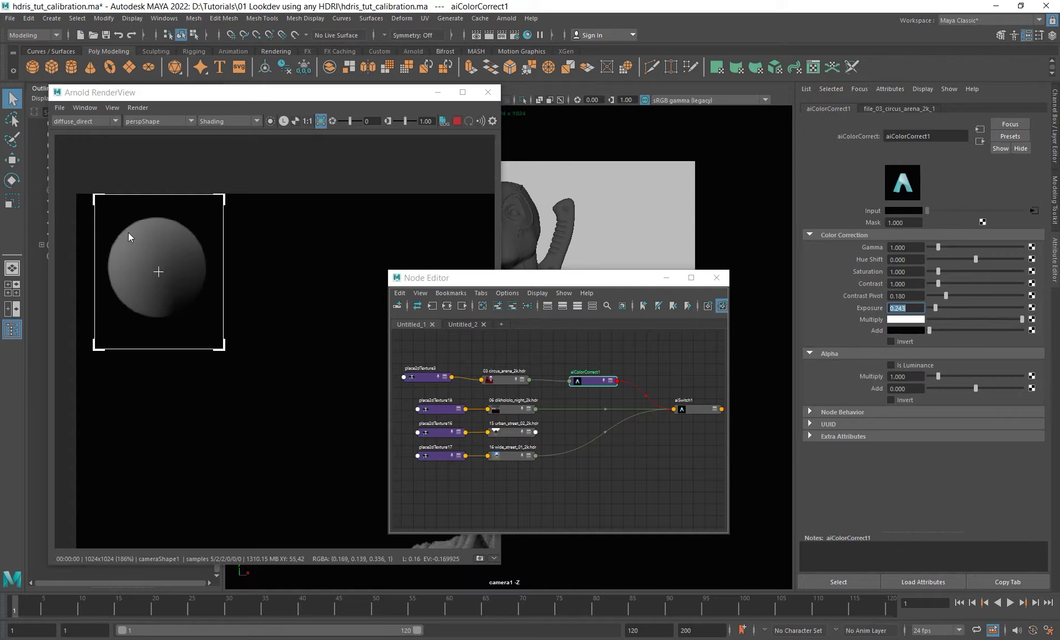
pyautogui.write('0.25')
pyautogui.press('Return')
# Compare the grey ball's brightness by repeatedly alternating between the diffuse_albedo and diffuse_direct AOVs.
pyautogui.click(93, 122)
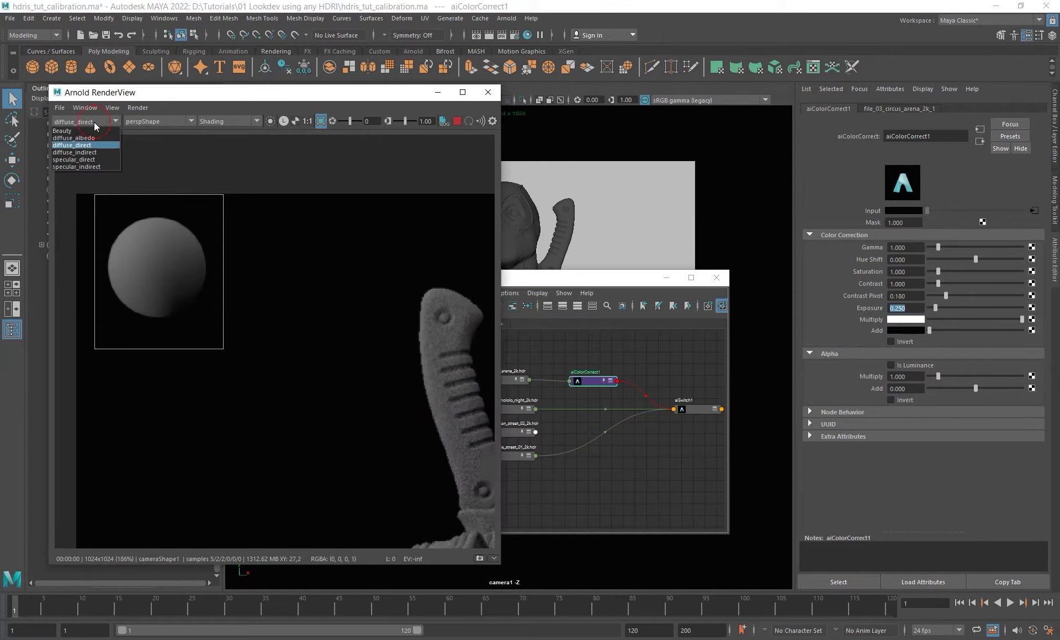
pyautogui.click(95, 123)
pyautogui.press('Up')
pyautogui.press('Down')
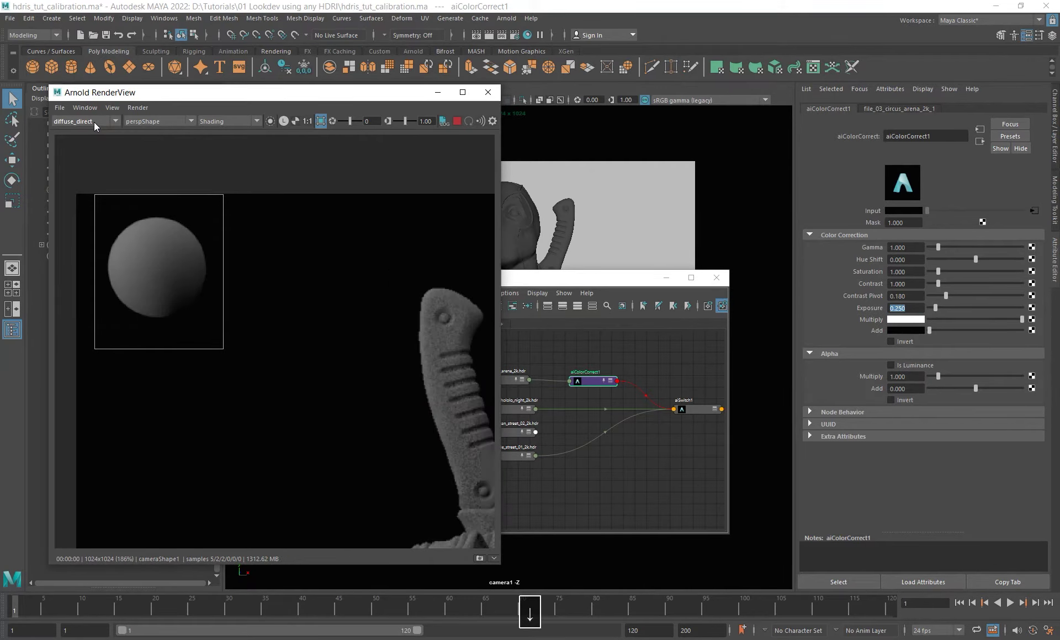
pyautogui.press('Up')
pyautogui.press('Down')
pyautogui.press('Up')
pyautogui.press('Down')
pyautogui.press('Up')
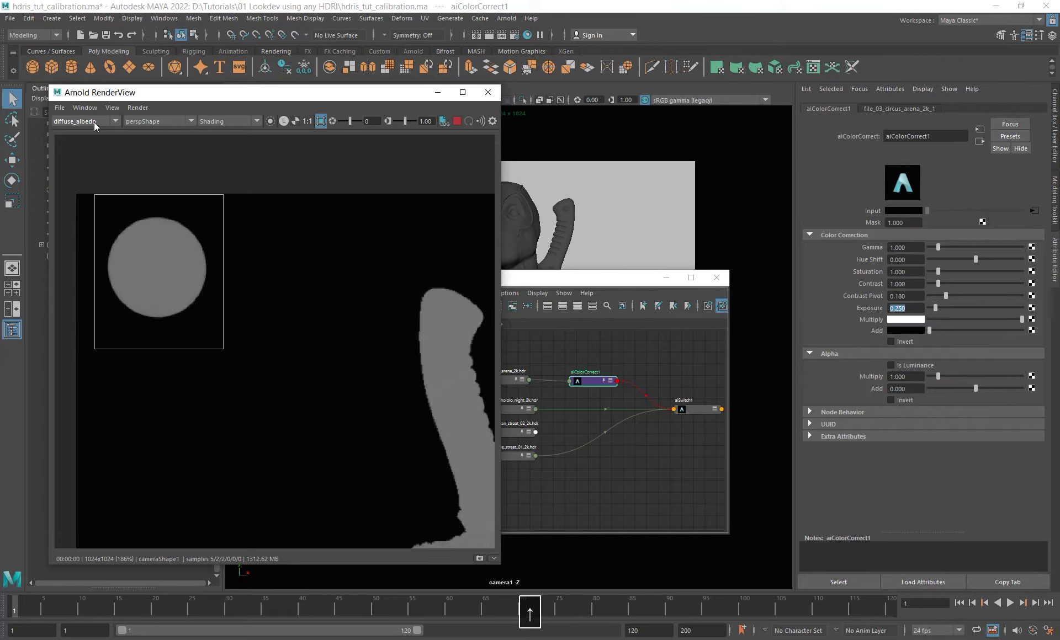
pyautogui.press('Down')
pyautogui.press('Up')
pyautogui.press('Down')
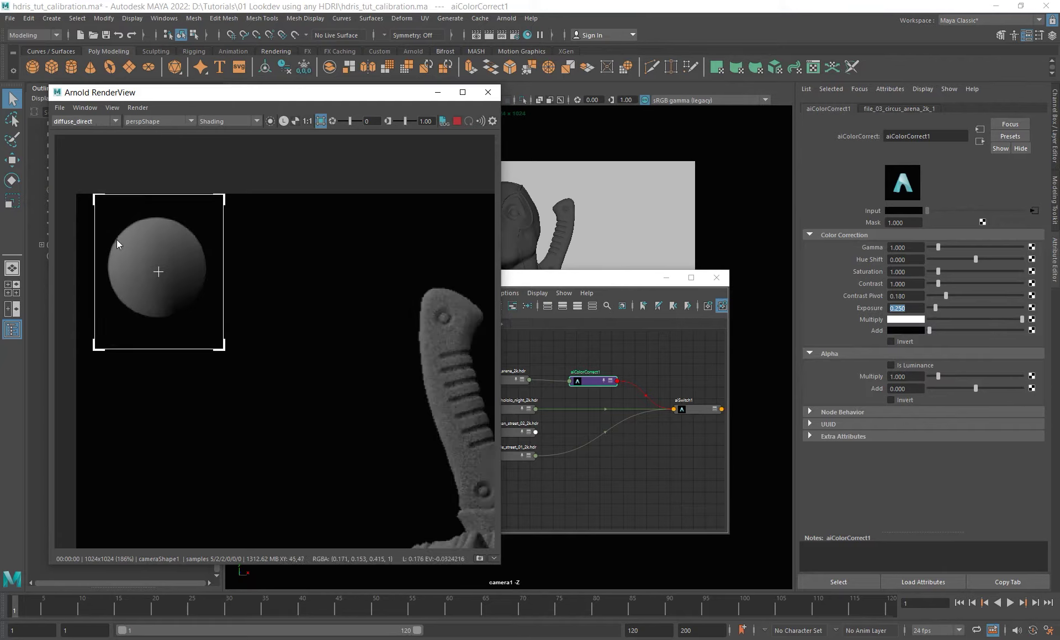
pyautogui.press('Up')
pyautogui.press('Down')
pyautogui.press('Up')
pyautogui.press('Down')
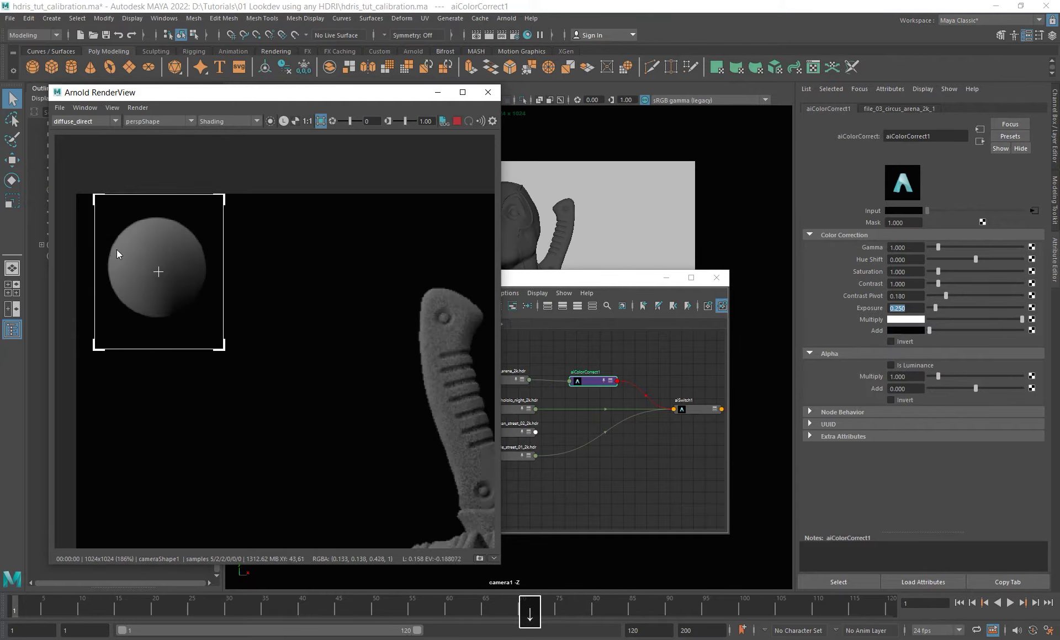
pyautogui.press('Down')
pyautogui.press('Up')
pyautogui.press('Up')
pyautogui.press('Down')
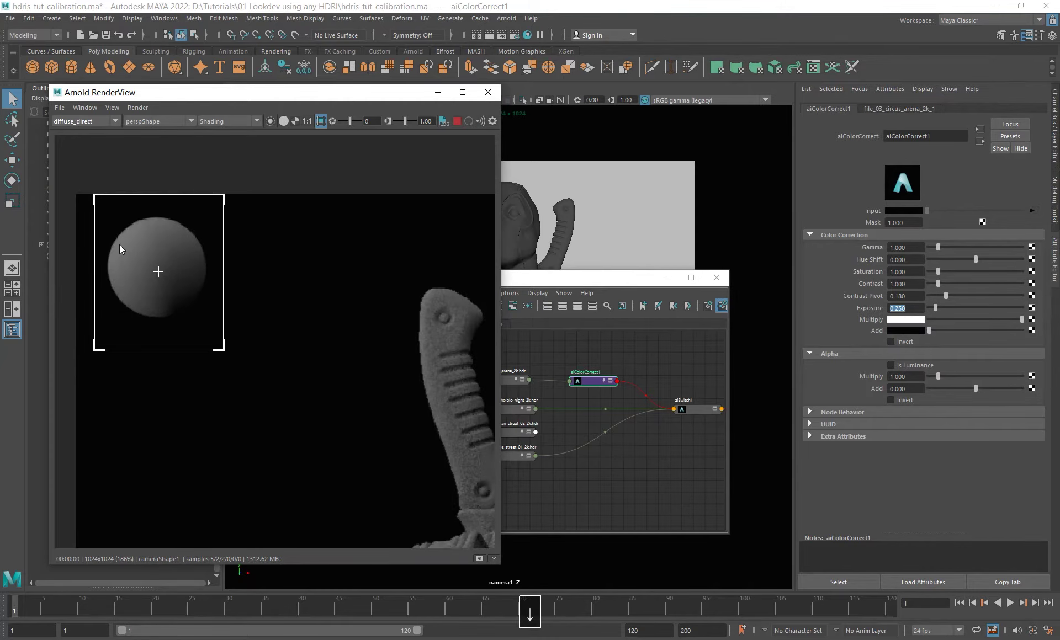
pyautogui.press('Up')
pyautogui.press('Down')
pyautogui.press('Up')
pyautogui.press('Down')
pyautogui.press('Up')
pyautogui.press('Down')
pyautogui.press('Up')
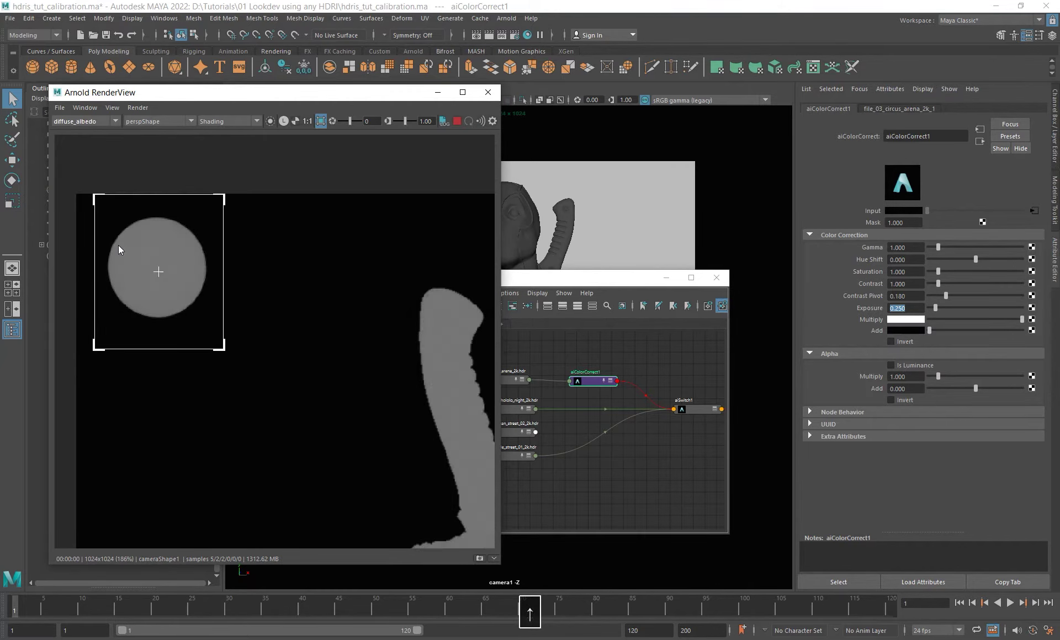
pyautogui.press('Down')
pyautogui.press('Up')
pyautogui.press('Down')
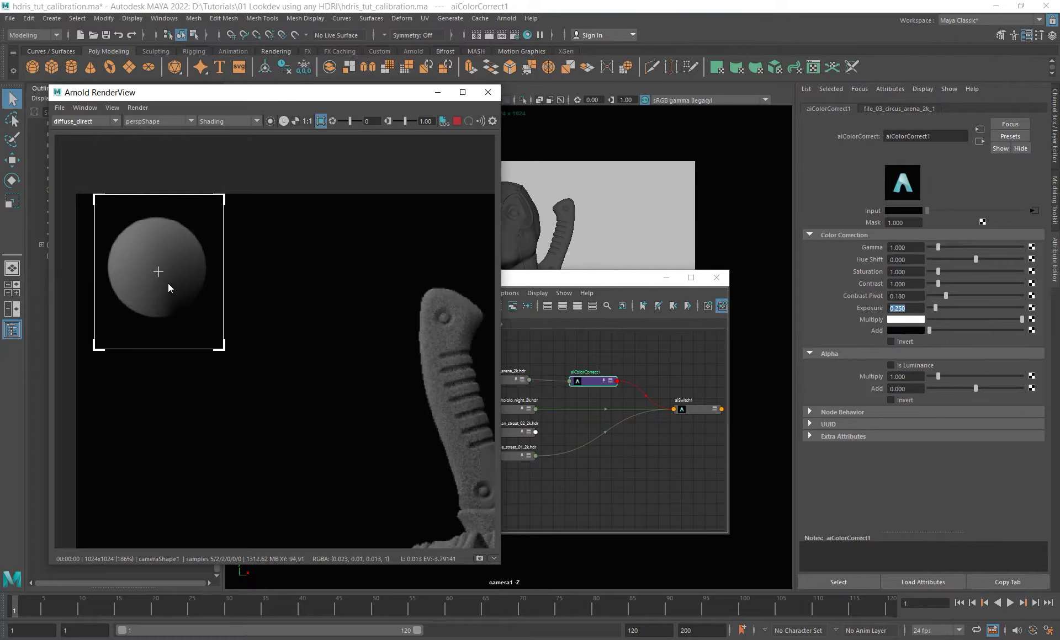
pyautogui.press('Up')
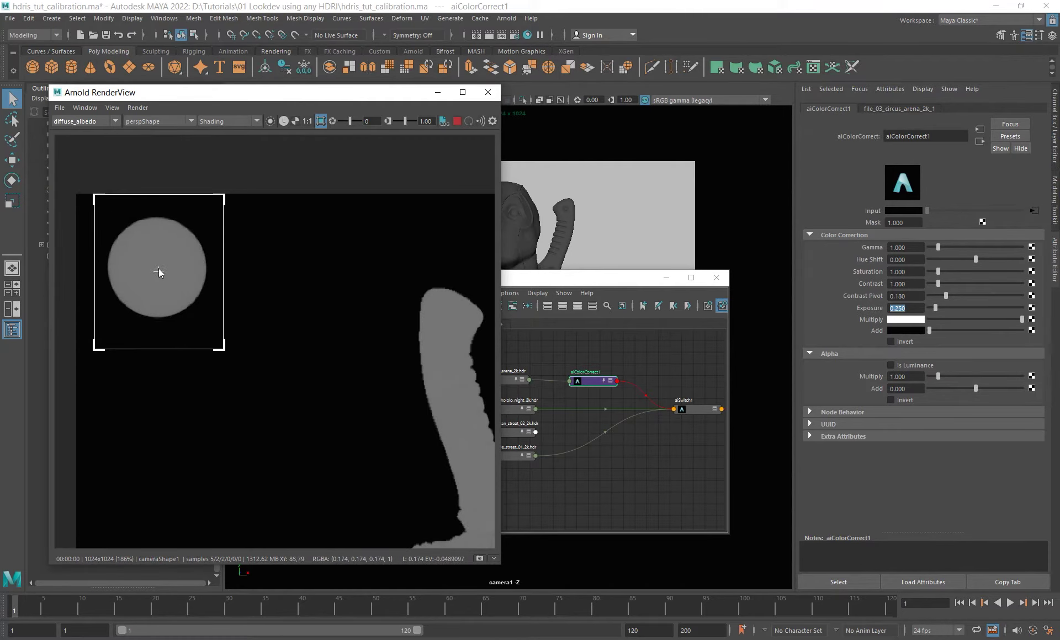
pyautogui.press('Down')
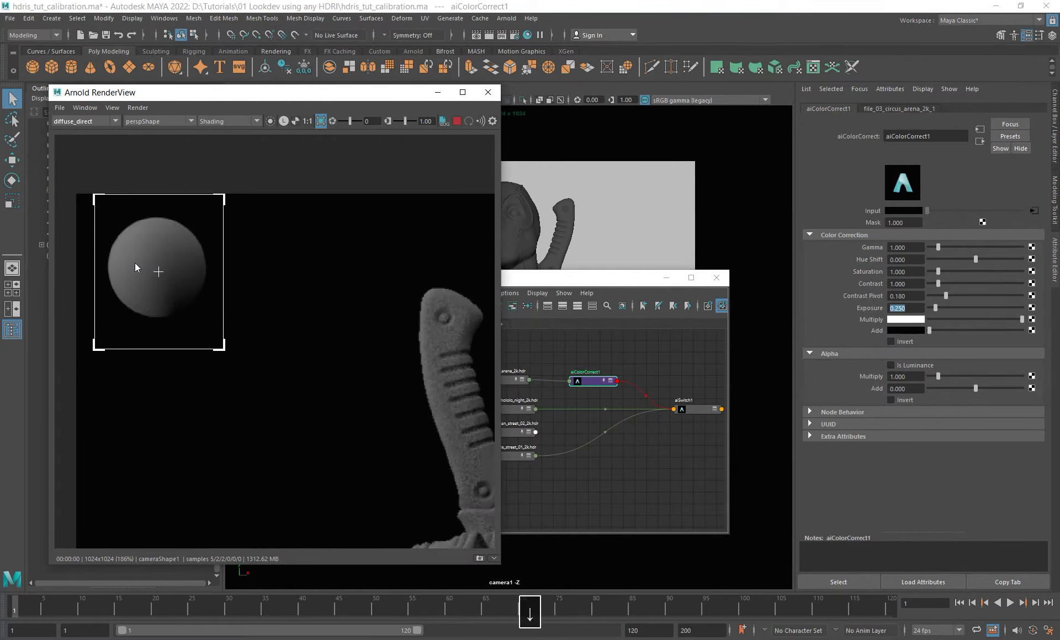
pyautogui.press('Up')
pyautogui.press('Down')
pyautogui.press('Up')
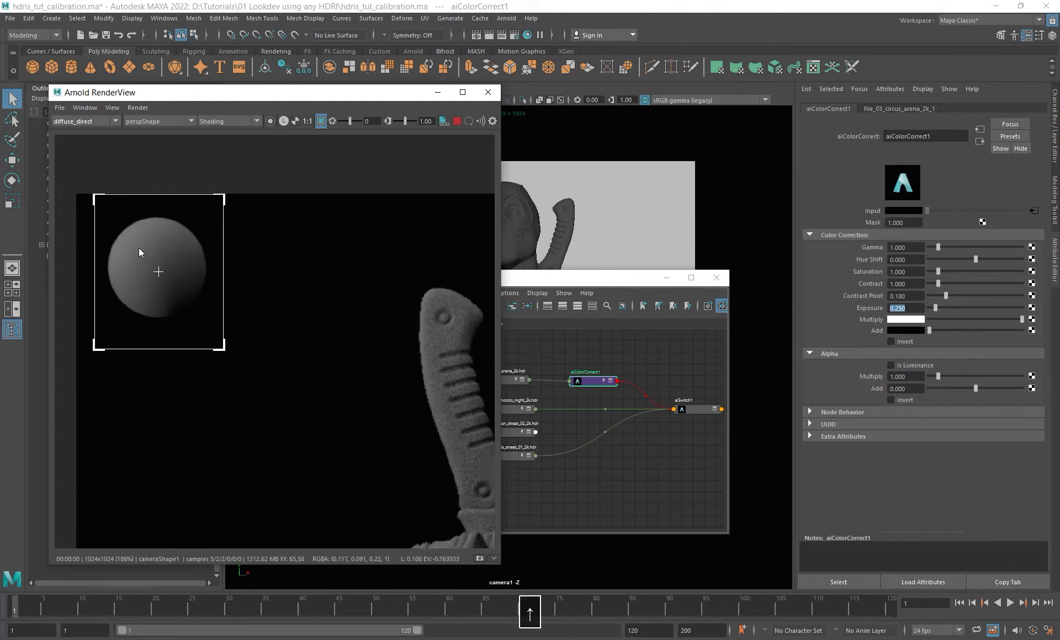
pyautogui.press('Down')
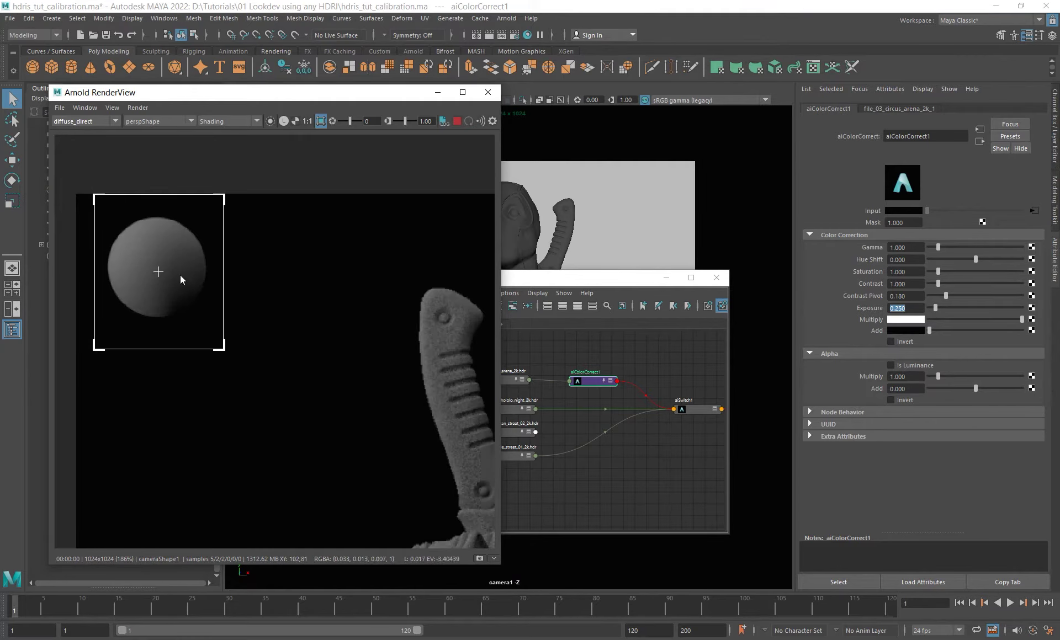
pyautogui.press('Up')
pyautogui.press('Down')
pyautogui.press('Up')
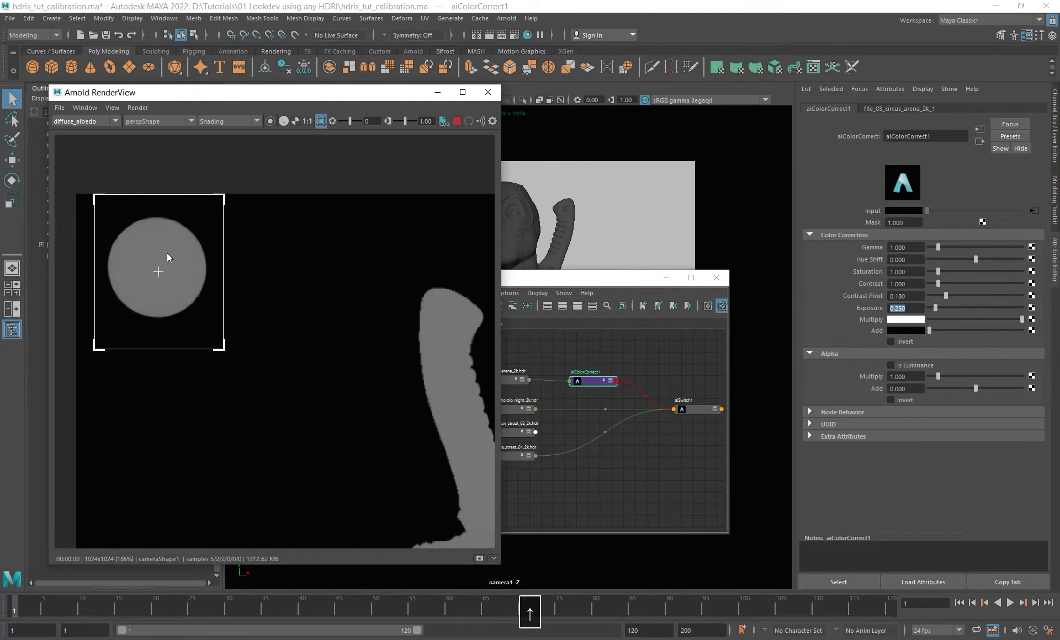
pyautogui.press('Down')
pyautogui.press('Up')
pyautogui.press('Down')
pyautogui.press('Up')
pyautogui.press('Down')
pyautogui.press('Up')
pyautogui.press('Down')
pyautogui.click(101, 122)
pyautogui.click(90, 136)
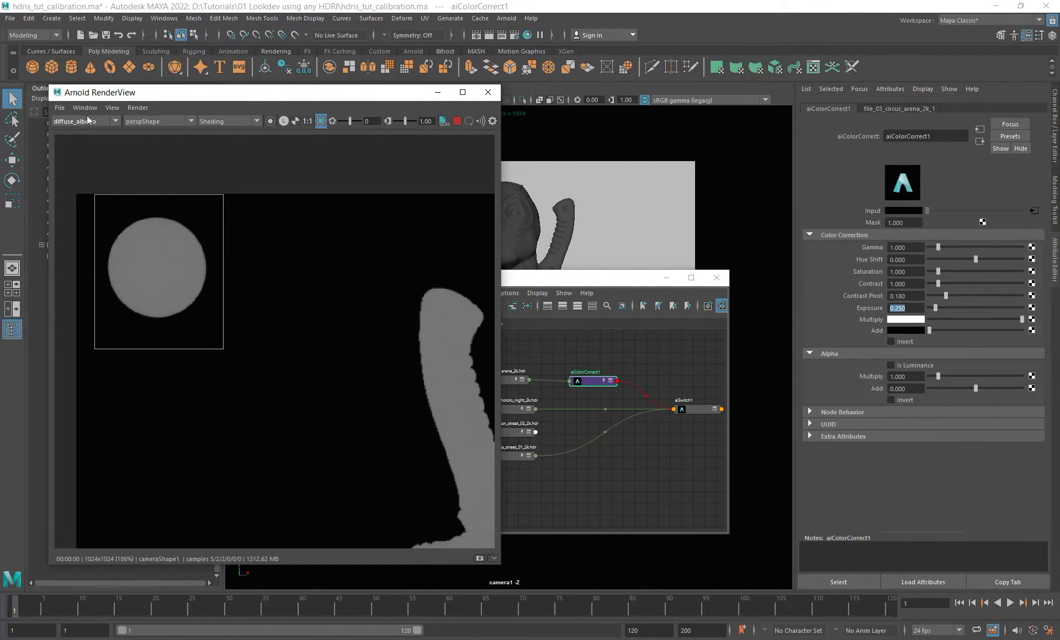
# Display the Beauty AOV and clear the crop region to render the whole bust.
pyautogui.click(88, 121)
pyautogui.click(69, 131)
pyautogui.scroll(-1, 229, 329)
pyautogui.keyDown('shift'); pyautogui.click(326, 360); pyautogui.keyUp('shift')
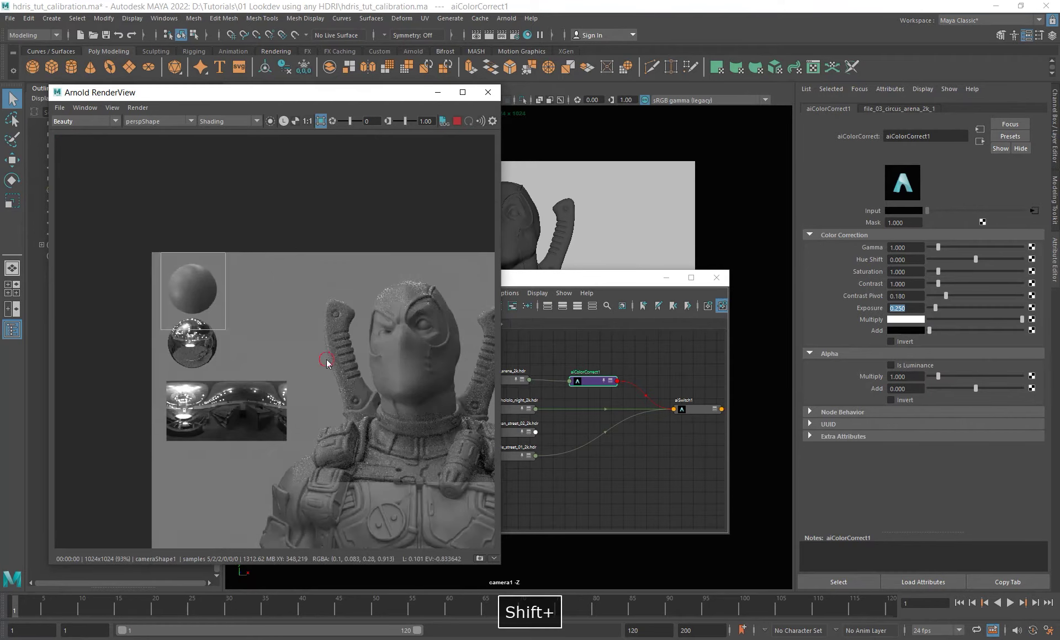
pyautogui.scroll(-3, 320, 333)
pyautogui.keyDown('alt'); pyautogui.moveTo(321, 333); pyautogui.dragTo(293, 326, button='middle'); pyautogui.keyUp('alt')
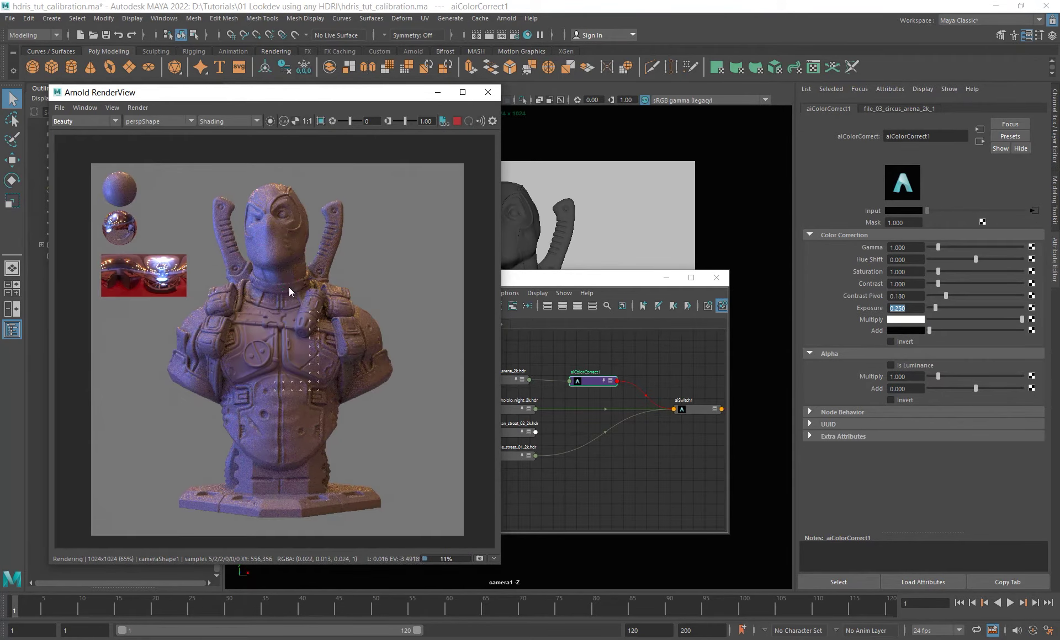
pyautogui.keyDown('alt'); pyautogui.moveTo(291, 290); pyautogui.dragTo(285, 284, button='middle'); pyautogui.keyUp('alt')
# Set the Index of aiSwitch1 to 1 to light the scene with the dikhololo_night HDRI.
pyautogui.moveTo(611, 280); pyautogui.dragTo(675, 217)
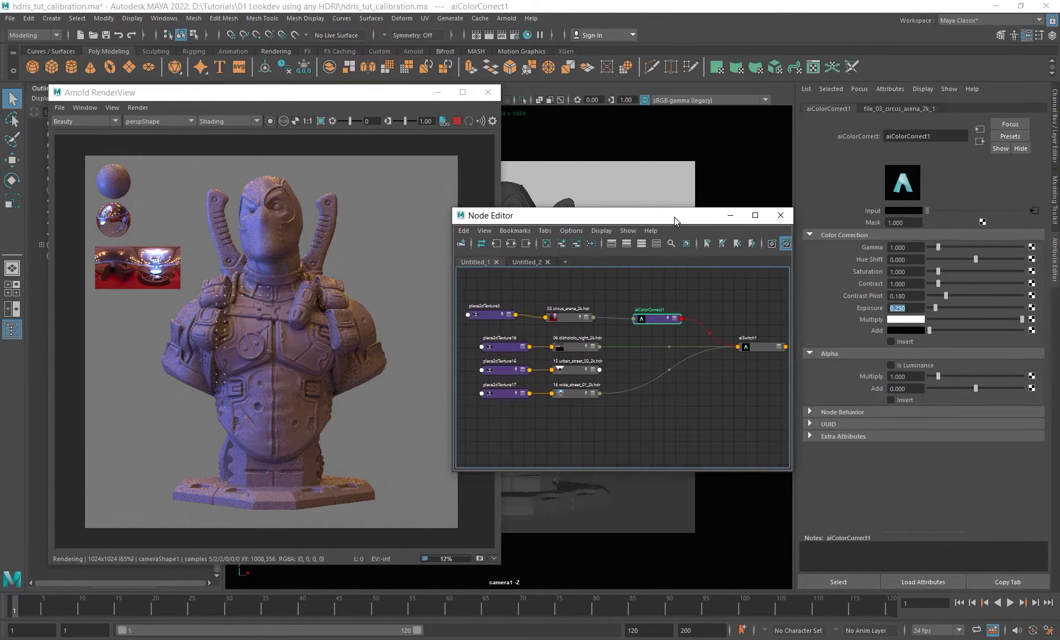
pyautogui.keyDown('alt'); pyautogui.moveTo(622, 366); pyautogui.dragTo(560, 368, button='middle'); pyautogui.keyUp('alt')
pyautogui.click(718, 346)
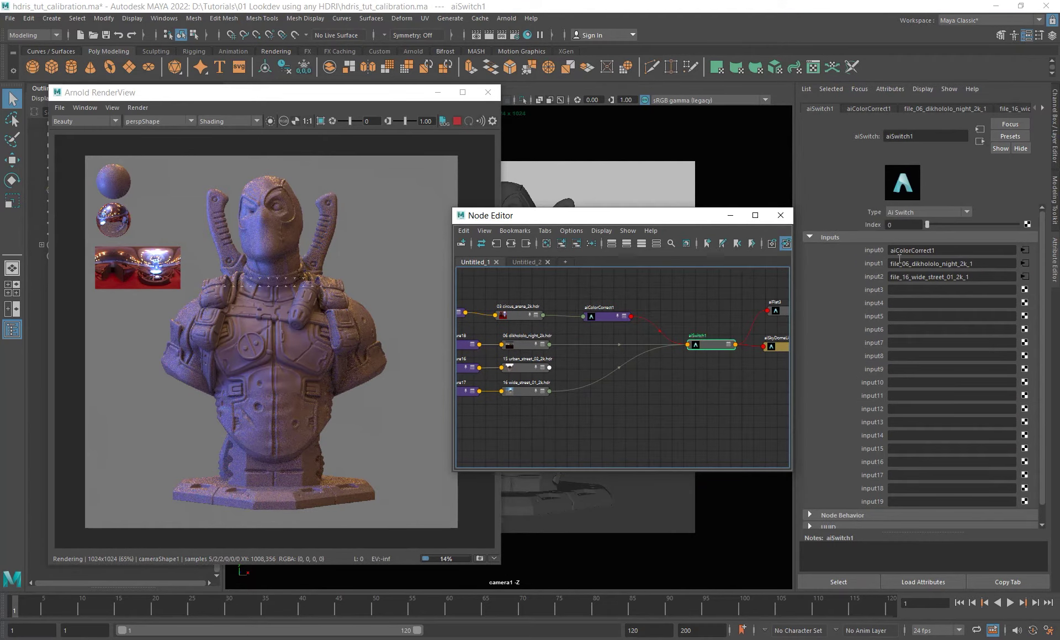
pyautogui.doubleClick(904, 225)
pyautogui.write('1')
pyautogui.press('Return')
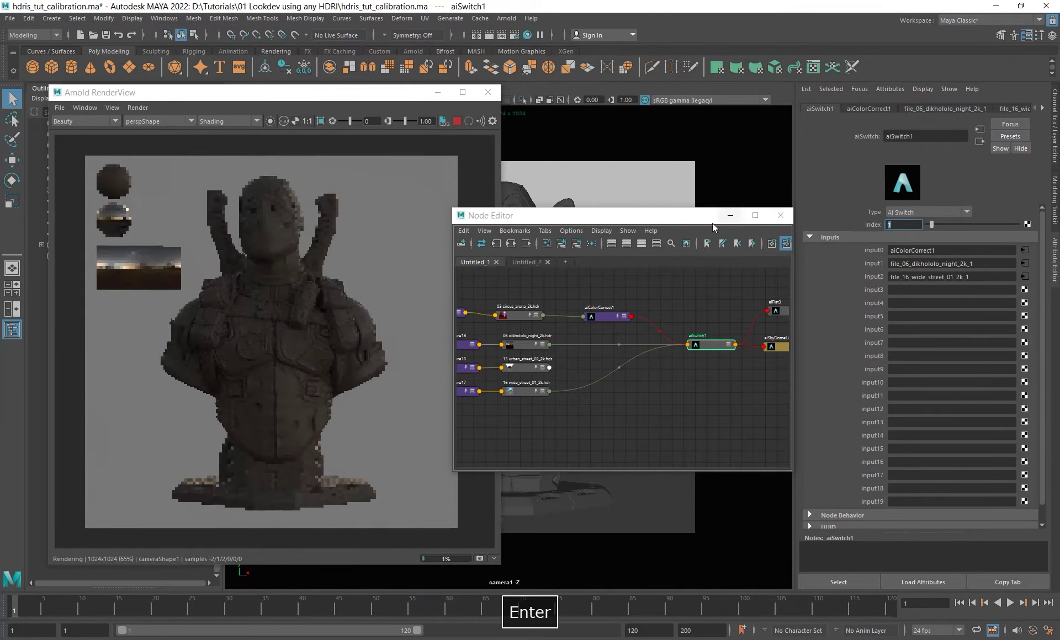
# Create a second aiColorCorrect node in the node graph, beside the dikhololo_night file node.
pyautogui.keyDown('alt'); pyautogui.moveTo(561, 399); pyautogui.dragTo(606, 366, button='right'); pyautogui.keyUp('alt')
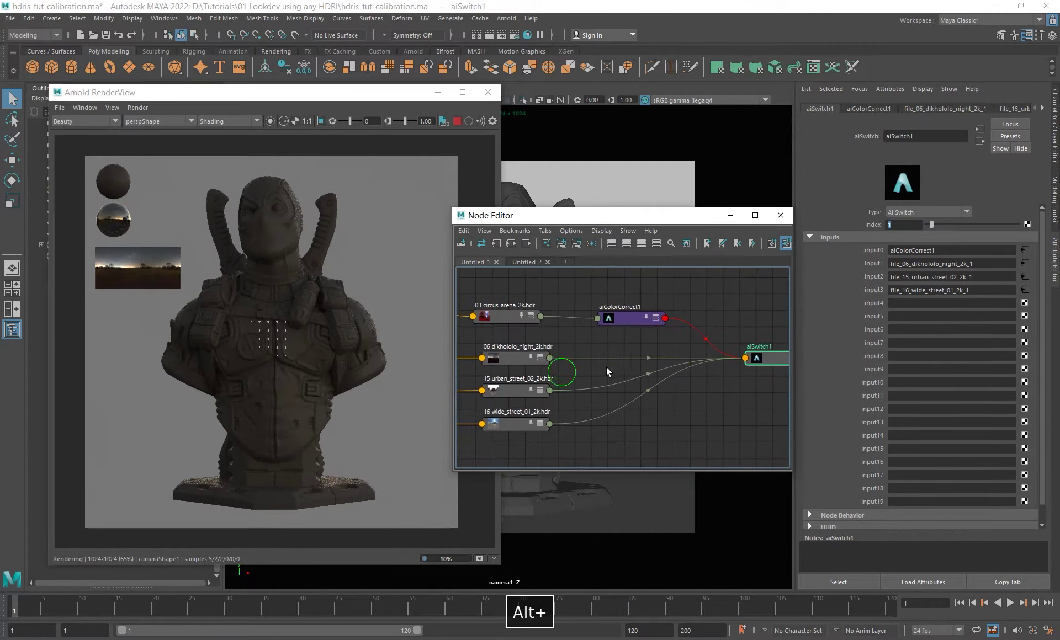
pyautogui.click(608, 344)
pyautogui.press('Tab')
pyautogui.write('aico')
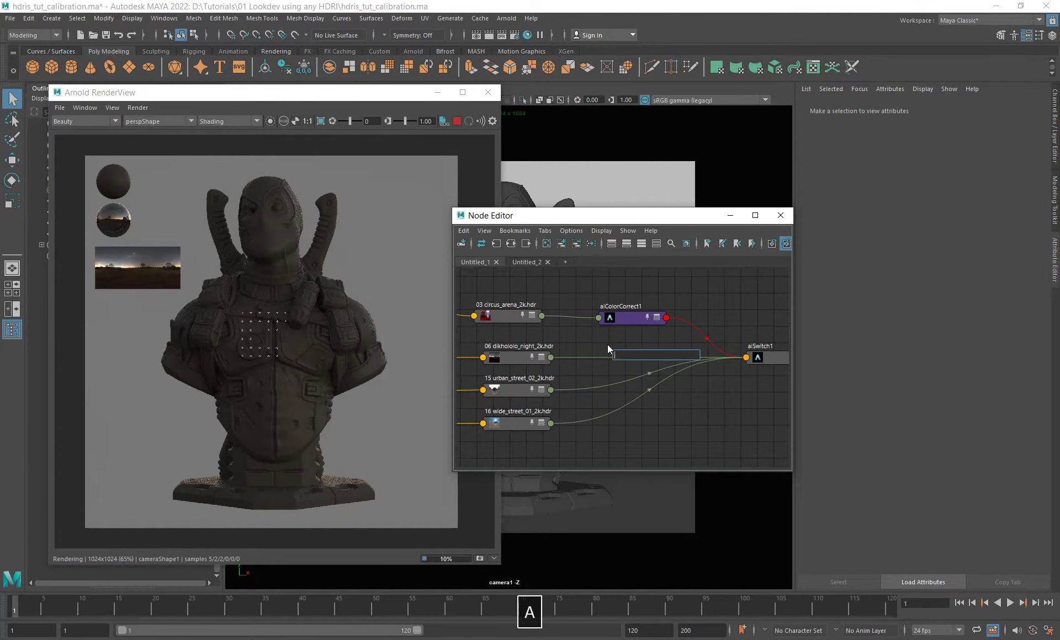
pyautogui.write('lor')
pyautogui.press('Down')
pyautogui.press('Down')
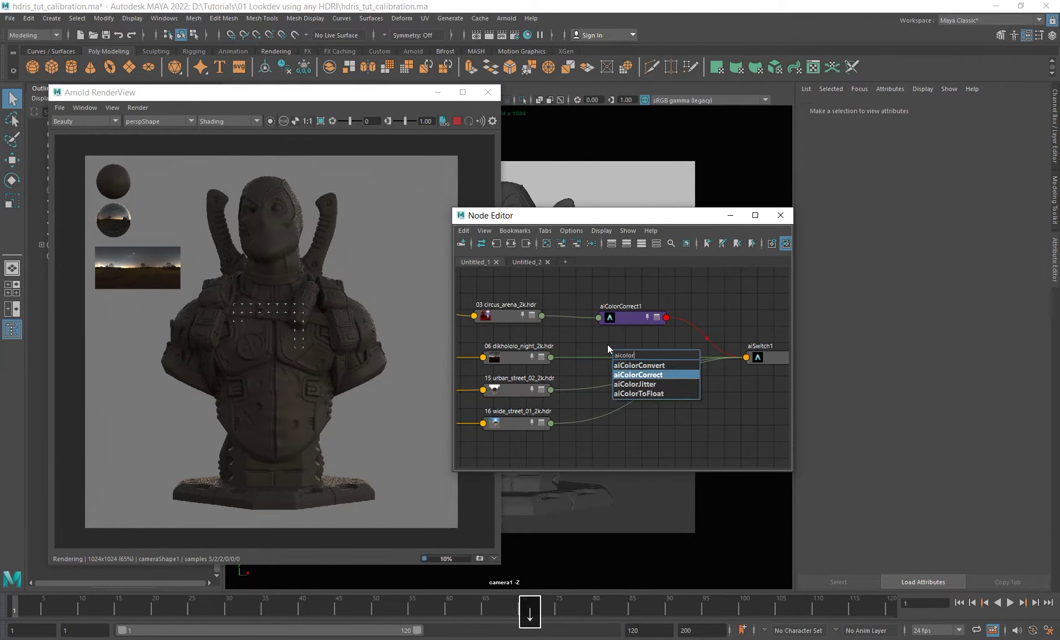
pyautogui.press('Return')
# Connect the dikhololo_night file node into the new aiColorCorrect, and its output into input1 of aiSwitch1, aligning the node in its row.
pyautogui.moveTo(644, 357); pyautogui.dragTo(638, 350)
pyautogui.moveTo(509, 360); pyautogui.dragTo(856, 207, button='middle')
pyautogui.click(758, 359)
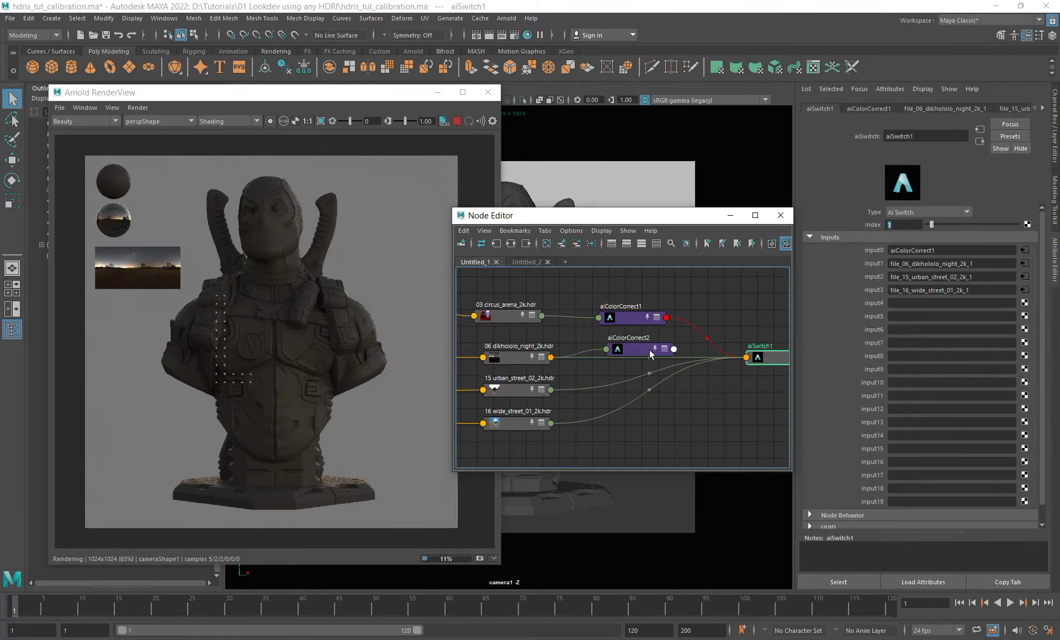
pyautogui.moveTo(632, 349); pyautogui.dragTo(866, 261, button='middle')
pyautogui.click(637, 355)
pyautogui.moveTo(633, 354); pyautogui.dragTo(623, 364)
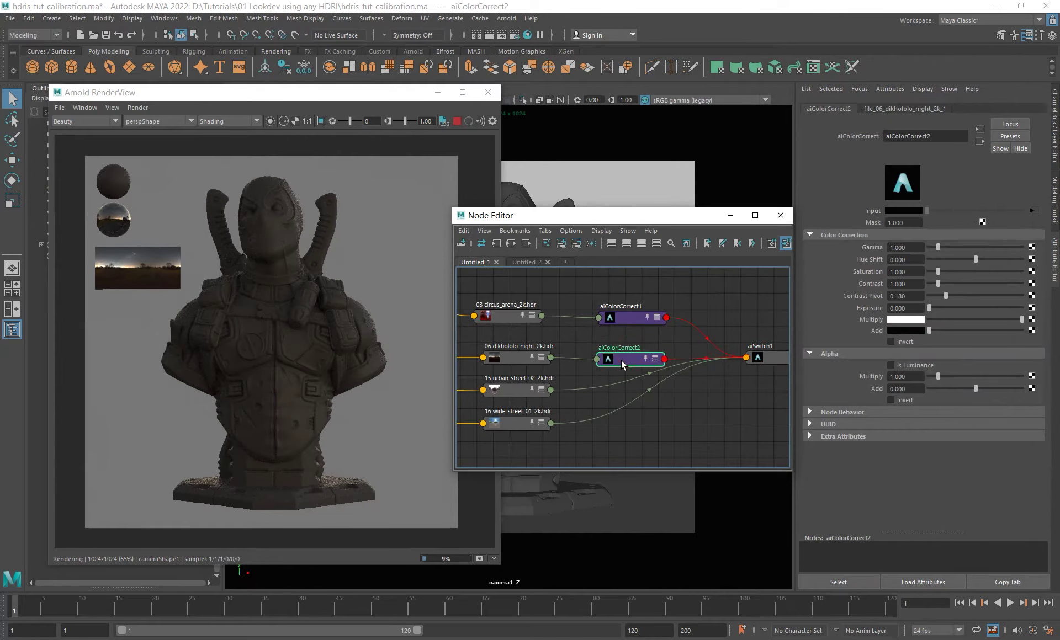
# Crop the render to the grey ball and show the image as luminance only.
pyautogui.keyDown('alt'); pyautogui.moveTo(598, 390); pyautogui.dragTo(653, 385, button='middle'); pyautogui.keyUp('alt')
pyautogui.scroll(3, 117, 168)
pyautogui.keyDown('alt'); pyautogui.moveTo(89, 197); pyautogui.dragTo(214, 227, button='middle'); pyautogui.keyUp('alt')
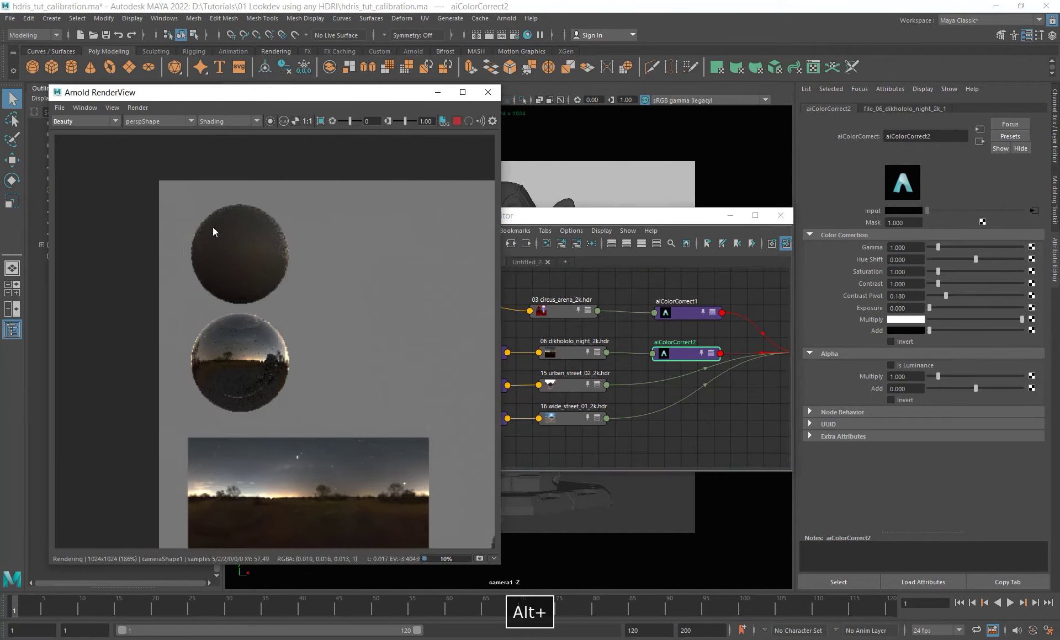
pyautogui.keyDown('shift'); pyautogui.moveTo(178, 198); pyautogui.dragTo(314, 311); pyautogui.keyUp('shift')
pyautogui.keyDown('alt'); pyautogui.moveTo(343, 295); pyautogui.dragTo(314, 293, button='middle'); pyautogui.keyUp('alt')
pyautogui.press('l')
pyautogui.keyDown('alt'); pyautogui.moveTo(632, 369); pyautogui.dragTo(647, 366, button='middle'); pyautogui.keyUp('alt')
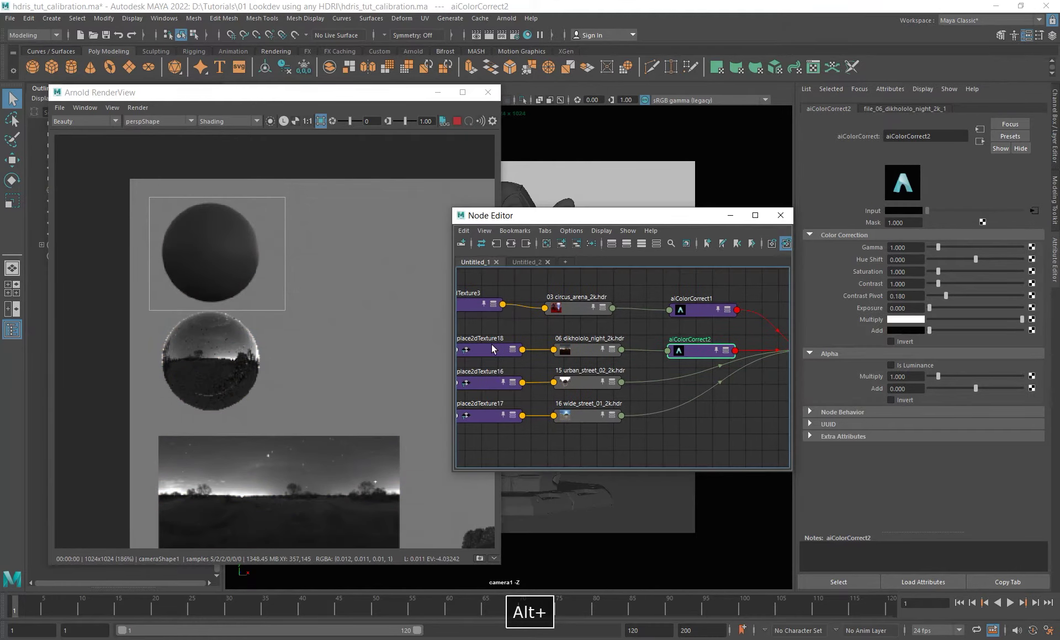
# Set the U Offset of the dikhololo_night texture placement to 0.48 and crop the render to the bust's head.
pyautogui.click(490, 346)
pyautogui.keyDown('ctrl'); pyautogui.moveTo(908, 316); pyautogui.dragTo(935, 313); pyautogui.keyUp('ctrl')
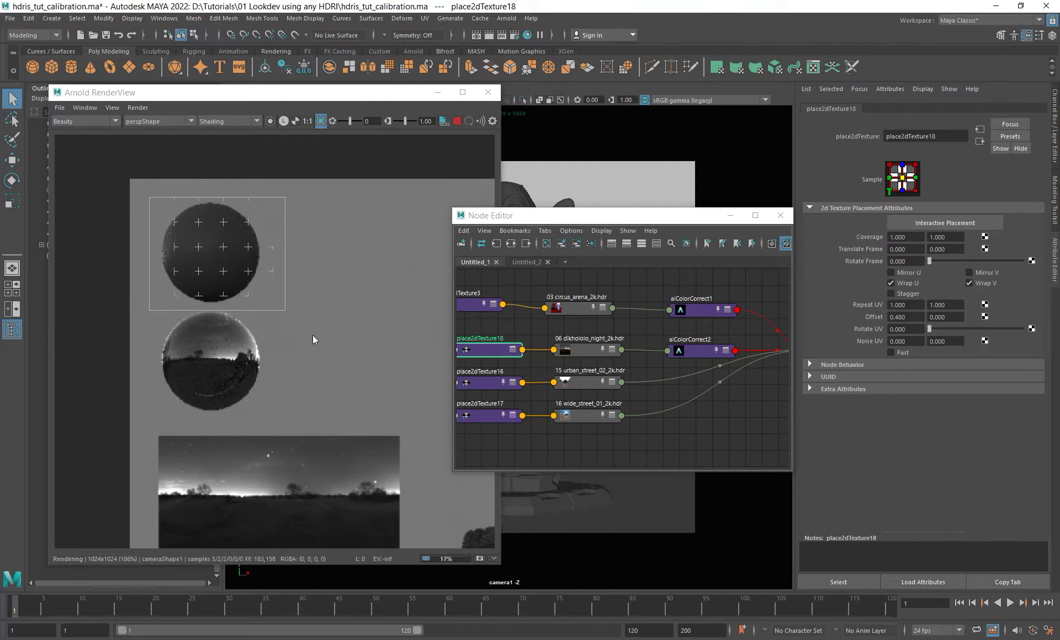
pyautogui.scroll(-1, 313, 336)
pyautogui.keyDown('alt'); pyautogui.moveTo(312, 335); pyautogui.dragTo(229, 301, button='middle'); pyautogui.keyUp('alt')
pyautogui.keyDown('shift'); pyautogui.click(411, 341); pyautogui.keyUp('shift')
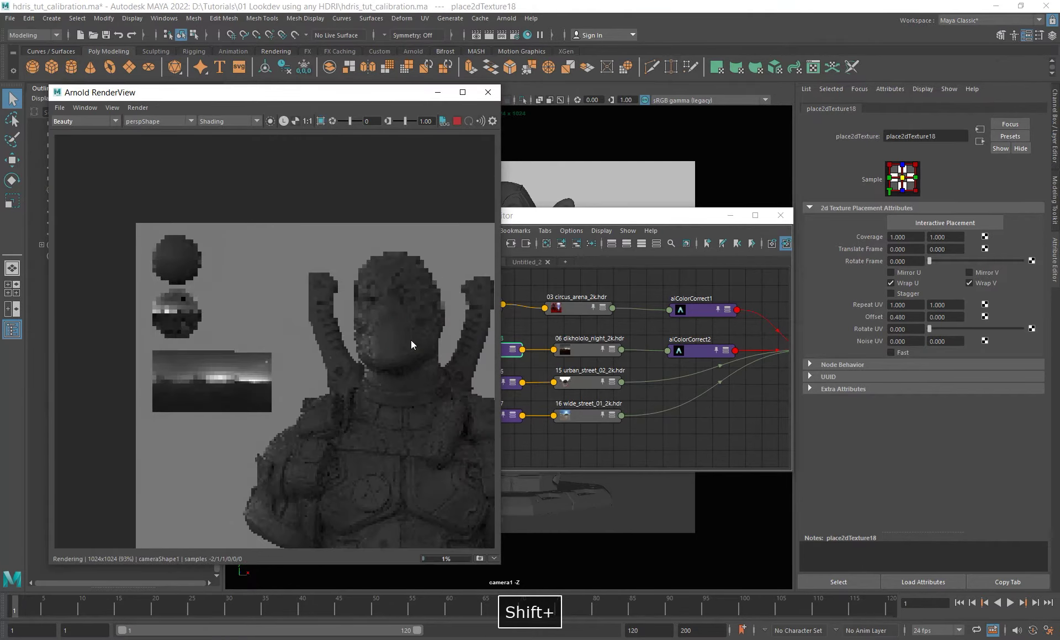
pyautogui.keyDown('alt'); pyautogui.moveTo(406, 359); pyautogui.dragTo(380, 346, button='middle'); pyautogui.keyUp('alt')
pyautogui.keyDown('shift'); pyautogui.moveTo(308, 228); pyautogui.dragTo(434, 371); pyautogui.keyUp('shift')
# Display the diffuse_direct AOV and crop the render around the grey ball.
pyautogui.click(71, 121)
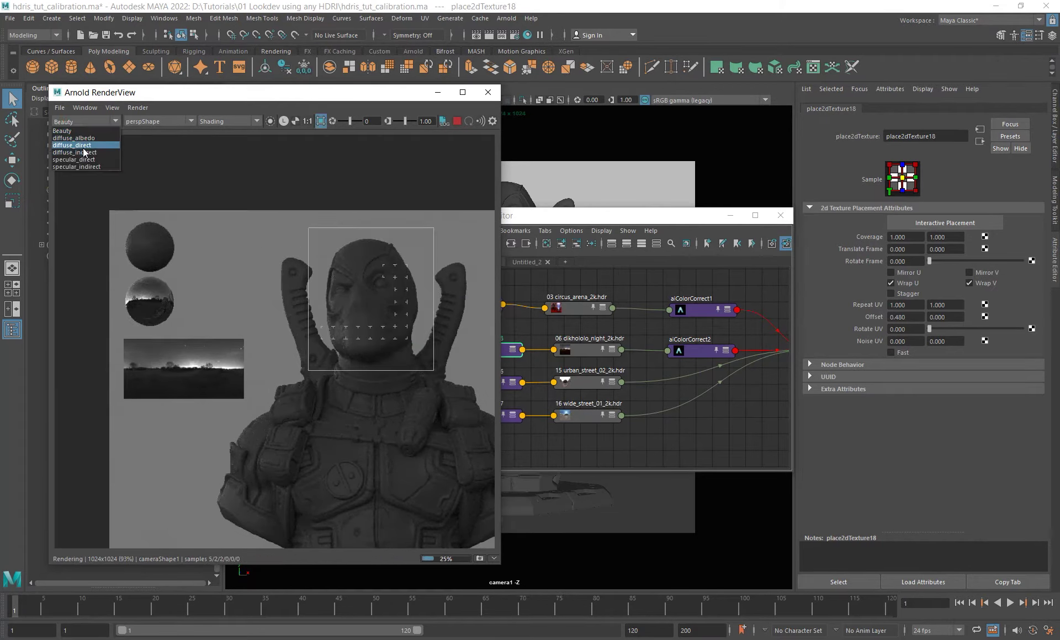
pyautogui.click(79, 147)
pyautogui.keyDown('shift'); pyautogui.moveTo(245, 212); pyautogui.dragTo(421, 391); pyautogui.keyUp('shift')
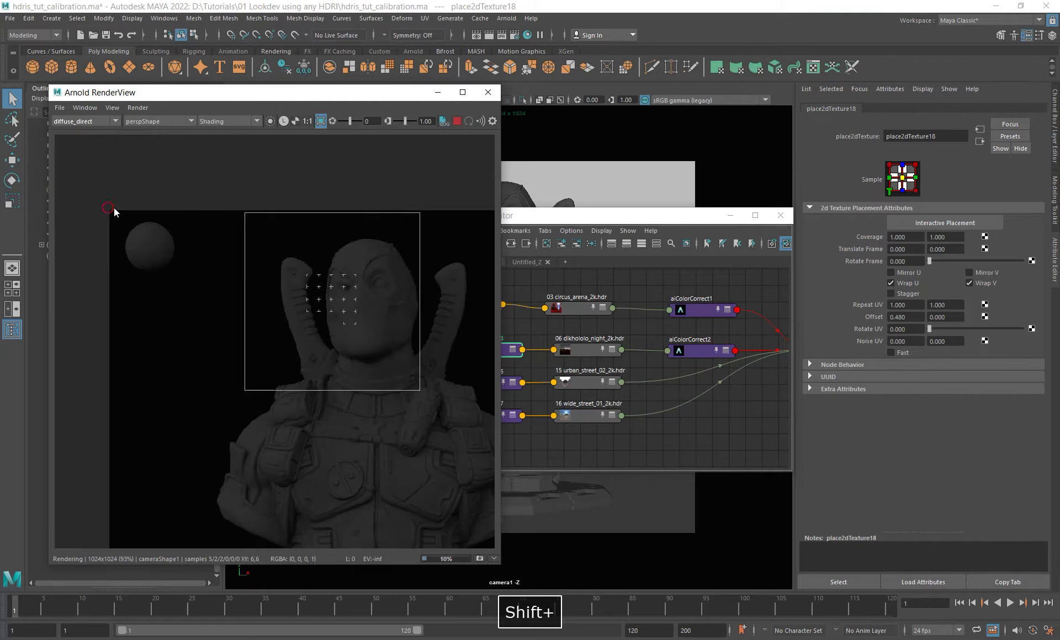
pyautogui.keyDown('shift'); pyautogui.moveTo(112, 213); pyautogui.dragTo(195, 272); pyautogui.keyUp('shift')
pyautogui.moveTo(114, 209)
pyautogui.keyDown('shift'); pyautogui.mouseDown()
pyautogui.moveTo(285, 318)
pyautogui.moveTo(187, 285)
pyautogui.mouseUp(); pyautogui.keyUp('shift')
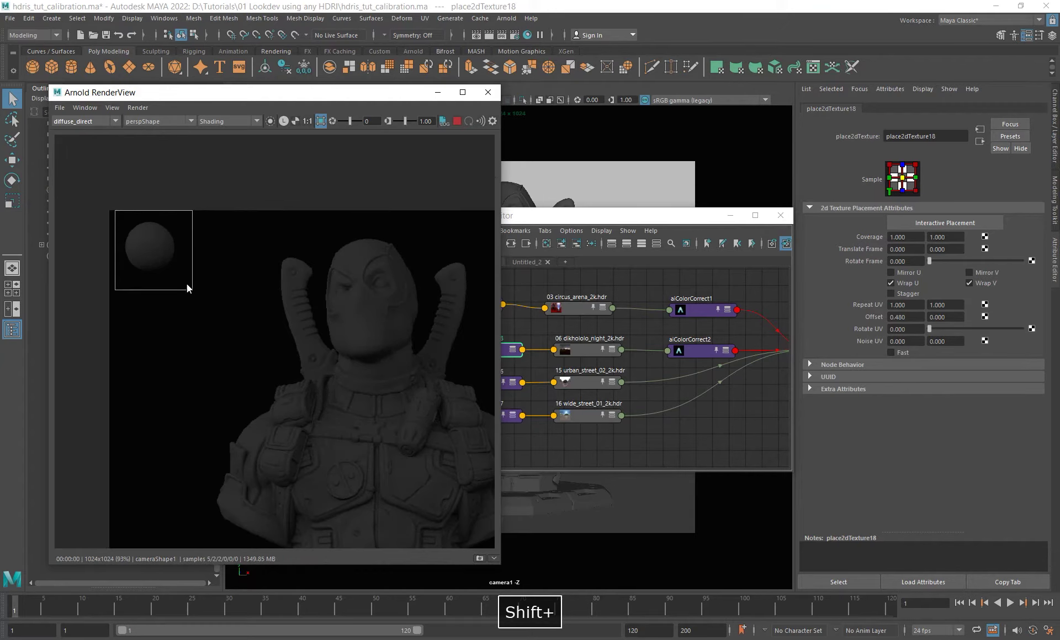
# Try U Offset values from 0.1 to 0.9 in 0.1 increments on place2dTexture18, judging the light direction on the grey ball.
pyautogui.moveTo(912, 317); pyautogui.dragTo(807, 313)
pyautogui.write('0.2')
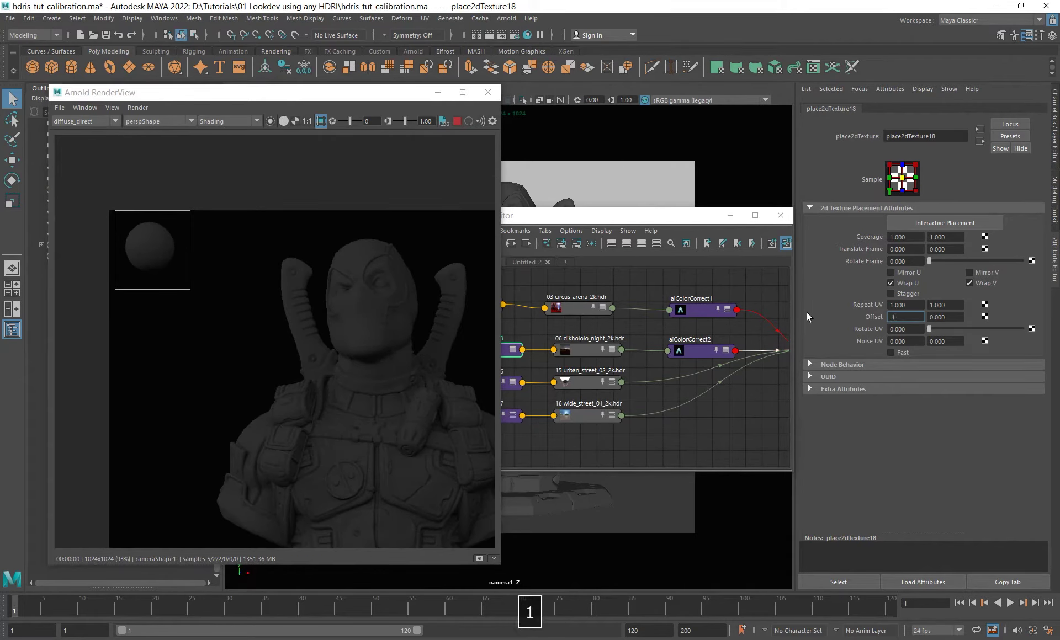
pyautogui.press('Return')
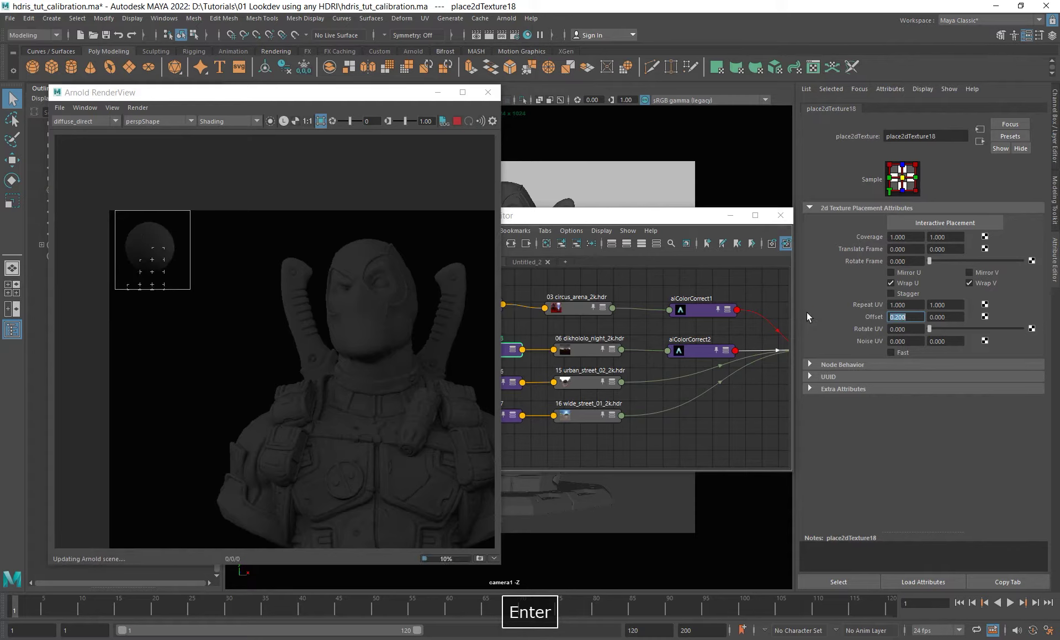
pyautogui.write('0.3')
pyautogui.press('Return')
pyautogui.write('0.4')
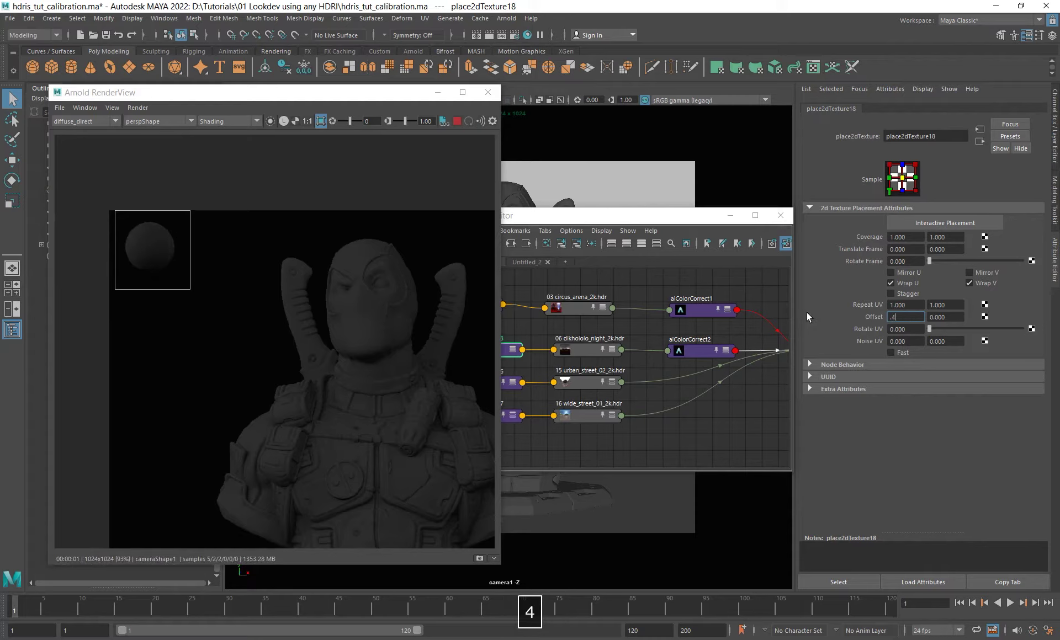
pyautogui.press('Return')
pyautogui.write('.5')
pyautogui.press('Return')
pyautogui.write('.6')
pyautogui.press('Return')
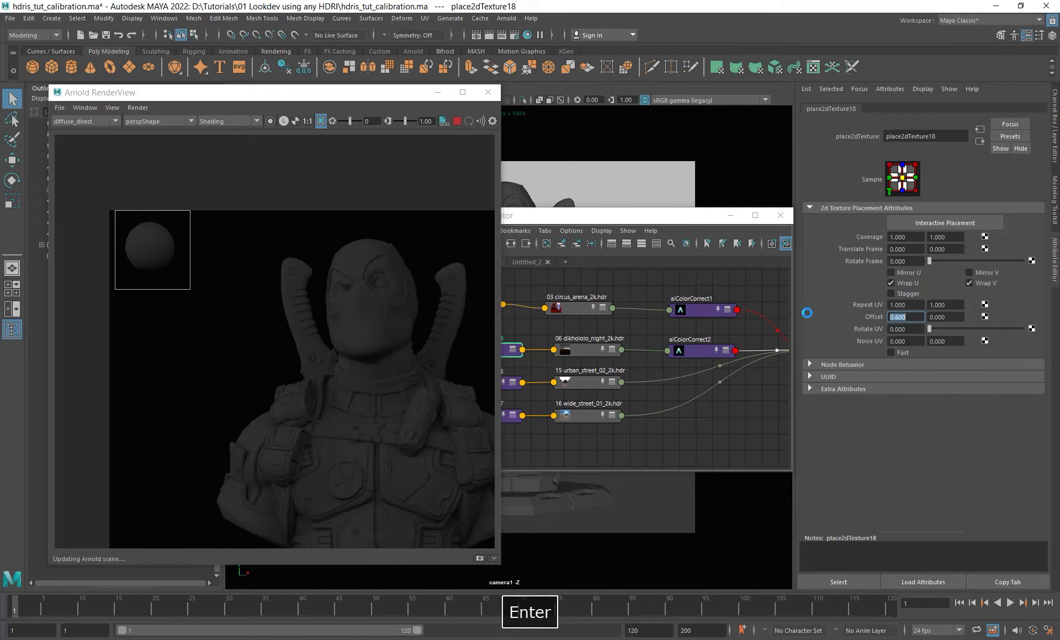
pyautogui.write('.7')
pyautogui.press('Return')
pyautogui.write('.8')
pyautogui.press('Return')
pyautogui.write('.9')
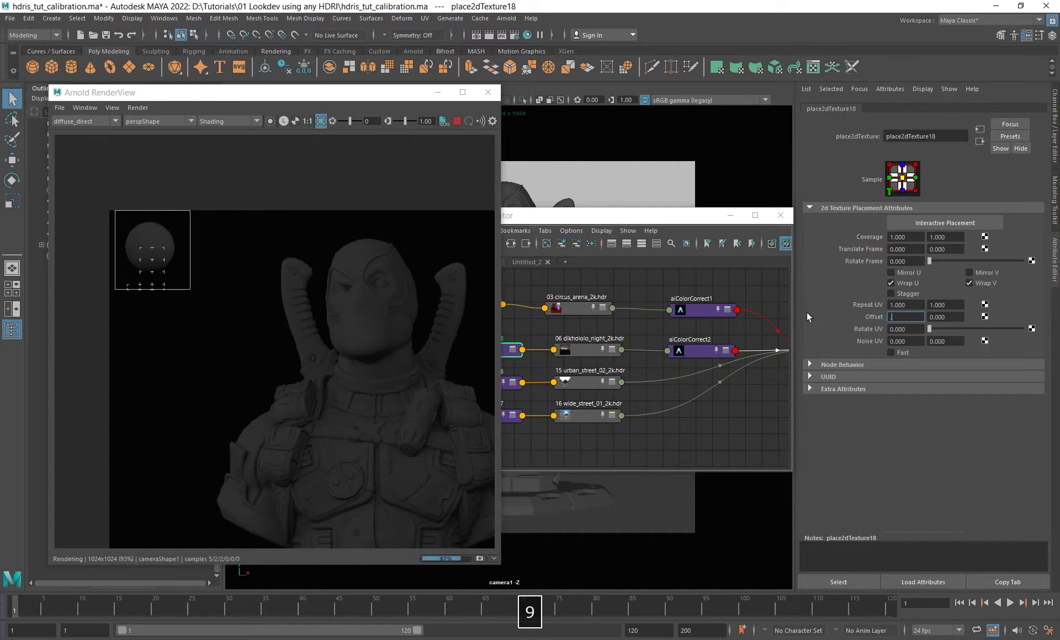
pyautogui.press('Return')
# Set the U Offset of place2dTexture18 to 0.45 after retrying 0.4 and another nearby value.
pyautogui.write('.4')
pyautogui.press('Return')
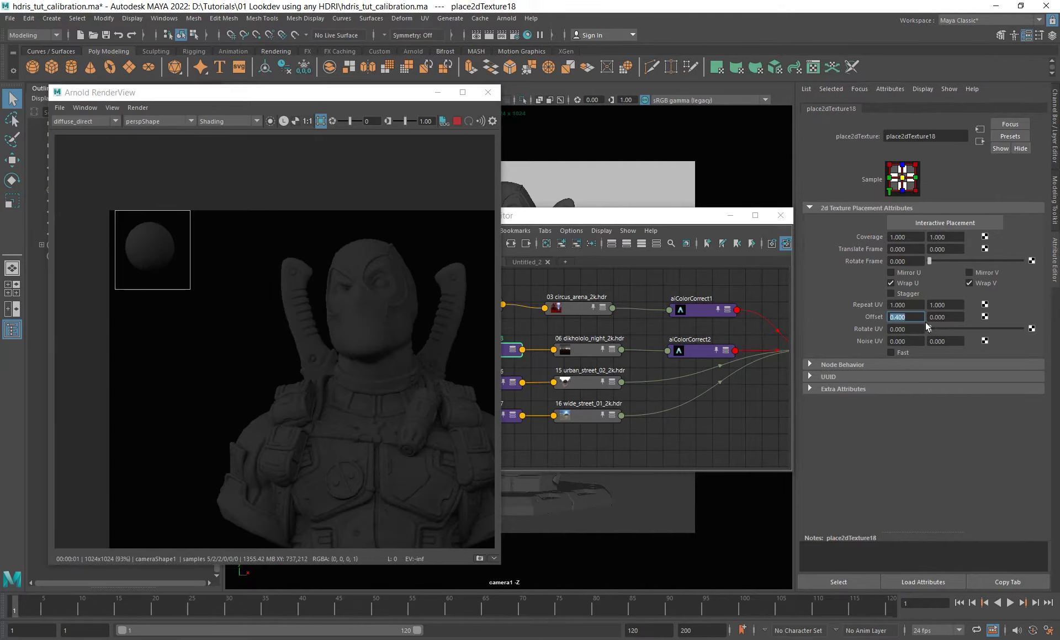
pyautogui.write('.5')
pyautogui.press('Return')
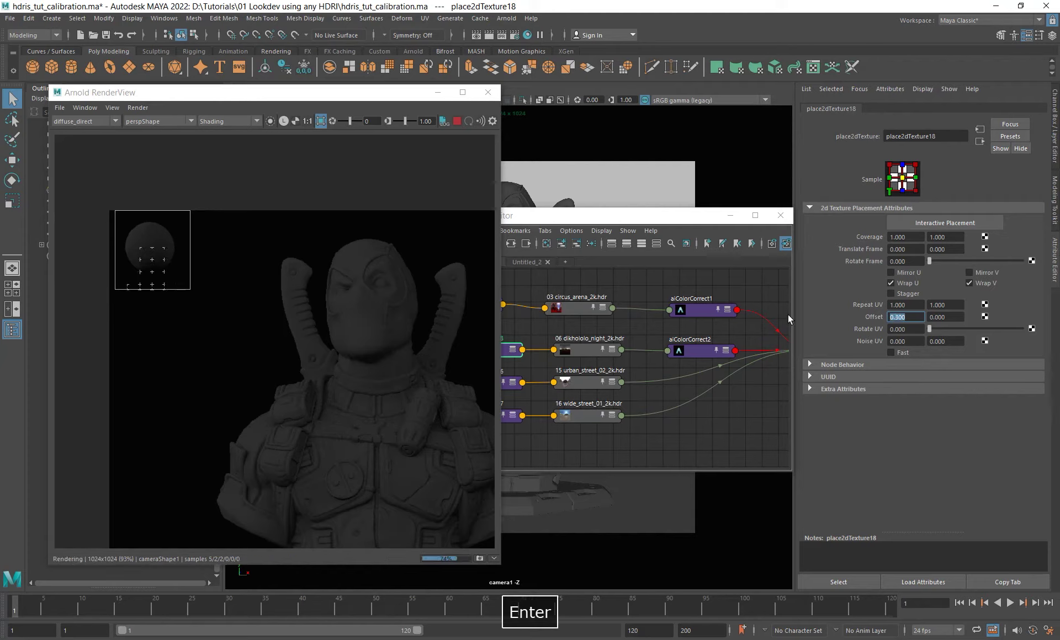
pyautogui.write('.45')
pyautogui.press('Return')
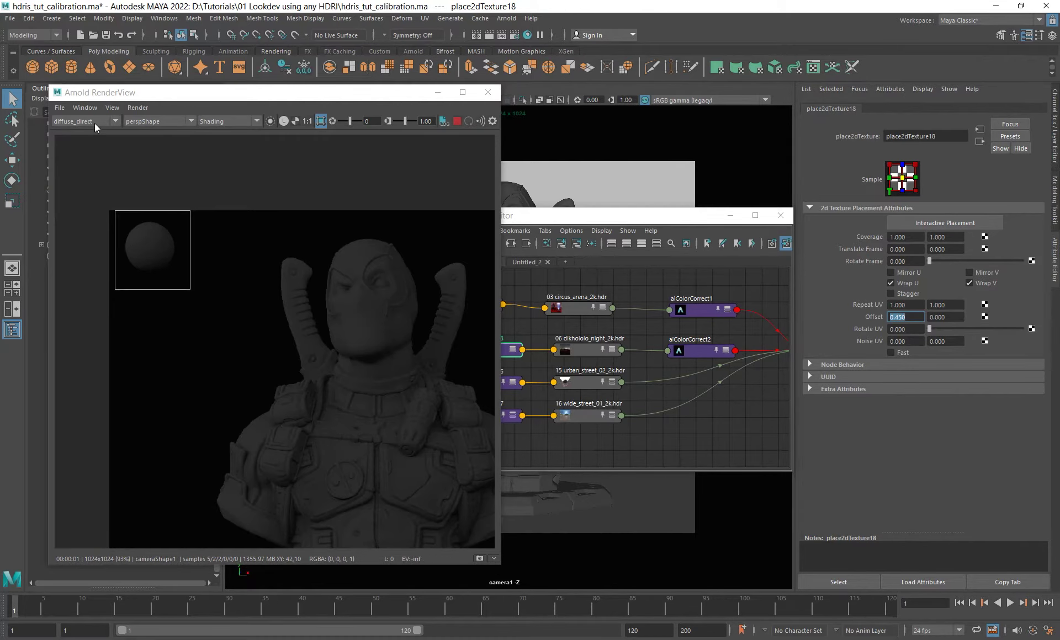
# Check the grey ball's diffuse_direct brightness up close and set the Exposure of aiColorCorrect2 to 3.
pyautogui.scroll(3, 150, 247)
pyautogui.keyDown('alt'); pyautogui.moveTo(140, 253); pyautogui.dragTo(164, 236, button='middle'); pyautogui.keyUp('alt')
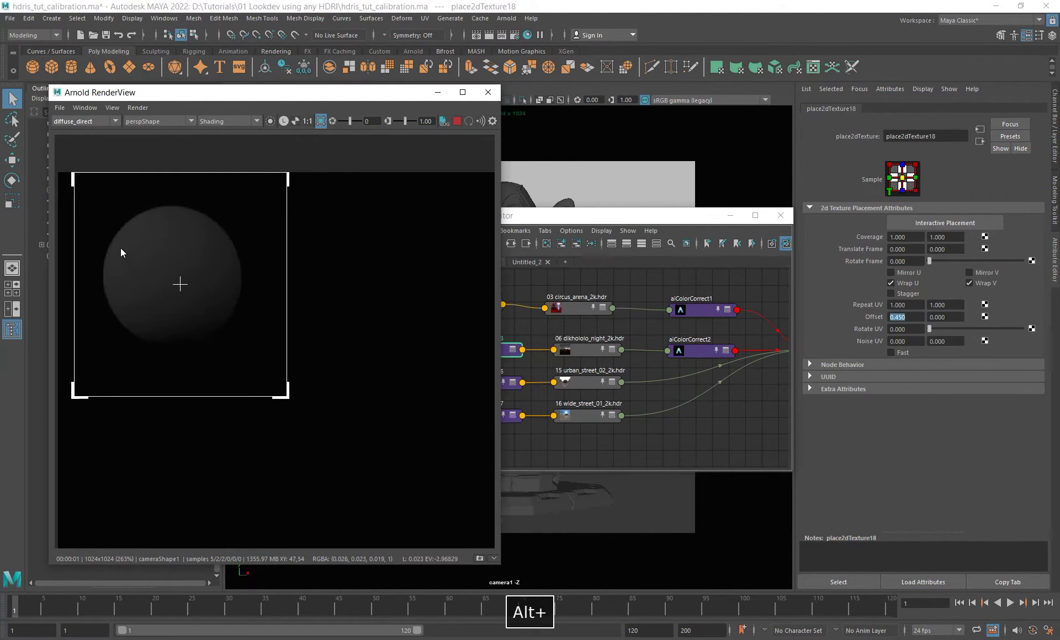
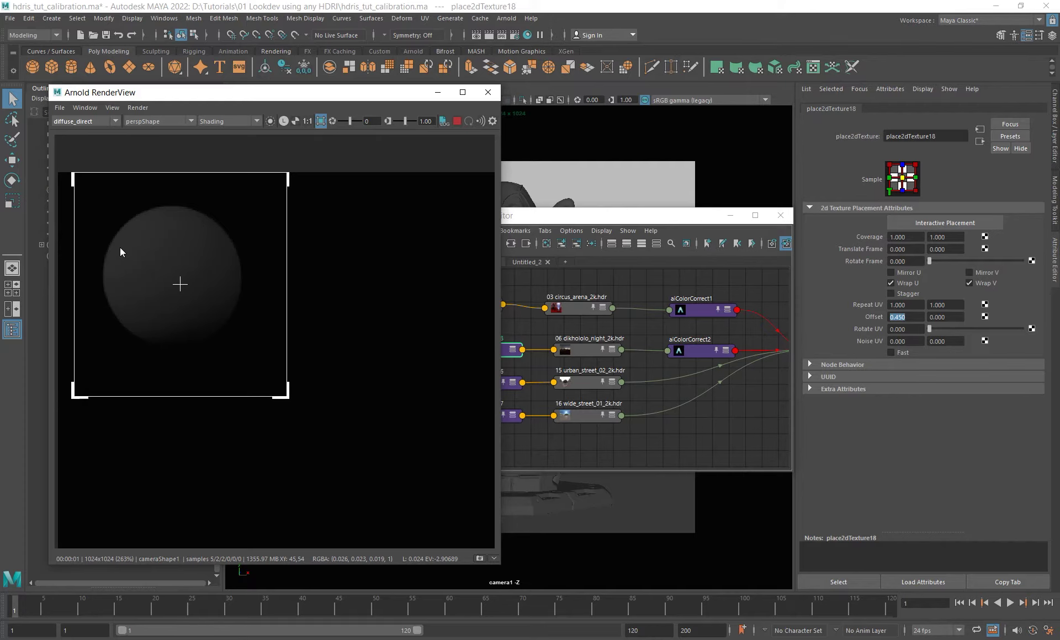
pyautogui.click(706, 353)
pyautogui.moveTo(911, 307); pyautogui.dragTo(714, 303)
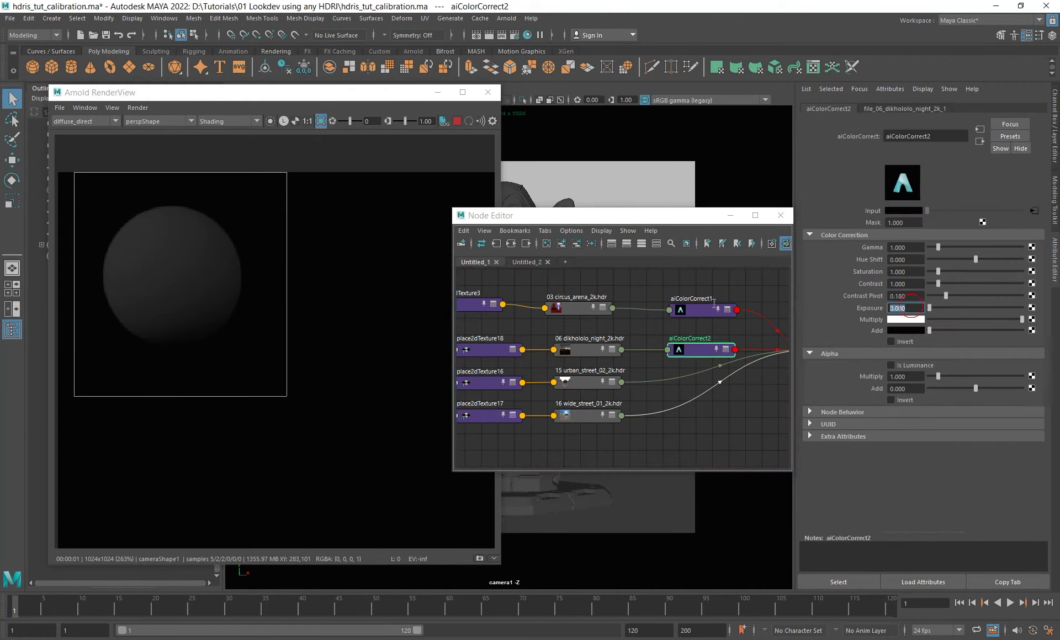
pyautogui.write('3')
pyautogui.press('Return')
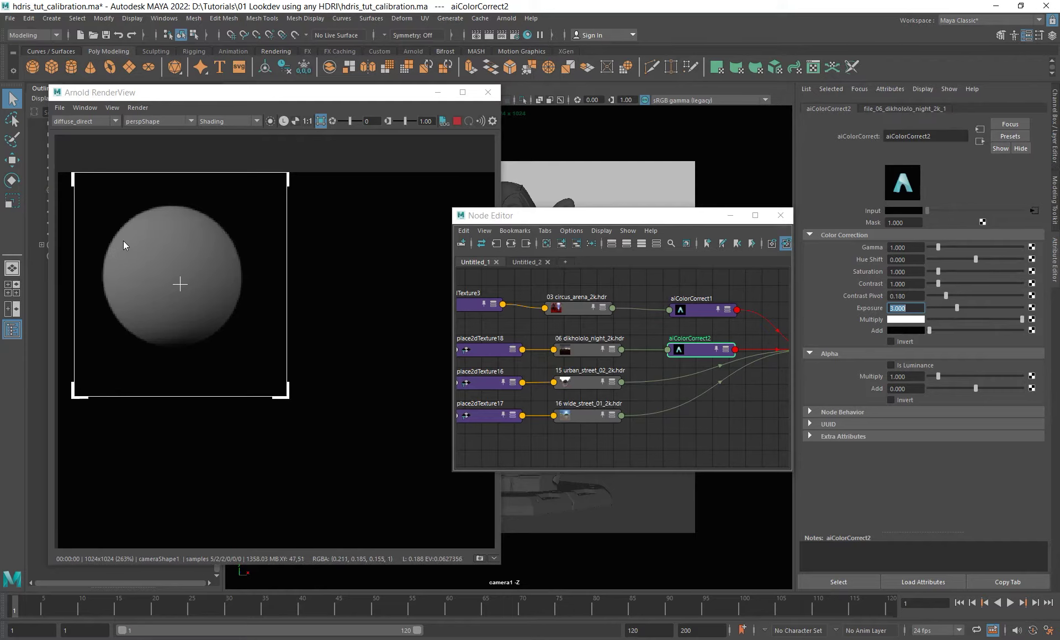
# Compare the grey ball under the dikhololo_night HDRI by alternating between the diffuse_albedo and diffuse_direct AOVs.
pyautogui.click(95, 122)
pyautogui.press('Up')
pyautogui.press('Down')
pyautogui.press('Up')
pyautogui.press('Down')
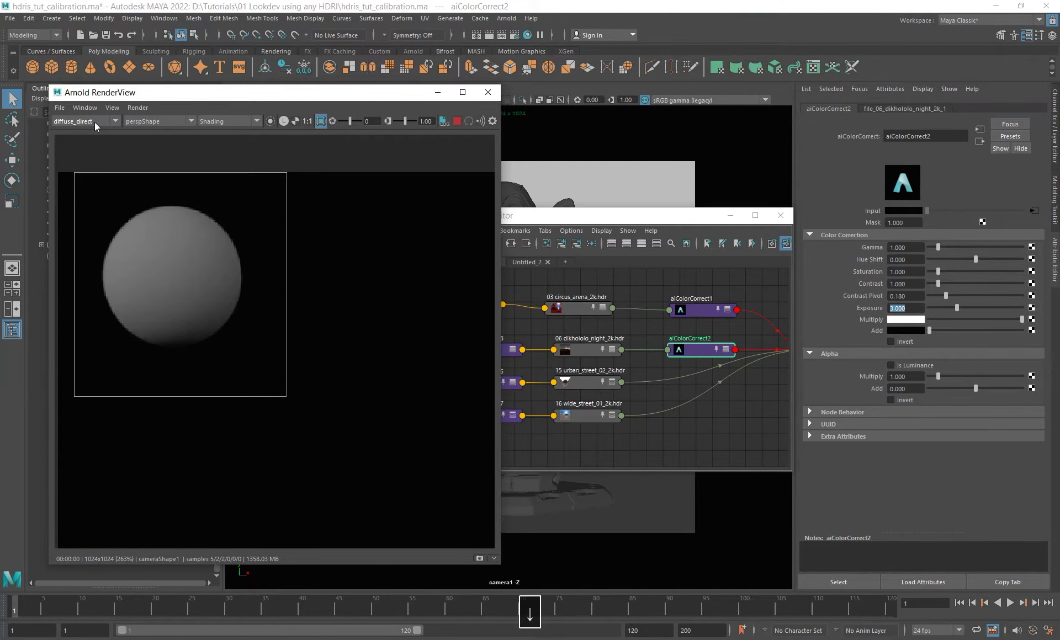
pyautogui.press('Up')
pyautogui.press('Down')
pyautogui.press('Up')
pyautogui.press('Down')
pyautogui.press('Up')
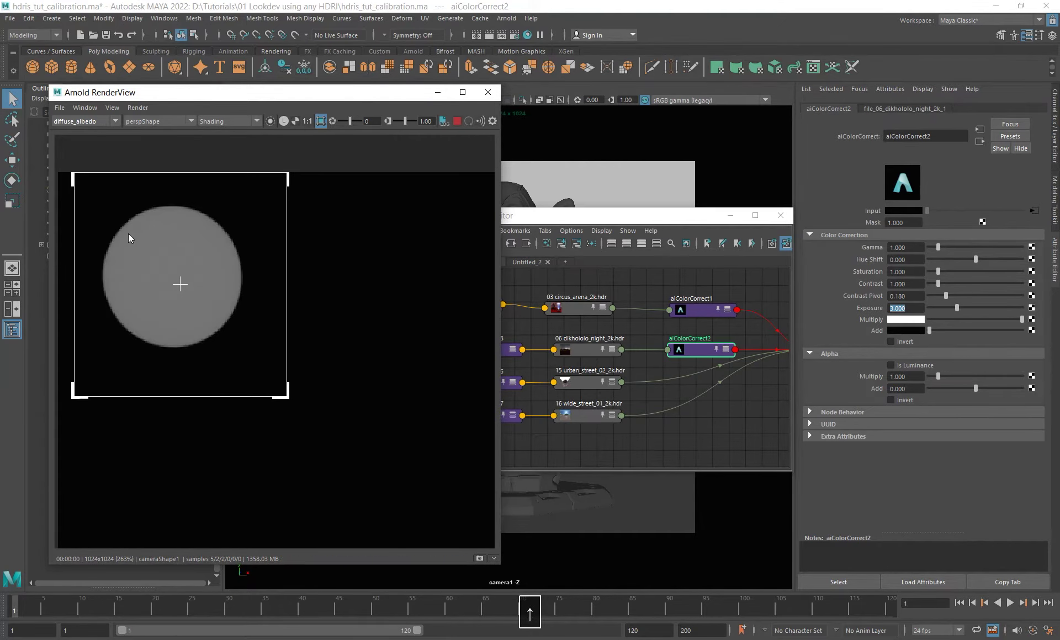
pyautogui.press('Down')
pyautogui.press('Up')
pyautogui.press('Down')
pyautogui.press('Up')
pyautogui.press('Down')
pyautogui.press('Up')
pyautogui.press('Down')
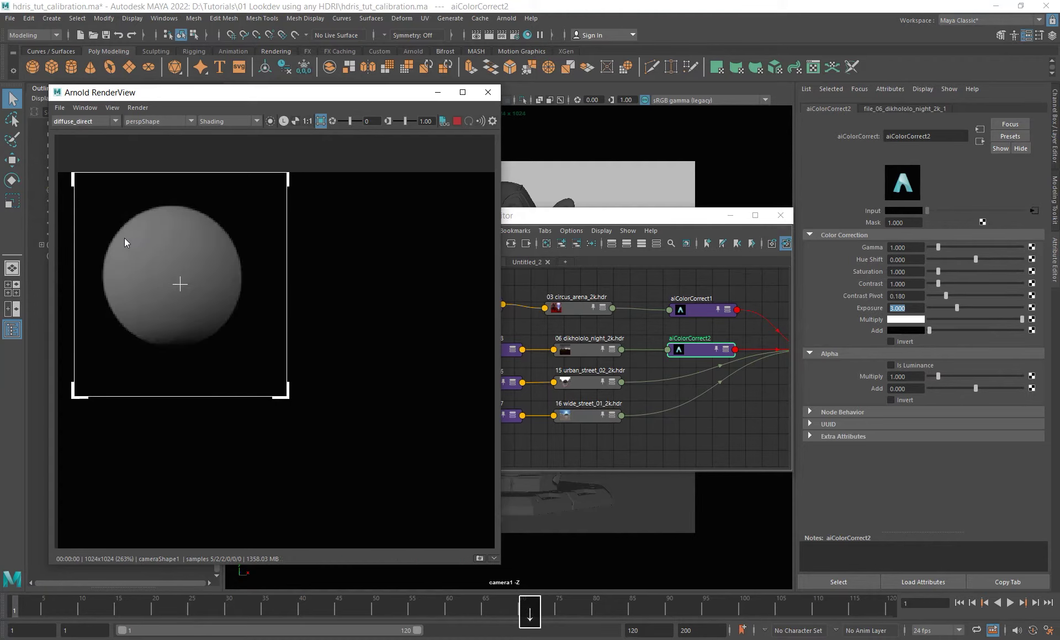
pyautogui.press('Up')
pyautogui.press('Down')
pyautogui.press('Up')
pyautogui.press('Down')
pyautogui.press('Up')
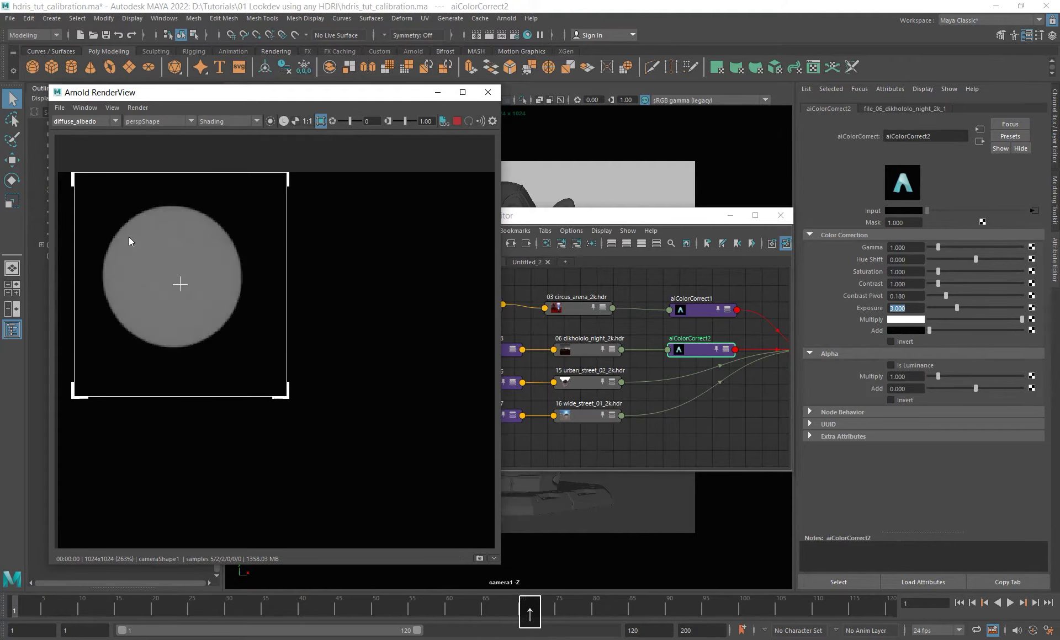
pyautogui.press('Down')
pyautogui.press('Up')
pyautogui.press('Down')
pyautogui.press('Up')
pyautogui.press('Down')
pyautogui.press('Up')
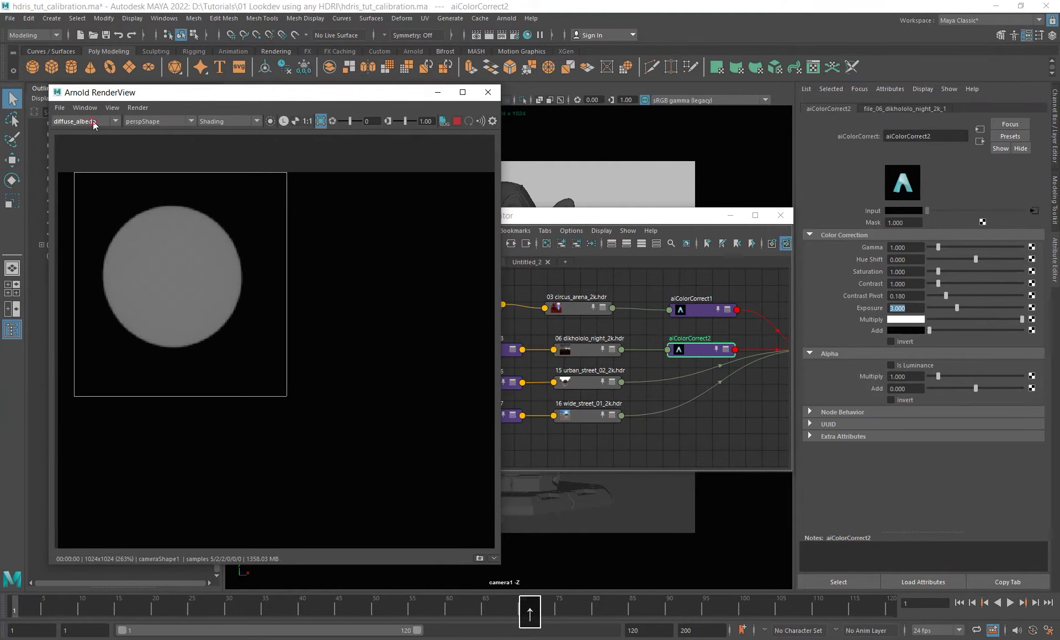
# Display the Beauty AOV, clear the crop region, and switch the luminance view back to full colour.
pyautogui.click(95, 122)
pyautogui.click(77, 133)
pyautogui.scroll(-4, 293, 374)
pyautogui.keyDown('shift'); pyautogui.click(343, 368); pyautogui.keyUp('shift')
pyautogui.scroll(-8, 338, 368)
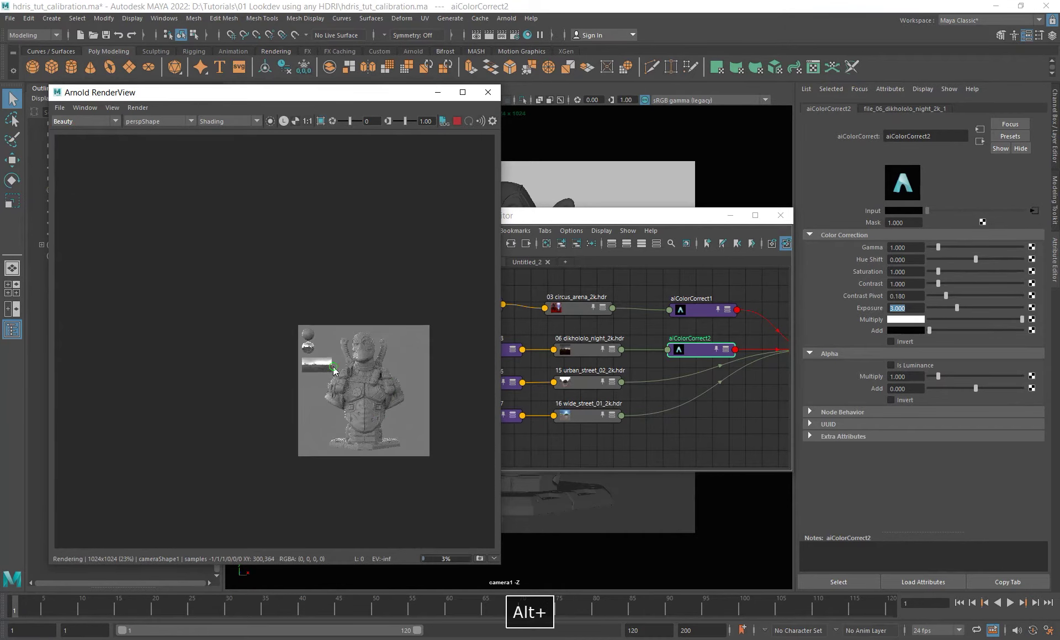
pyautogui.keyDown('alt'); pyautogui.moveTo(333, 368); pyautogui.dragTo(311, 324, button='middle'); pyautogui.keyUp('alt')
pyautogui.press('l')
pyautogui.scroll(2, 313, 360)
pyautogui.scroll(1, 312, 348)
pyautogui.keyDown('alt'); pyautogui.moveTo(316, 403); pyautogui.dragTo(292, 383, button='middle'); pyautogui.keyUp('alt')
# Inspect the whole bust in the diffuse_direct AOV and return to Beauty.
pyautogui.click(88, 122)
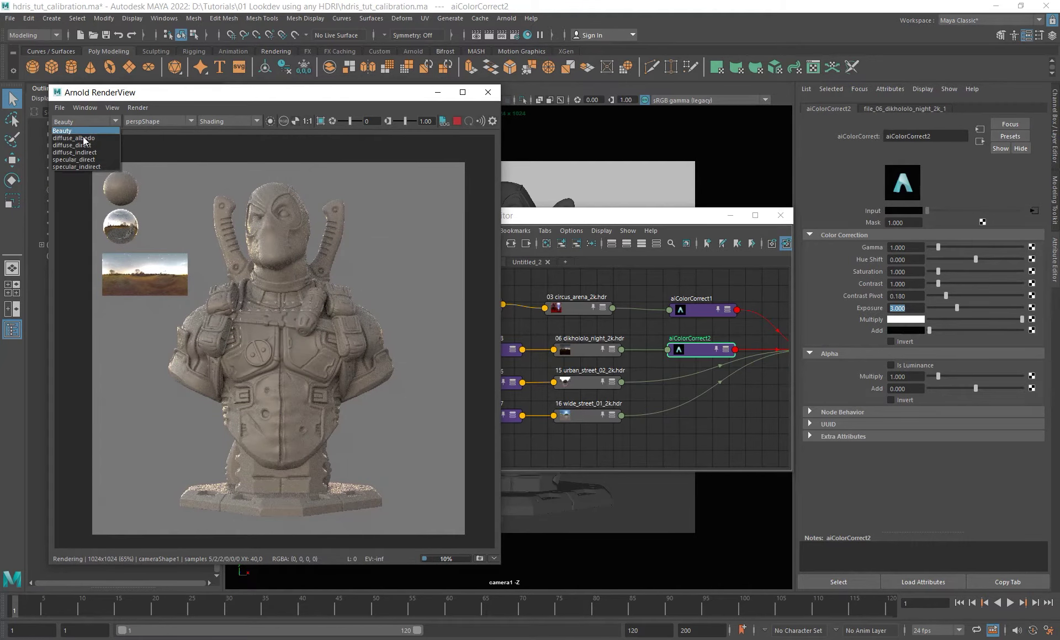
pyautogui.click(83, 145)
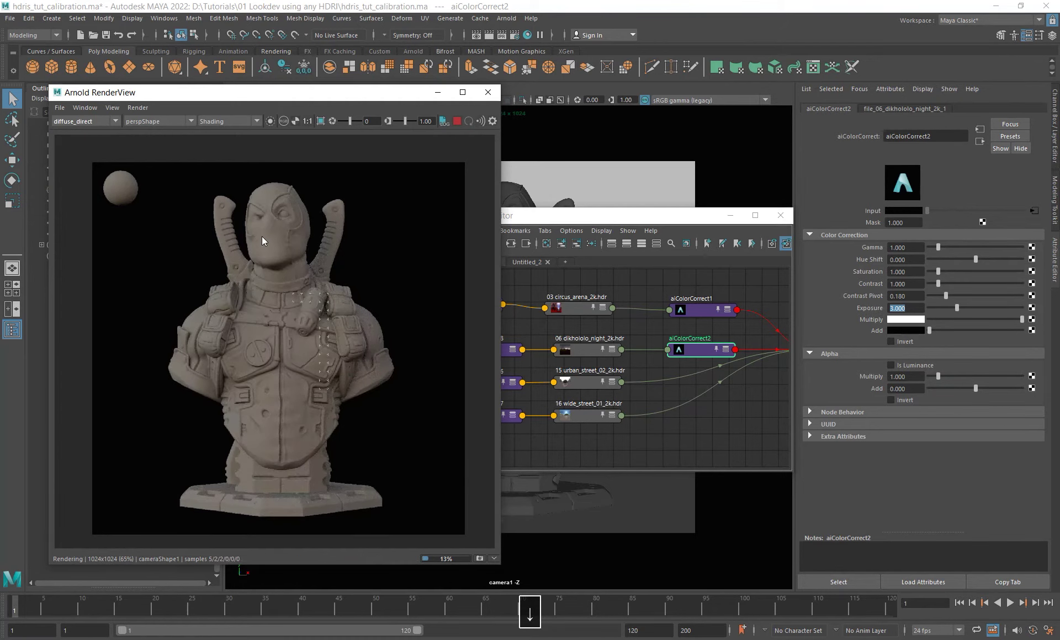
pyautogui.click(68, 122)
pyautogui.click(73, 131)
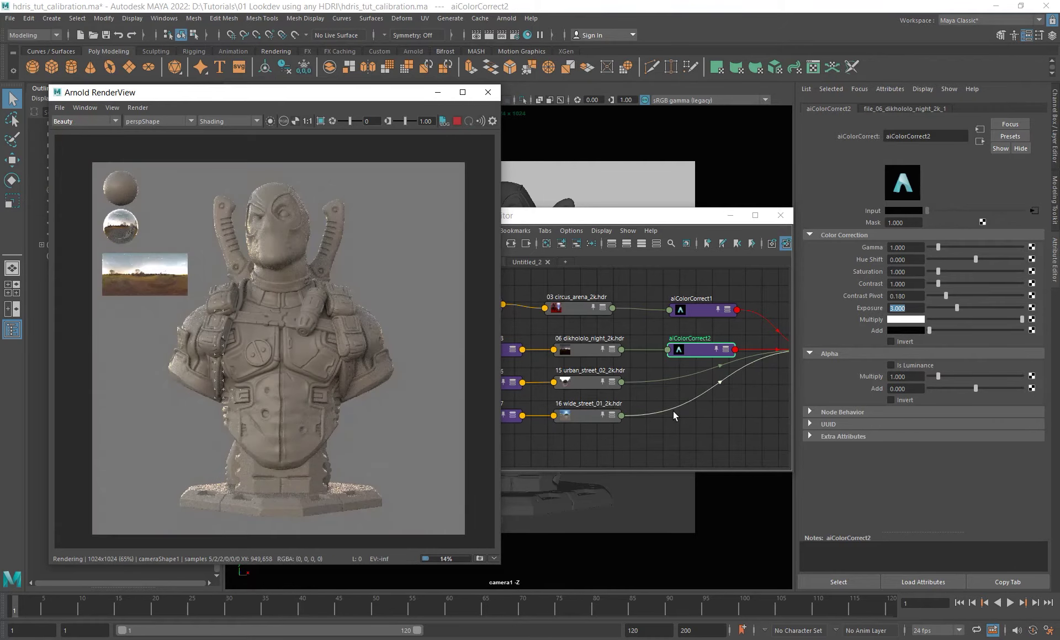
# Create a third aiColorCorrect node and feed the 15 urban_street_02_2k.hdr texture into its input.
pyautogui.keyDown('alt'); pyautogui.moveTo(702, 406); pyautogui.dragTo(677, 398, button='middle'); pyautogui.keyUp('alt')
pyautogui.click(702, 410)
pyautogui.press('Tab')
pyautogui.write('a')
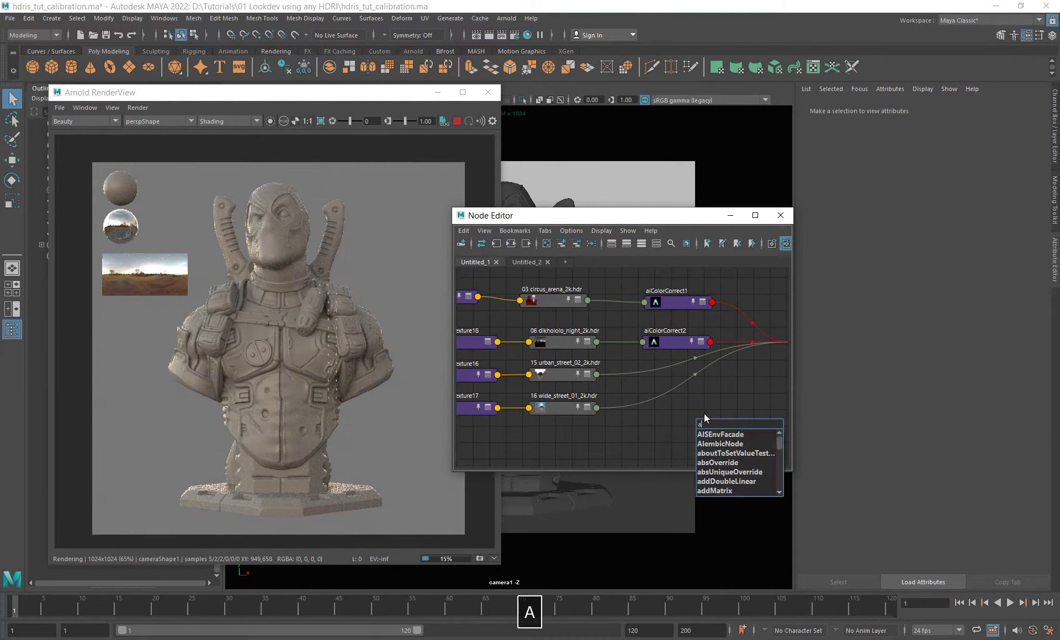
pyautogui.write('icolor')
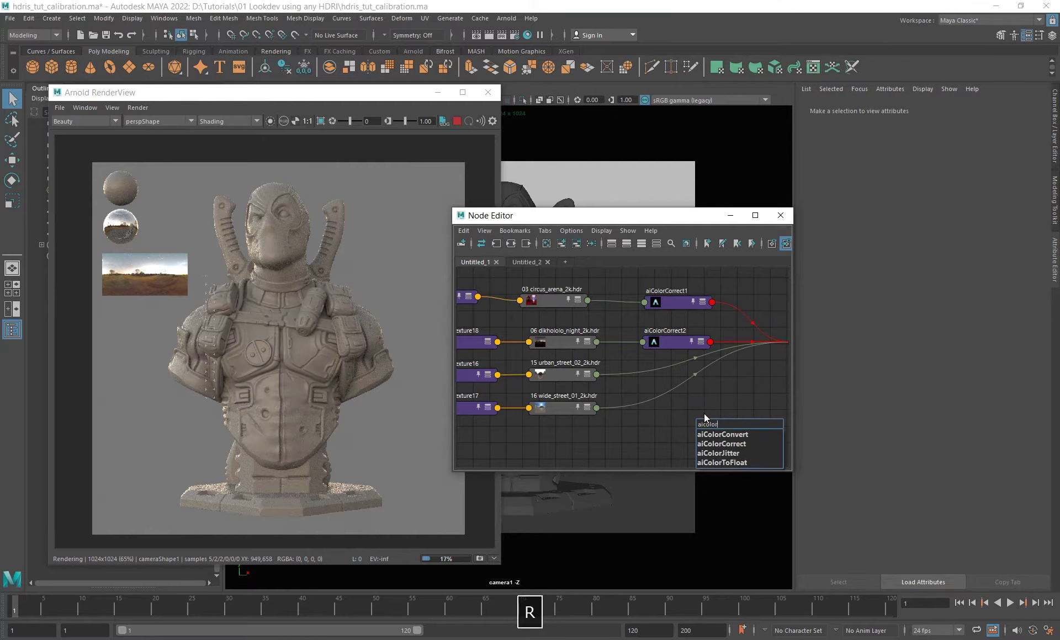
pyautogui.press('Down')
pyautogui.press('Down')
pyautogui.press('Return')
pyautogui.moveTo(717, 427); pyautogui.dragTo(708, 418)
pyautogui.moveTo(555, 376); pyautogui.dragTo(867, 209, button='middle')
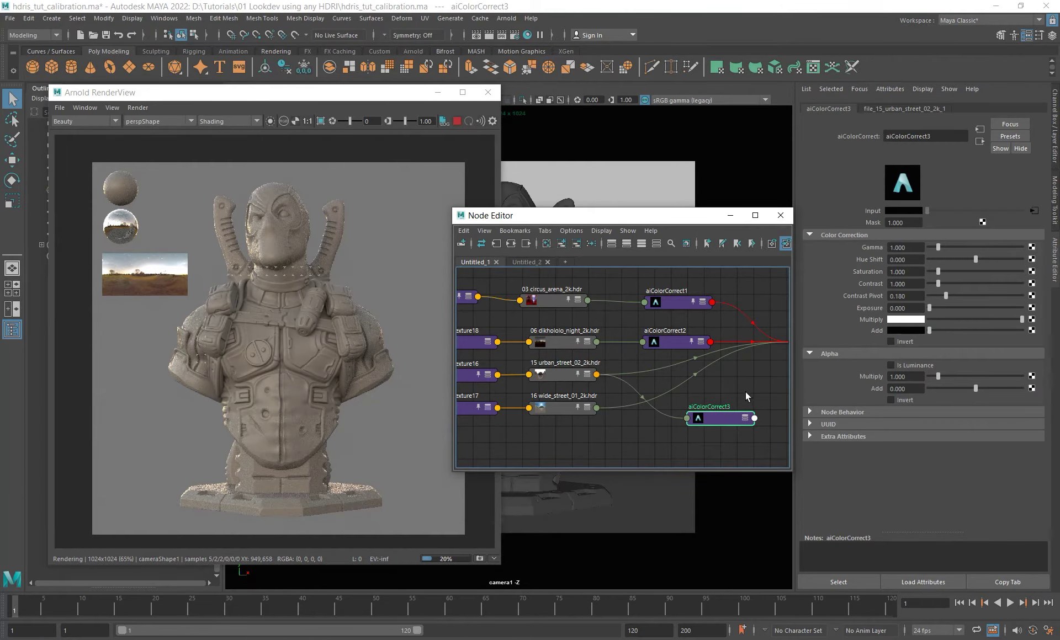
# Wire aiColorCorrect3 into input2 of aiSwitch1 and set the switch's Index to 2.
pyautogui.keyDown('alt'); pyautogui.moveTo(745, 394); pyautogui.dragTo(651, 393, button='middle'); pyautogui.keyUp('alt')
pyautogui.moveTo(521, 372); pyautogui.dragTo(586, 377)
pyautogui.click(713, 424)
pyautogui.click(734, 349)
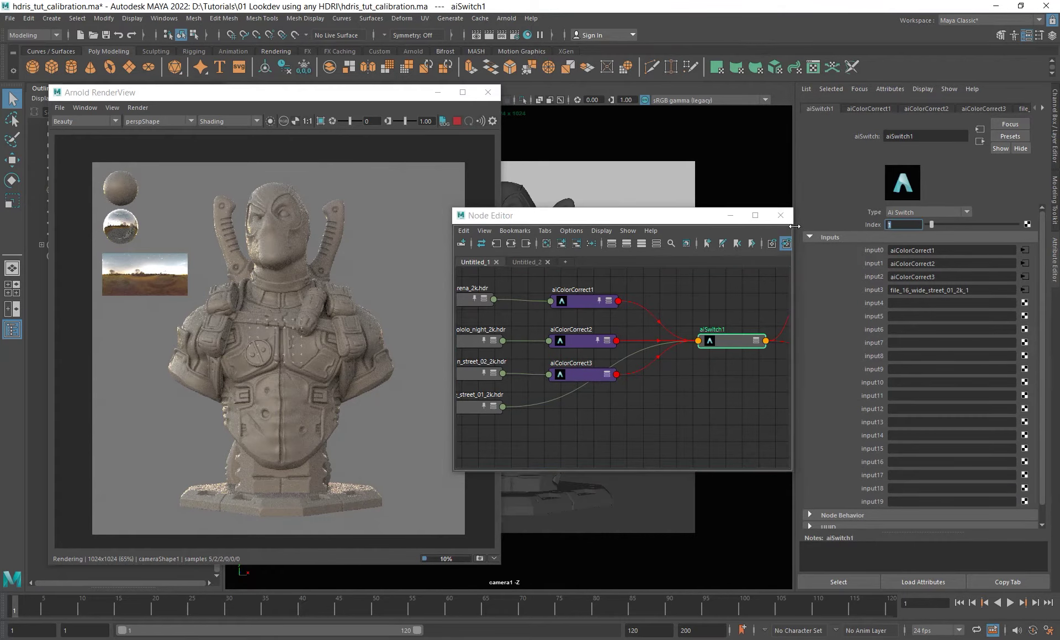
pyautogui.write('2')
pyautogui.press('Return')
# Limit the render region to the grey ball under the urban street HDRI and display the diffuse_direct AOV.
pyautogui.keyDown('alt'); pyautogui.moveTo(285, 303); pyautogui.dragTo(310, 332, button='middle'); pyautogui.keyUp('alt')
pyautogui.press('l')
pyautogui.press('l')
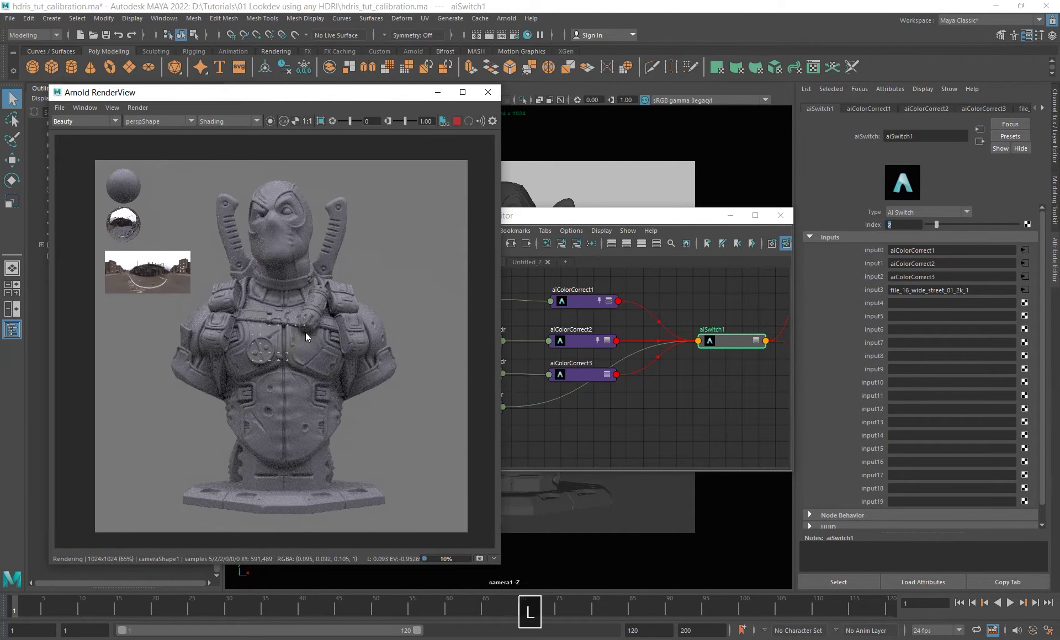
pyautogui.scroll(2, 230, 261)
pyautogui.keyDown('alt'); pyautogui.moveTo(151, 247); pyautogui.dragTo(201, 261, button='middle'); pyautogui.keyUp('alt')
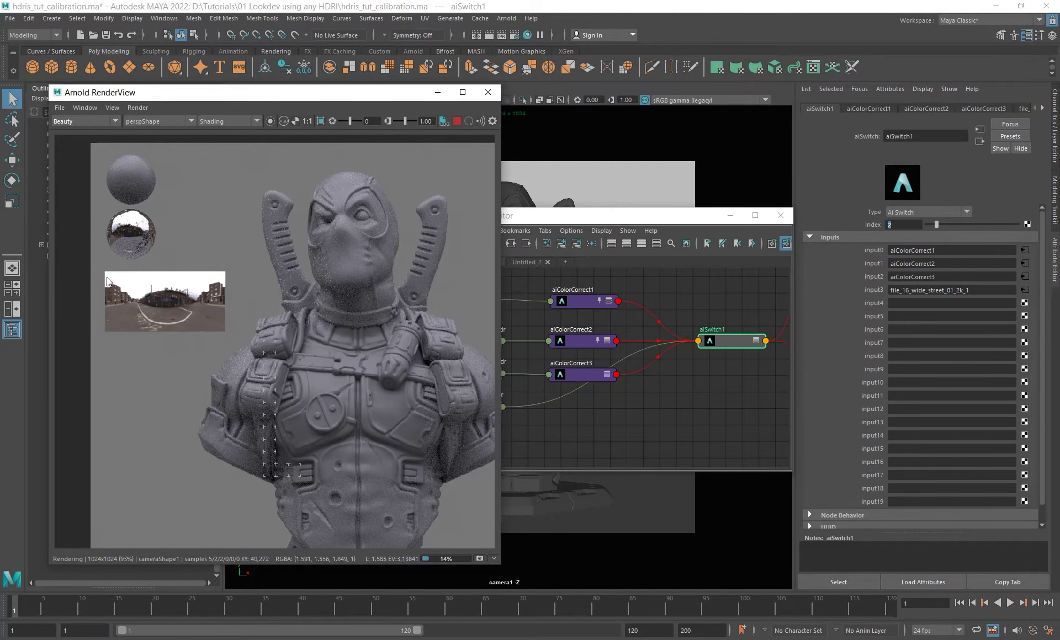
pyautogui.keyDown('alt'); pyautogui.moveTo(360, 325); pyautogui.dragTo(297, 321, button='middle'); pyautogui.keyUp('alt')
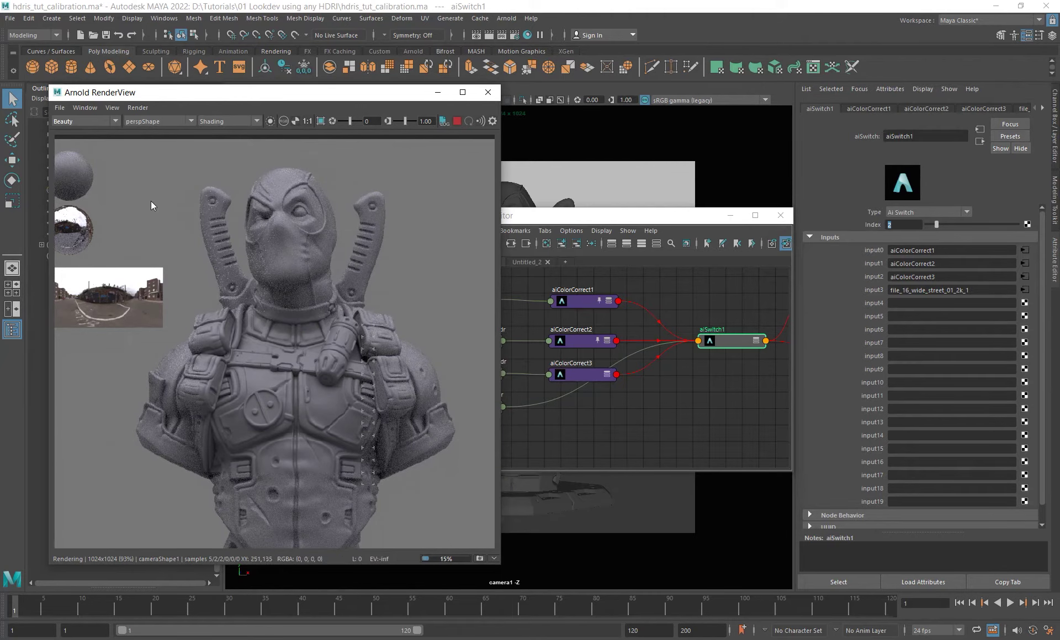
pyautogui.keyDown('alt'); pyautogui.moveTo(150, 201); pyautogui.dragTo(277, 247, button='middle'); pyautogui.keyUp('alt')
pyautogui.moveTo(167, 194)
pyautogui.keyDown('shift'); pyautogui.mouseDown()
pyautogui.moveTo(229, 234)
pyautogui.moveTo(236, 252)
pyautogui.mouseUp(); pyautogui.keyUp('shift')
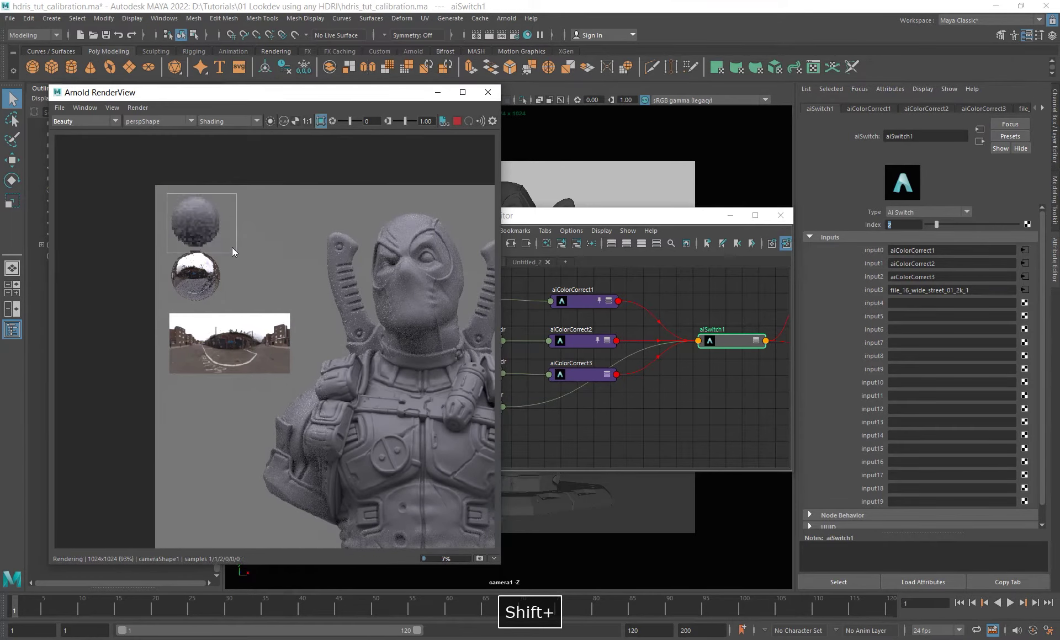
pyautogui.click(85, 121)
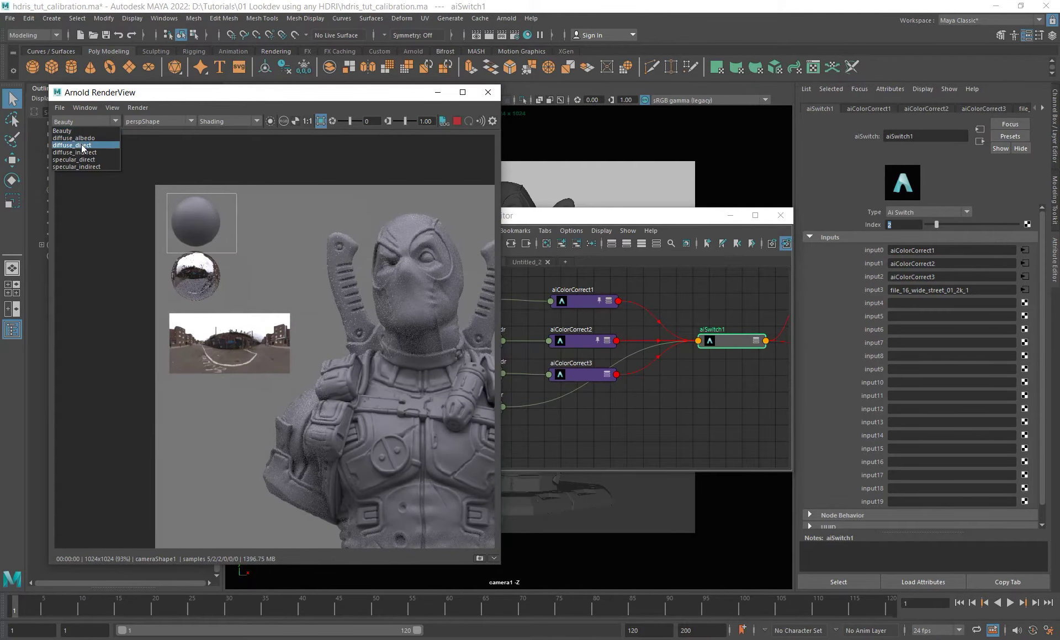
pyautogui.click(82, 146)
# Check the grey ball's diffuse_direct brightness up close and set the Exposure of aiColorCorrect3 to -0.2.
pyautogui.scroll(2, 208, 218)
pyautogui.keyDown('alt'); pyautogui.moveTo(236, 229); pyautogui.dragTo(246, 233, button='middle'); pyautogui.keyUp('alt')
pyautogui.keyDown('alt'); pyautogui.moveTo(574, 358); pyautogui.dragTo(647, 357, button='middle'); pyautogui.keyUp('alt')
pyautogui.moveTo(655, 371); pyautogui.dragTo(656, 369)
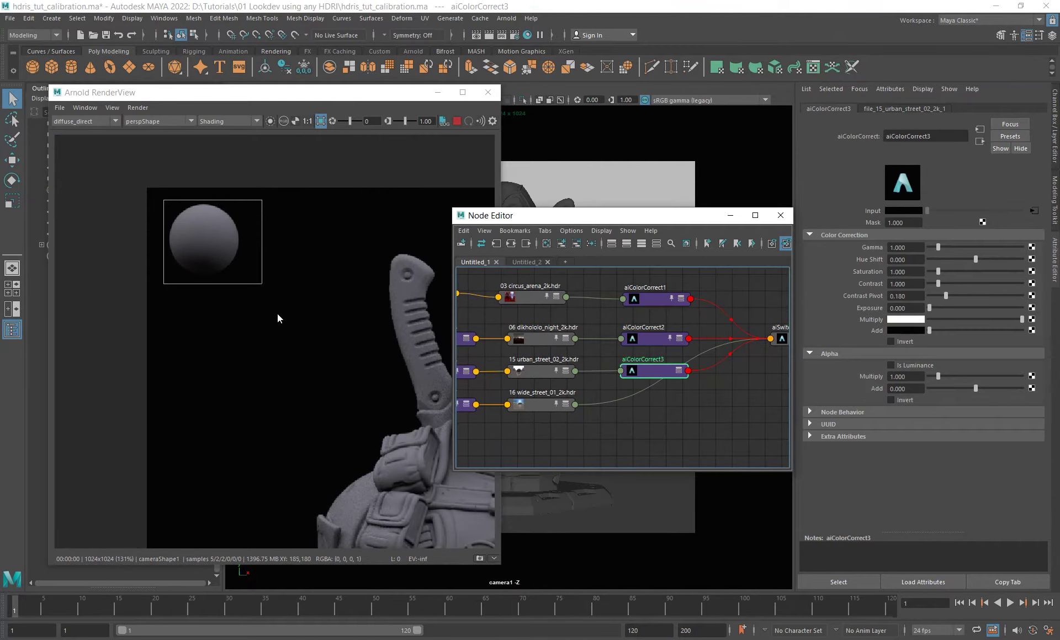
pyautogui.keyDown('alt'); pyautogui.moveTo(289, 324); pyautogui.dragTo(277, 339, button='middle'); pyautogui.keyUp('alt')
pyautogui.scroll(2, 196, 237)
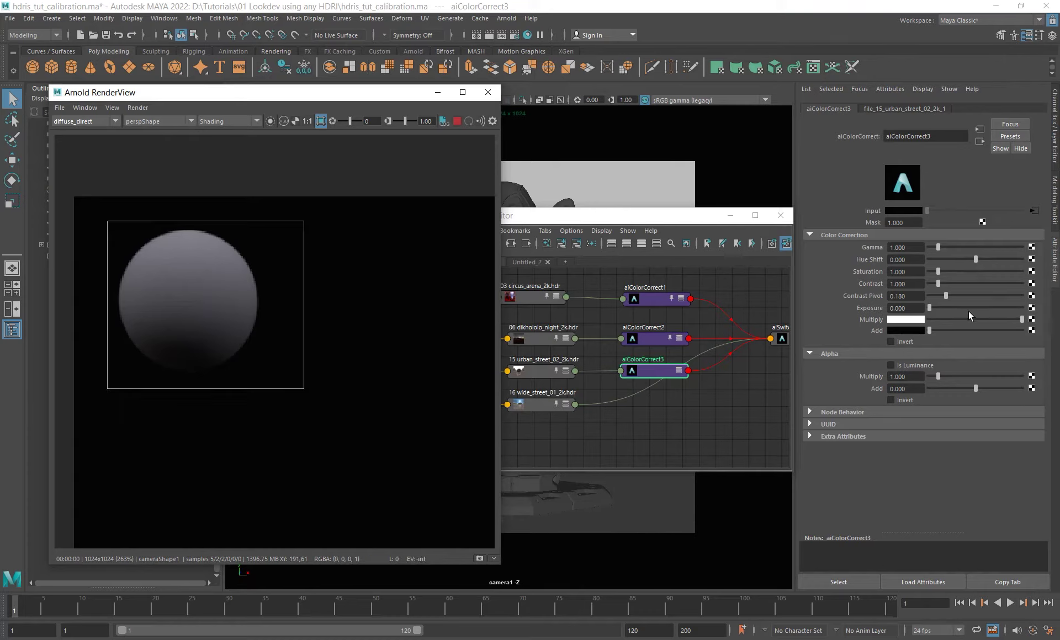
pyautogui.doubleClick(912, 310)
pyautogui.write('-0.2')
pyautogui.press('Return')
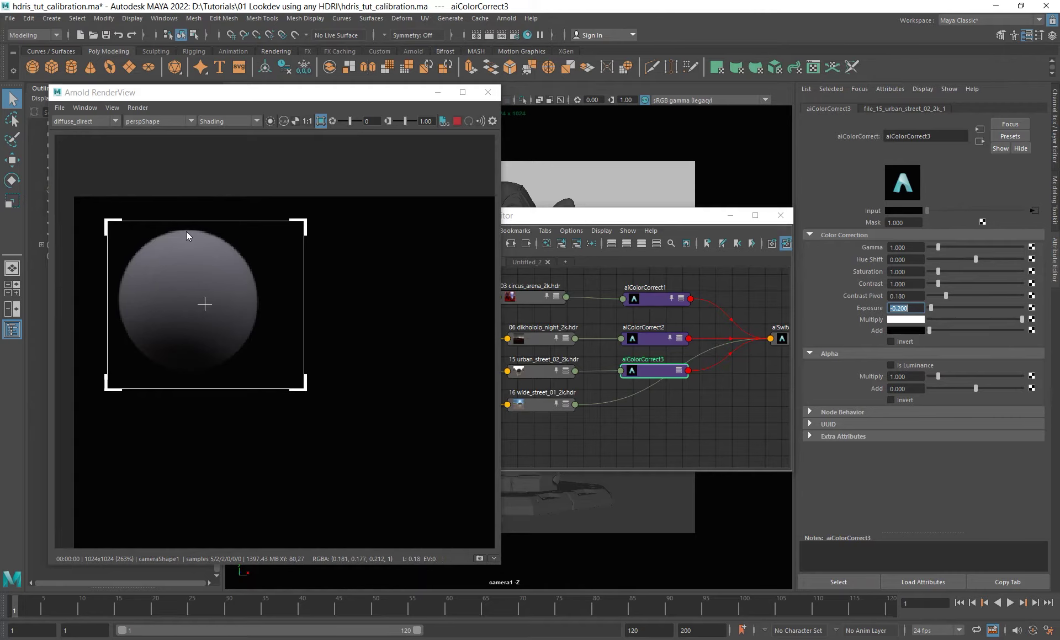
# Compare the grey ball's diffuse_albedo and diffuse_direct AOVs in full colour under the urban street HDRI.
pyautogui.click(111, 121)
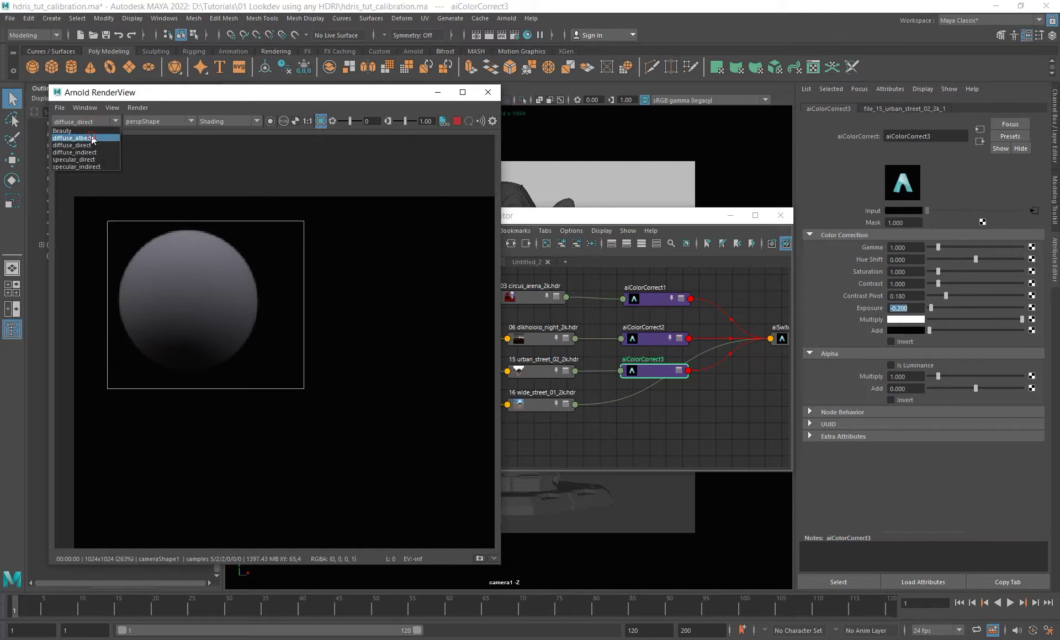
pyautogui.click(92, 138)
pyautogui.press('Down')
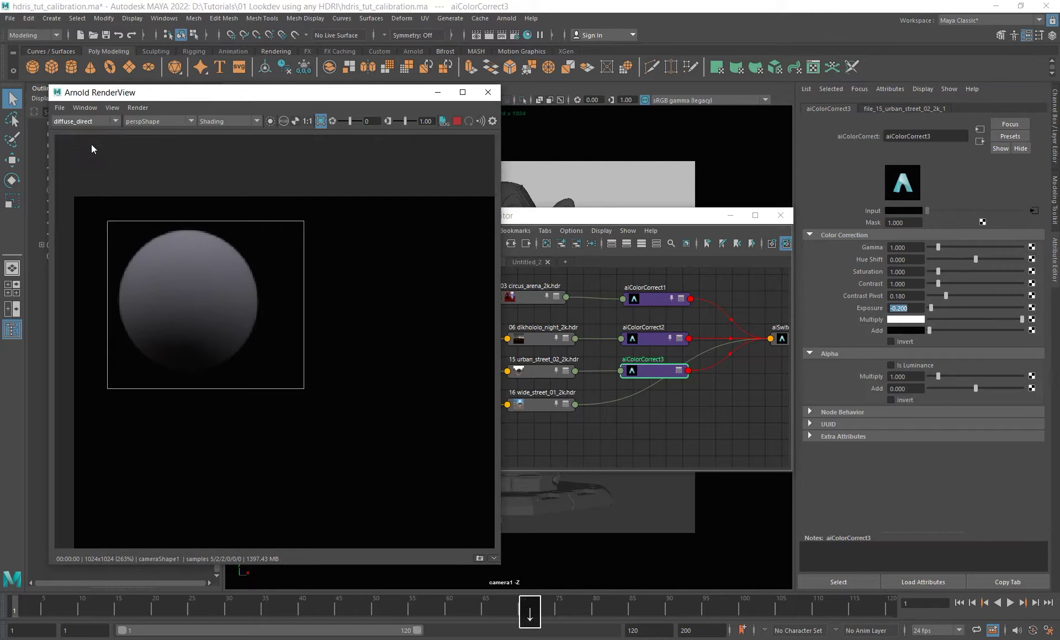
pyautogui.press('Up')
pyautogui.press('Down')
pyautogui.moveTo(333, 343); pyautogui.dragTo(327, 341, button='middle')
# Show luminance only and alternate between the diffuse_albedo and diffuse_direct AOVs to compare the grey ball's brightness.
pyautogui.press('l')
pyautogui.click(94, 126)
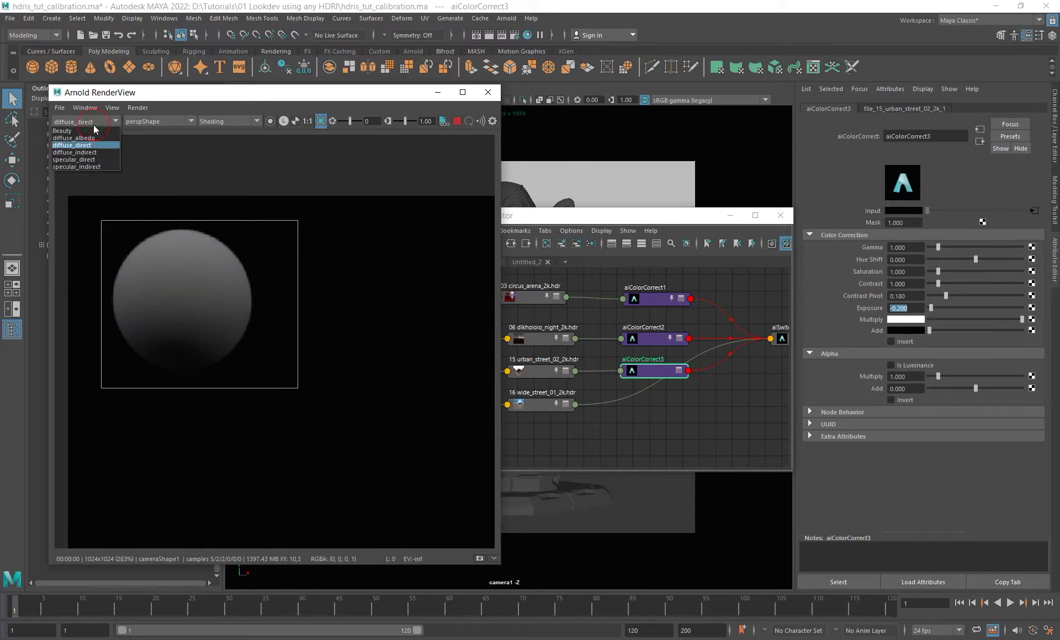
pyautogui.click(94, 125)
pyautogui.press('Down')
pyautogui.press('Up')
pyautogui.press('Up')
pyautogui.press('Down')
pyautogui.press('Down')
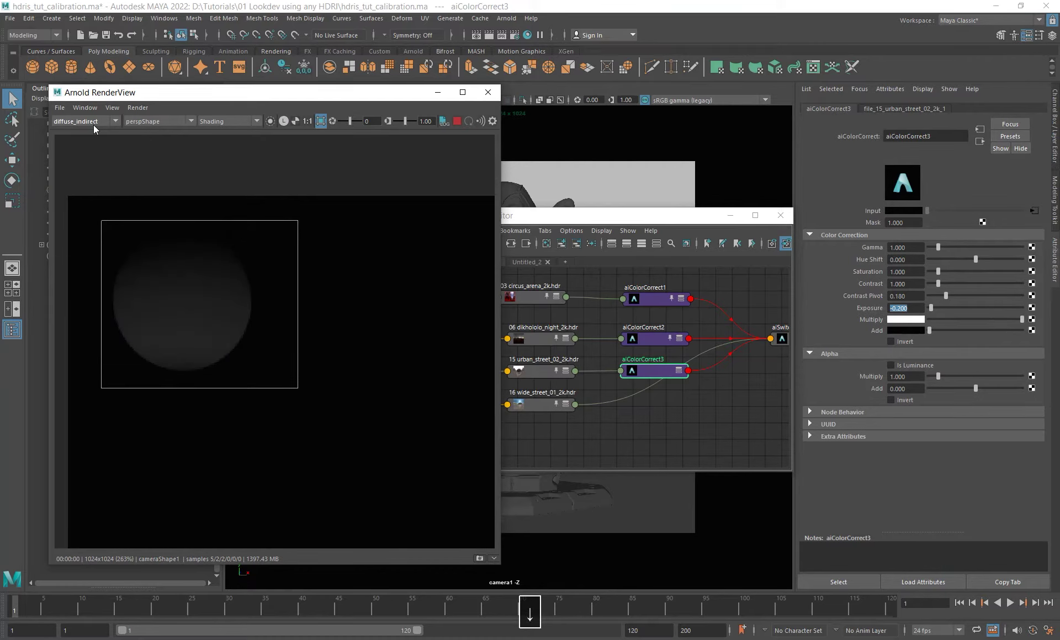
pyautogui.press('Up')
pyautogui.press('Up')
pyautogui.press('Down')
pyautogui.press('Up')
pyautogui.press('Down')
pyautogui.press('Up')
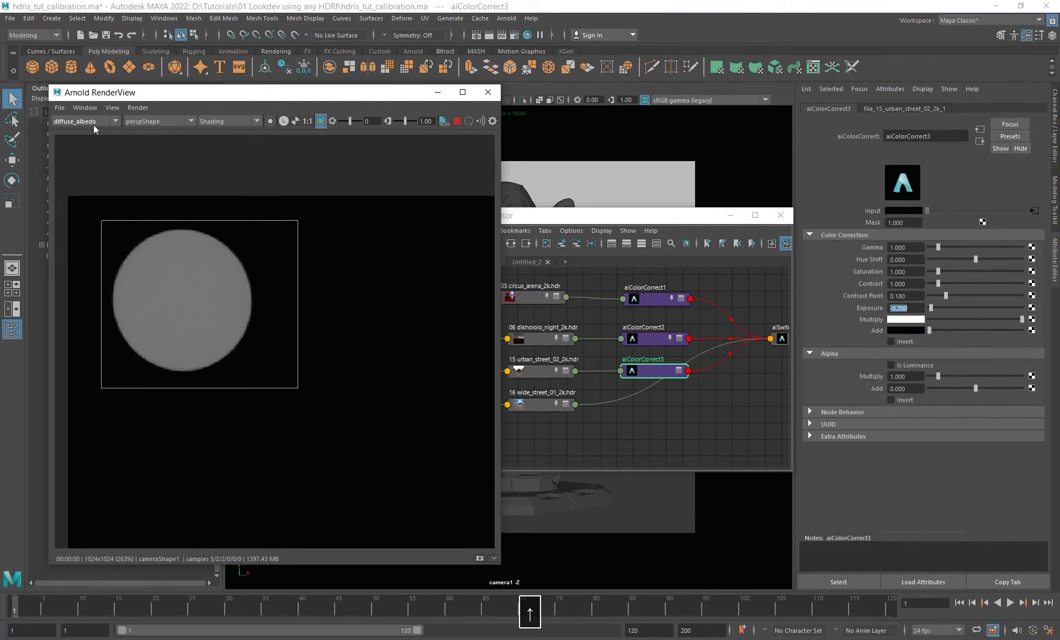
pyautogui.press('Down')
# Return to the Beauty AOV, clear the crop region, and restore full colour to view the whole bust.
pyautogui.click(94, 125)
pyautogui.click(85, 130)
pyautogui.scroll(-3, 298, 292)
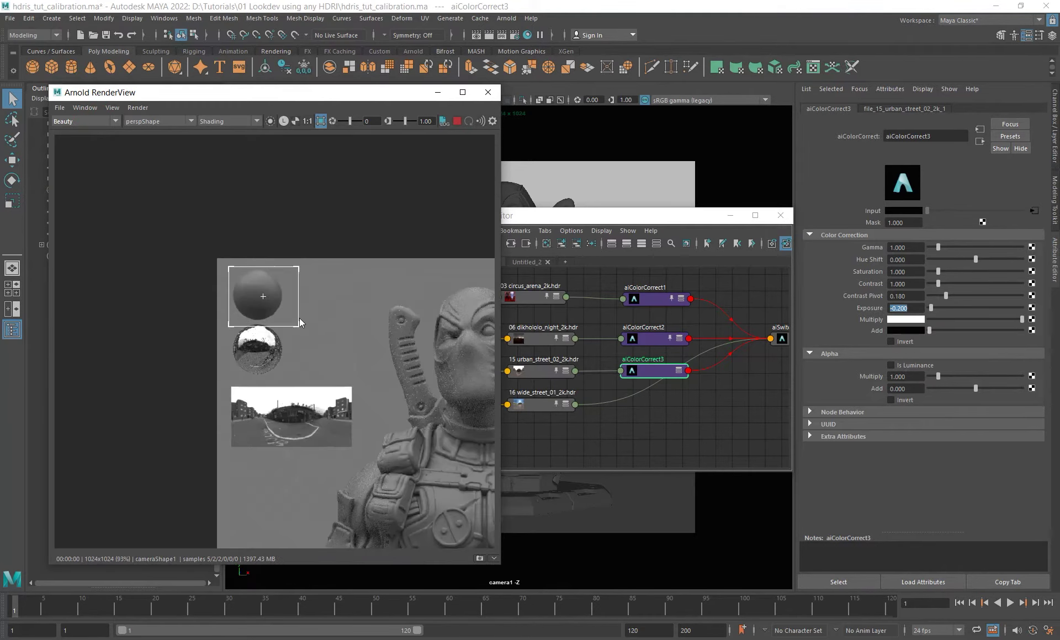
pyautogui.keyDown('shift'); pyautogui.moveTo(354, 352); pyautogui.dragTo(355, 352); pyautogui.keyUp('shift')
pyautogui.press('l')
pyautogui.scroll(-3, 358, 340)
pyautogui.keyDown('alt'); pyautogui.moveTo(379, 339); pyautogui.dragTo(310, 316, button='middle'); pyautogui.keyUp('alt')
pyautogui.scroll(1, 335, 330)
pyautogui.scroll(1, 309, 316)
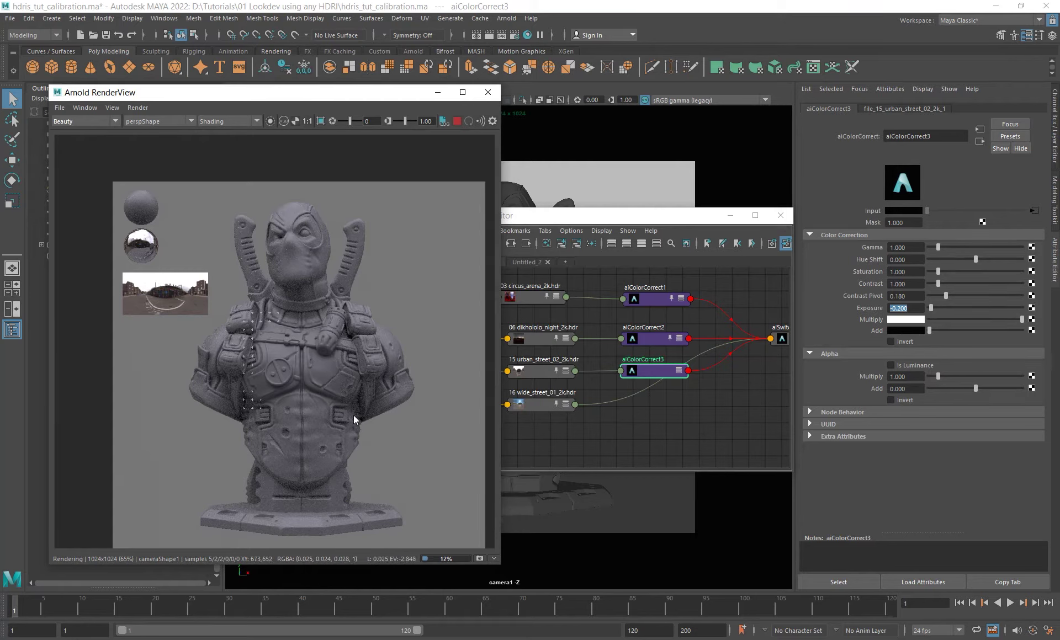
# Limit the render region to the grey ball again and save the scene.
pyautogui.keyDown('shift'); pyautogui.moveTo(120, 186); pyautogui.dragTo(167, 229); pyautogui.keyUp('shift')
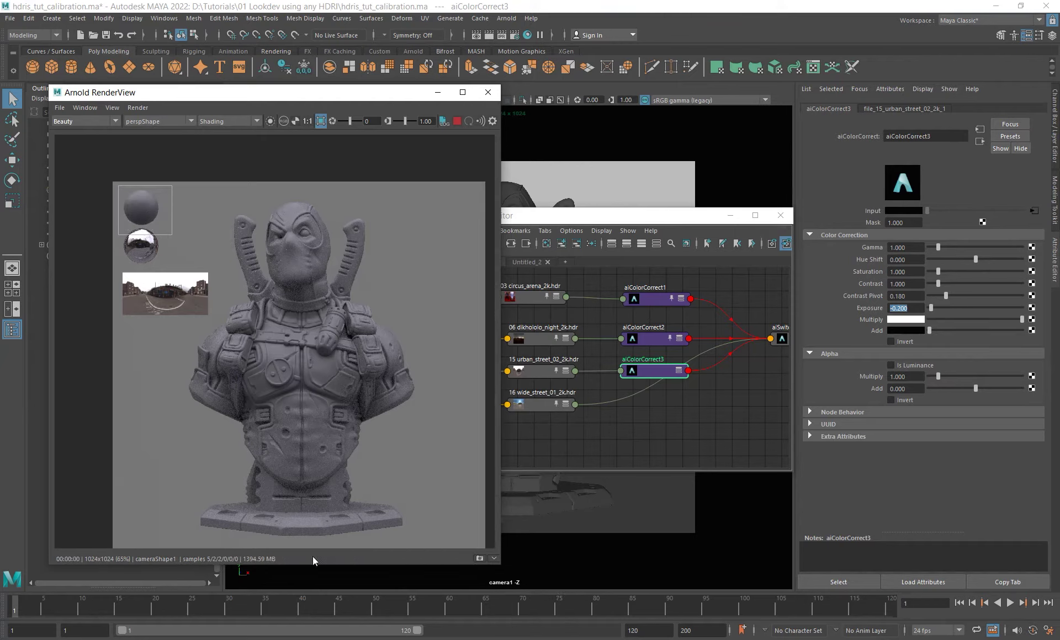
pyautogui.scroll(5, 158, 211)
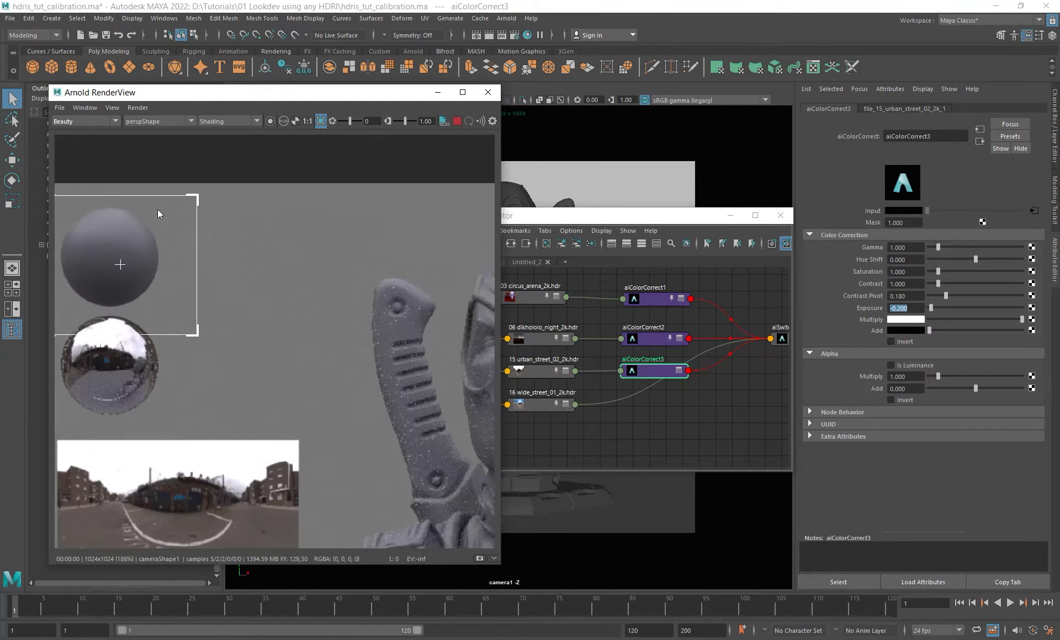
pyautogui.keyDown('alt'); pyautogui.moveTo(158, 211); pyautogui.dragTo(259, 216, button='middle'); pyautogui.keyUp('alt')
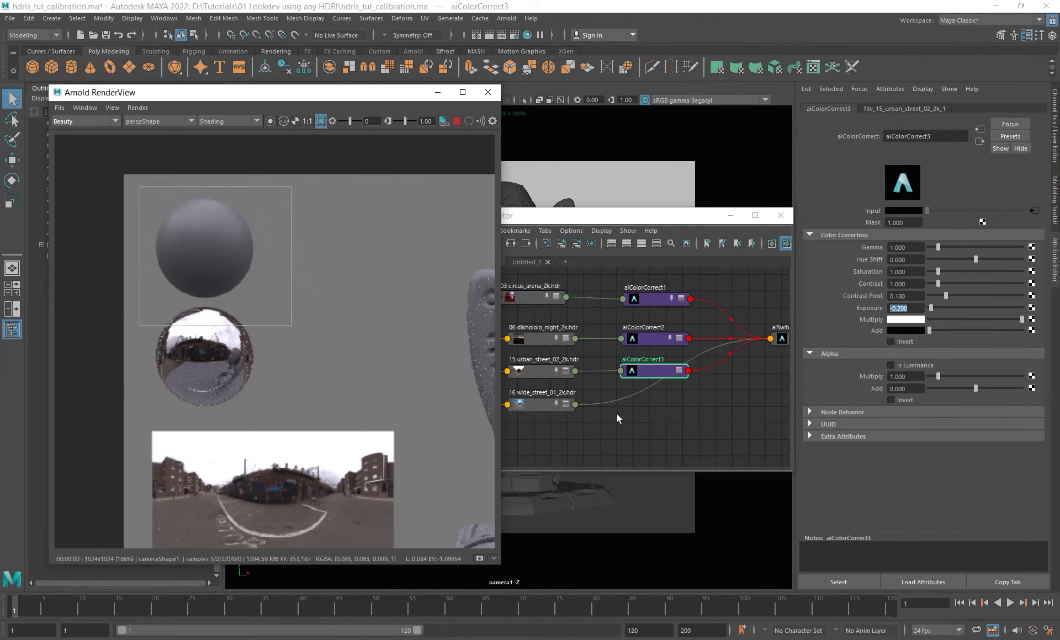
# Create a fourth aiColorCorrect node, feed the 16 wide_street_01_2k.hdr texture into it, and align it below aiColorCorrect3.
pyautogui.keyDown('alt'); pyautogui.moveTo(674, 408); pyautogui.dragTo(657, 400, button='middle'); pyautogui.keyUp('alt')
pyautogui.click(630, 394)
pyautogui.press('Tab')
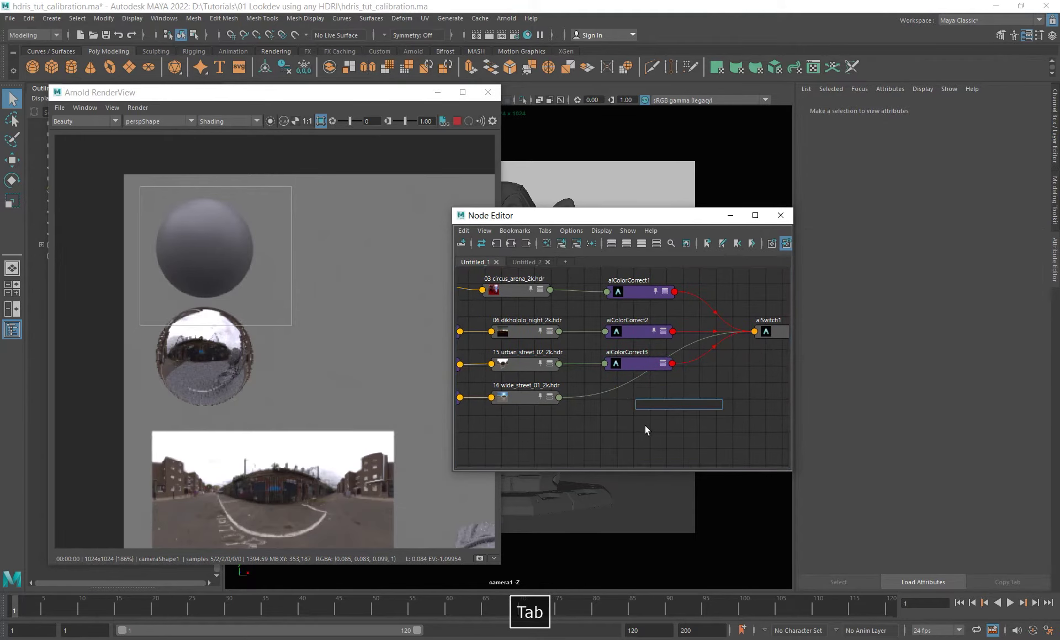
pyautogui.write('aicolor')
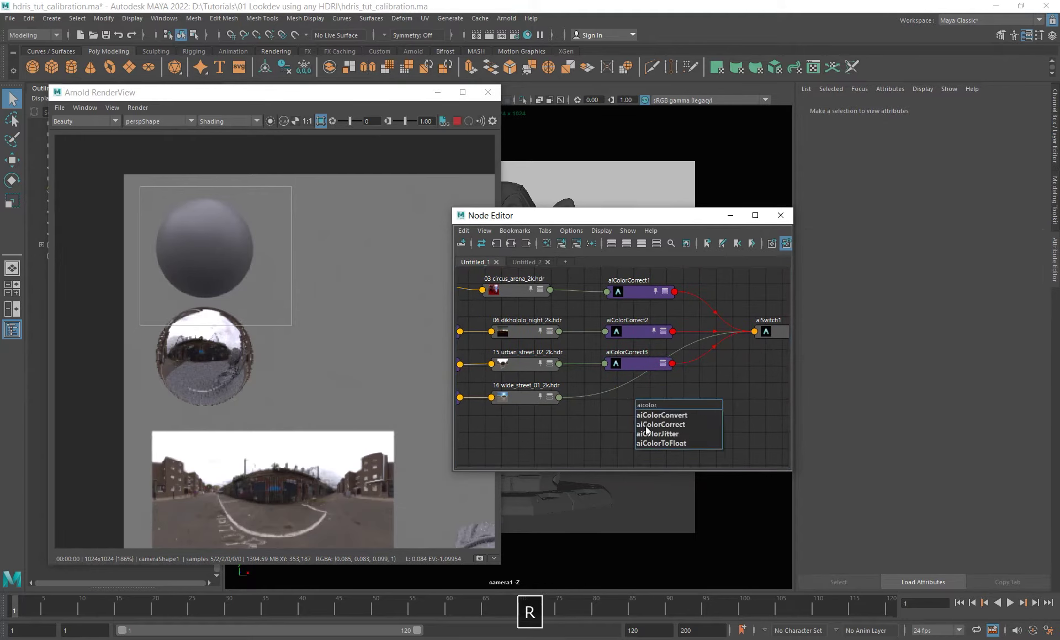
pyautogui.press('Return')
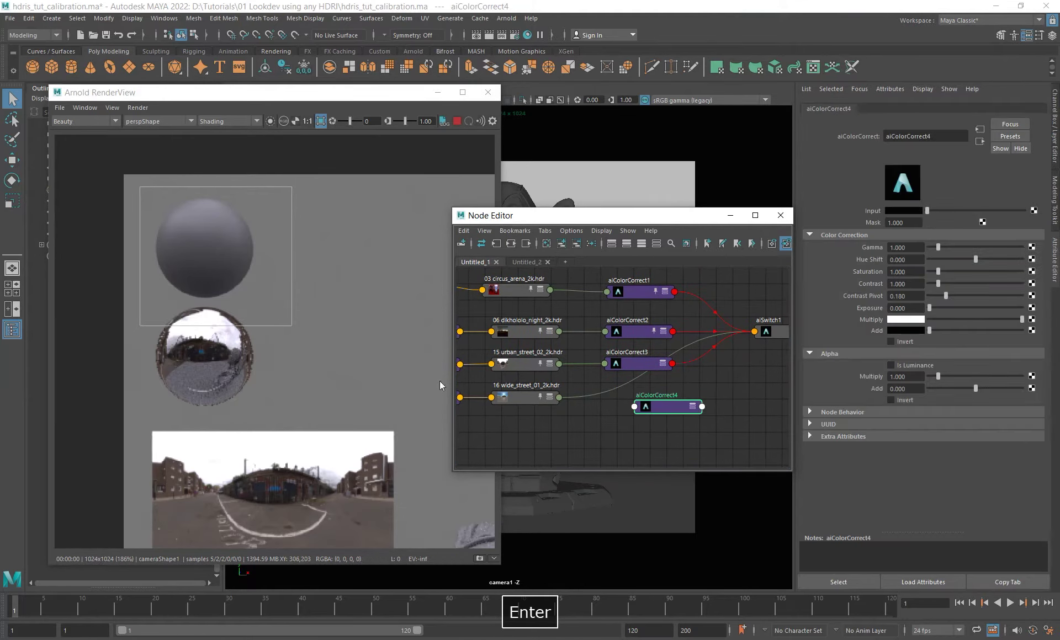
pyautogui.moveTo(526, 397); pyautogui.dragTo(852, 209, button='middle')
pyautogui.keyDown('alt'); pyautogui.moveTo(765, 366); pyautogui.dragTo(702, 374, button='middle'); pyautogui.keyUp('alt')
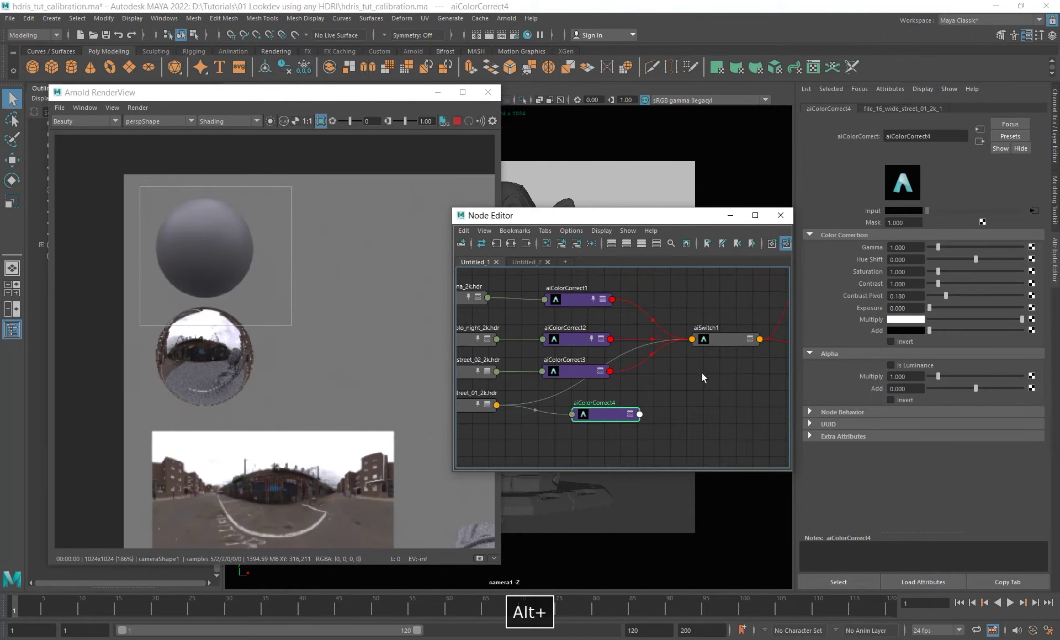
pyautogui.moveTo(605, 414); pyautogui.dragTo(575, 418)
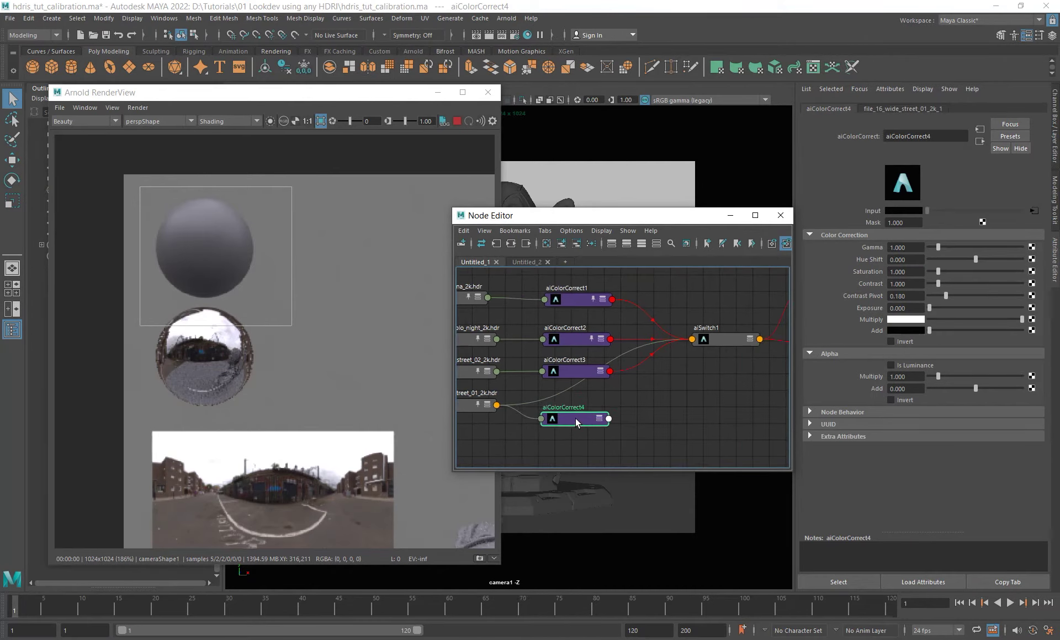
# Delete the link between the wide_street_01 texture and aiColorCorrect4 and reconnect the texture to the node's input.
pyautogui.click(703, 339)
pyautogui.click(509, 406)
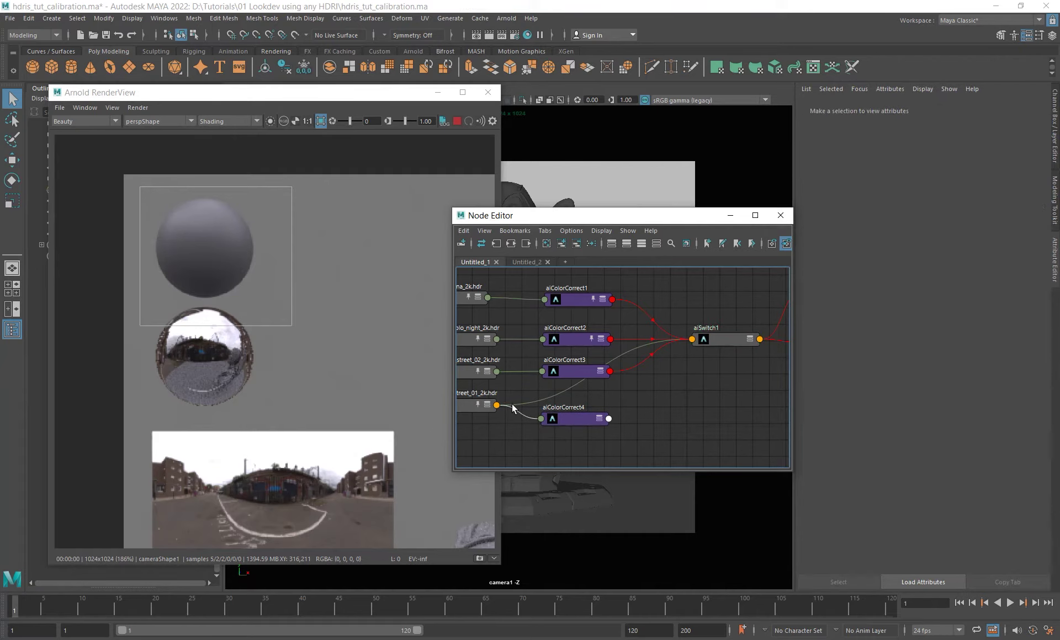
pyautogui.press('Delete')
pyautogui.click(562, 418)
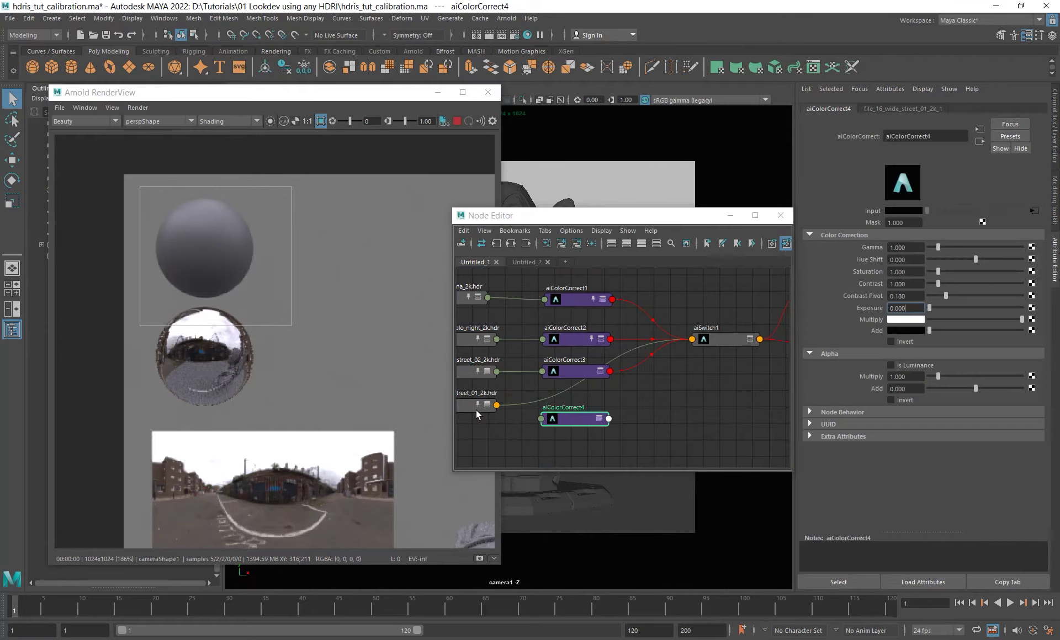
pyautogui.moveTo(476, 410); pyautogui.dragTo(873, 214, button='middle')
# Wire aiColorCorrect4 into input3 of aiSwitch1 and set the switch's Index to 3.
pyautogui.moveTo(525, 404); pyautogui.dragTo(611, 420)
pyautogui.click(646, 427)
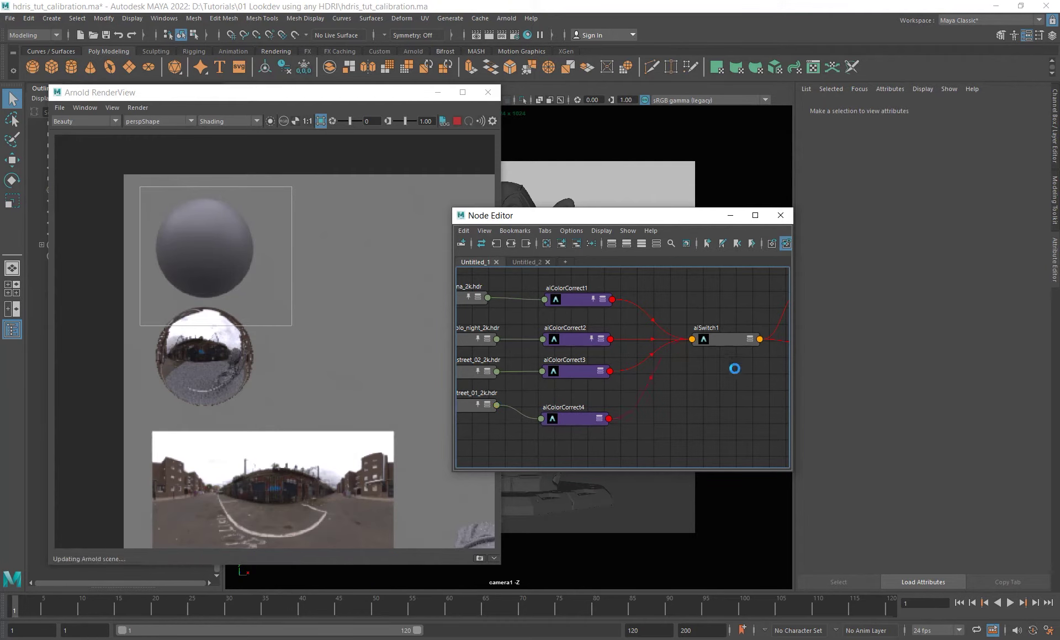
pyautogui.click(727, 339)
pyautogui.write('3')
pyautogui.press('Return')
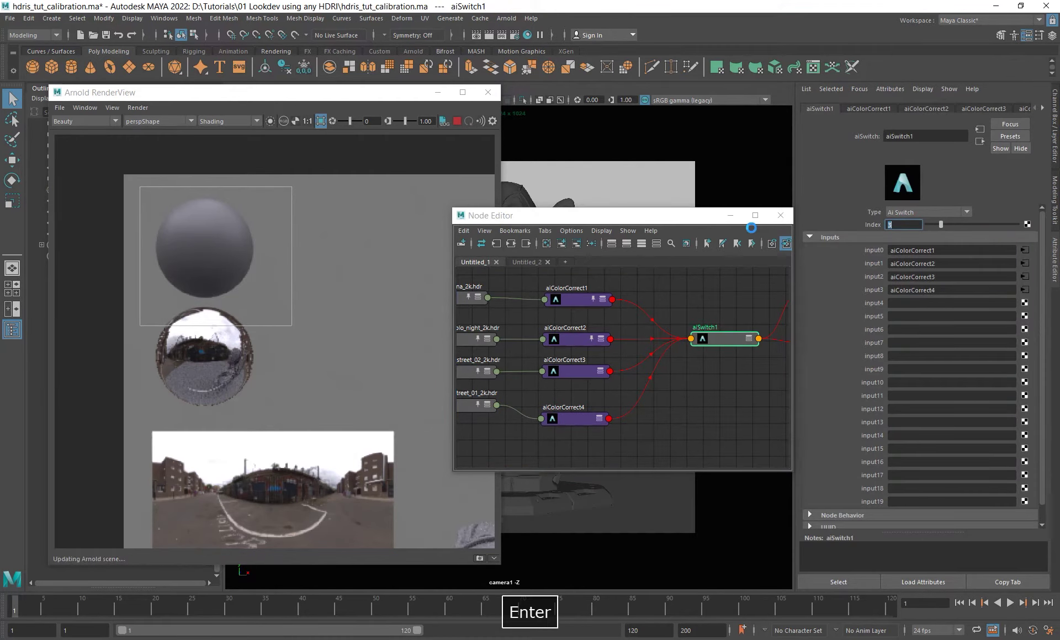
# Clear the crop region to see the bust under the wide street HDRI and redraw it around the grey ball.
pyautogui.scroll(-3, 253, 303)
pyautogui.keyDown('alt'); pyautogui.moveTo(366, 341); pyautogui.dragTo(279, 273, button='middle'); pyautogui.keyUp('alt')
pyautogui.keyDown('shift'); pyautogui.click(299, 289); pyautogui.keyUp('shift')
pyautogui.scroll(-3, 298, 287)
pyautogui.scroll(2, 234, 236)
pyautogui.keyDown('shift'); pyautogui.moveTo(168, 223); pyautogui.dragTo(230, 281); pyautogui.keyUp('shift')
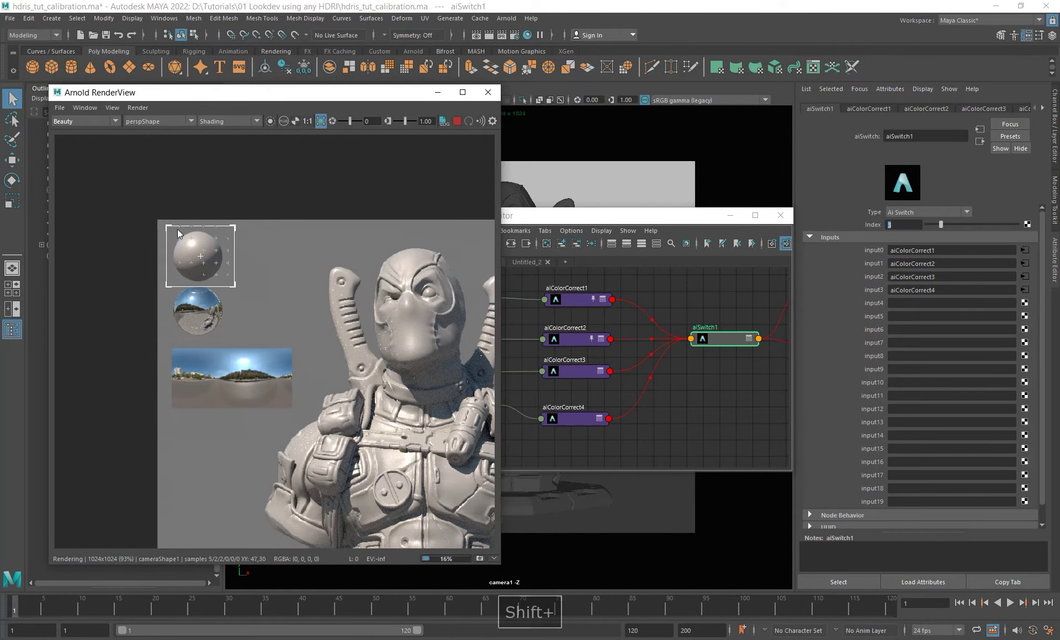
# Show the grey ball's diffuse_direct AOV in the render view, enlarged and displayed as luminance.
pyautogui.click(92, 119)
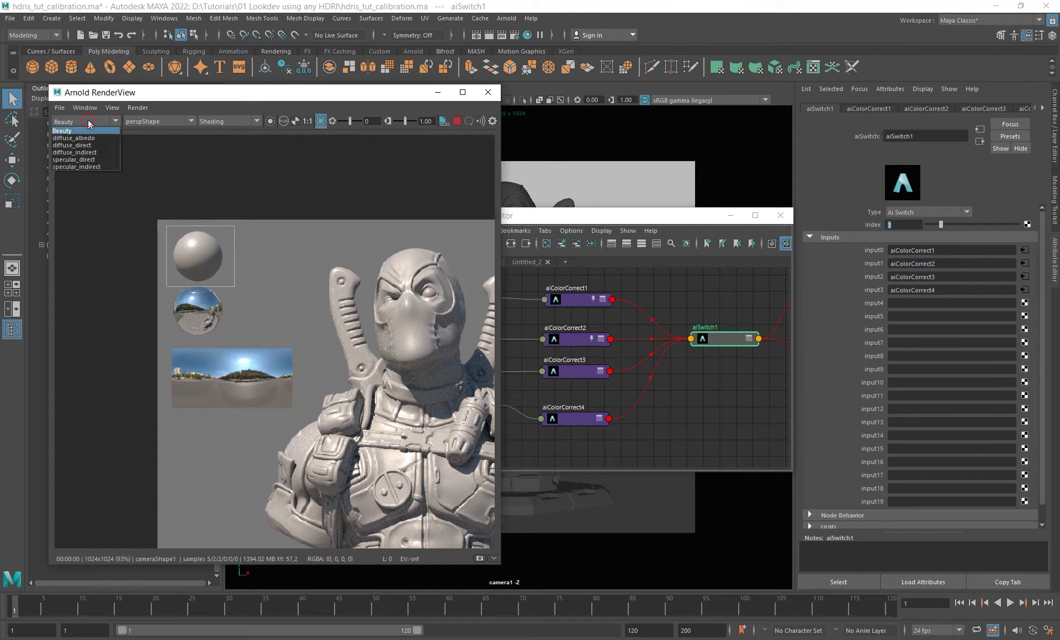
pyautogui.click(90, 119)
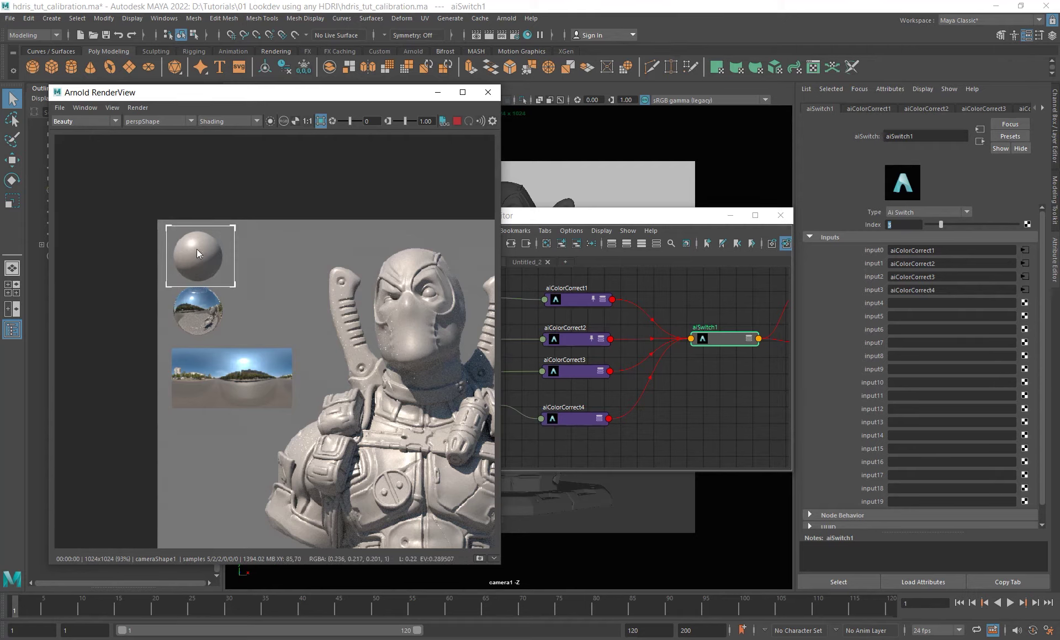
pyautogui.click(84, 121)
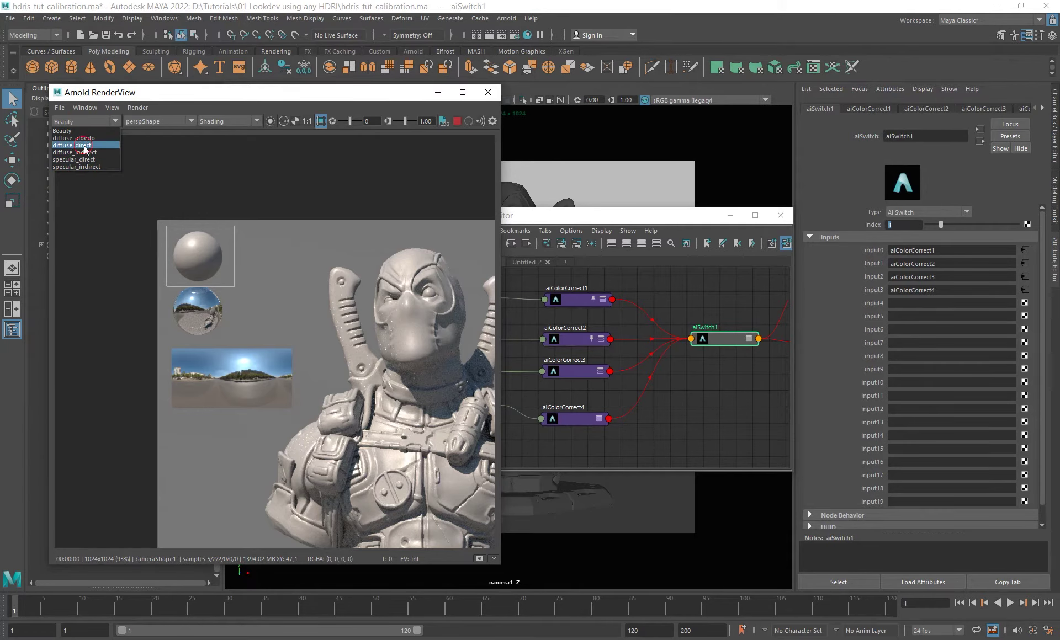
pyautogui.click(82, 146)
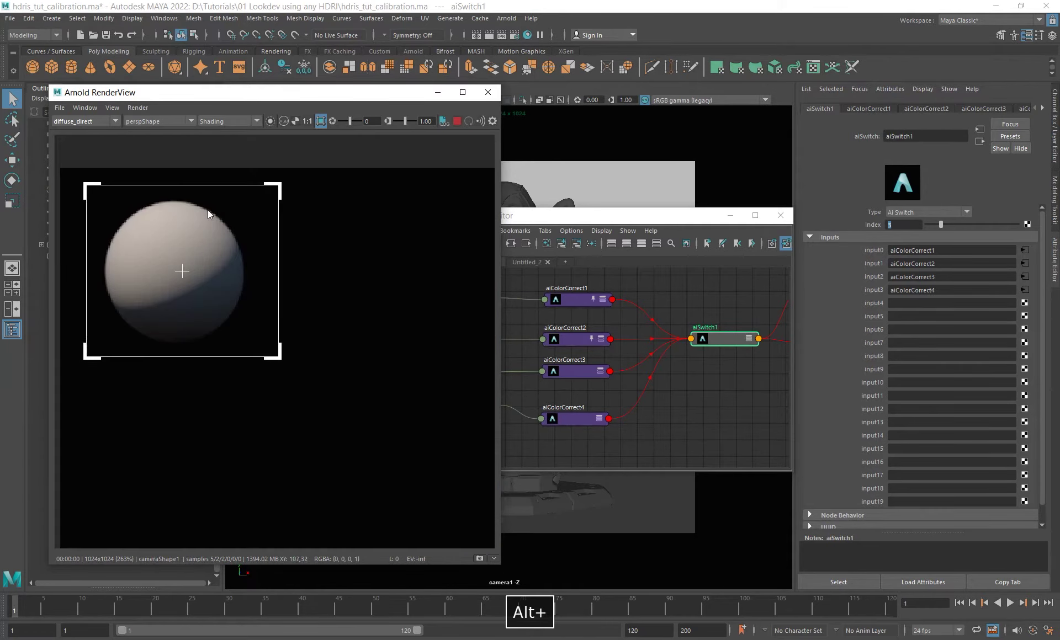
pyautogui.keyDown('alt'); pyautogui.moveTo(221, 236); pyautogui.dragTo(268, 278, button='middle'); pyautogui.keyUp('alt')
pyautogui.press('l')
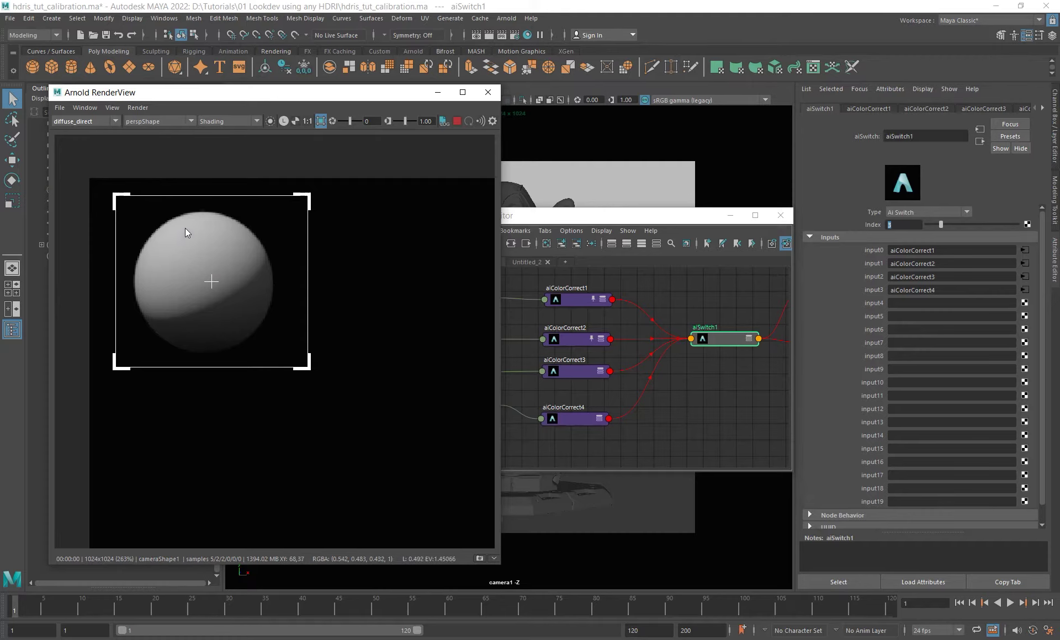
# Check the grey ball's diffuse_indirect and diffuse_albedo AOVs, and return the render view to diffuse_direct.
pyautogui.click(83, 121)
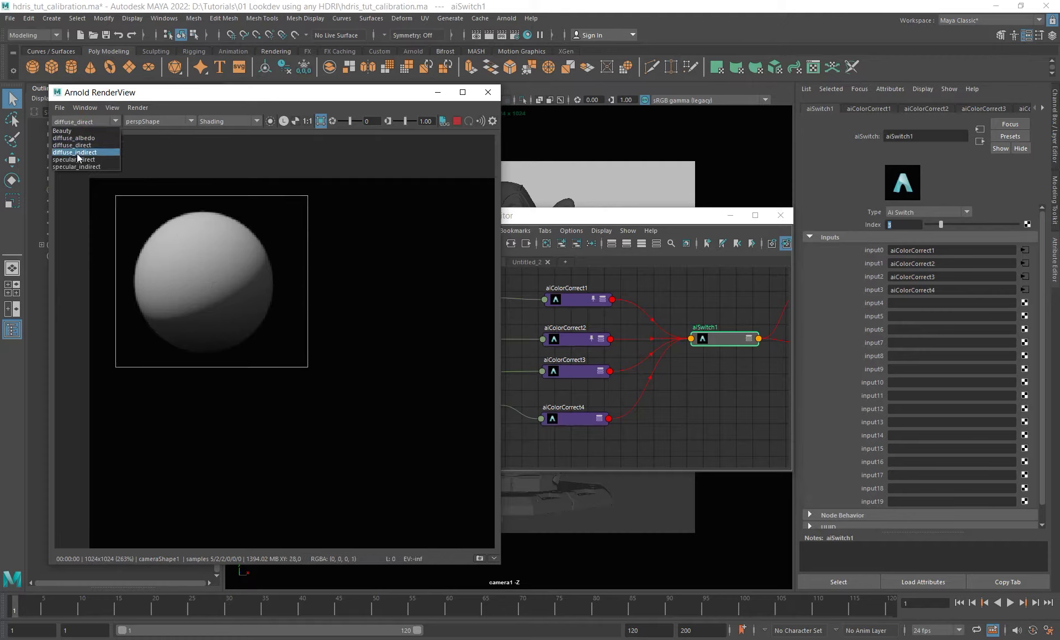
pyautogui.click(81, 152)
pyautogui.click(83, 122)
pyautogui.click(80, 138)
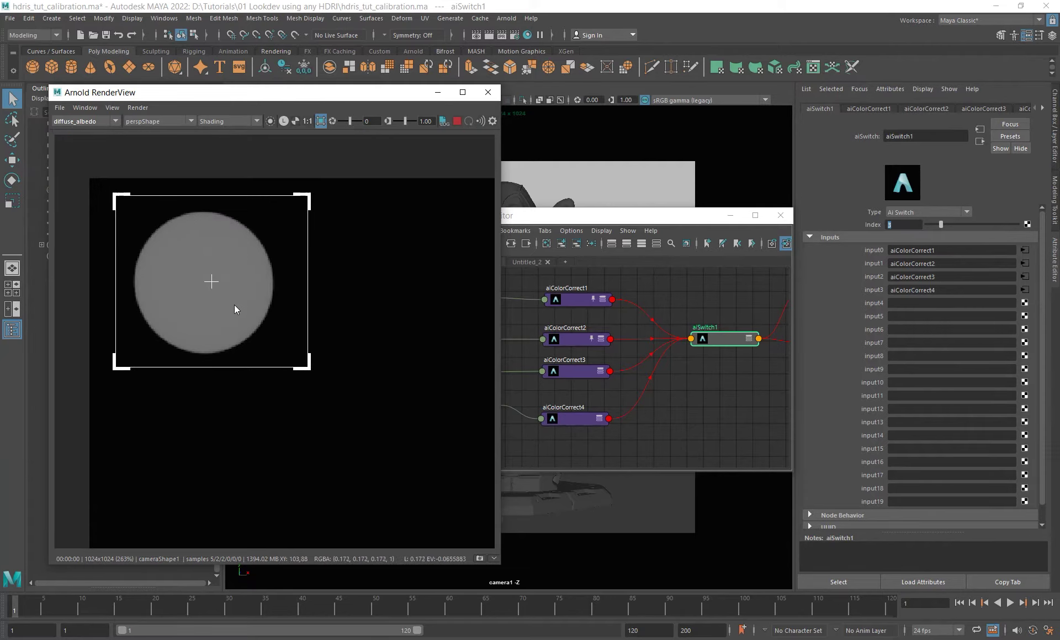
pyautogui.click(82, 122)
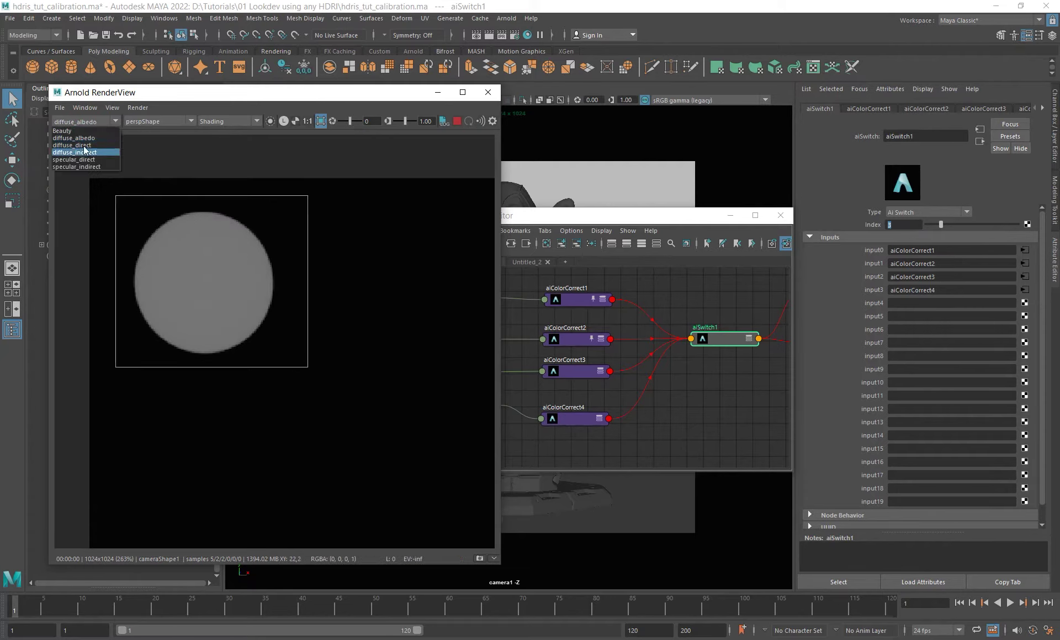
pyautogui.click(83, 145)
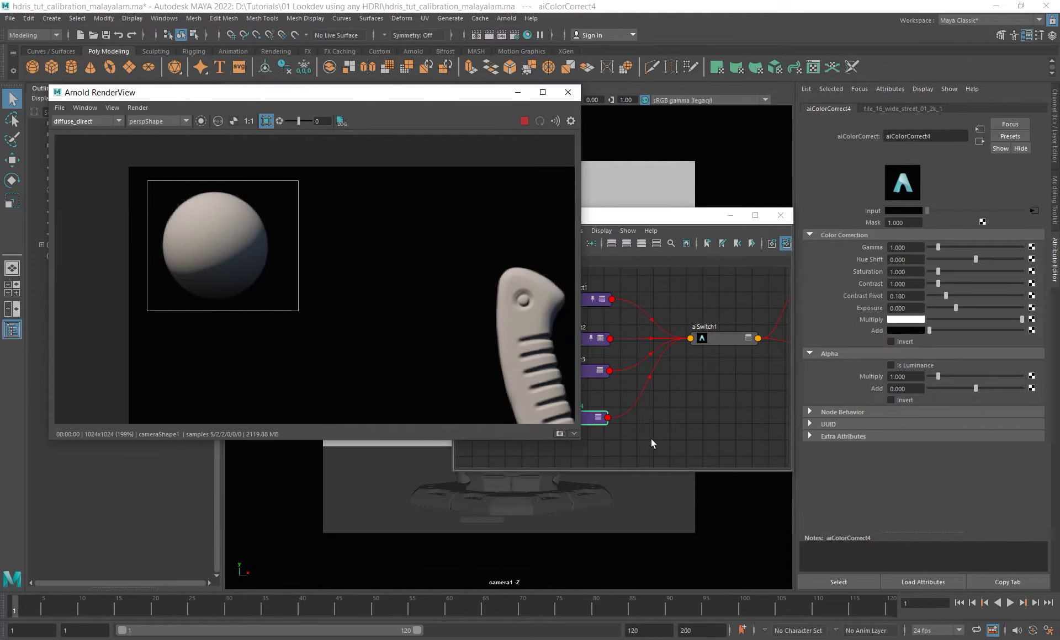
# Try an Exposure of -2 on aiColorCorrect4 and sample the grey ball's direct diffuse.
pyautogui.click(592, 421)
pyautogui.moveTo(916, 307); pyautogui.dragTo(673, 315)
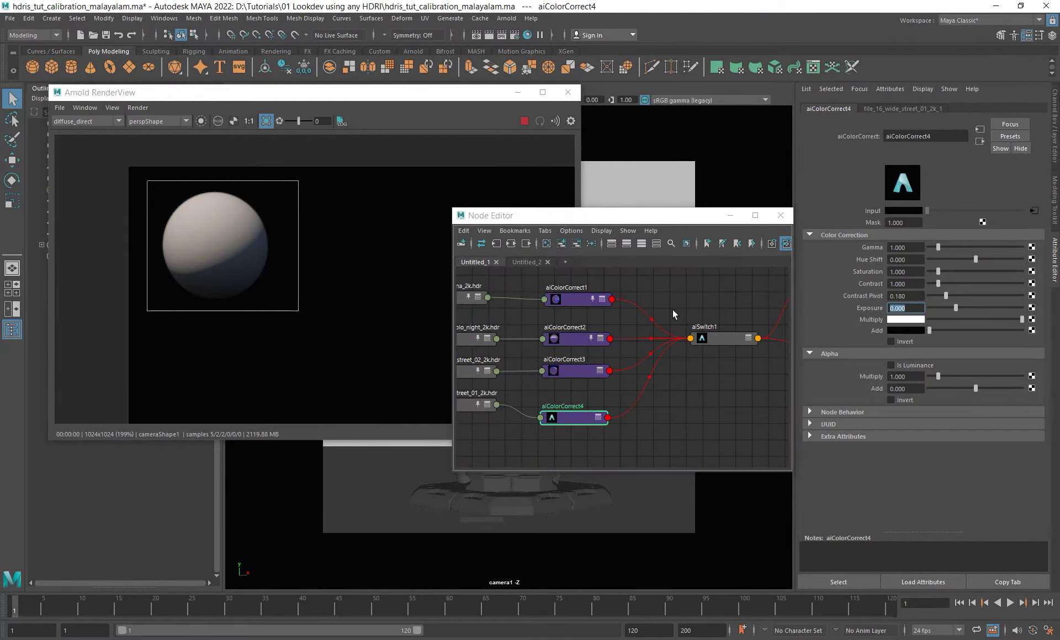
pyautogui.write('-2')
pyautogui.press('Return')
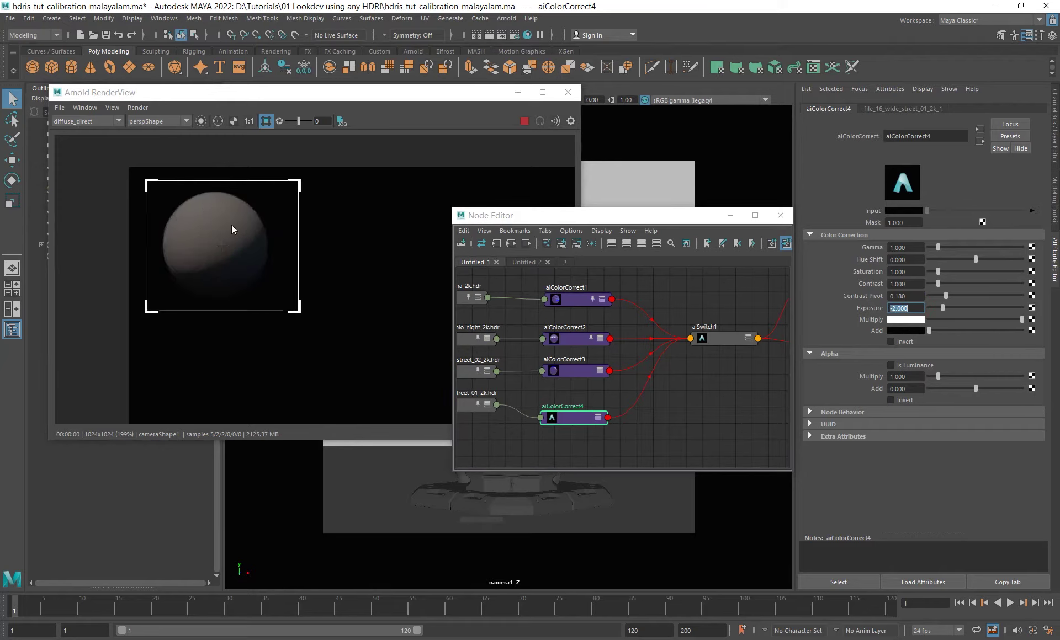
pyautogui.moveTo(321, 217)
pyautogui.keyDown('alt'); pyautogui.mouseDown(button='middle')
pyautogui.moveTo(306, 217)
pyautogui.moveTo(331, 223)
pyautogui.mouseUp(button='middle'); pyautogui.keyUp('alt')
pyautogui.press('i')
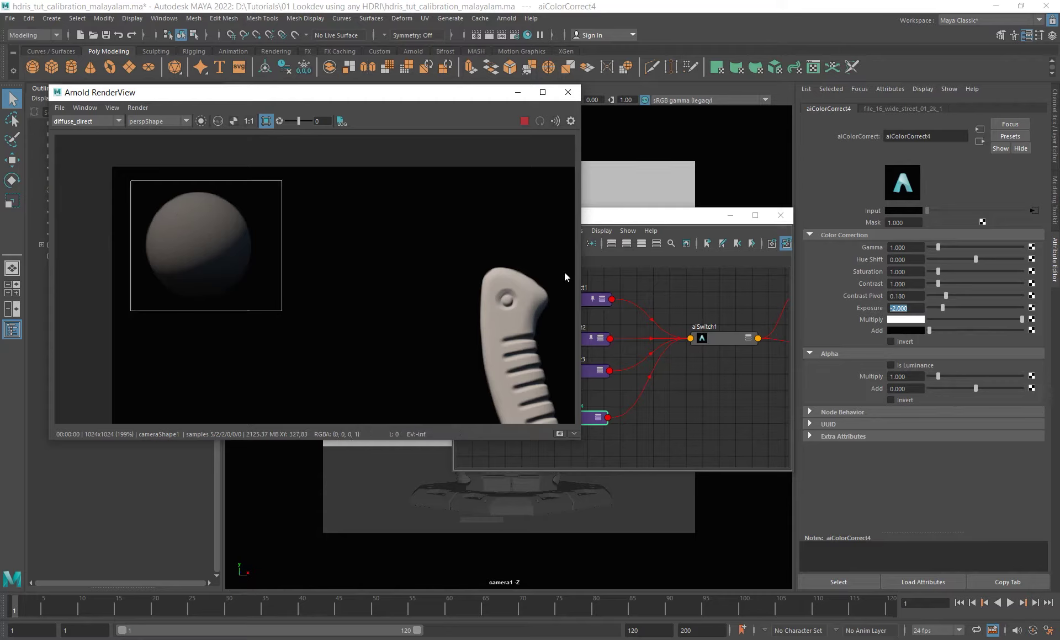
# Raise aiColorCorrect4's Exposure to -1.5 and refine it to -1.45.
pyautogui.moveTo(913, 309); pyautogui.dragTo(896, 309)
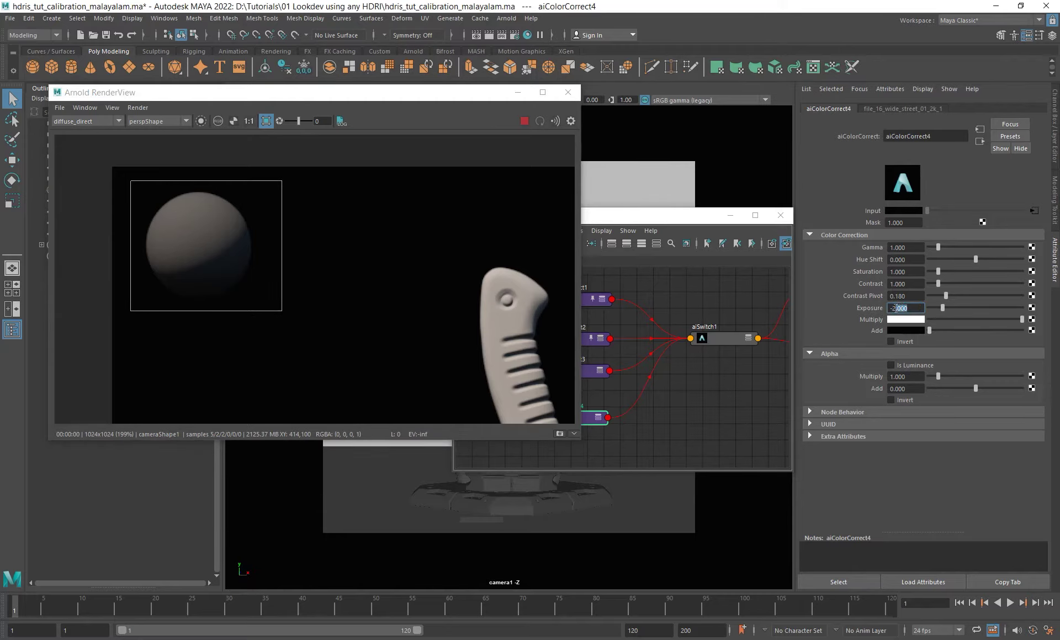
pyautogui.write('1.5')
pyautogui.press('Return')
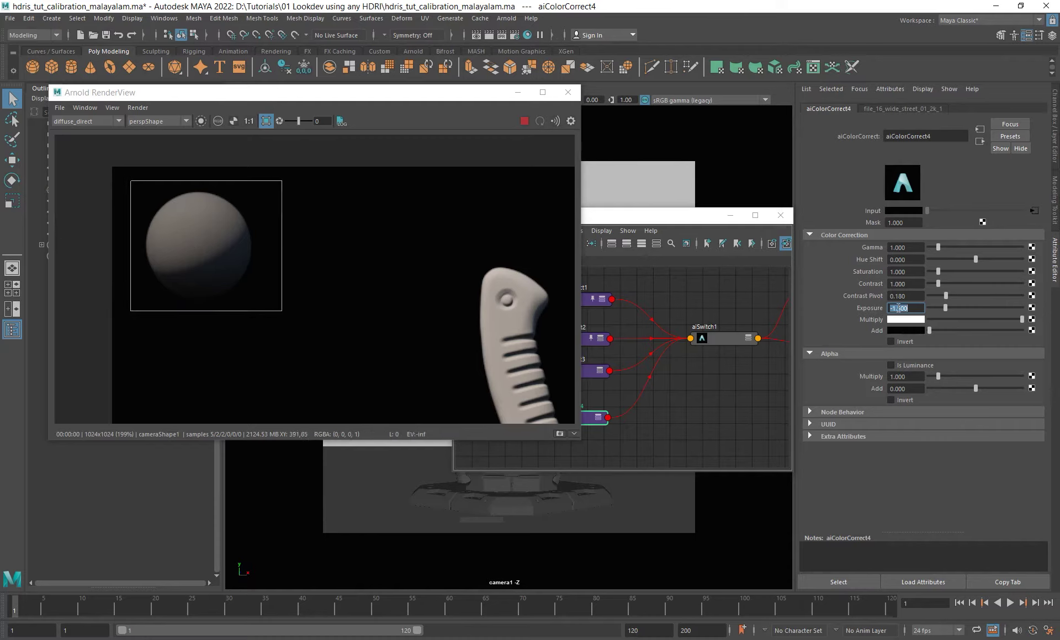
pyautogui.write('-1.45')
pyautogui.press('Return')
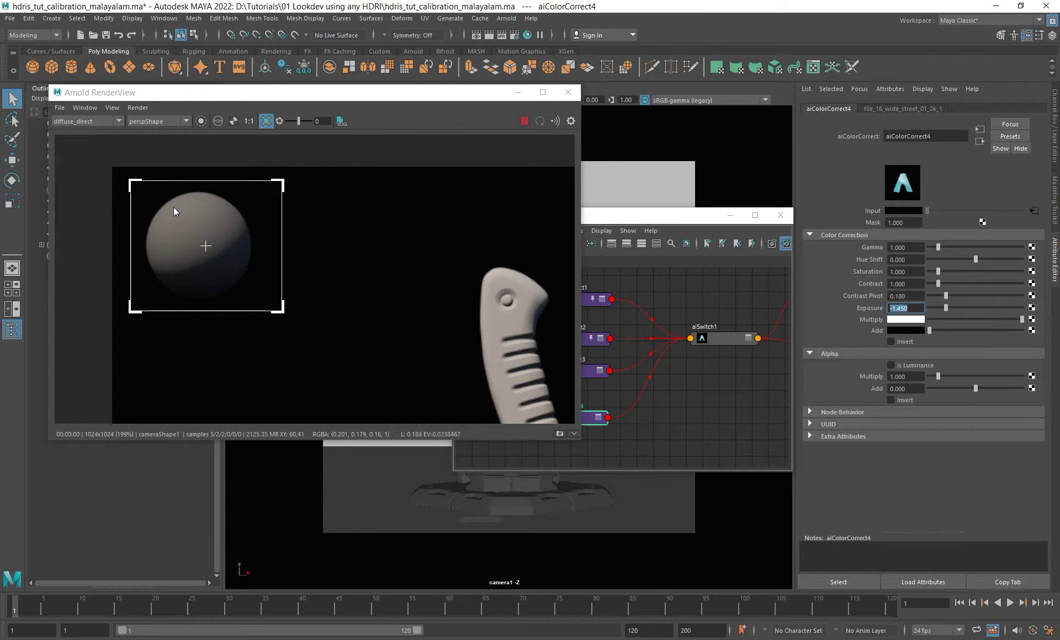
# Compare the grey ball's diffuse_albedo and diffuse_direct AOVs in luminance by switching back and forth between them.
pyautogui.click(95, 117)
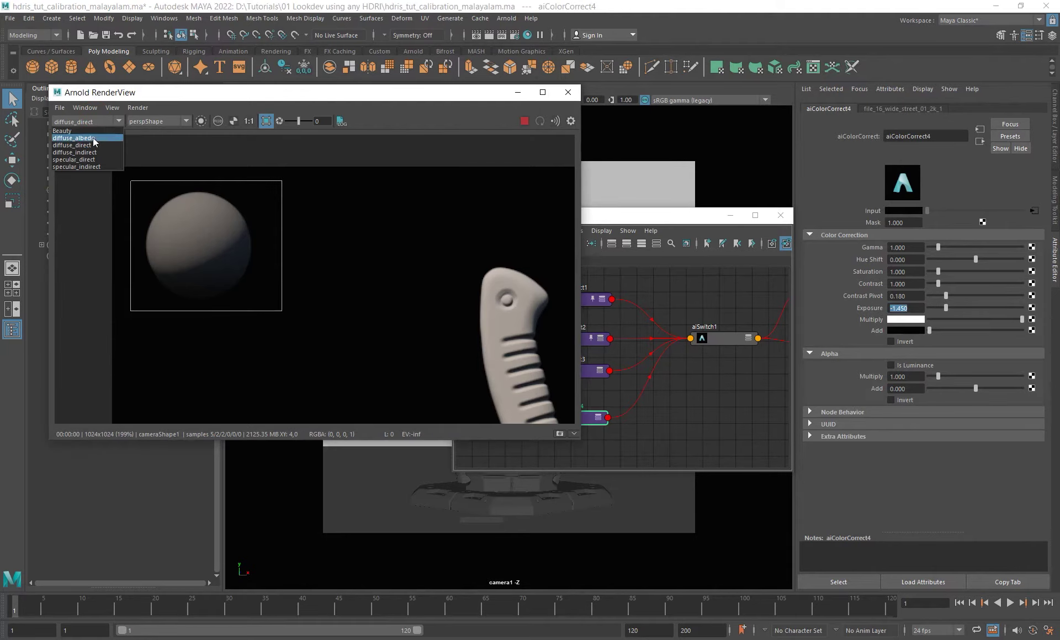
pyautogui.click(93, 138)
pyautogui.keyDown('alt'); pyautogui.moveTo(343, 250); pyautogui.dragTo(336, 247, button='middle'); pyautogui.keyUp('alt')
pyautogui.press('l')
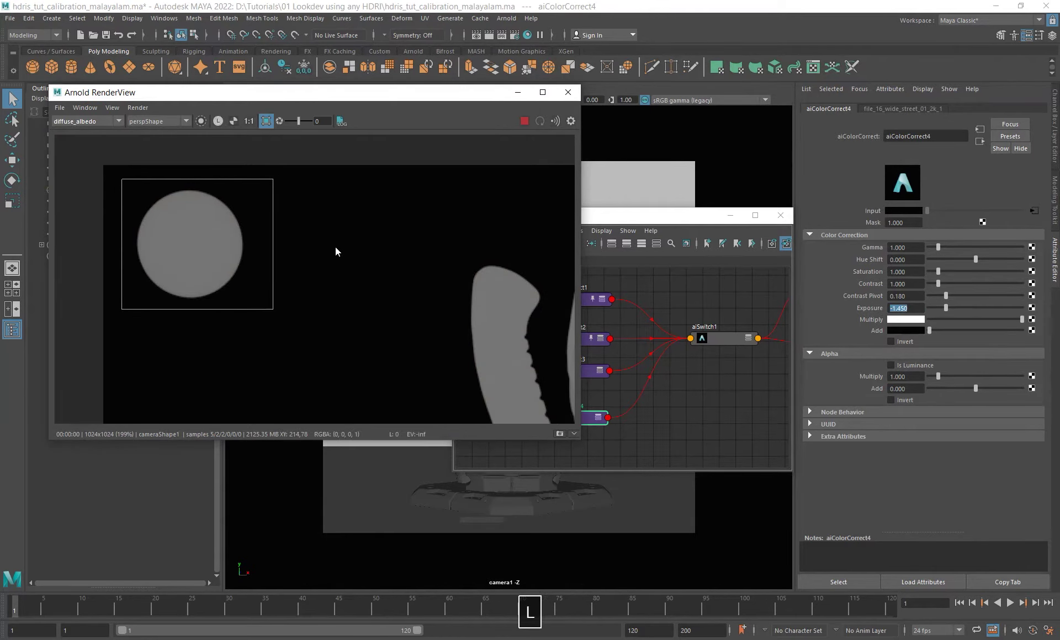
pyautogui.press('Down')
pyautogui.press('Up')
pyautogui.press('Down')
pyautogui.press('Up')
pyautogui.press('Down')
pyautogui.press('Up')
pyautogui.press('Down')
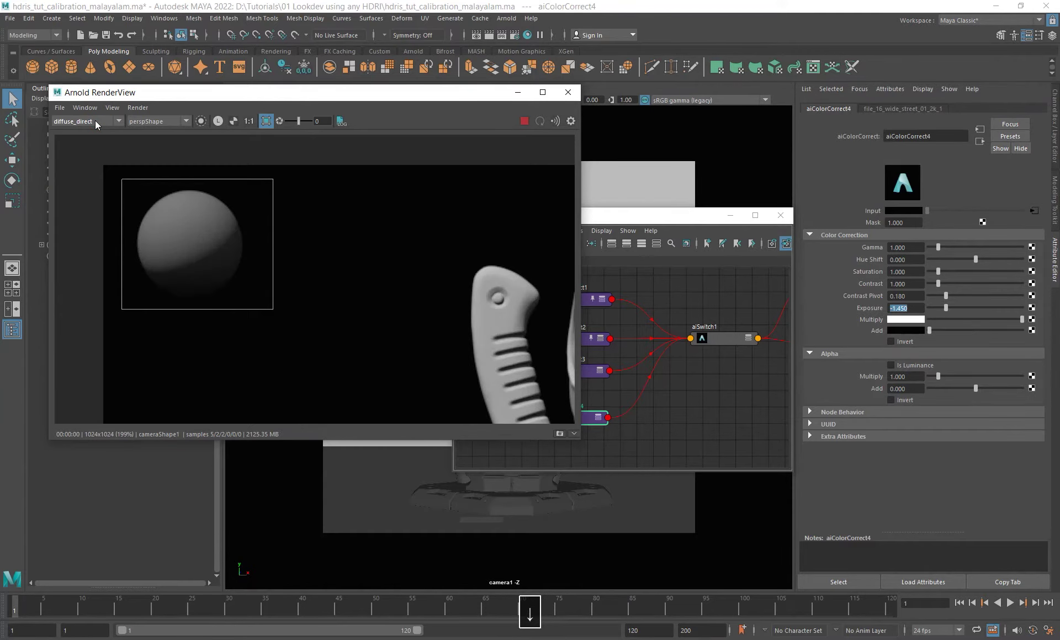
# Return the render view to the Beauty AOV and clear the crop region to render the whole bust.
pyautogui.click(95, 120)
pyautogui.click(72, 129)
pyautogui.scroll(-7, 336, 304)
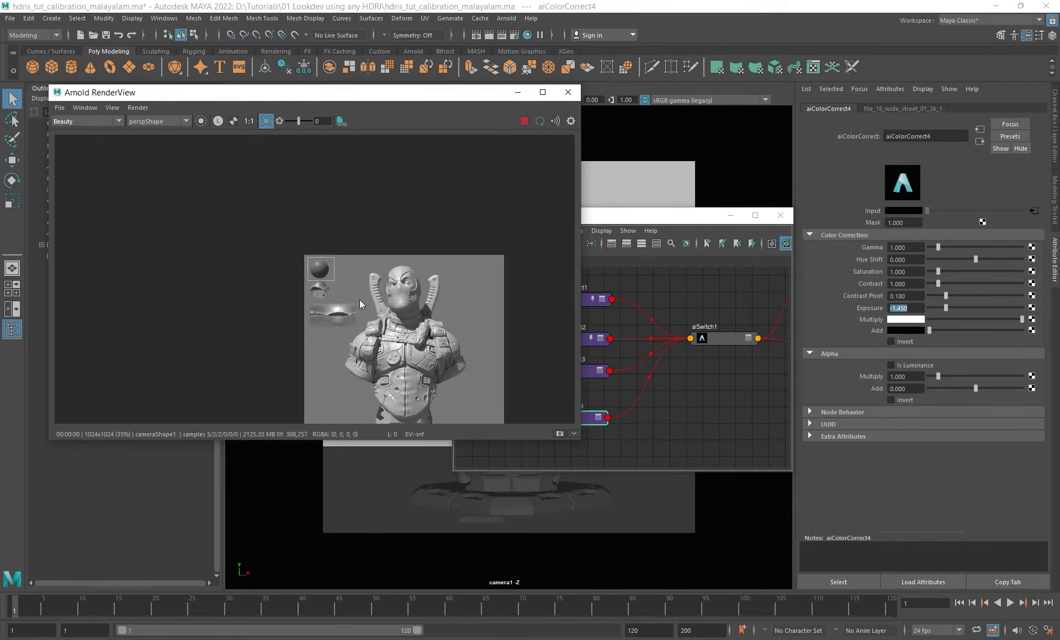
pyautogui.keyDown('alt'); pyautogui.moveTo(385, 322); pyautogui.dragTo(353, 264, button='middle'); pyautogui.keyUp('alt')
pyautogui.keyDown('shift'); pyautogui.click(368, 292); pyautogui.keyUp('shift')
pyautogui.scroll(1, 349, 278)
pyautogui.keyDown('alt'); pyautogui.moveTo(348, 278); pyautogui.dragTo(336, 255, button='right'); pyautogui.keyUp('alt')
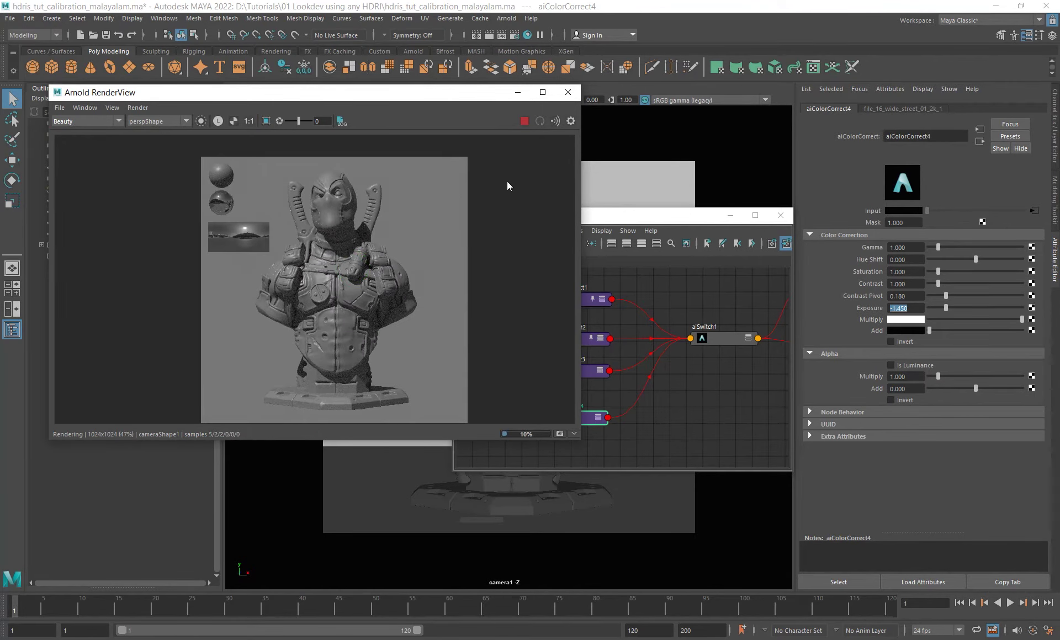
pyautogui.keyDown('alt'); pyautogui.moveTo(381, 267); pyautogui.dragTo(399, 279, button='middle'); pyautogui.keyUp('alt')
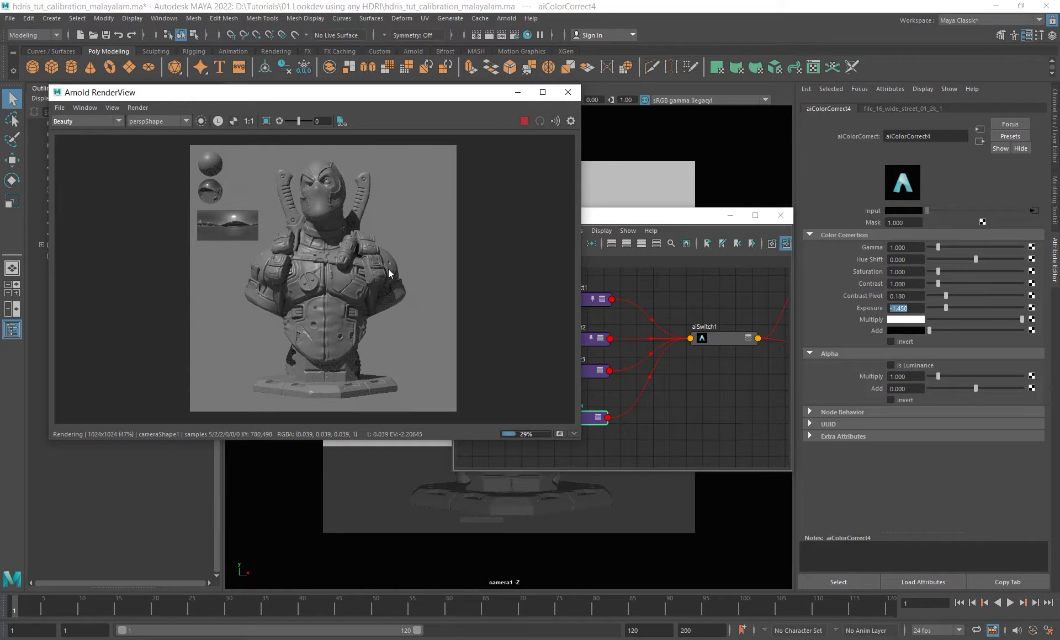
# Stop the render and narrow the render view window to uncover the HDRI and colour-correct nodes in the Node Editor.
pyautogui.click(524, 121)
pyautogui.moveTo(450, 93)
pyautogui.mouseDown()
pyautogui.moveTo(462, 91)
pyautogui.moveTo(451, 102)
pyautogui.mouseUp()
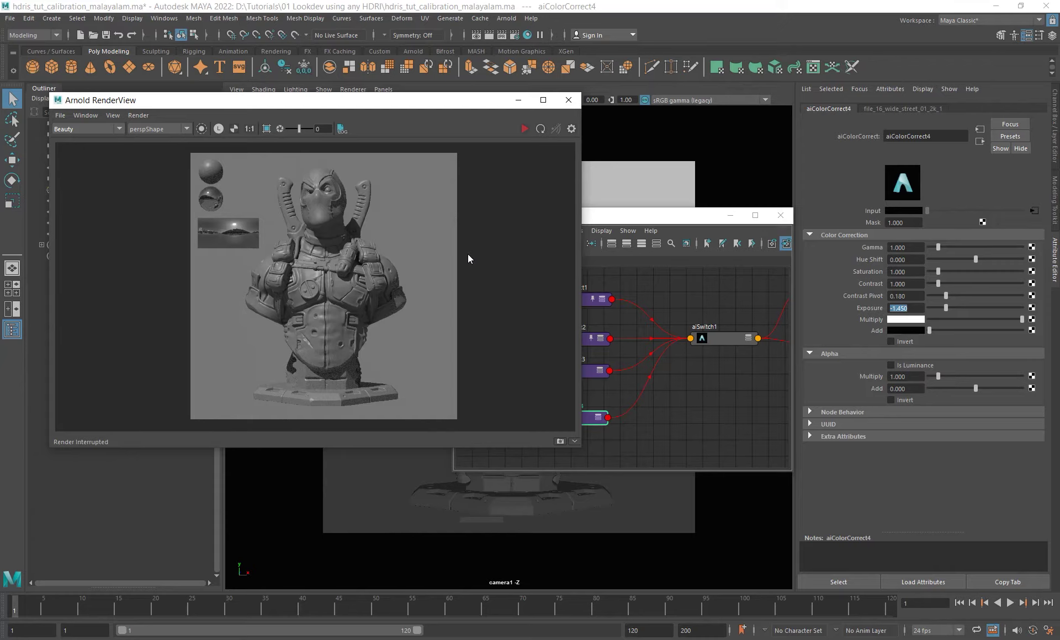
pyautogui.keyDown('alt'); pyautogui.moveTo(441, 278); pyautogui.dragTo(414, 273, button='middle'); pyautogui.keyUp('alt')
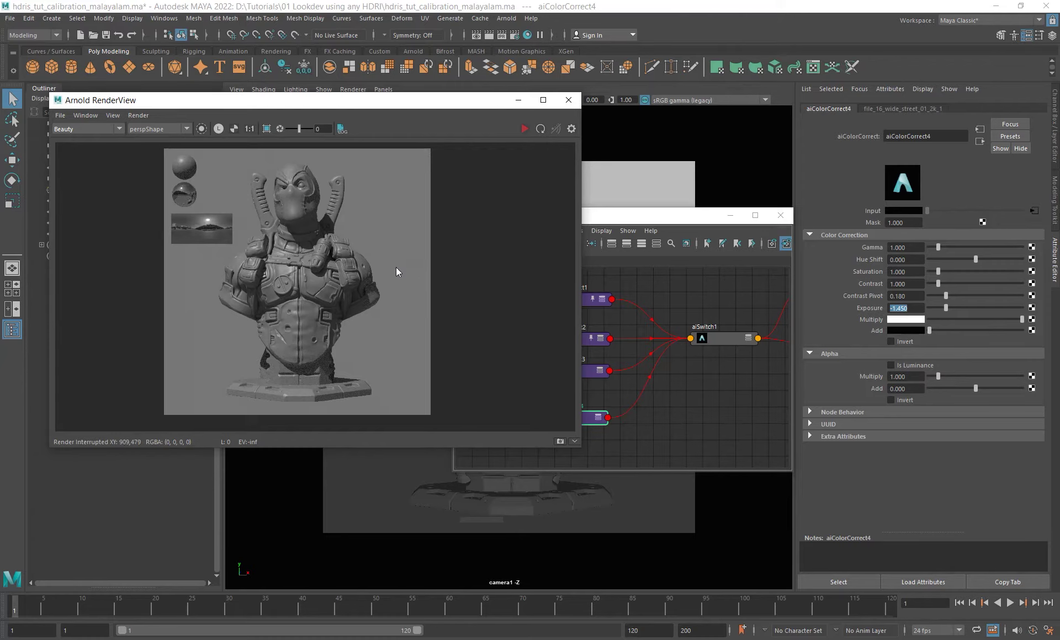
pyautogui.moveTo(406, 266); pyautogui.dragTo(410, 266)
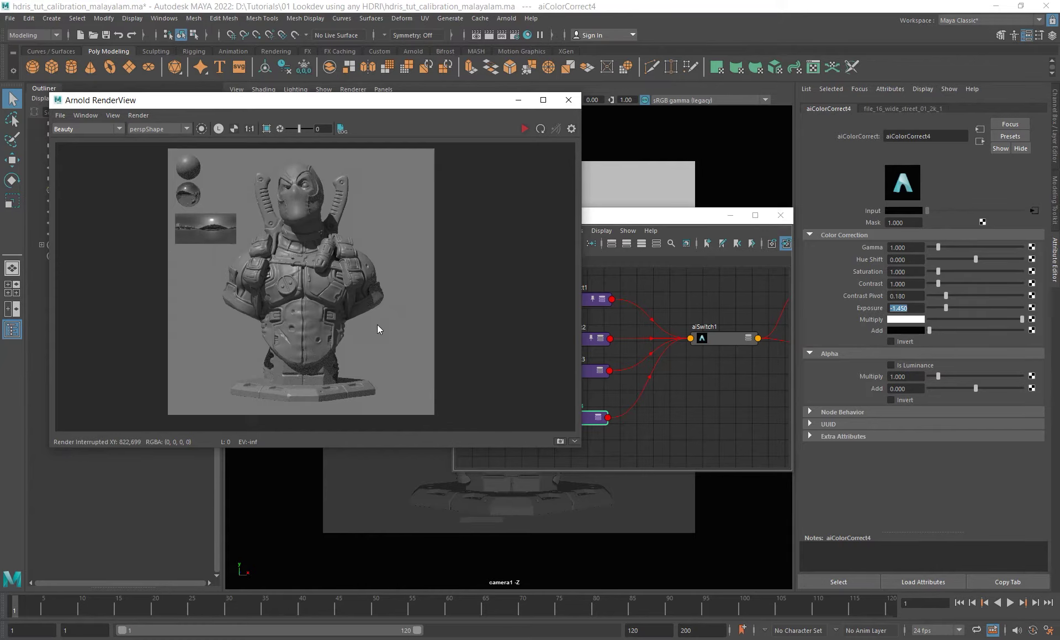
pyautogui.keyDown('alt'); pyautogui.moveTo(378, 325); pyautogui.dragTo(355, 329, button='middle'); pyautogui.keyUp('alt')
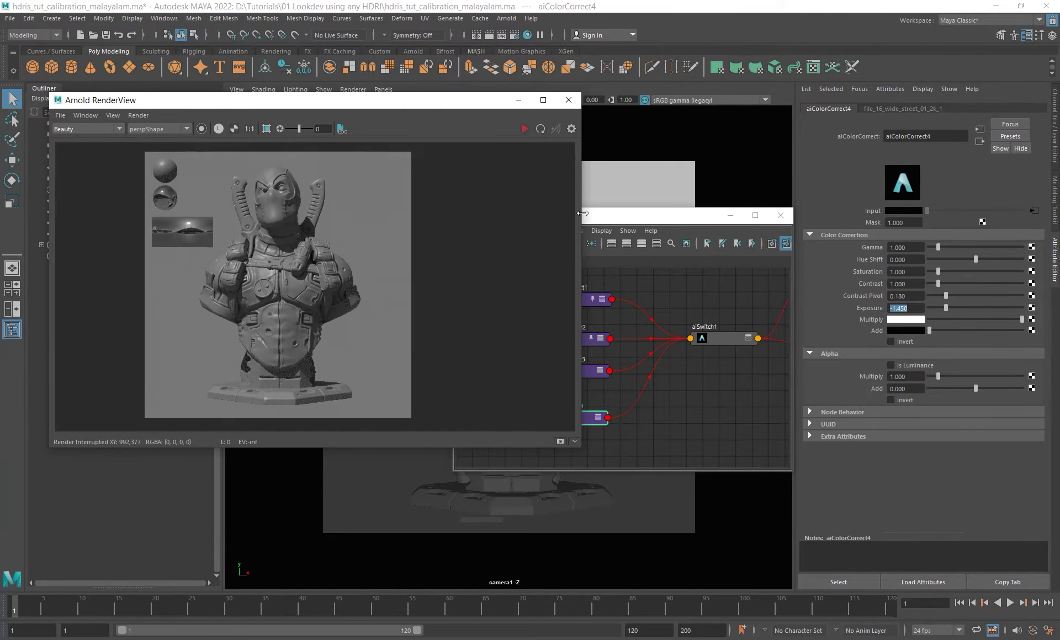
pyautogui.moveTo(581, 214); pyautogui.dragTo(414, 220)
pyautogui.keyDown('alt'); pyautogui.moveTo(291, 232); pyautogui.dragTo(311, 230, button='middle'); pyautogui.keyUp('alt')
pyautogui.keyDown('alt'); pyautogui.moveTo(670, 396); pyautogui.dragTo(703, 413, button='middle'); pyautogui.keyUp('alt')
pyautogui.keyDown('alt'); pyautogui.moveTo(607, 423); pyautogui.dragTo(605, 412, button='middle'); pyautogui.keyUp('alt')
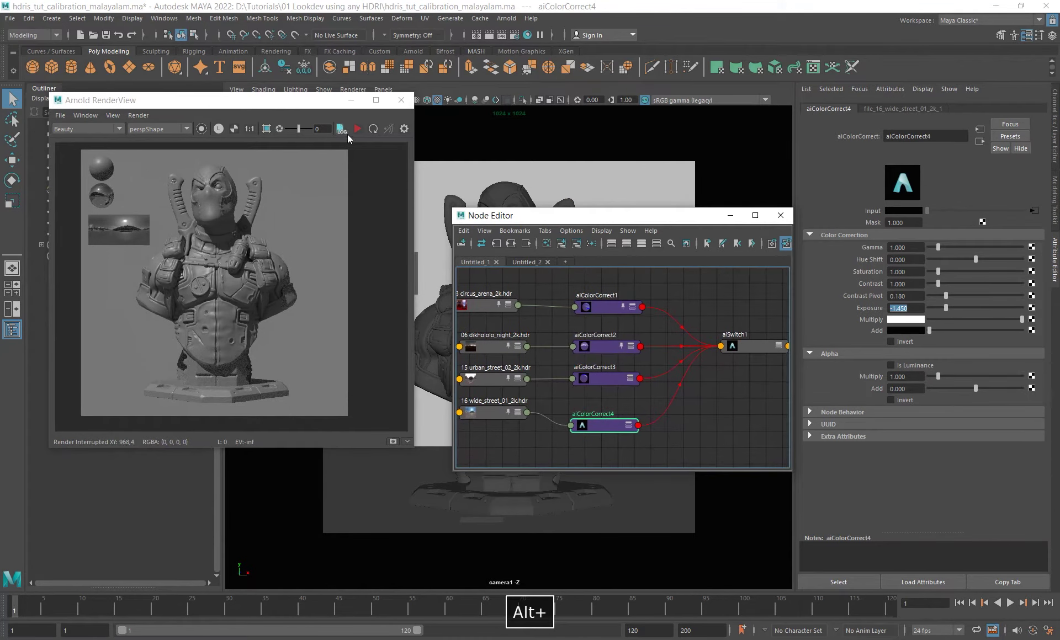
# Restart the render, switch the display from luminance to full colour, and examine the bust under the wide street HDRI.
pyautogui.click(357, 129)
pyautogui.keyDown('alt'); pyautogui.moveTo(324, 243); pyautogui.dragTo(313, 239, button='middle'); pyautogui.keyUp('alt')
pyautogui.press('l')
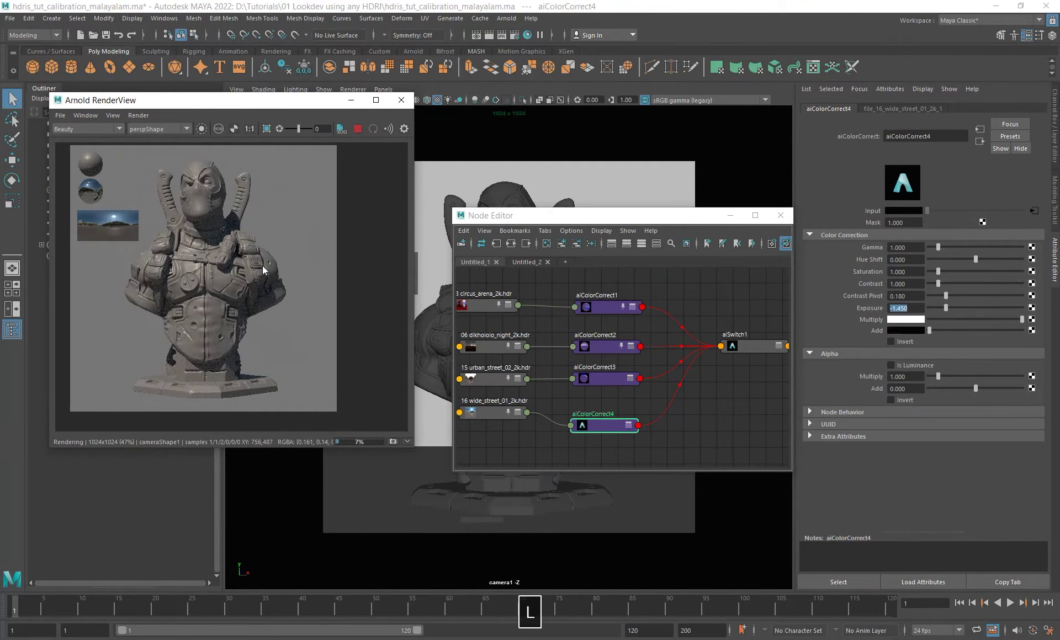
pyautogui.keyDown('alt'); pyautogui.moveTo(208, 247); pyautogui.dragTo(222, 247, button='middle'); pyautogui.keyUp('alt')
pyautogui.press('l')
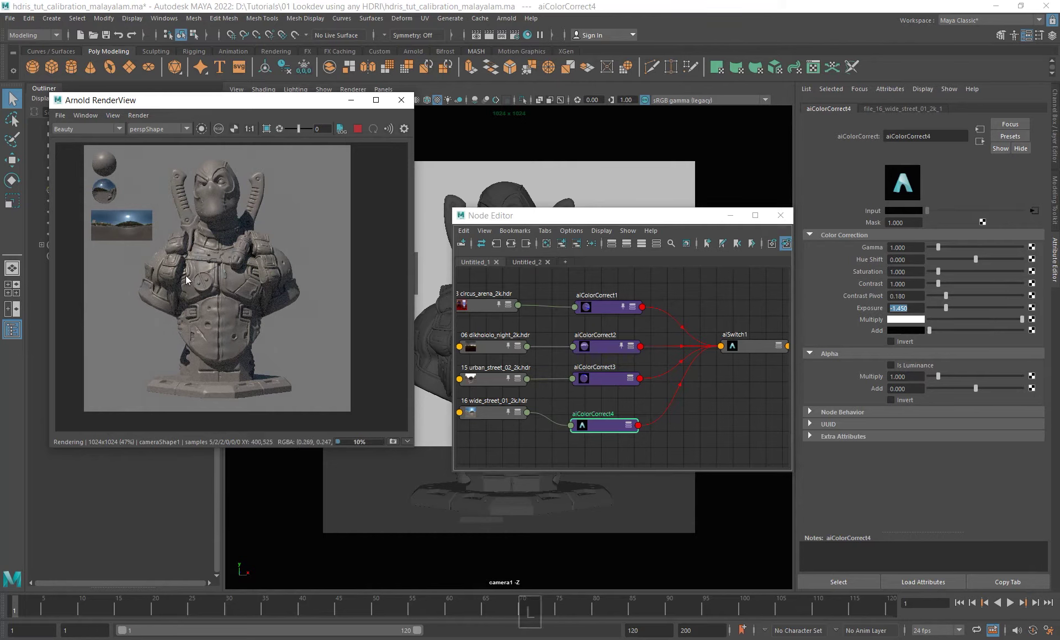
pyautogui.scroll(2, 202, 229)
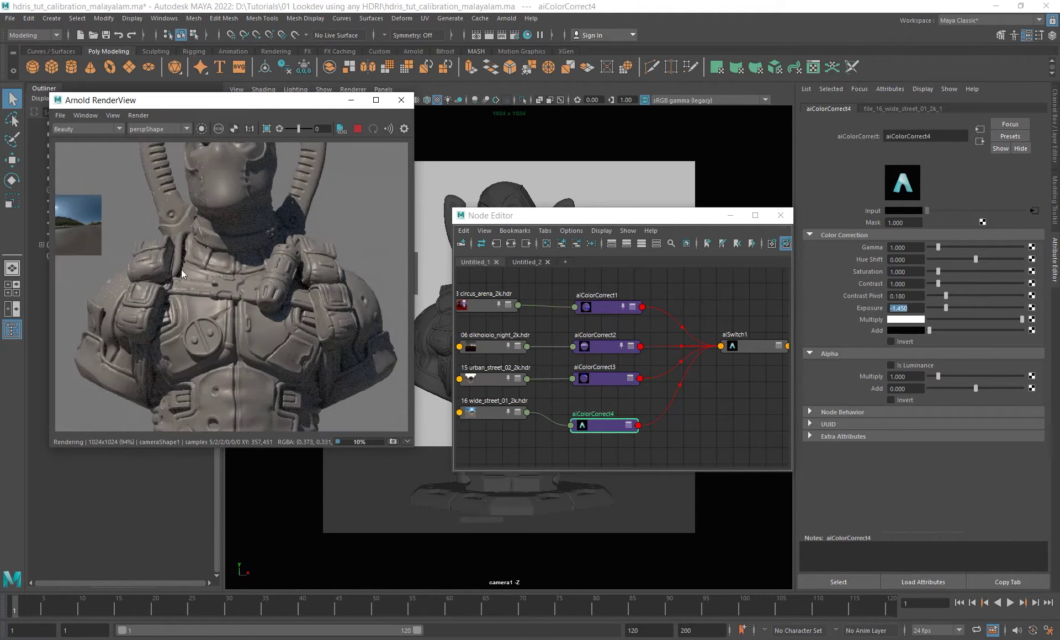
pyautogui.scroll(-2, 190, 257)
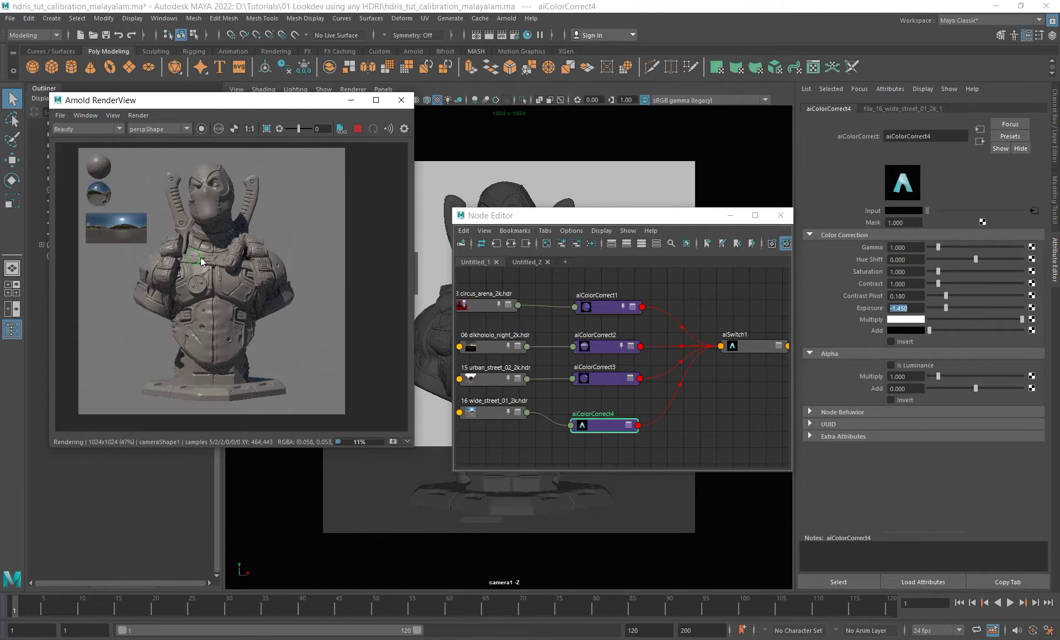
pyautogui.moveTo(212, 260); pyautogui.dragTo(206, 261, button='middle')
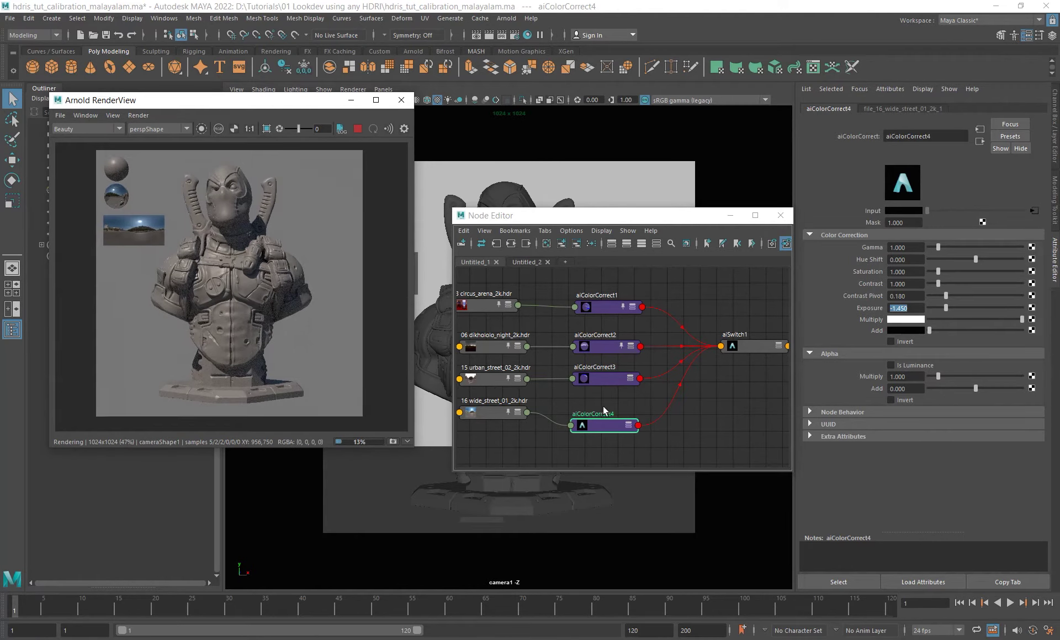
# Align aiColorCorrect4 with the 16 wide_street_01_2k.hdr node and set its Saturation to 0.
pyautogui.keyDown('alt'); pyautogui.moveTo(610, 410); pyautogui.dragTo(607, 384, button='middle'); pyautogui.keyUp('alt')
pyautogui.moveTo(597, 400); pyautogui.dragTo(596, 391)
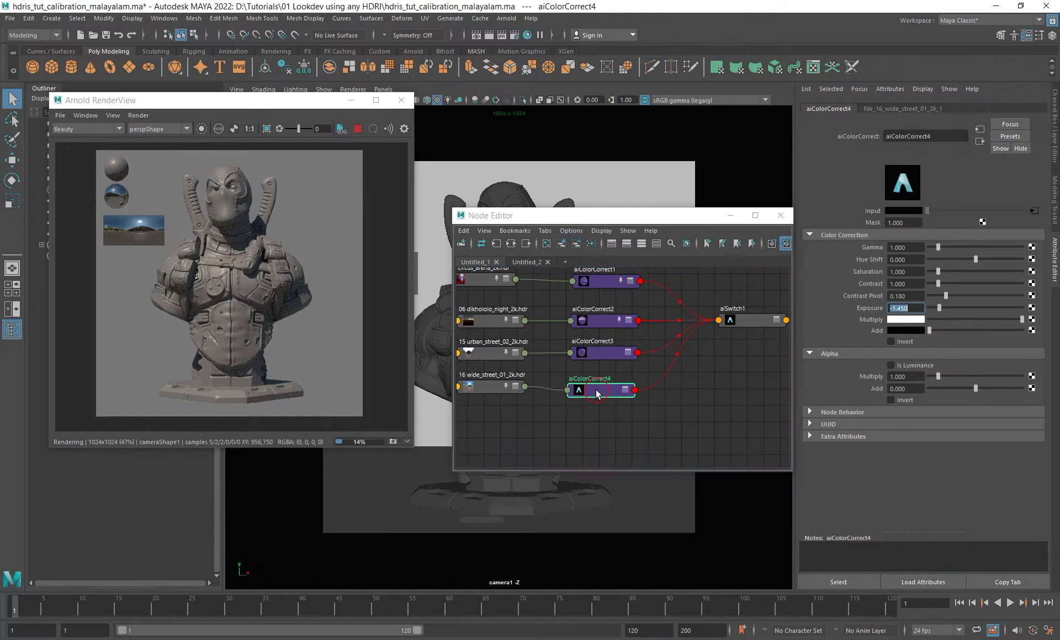
pyautogui.click(914, 272)
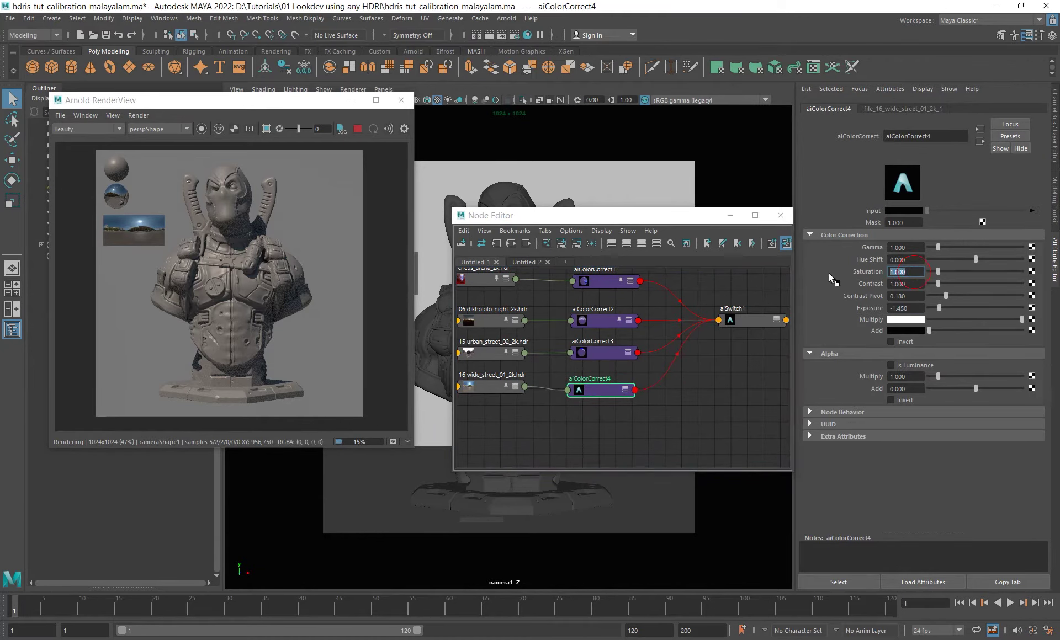
pyautogui.write('0')
pyautogui.press('Return')
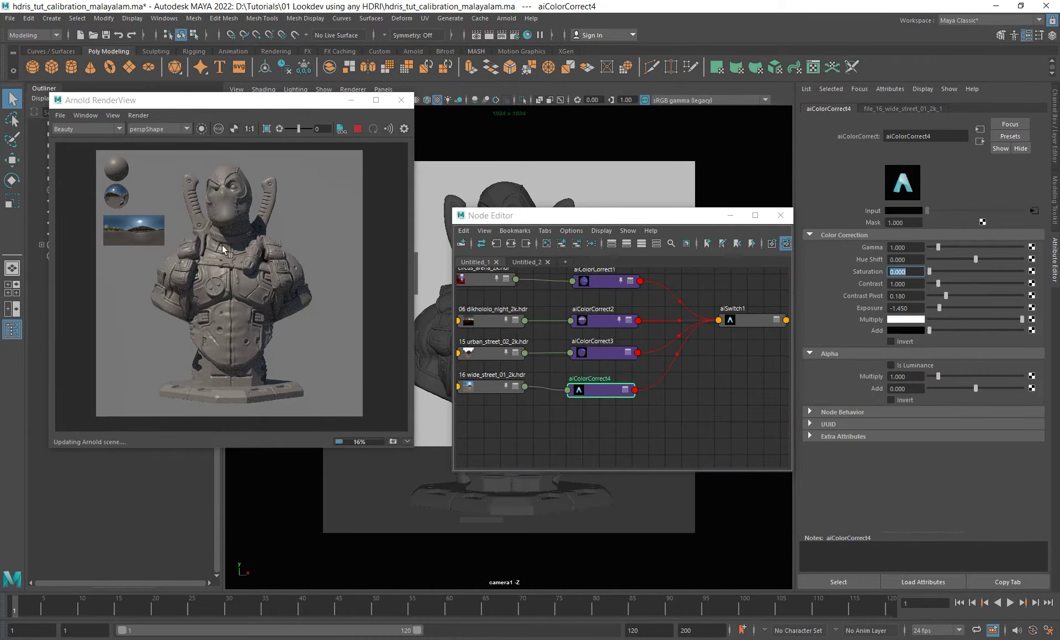
pyautogui.keyDown('alt'); pyautogui.middleClick(244, 254); pyautogui.keyUp('alt')
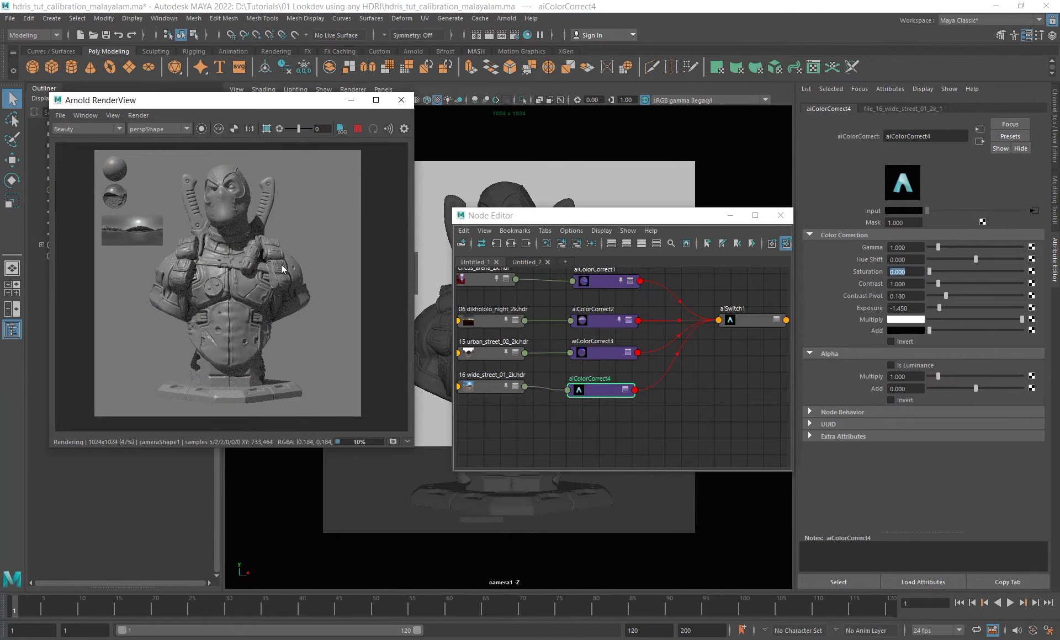
# Set the saturation of aiColorCorrect4 to 1, then store a snapshot of the render and shrink the snapshot area.
pyautogui.keyDown('alt'); pyautogui.moveTo(282, 269); pyautogui.dragTo(278, 269, button='middle'); pyautogui.keyUp('alt')
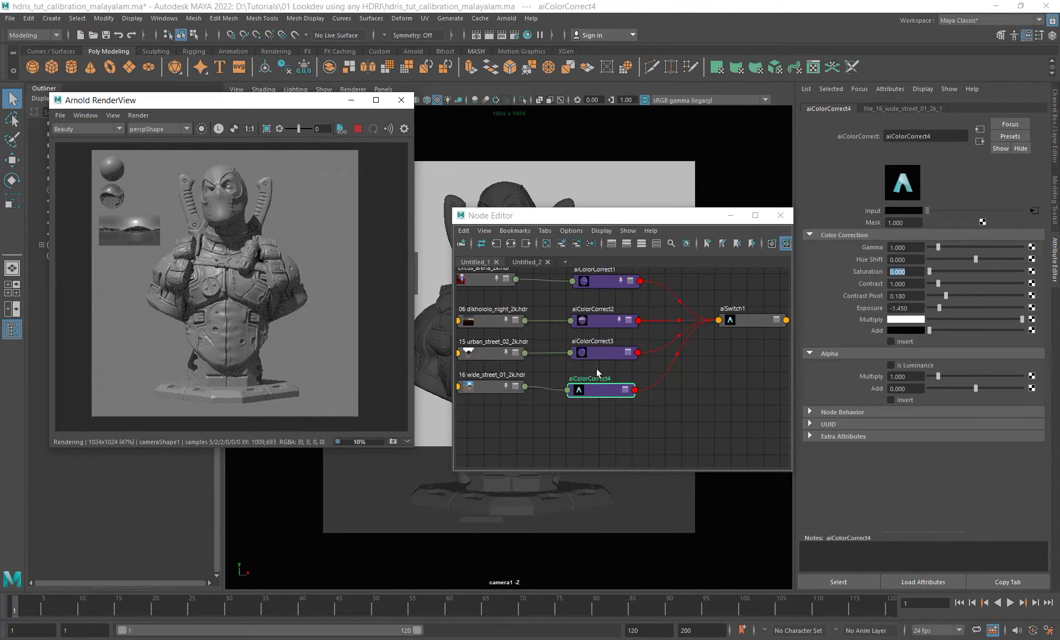
pyautogui.doubleClick(914, 271)
pyautogui.write('1')
pyautogui.press('Return')
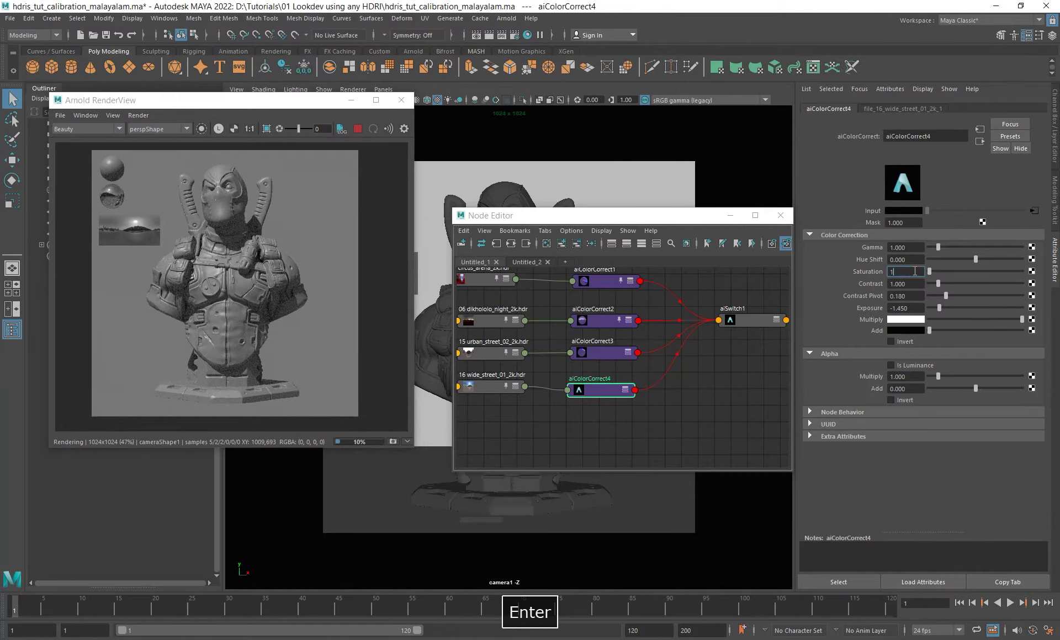
pyautogui.click(392, 441)
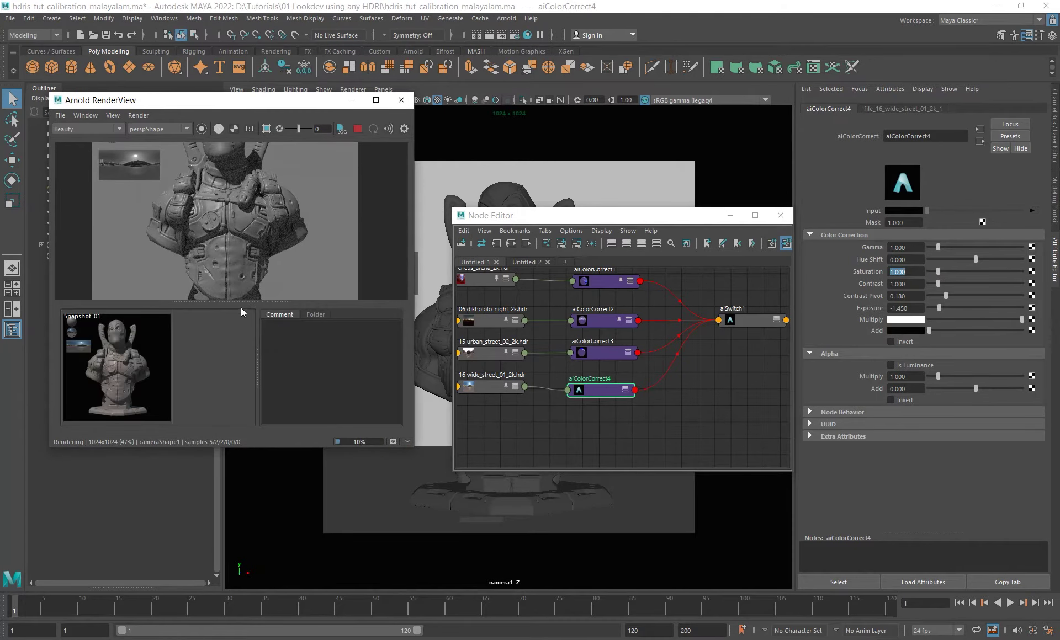
pyautogui.moveTo(244, 301); pyautogui.dragTo(231, 374)
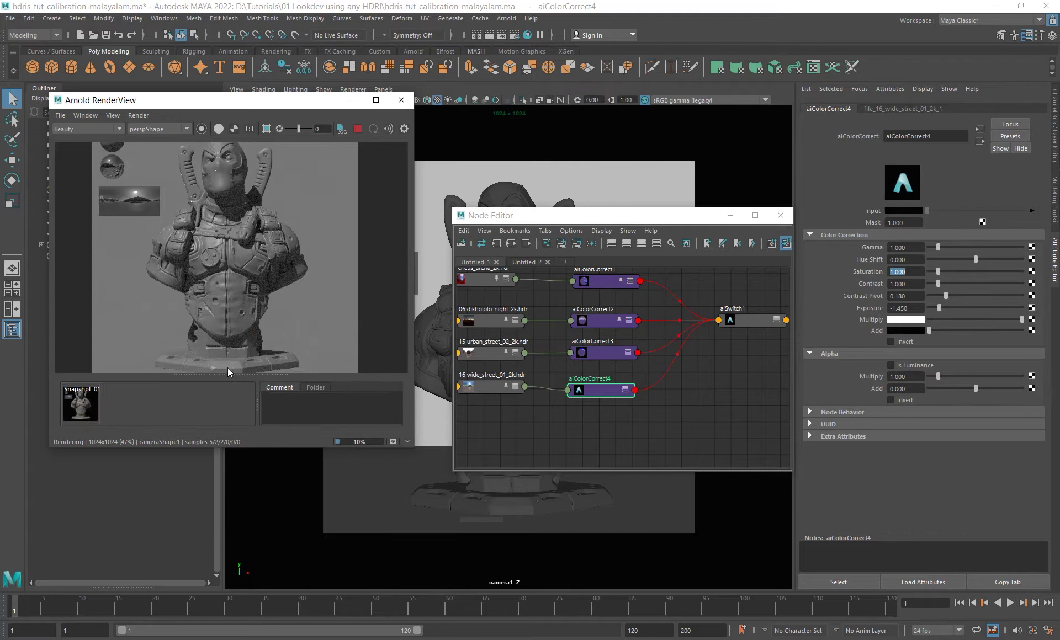
# Set the saturation of aiColorCorrect4 to 0 and let the render update.
pyautogui.write('0')
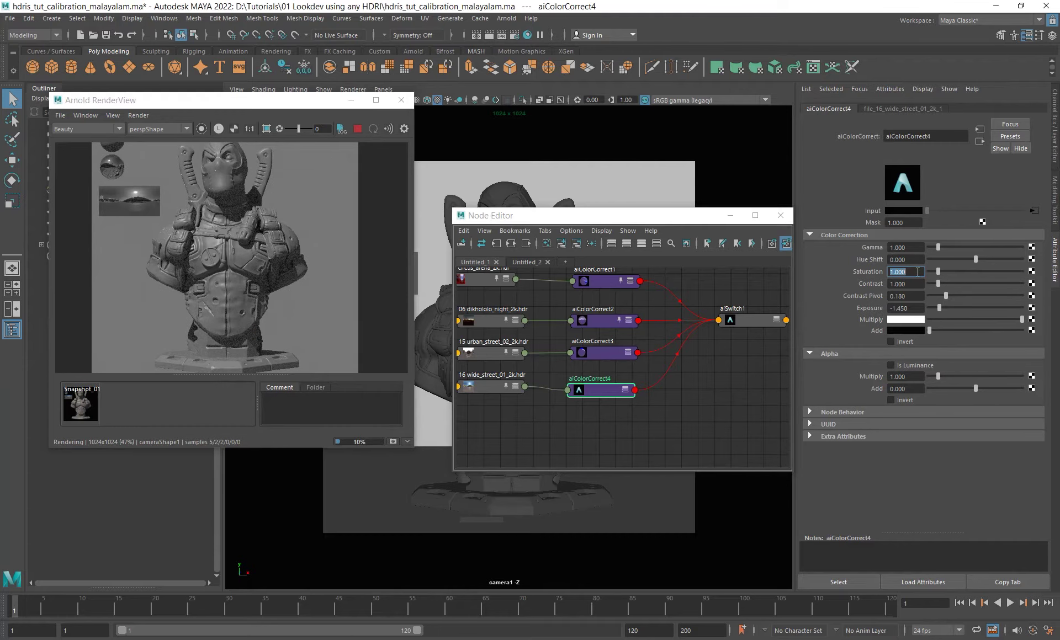
pyautogui.press('Return')
pyautogui.keyDown('alt'); pyautogui.moveTo(260, 257); pyautogui.dragTo(260, 258, button='middle'); pyautogui.keyUp('alt')
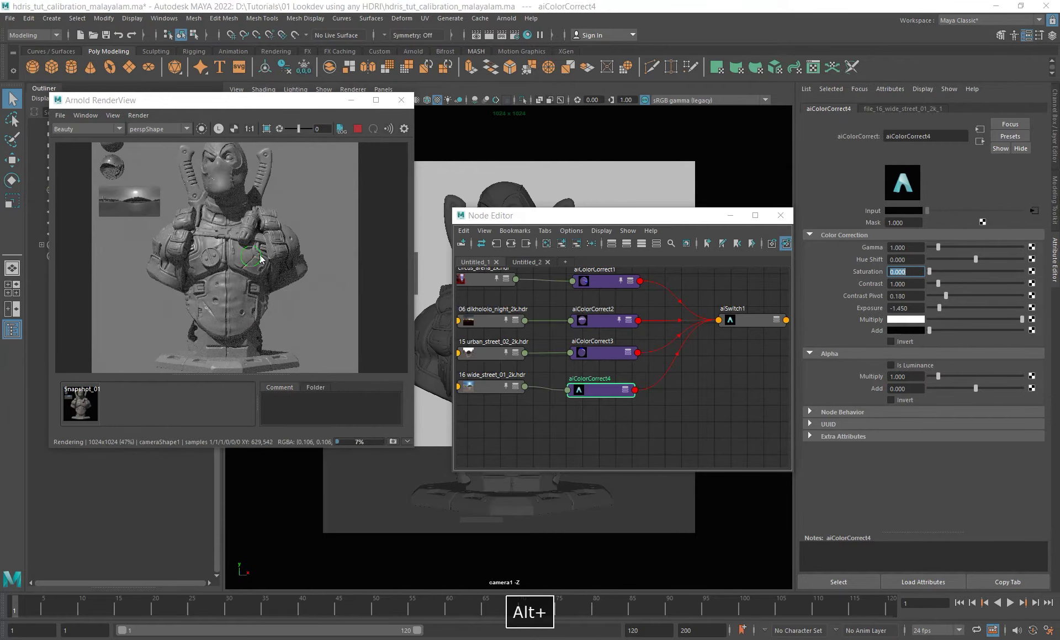
# Compare the desaturated render with the stored snapshot by switching back and forth between them.
pyautogui.click(89, 403)
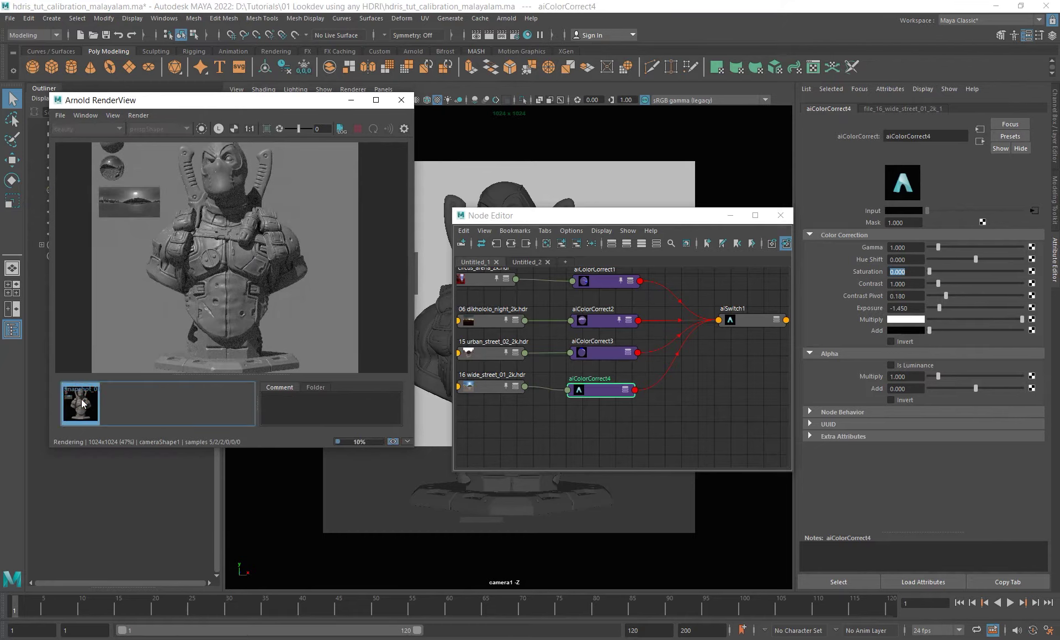
pyautogui.click(81, 403)
pyautogui.click(81, 403)
pyautogui.click(82, 403)
pyautogui.click(81, 404)
pyautogui.click(81, 404)
pyautogui.click(81, 400)
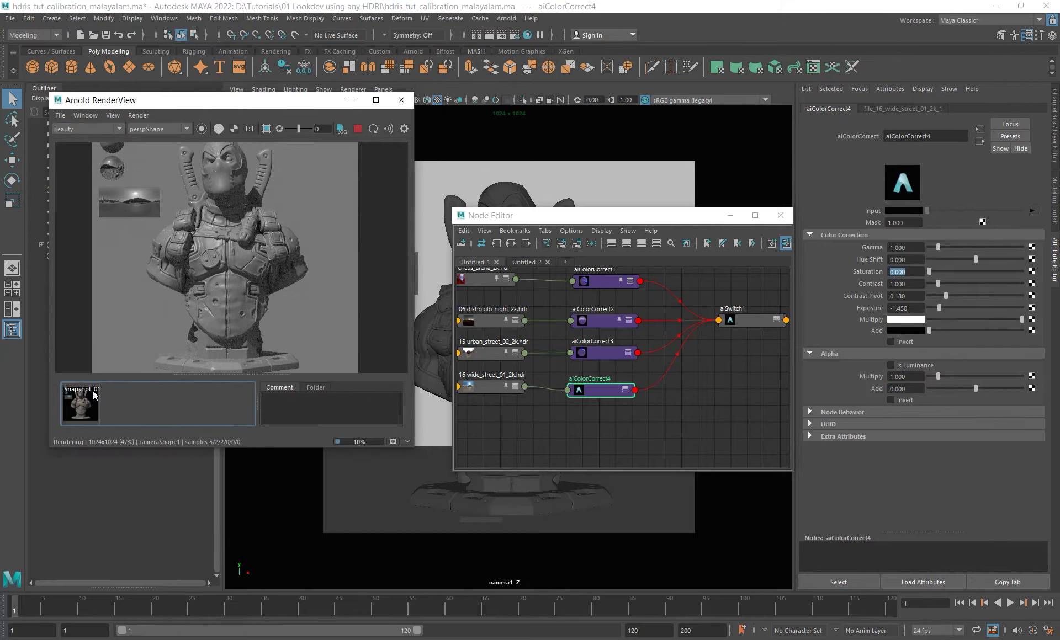
pyautogui.scroll(-1, 233, 232)
pyautogui.keyDown('alt'); pyautogui.moveTo(234, 231); pyautogui.dragTo(235, 239, button='middle'); pyautogui.keyUp('alt')
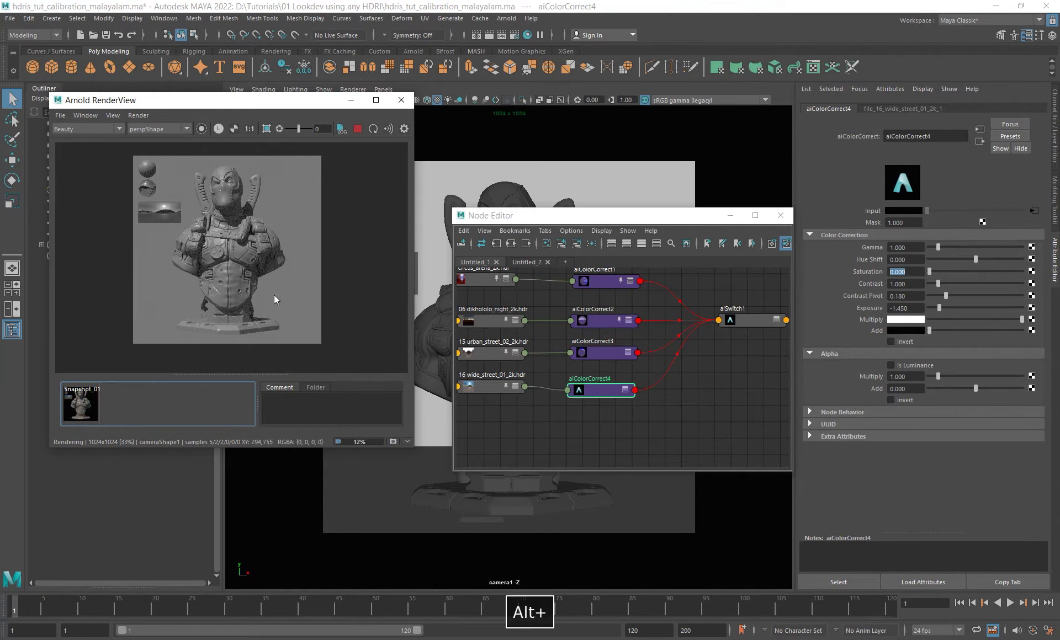
pyautogui.scroll(1, 229, 251)
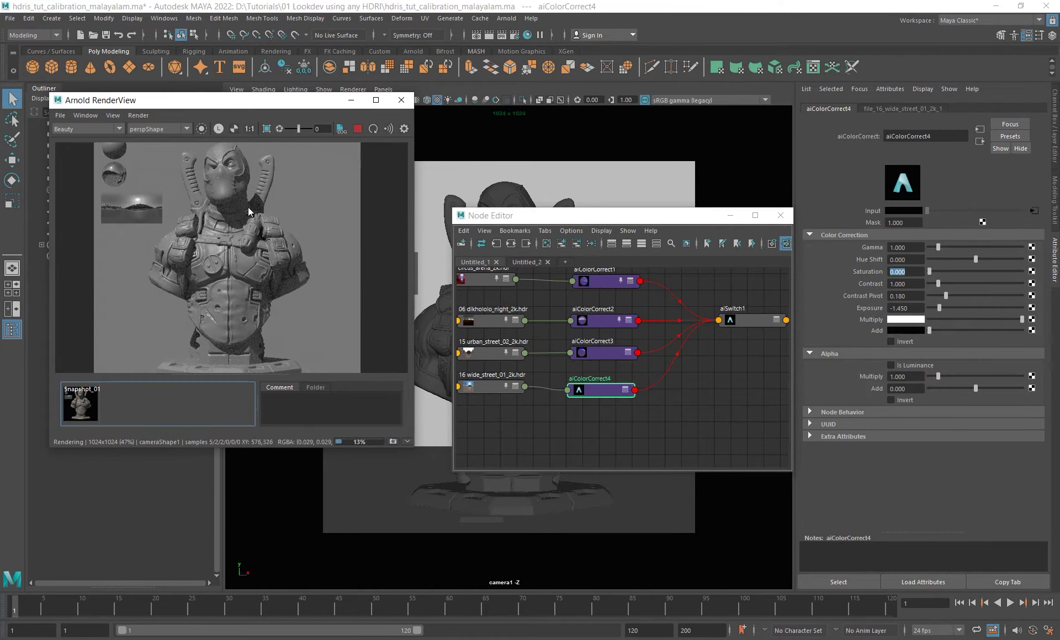
# Restore the saturation of aiColorCorrect4 to 1.
pyautogui.moveTo(923, 274); pyautogui.dragTo(830, 270)
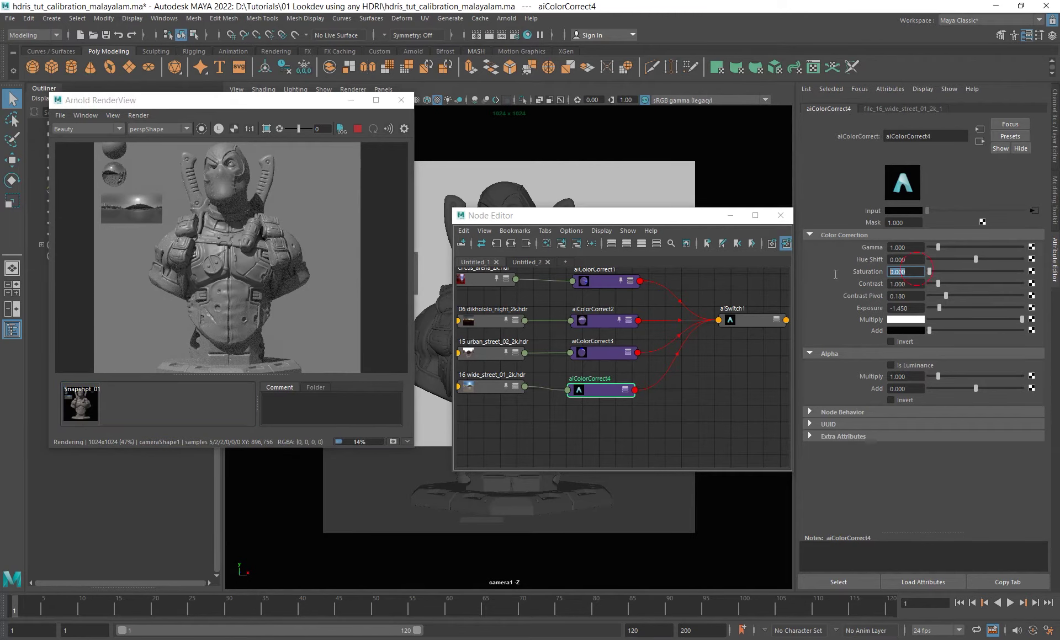
pyautogui.write('1')
pyautogui.press('Return')
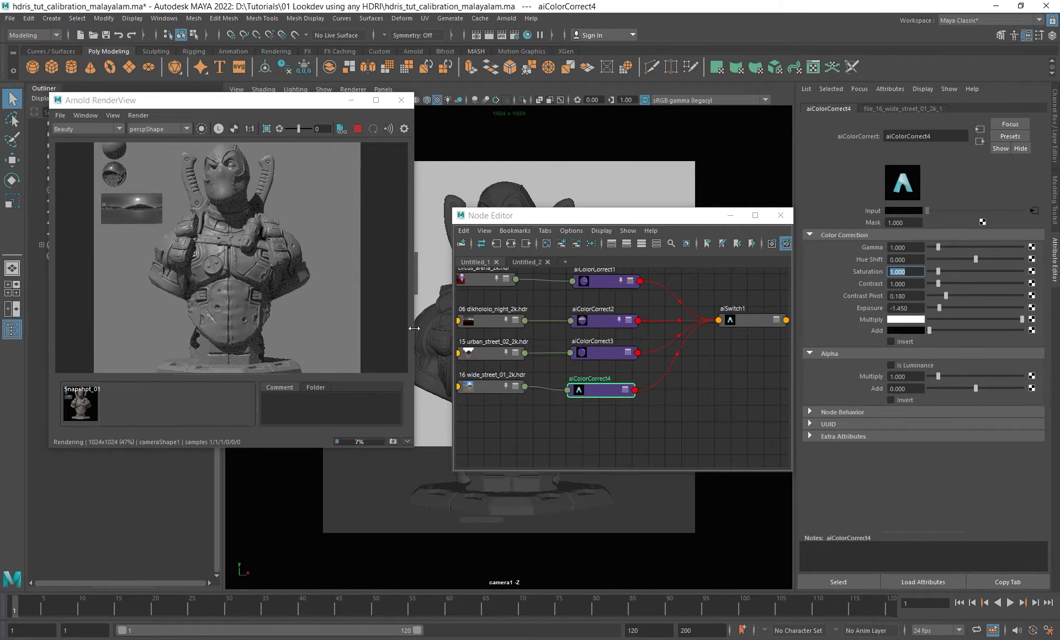
# Open the Color Balance settings of the 16 wide_street_01_2k.hdr file node to review Alpha Is Luminance.
pyautogui.keyDown('alt'); pyautogui.moveTo(596, 424); pyautogui.dragTo(613, 405, button='middle'); pyautogui.keyUp('alt')
pyautogui.click(512, 369)
pyautogui.moveTo(512, 369); pyautogui.dragTo(512, 372)
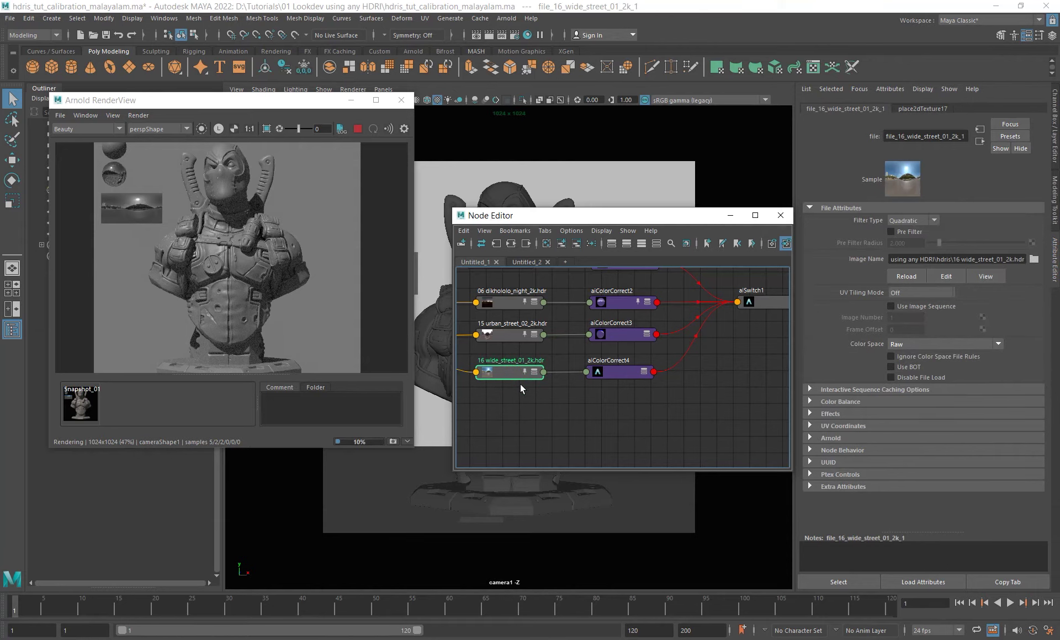
pyautogui.keyDown('alt'); pyautogui.moveTo(534, 403); pyautogui.dragTo(534, 389, button='middle'); pyautogui.keyUp('alt')
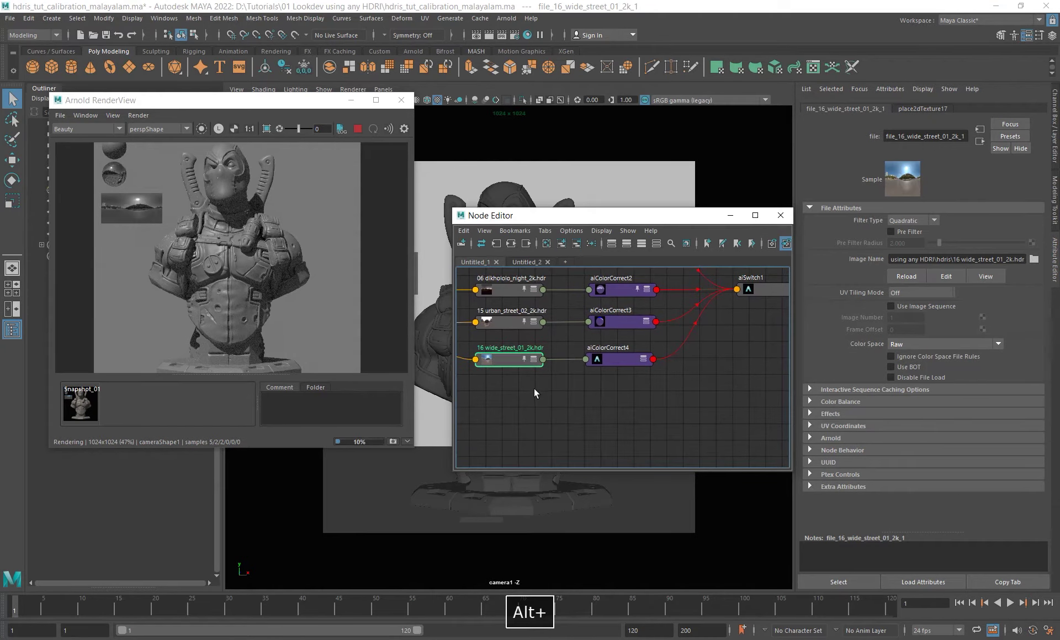
pyautogui.doubleClick(513, 364)
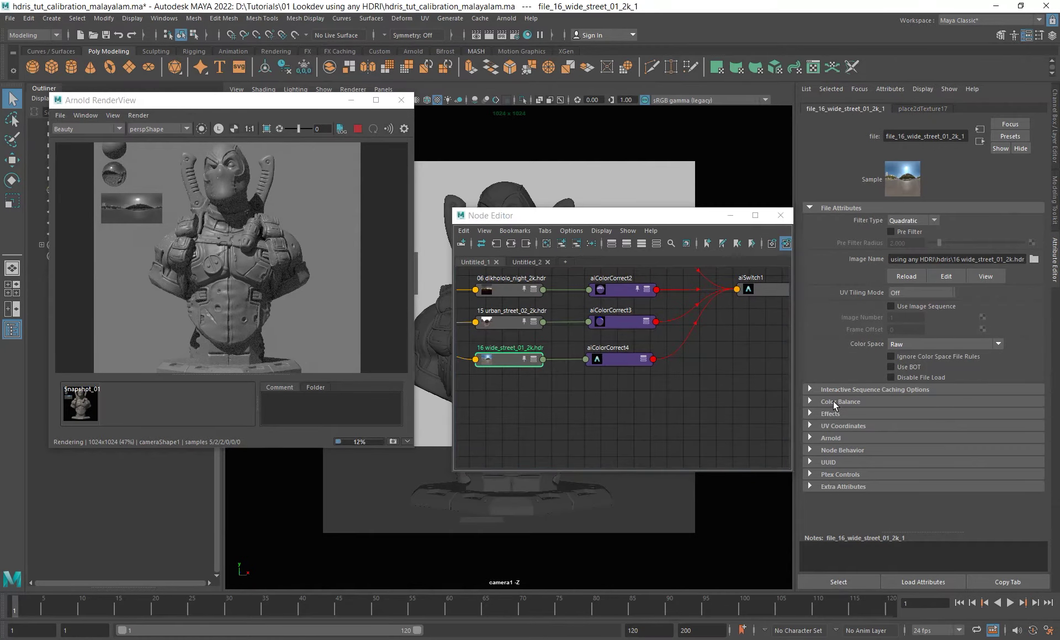
pyautogui.click(833, 402)
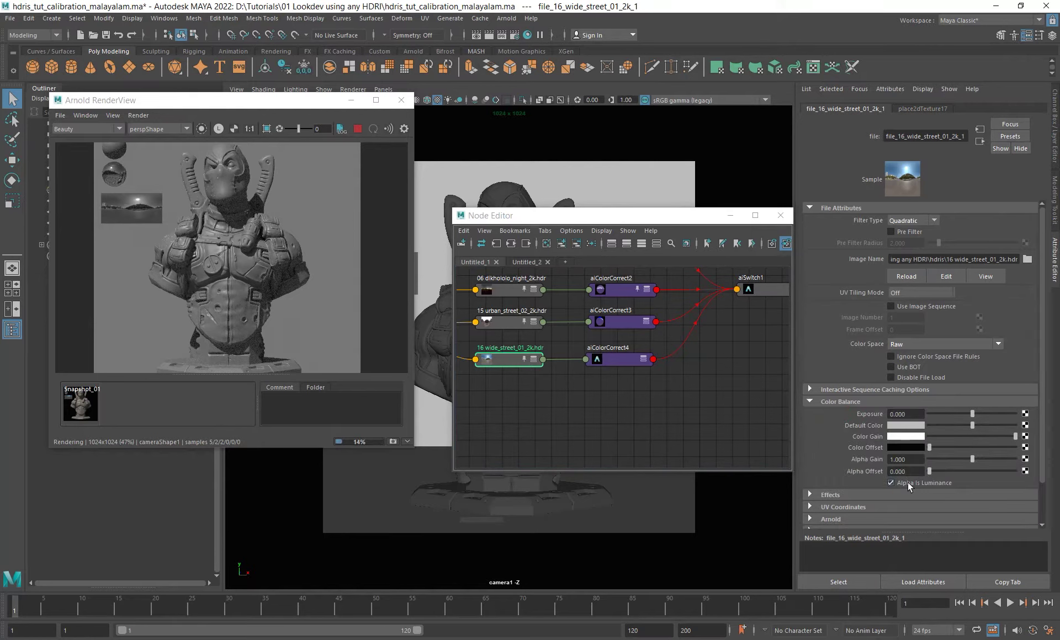
# Stop the render and expand the ports of the wide_street file node and aiColorCorrect4, including the separate Input R, G and B channels.
pyautogui.click(534, 359)
pyautogui.click(534, 361)
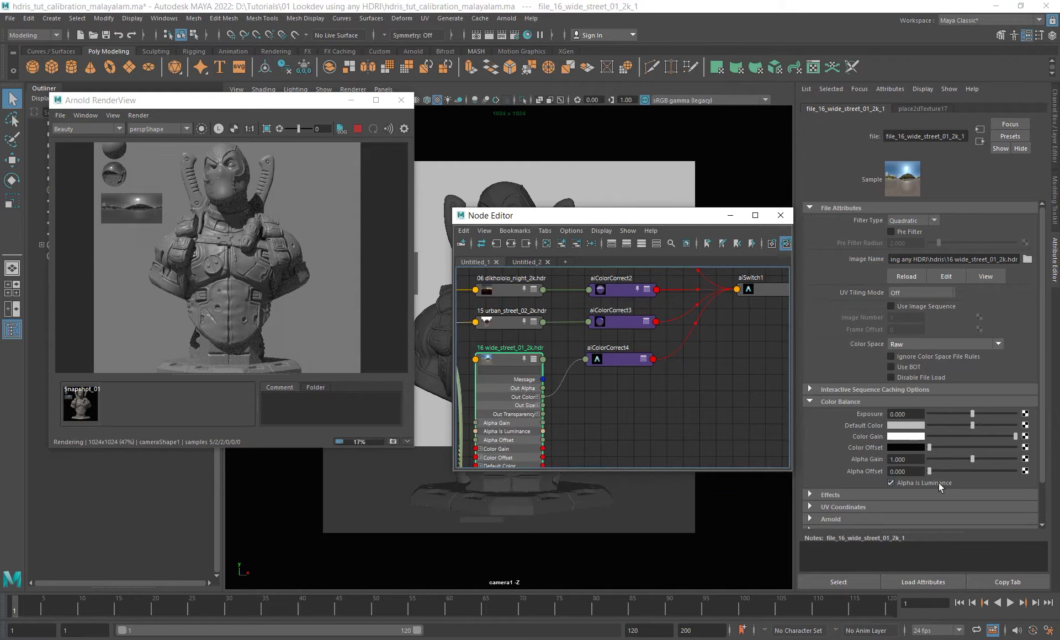
pyautogui.click(643, 360)
pyautogui.click(643, 359)
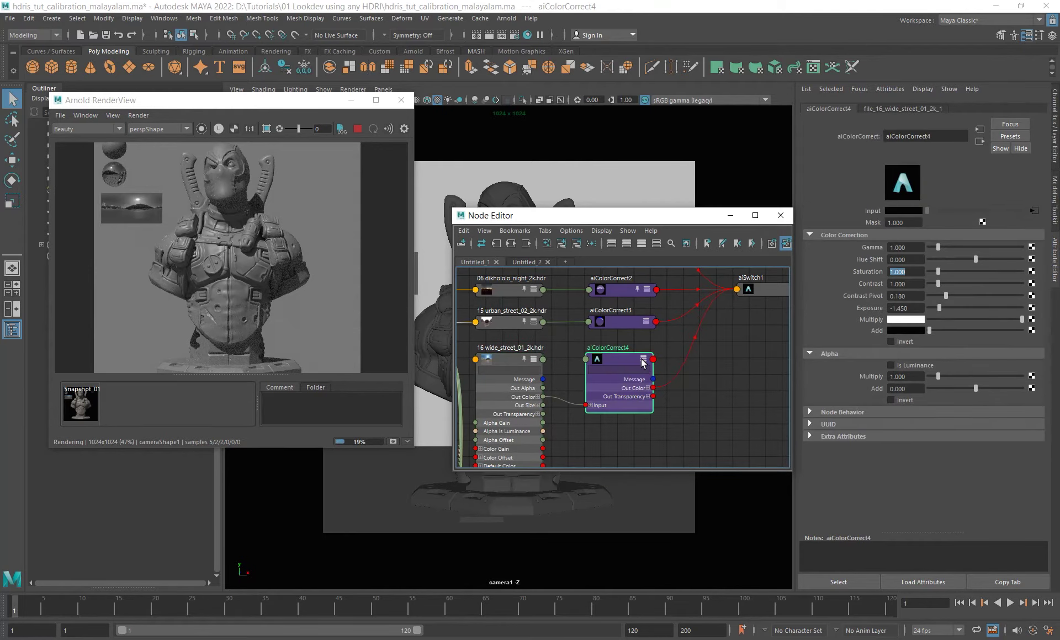
pyautogui.click(358, 129)
pyautogui.scroll(2, 591, 406)
pyautogui.keyDown('alt'); pyautogui.moveTo(591, 406); pyautogui.dragTo(591, 382, button='middle'); pyautogui.keyUp('alt')
pyautogui.click(591, 382)
# Connect the wide_street file's Out Alpha to Input R, Input G and Input B of aiColorCorrect4, then collapse both nodes.
pyautogui.moveTo(533, 361); pyautogui.dragTo(583, 393)
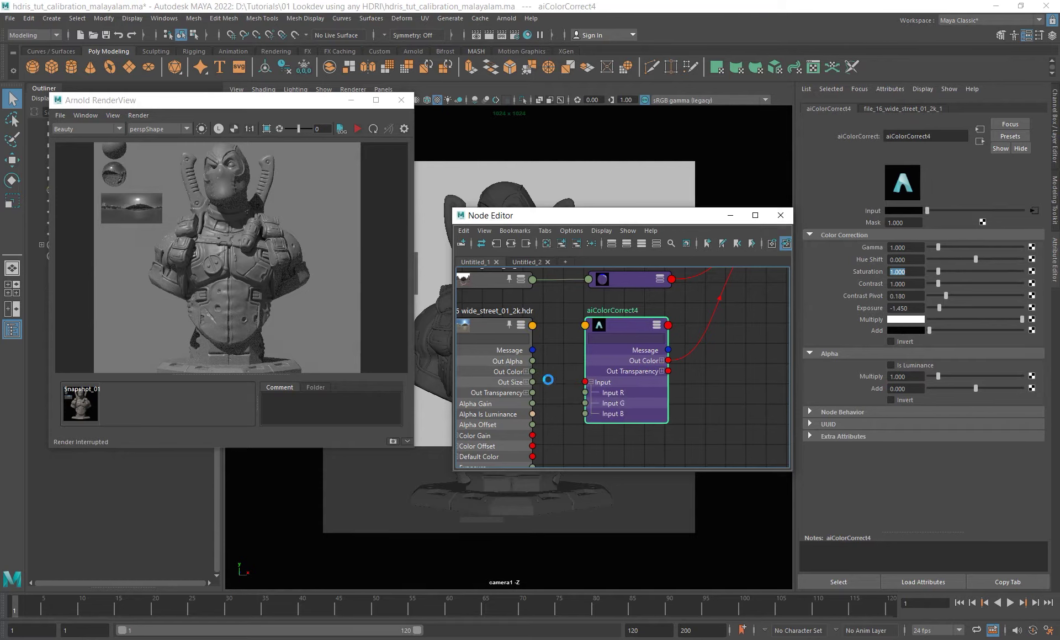
pyautogui.moveTo(533, 361); pyautogui.dragTo(583, 403)
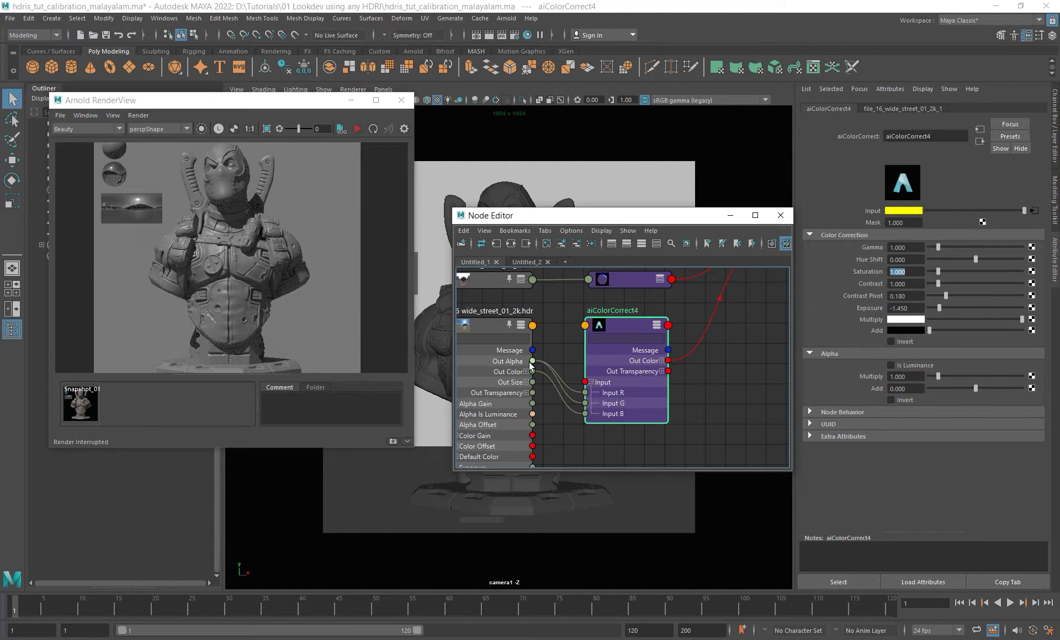
pyautogui.moveTo(533, 362); pyautogui.dragTo(598, 418)
pyautogui.click(493, 333)
pyautogui.press('1')
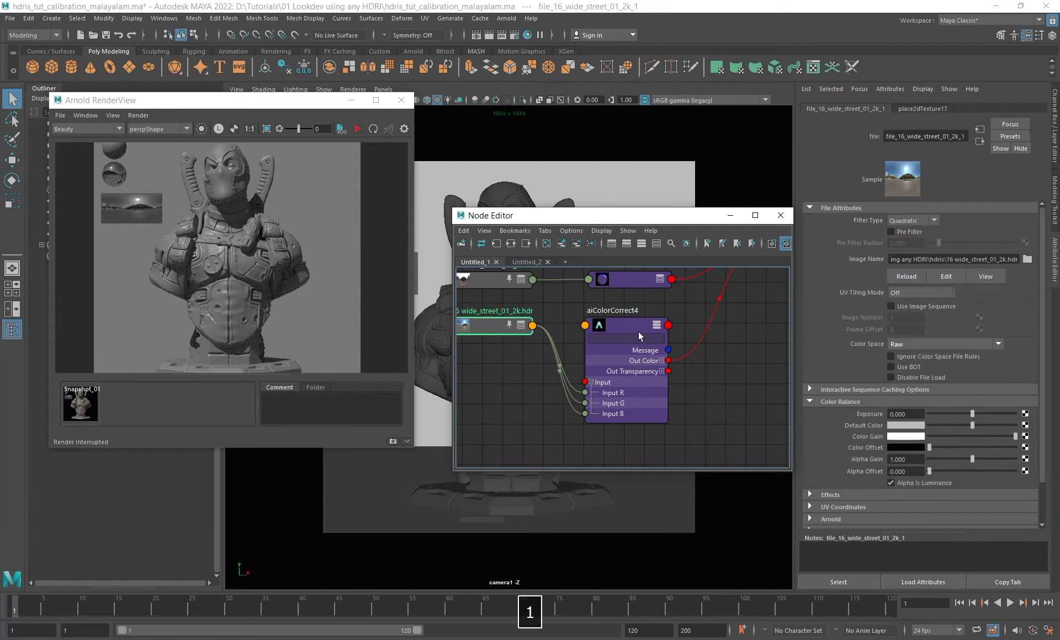
pyautogui.click(622, 326)
pyautogui.press('1')
# Restart the render with the alpha-driven wide_street HDRI and frame the whole bust in the render view.
pyautogui.click(912, 272)
pyautogui.moveTo(911, 271); pyautogui.dragTo(881, 268)
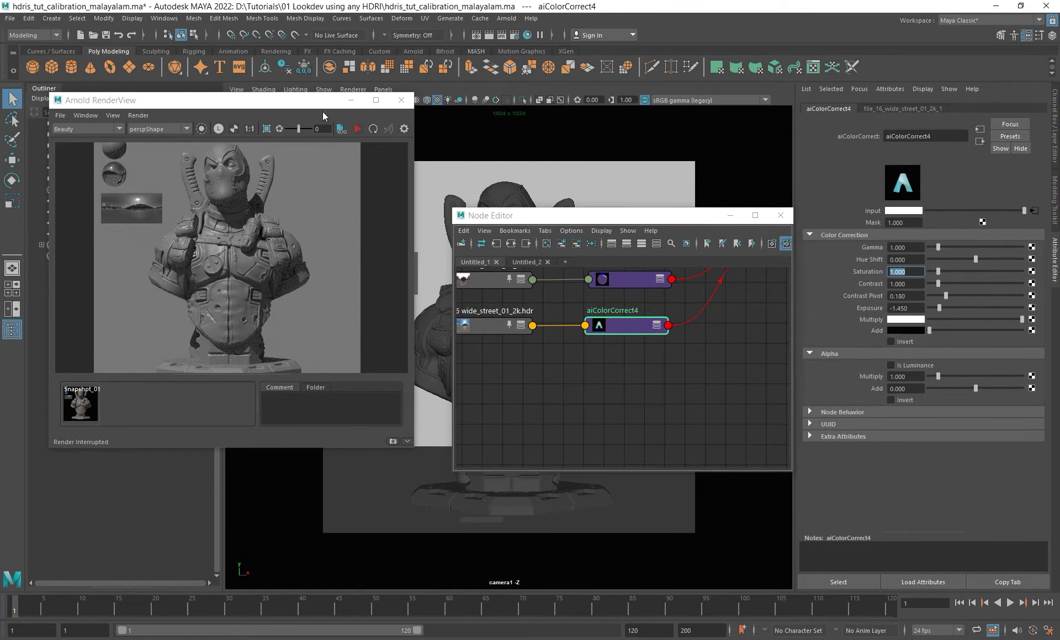
pyautogui.click(358, 129)
pyautogui.scroll(-1, 291, 249)
pyautogui.keyDown('alt'); pyautogui.moveTo(292, 249); pyautogui.dragTo(270, 263, button='middle'); pyautogui.keyUp('alt')
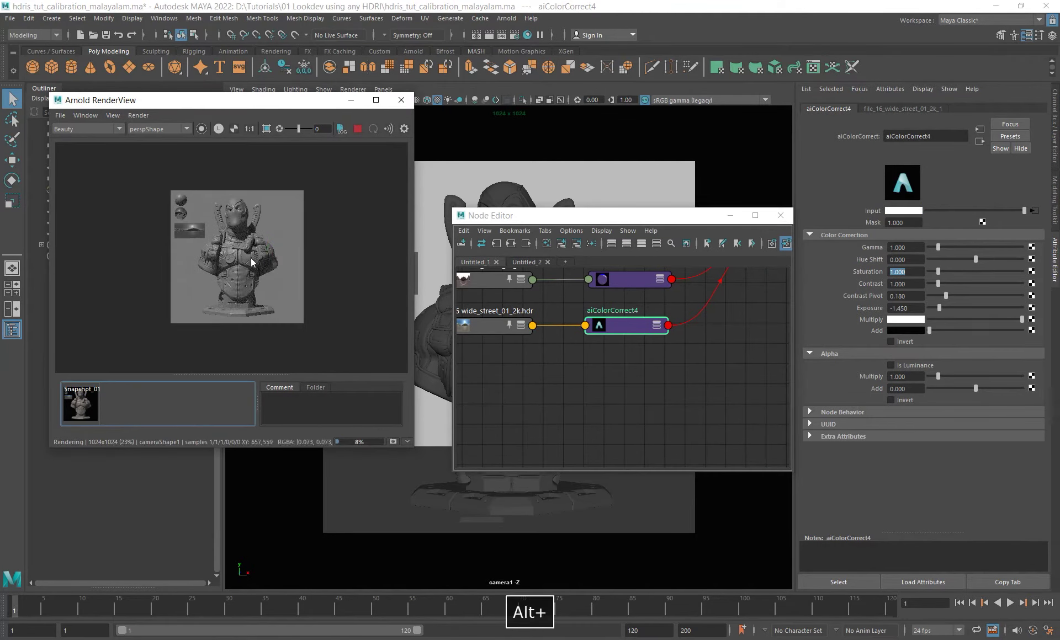
pyautogui.scroll(2, 250, 238)
pyautogui.scroll(-1, 251, 239)
# Compare the alpha-driven render with the stored snapshot in the luminance display.
pyautogui.click(81, 411)
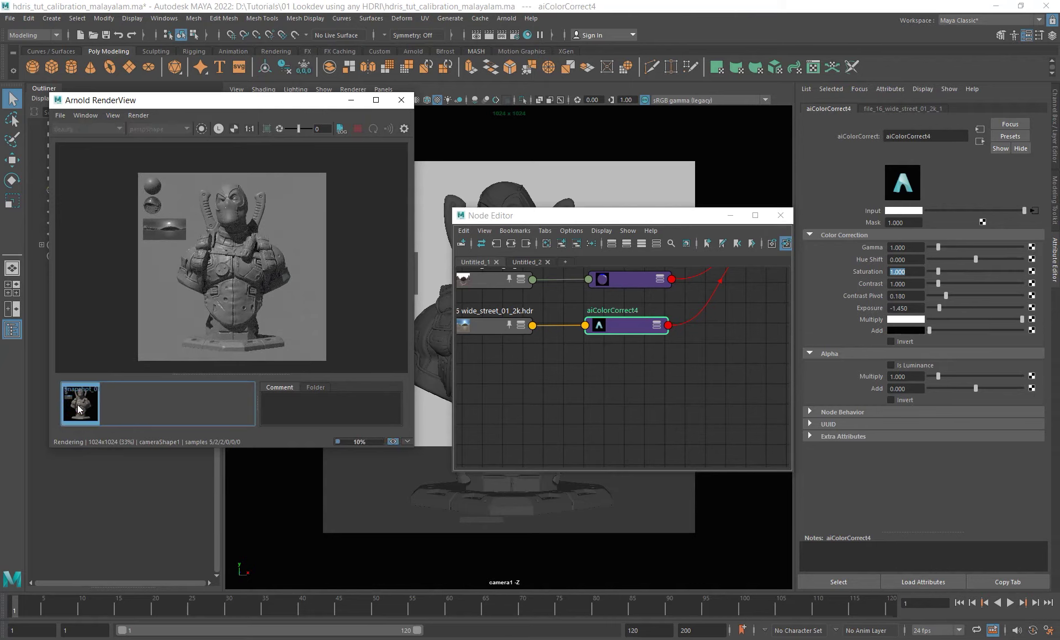
pyautogui.click(80, 410)
pyautogui.click(79, 409)
pyautogui.click(78, 410)
pyautogui.click(78, 410)
pyautogui.click(78, 410)
pyautogui.click(78, 407)
pyautogui.click(78, 406)
pyautogui.click(77, 407)
pyautogui.click(78, 407)
pyautogui.keyDown('alt'); pyautogui.moveTo(208, 255); pyautogui.dragTo(202, 250, button='middle'); pyautogui.keyUp('alt')
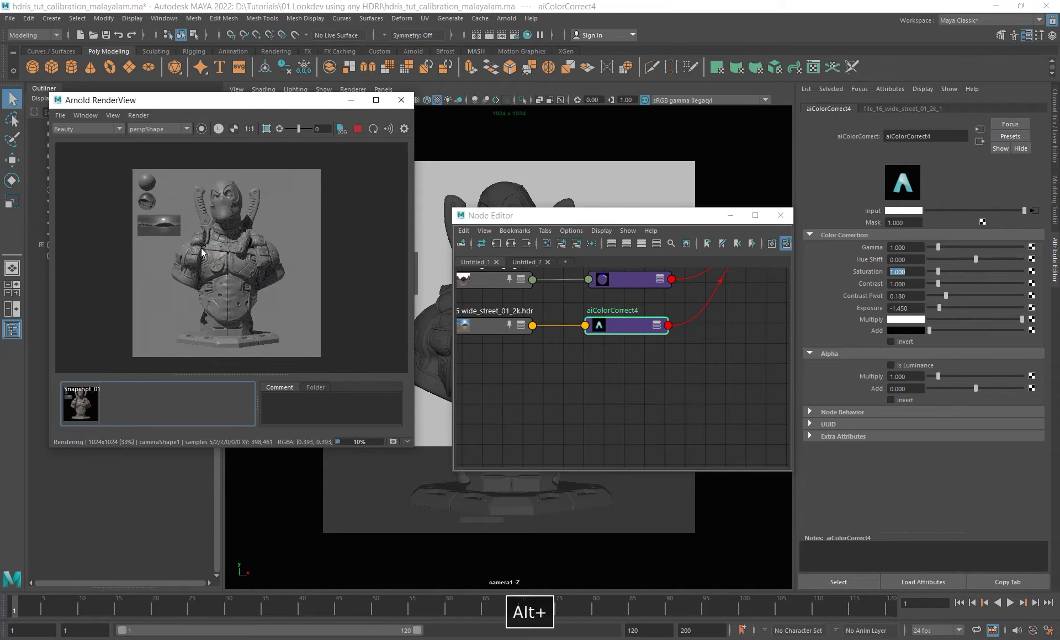
# Switch the render display from luminance to RGB and compare the render with the stored snapshot.
pyautogui.press('l')
pyautogui.scroll(1, 227, 244)
pyautogui.click(75, 406)
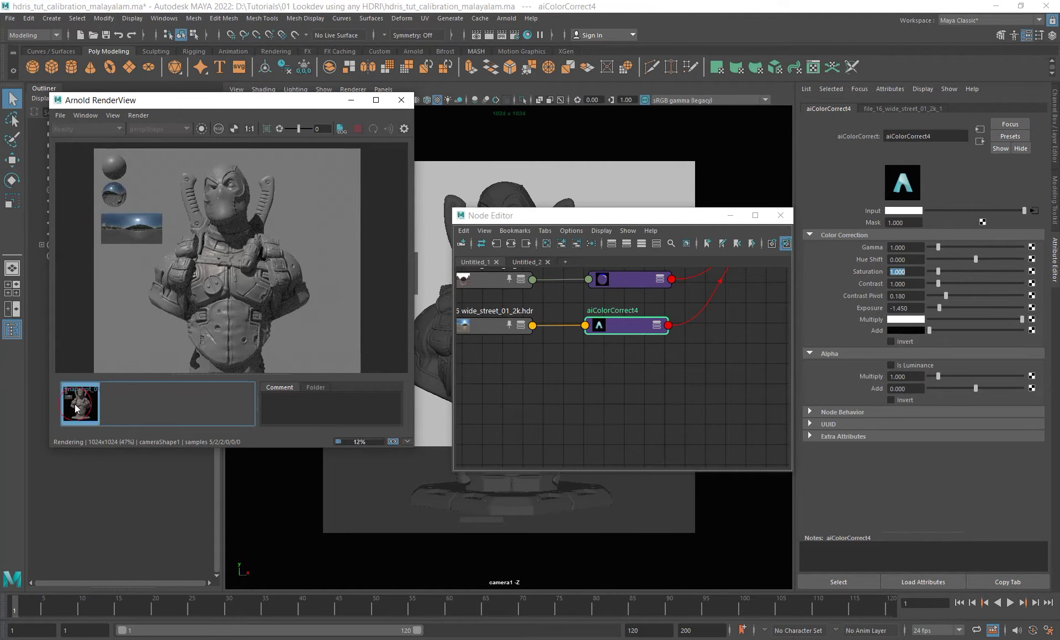
pyautogui.click(74, 404)
pyautogui.click(75, 404)
pyautogui.click(74, 404)
pyautogui.click(75, 404)
pyautogui.scroll(1, 200, 259)
pyautogui.click(80, 408)
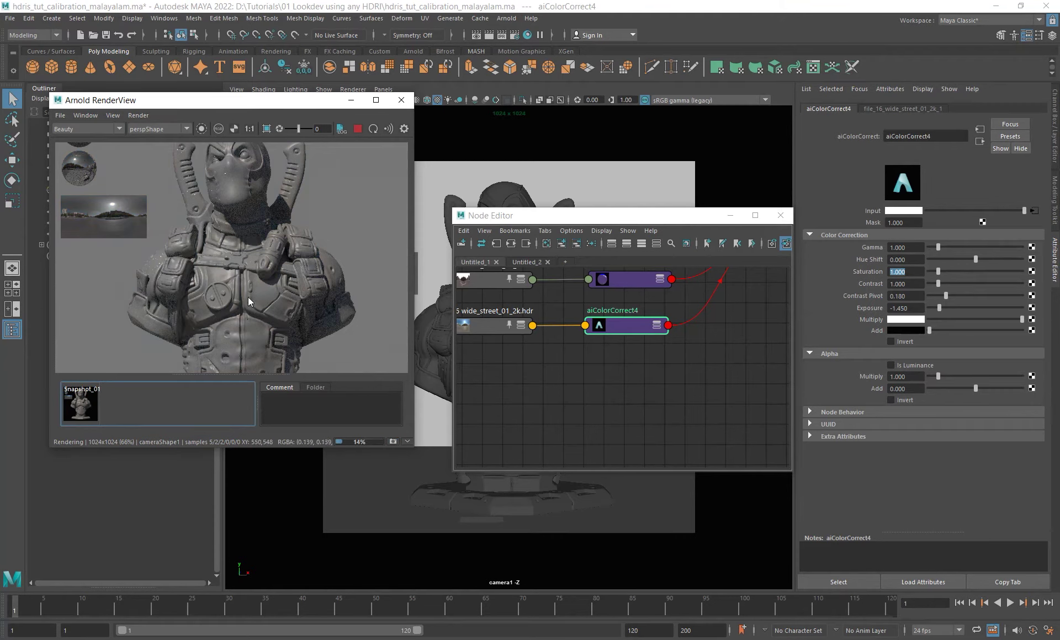
pyautogui.scroll(-2, 254, 285)
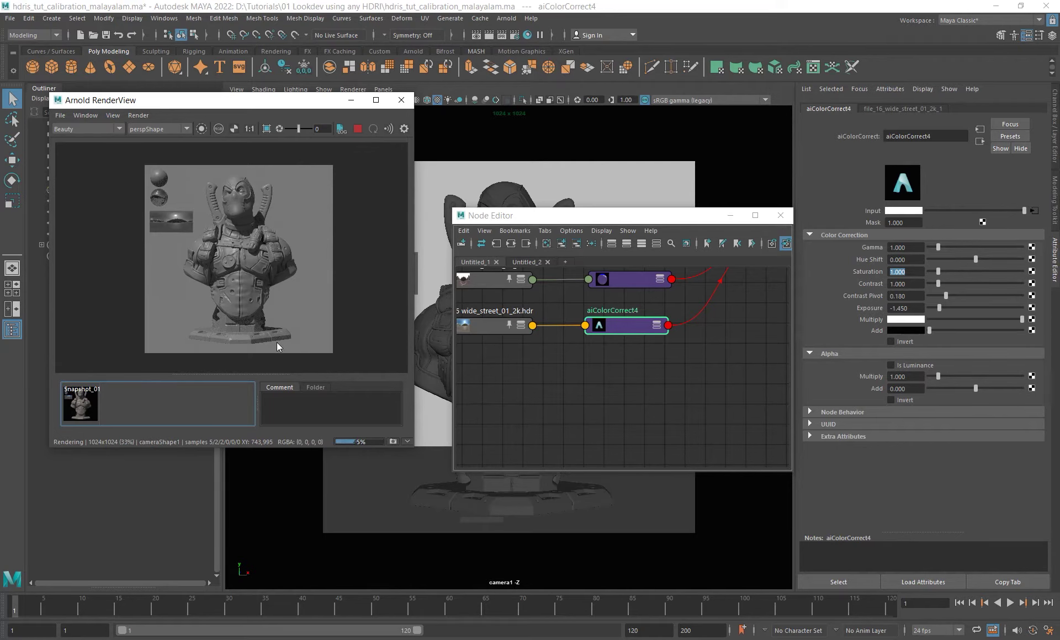
# Stop the render, mark a crop region around the grey sphere and restart the render for that region.
pyautogui.keyDown('alt'); pyautogui.moveTo(580, 377); pyautogui.dragTo(621, 360, button='middle'); pyautogui.keyUp('alt')
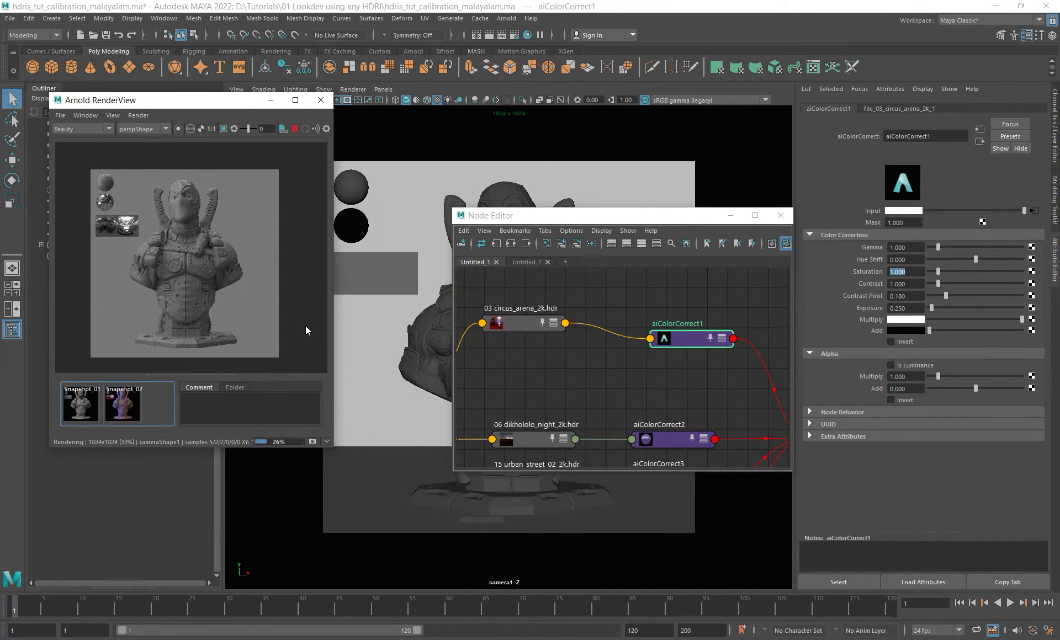
pyautogui.click(297, 129)
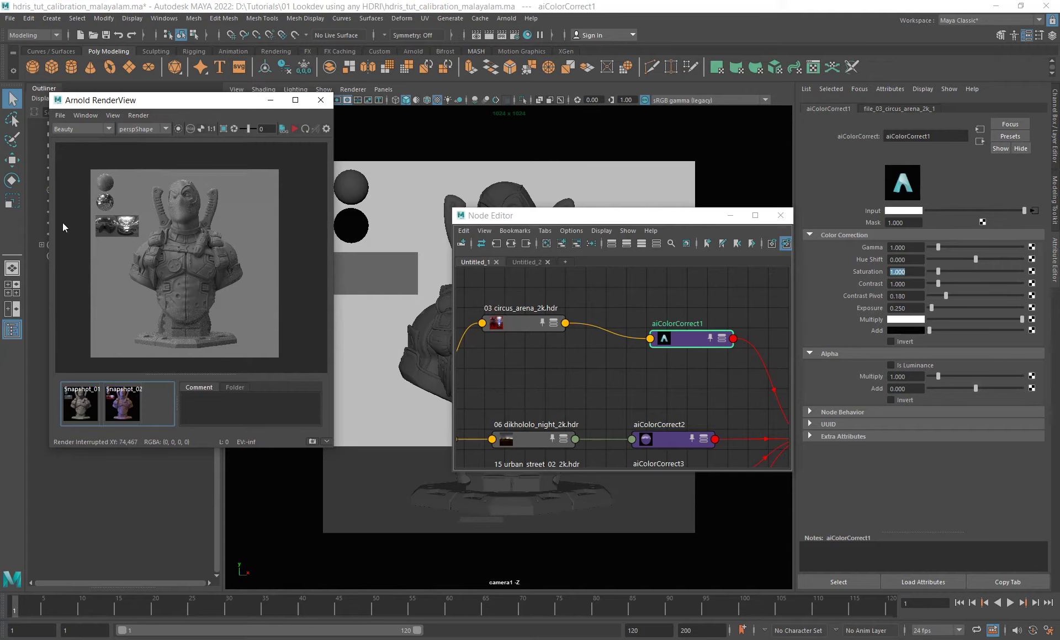
pyautogui.scroll(4, 93, 172)
pyautogui.keyDown('alt'); pyautogui.moveTo(104, 161); pyautogui.dragTo(116, 194, button='middle'); pyautogui.keyUp('alt')
pyautogui.keyDown('shift'); pyautogui.moveTo(102, 202); pyautogui.dragTo(210, 288); pyautogui.keyUp('shift')
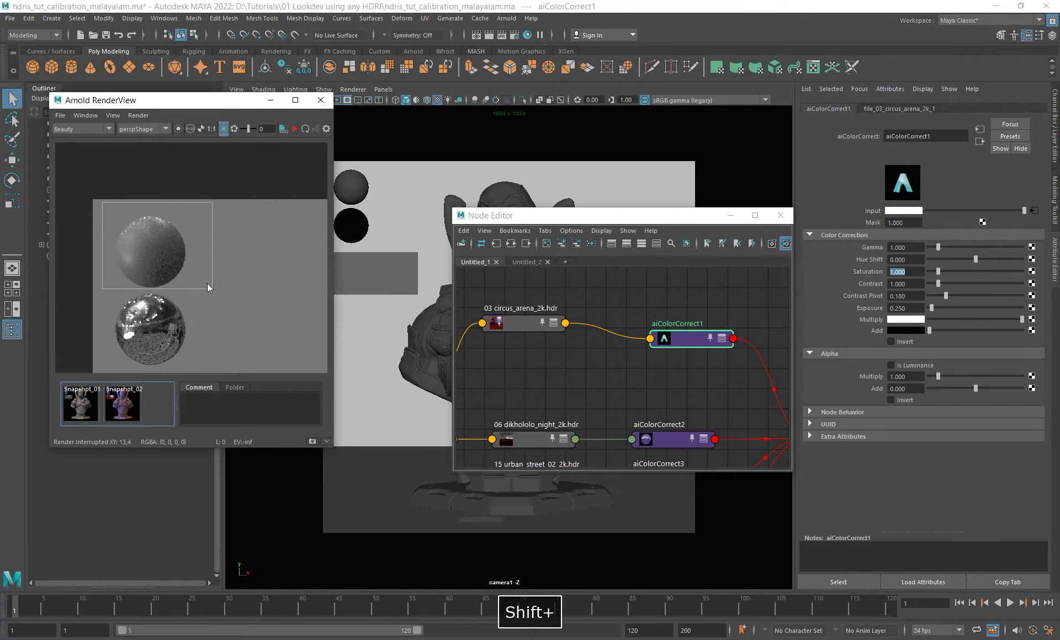
pyautogui.click(292, 128)
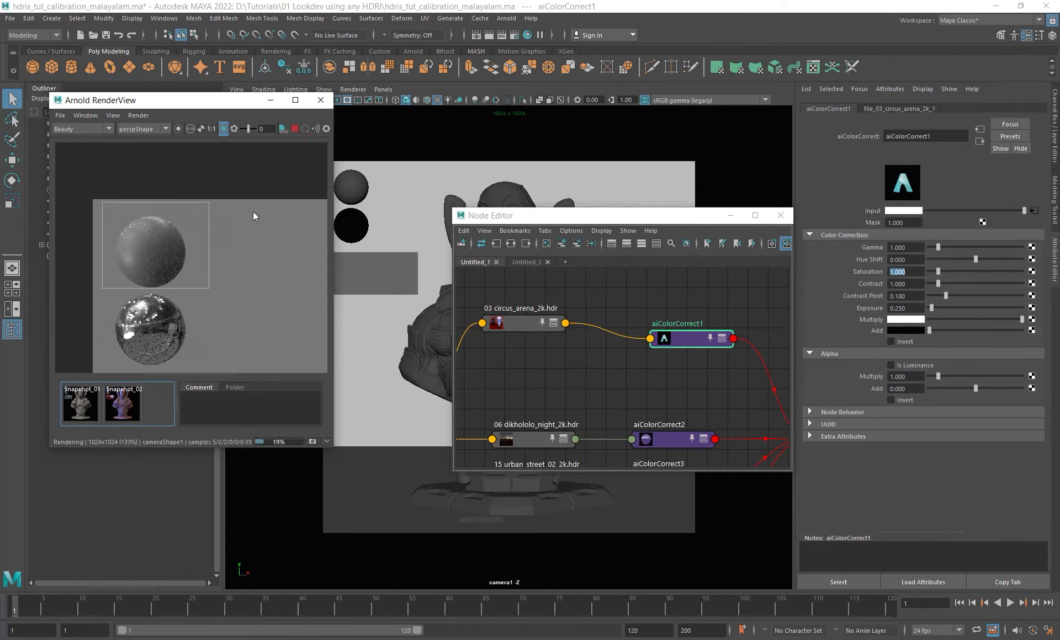
# Display the diffuse_direct pass and tighten the crop region around the grey sphere.
pyautogui.scroll(2, 180, 228)
pyautogui.keyDown('alt'); pyautogui.moveTo(180, 227); pyautogui.dragTo(202, 201, button='middle'); pyautogui.keyUp('alt')
pyautogui.click(94, 132)
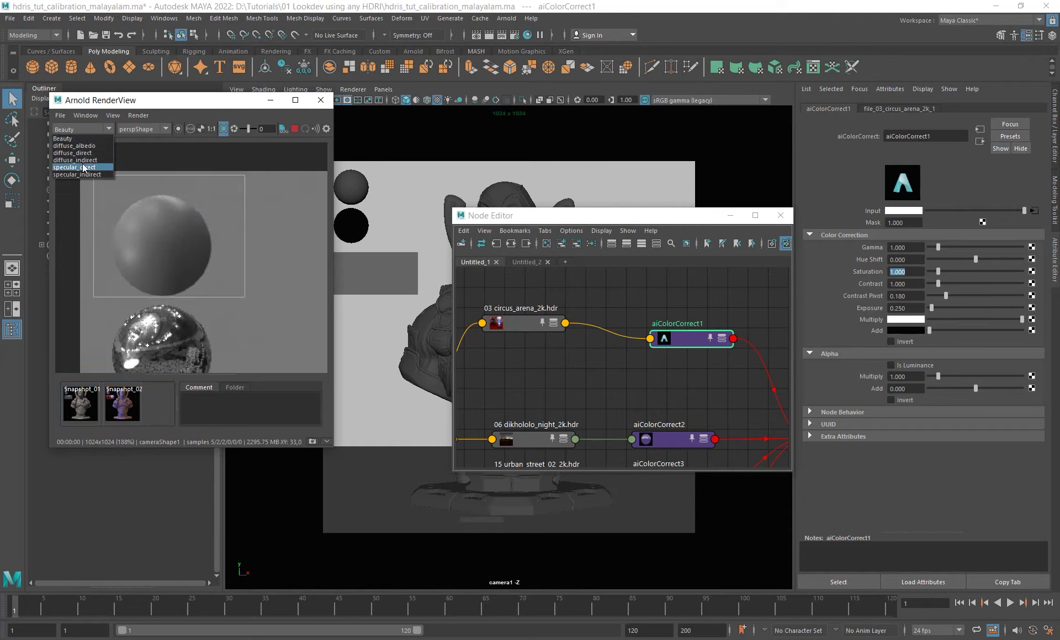
pyautogui.click(81, 153)
pyautogui.keyDown('shift'); pyautogui.moveTo(104, 186); pyautogui.dragTo(216, 302); pyautogui.keyUp('shift')
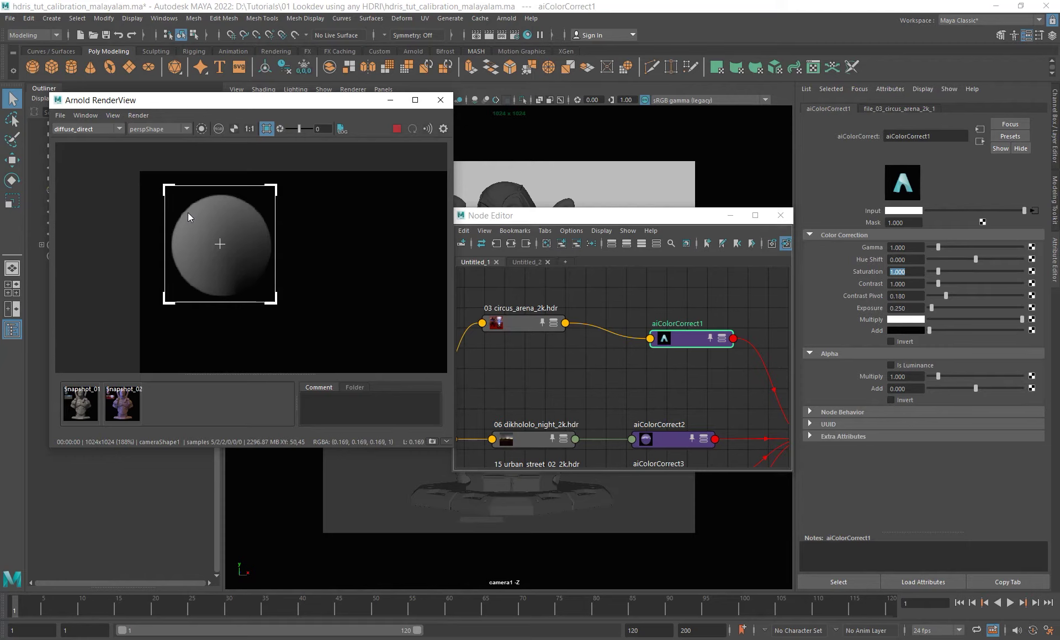
# Try an exposure of -0.75 on aiColorCorrect1 and set it back to 0.25.
pyautogui.click(679, 334)
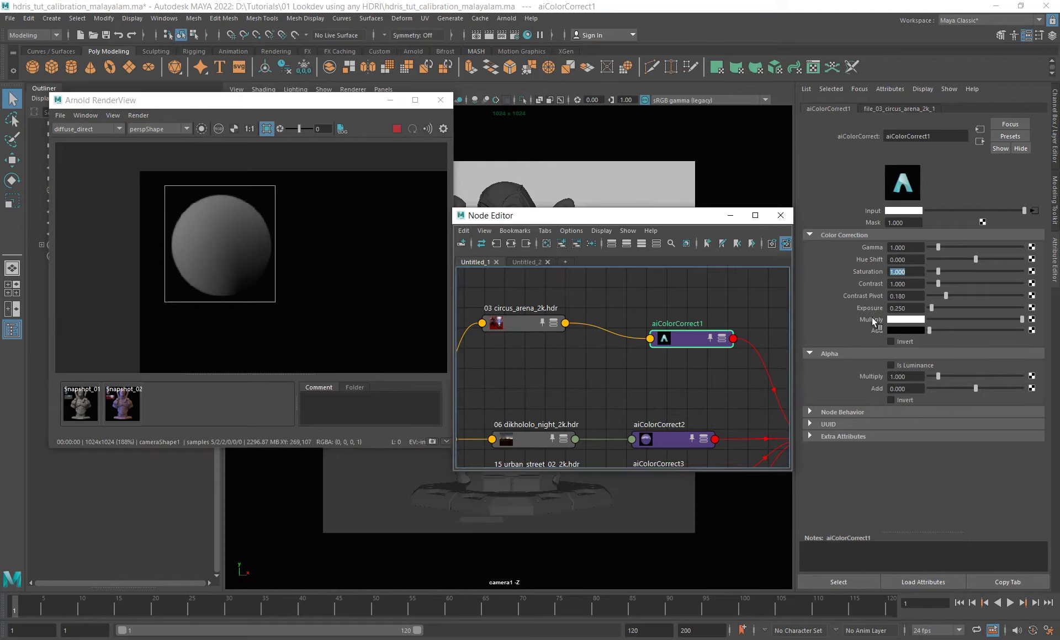
pyautogui.click(910, 307)
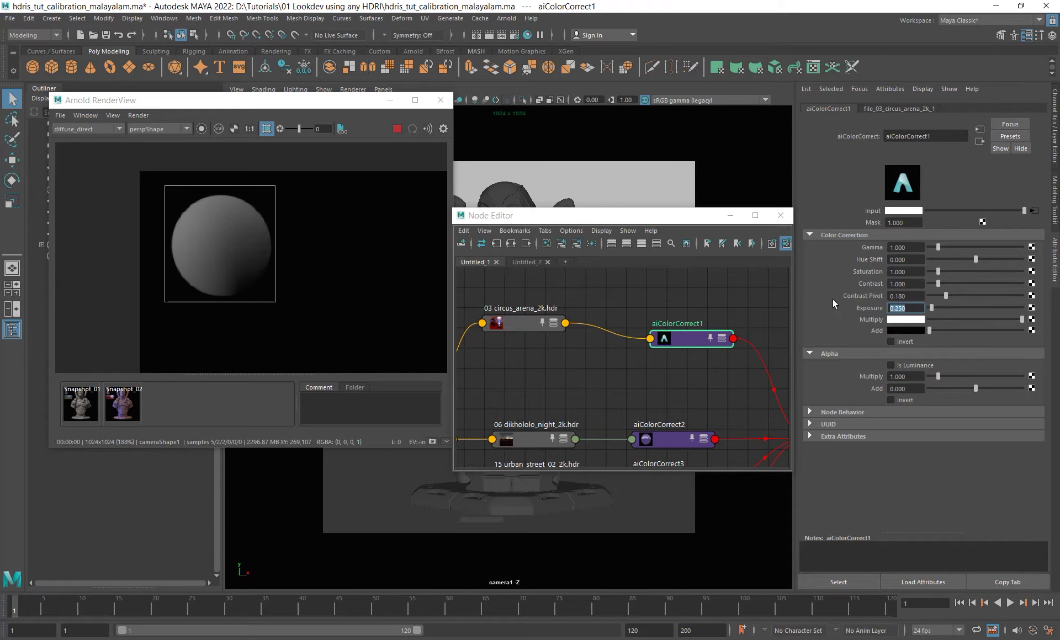
pyautogui.press('BackSpace')
pyautogui.write('-.75')
pyautogui.press('Return')
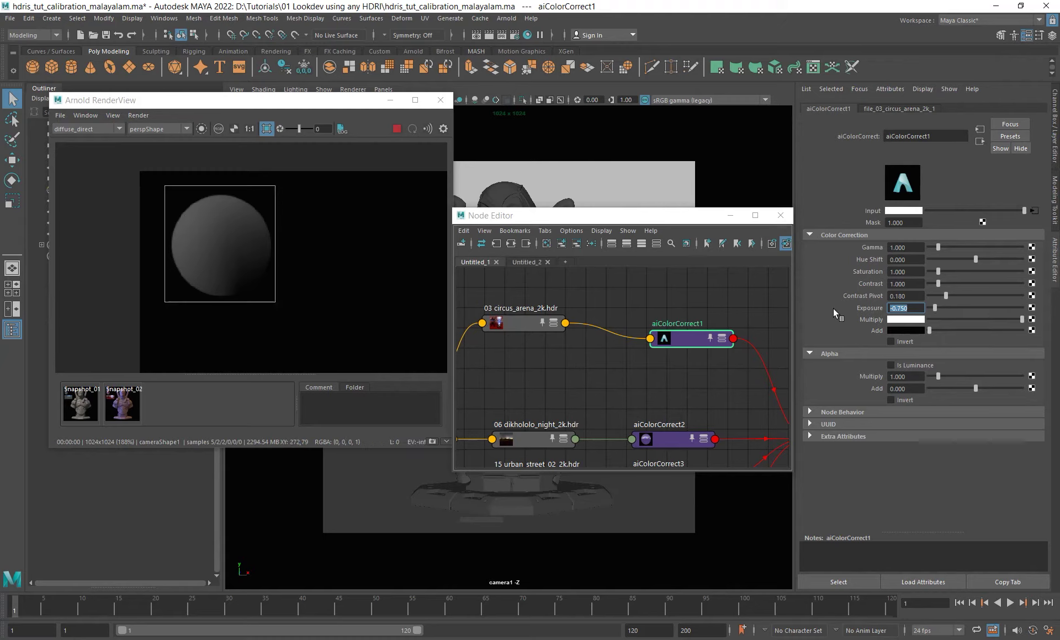
pyautogui.write('0.25')
pyautogui.press('Return')
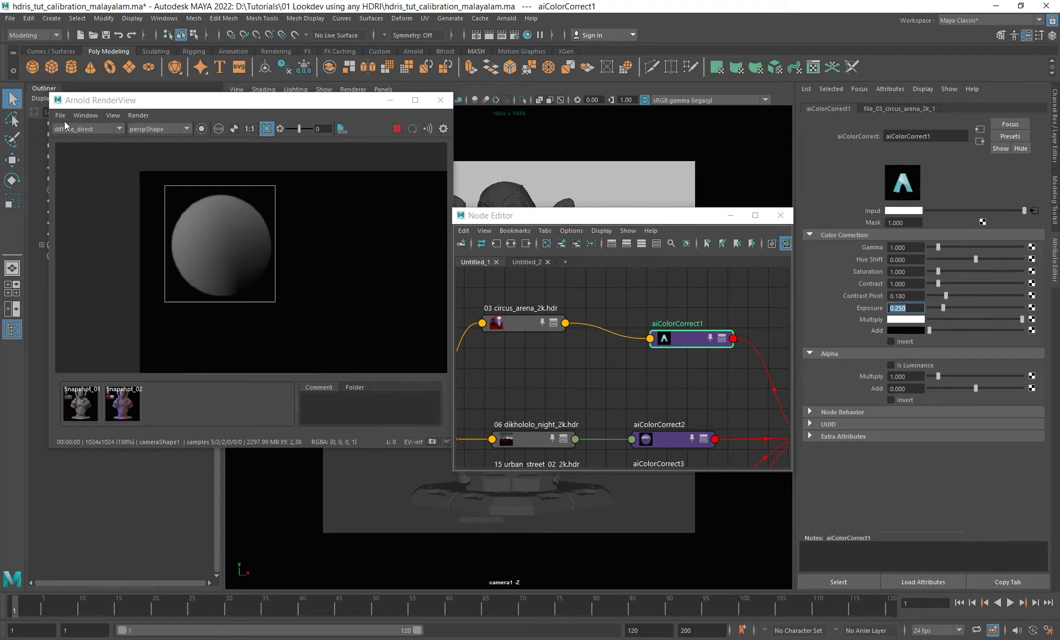
# Switch the render display from diffuse_direct to the Beauty pass and view the area around the reference spheres.
pyautogui.click(79, 130)
pyautogui.click(72, 140)
pyautogui.scroll(-3, 278, 261)
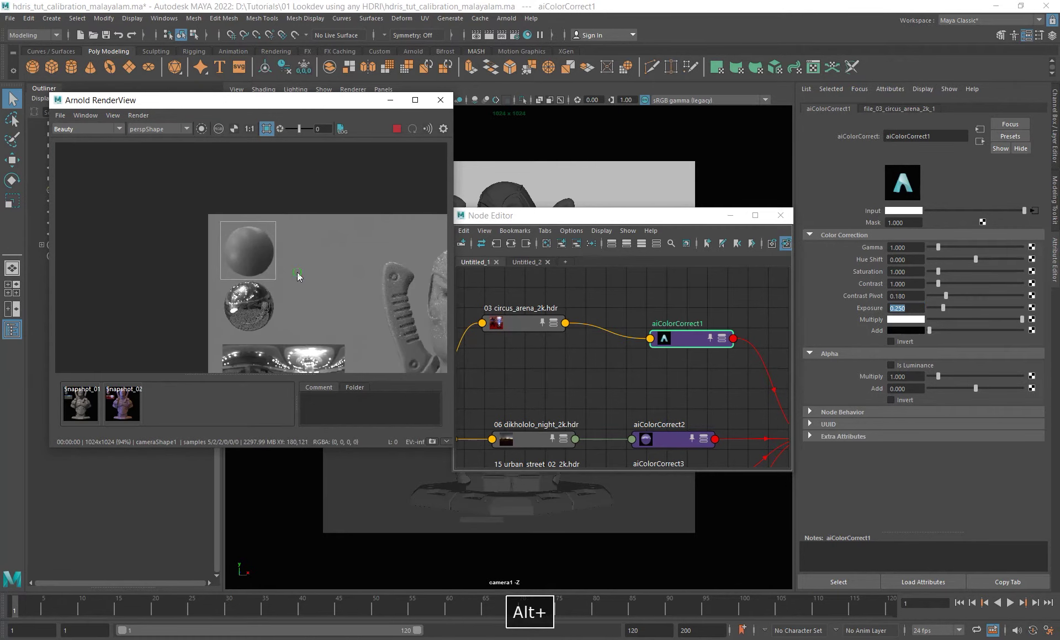
pyautogui.keyDown('alt'); pyautogui.moveTo(298, 274); pyautogui.dragTo(250, 247, button='middle'); pyautogui.keyUp('alt')
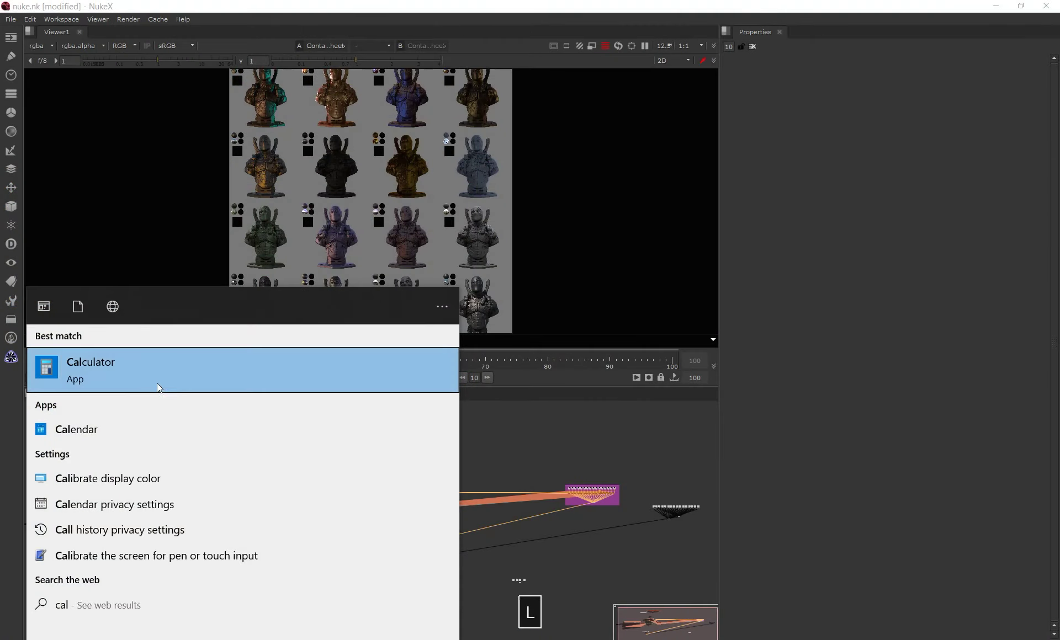
# Switch to Calculator, reposition its window and compute 0.1 × 2.
pyautogui.click(156, 381)
pyautogui.moveTo(625, 304); pyautogui.dragTo(634, 118)
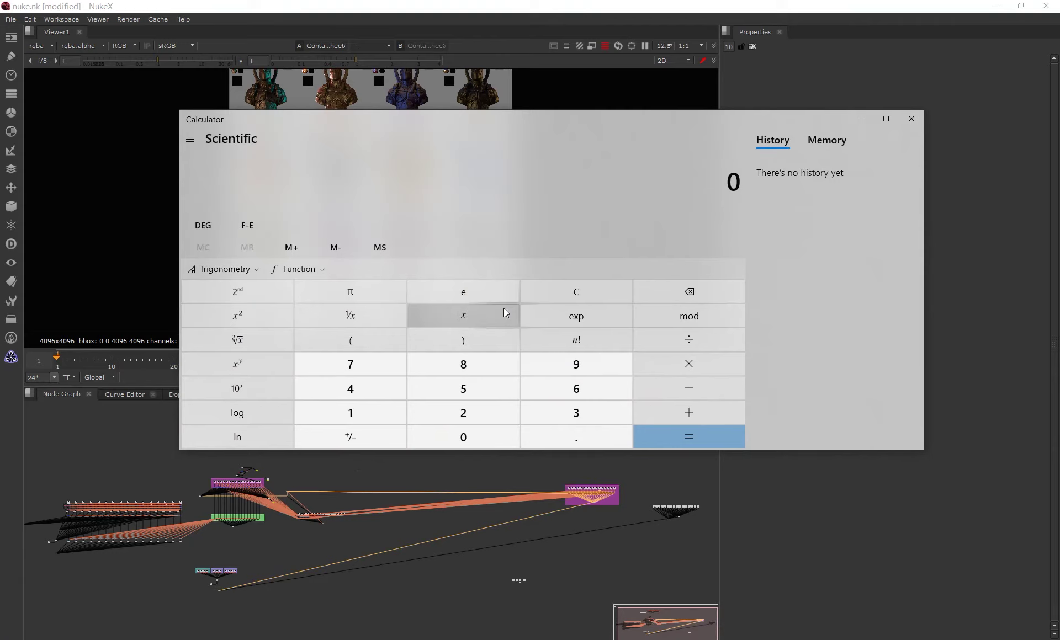
pyautogui.click(576, 437)
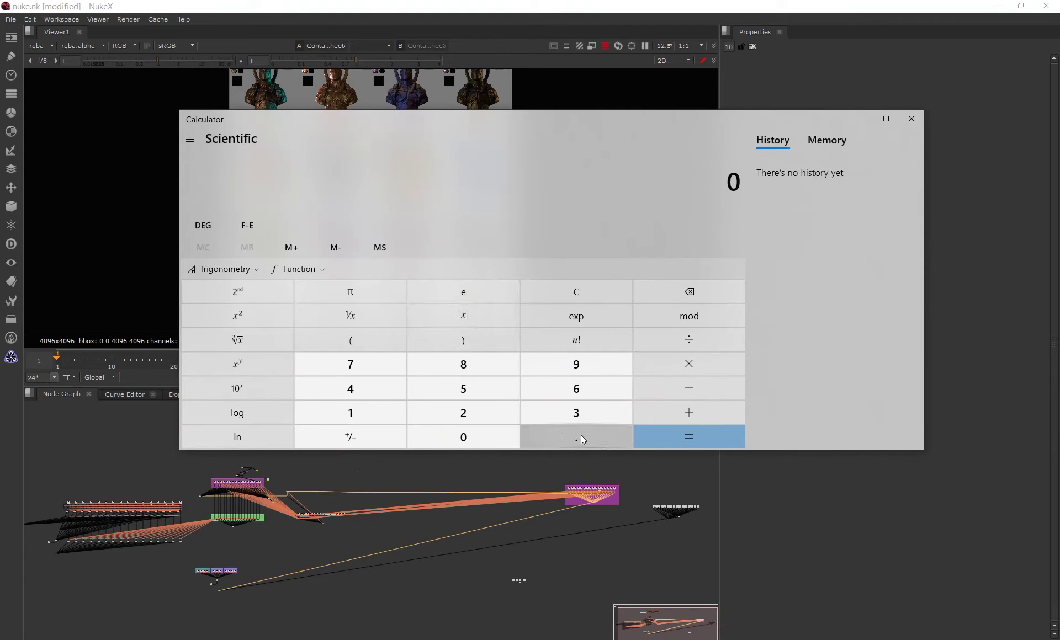
pyautogui.click(351, 413)
pyautogui.click(692, 364)
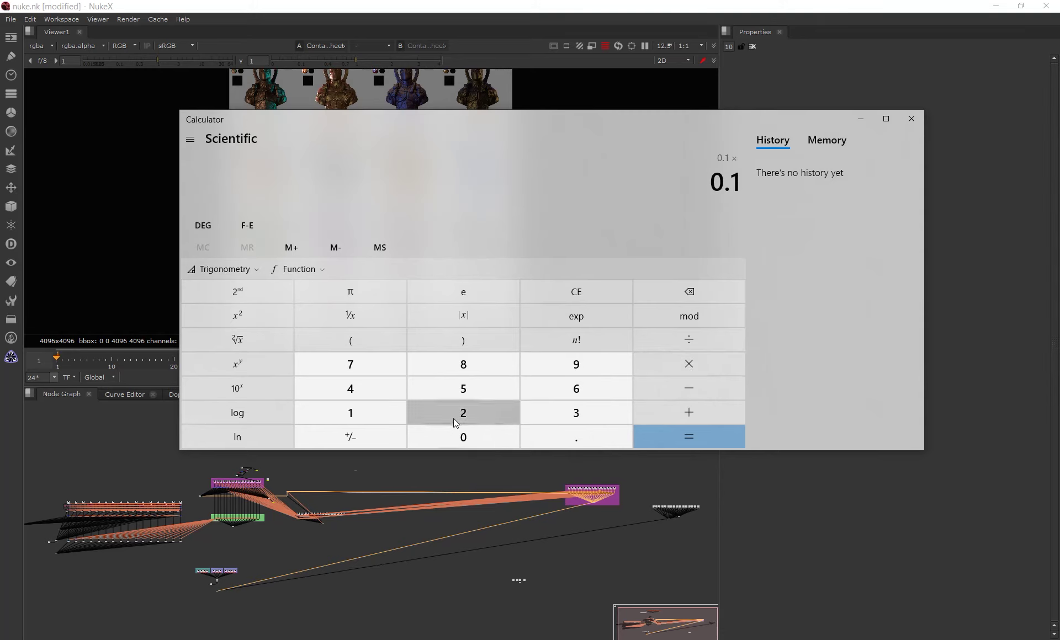
pyautogui.click(466, 418)
pyautogui.press('Return')
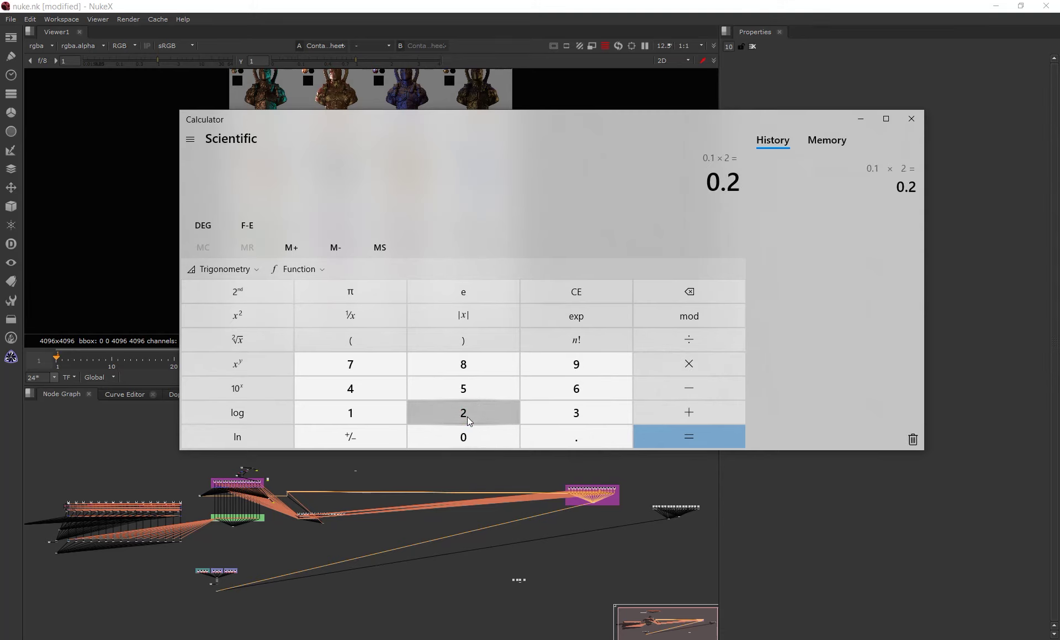
# Double the calculated result two more times.
pyautogui.write('*2')
pyautogui.press('Return')
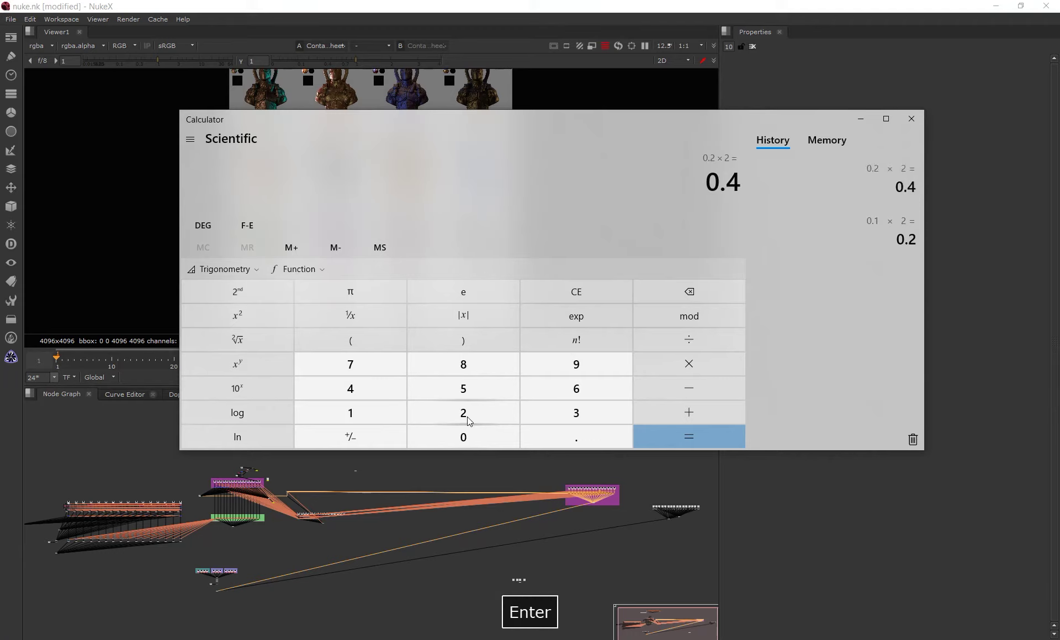
pyautogui.write('*2')
pyautogui.press('Return')
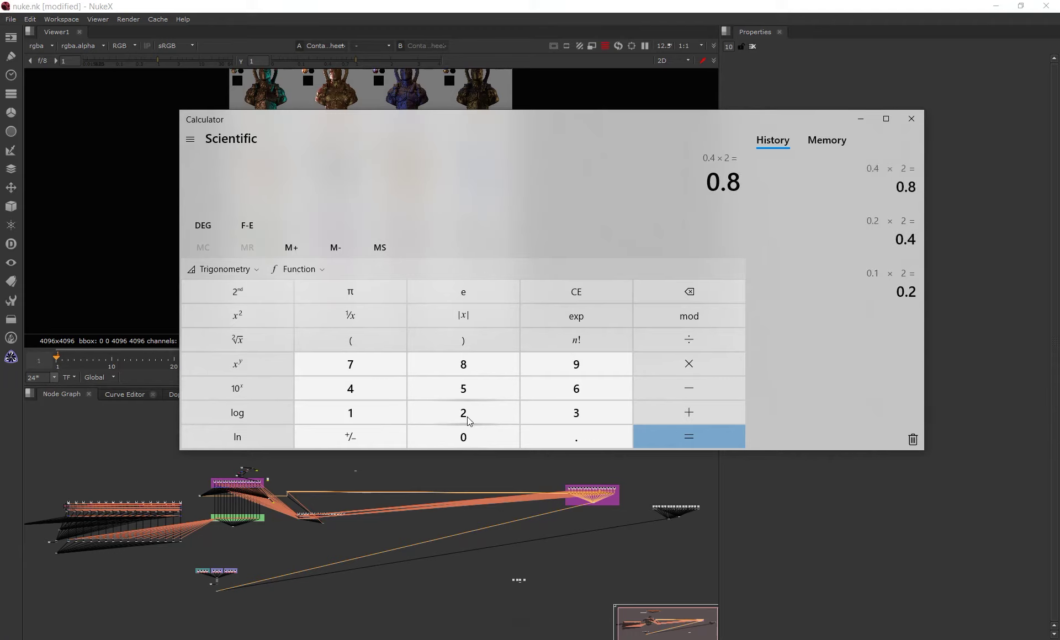
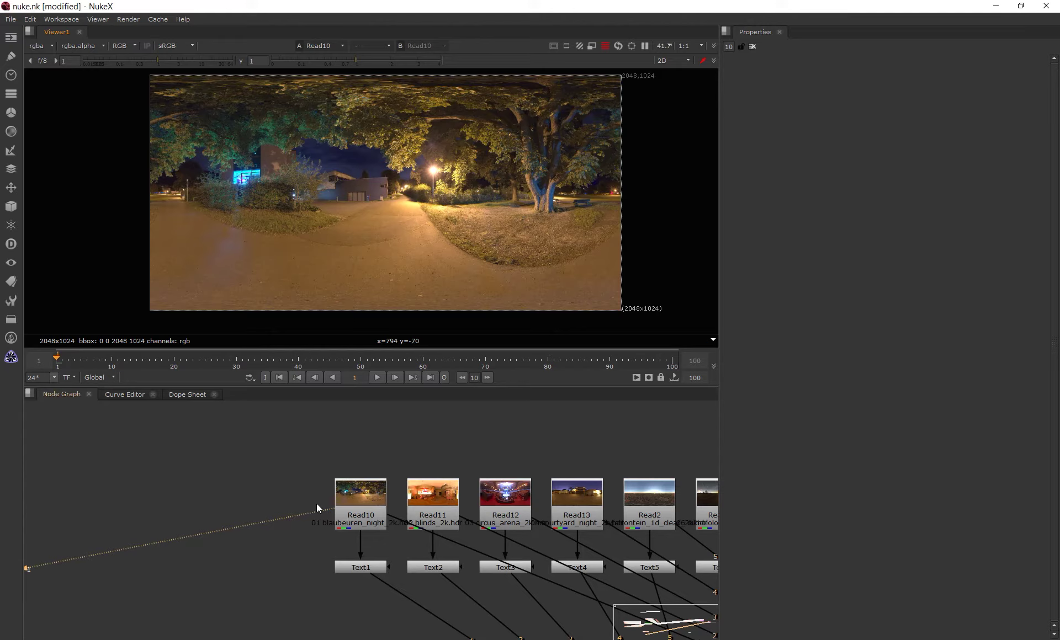
# Add a CurveTool node fed by Read10, place it beside the Read node and show it in the viewer.
pyautogui.moveTo(299, 490); pyautogui.dragTo(326, 489, button='middle')
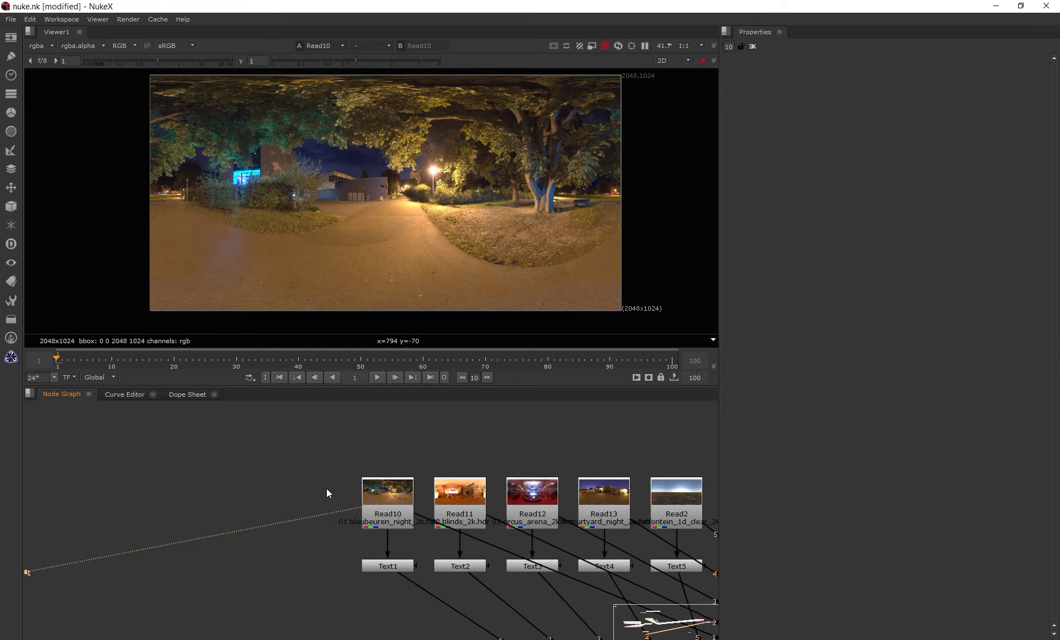
pyautogui.press('Tab')
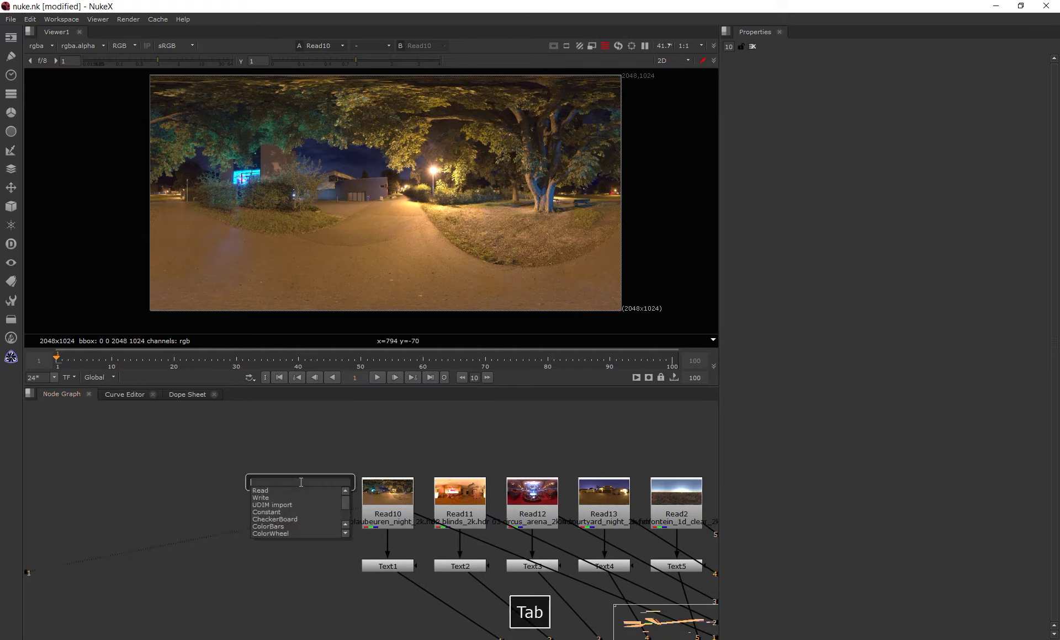
pyautogui.write('curve')
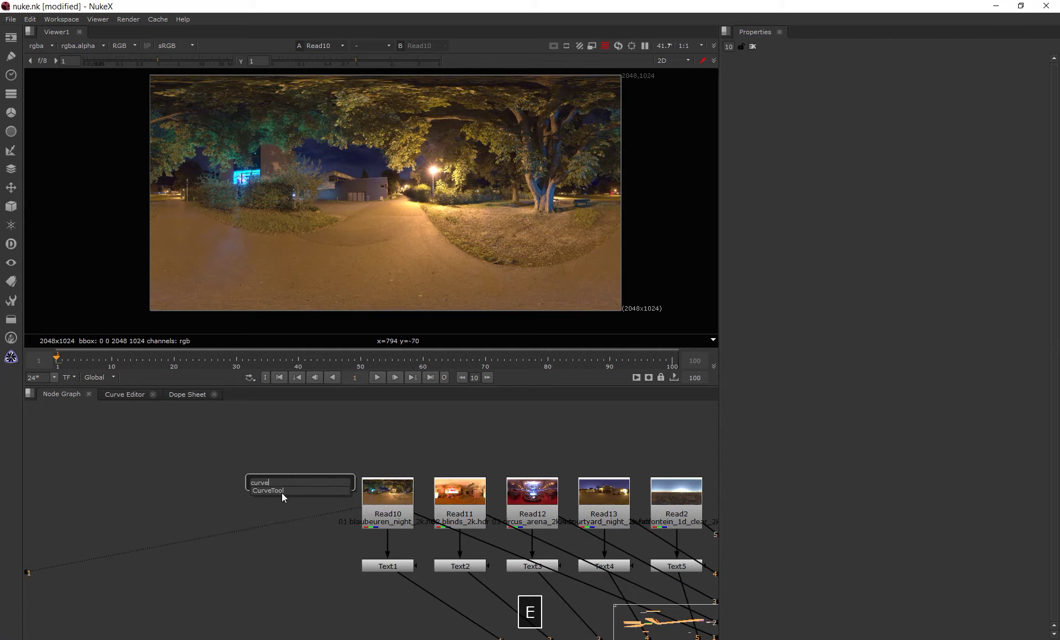
pyautogui.click(278, 493)
pyautogui.moveTo(287, 456); pyautogui.dragTo(387, 490)
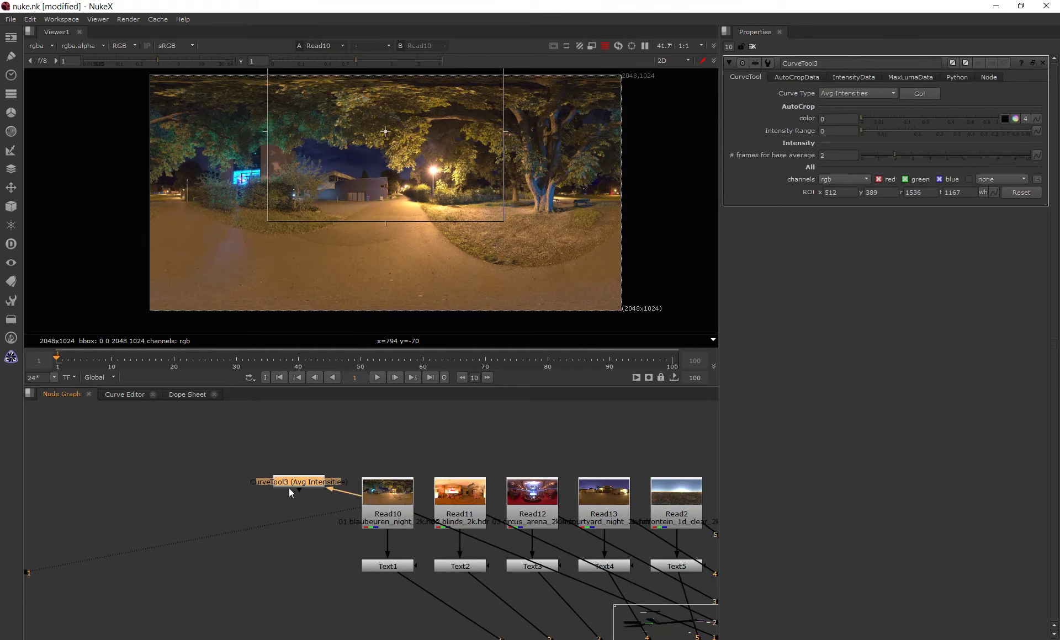
pyautogui.moveTo(289, 488); pyautogui.dragTo(279, 477)
pyautogui.press('1')
pyautogui.click(276, 472)
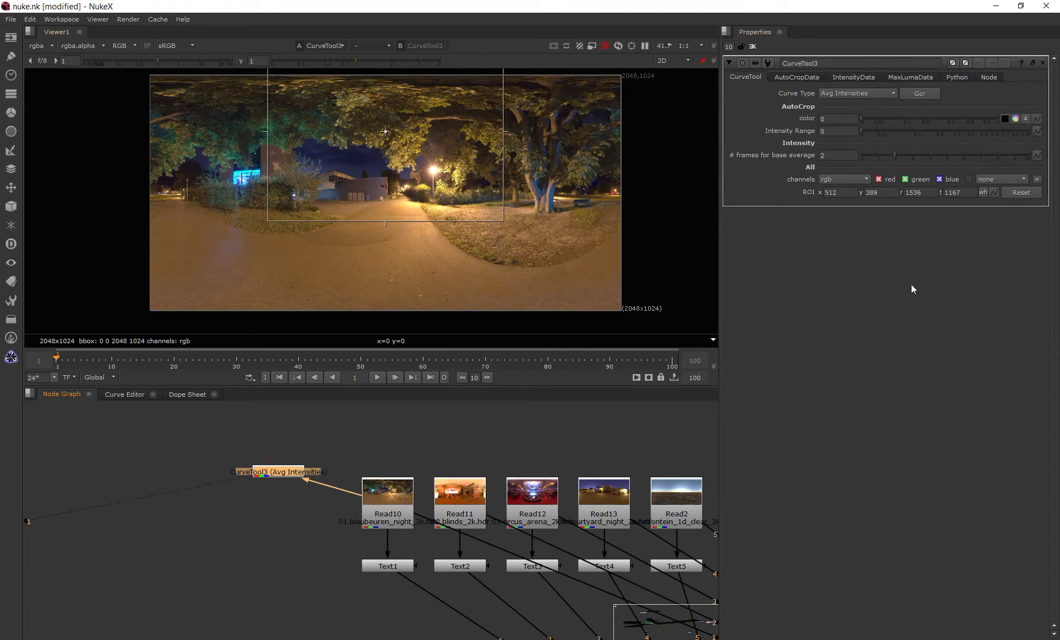
# Set the CurveTool's curve type to Max Luma Pixel and run the analysis for frame range 1-1.
pyautogui.click(900, 77)
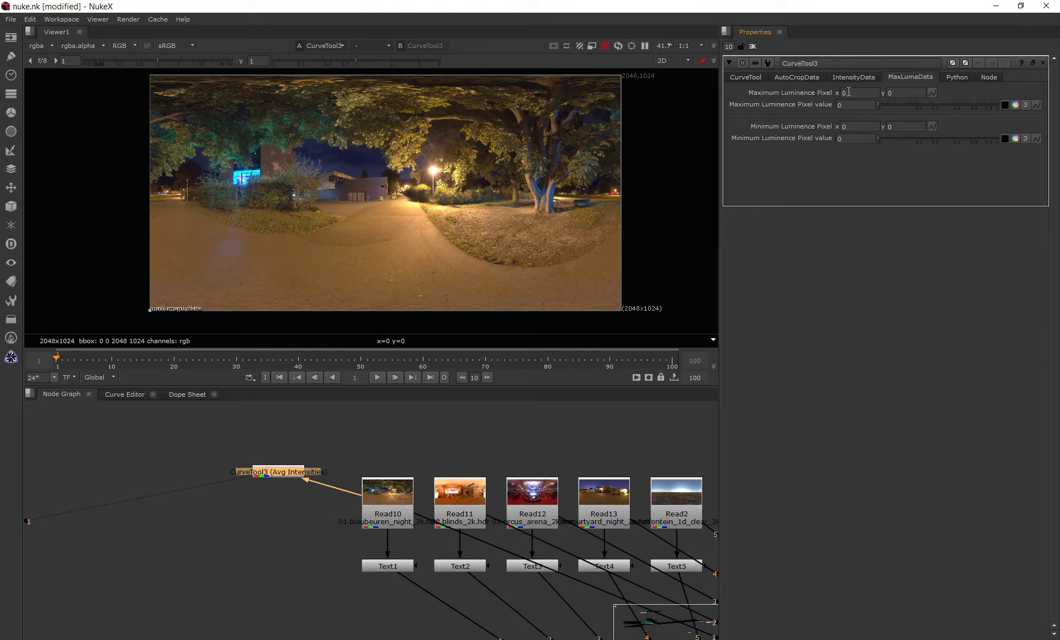
pyautogui.click(753, 78)
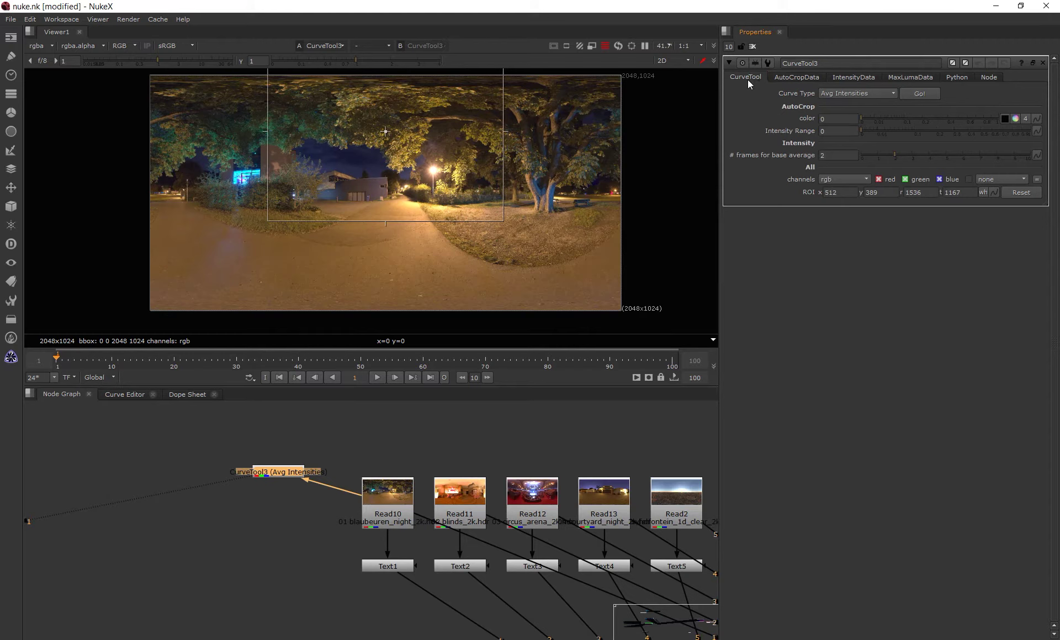
pyautogui.click(869, 94)
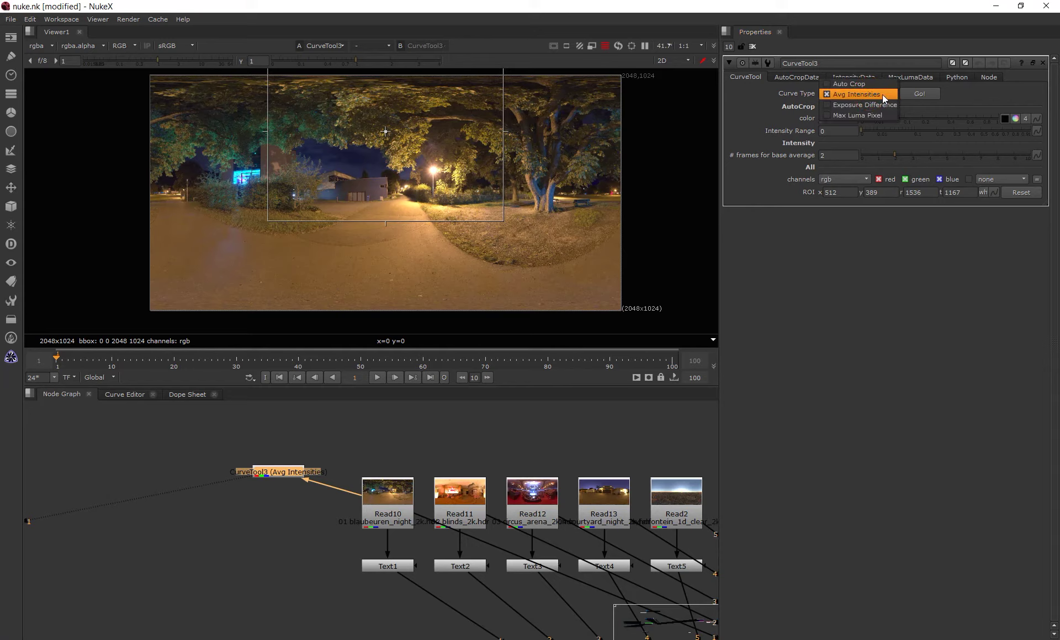
pyautogui.click(857, 114)
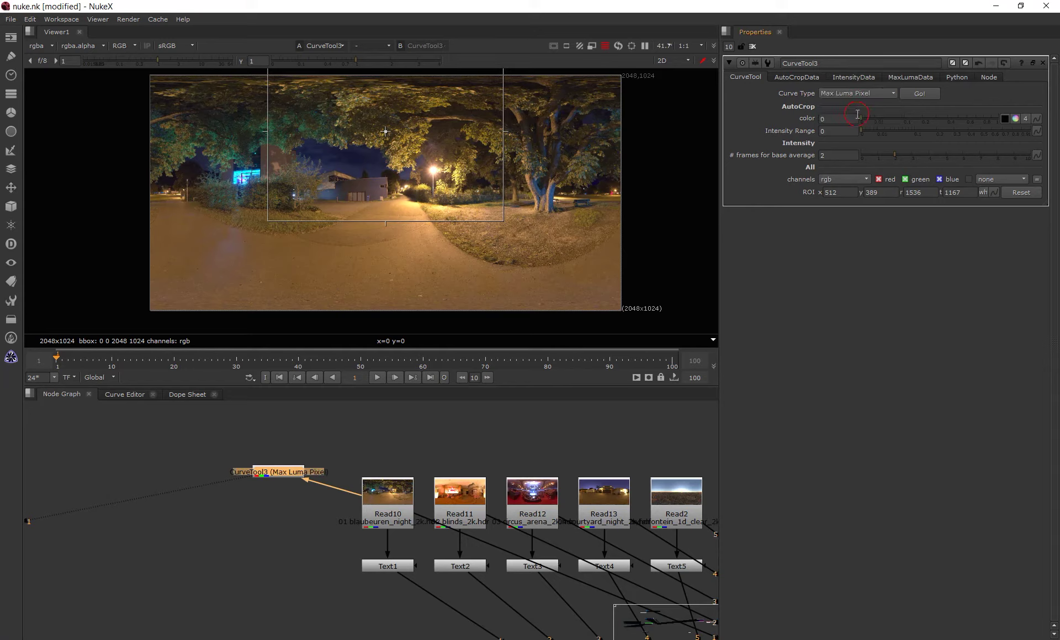
pyautogui.click(920, 94)
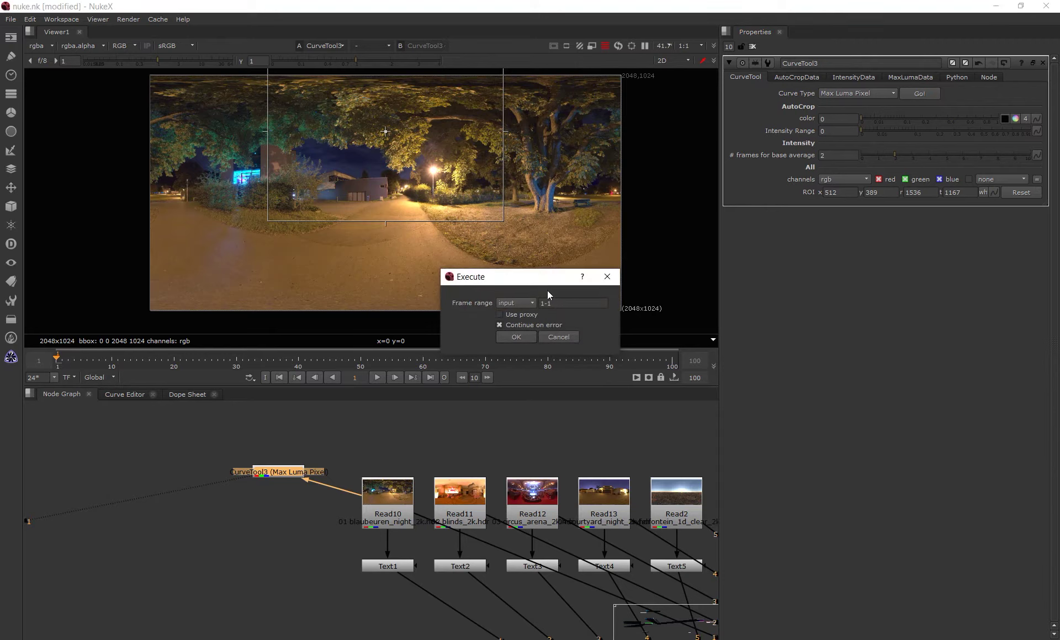
pyautogui.moveTo(571, 304); pyautogui.dragTo(531, 301)
pyautogui.click(523, 335)
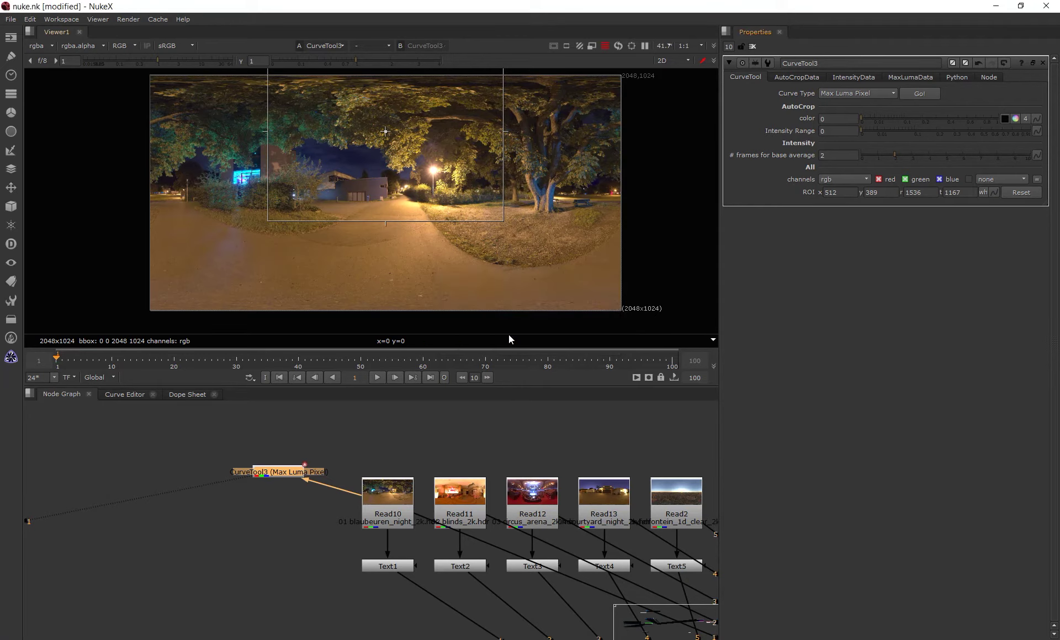
# Show the CurveTool's max luma data and examine the minimum luminance pixel up close in the HDRI.
pyautogui.click(916, 78)
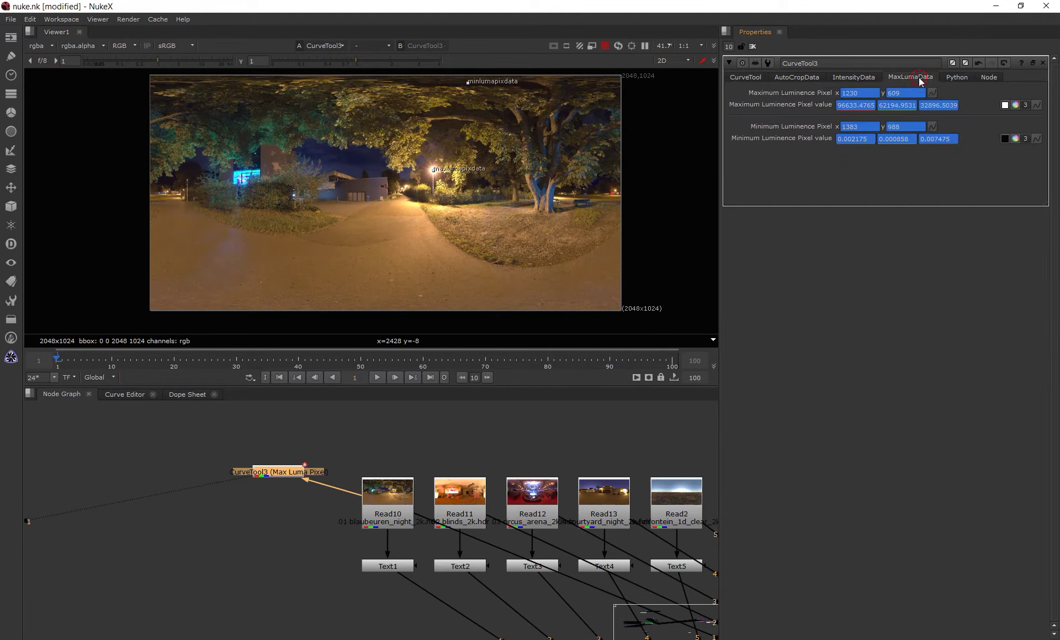
pyautogui.moveTo(468, 174); pyautogui.dragTo(430, 227, button='middle')
pyautogui.scroll(5, 442, 143)
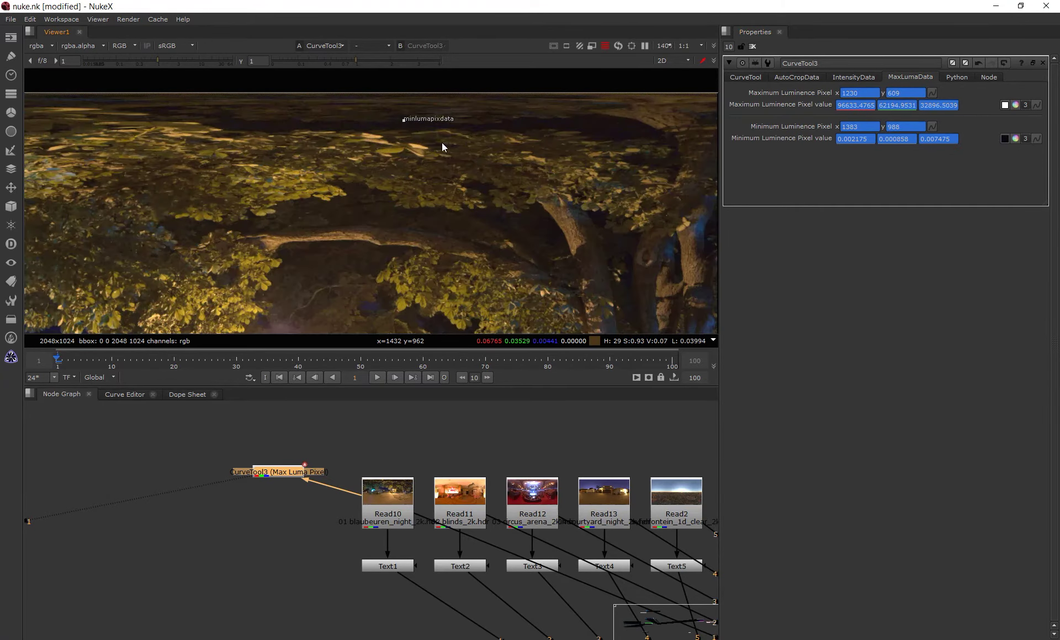
pyautogui.scroll(6, 406, 118)
pyautogui.scroll(6, 414, 136)
pyautogui.scroll(4, 431, 144)
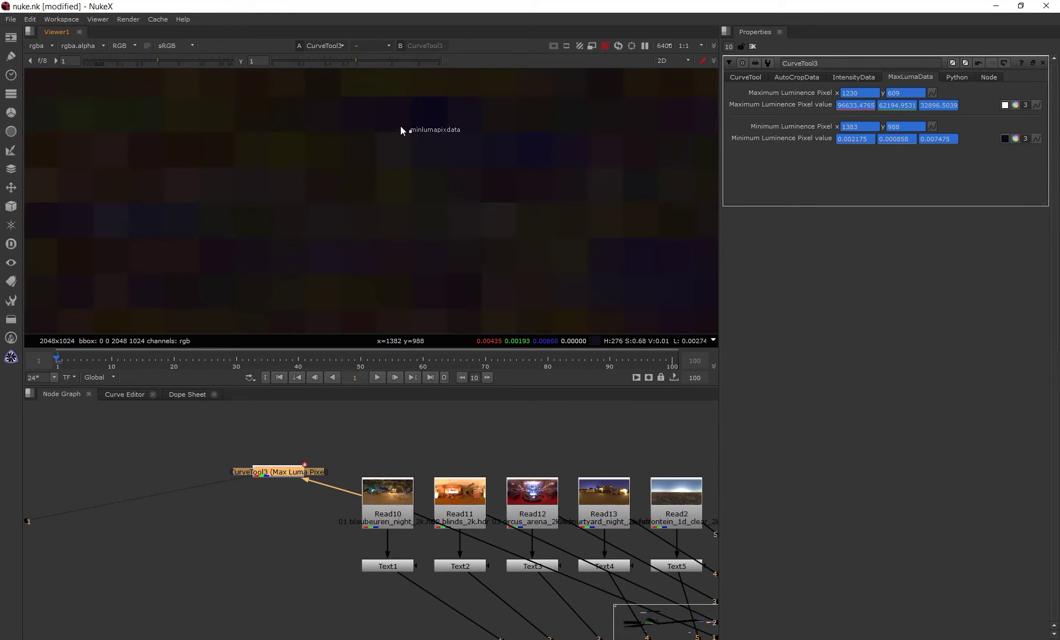
# Examine the maximum luminance pixel on the street lamp and compare its position with the minimum marker.
pyautogui.scroll(-15, 387, 191)
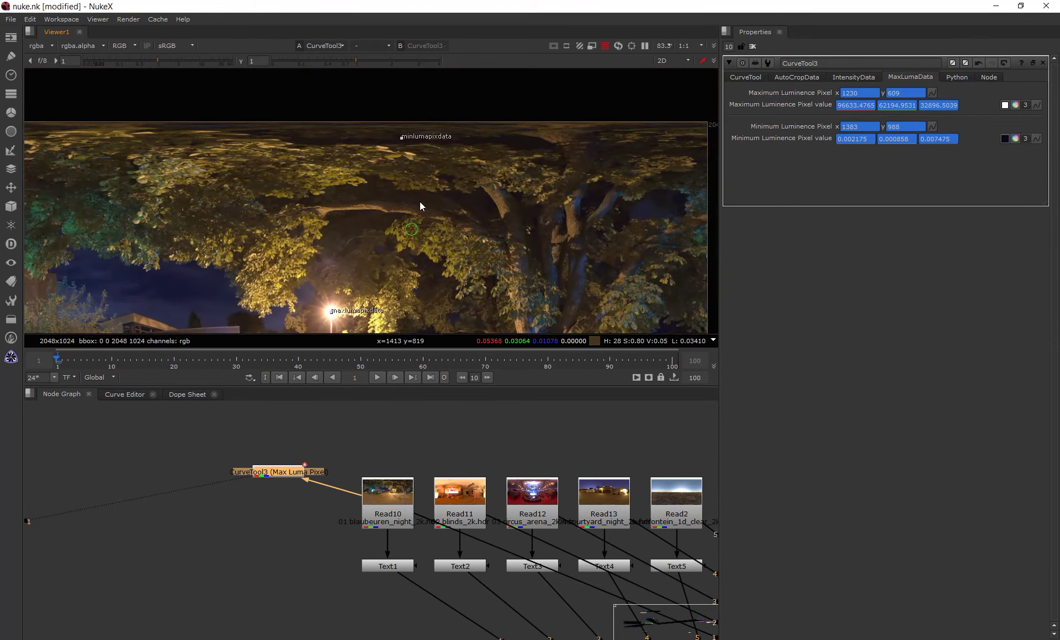
pyautogui.scroll(7, 346, 201)
pyautogui.scroll(-8, 383, 190)
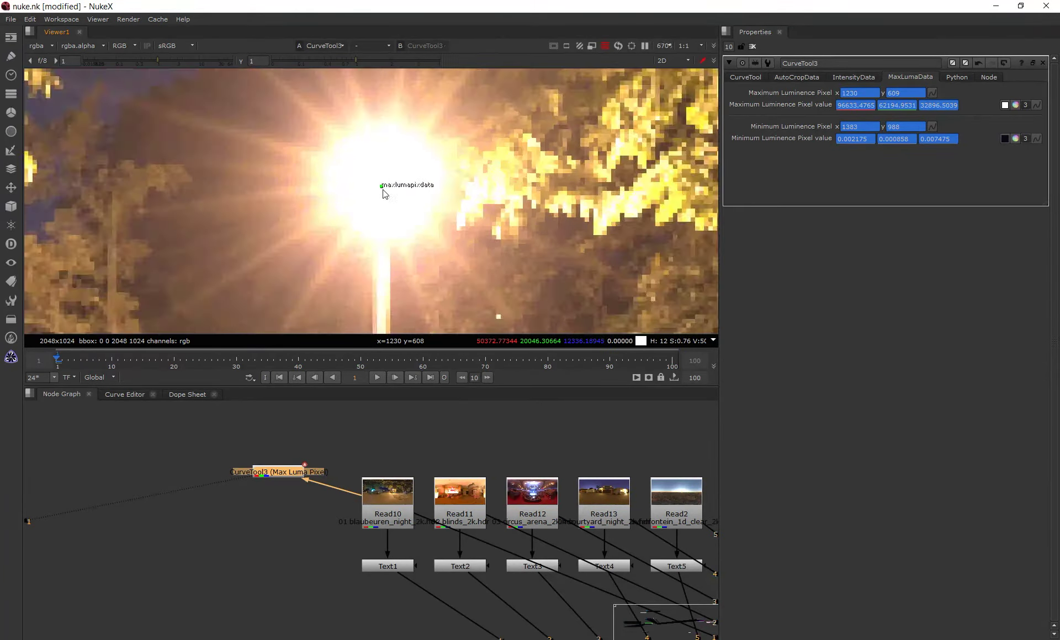
pyautogui.scroll(-2, 390, 185)
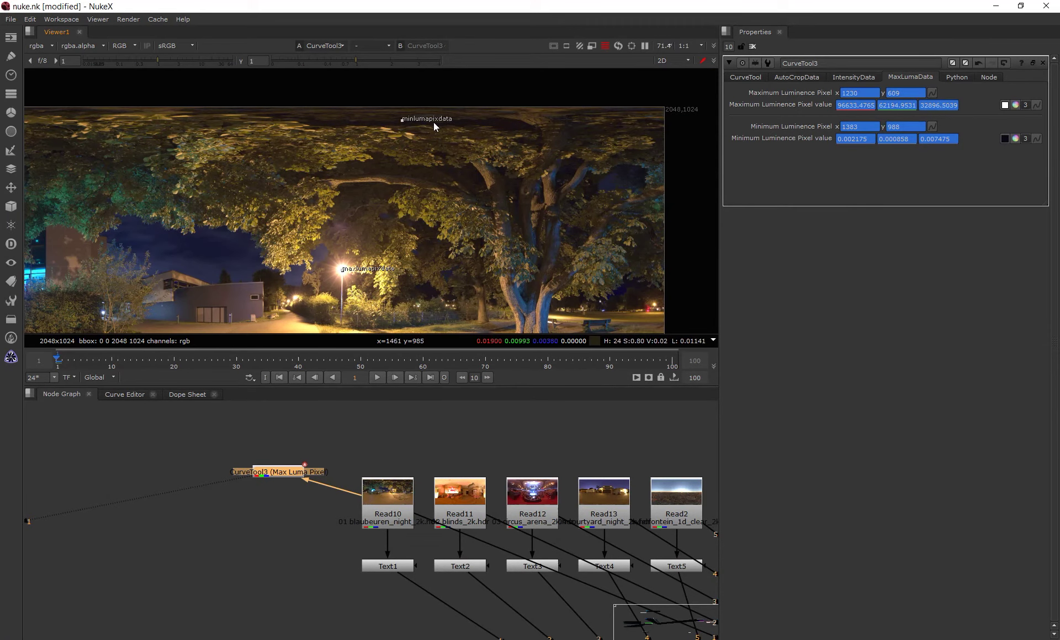
pyautogui.moveTo(348, 272); pyautogui.dragTo(430, 225, button='middle')
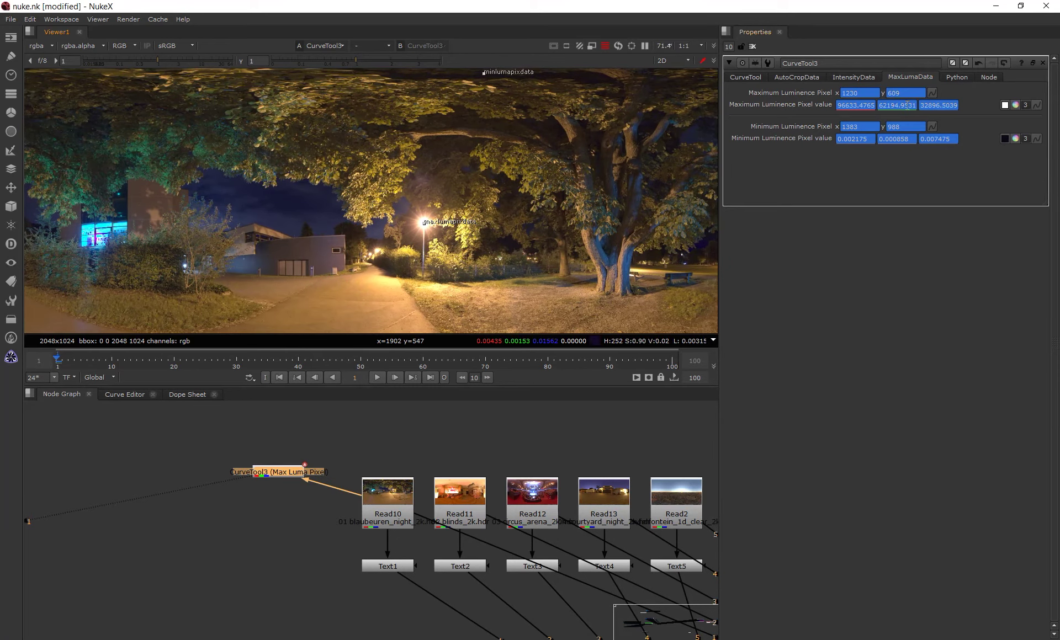
# Compare the red components of the maximum and minimum luminance pixel values in the CurveTool data.
pyautogui.moveTo(838, 105); pyautogui.dragTo(859, 106)
pyautogui.moveTo(867, 139); pyautogui.dragTo(837, 141)
pyautogui.scroll(-4, 503, 177)
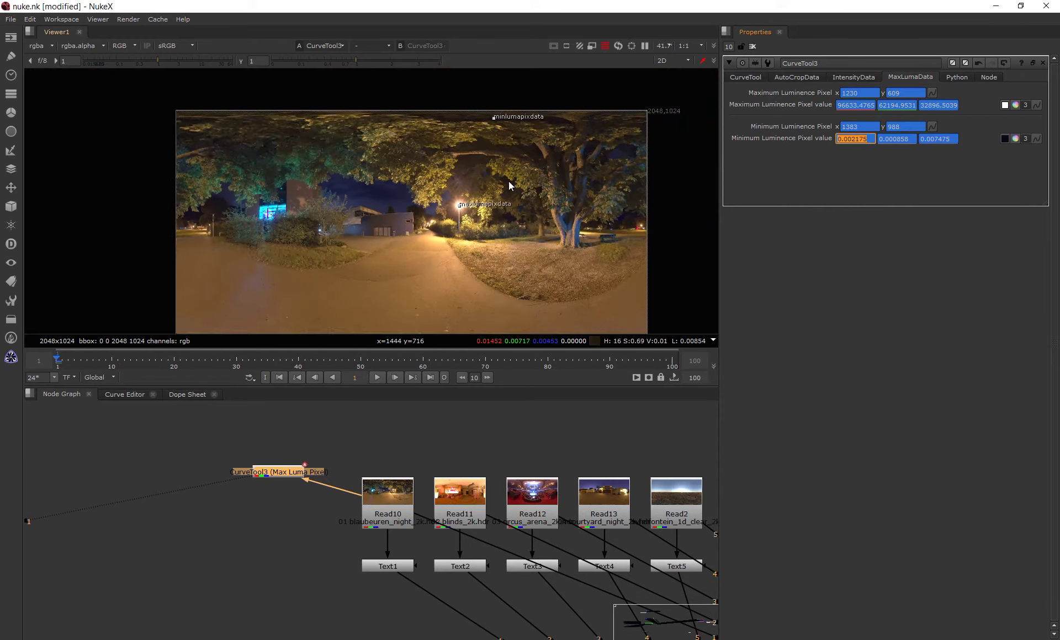
pyautogui.moveTo(499, 176); pyautogui.dragTo(489, 154, button='middle')
pyautogui.scroll(1, 497, 160)
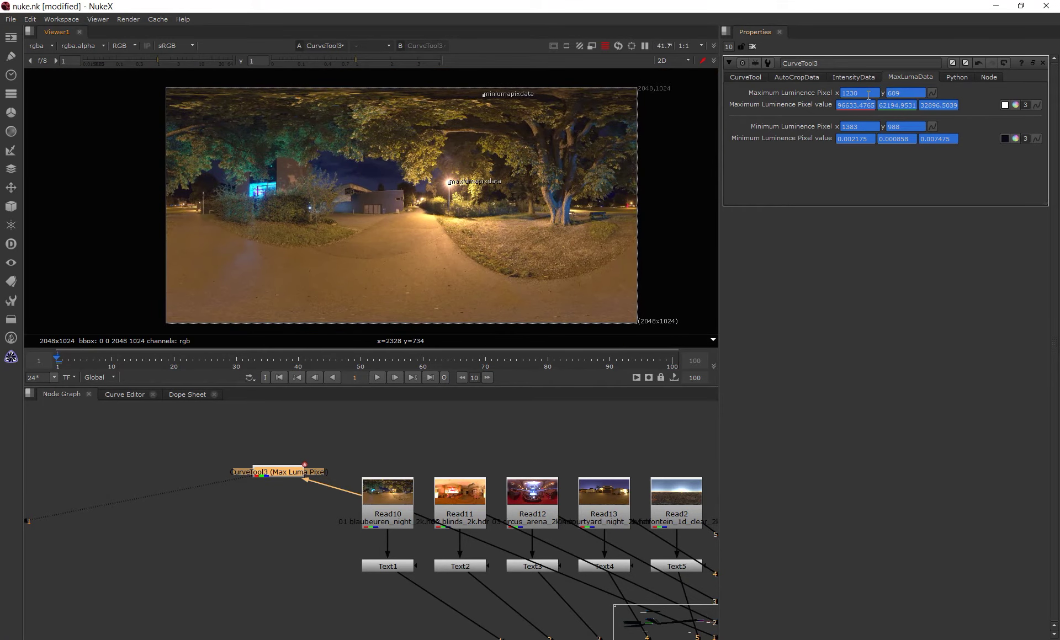
pyautogui.moveTo(836, 105); pyautogui.dragTo(775, 136)
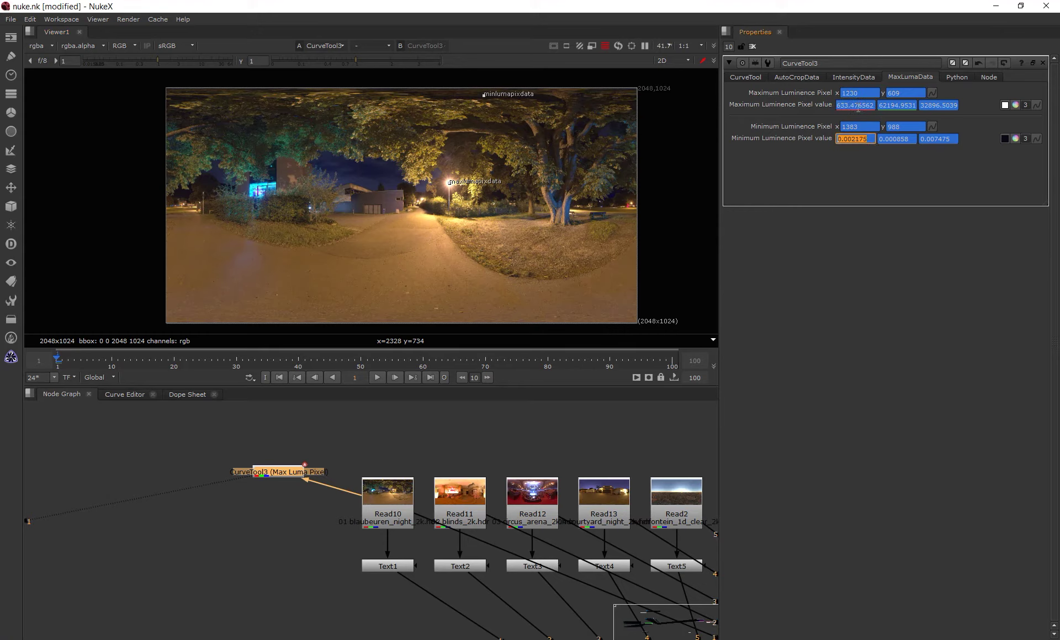
pyautogui.moveTo(872, 106); pyautogui.dragTo(802, 107)
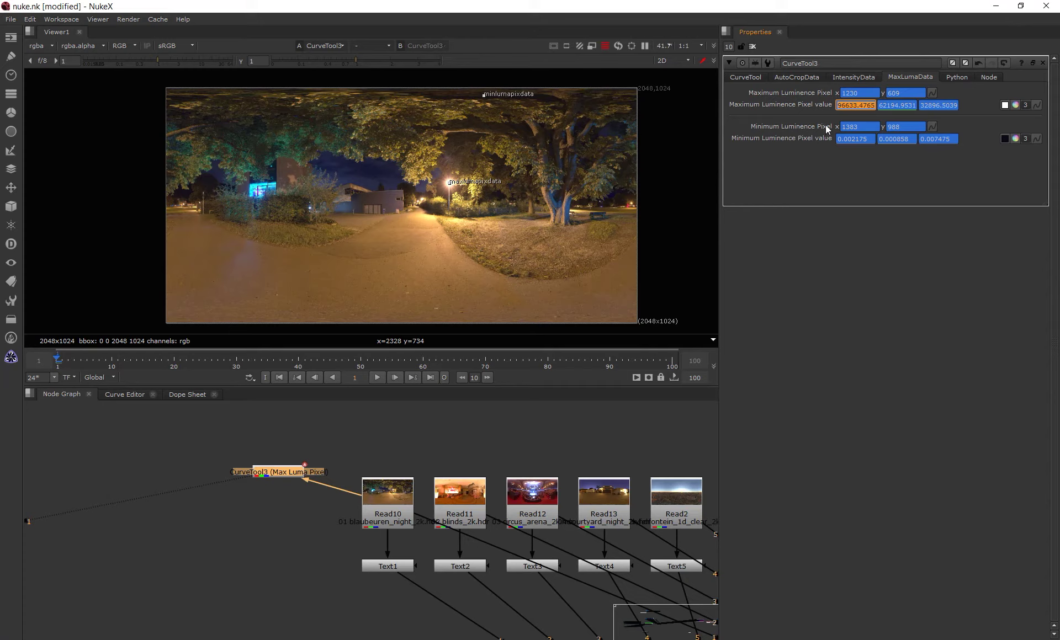
# Switch to Windows Calculator and compute the base-10 logarithm of 96633.4765, the red component of the maximum luminance pixel value.
pyautogui.moveTo(839, 105); pyautogui.dragTo(904, 110)
pyautogui.click(794, 639)
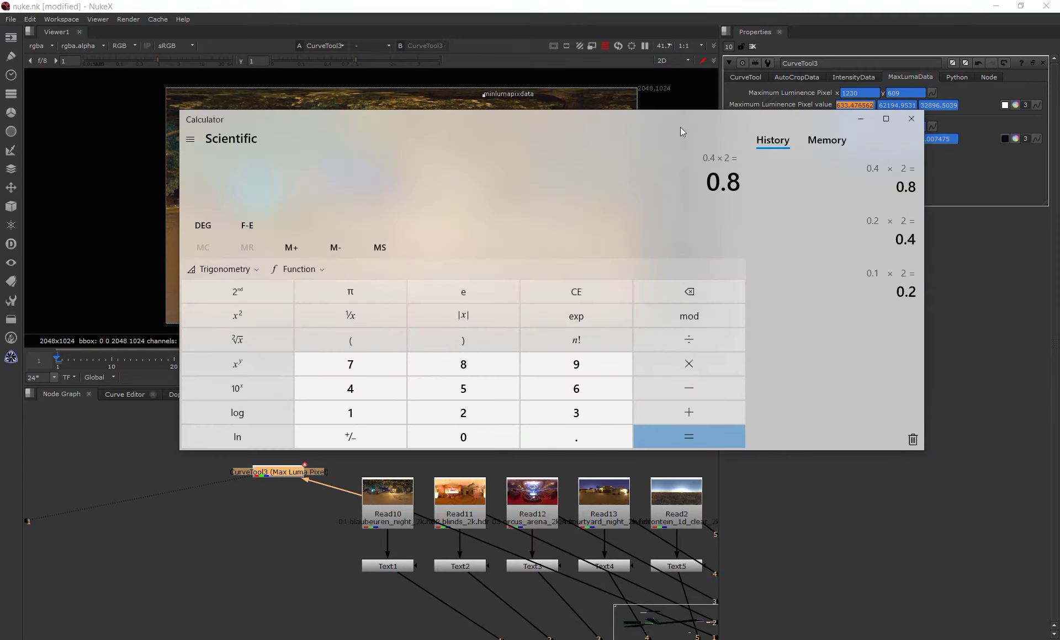
pyautogui.moveTo(680, 127); pyautogui.dragTo(562, 178)
pyautogui.press('Escape')
pyautogui.moveTo(842, 105); pyautogui.dragTo(822, 110)
pyautogui.hotkey('alt', 'Tab')
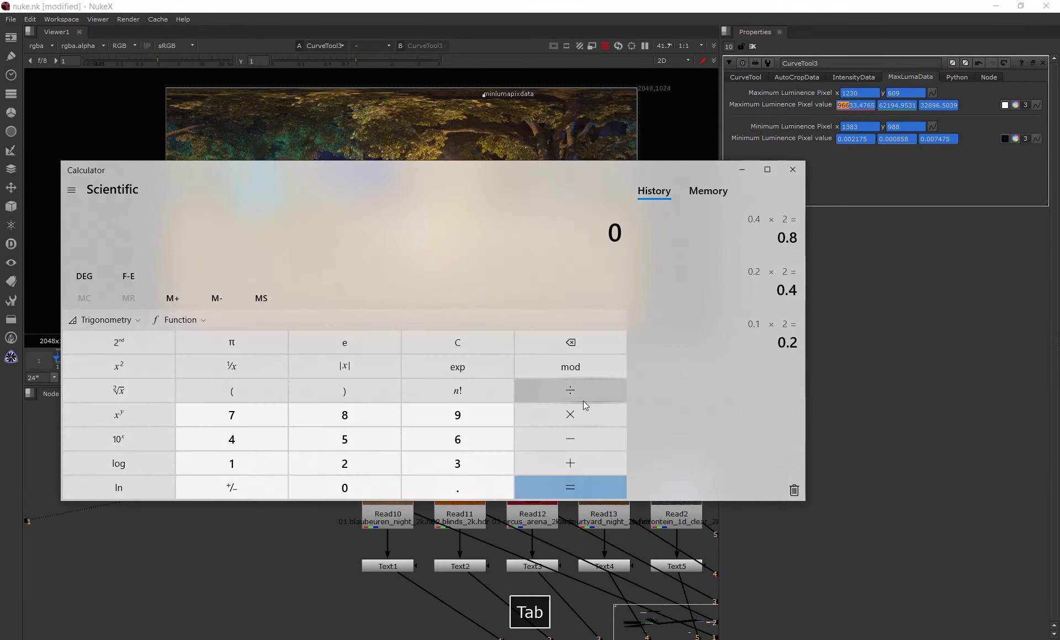
pyautogui.write('96')
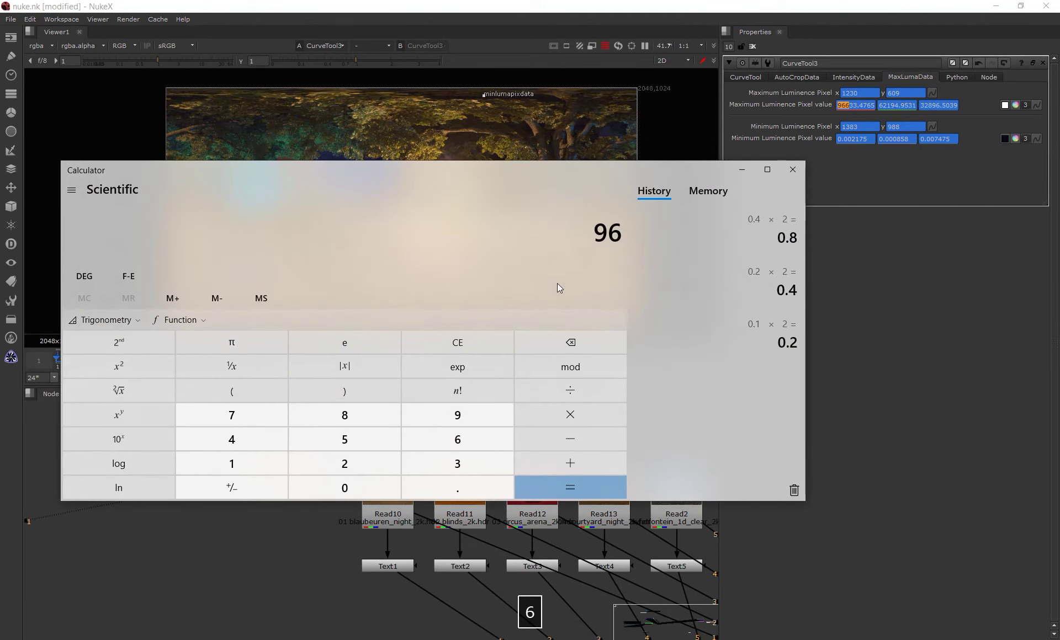
pyautogui.write('633.')
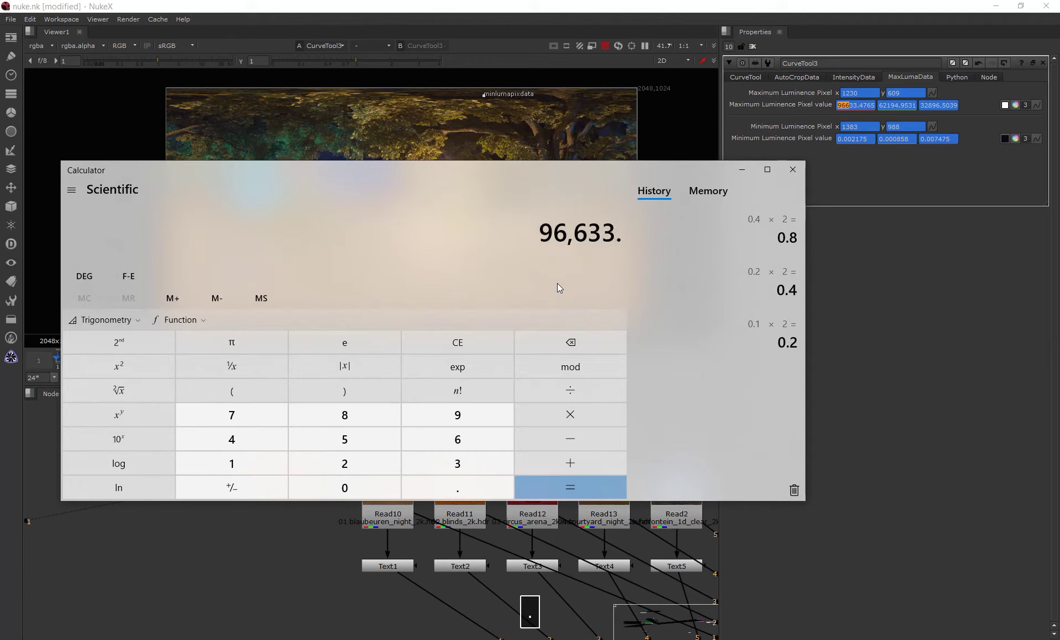
pyautogui.write('4765')
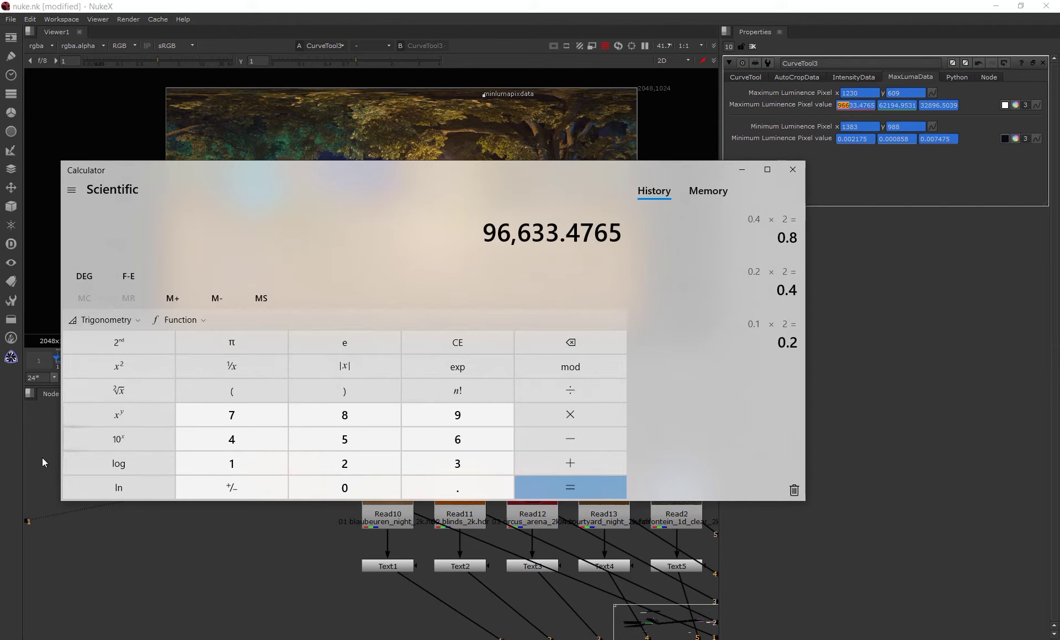
pyautogui.click(113, 465)
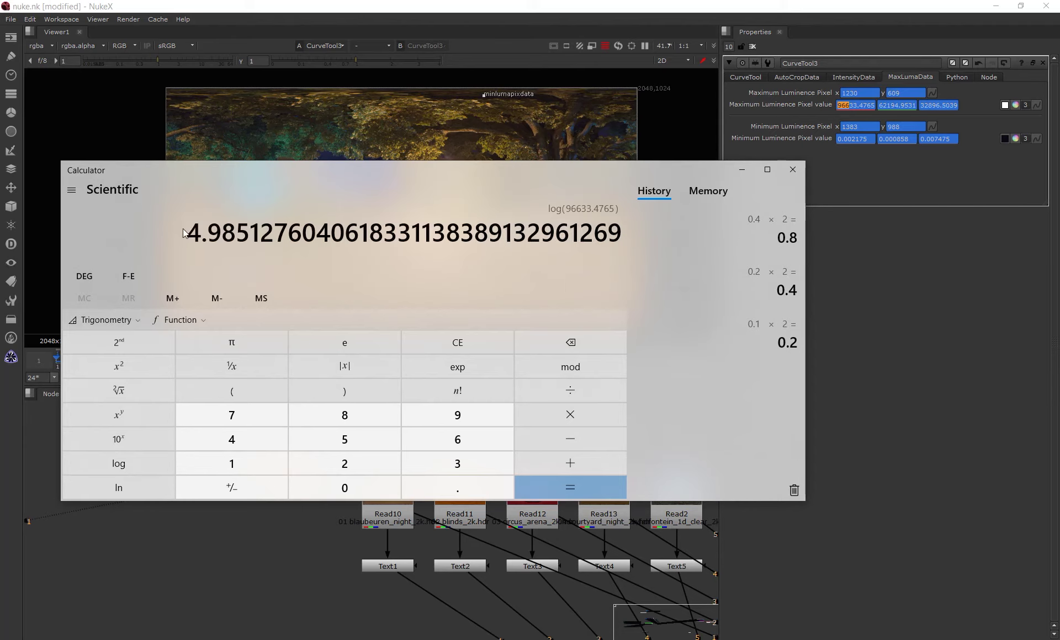
pyautogui.moveTo(184, 229); pyautogui.dragTo(670, 238)
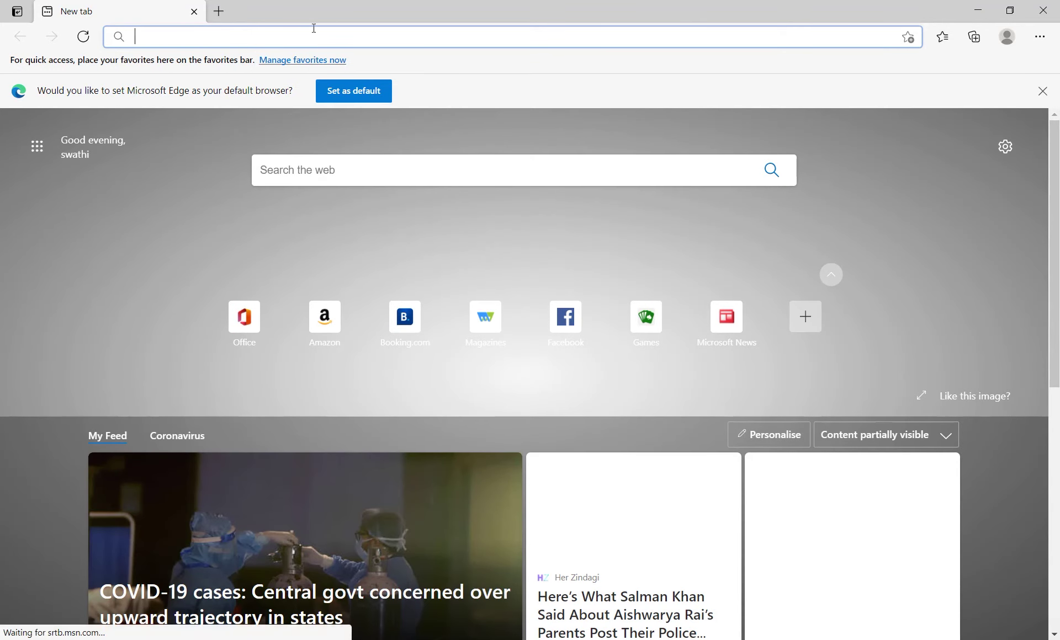
# Search the web in Microsoft Edge for "logarithm calculator online base 2" and open the miniwebtool Log Base 2 Calculator.
pyautogui.click(314, 37)
pyautogui.write('logar')
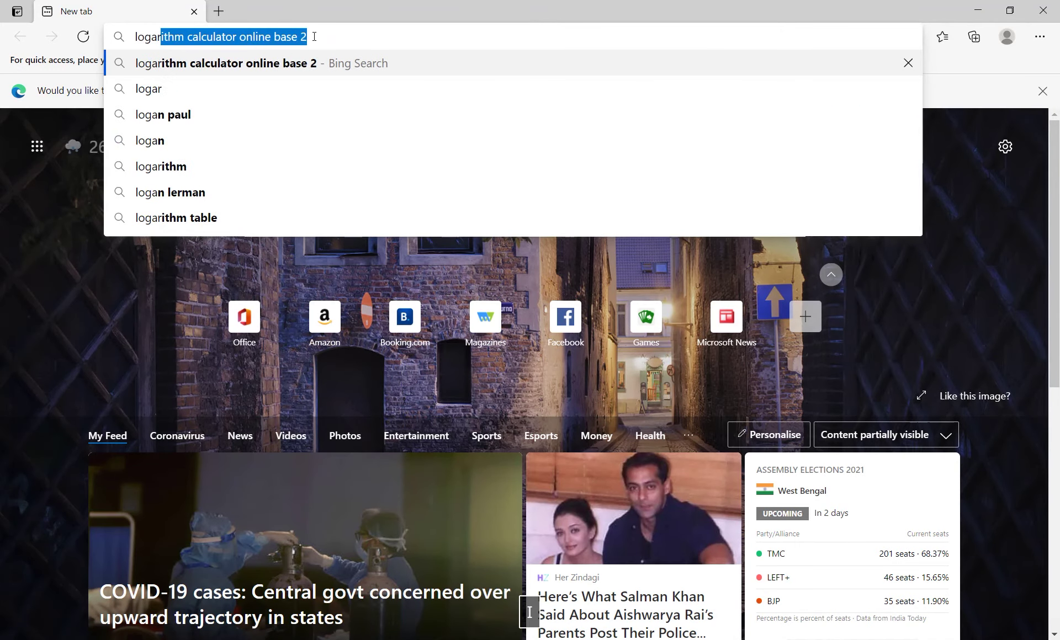
pyautogui.write('ithm cal')
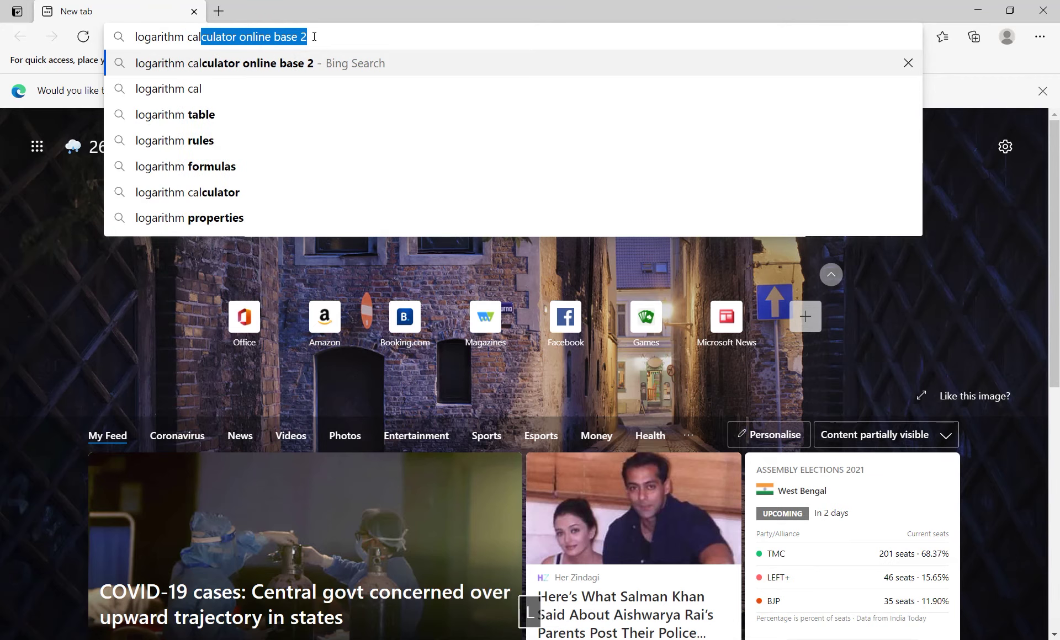
pyautogui.write('culator')
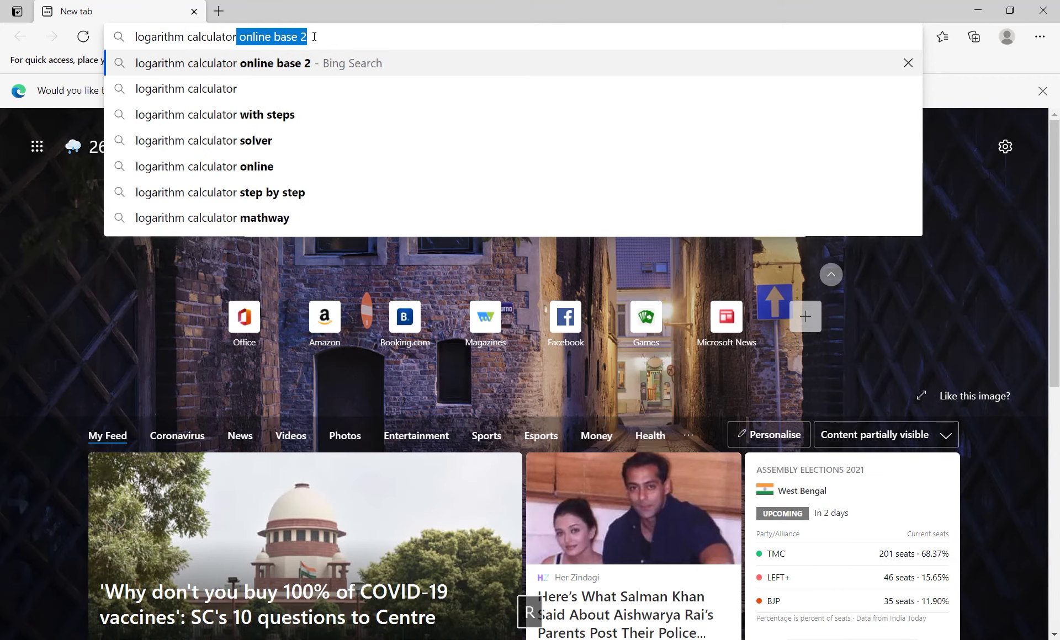
pyautogui.press('Return')
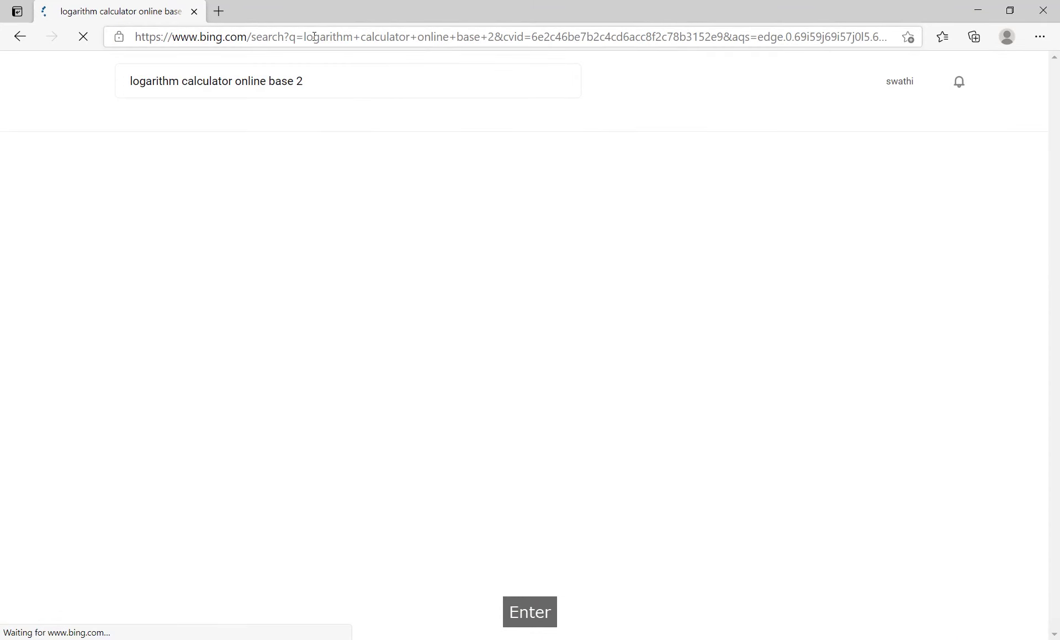
pyautogui.click(270, 180)
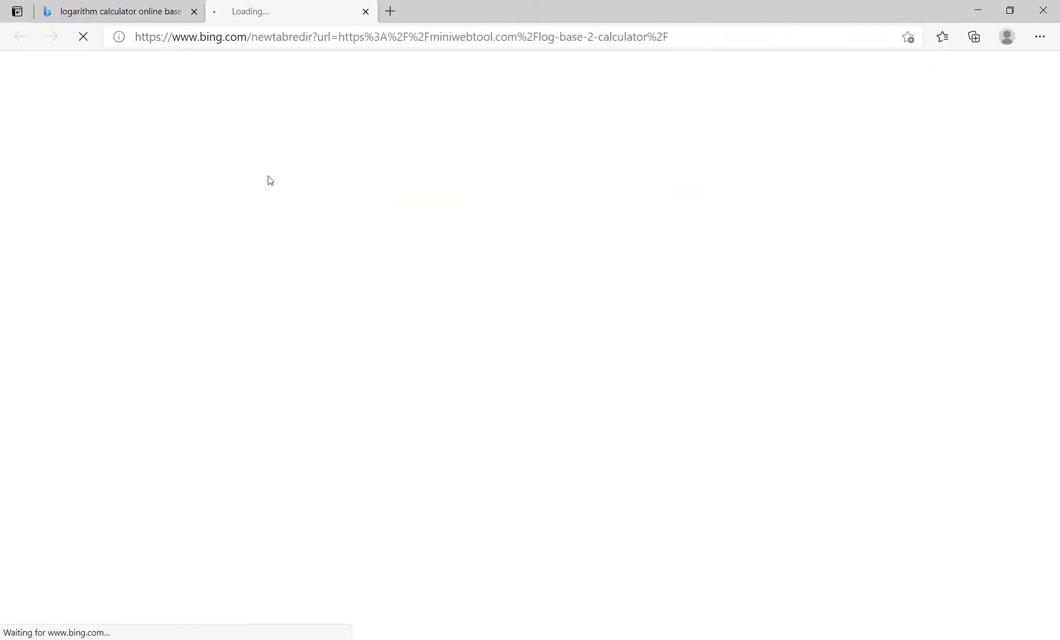
# Place the Log Base 2 Calculator browser window over Nuke so the CurveTool luminance values stay readable above the number field.
pyautogui.moveTo(628, 4); pyautogui.dragTo(445, 37)
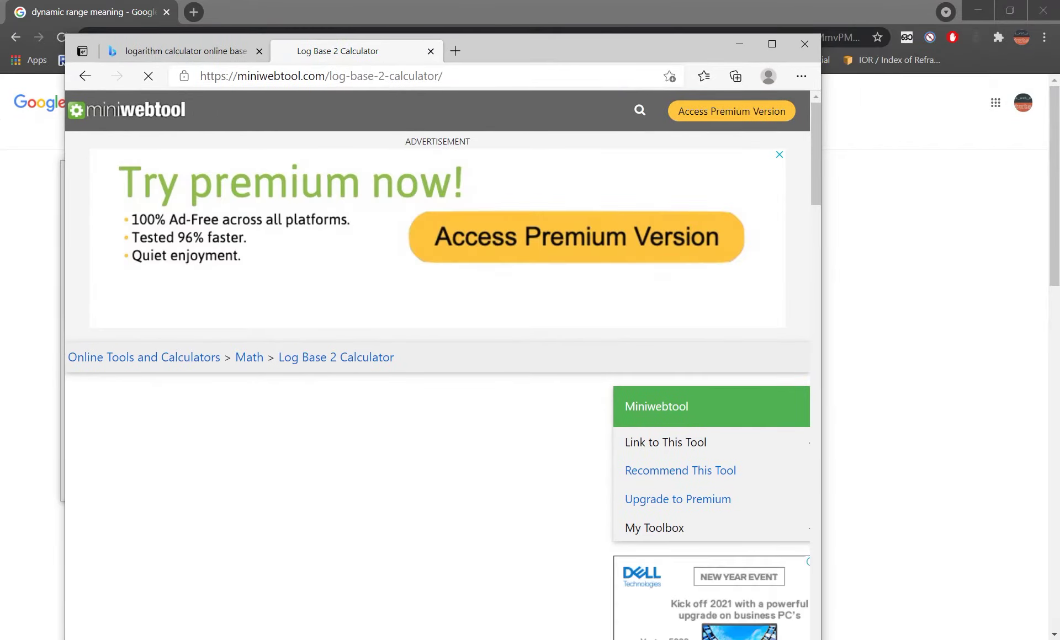
pyautogui.press('super')
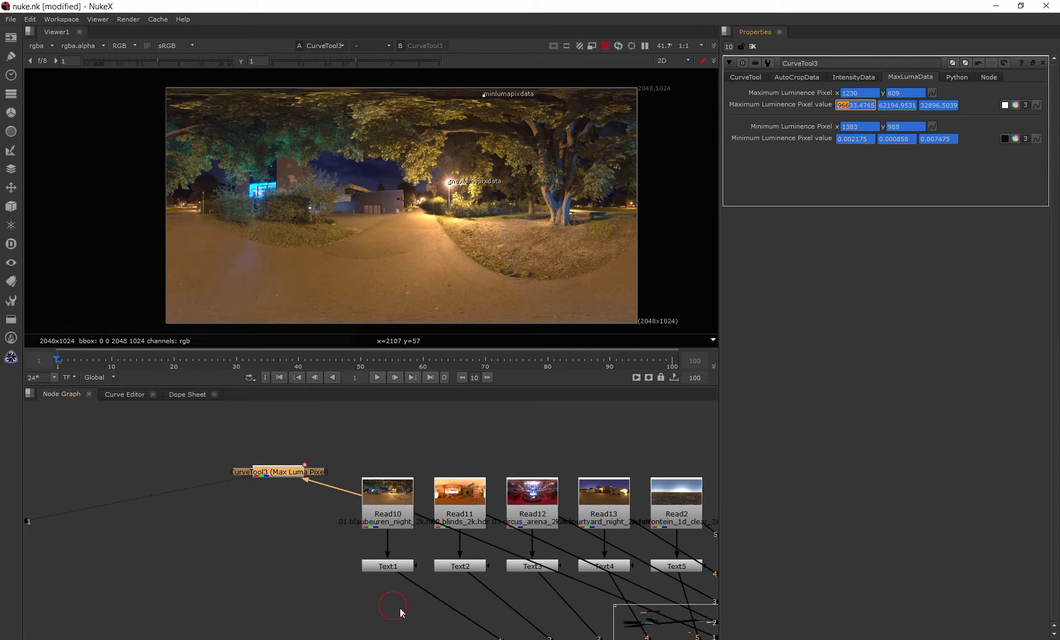
pyautogui.hotkey('alt', 'Tab')
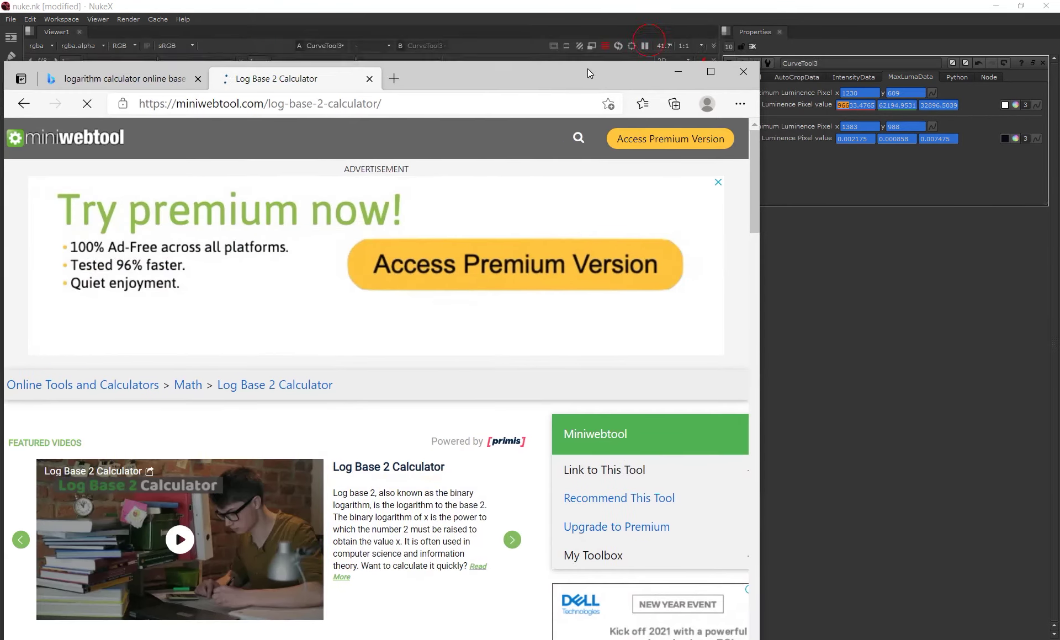
pyautogui.moveTo(588, 69); pyautogui.dragTo(566, 11)
pyautogui.scroll(-6, 424, 325)
pyautogui.click(65, 258)
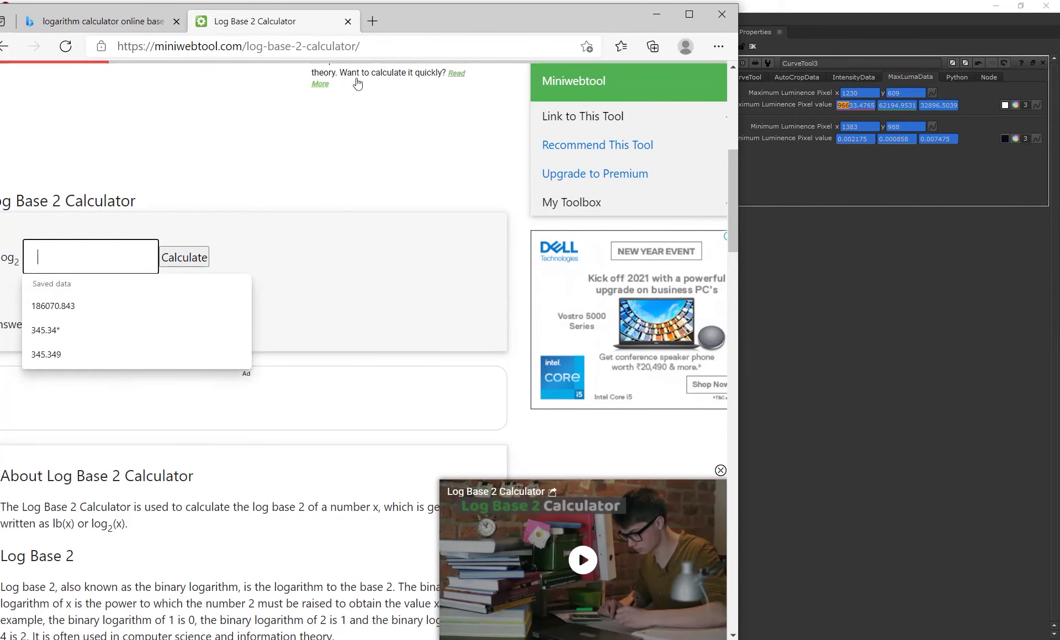
pyautogui.moveTo(433, 21); pyautogui.dragTo(570, 173)
# Calculate the base-2 logarithm of 96633.4765 and highlight the answer.
pyautogui.click(225, 421)
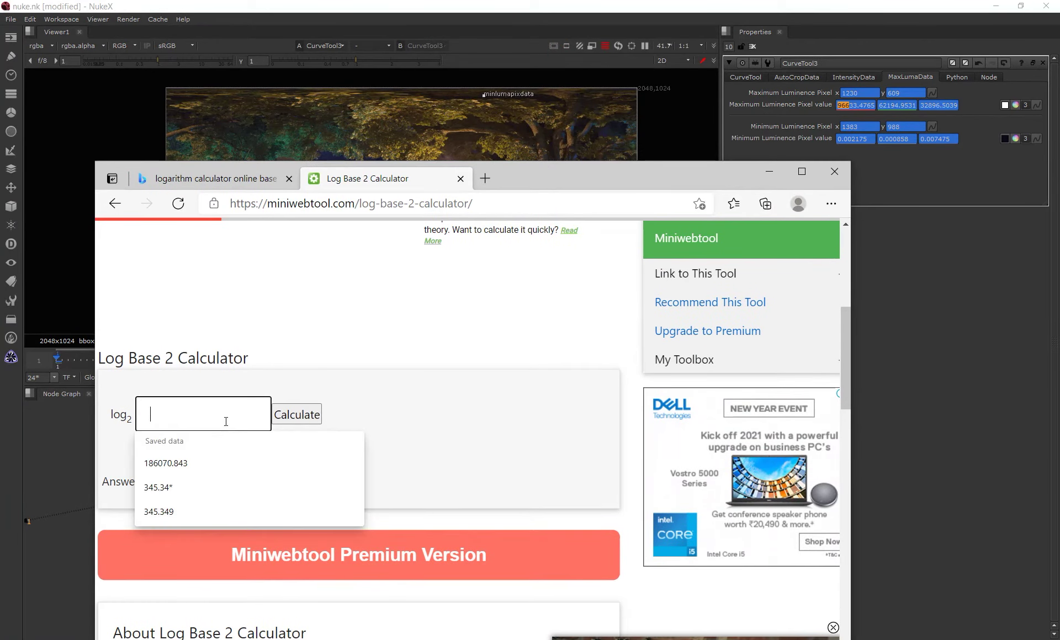
pyautogui.write('96633.')
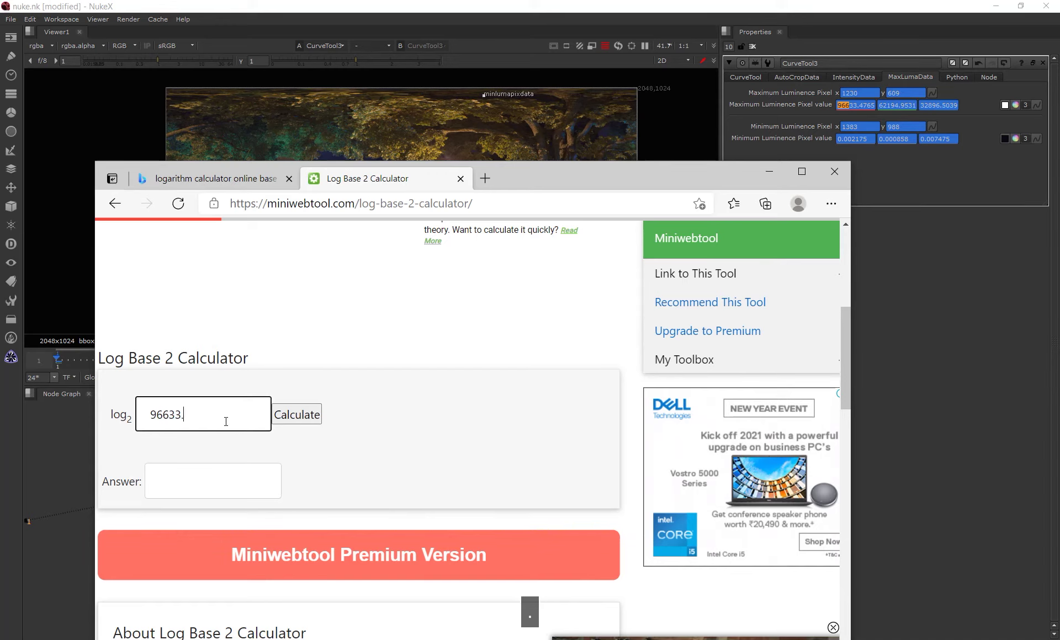
pyautogui.write('4765')
pyautogui.click(298, 420)
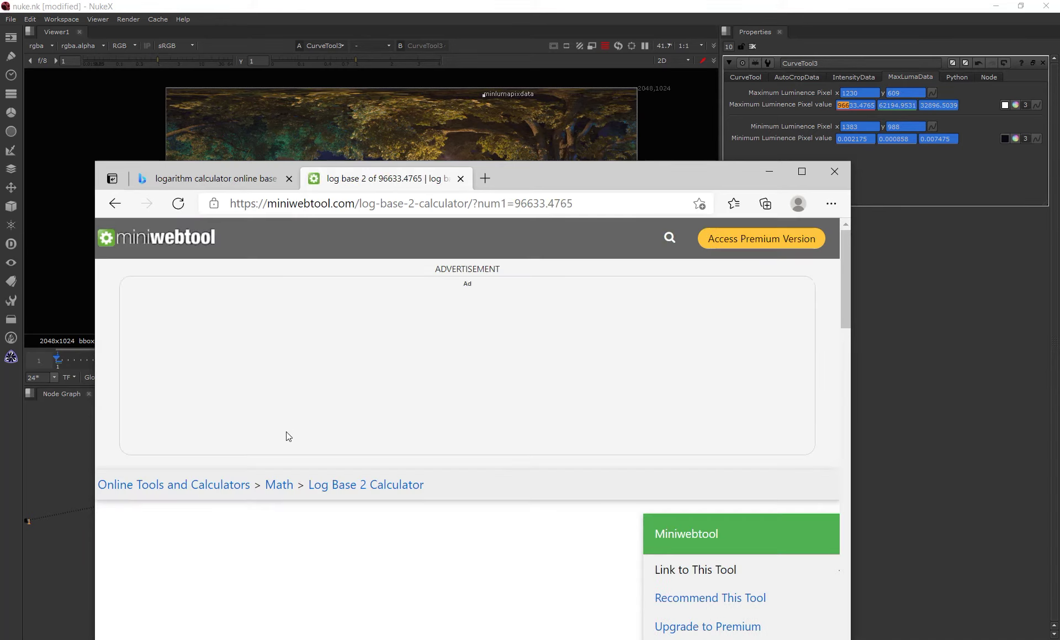
pyautogui.scroll(-6, 391, 397)
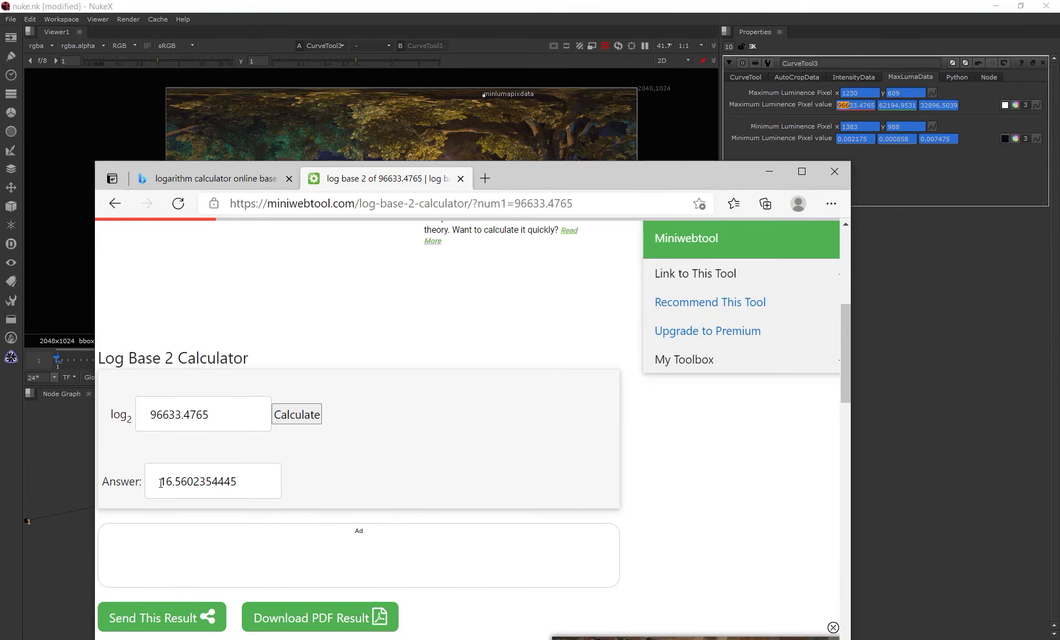
pyautogui.moveTo(161, 483); pyautogui.dragTo(240, 484)
pyautogui.moveTo(172, 479); pyautogui.dragTo(216, 481)
pyautogui.click(217, 481)
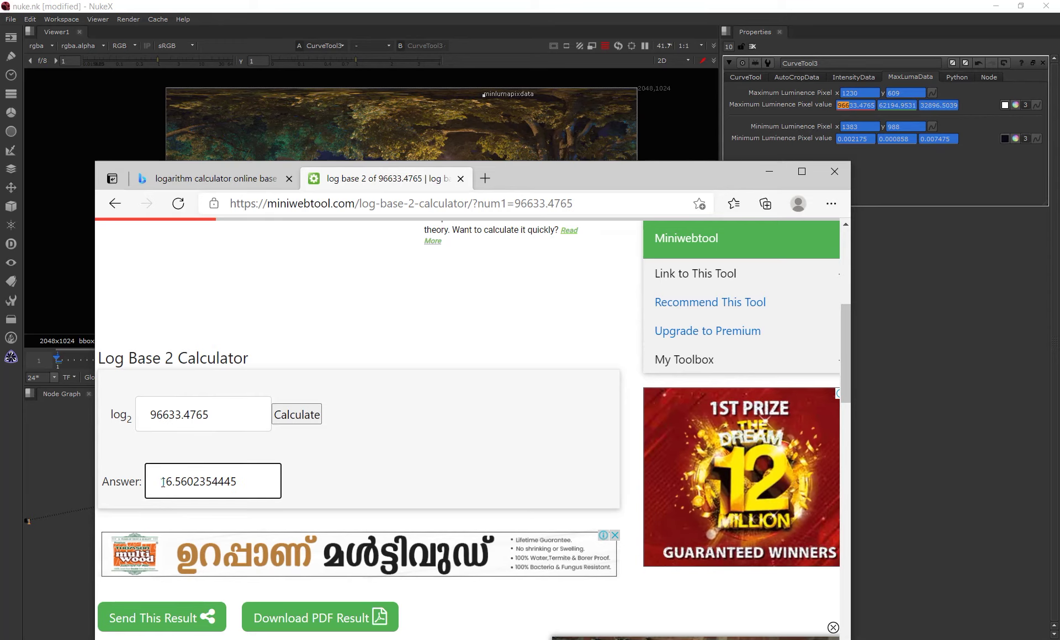
pyautogui.moveTo(162, 482); pyautogui.dragTo(238, 480)
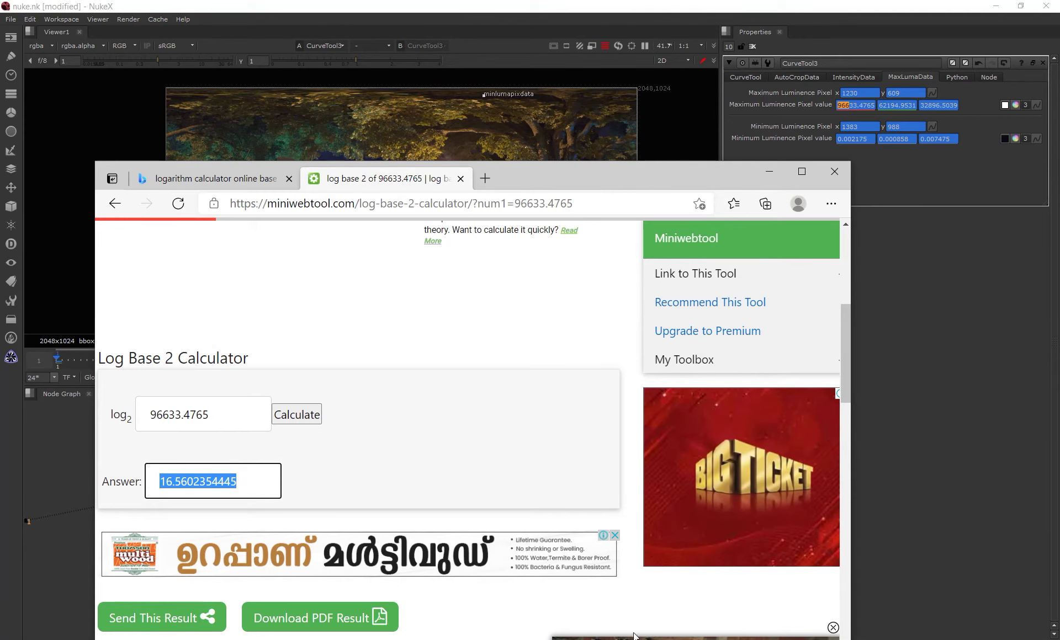
# Clear the old logarithm result in Windows Calculator and highlight the red component of the minimum luminance pixel value in Nuke.
pyautogui.hotkey('alt', 'Tab')
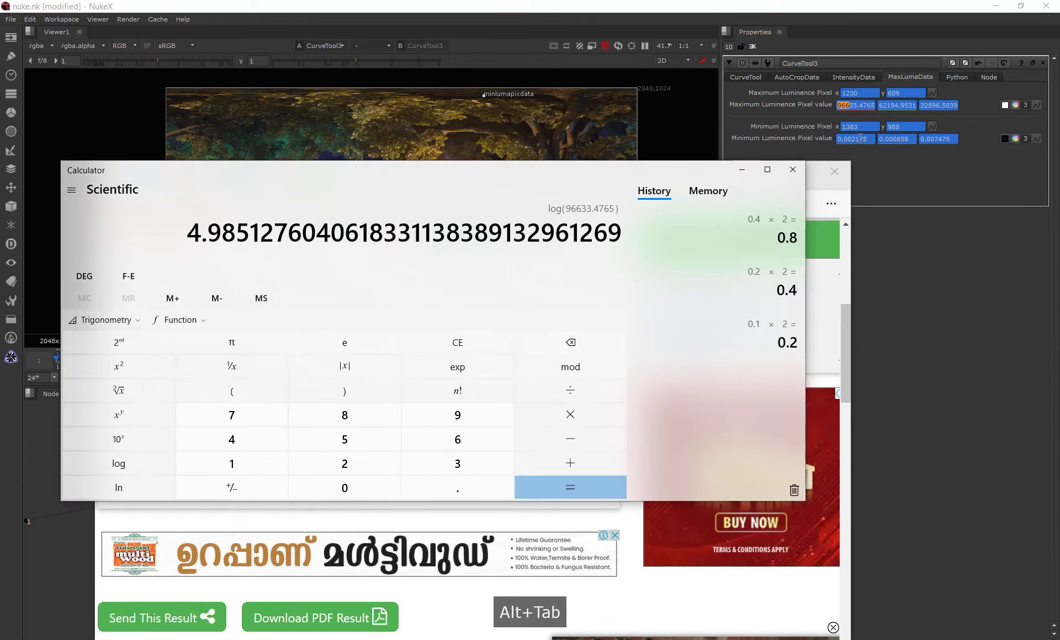
pyautogui.doubleClick(476, 229)
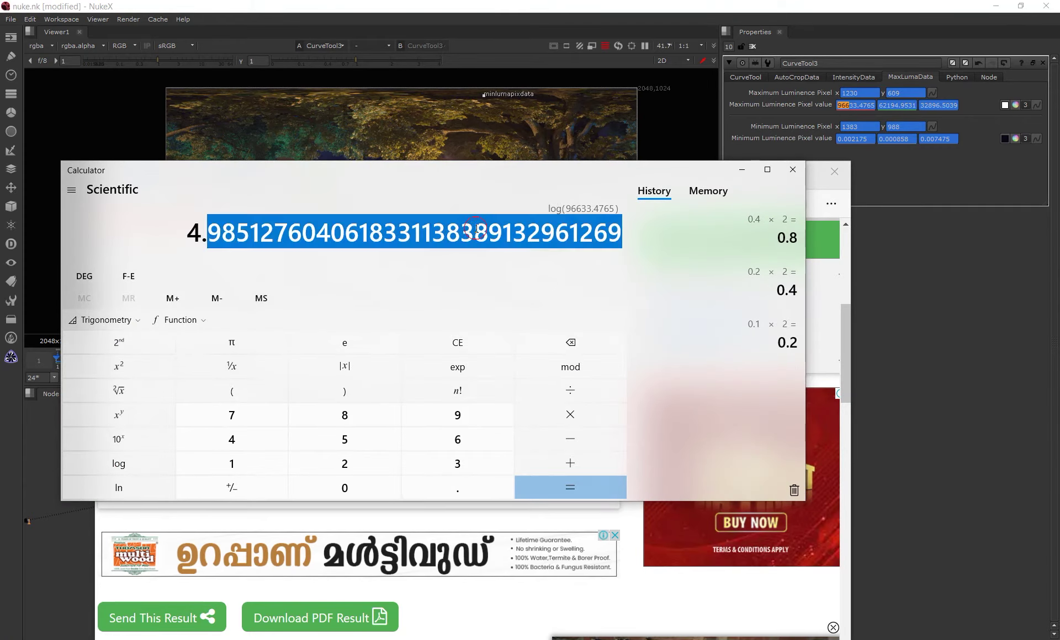
pyautogui.click(476, 228)
pyautogui.press('BackSpace')
pyautogui.press('Escape')
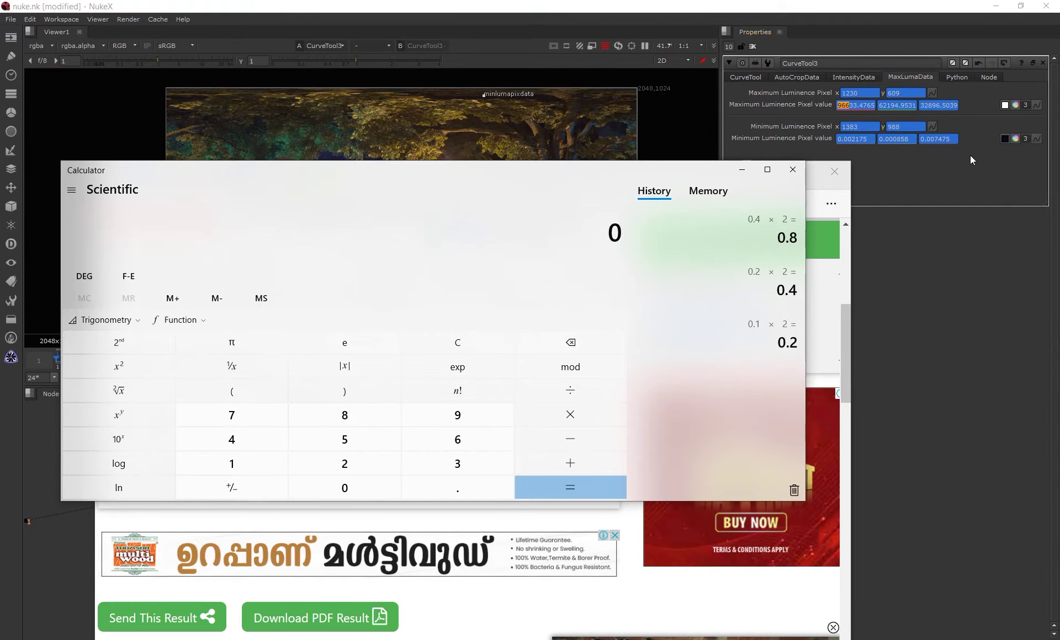
pyautogui.moveTo(871, 139); pyautogui.dragTo(786, 140)
pyautogui.hotkey('alt', 'Tab')
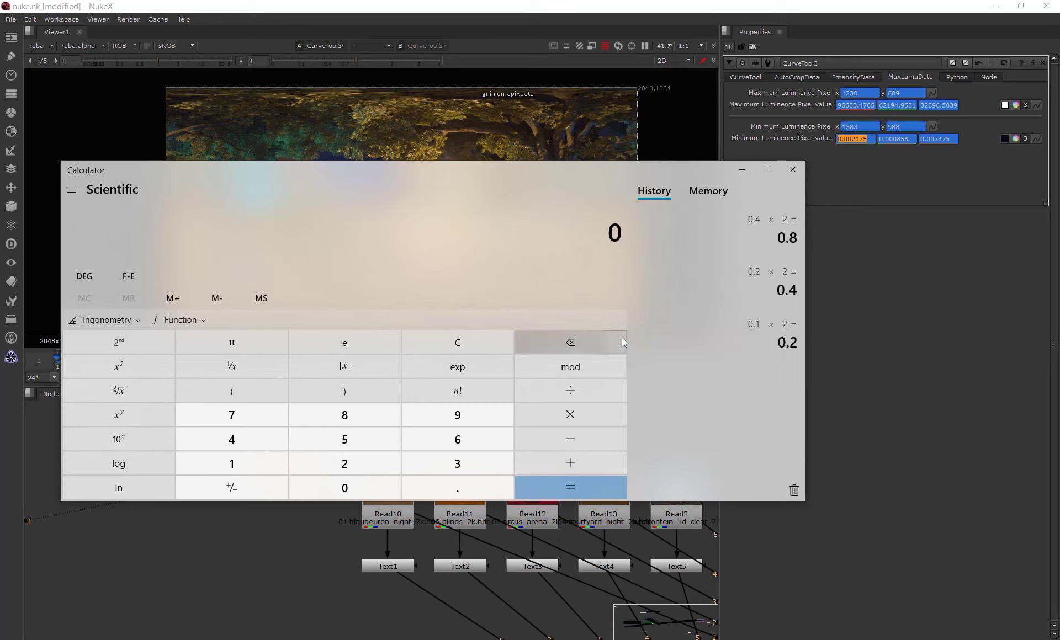
# Enter 96633.4765 in Windows Calculator and divide it by 2 sixteen times in a row.
pyautogui.click(476, 415)
pyautogui.click(462, 440)
pyautogui.write('633')
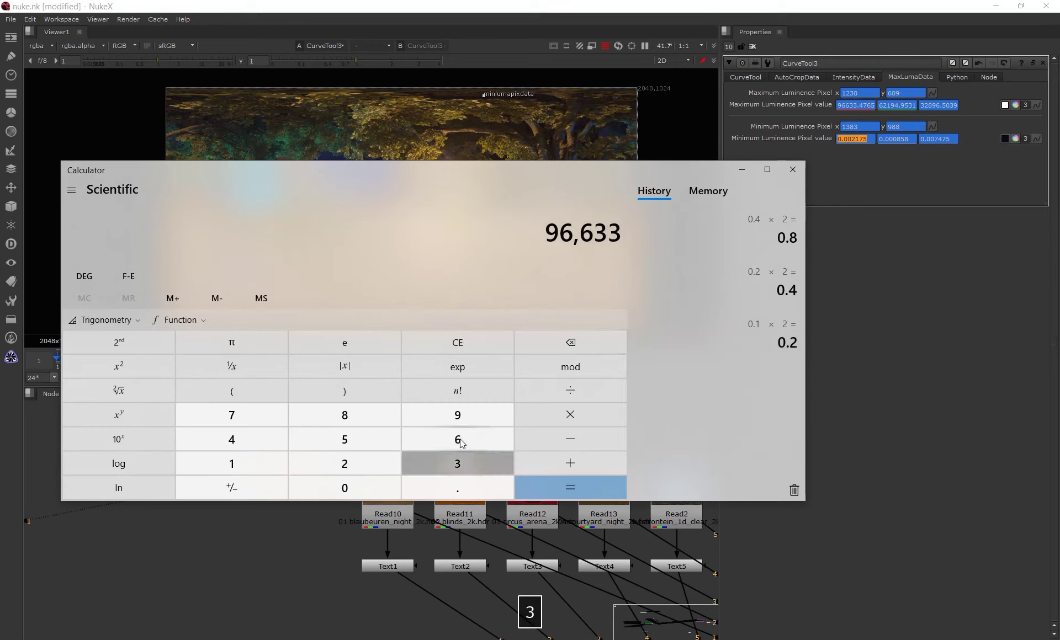
pyautogui.write('.476')
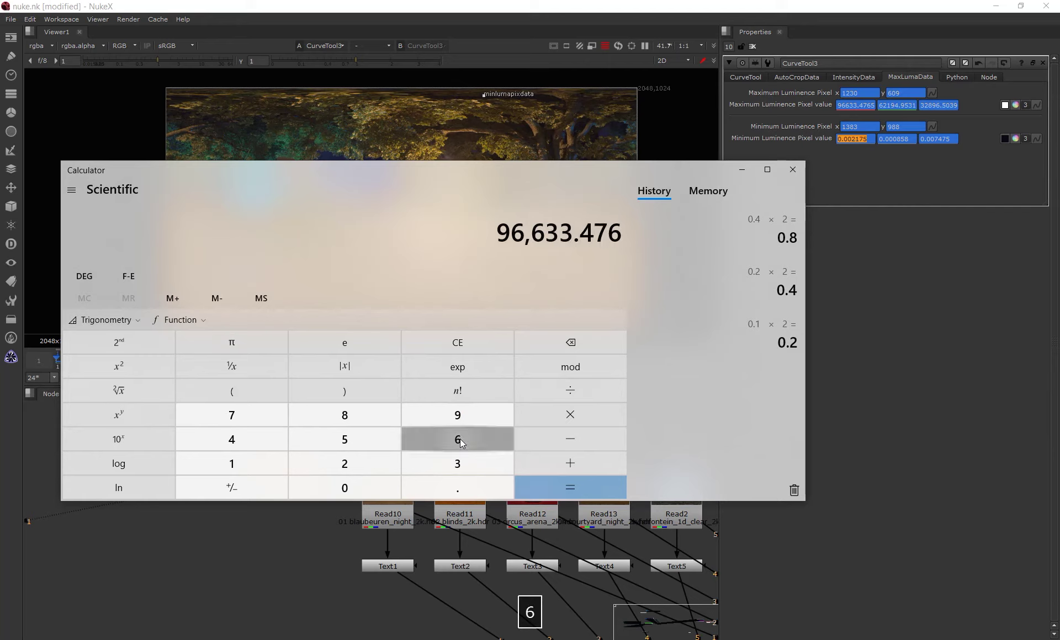
pyautogui.write('5/2/2')
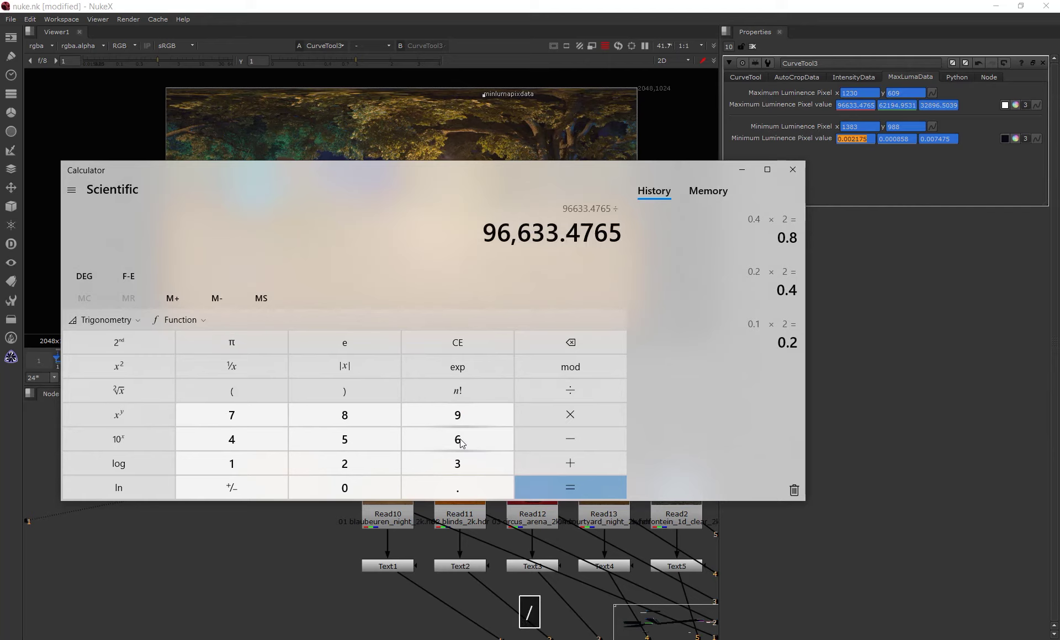
pyautogui.write('/2/2/2/2')
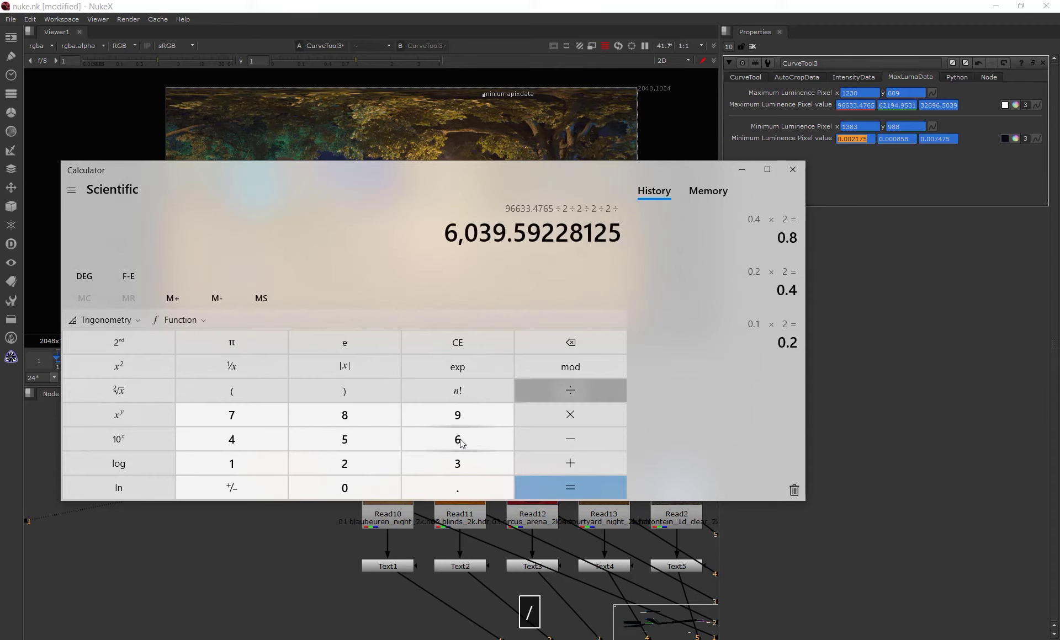
pyautogui.write('/2/2/2/')
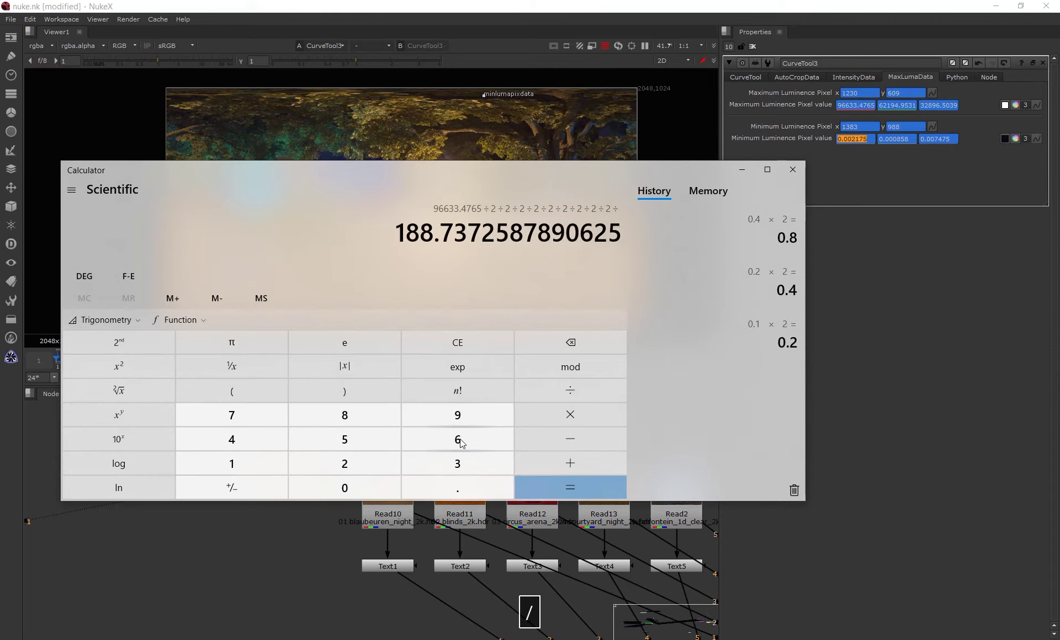
pyautogui.write('2/2/2/2/2')
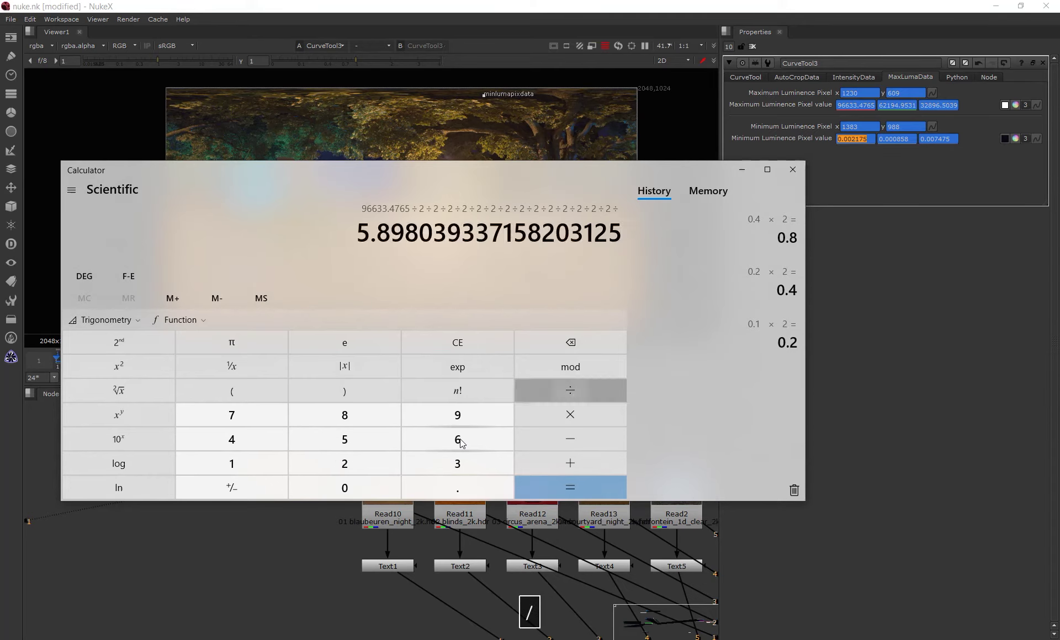
pyautogui.write('/')
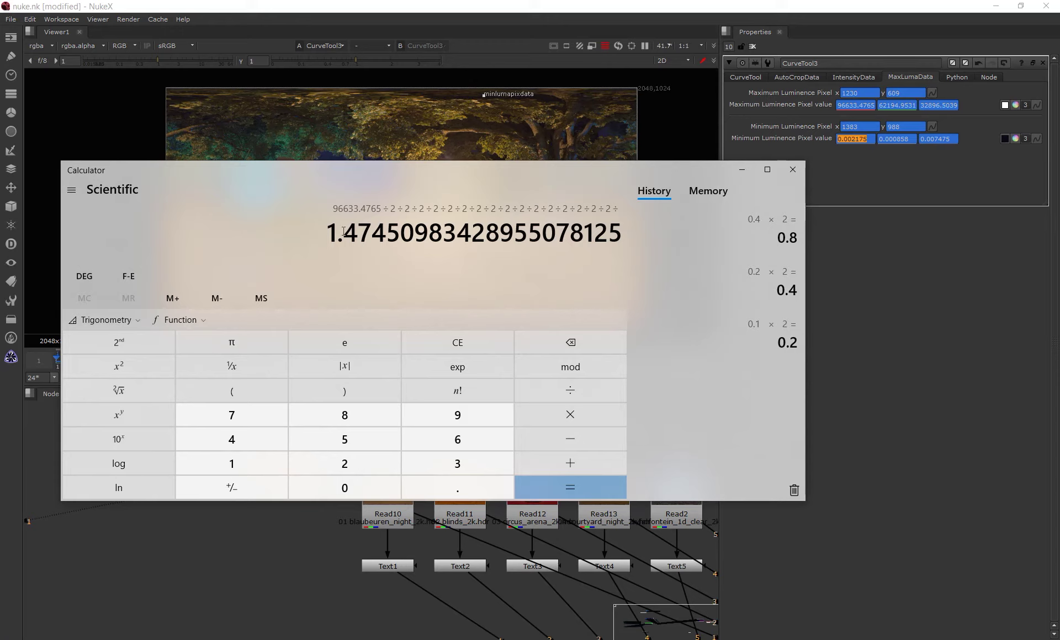
# Divide the repeatedly halved luminance value by 1.414 and evaluate the calculation.
pyautogui.moveTo(342, 231); pyautogui.dragTo(441, 231)
pyautogui.click(439, 231)
pyautogui.press('/')
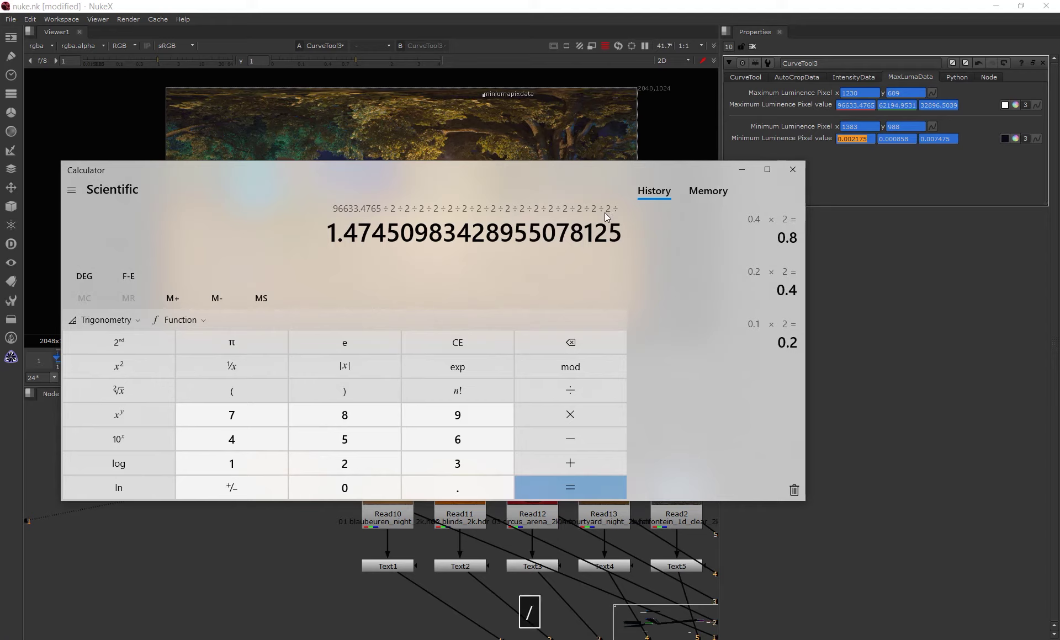
pyautogui.write('14')
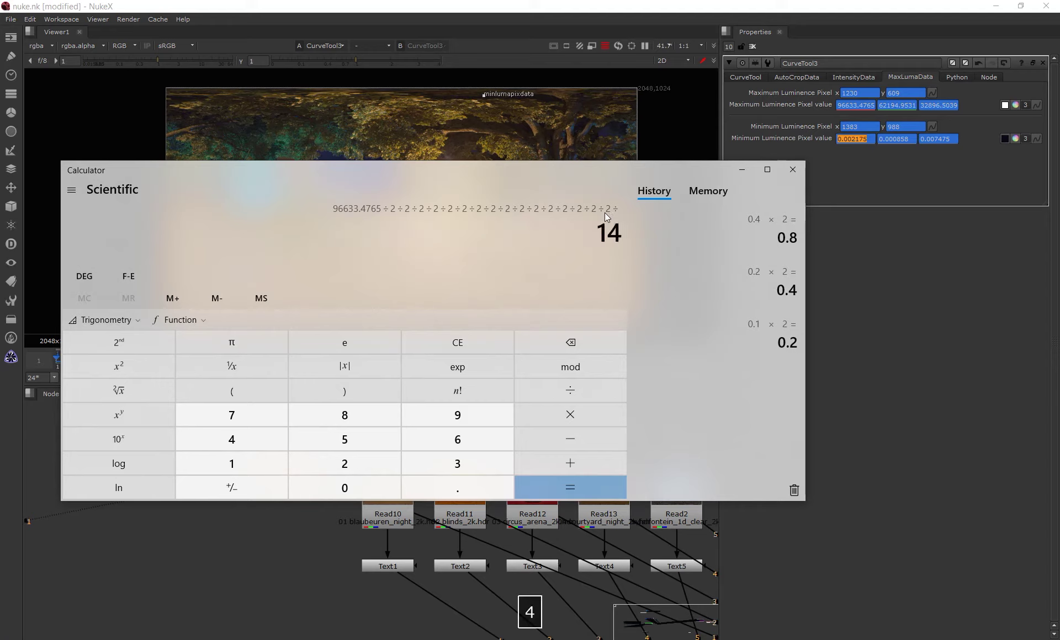
pyautogui.press('BackSpace')
pyautogui.write('.414')
pyautogui.press('Return')
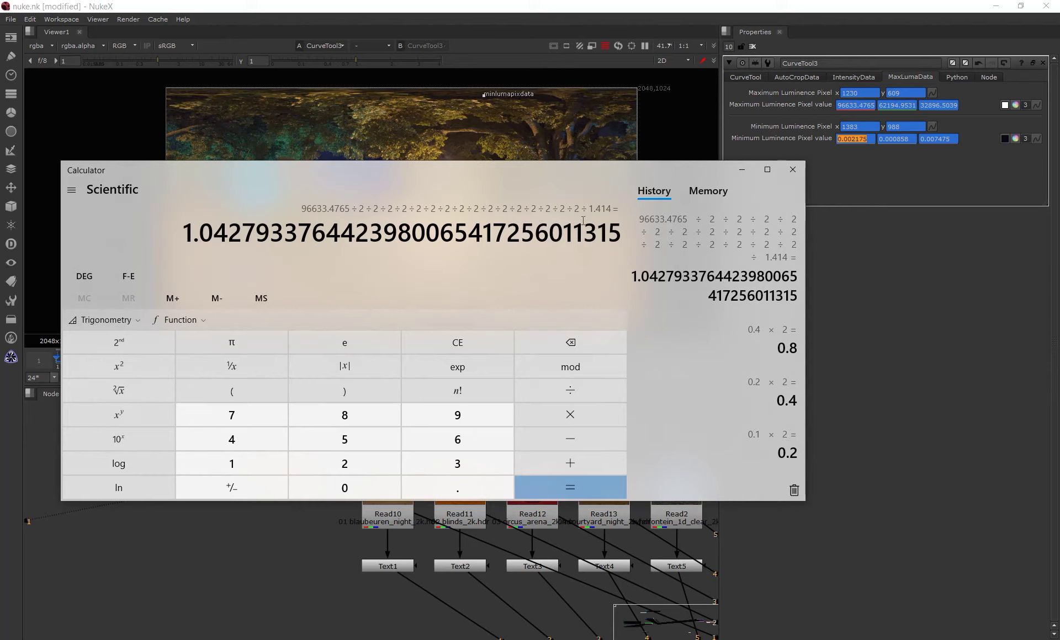
# Highlight the leading digits of the quotient and compare them with the CurveTool3 luminance pixel values in Nuke.
pyautogui.click(357, 206)
pyautogui.moveTo(186, 232); pyautogui.dragTo(319, 238)
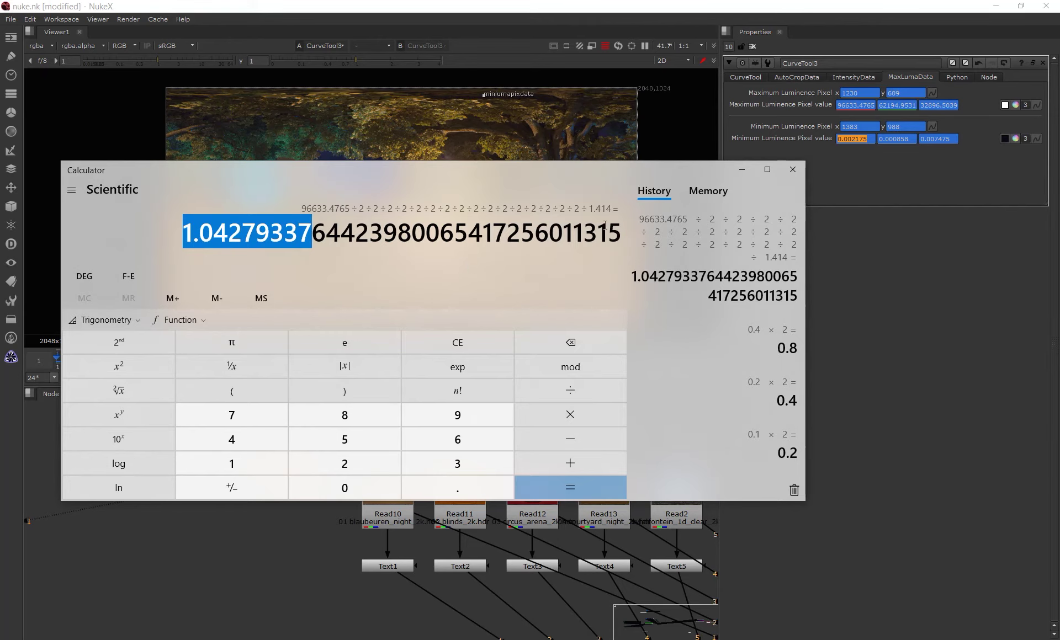
pyautogui.click(847, 139)
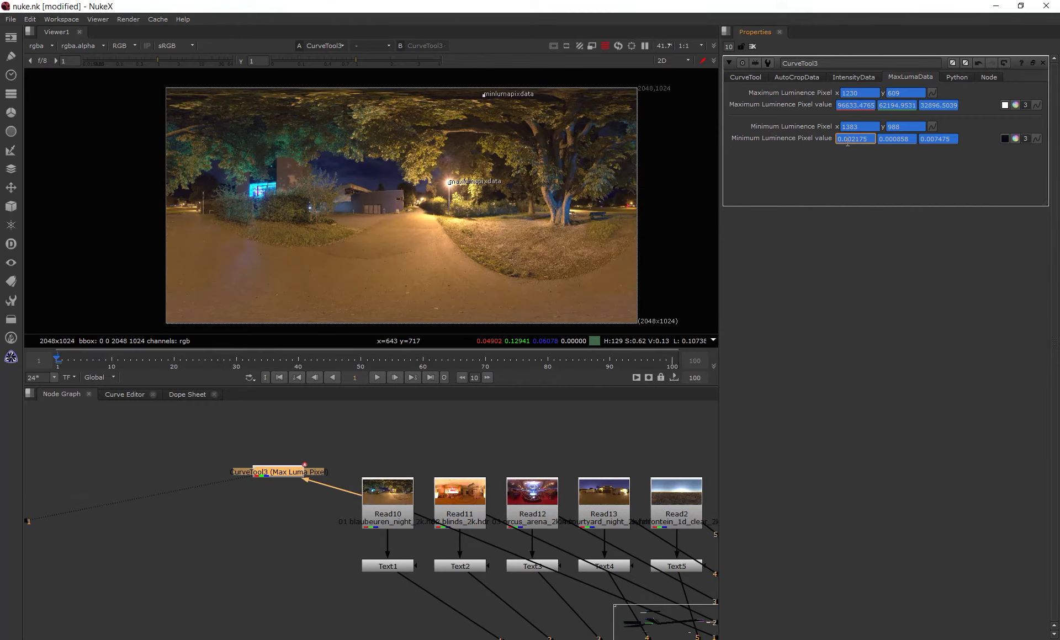
pyautogui.hotkey('alt', 'Tab')
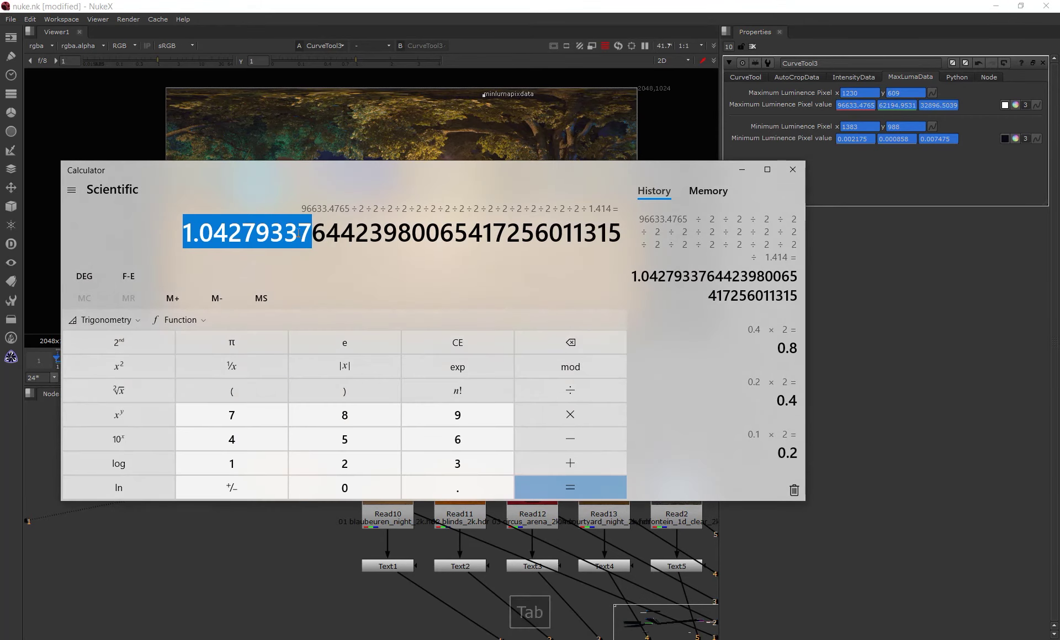
pyautogui.click(297, 233)
pyautogui.moveTo(185, 231); pyautogui.dragTo(336, 227)
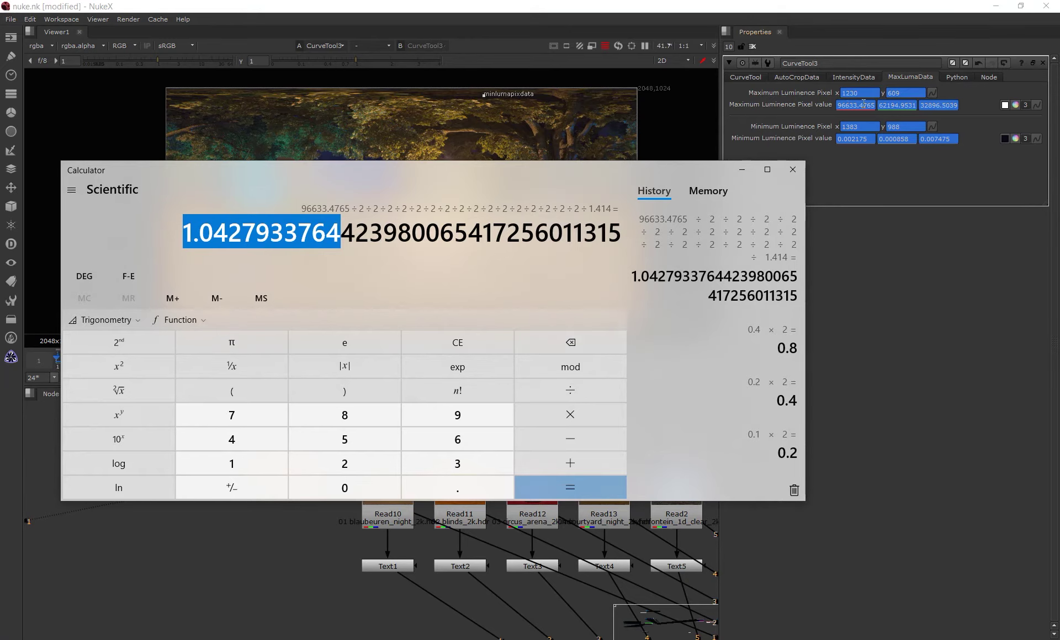
pyautogui.moveTo(845, 104); pyautogui.dragTo(866, 141)
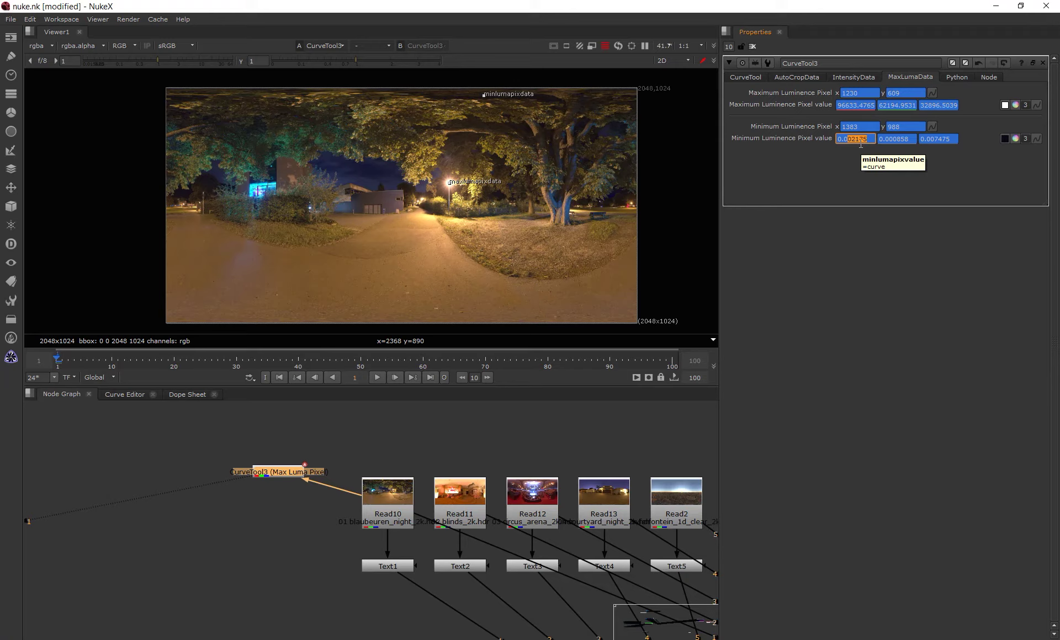
# Bring Calculator back in front of Nuke, move its window slightly lower and clear the previous result.
pyautogui.click(599, 639)
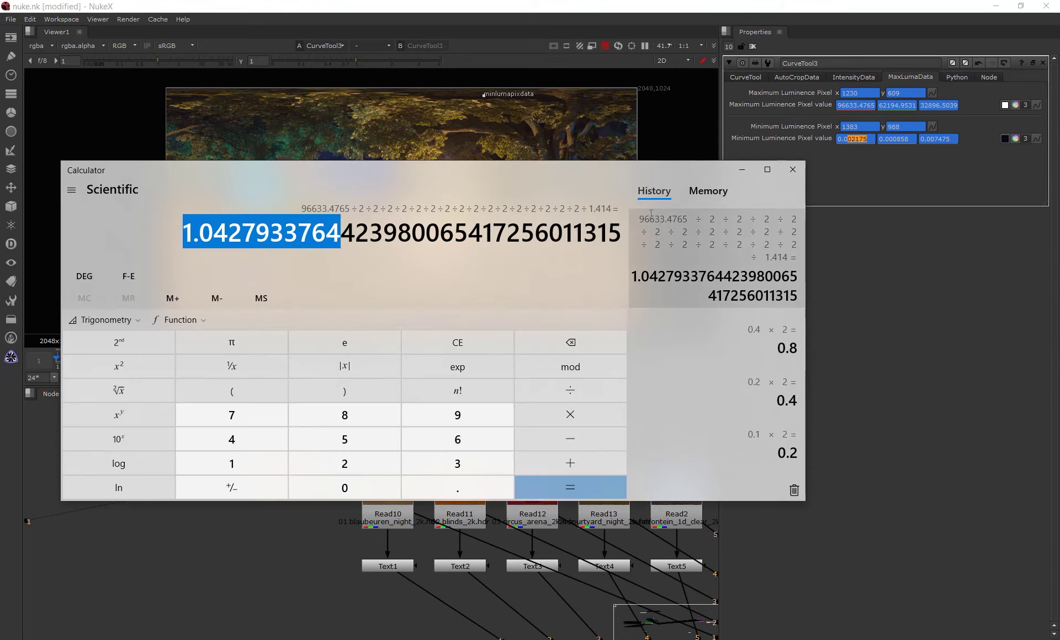
pyautogui.click(618, 169)
pyautogui.moveTo(618, 168); pyautogui.dragTo(622, 205)
pyautogui.click(380, 271)
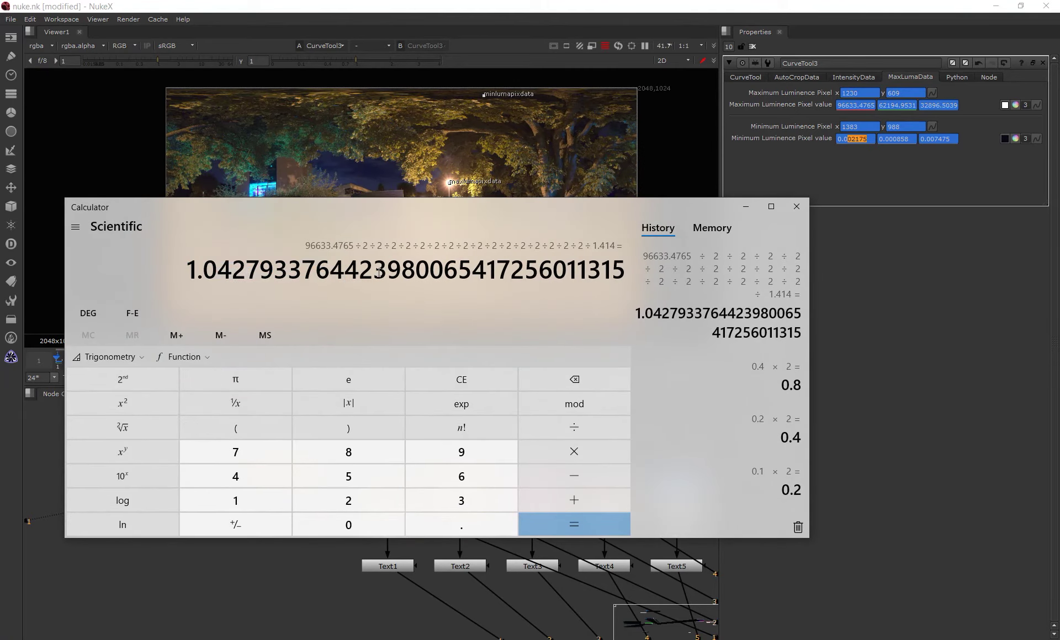
pyautogui.press('Escape')
# Enter 96633.4765 and divide it by 2 twenty-five times in a row.
pyautogui.write('9')
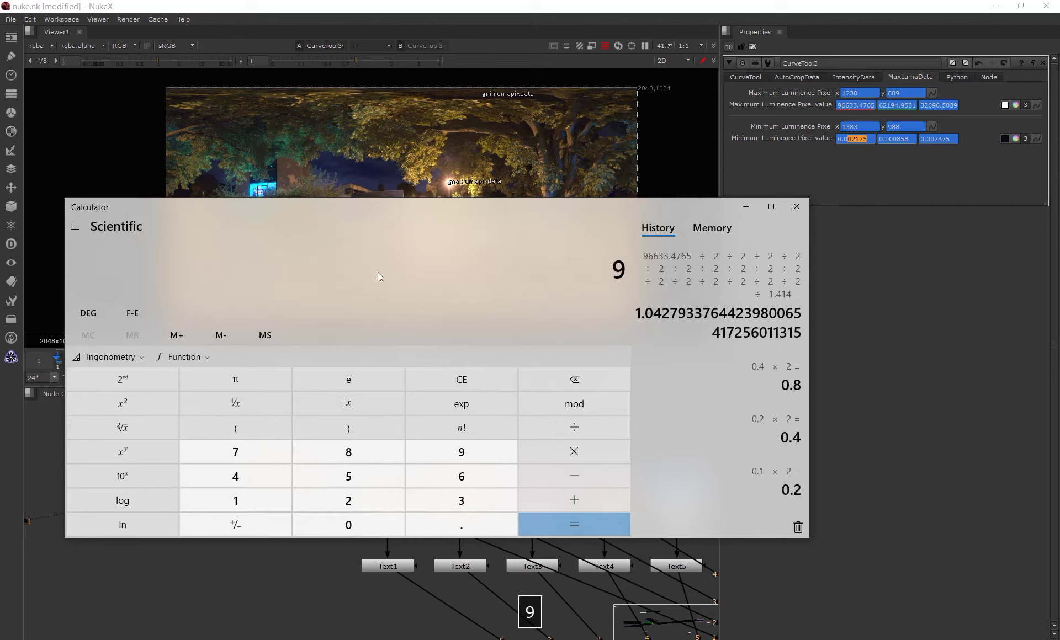
pyautogui.write('6633.')
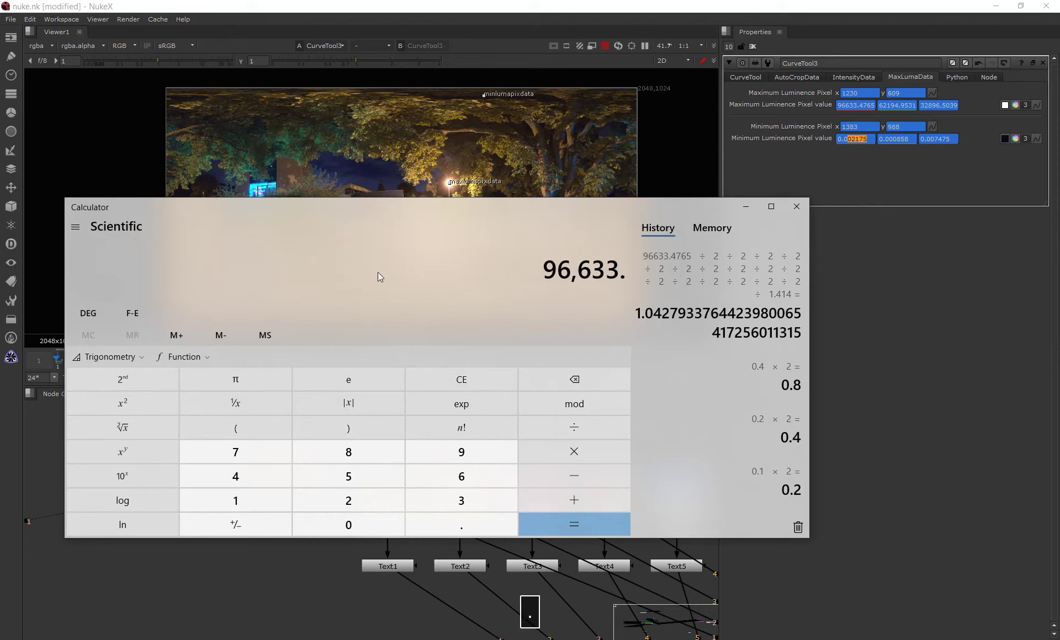
pyautogui.write('4765/2/2/2/2')
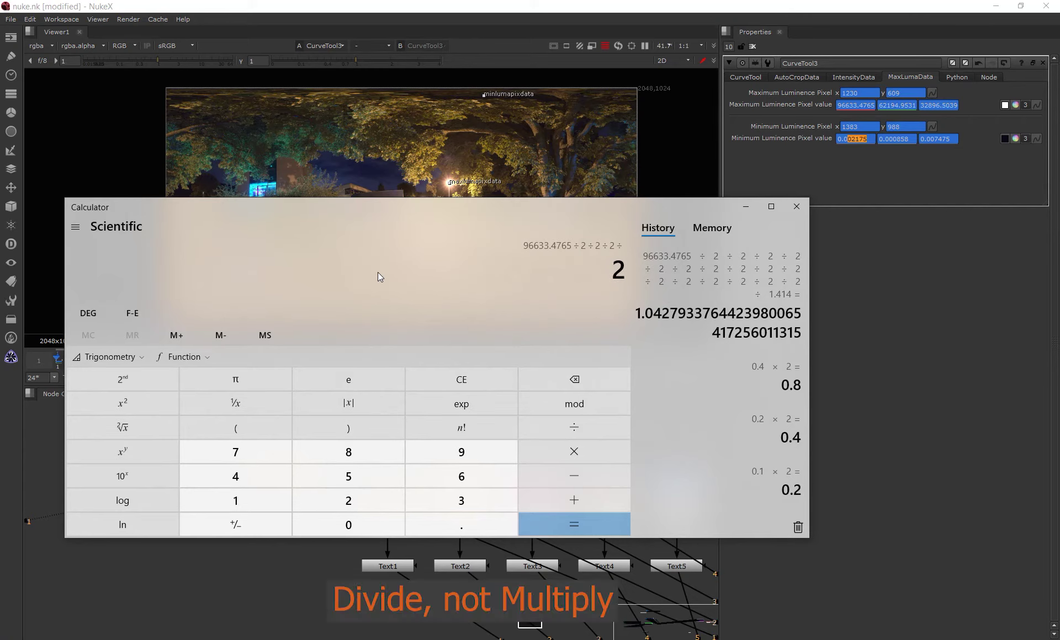
pyautogui.write('/2/2/2')
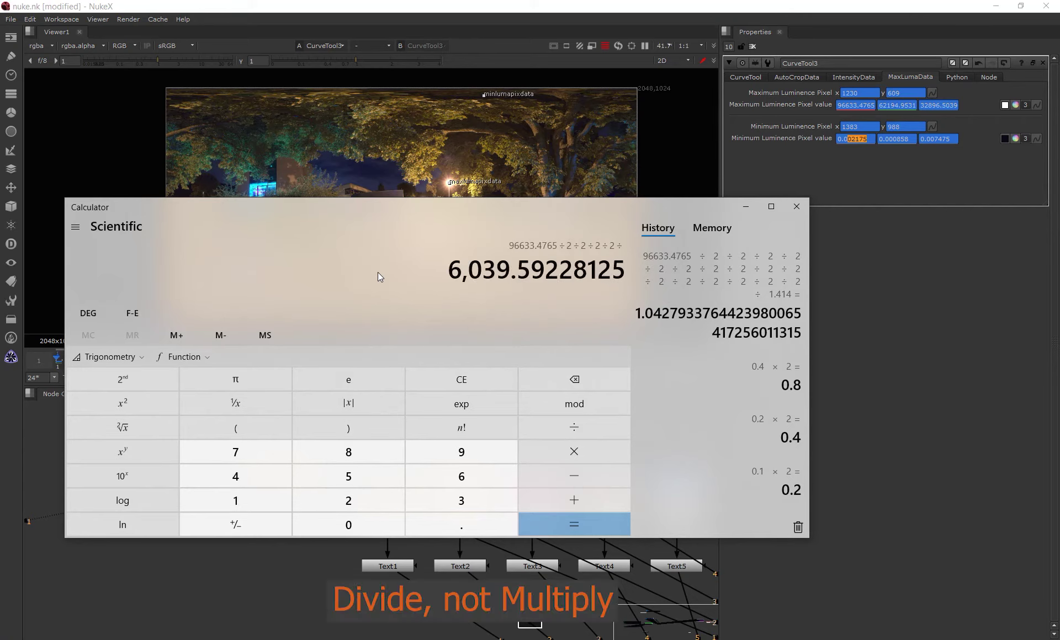
pyautogui.write('/2/2/2')
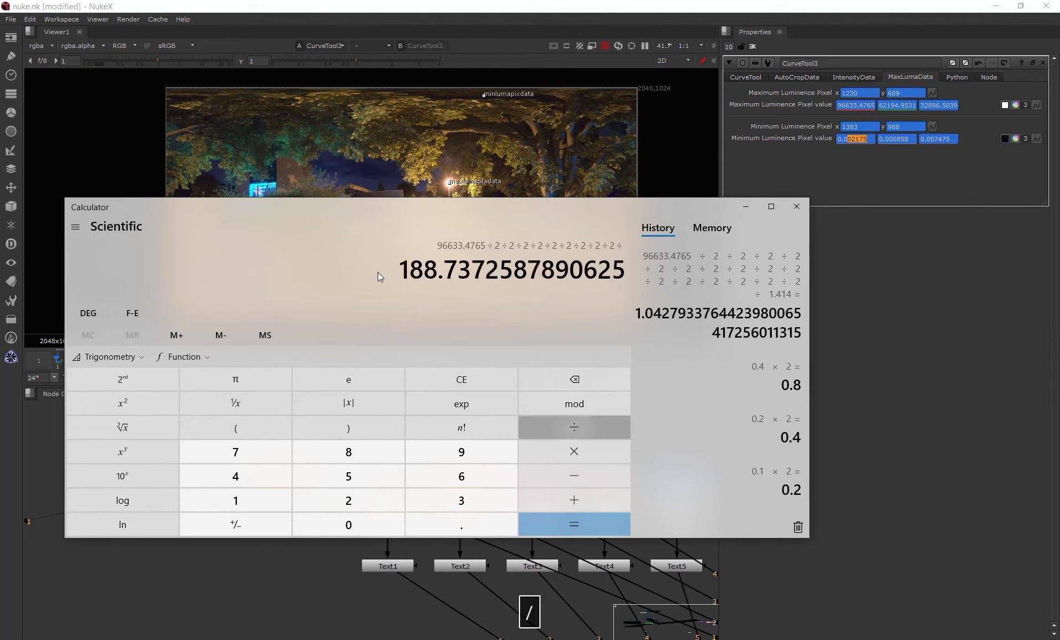
pyautogui.write('/2/2/2/')
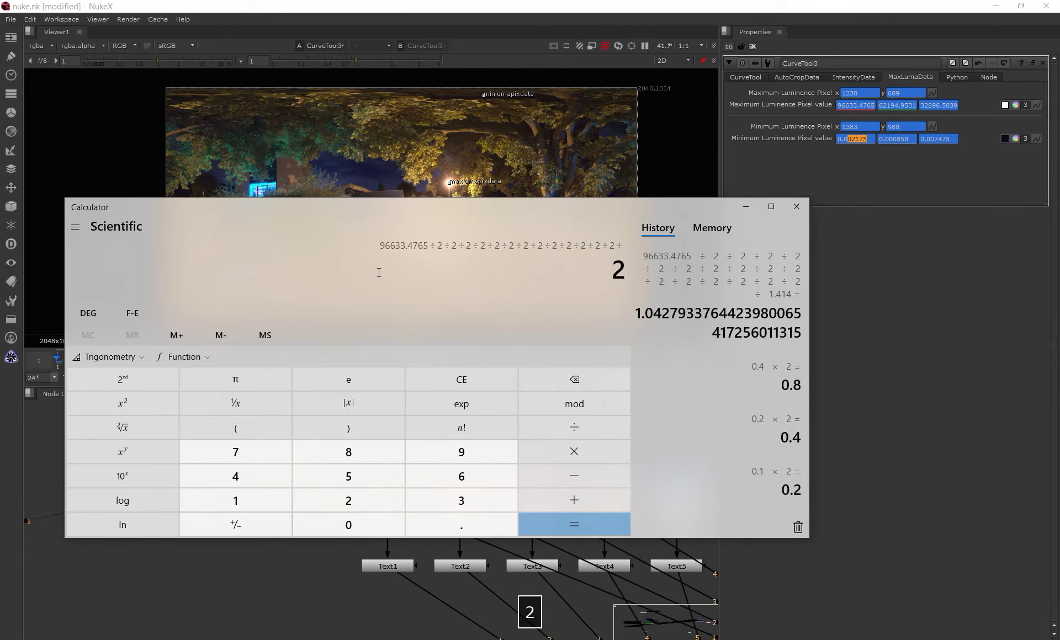
pyautogui.write('52')
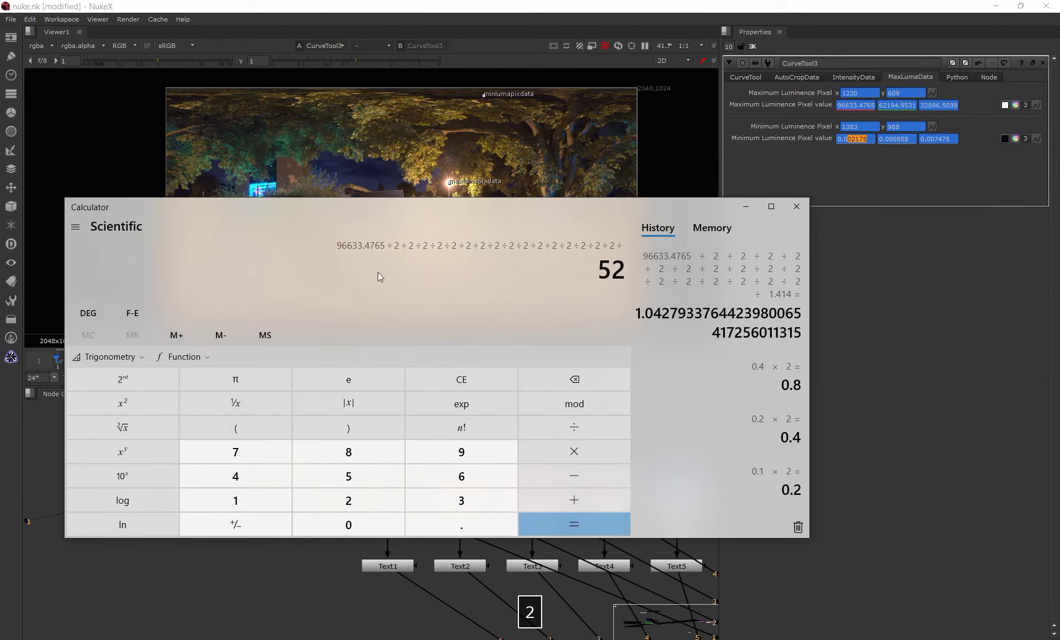
pyautogui.press('BackSpace')
pyautogui.press('BackSpace')
pyautogui.write('2/2')
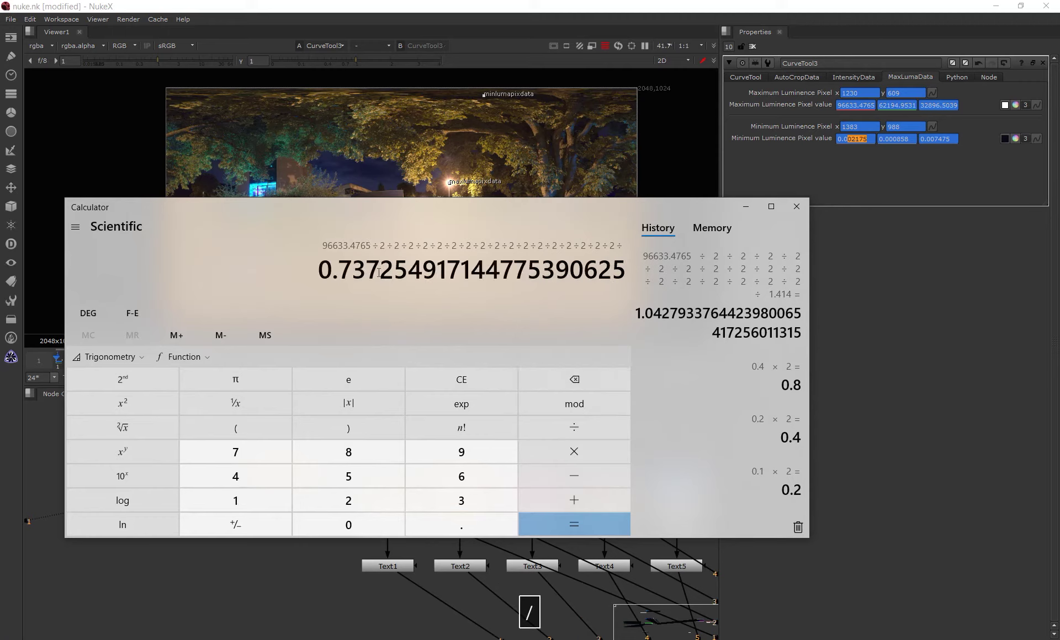
pyautogui.write('/2/2/2')
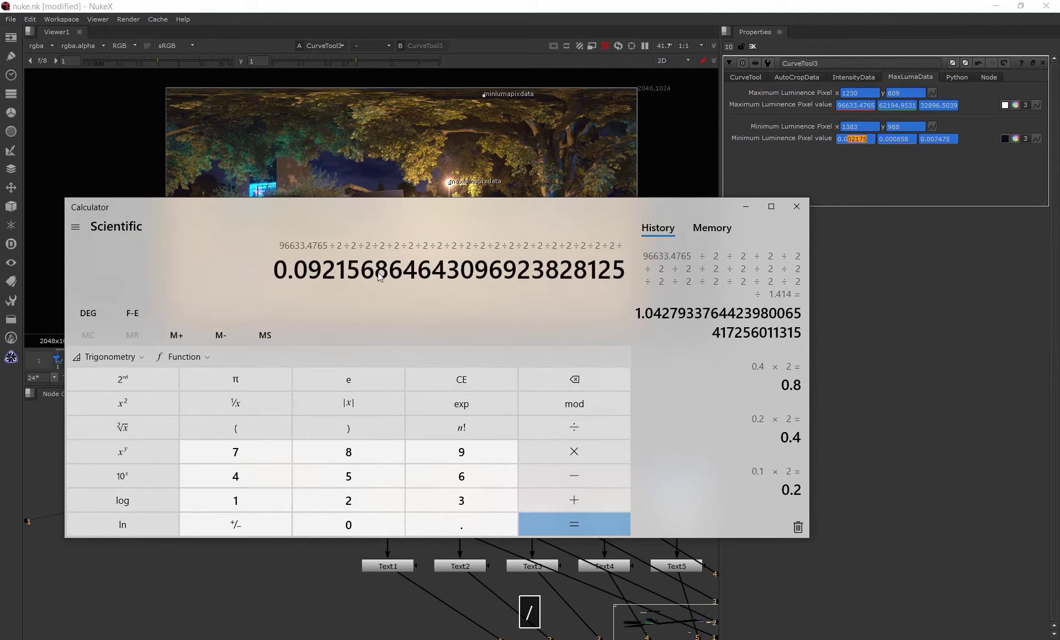
pyautogui.write('/2/2/')
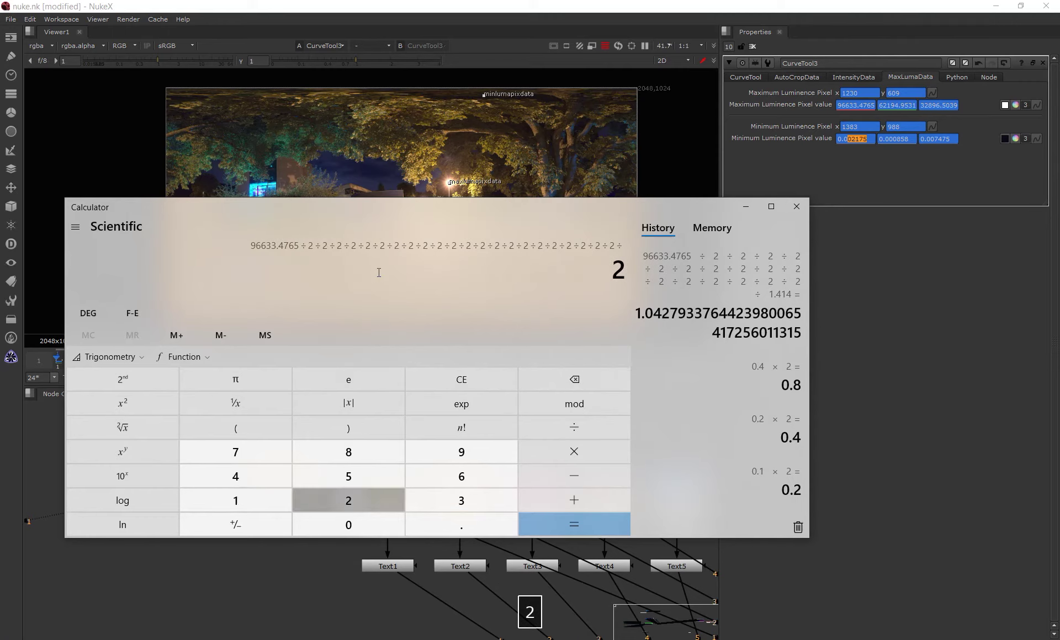
pyautogui.write('2/2/')
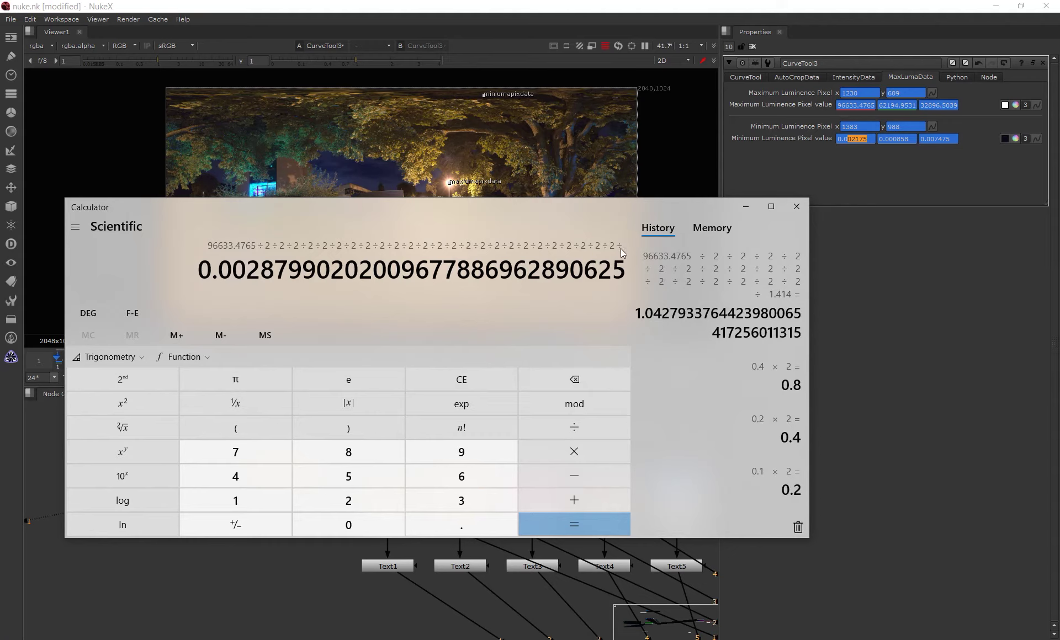
# Divide the running result by 1.414, evaluate it and highlight the digits following 0.002 in the answer.
pyautogui.write('1.414')
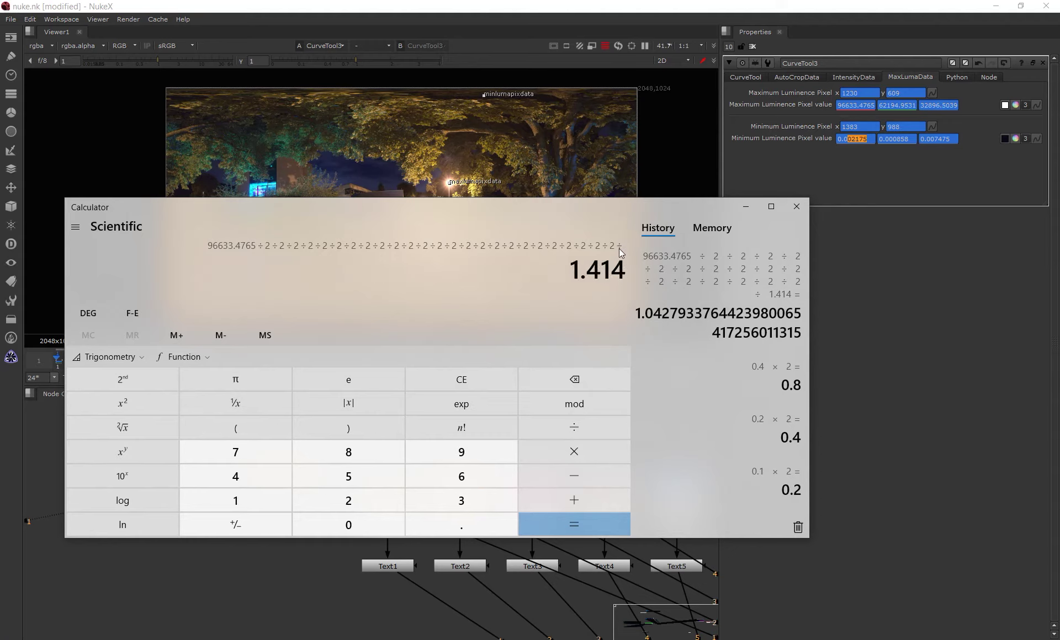
pyautogui.press('Return')
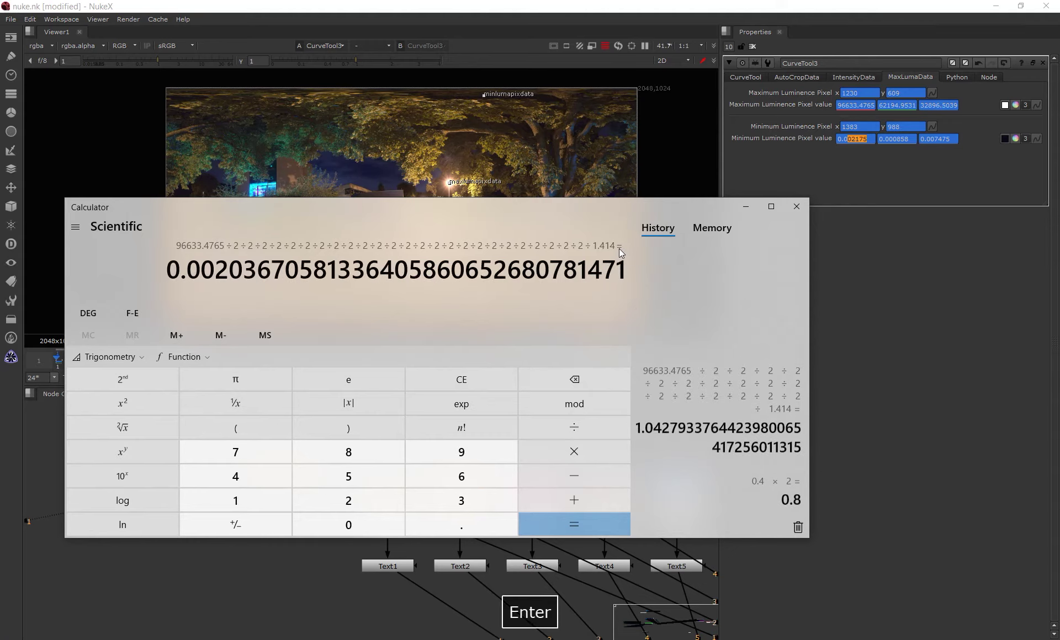
pyautogui.moveTo(228, 270); pyautogui.dragTo(257, 271)
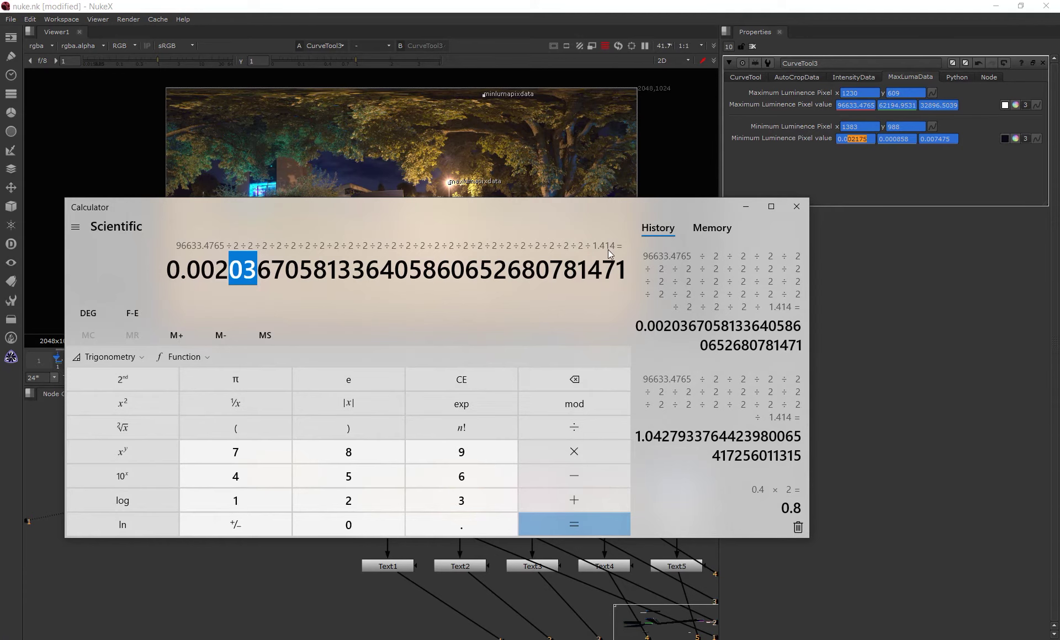
# Switch back to Nuke and view the Text1 node to examine the first HDRI's dynamic range label.
pyautogui.hotkey('alt', 'Tab')
pyautogui.click(384, 569)
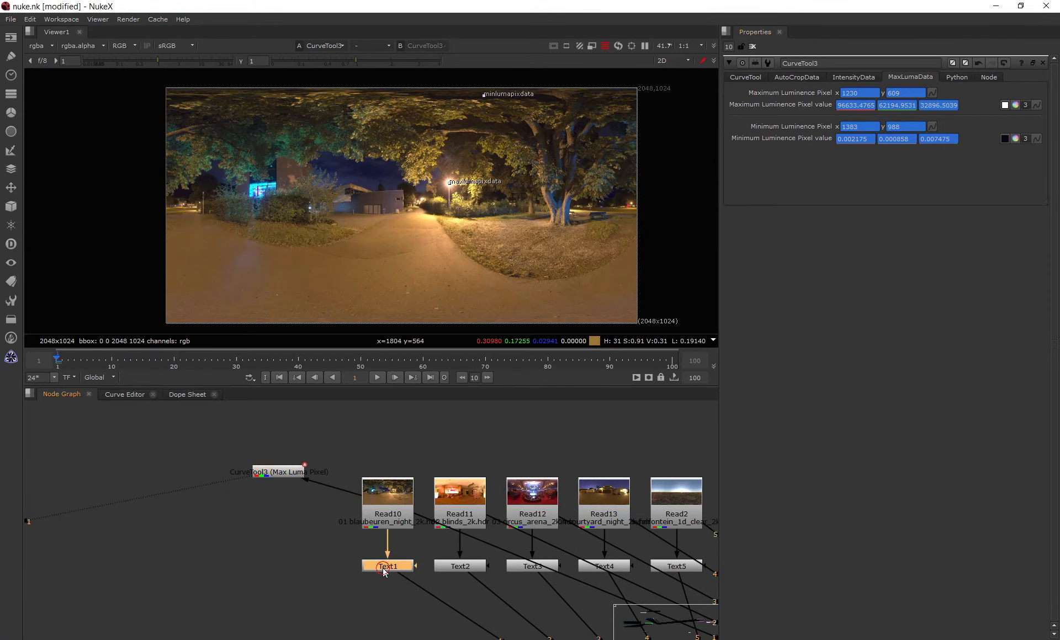
pyautogui.press('1')
pyautogui.moveTo(380, 246); pyautogui.dragTo(371, 245, button='middle')
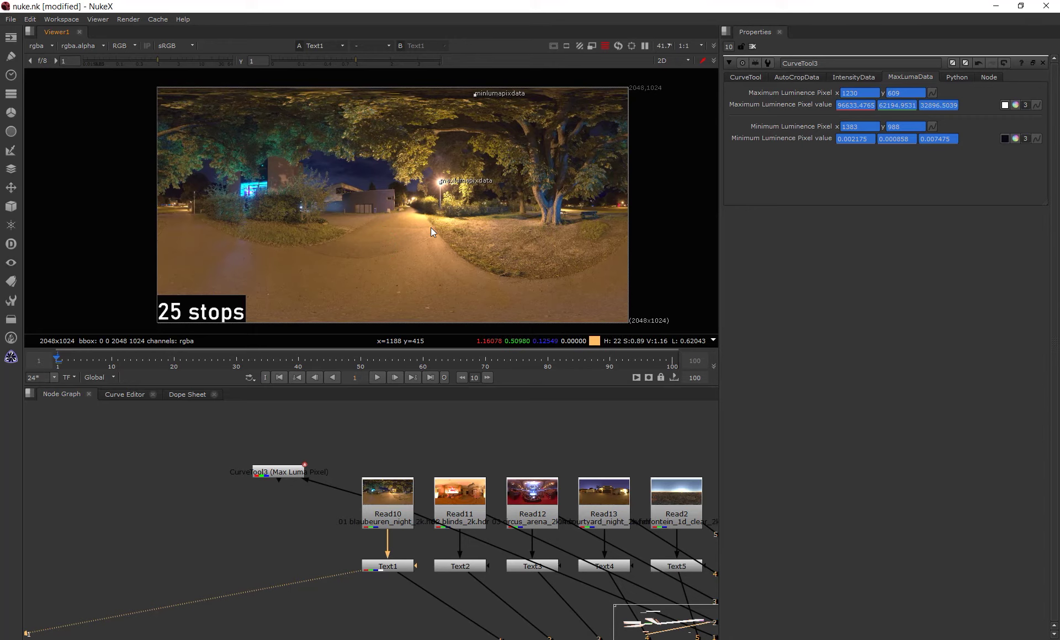
pyautogui.moveTo(431, 231); pyautogui.dragTo(428, 228, button='middle')
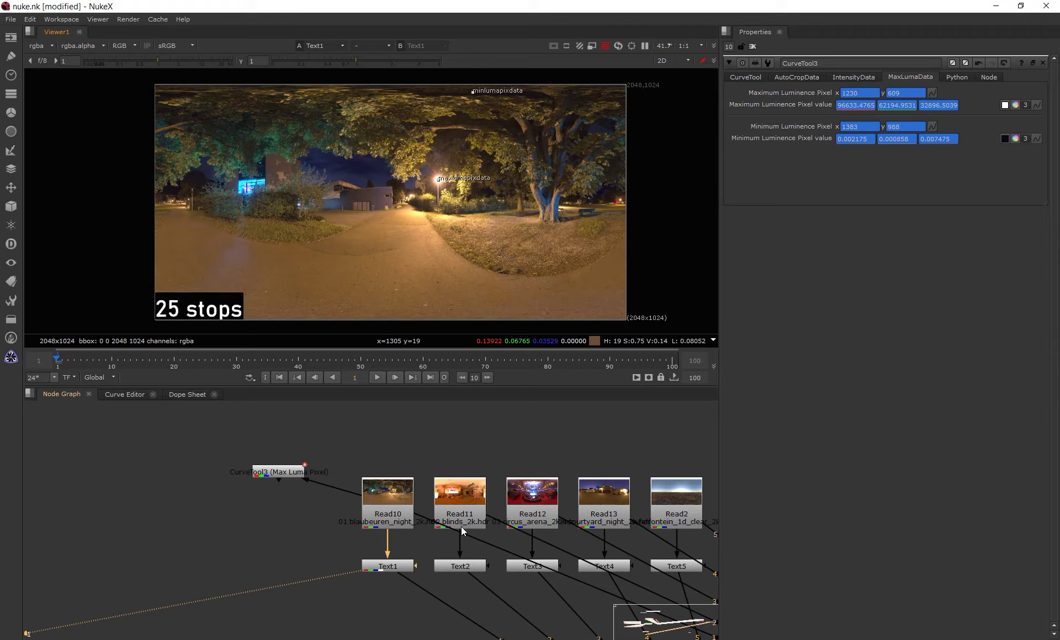
# View the contact sheet fed directly by the HDRI Read nodes, without the stops labels.
pyautogui.moveTo(460, 538); pyautogui.dragTo(308, 501, button='middle')
pyautogui.scroll(-3, 365, 533)
pyautogui.moveTo(386, 523); pyautogui.dragTo(257, 435, button='middle')
pyautogui.moveTo(430, 578); pyautogui.dragTo(529, 527)
pyautogui.press('1')
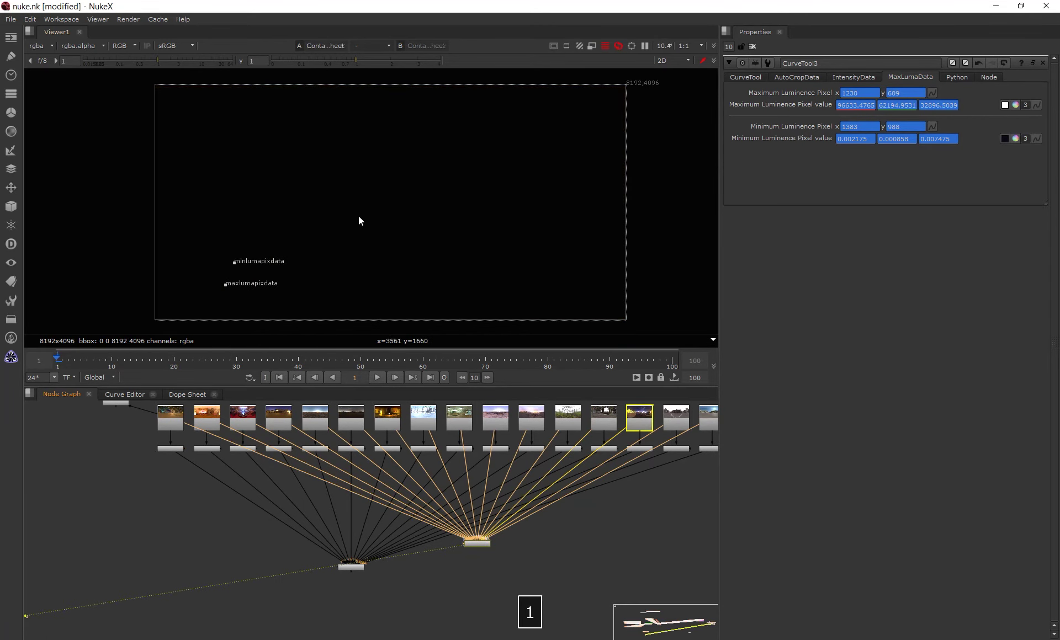
pyautogui.moveTo(396, 209); pyautogui.dragTo(418, 204, button='middle')
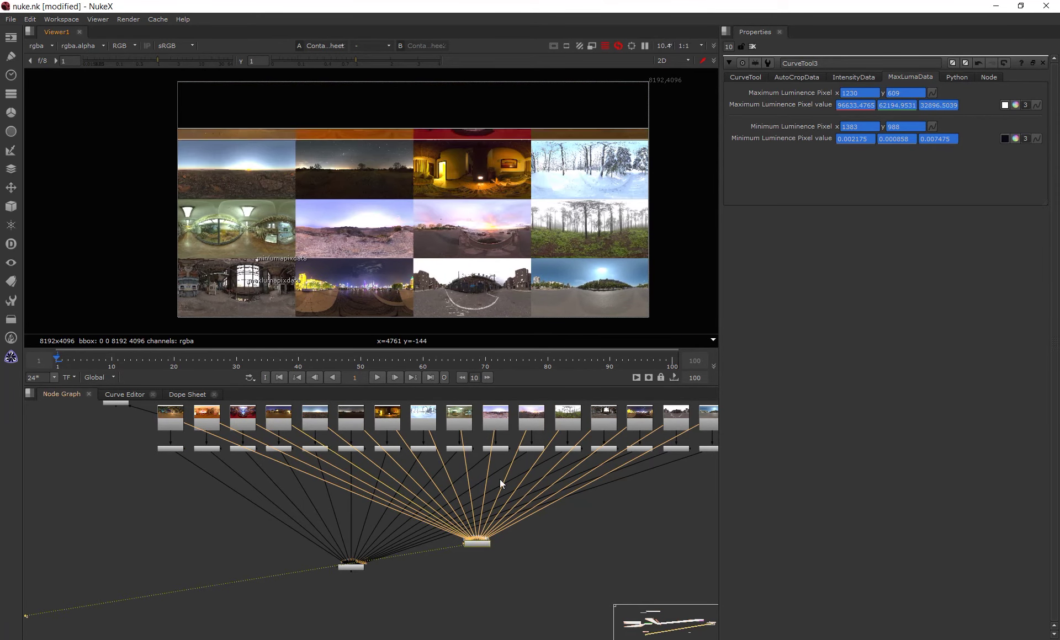
# View the contact sheet fed by the Text nodes and enlarge the viewer to examine each HDRI's stops label.
pyautogui.moveTo(312, 590); pyautogui.dragTo(385, 556)
pyautogui.press('1')
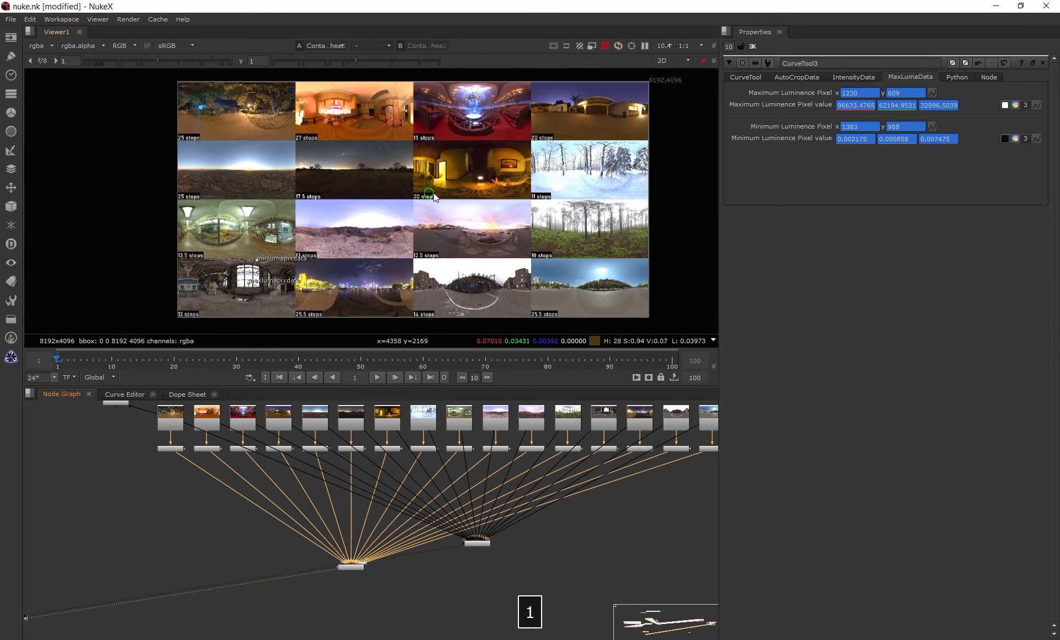
pyautogui.press('space')
pyautogui.moveTo(364, 372); pyautogui.dragTo(469, 220, button='middle')
pyautogui.scroll(3, 470, 219)
pyautogui.moveTo(396, 270); pyautogui.dragTo(408, 225, button='middle')
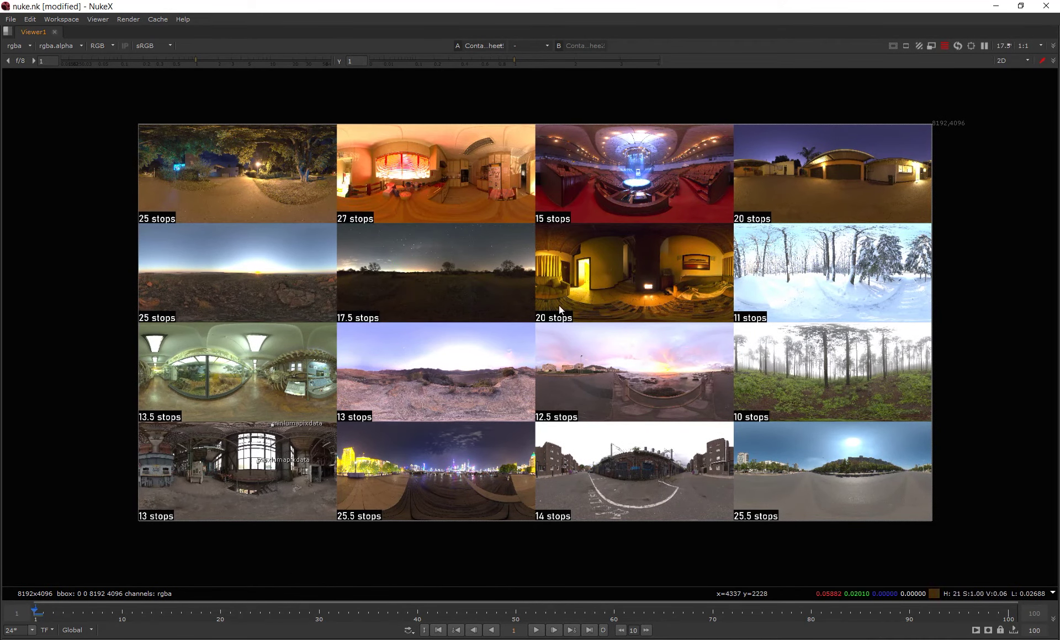
pyautogui.scroll(1, 478, 309)
# Restore the normal layout, view the Read15 night HDRI and frame the whole image in the viewer.
pyautogui.press('space')
pyautogui.moveTo(355, 501); pyautogui.dragTo(482, 588, button='middle')
pyautogui.scroll(4, 443, 528)
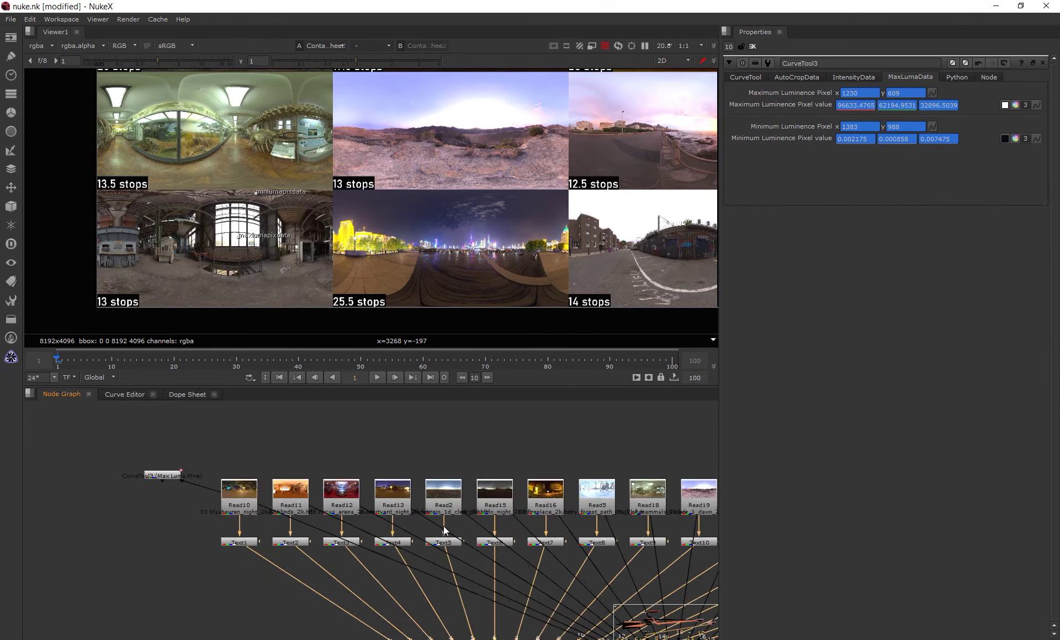
pyautogui.click(514, 494)
pyautogui.press('1')
pyautogui.click(503, 425)
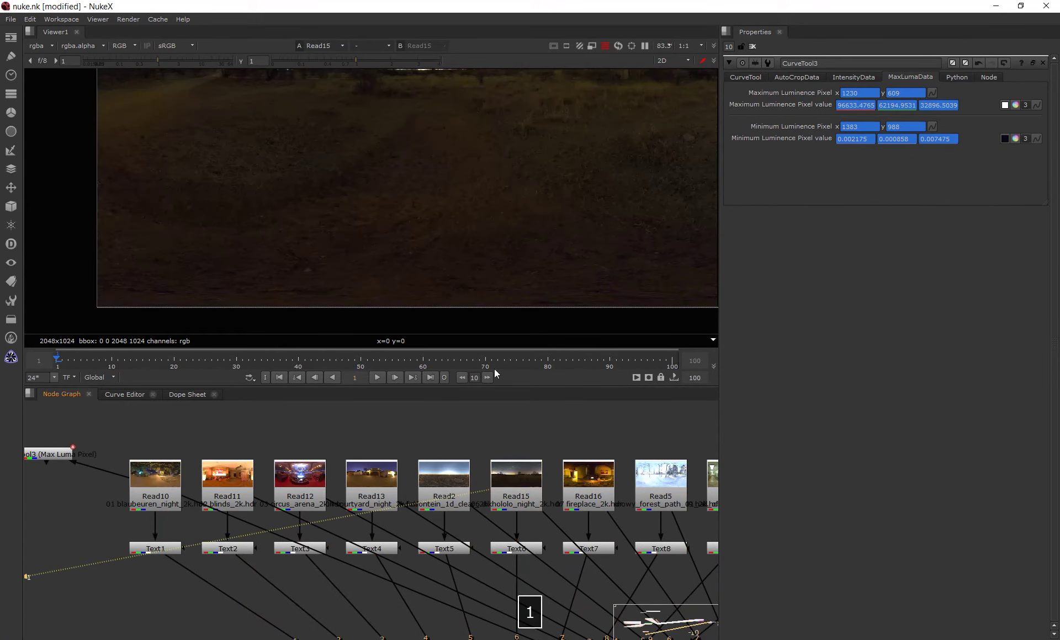
pyautogui.scroll(-7, 480, 190)
pyautogui.moveTo(473, 194); pyautogui.dragTo(348, 246, button='middle')
pyautogui.scroll(2, 404, 199)
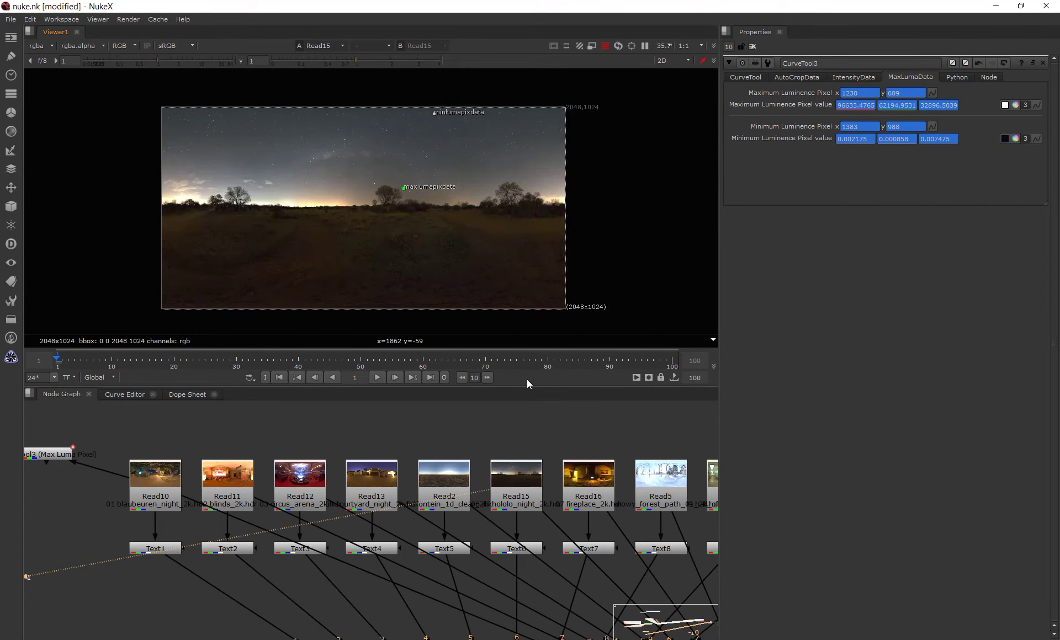
# Reconnect the CurveTool3 input from Read10 to Read15 and select the CurveTool3 node.
pyautogui.moveTo(535, 509); pyautogui.dragTo(604, 457, button='middle')
pyautogui.moveTo(187, 424); pyautogui.dragTo(577, 435)
pyautogui.scroll(-3, 343, 458)
pyautogui.moveTo(343, 457); pyautogui.dragTo(352, 469, button='middle')
pyautogui.scroll(3, 239, 440)
pyautogui.click(238, 440)
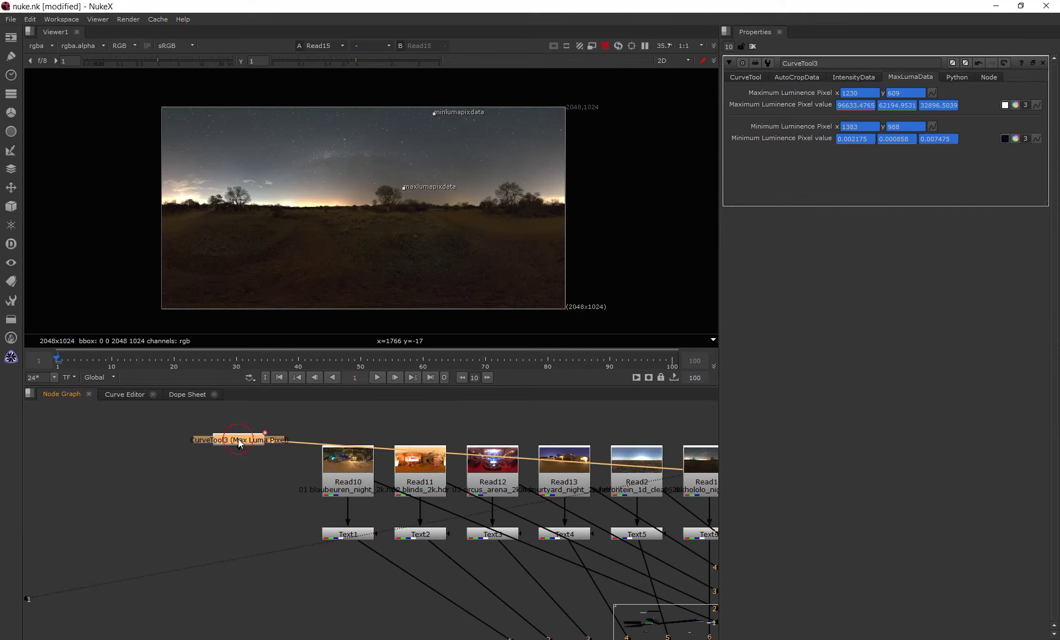
# Place the CurveTool3 node above the row of Read nodes and run its Max Luma Pixel analysis on Read15 for frame range 1-1.
pyautogui.scroll(-3, 598, 419)
pyautogui.moveTo(598, 419); pyautogui.dragTo(287, 472, button='middle')
pyautogui.moveTo(109, 479); pyautogui.dragTo(381, 433)
pyautogui.click(743, 77)
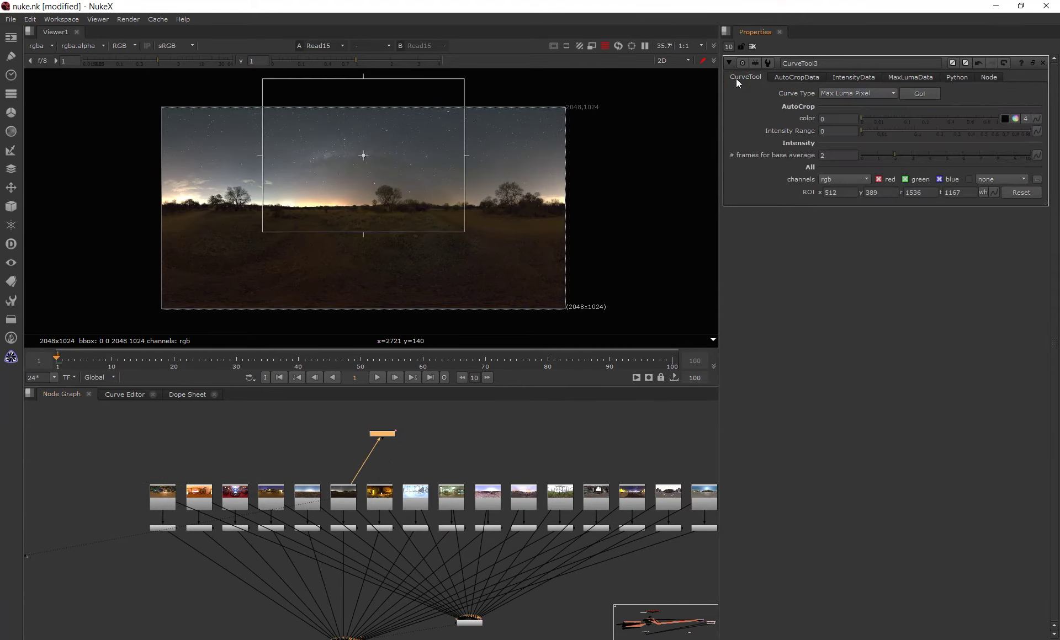
pyautogui.click(920, 95)
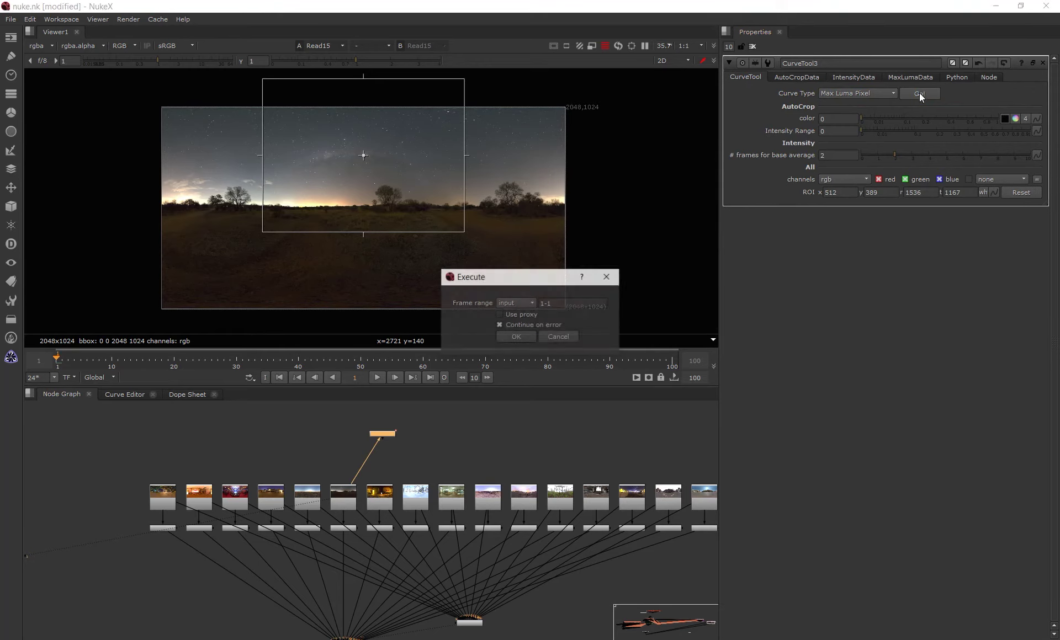
pyautogui.click(516, 337)
pyautogui.moveTo(449, 446); pyautogui.dragTo(472, 445, button='middle')
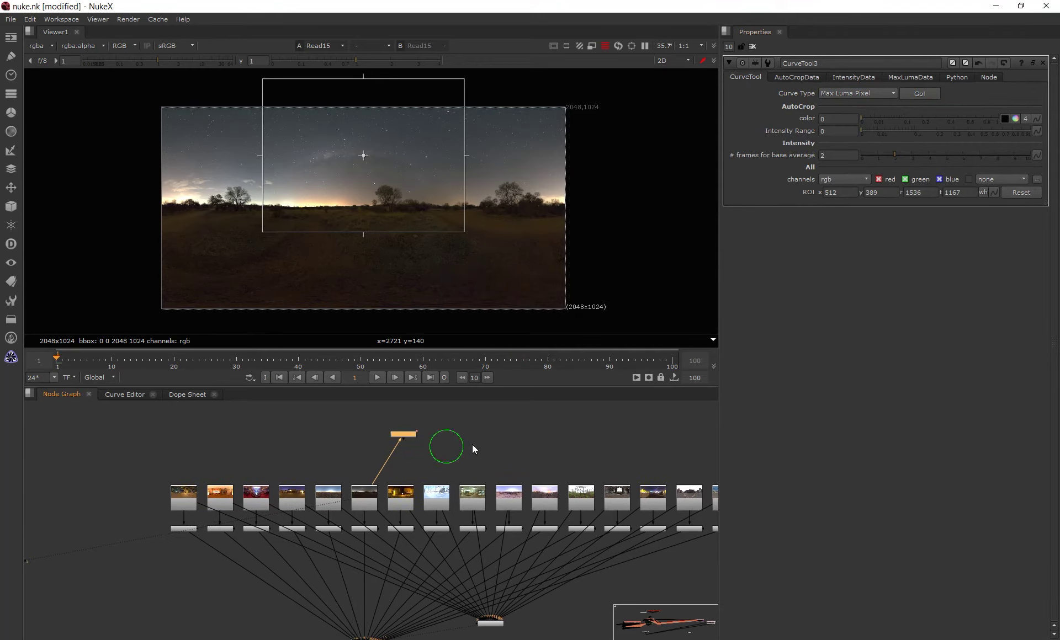
# Open CurveTool3's maximum and minimum luminance data and examine where both marked pixels lie in the night HDRI.
pyautogui.click(910, 78)
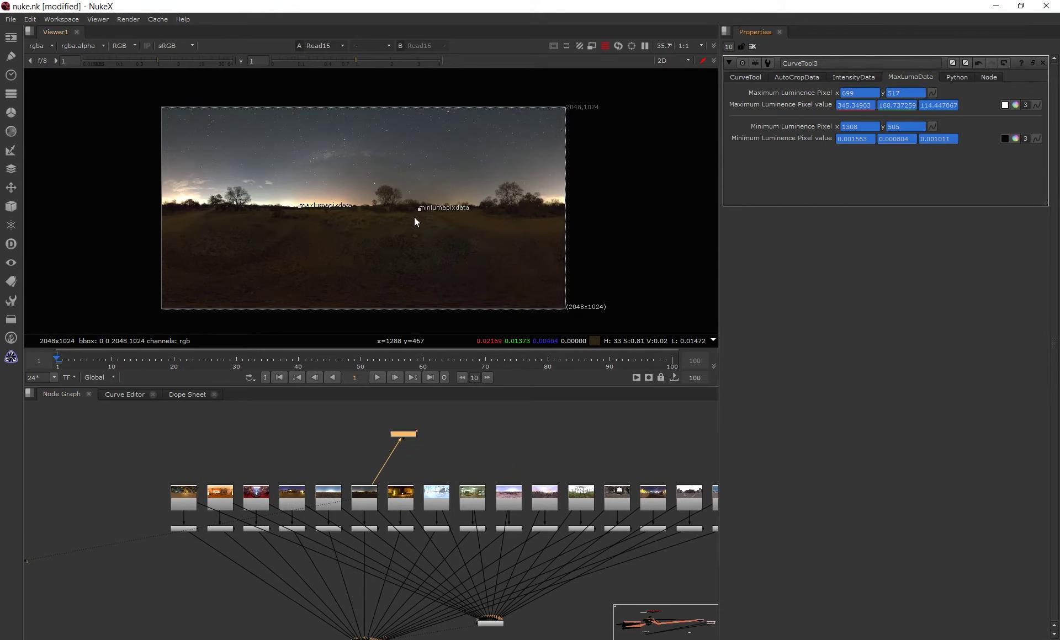
pyautogui.scroll(6, 392, 199)
pyautogui.moveTo(386, 214); pyautogui.dragTo(416, 211, button='middle')
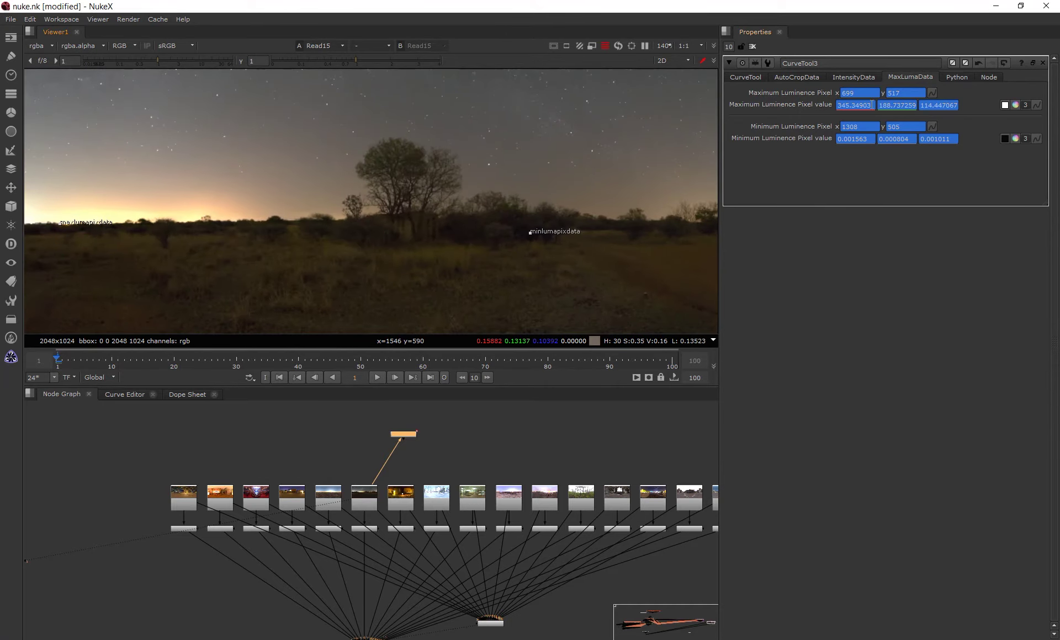
pyautogui.click(892, 105)
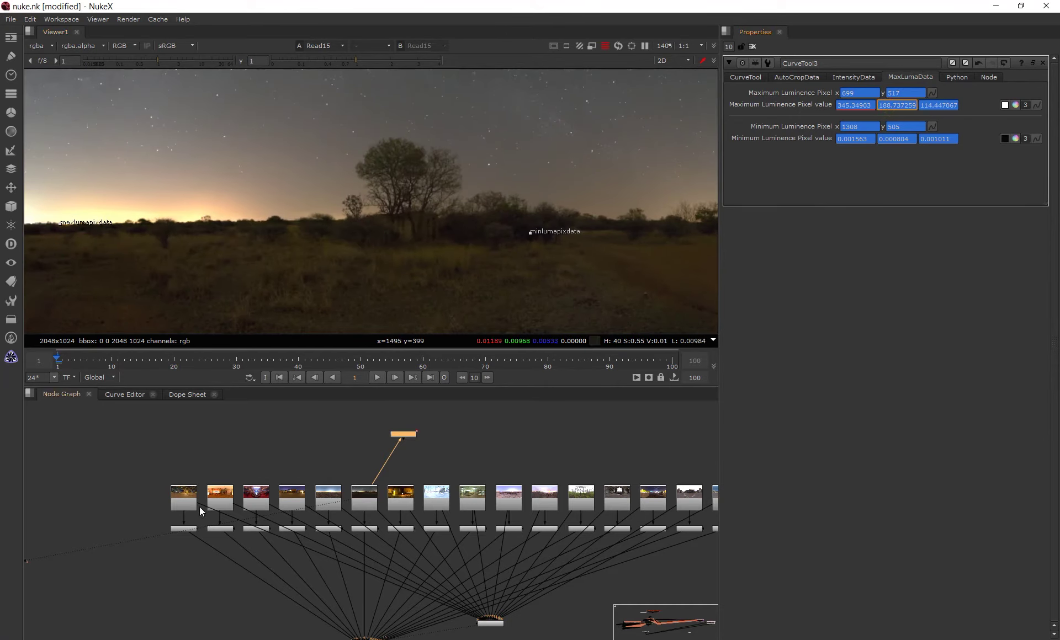
pyautogui.scroll(-3, 473, 214)
pyautogui.moveTo(422, 214); pyautogui.dragTo(461, 207, button='middle')
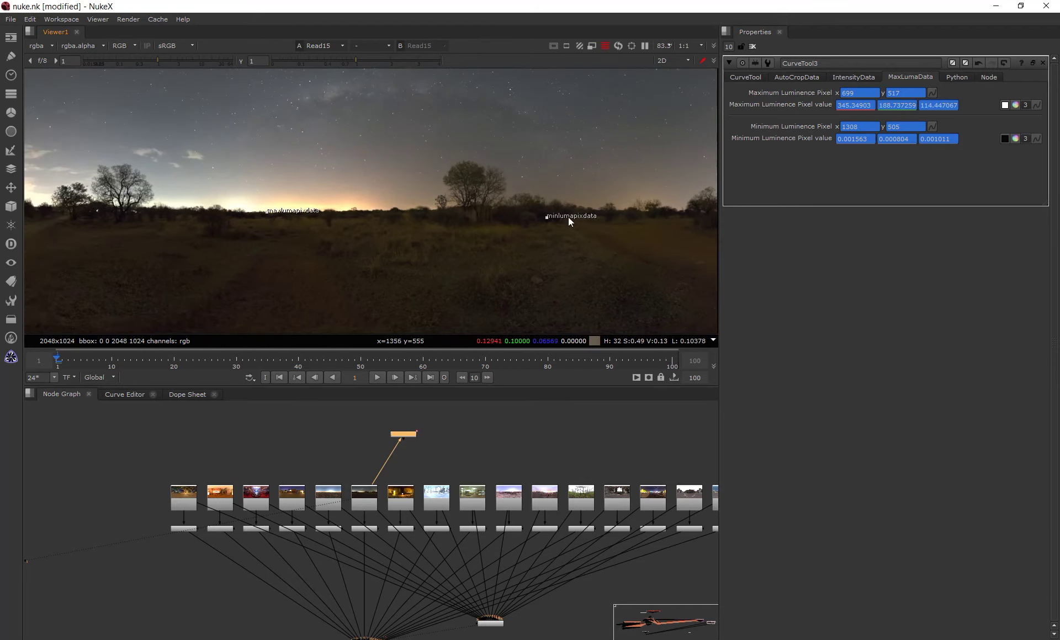
pyautogui.click(875, 104)
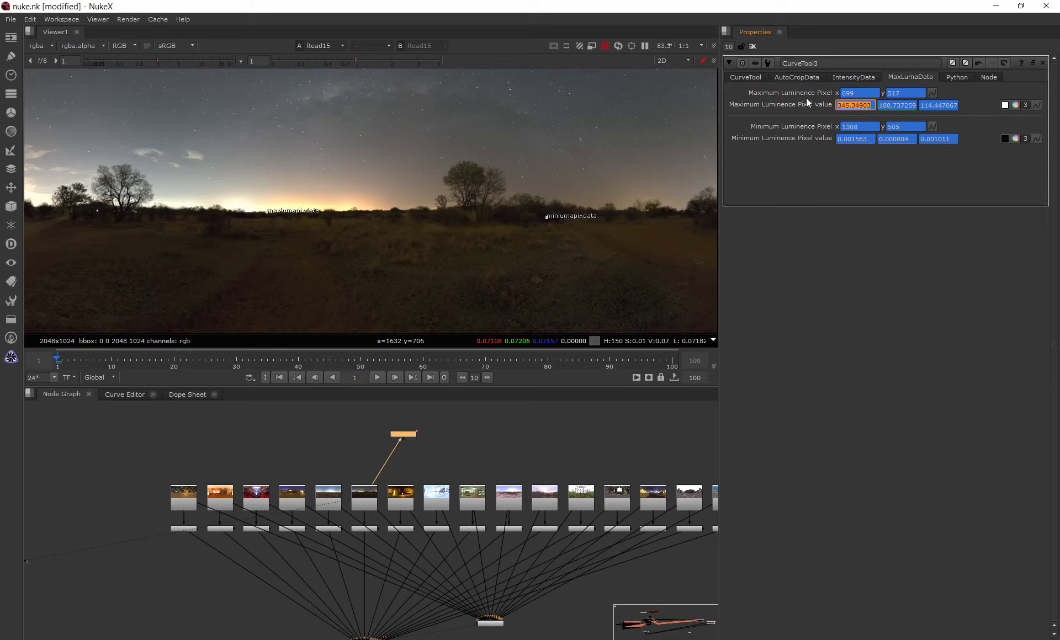
pyautogui.moveTo(435, 442); pyautogui.dragTo(445, 439, button='middle')
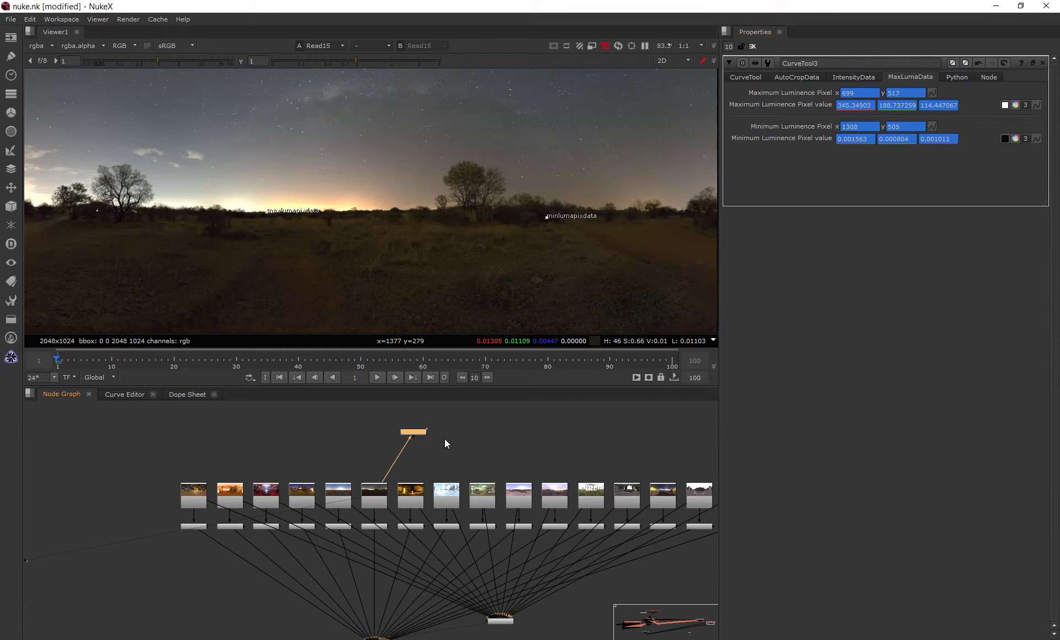
pyautogui.scroll(-1, 545, 231)
pyautogui.moveTo(468, 207); pyautogui.dragTo(470, 185, button='middle')
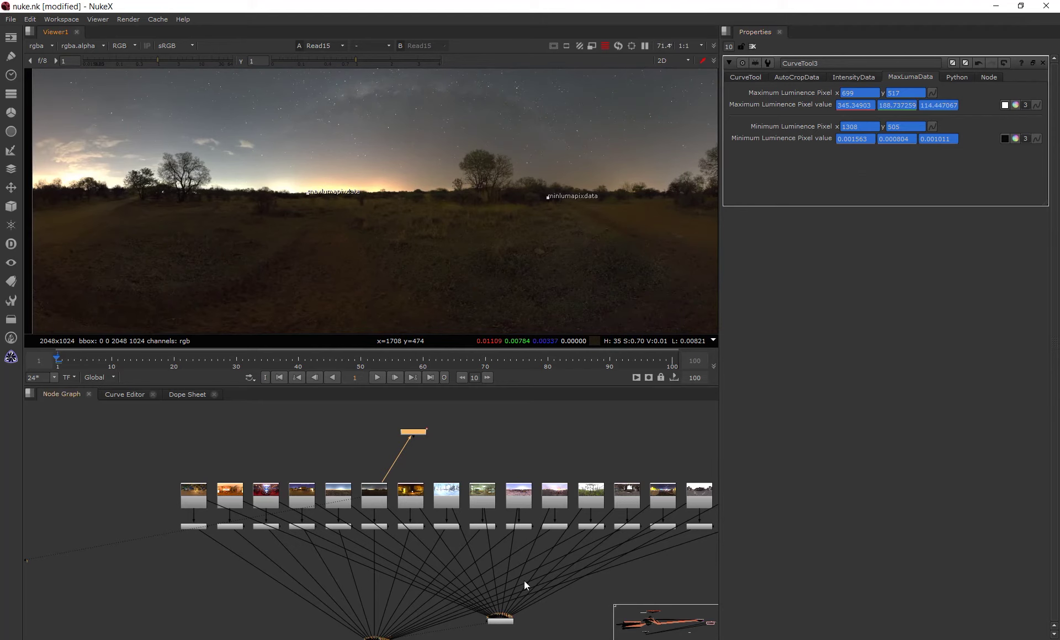
# Switch to Calculator and divide the maximum luminance red value, 345.34903, by 2 eighteen times in a row.
pyautogui.hotkey('alt', 'Tab')
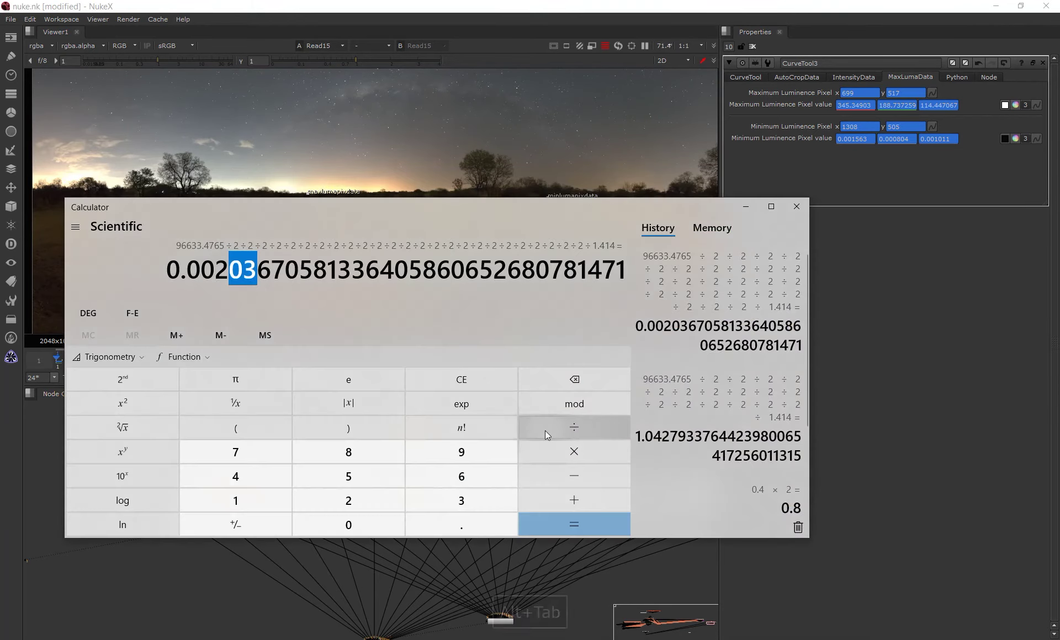
pyautogui.press('Escape')
pyautogui.moveTo(562, 208); pyautogui.dragTo(523, 209)
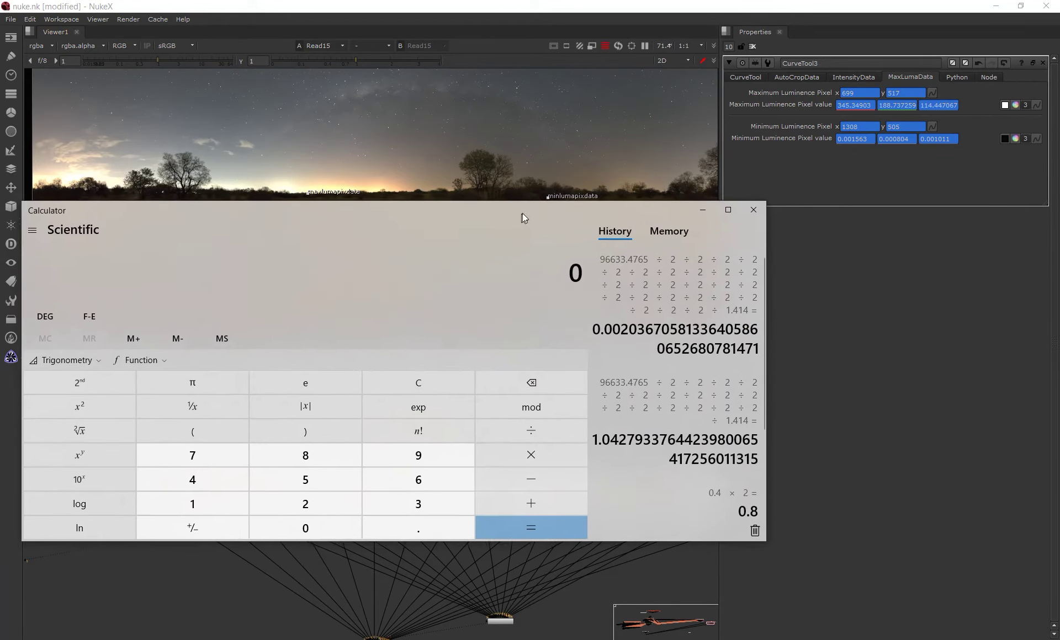
pyautogui.write('345')
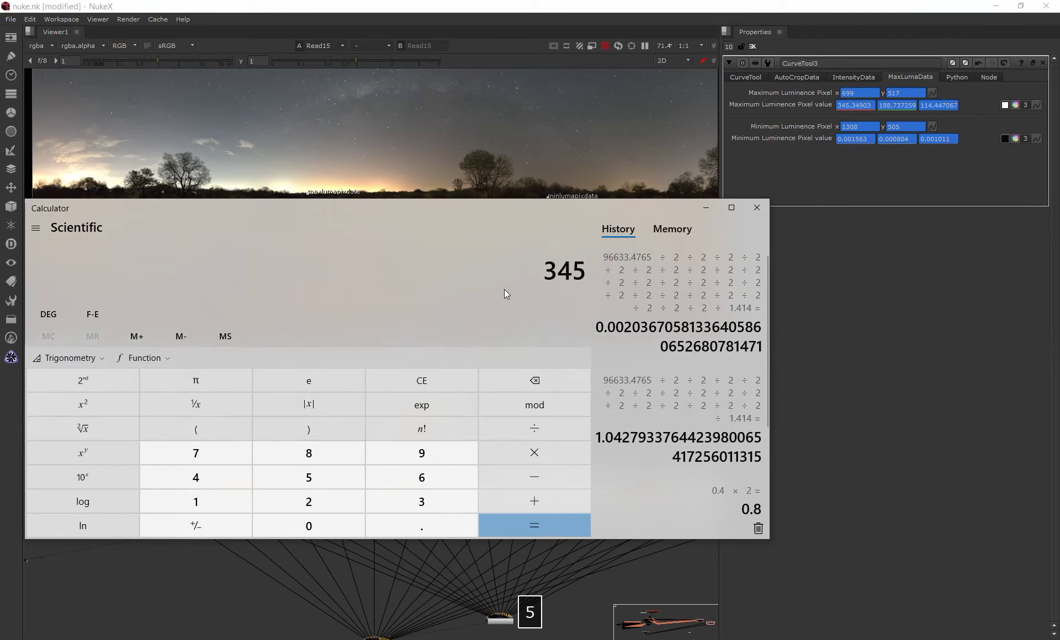
pyautogui.write('.34')
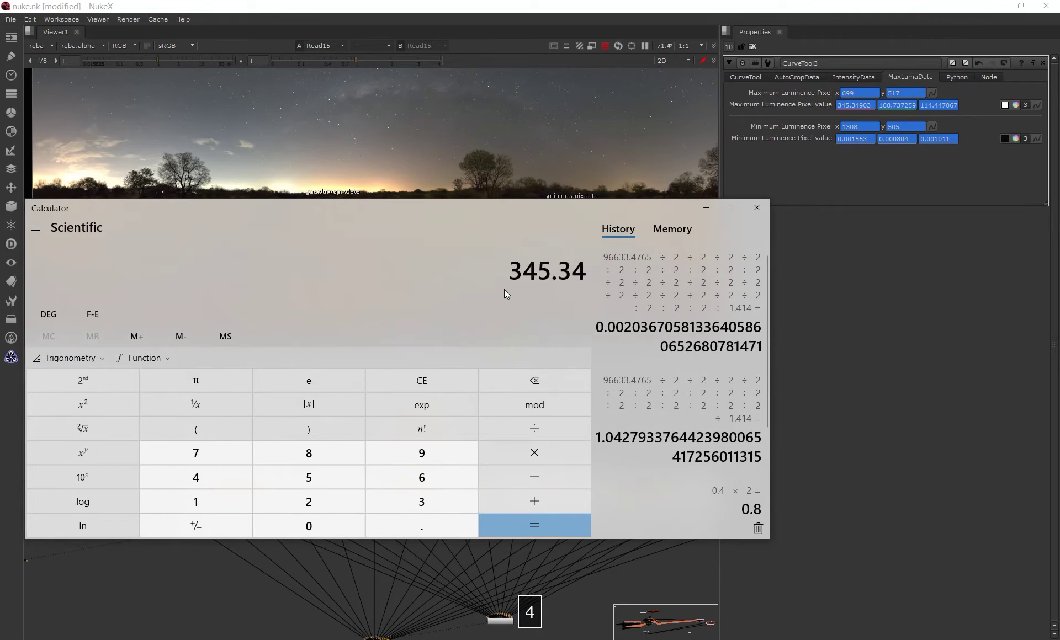
pyautogui.write('903/2/')
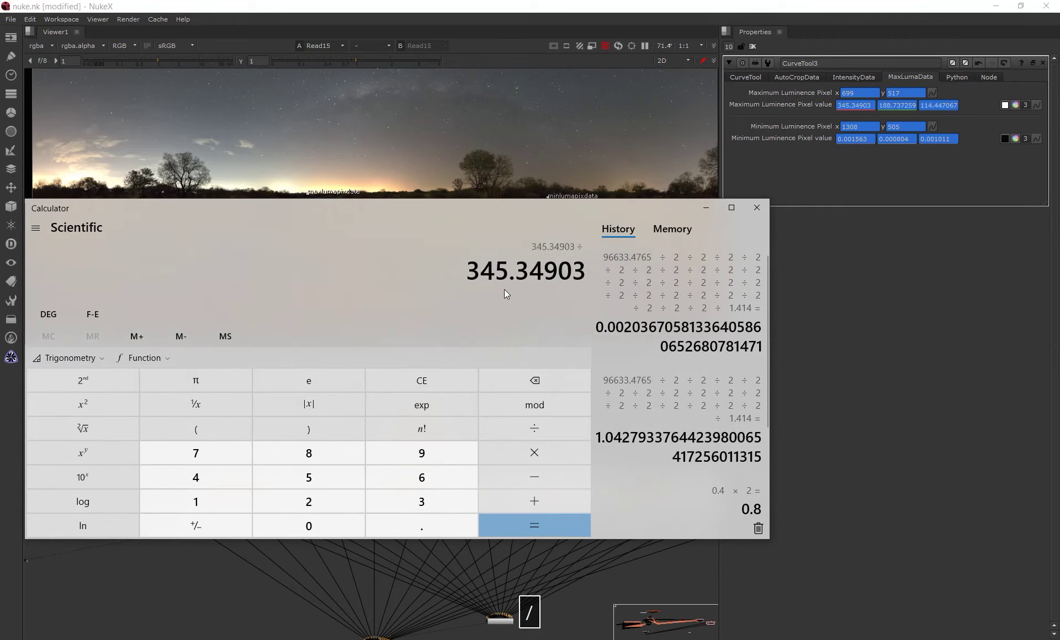
pyautogui.write('2/2/2/2/2')
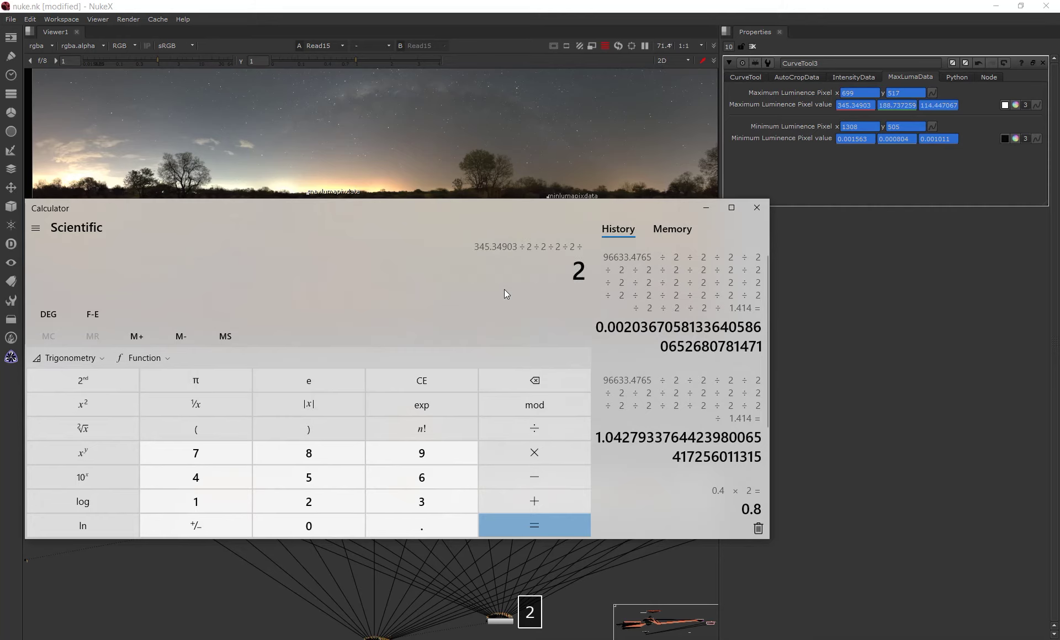
pyautogui.write('/2/2/2/2/')
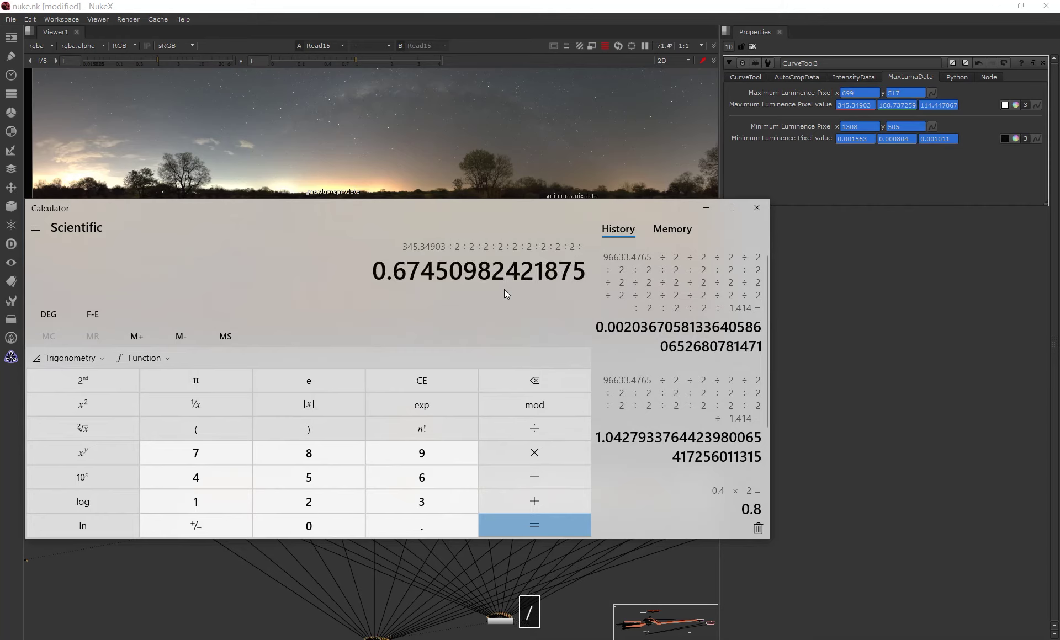
pyautogui.write('2/2/2/2/')
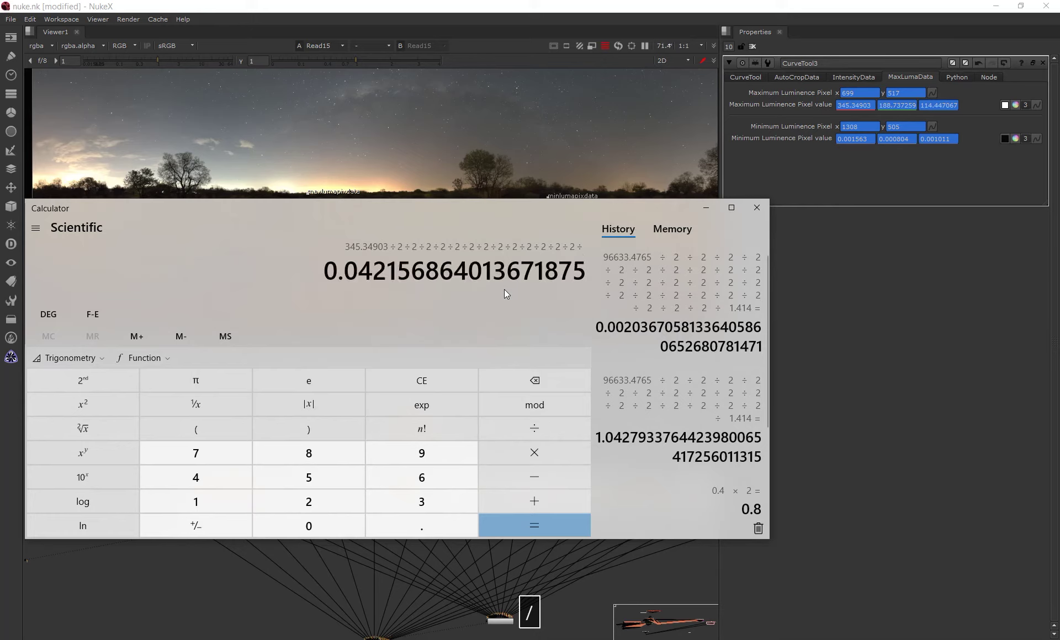
pyautogui.write('2/2/2')
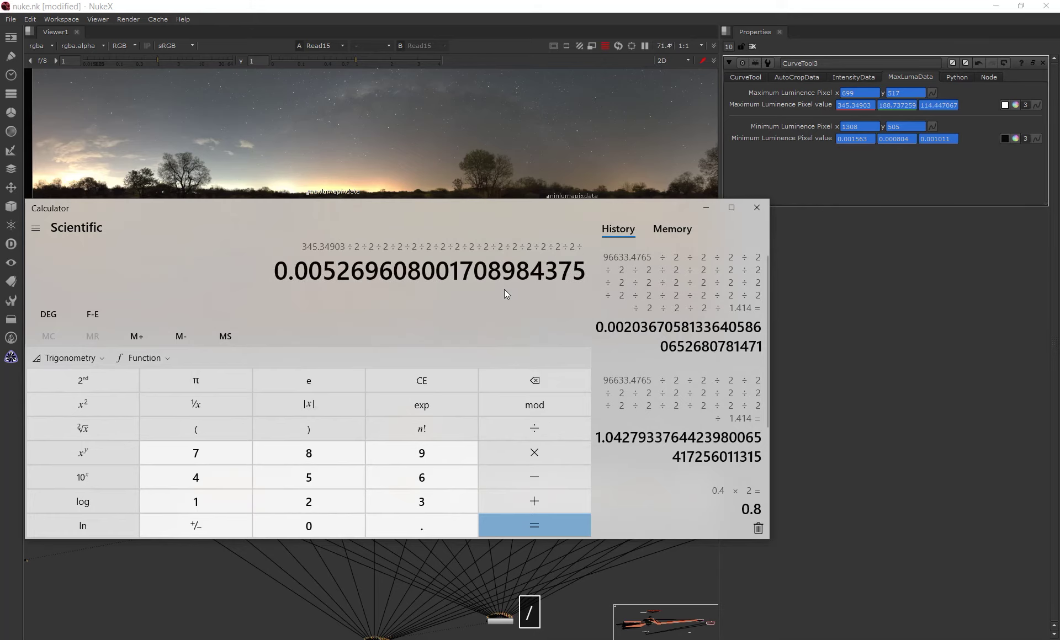
pyautogui.write('/2/')
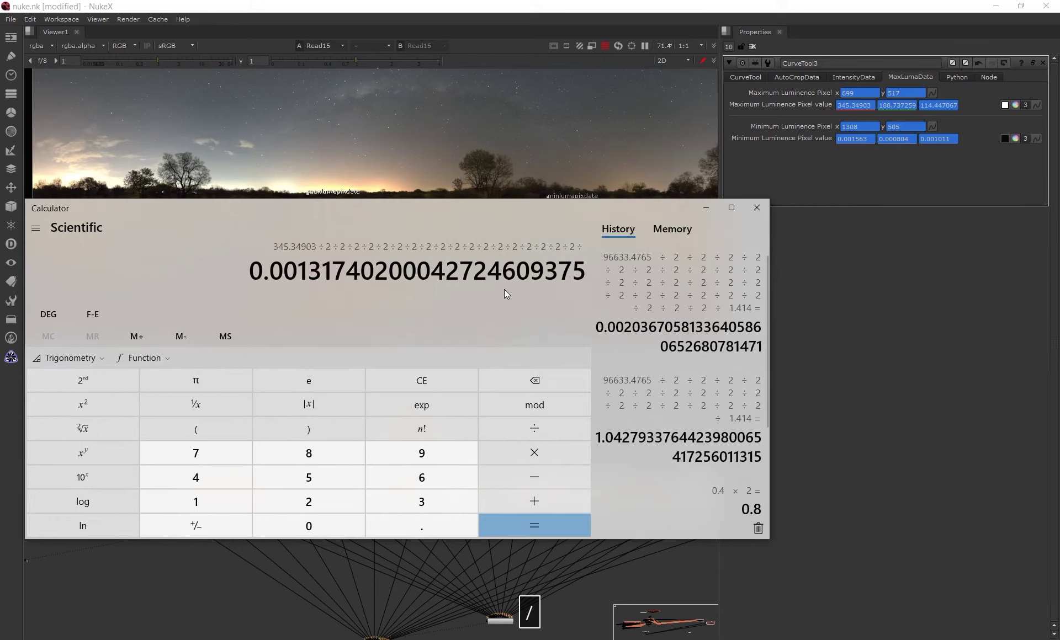
# Compare the calculator result with the minimum luminance red value in CurveTool3, then return to NukeX.
pyautogui.moveTo(446, 208); pyautogui.dragTo(477, 195)
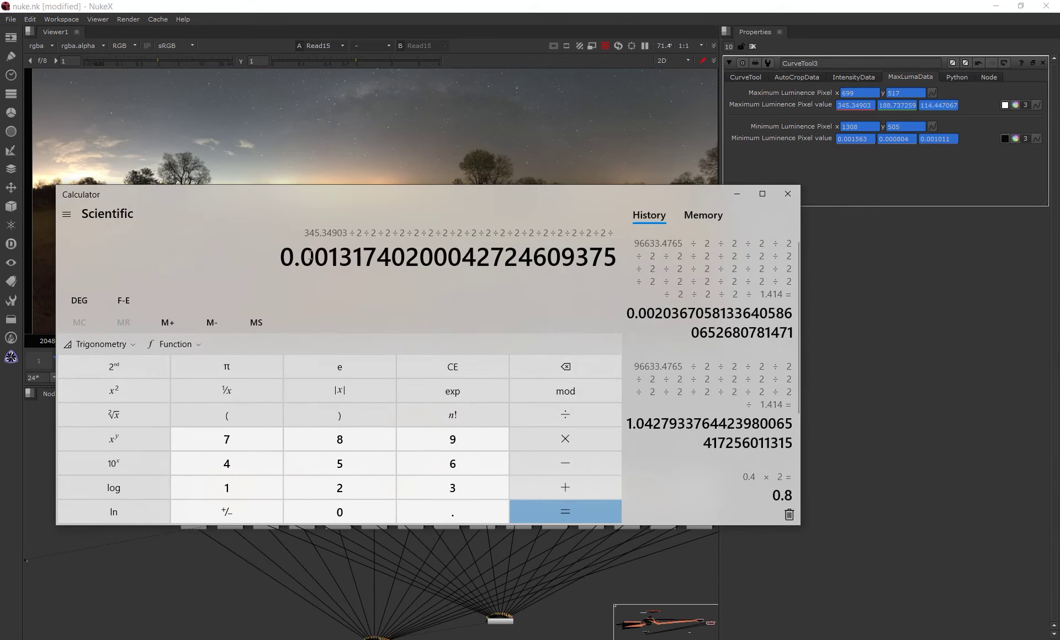
pyautogui.moveTo(852, 138); pyautogui.dragTo(869, 139)
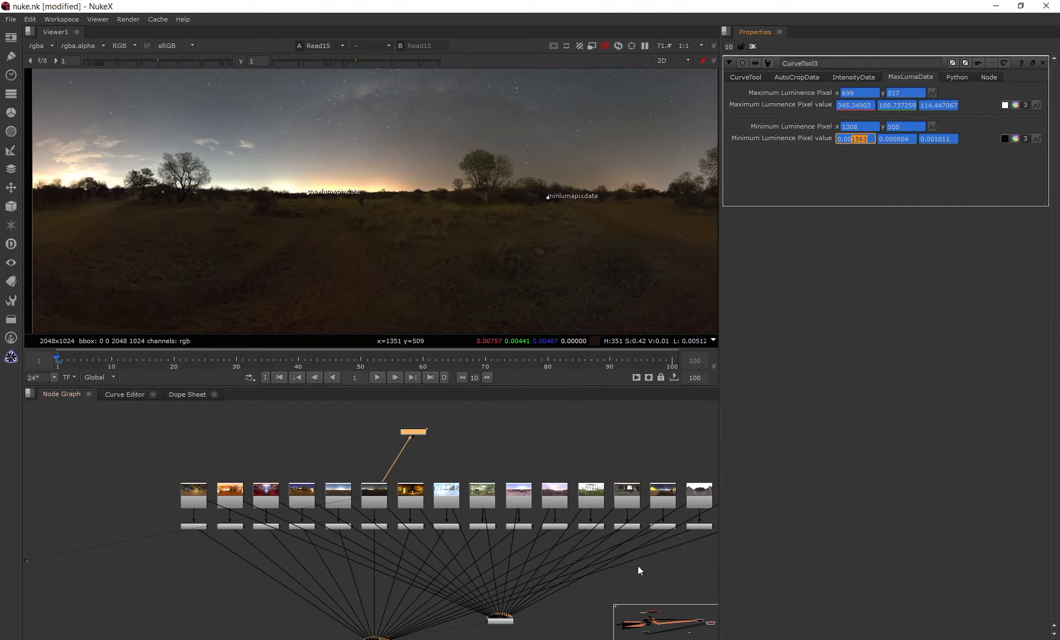
pyautogui.hotkey('alt', 'Tab')
pyautogui.moveTo(521, 198); pyautogui.dragTo(566, 214)
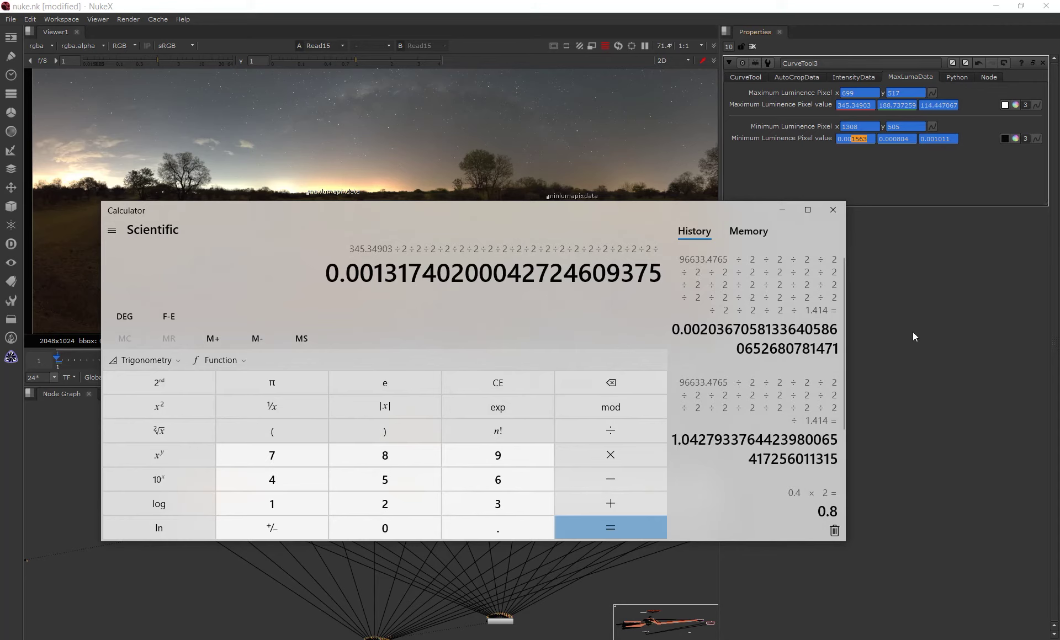
pyautogui.click(892, 300)
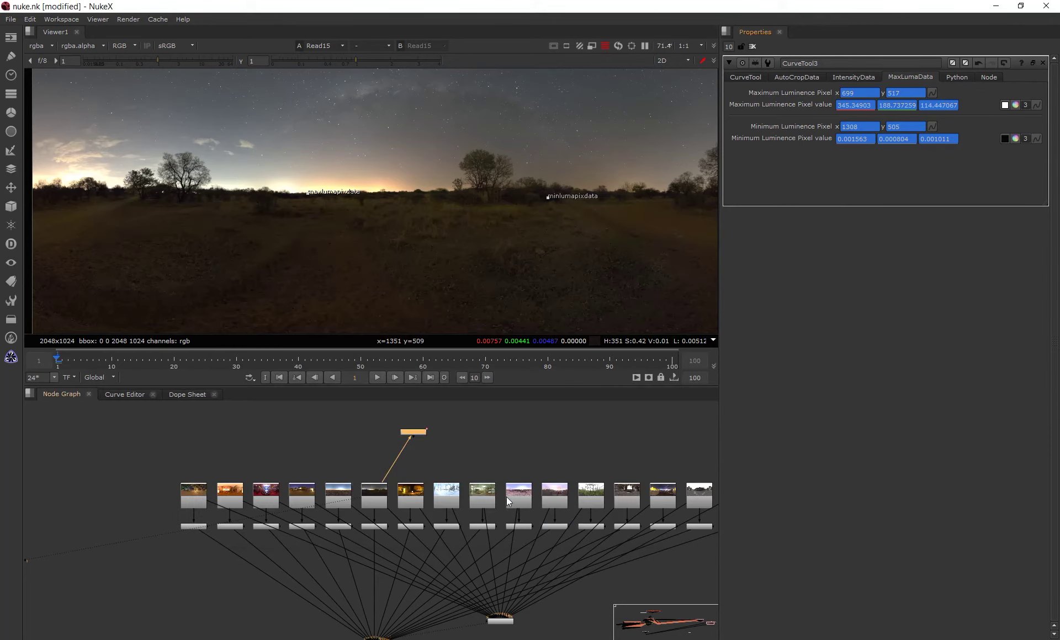
# Check the maximum luminance red value again and inspect the horizon and the luminance pixel markers in the night HDRI.
pyautogui.click(871, 105)
pyautogui.moveTo(872, 105); pyautogui.dragTo(793, 110)
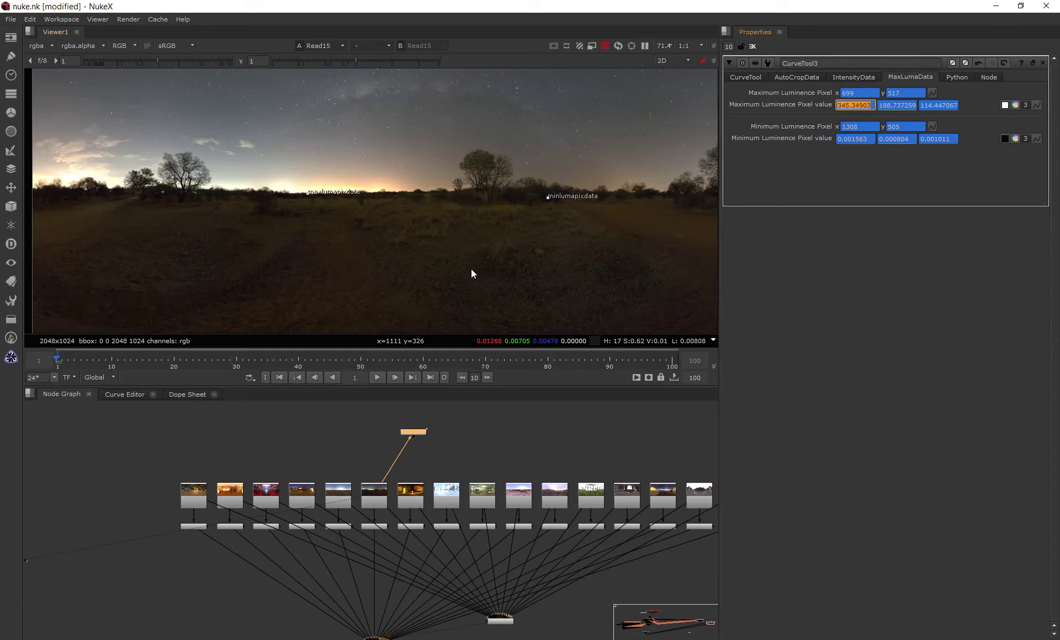
pyautogui.scroll(-4, 465, 240)
pyautogui.moveTo(417, 219); pyautogui.dragTo(403, 218, button='middle')
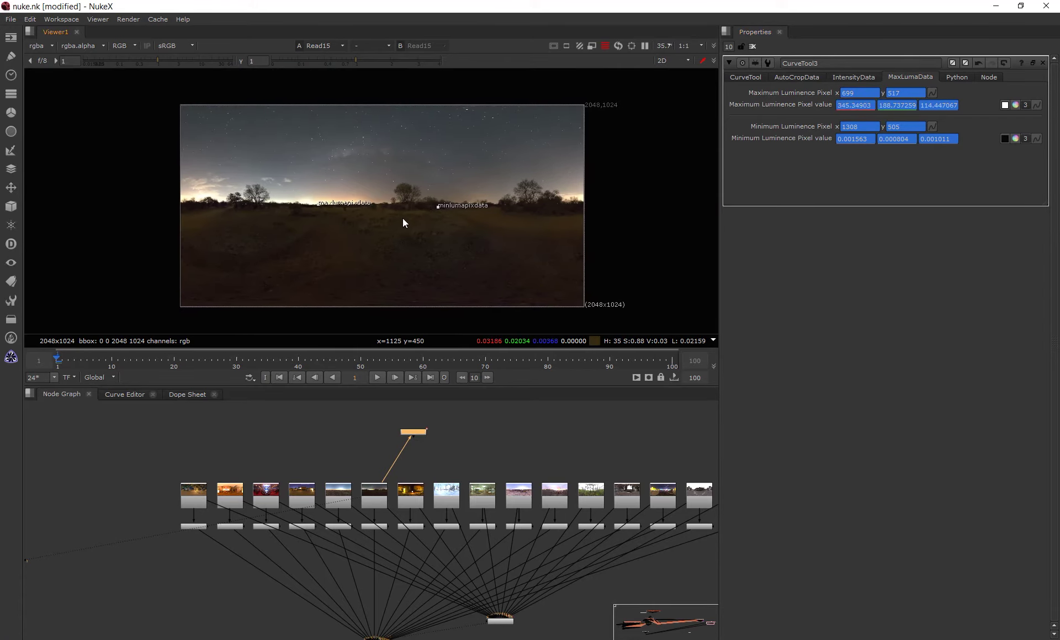
pyautogui.scroll(3, 400, 221)
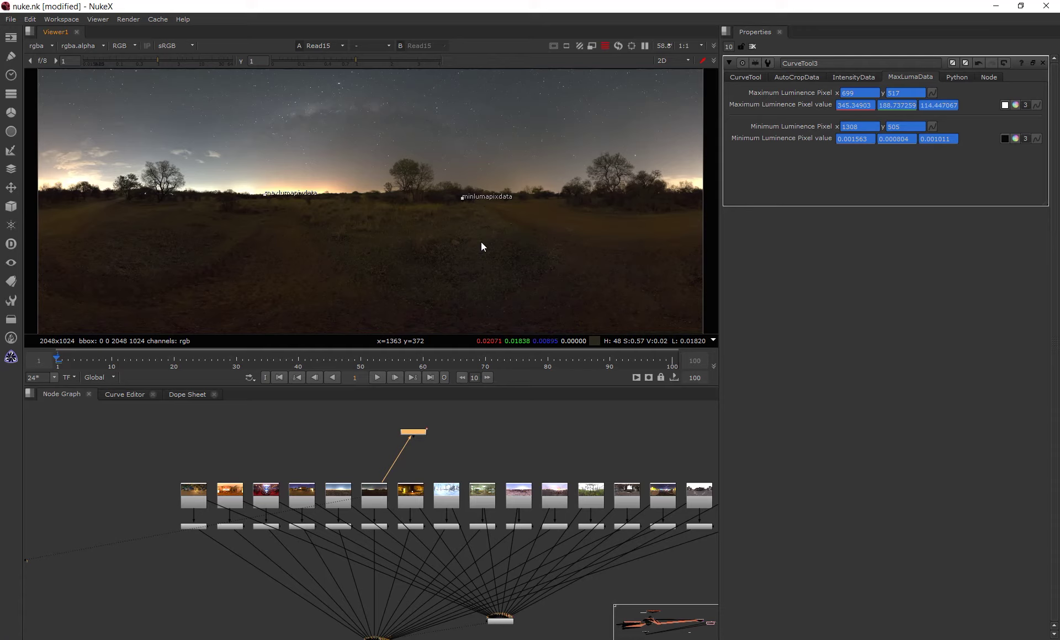
pyautogui.scroll(5, 464, 180)
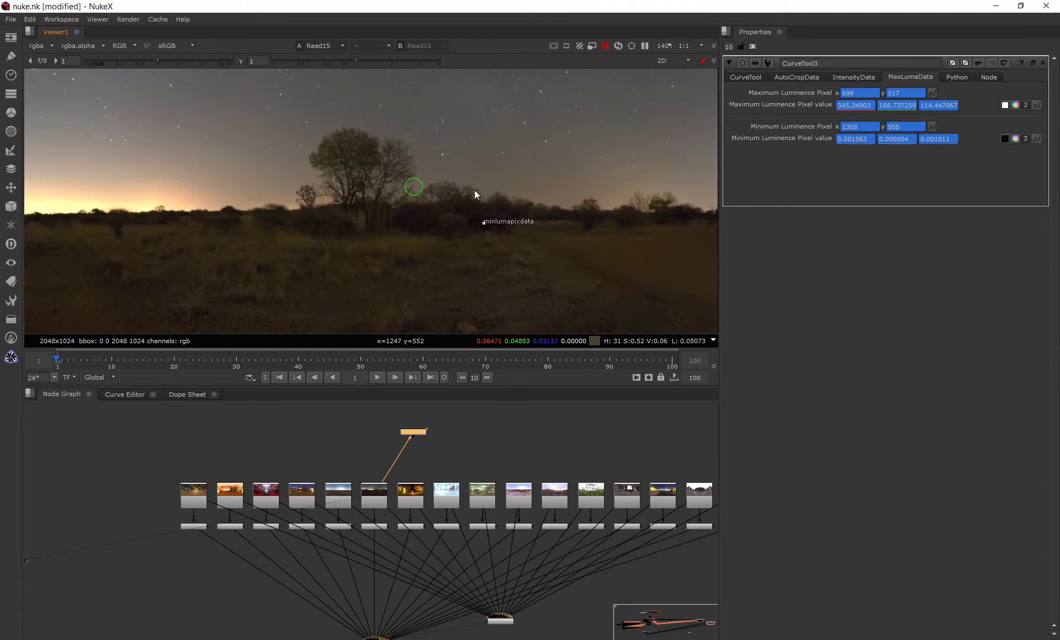
pyautogui.scroll(-8, 388, 210)
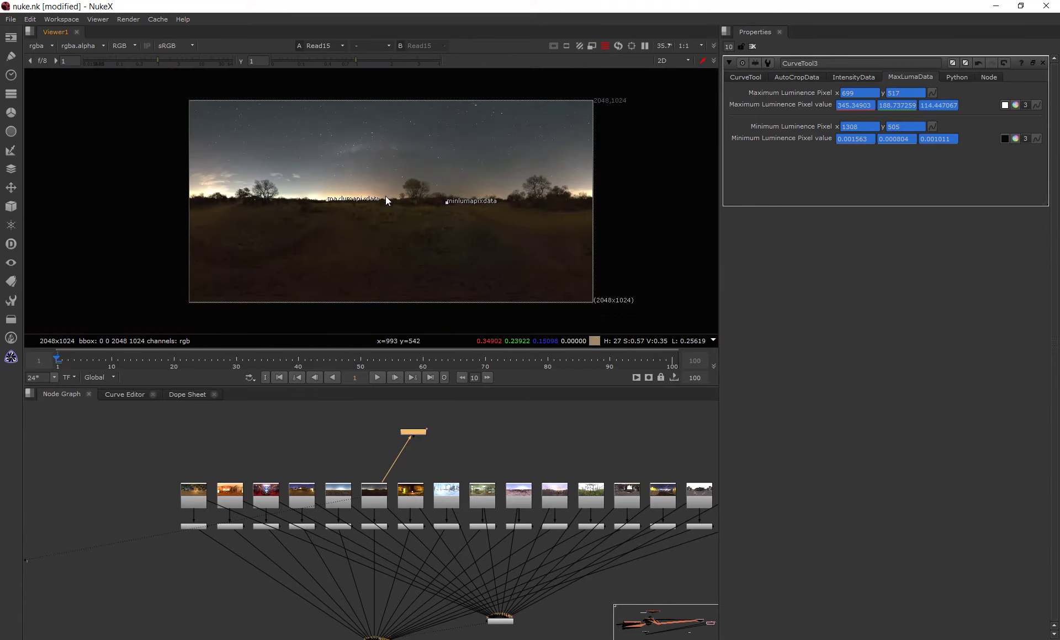
pyautogui.moveTo(460, 182); pyautogui.dragTo(456, 190, button='middle')
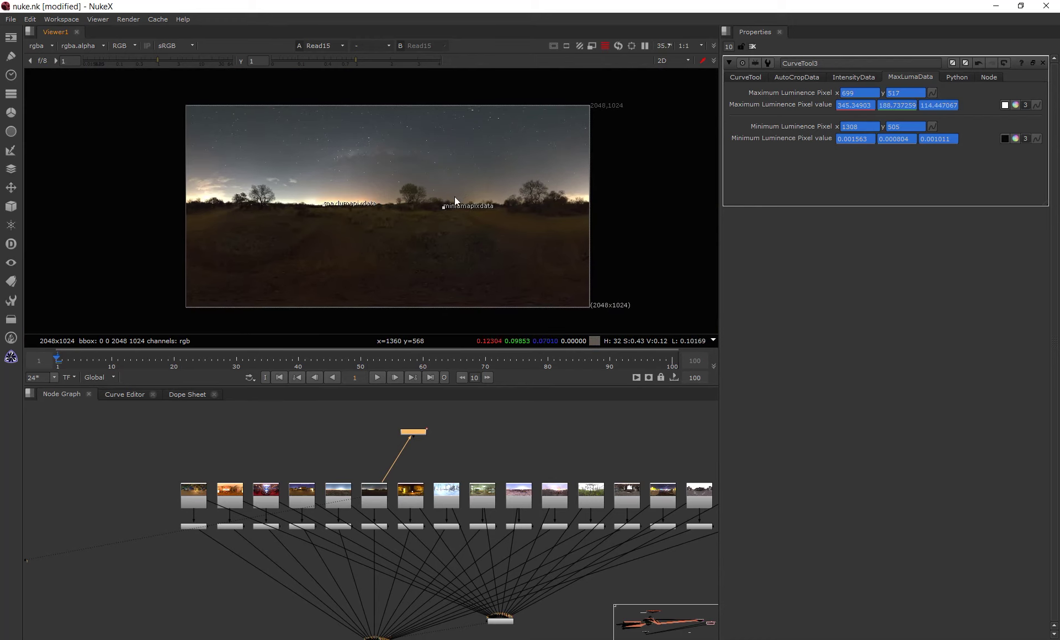
pyautogui.scroll(1, 455, 196)
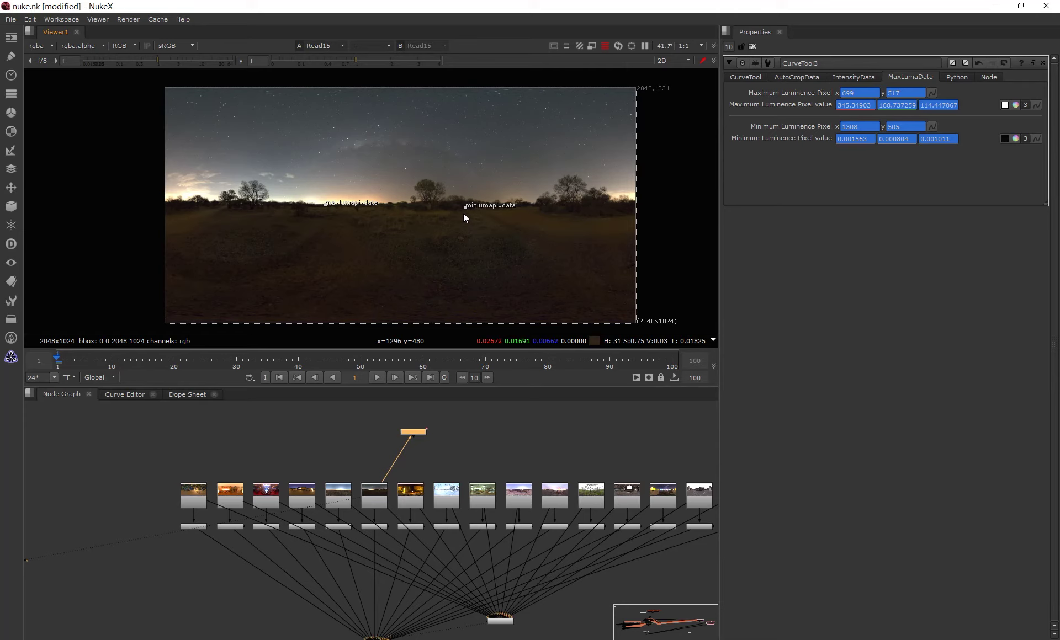
pyautogui.moveTo(464, 214); pyautogui.dragTo(450, 218, button='middle')
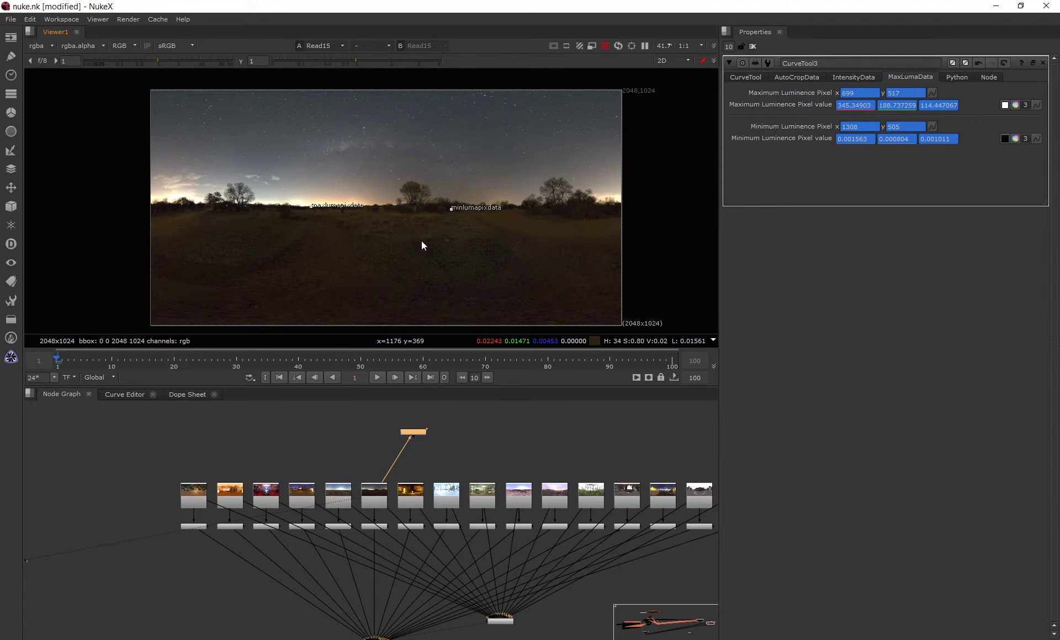
pyautogui.moveTo(422, 241); pyautogui.dragTo(415, 236, button='middle')
# Show the labelled contact sheet in a maximised viewer and compare the stops of all the HDRIs.
pyautogui.scroll(-3, 482, 534)
pyautogui.moveTo(482, 534); pyautogui.dragTo(464, 470, button='middle')
pyautogui.moveTo(366, 564); pyautogui.dragTo(423, 529)
pyautogui.press('1')
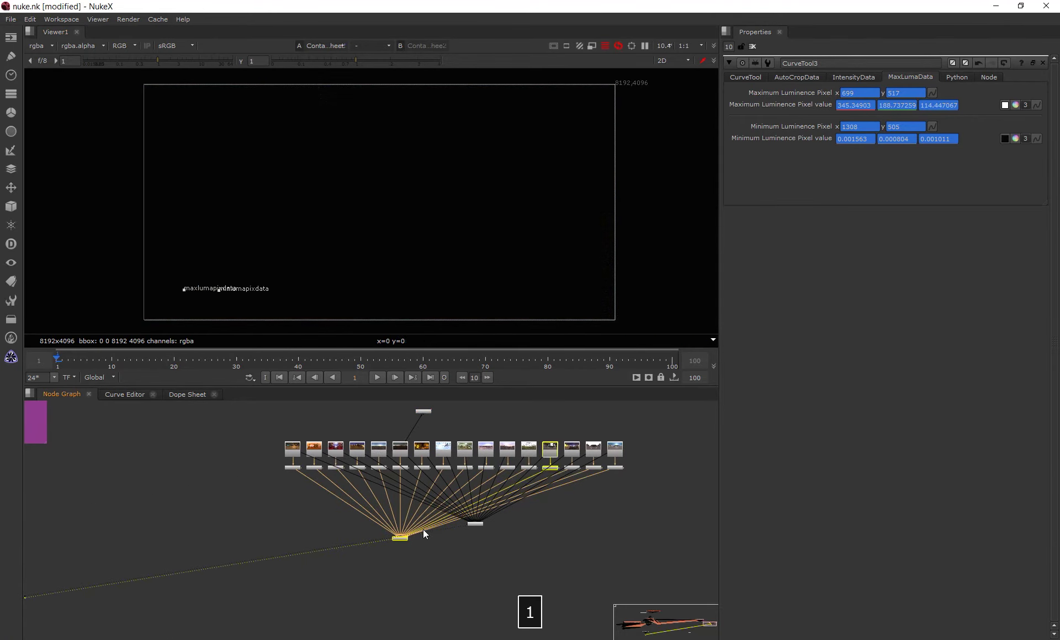
pyautogui.press('space')
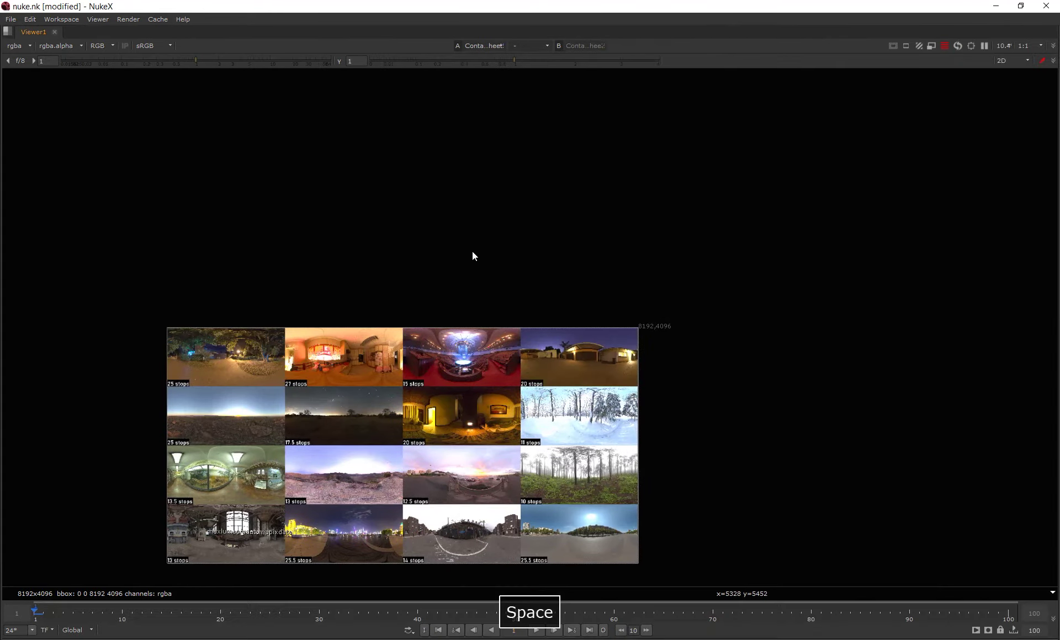
pyautogui.moveTo(449, 296); pyautogui.dragTo(530, 216, button='middle')
pyautogui.scroll(2, 495, 320)
pyautogui.moveTo(495, 321); pyautogui.dragTo(524, 268, button='middle')
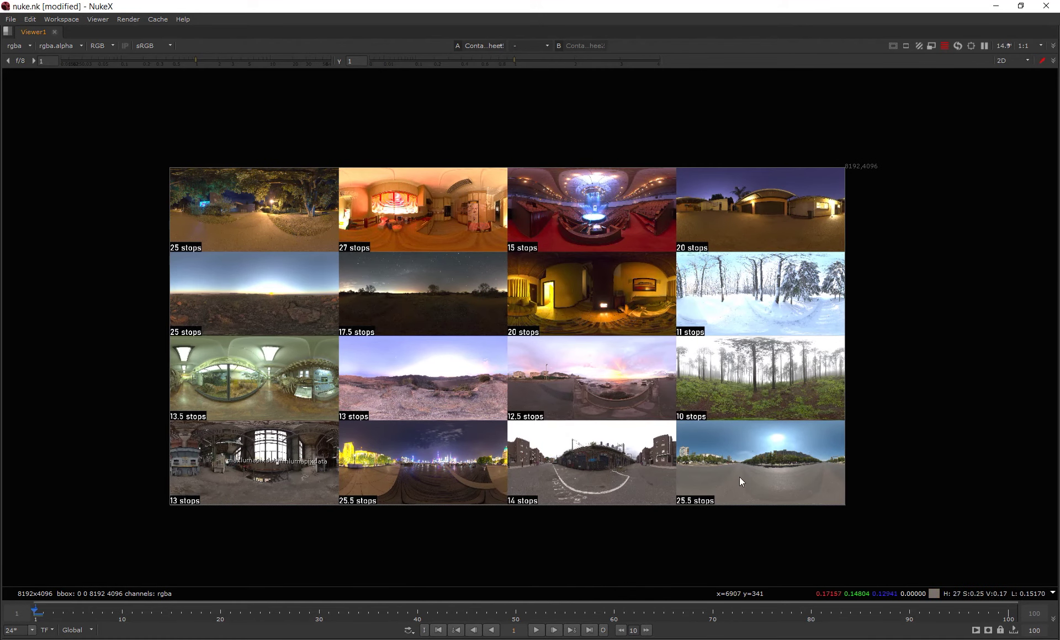
# Compare the stops labels across the HDRI contact sheet and inspect the street lamp in the night park HDRI.
pyautogui.moveTo(706, 461); pyautogui.dragTo(689, 455, button='middle')
pyautogui.scroll(1, 658, 400)
pyautogui.moveTo(658, 401); pyautogui.dragTo(685, 401, button='middle')
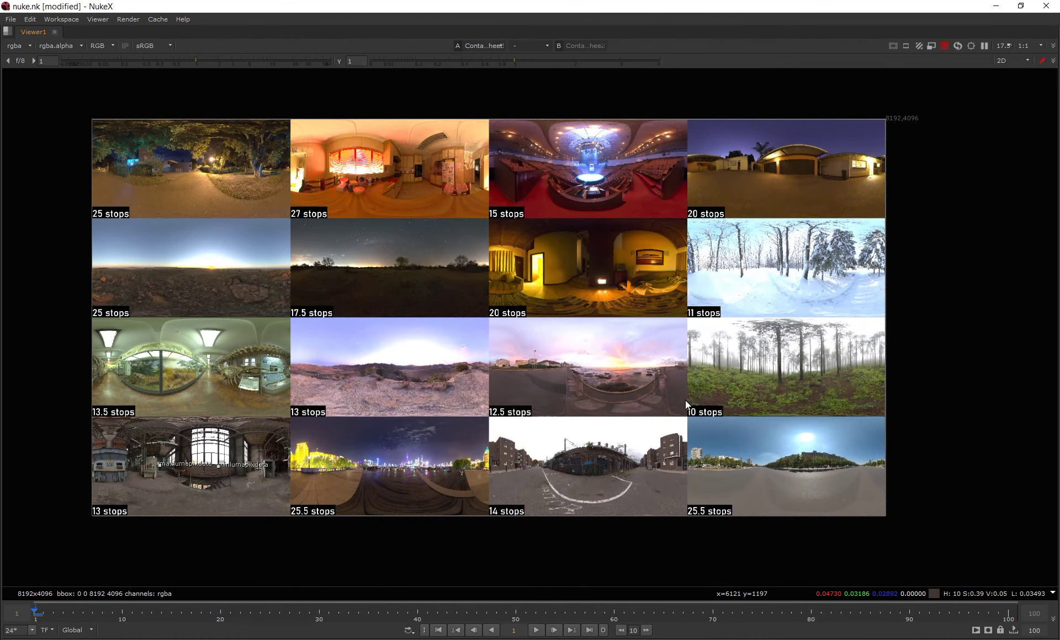
pyautogui.moveTo(631, 365); pyautogui.dragTo(650, 360, button='middle')
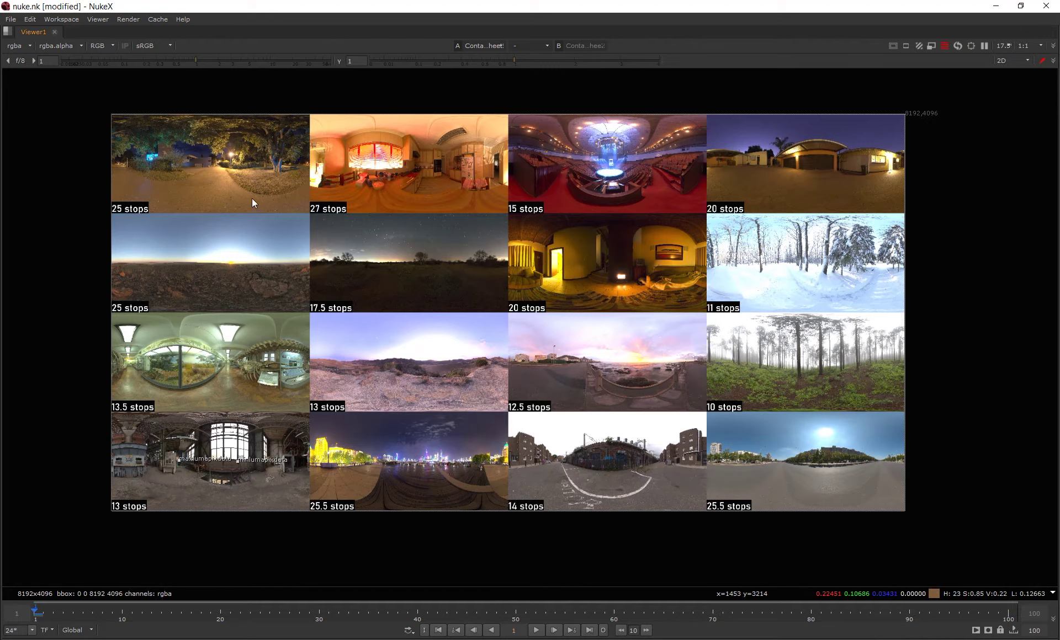
pyautogui.scroll(5, 230, 159)
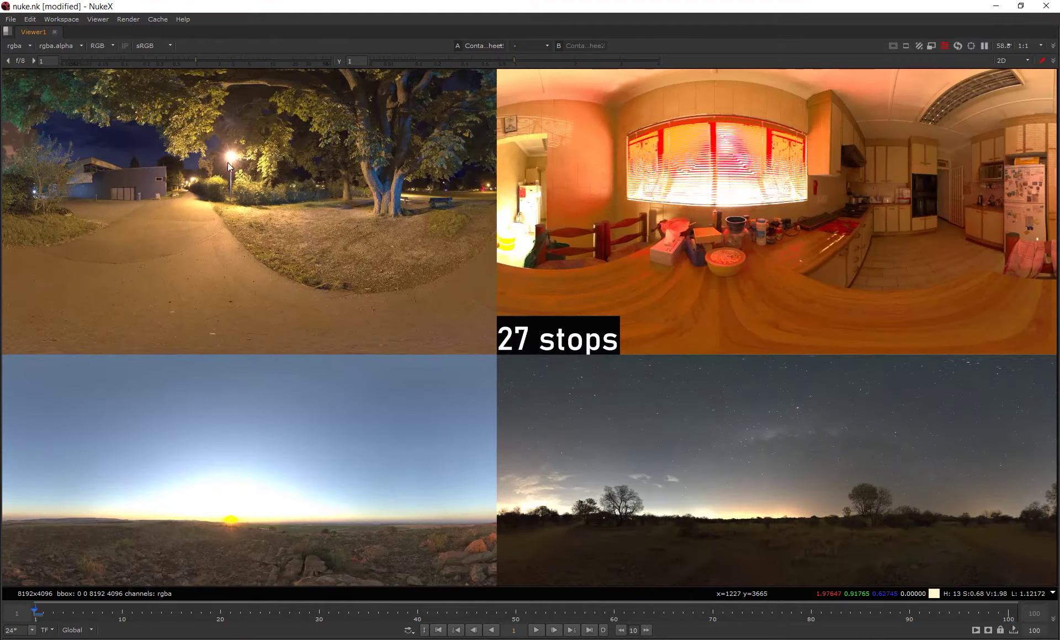
pyautogui.scroll(6, 234, 160)
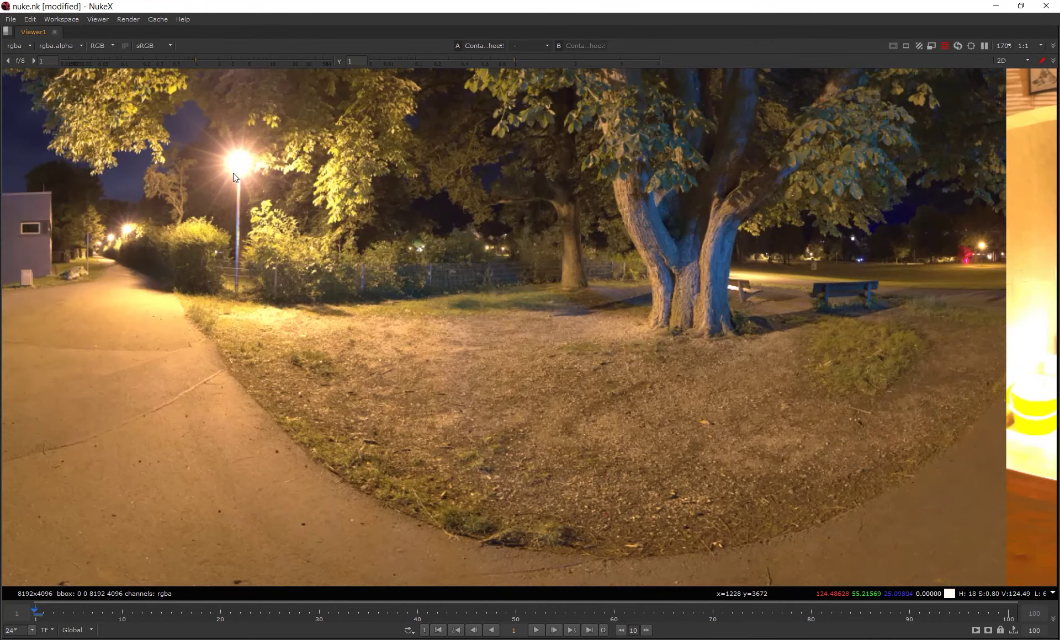
pyautogui.scroll(-4, 249, 185)
pyautogui.scroll(-6, 248, 186)
pyautogui.moveTo(242, 188); pyautogui.dragTo(261, 189, button='middle')
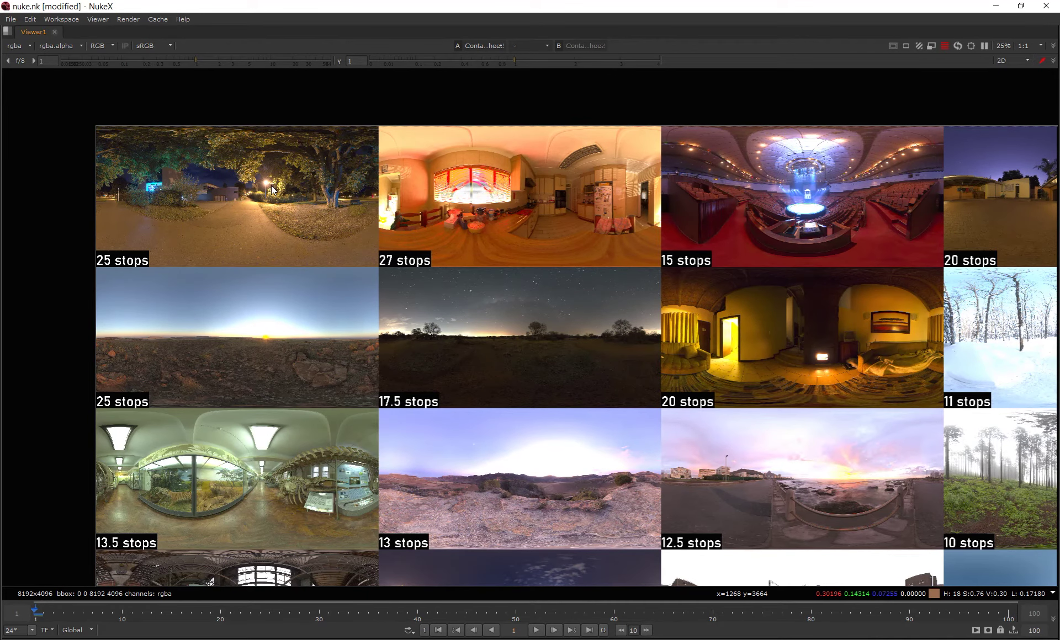
pyautogui.scroll(2, 262, 185)
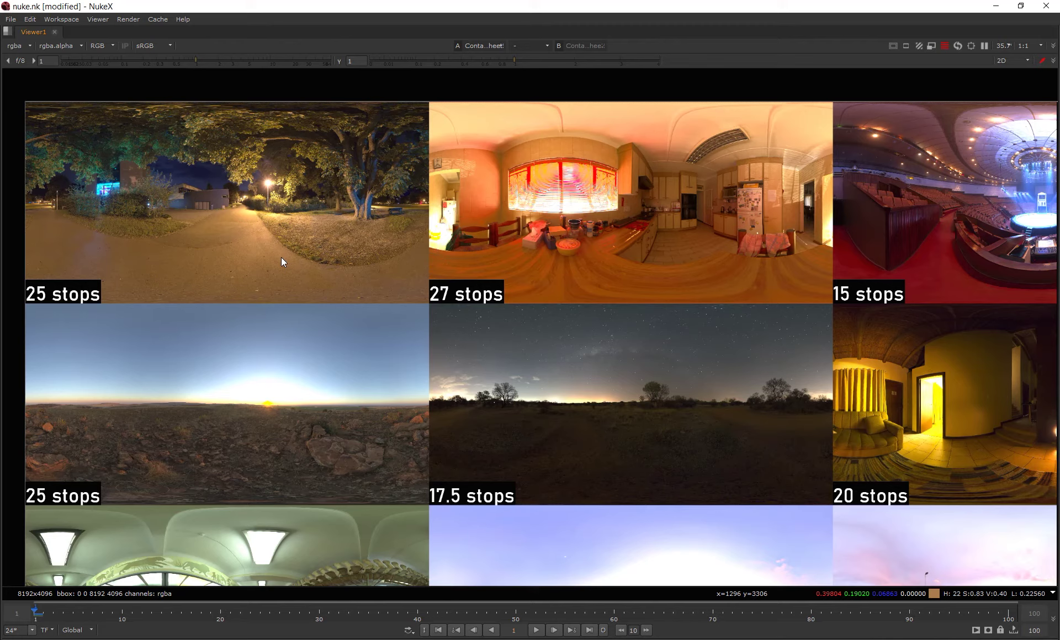
# Return to the full layout and show the contact sheet of bust renders from the purple backdrop in the viewer.
pyautogui.press('space')
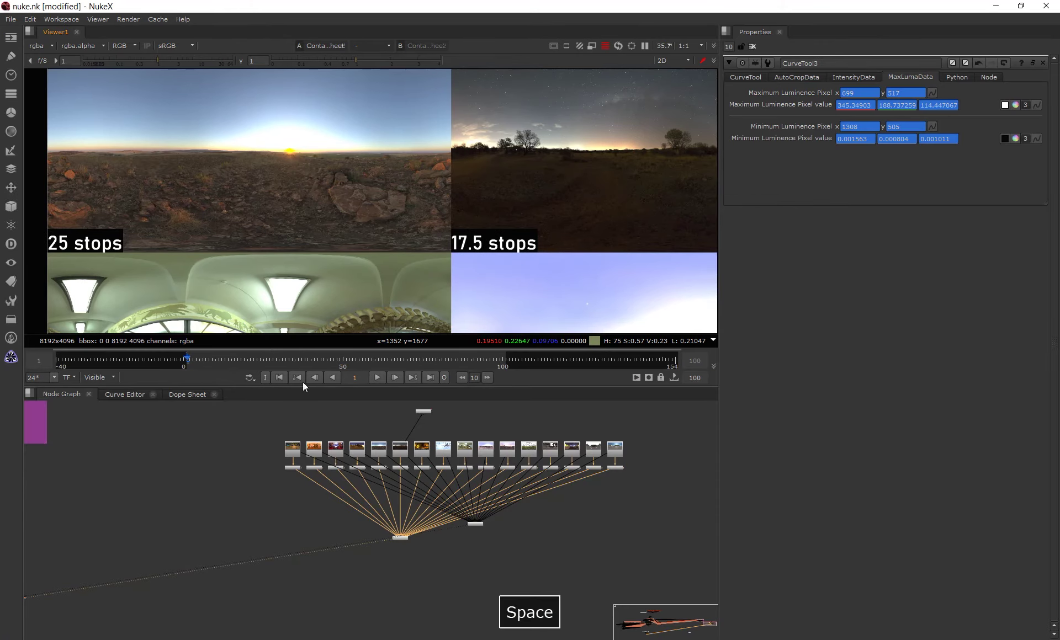
pyautogui.moveTo(253, 479); pyautogui.dragTo(426, 524, button='middle')
pyautogui.moveTo(351, 532); pyautogui.dragTo(402, 509)
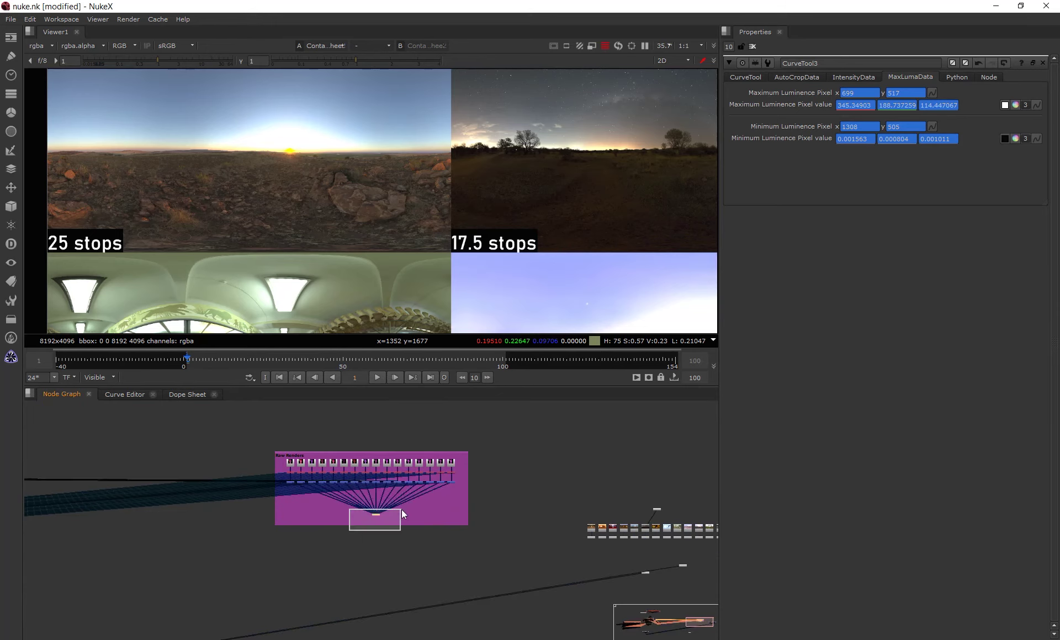
pyautogui.press('1')
pyautogui.doubleClick(313, 174)
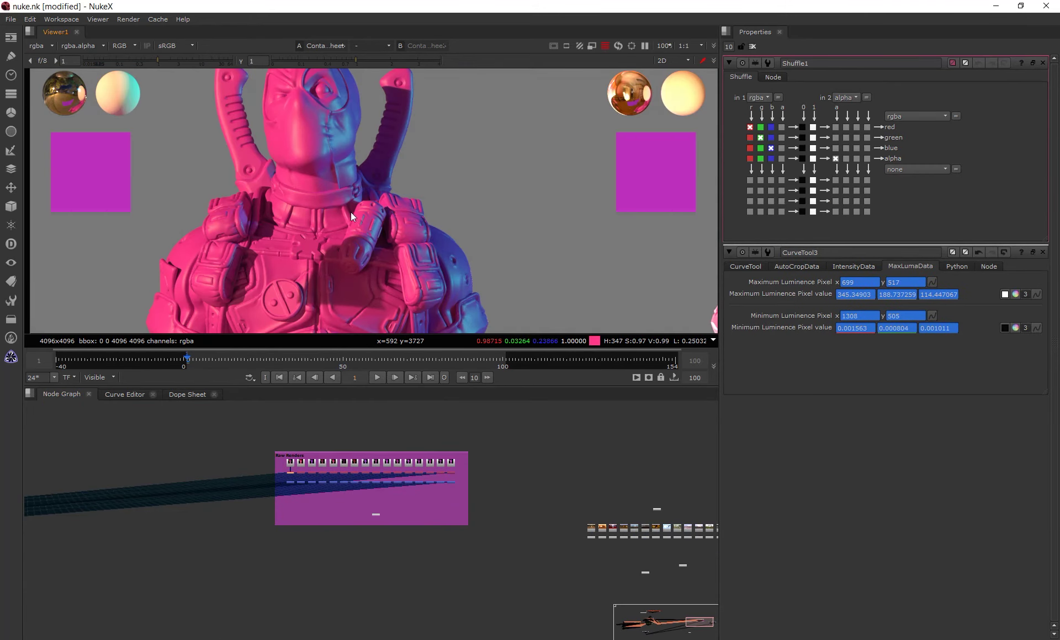
# Inspect the warm and blue lighting on the face and chest of the first bust render.
pyautogui.scroll(-2, 350, 212)
pyautogui.moveTo(344, 209); pyautogui.dragTo(336, 217, button='middle')
pyautogui.scroll(1, 342, 248)
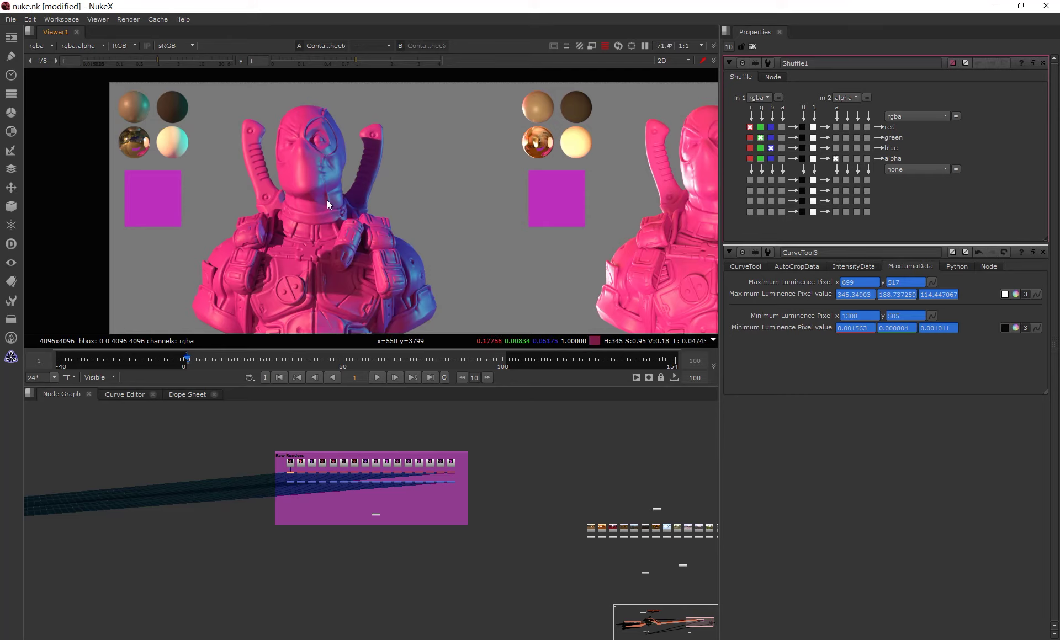
pyautogui.scroll(3, 329, 216)
pyautogui.scroll(-3, 299, 246)
pyautogui.moveTo(299, 246); pyautogui.dragTo(280, 202, button='middle')
pyautogui.scroll(-1, 293, 172)
pyautogui.scroll(-1, 293, 172)
pyautogui.scroll(5, 276, 188)
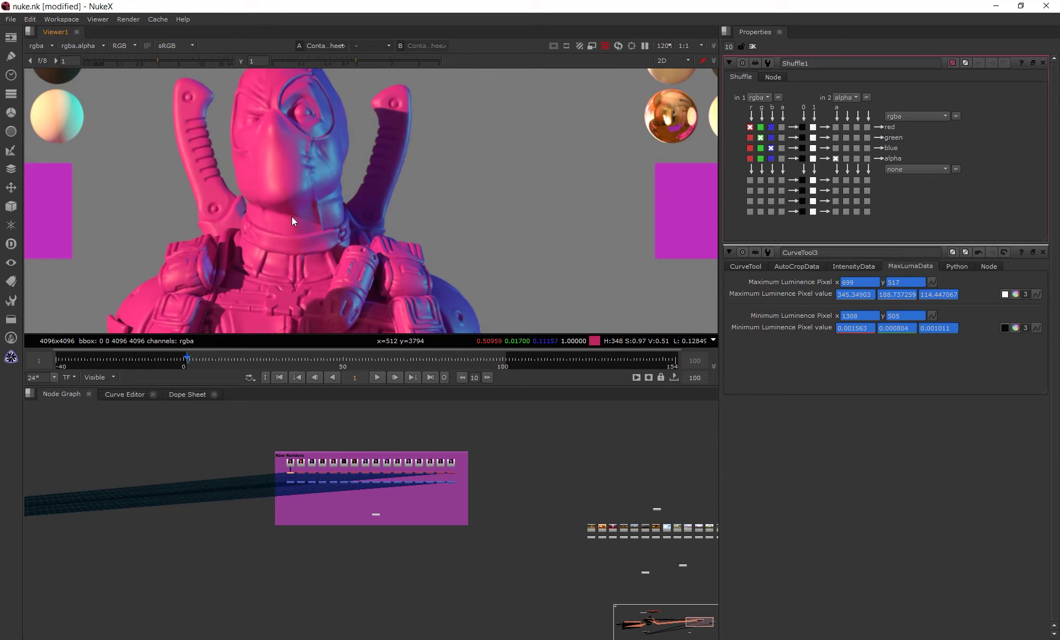
# Examine the shadows on the first bust's shoulder and sword handle.
pyautogui.scroll(-3, 366, 206)
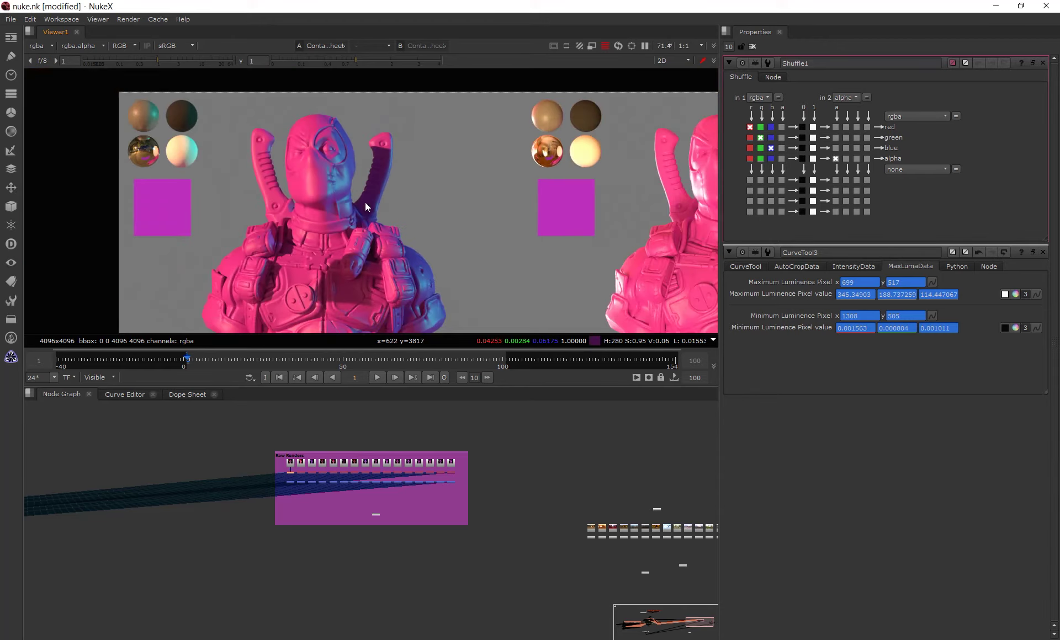
pyautogui.moveTo(392, 216); pyautogui.dragTo(344, 189, button='middle')
pyautogui.scroll(5, 324, 221)
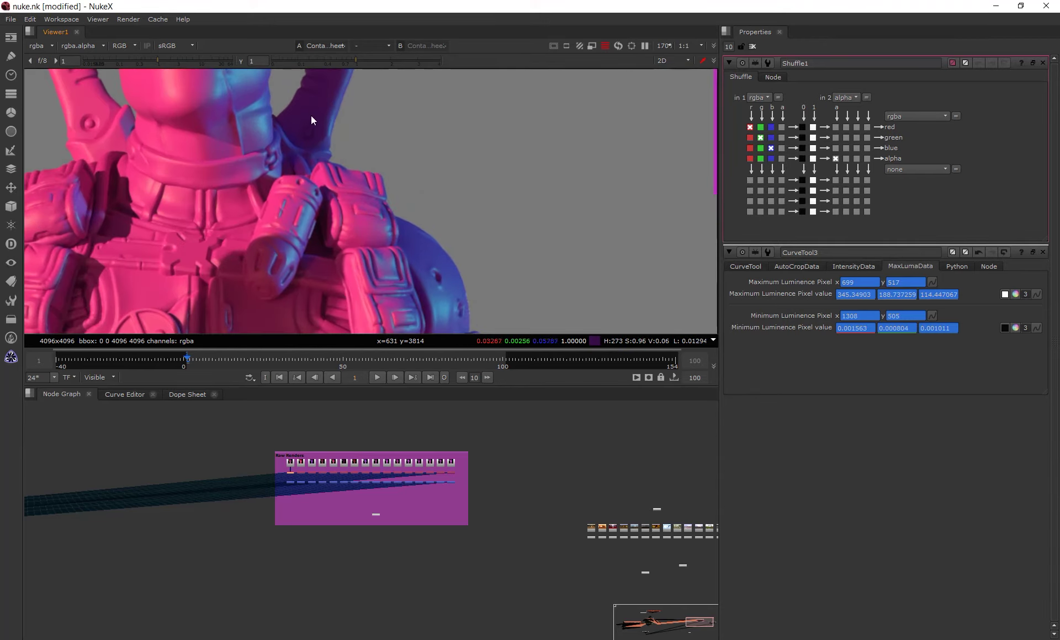
pyautogui.moveTo(312, 119); pyautogui.dragTo(314, 214, button='middle')
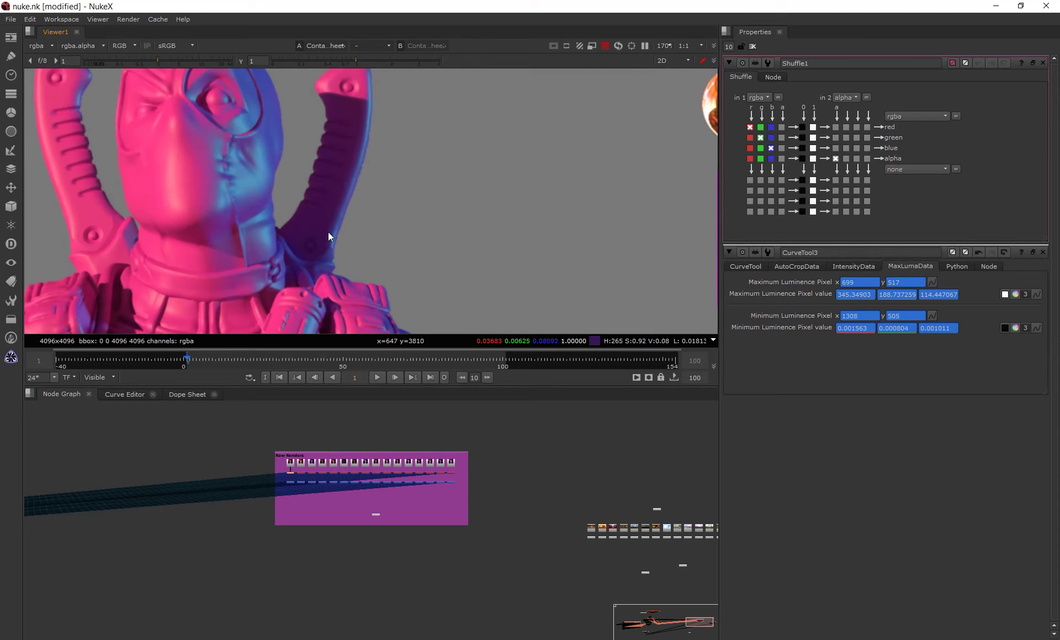
pyautogui.scroll(-4, 314, 205)
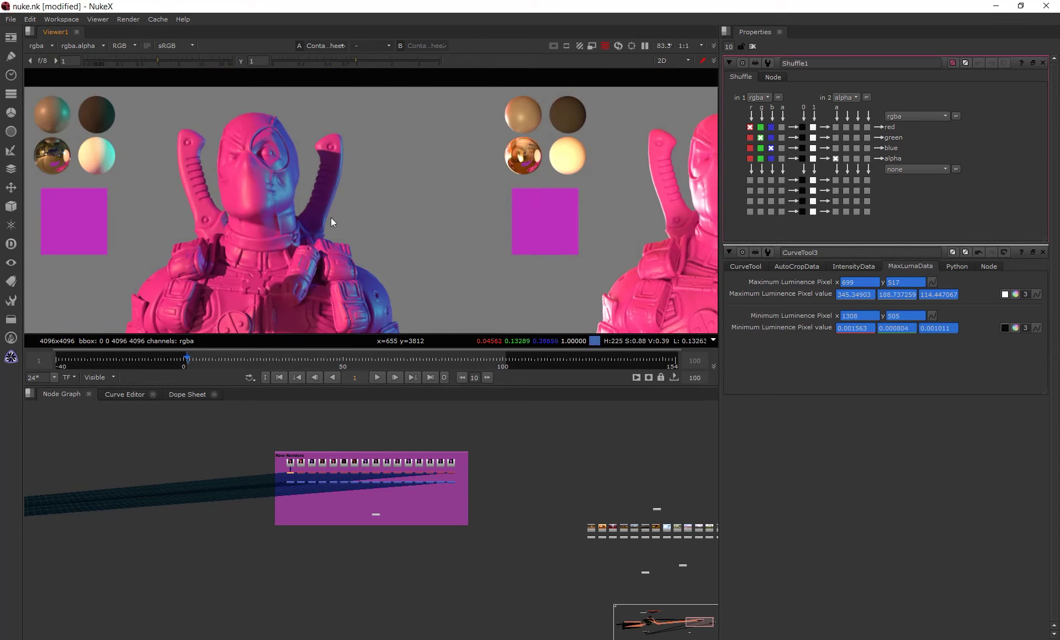
# Look over the other bust renders and inspect the shadows on the neck and chest of the last one.
pyautogui.scroll(-4, 304, 212)
pyautogui.moveTo(378, 271); pyautogui.dragTo(184, 174, button='middle')
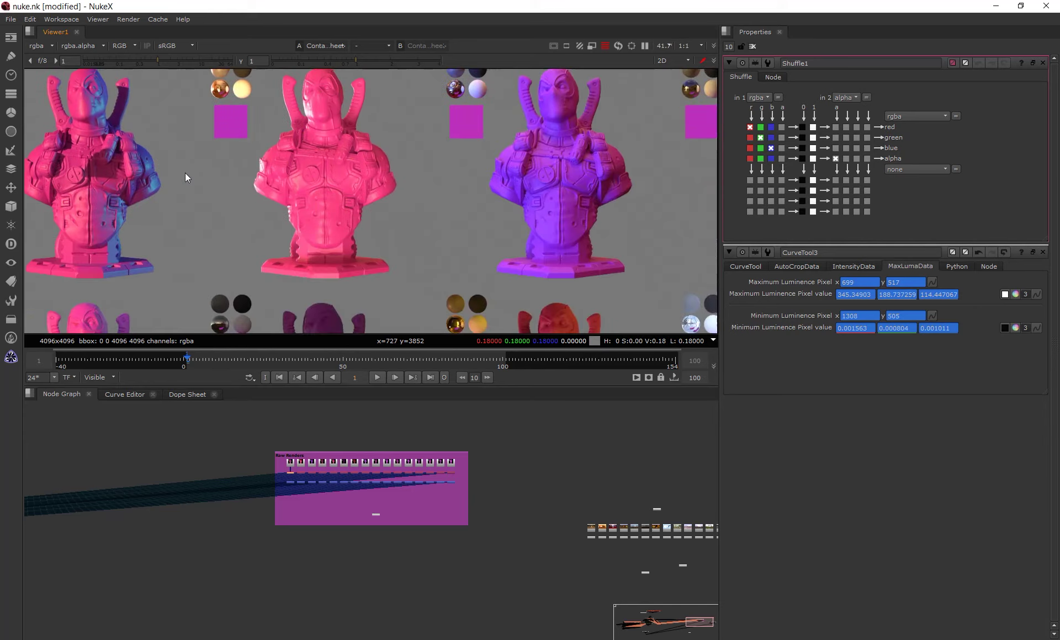
pyautogui.scroll(-8, 348, 219)
pyautogui.scroll(12, 416, 213)
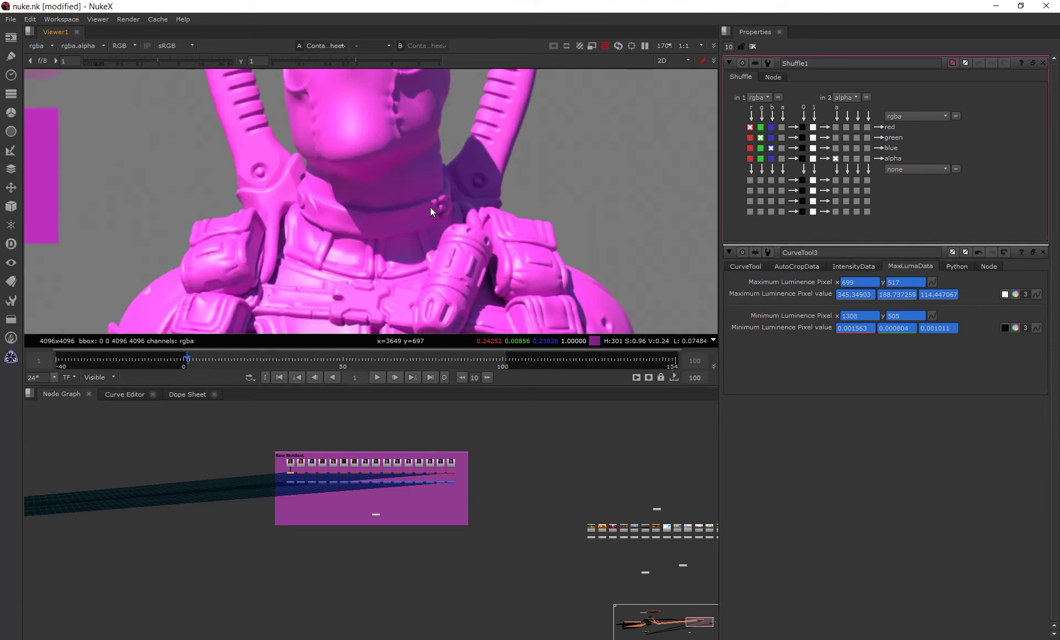
pyautogui.scroll(-3, 409, 218)
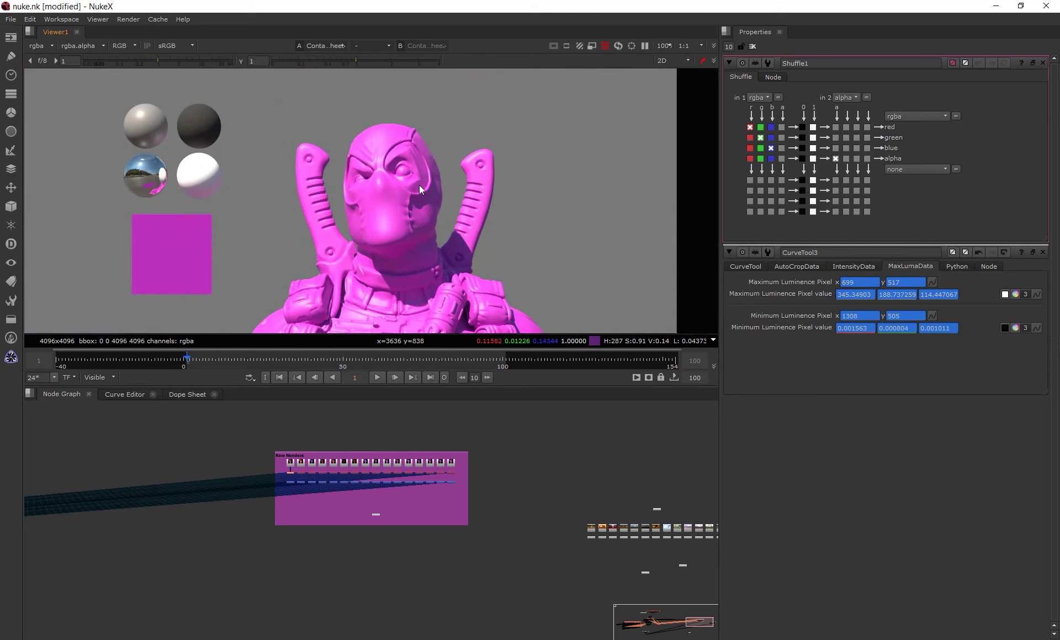
pyautogui.moveTo(451, 254); pyautogui.dragTo(446, 195, button='middle')
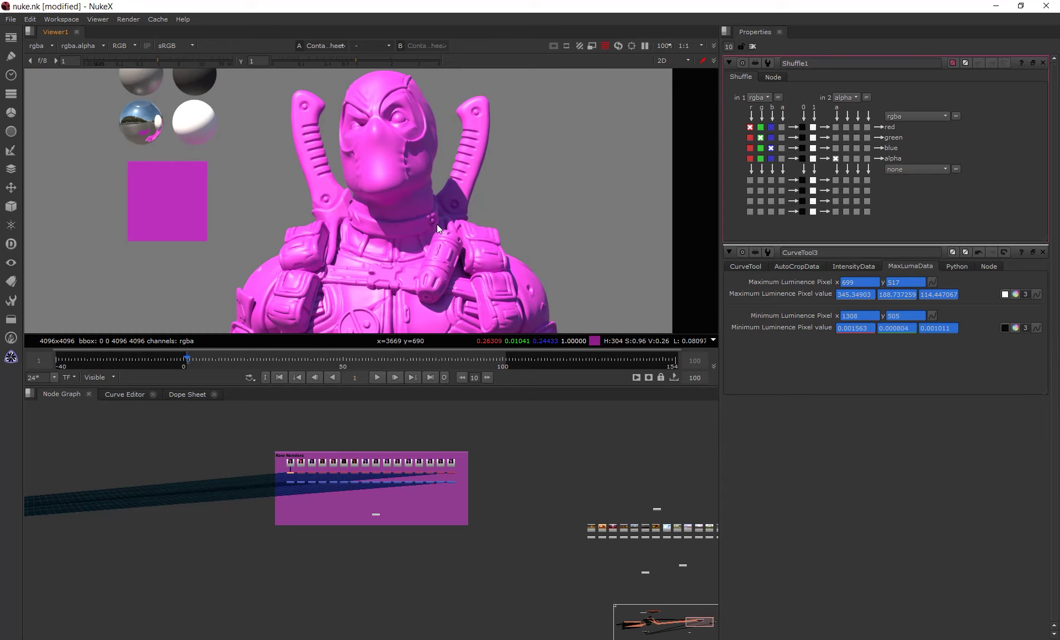
# Check the sun reflection in the last render's chrome ball with the viewer gain lowered to 0.021, and reset the gain to 1.
pyautogui.scroll(5, 131, 113)
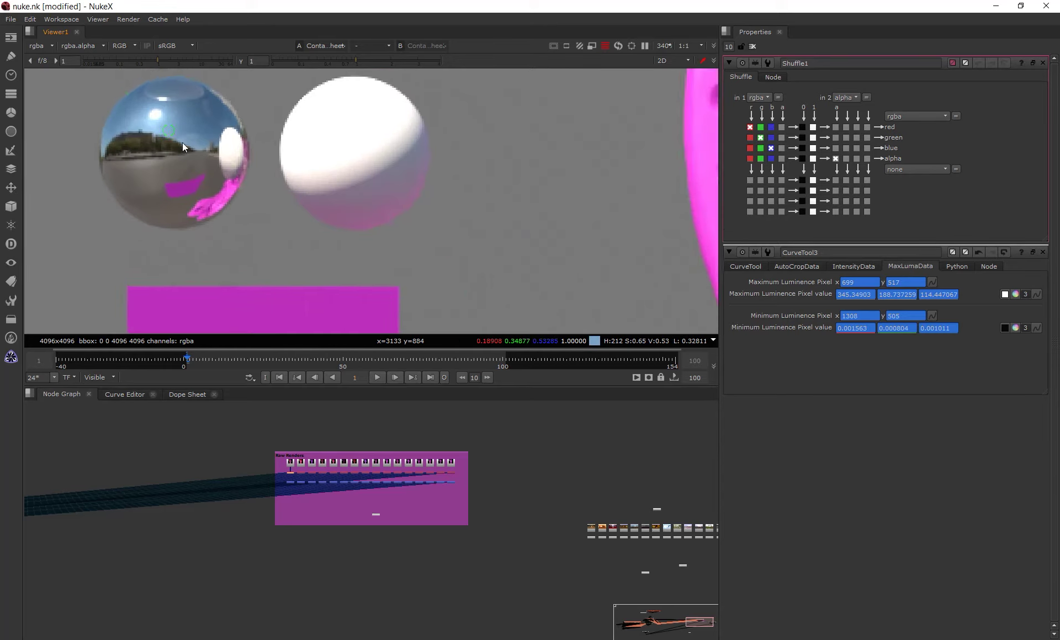
pyautogui.moveTo(183, 143); pyautogui.dragTo(212, 182, button='middle')
pyautogui.scroll(4, 197, 167)
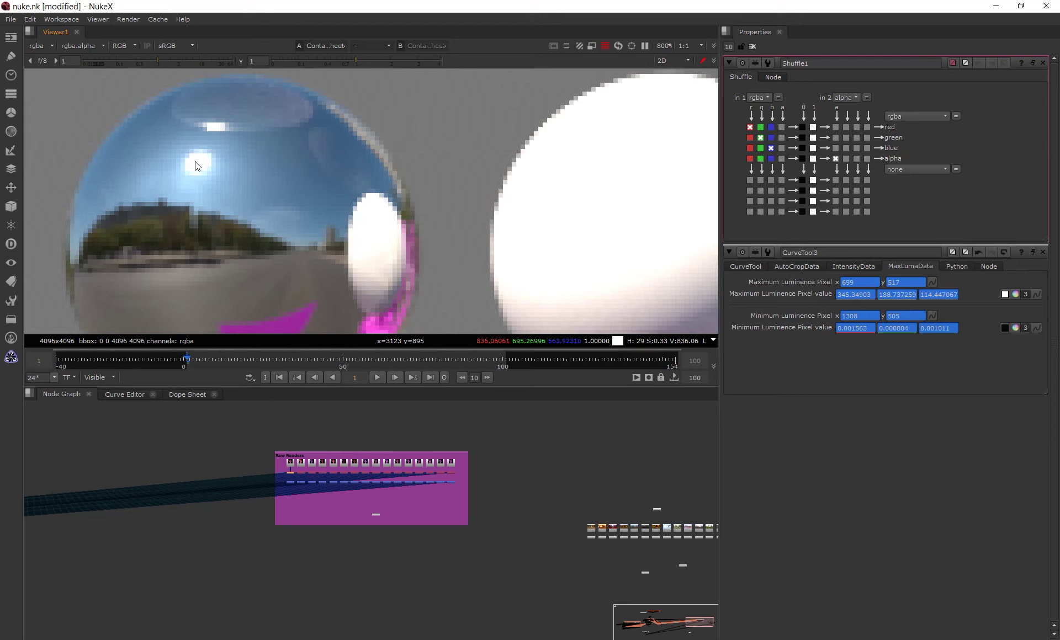
pyautogui.moveTo(157, 59); pyautogui.dragTo(87, 62)
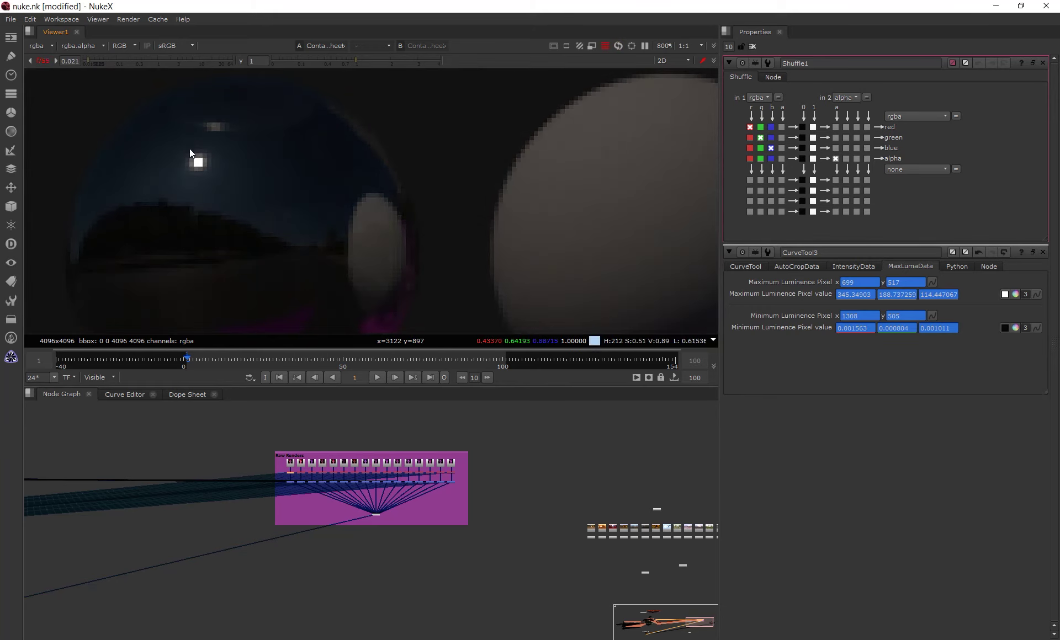
pyautogui.click(44, 61)
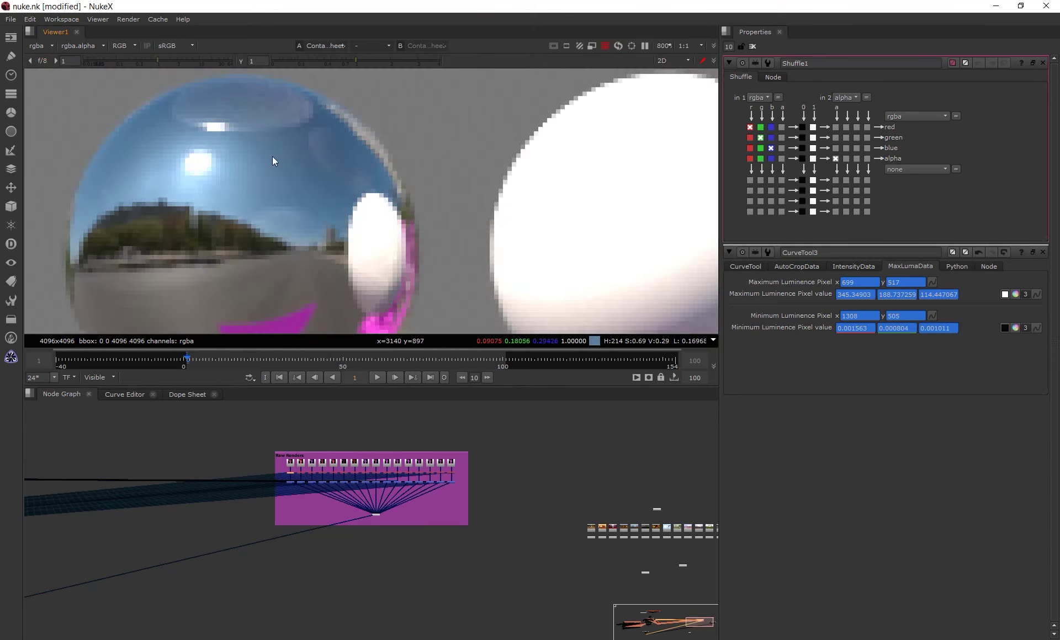
# Check the highlight on the last render's grey ball with the viewer gain lowered to 0.135, and reset the gain to 1.
pyautogui.scroll(-8, 283, 190)
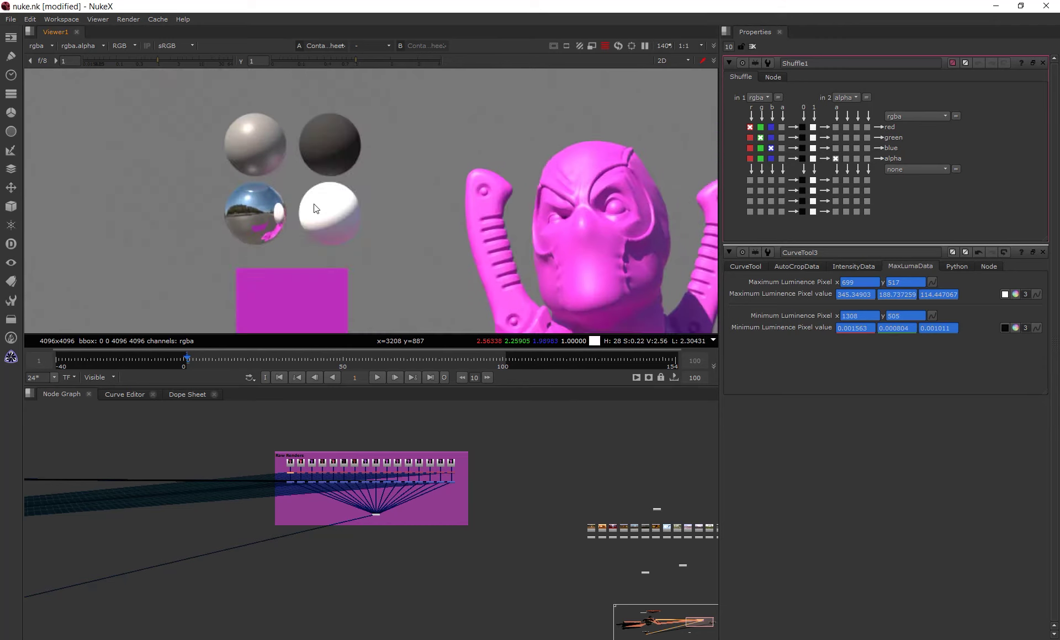
pyautogui.scroll(4, 312, 184)
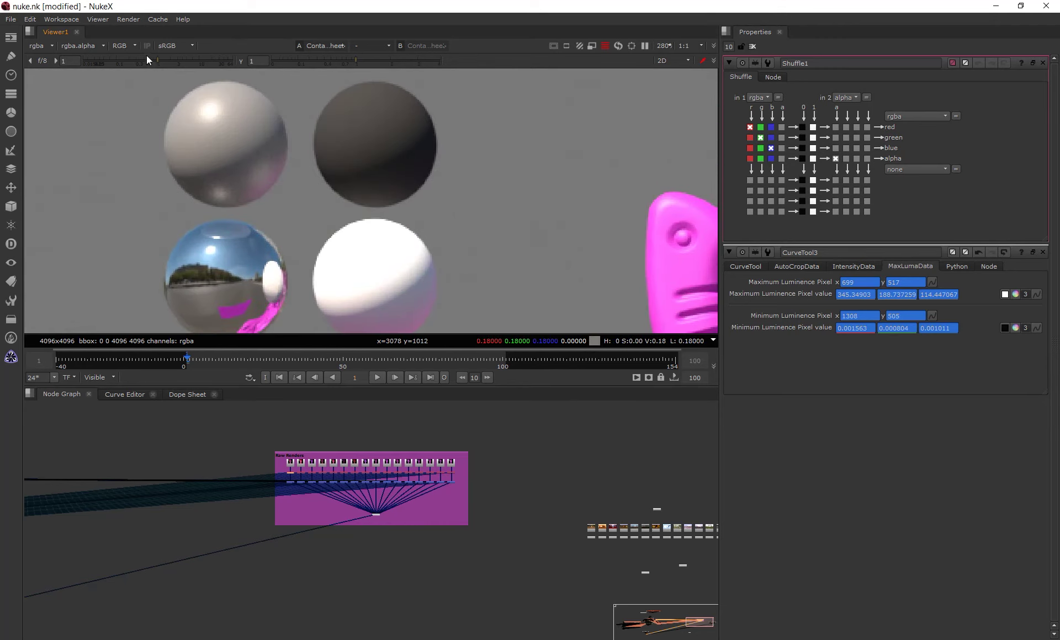
pyautogui.moveTo(147, 60); pyautogui.dragTo(121, 59)
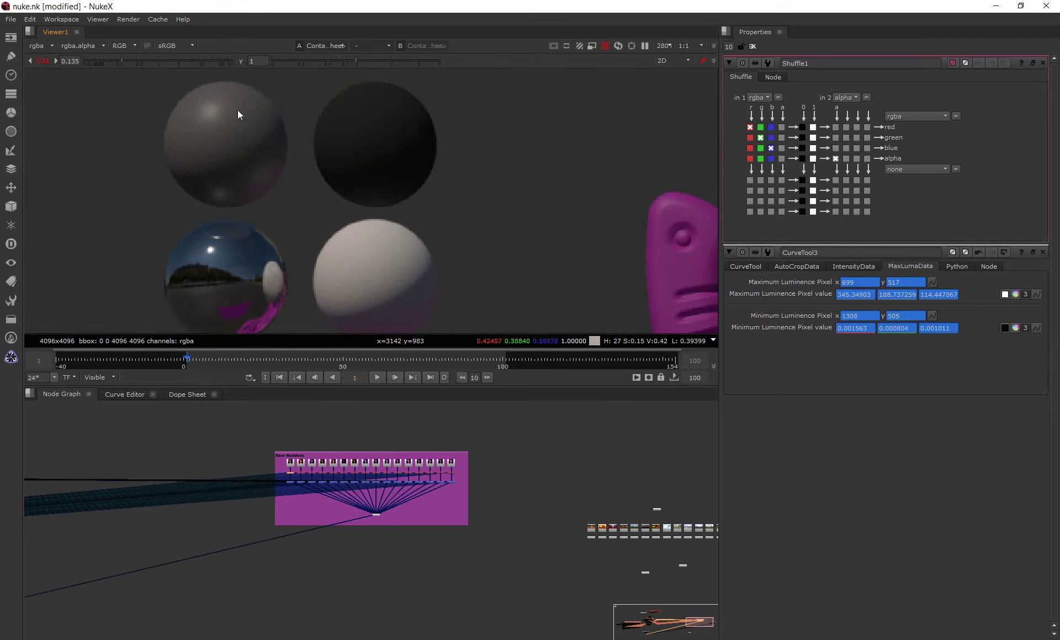
pyautogui.click(40, 61)
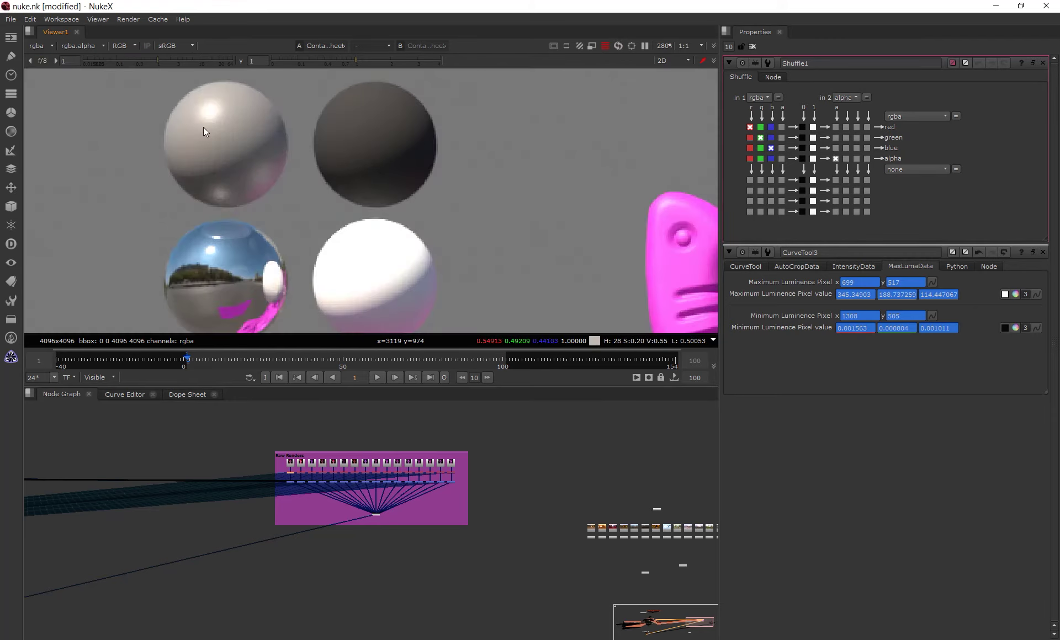
# Compare the whole set of bust renders with the stops labels on the HDRI contact sheet.
pyautogui.scroll(-4, 241, 163)
pyautogui.scroll(-5, 330, 200)
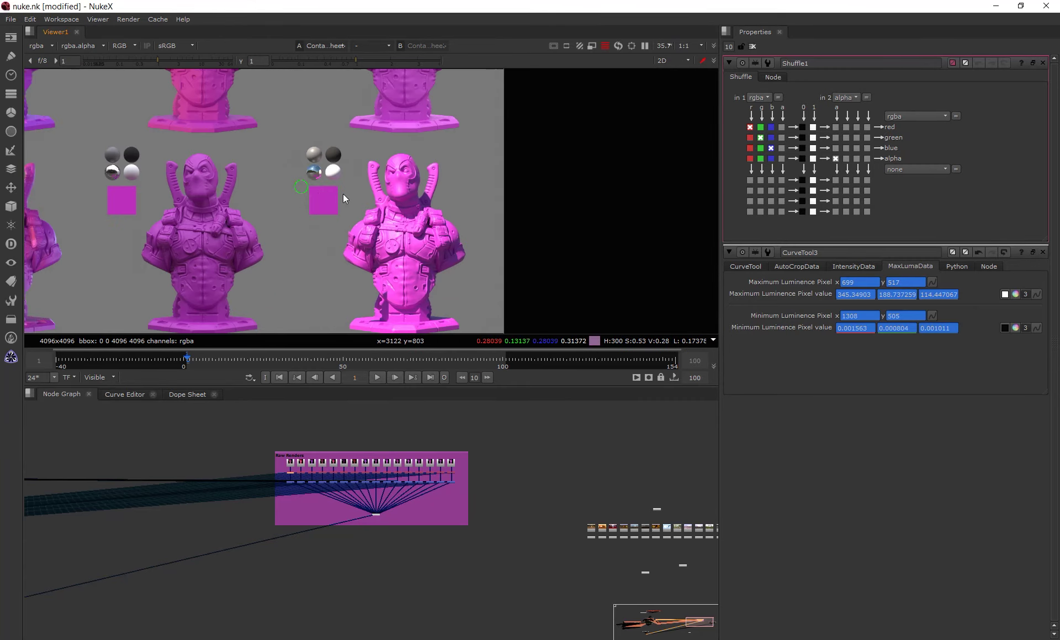
pyautogui.moveTo(419, 223); pyautogui.dragTo(423, 273, button='middle')
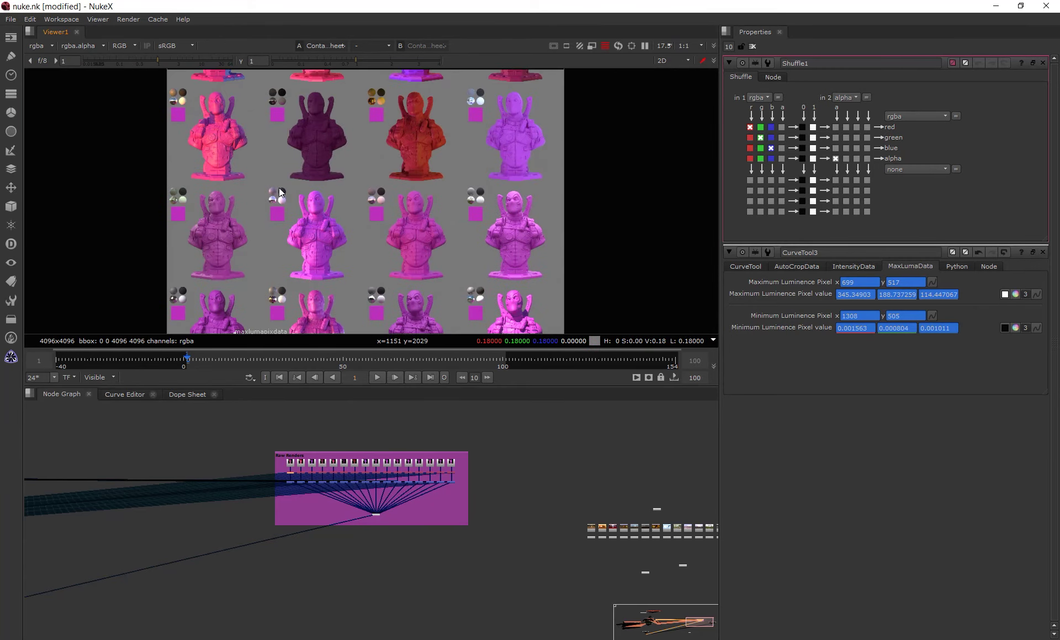
pyautogui.scroll(-2, 262, 136)
pyautogui.moveTo(262, 135); pyautogui.dragTo(309, 176, button='middle')
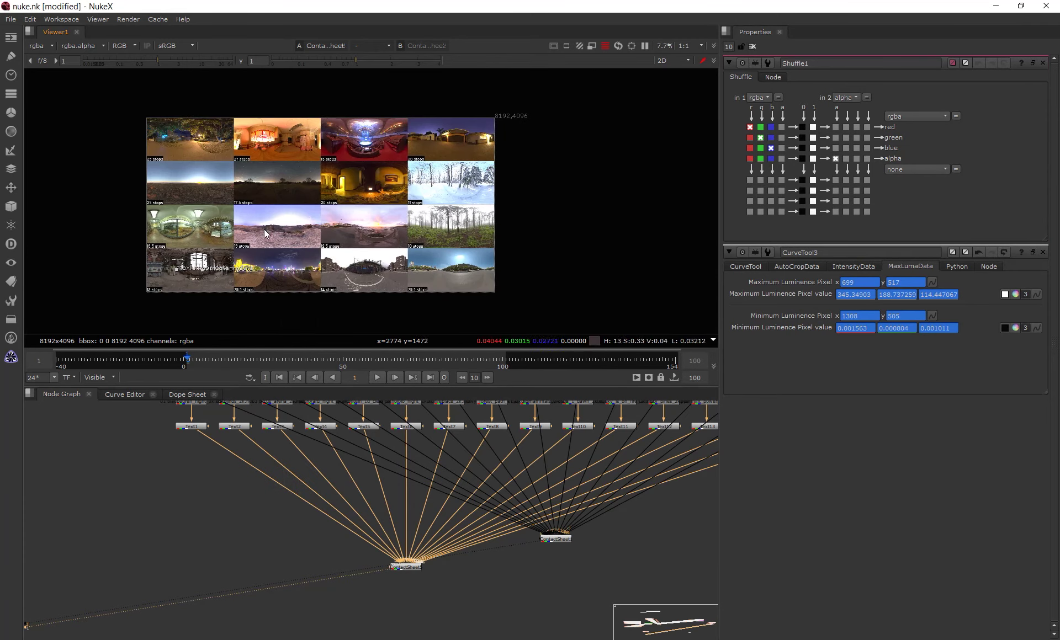
pyautogui.scroll(-1, 307, 213)
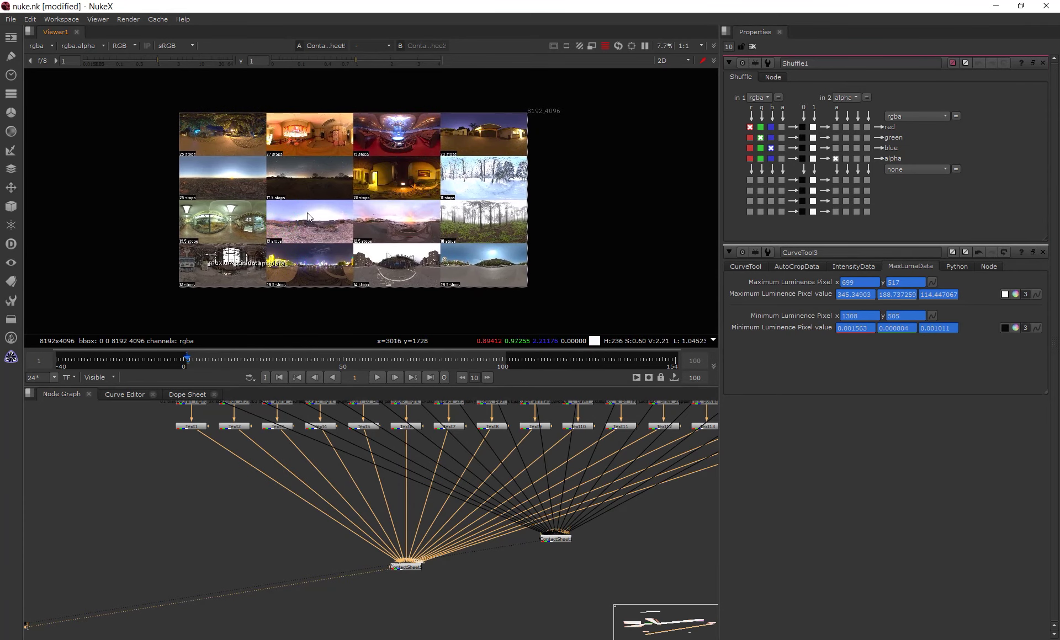
pyautogui.scroll(2, 299, 209)
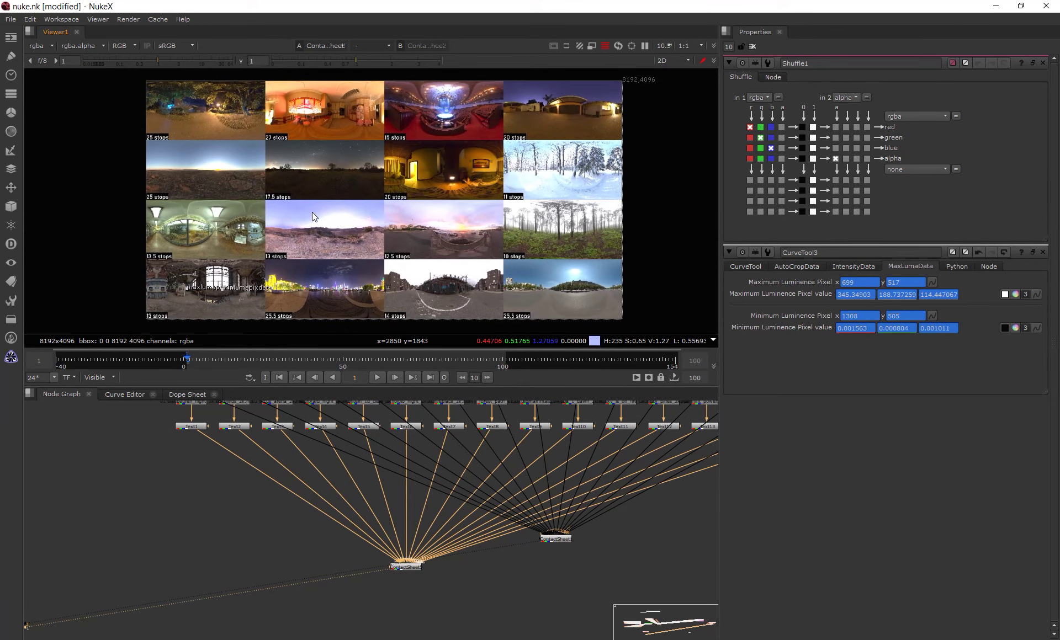
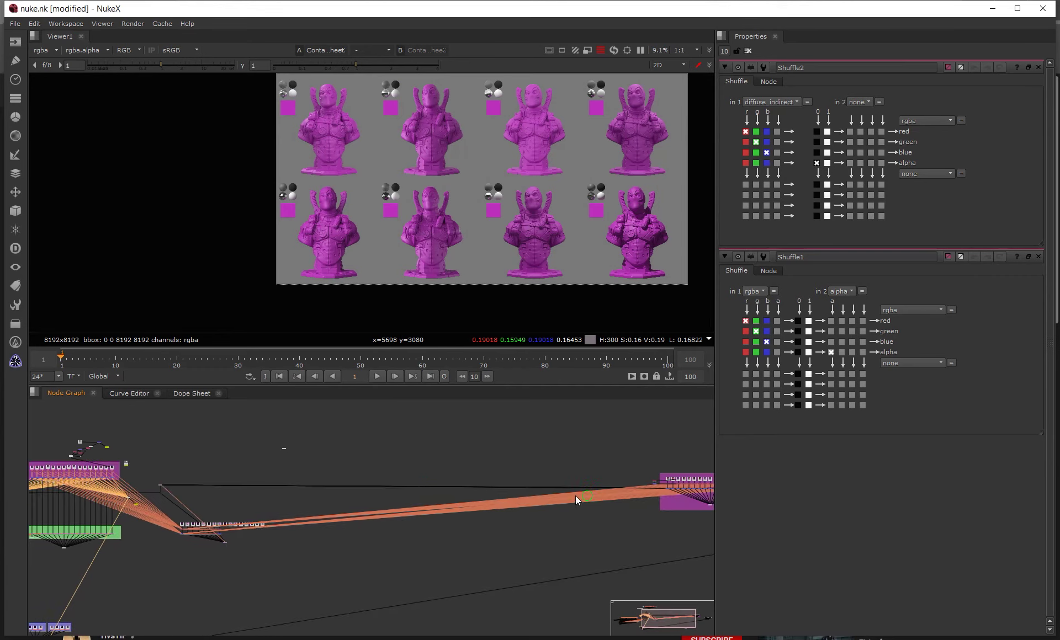
# Assign the 4096x4096 bust contact sheet to viewer input 2, maximise the viewer and compare it with input 1.
pyautogui.moveTo(574, 499); pyautogui.dragTo(247, 484, button='middle')
pyautogui.scroll(5, 382, 508)
pyautogui.moveTo(330, 489); pyautogui.dragTo(416, 446)
pyautogui.press('2')
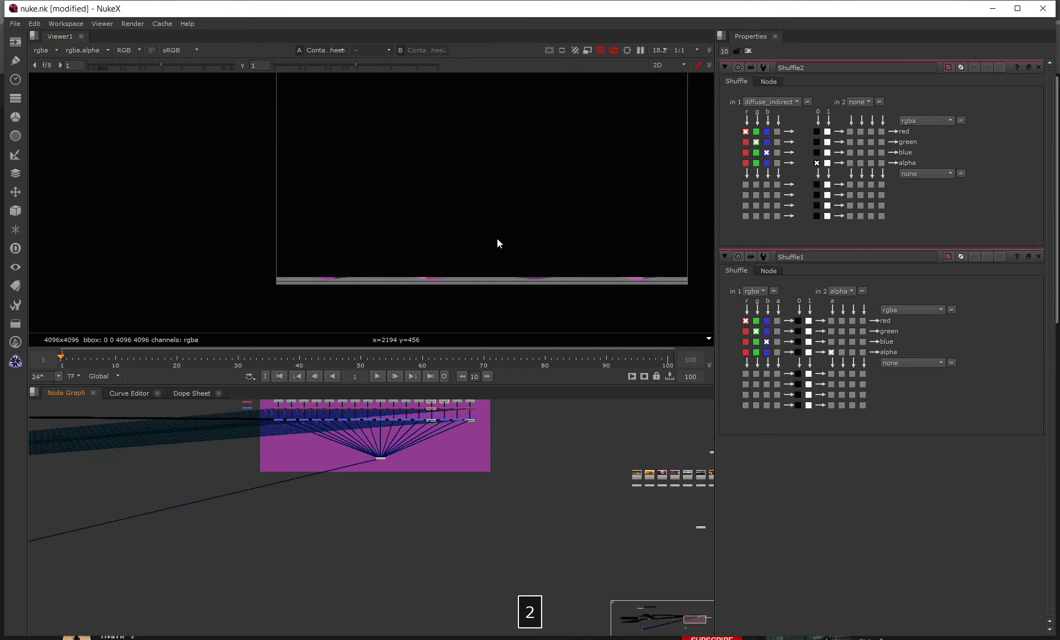
pyautogui.press('space')
pyautogui.press('1')
pyautogui.press('2')
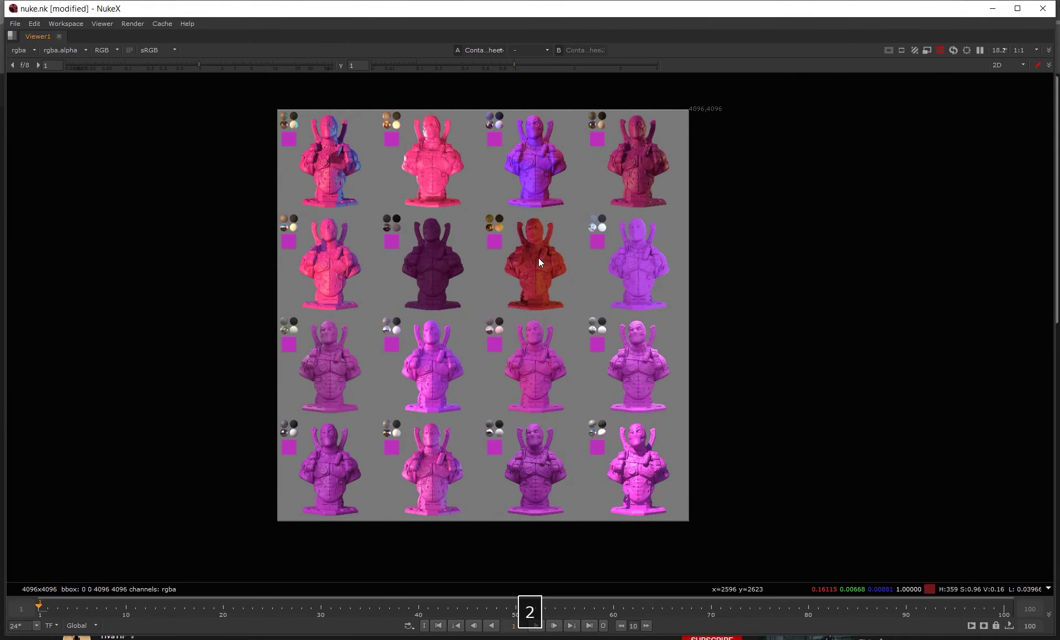
# Compare the raw and neutralised bust contact sheets by alternating between viewer inputs 1 and 2.
pyautogui.press('1')
pyautogui.press('2')
pyautogui.press('1')
pyautogui.press('2')
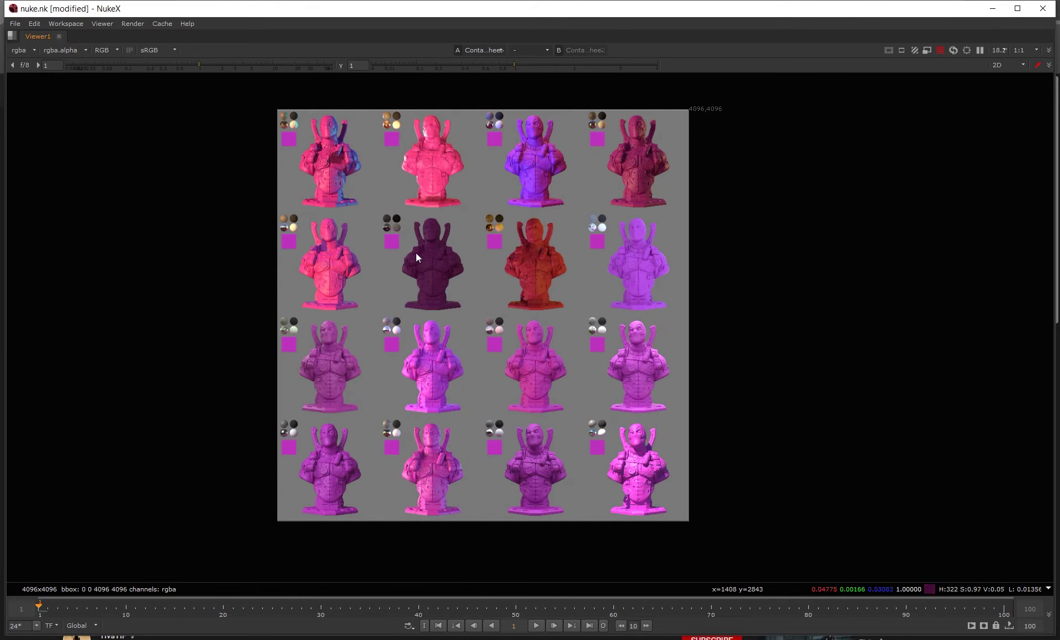
pyautogui.press('1')
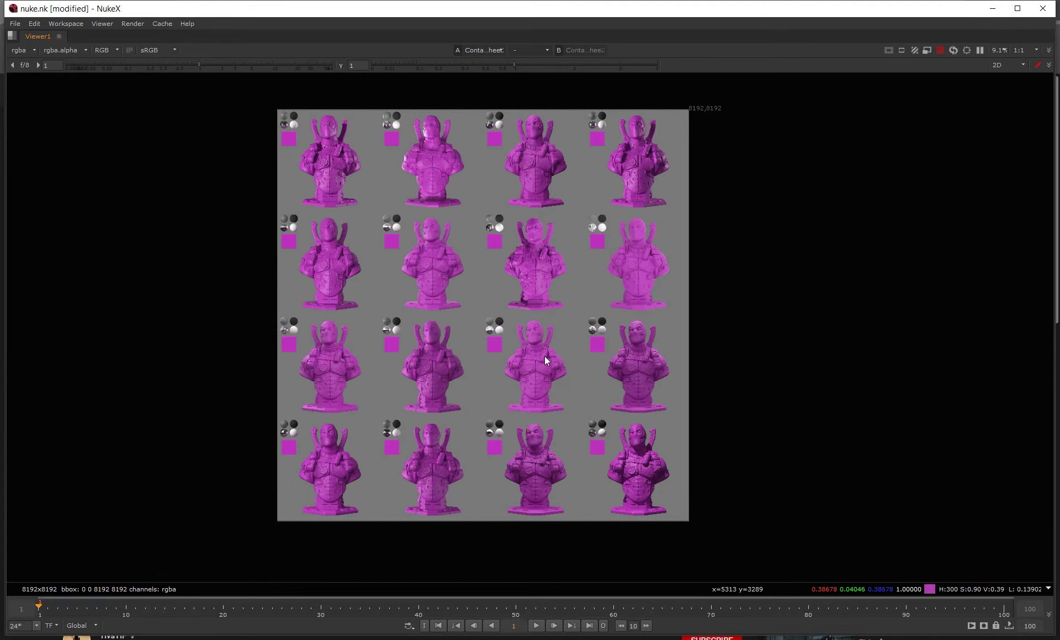
pyautogui.moveTo(544, 356); pyautogui.dragTo(518, 365, button='middle')
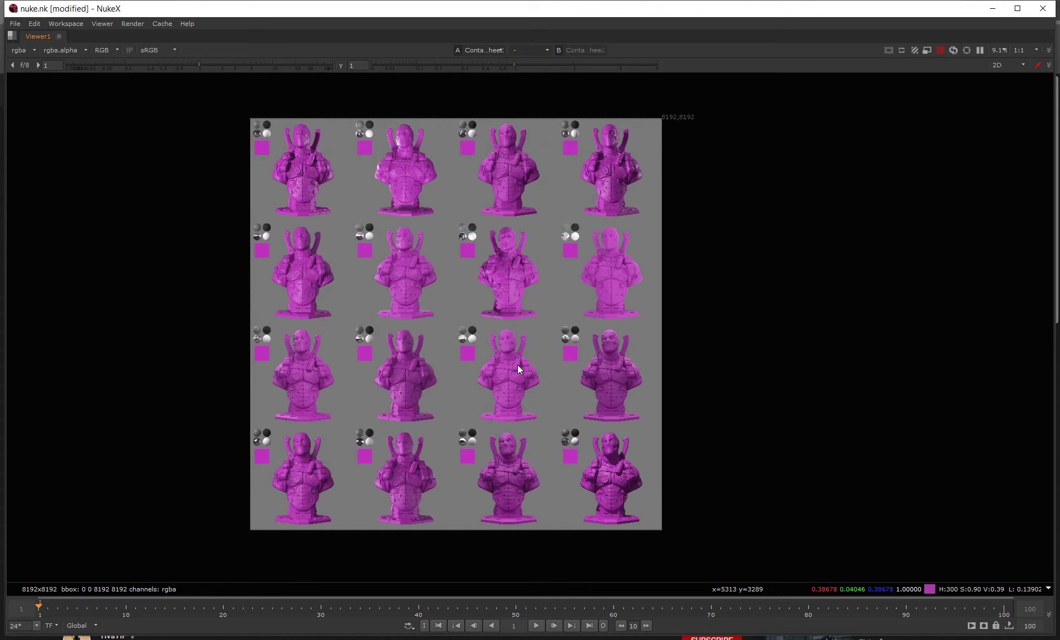
pyautogui.press('2')
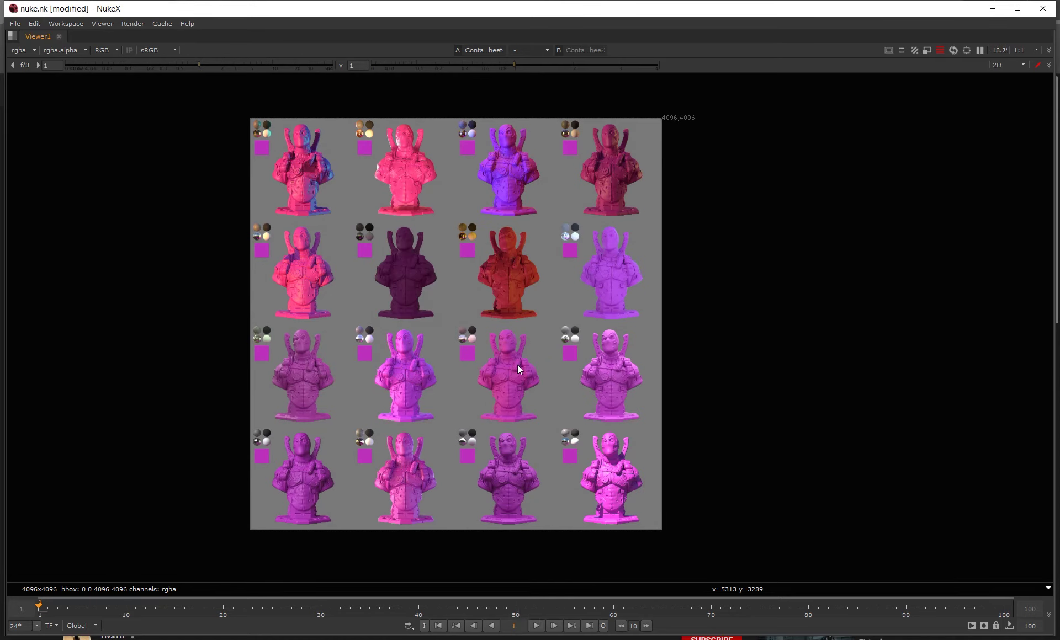
pyautogui.press('1')
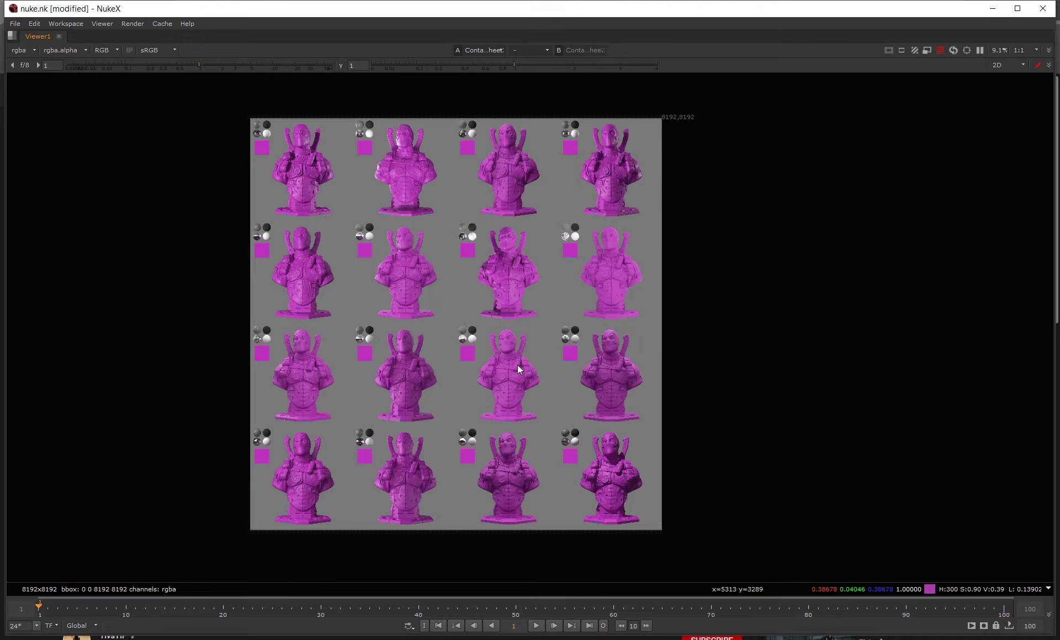
pyautogui.moveTo(485, 296); pyautogui.dragTo(511, 296, button='middle')
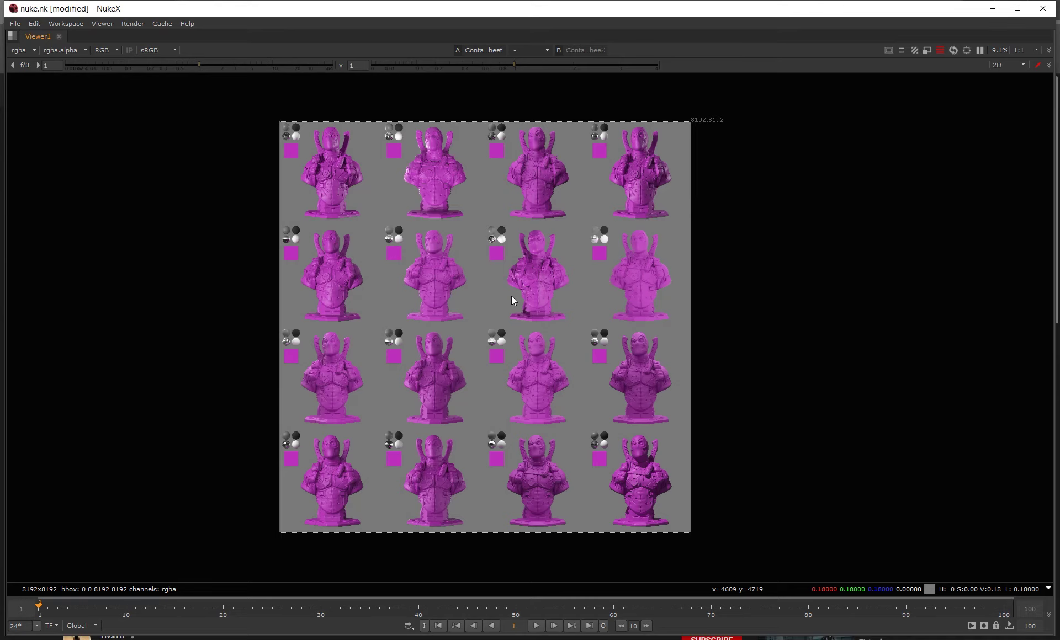
# Examine the neutralised busts in the top row up close, especially the highlights on the second bust.
pyautogui.press('space')
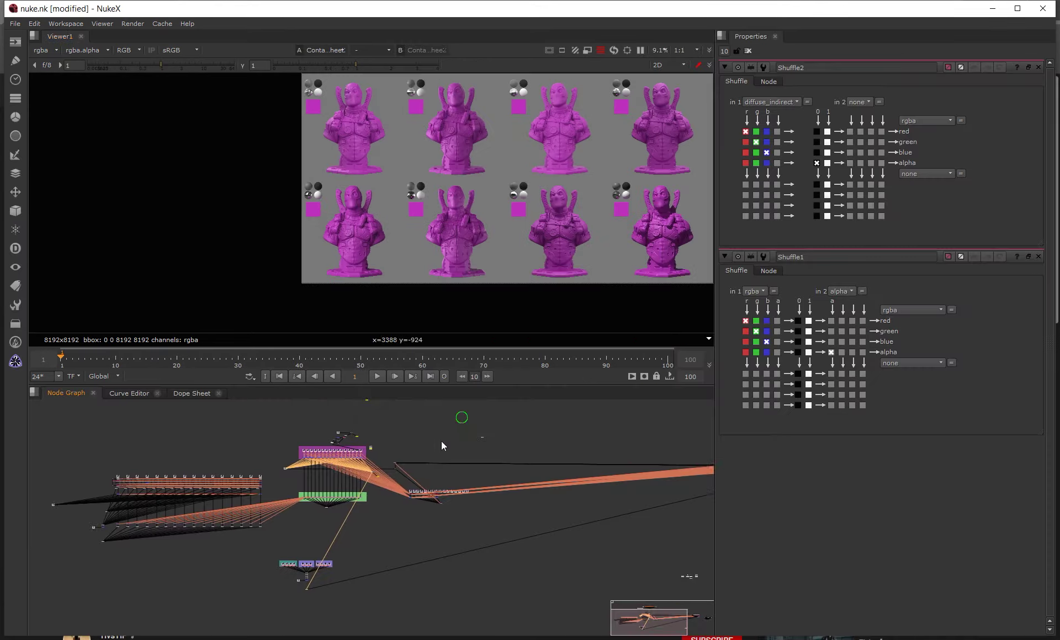
pyautogui.press('space')
pyautogui.scroll(5, 500, 165)
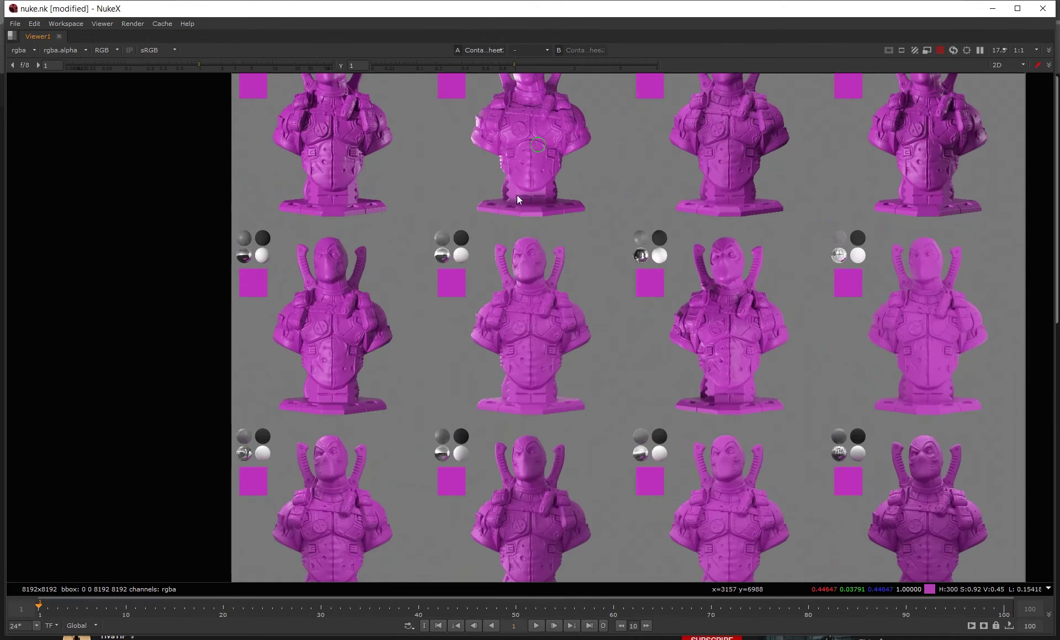
pyautogui.moveTo(504, 161); pyautogui.dragTo(475, 308, button='middle')
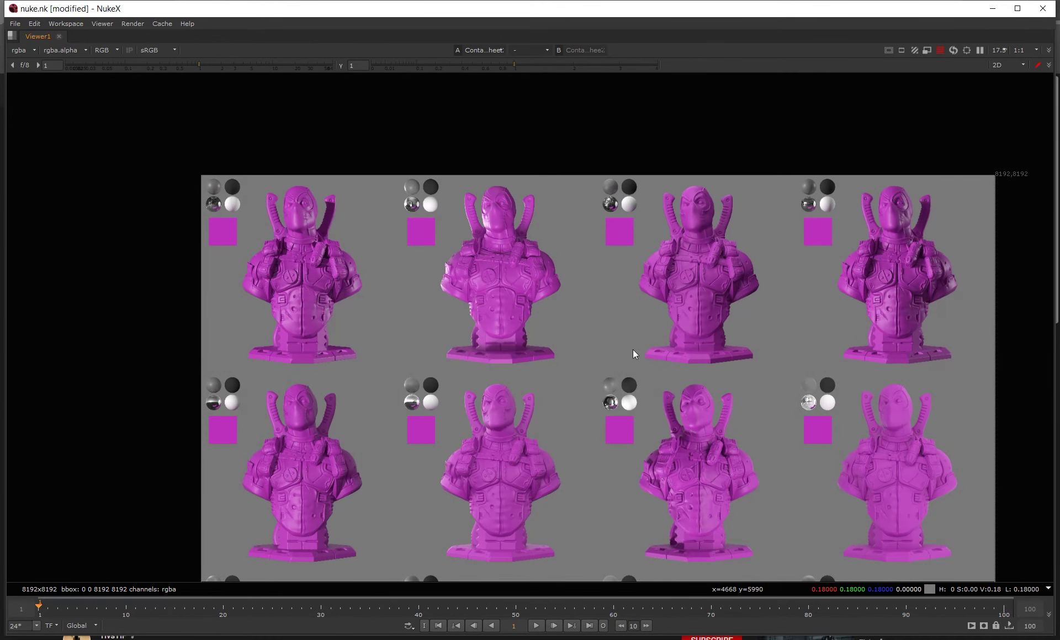
pyautogui.scroll(8, 513, 238)
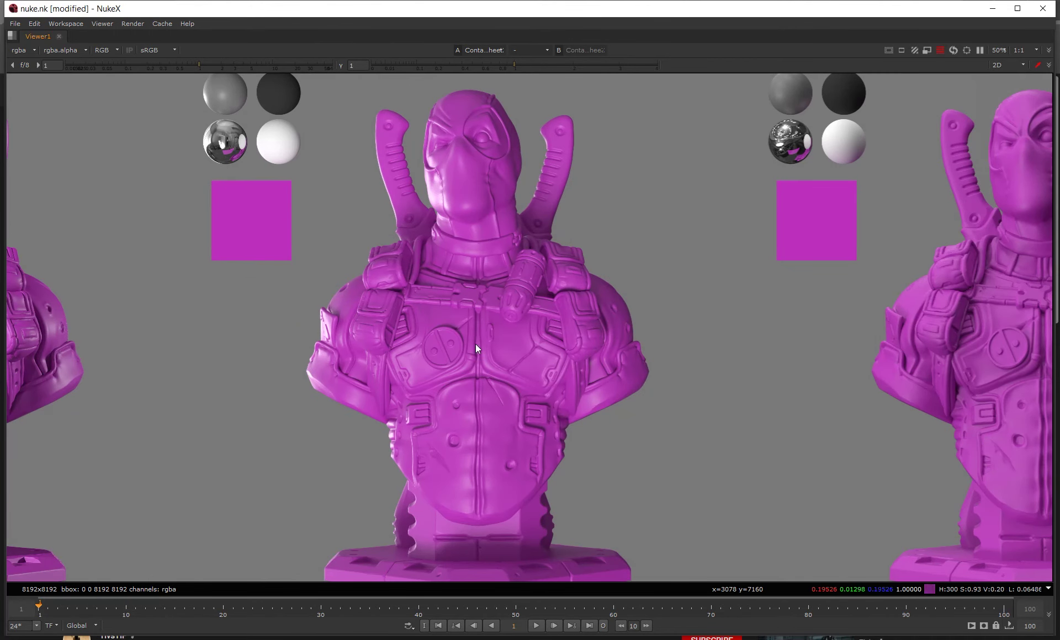
# Set the first input layer of the Shuffle node in the calibrated renders group to diffuse_direct.
pyautogui.press('space')
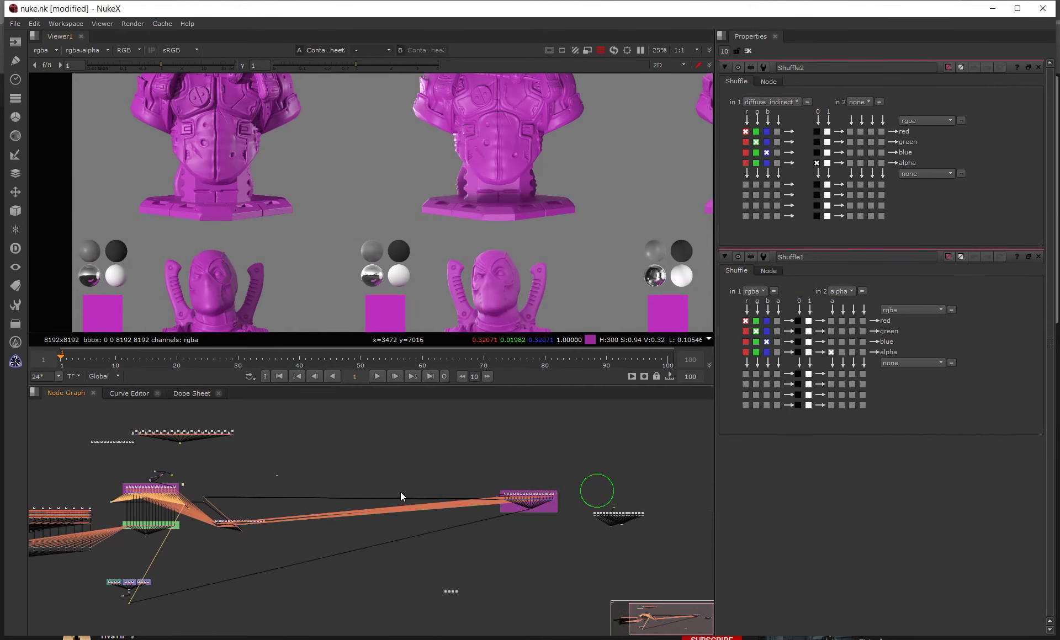
pyautogui.scroll(8, 399, 492)
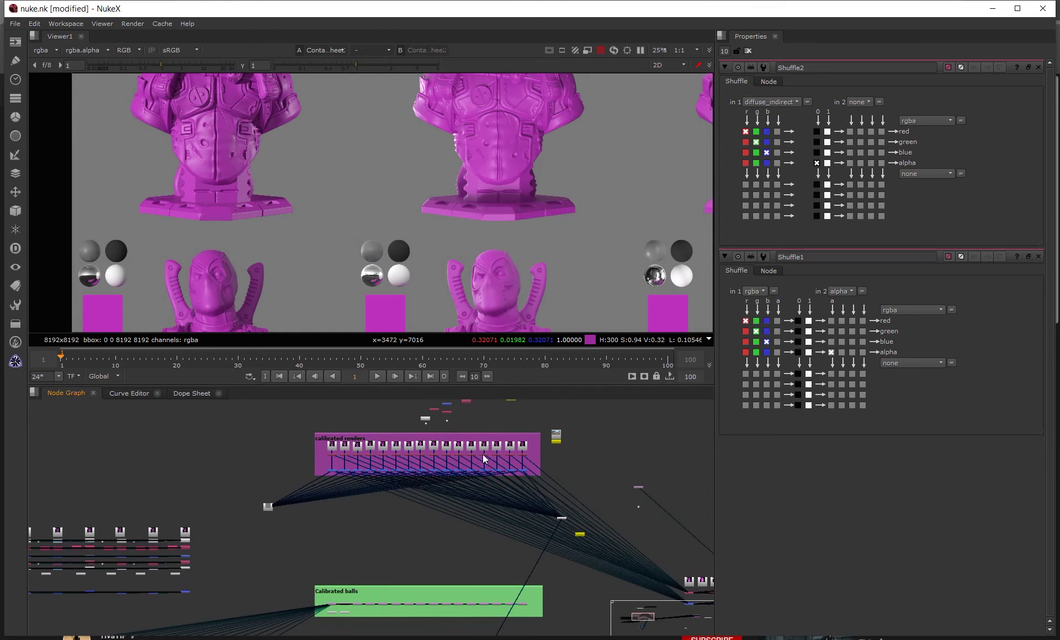
pyautogui.doubleClick(482, 455)
pyautogui.click(751, 102)
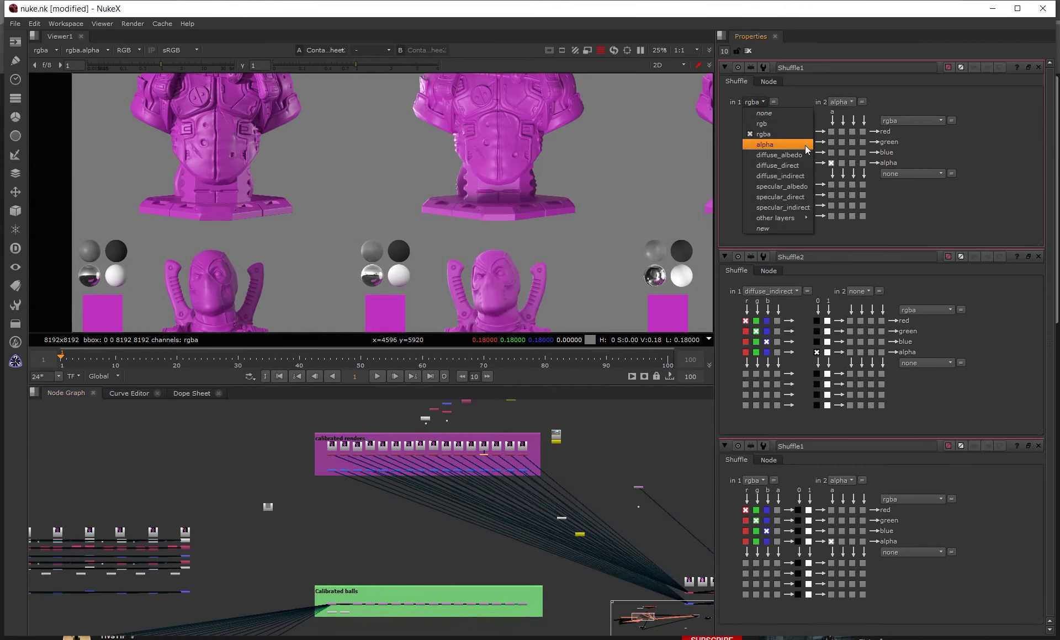
pyautogui.click(777, 164)
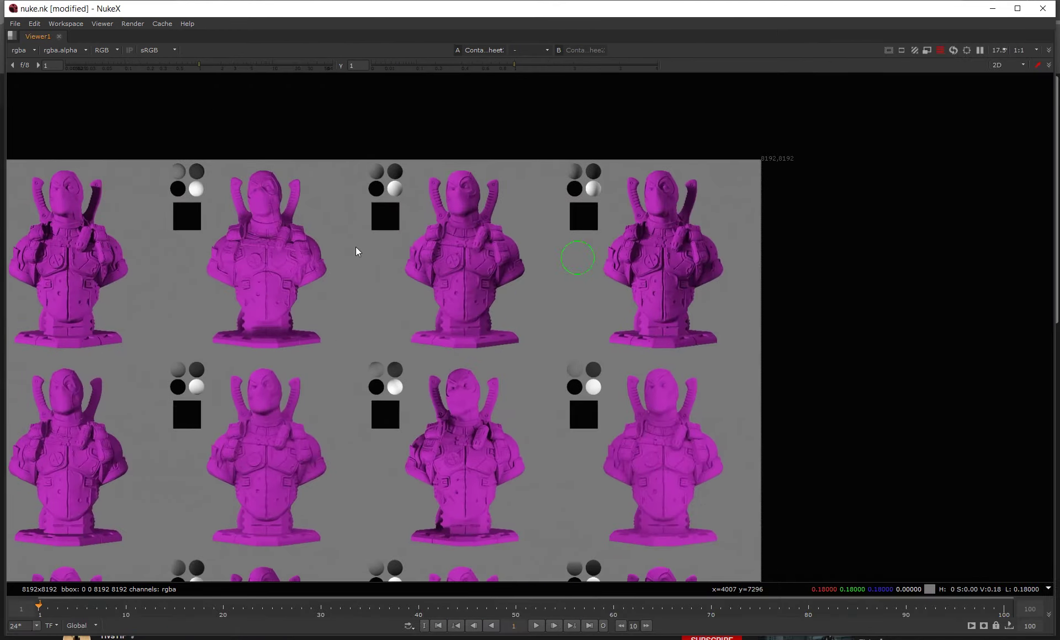
# Examine the direct diffuse shading and shadows on the third and fourth busts of the top row.
pyautogui.scroll(4, 467, 211)
pyautogui.moveTo(462, 207); pyautogui.dragTo(470, 235, button='middle')
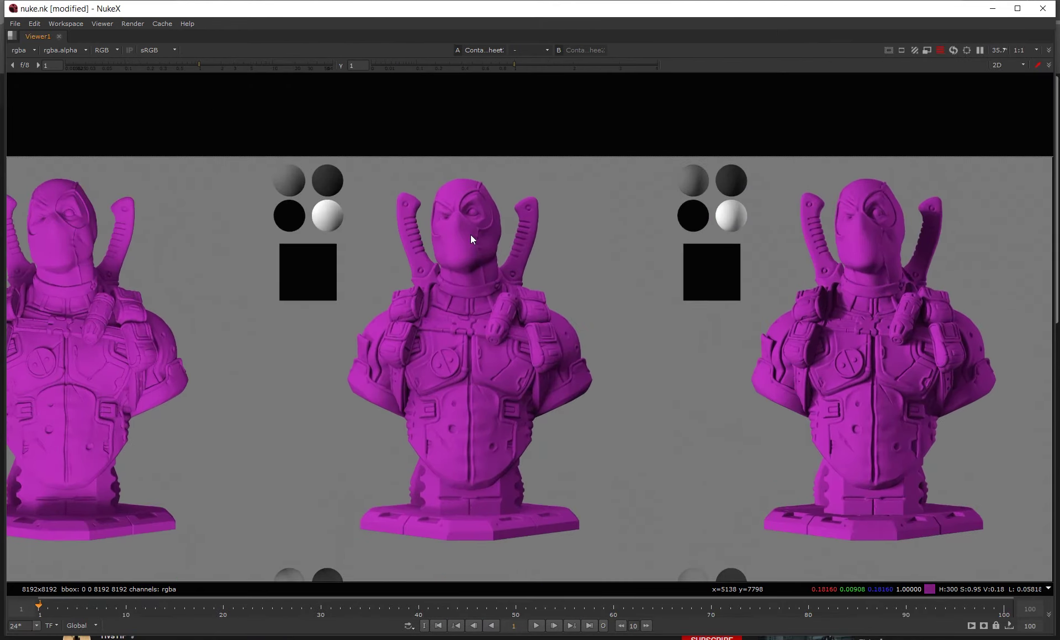
pyautogui.scroll(3, 471, 234)
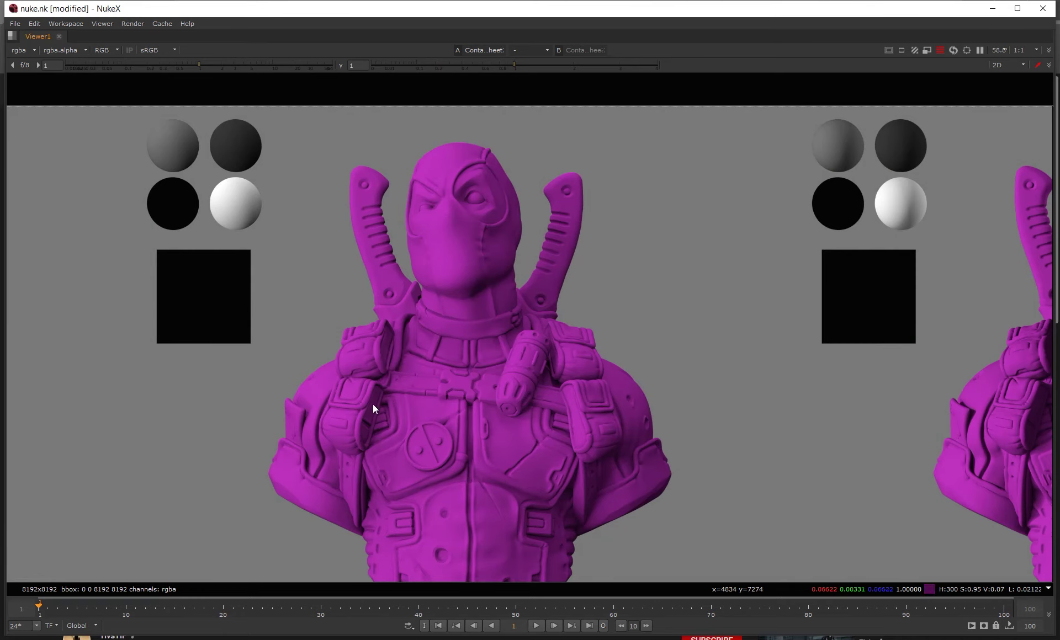
pyautogui.scroll(-4, 563, 376)
pyautogui.moveTo(563, 376); pyautogui.dragTo(368, 346, button='middle')
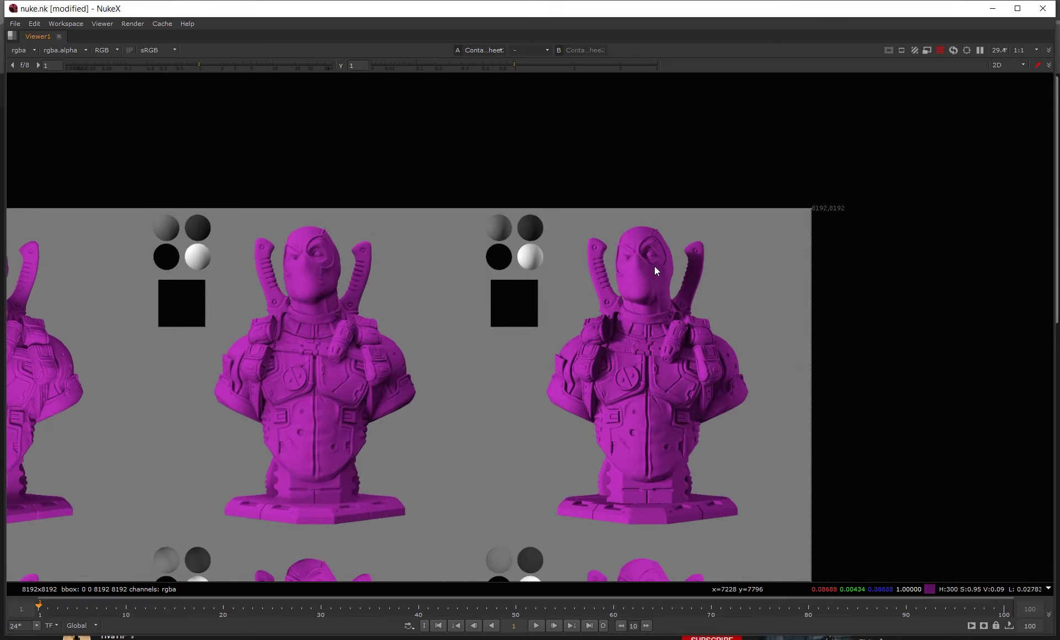
pyautogui.scroll(5, 675, 319)
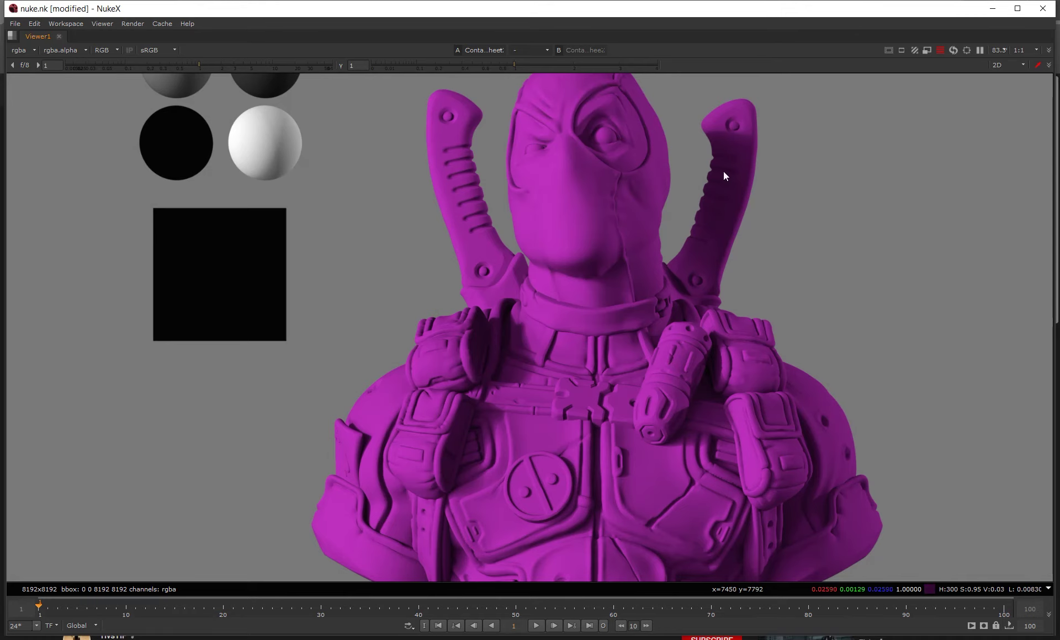
pyautogui.scroll(-5, 681, 281)
pyautogui.moveTo(647, 310); pyautogui.dragTo(672, 267, button='middle')
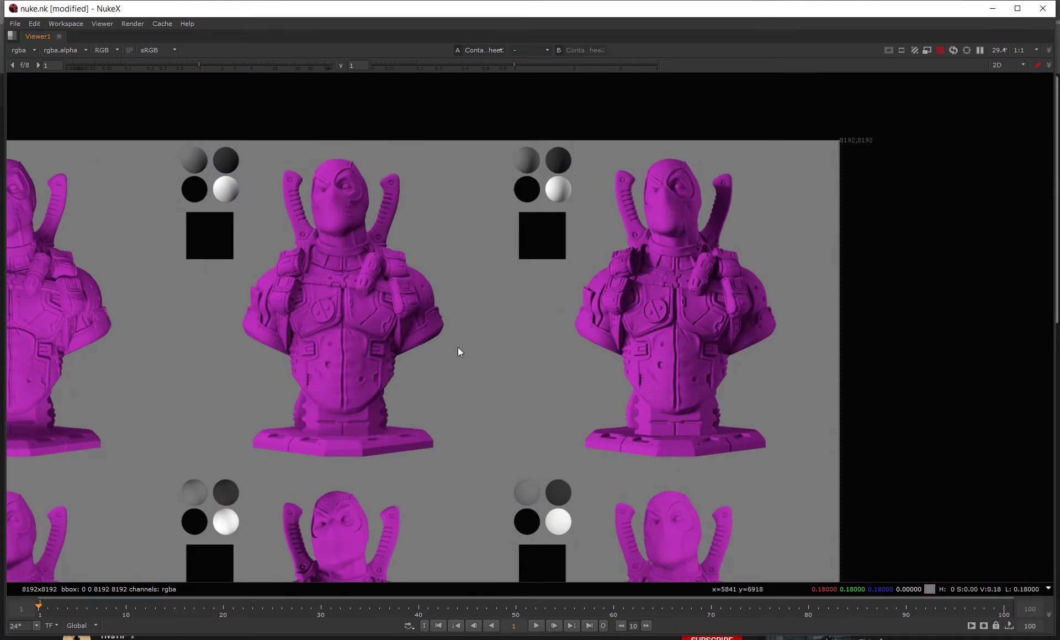
# Compare the direct diffuse shading across the top row, ending with a close look at the first bust.
pyautogui.scroll(-3, 458, 347)
pyautogui.moveTo(458, 346); pyautogui.dragTo(565, 343, button='middle')
pyautogui.scroll(2, 679, 285)
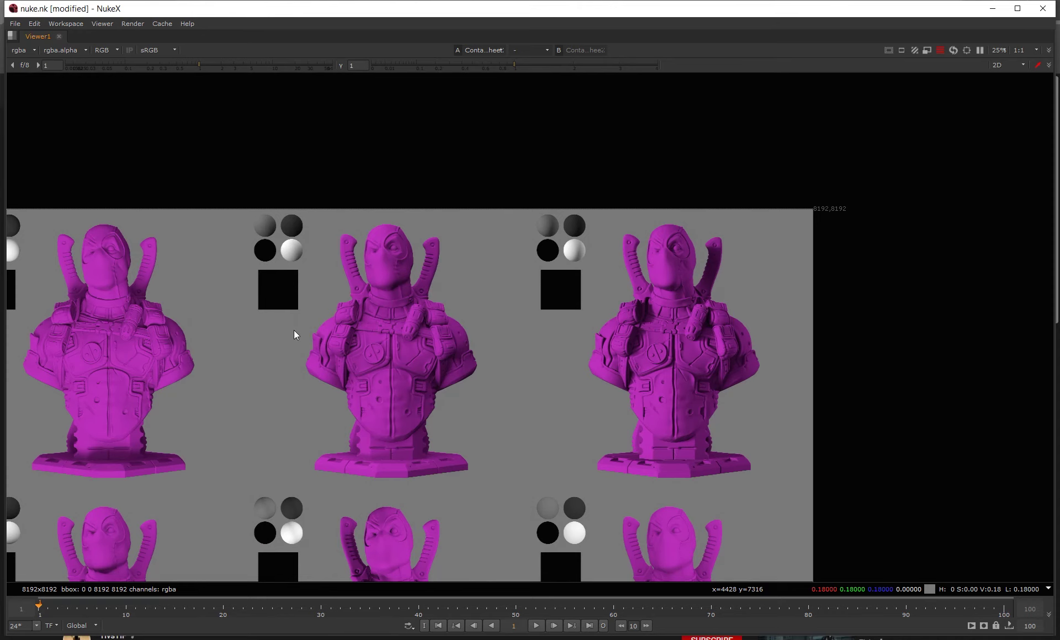
pyautogui.moveTo(283, 332); pyautogui.dragTo(578, 359, button='middle')
pyautogui.moveTo(324, 361); pyautogui.dragTo(565, 345, button='middle')
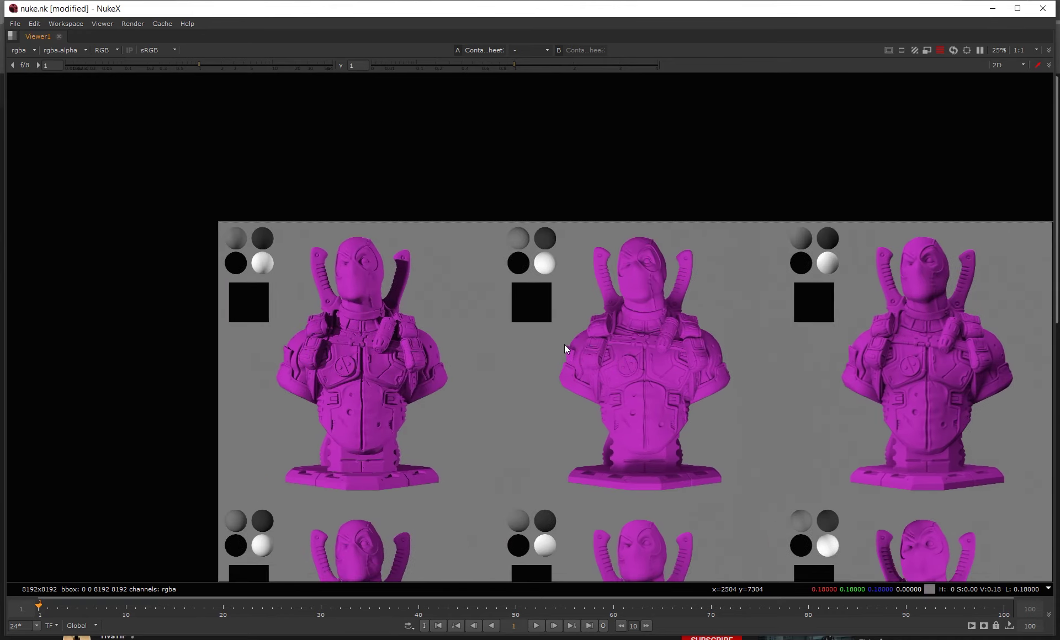
pyautogui.scroll(2, 242, 245)
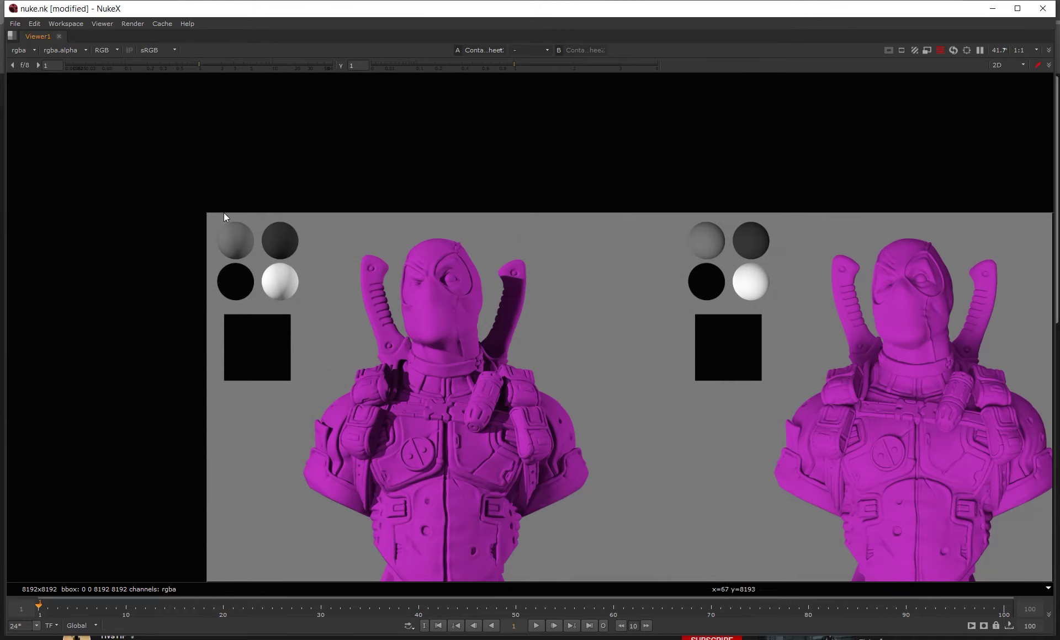
pyautogui.scroll(2, 260, 247)
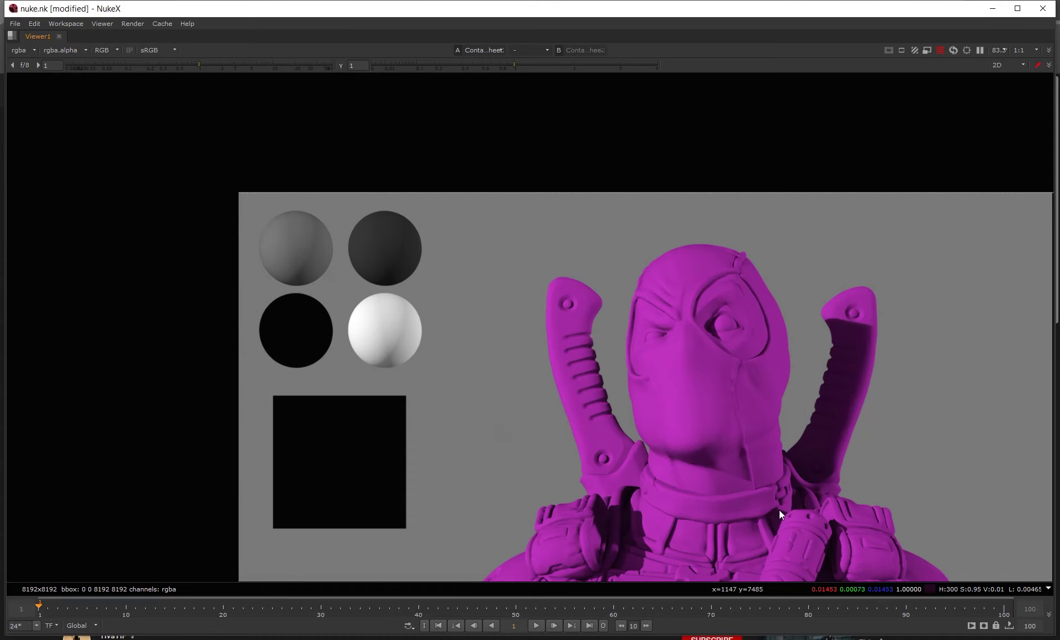
# Sample the average pixel values of several small areas on the lit side of the first bust's grey ball.
pyautogui.moveTo(330, 255); pyautogui.dragTo(263, 261, button='middle')
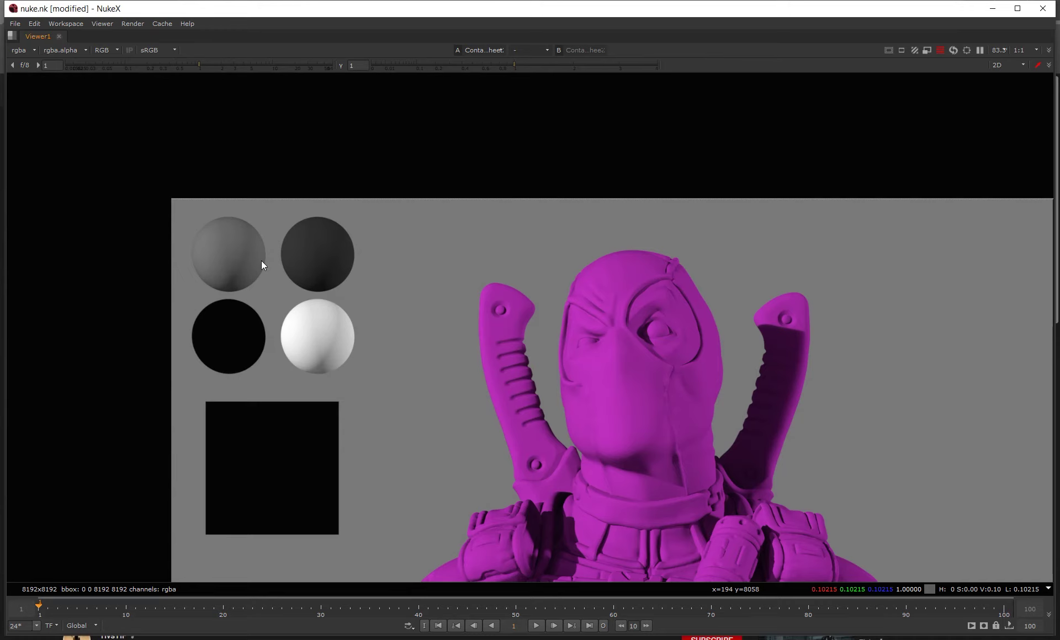
pyautogui.scroll(-5, 318, 270)
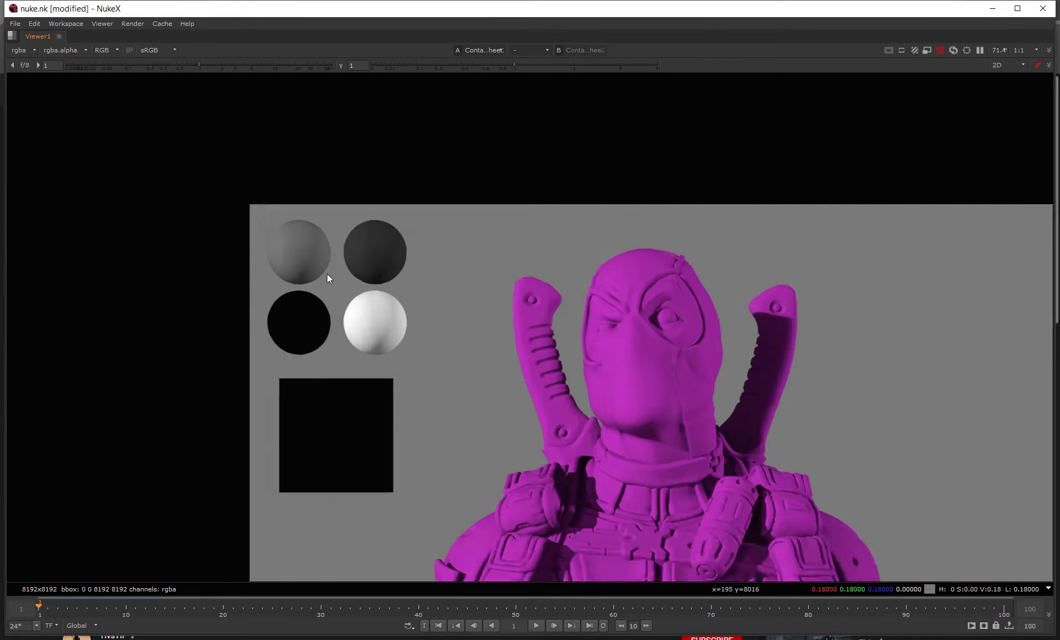
pyautogui.scroll(5, 319, 270)
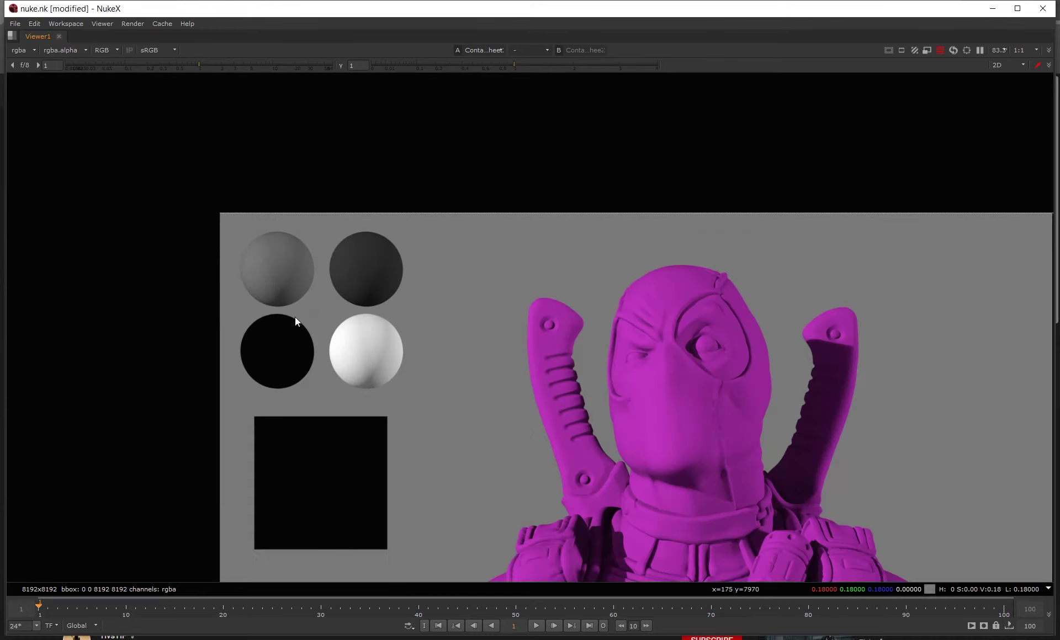
pyautogui.moveTo(295, 265); pyautogui.dragTo(343, 257, button='middle')
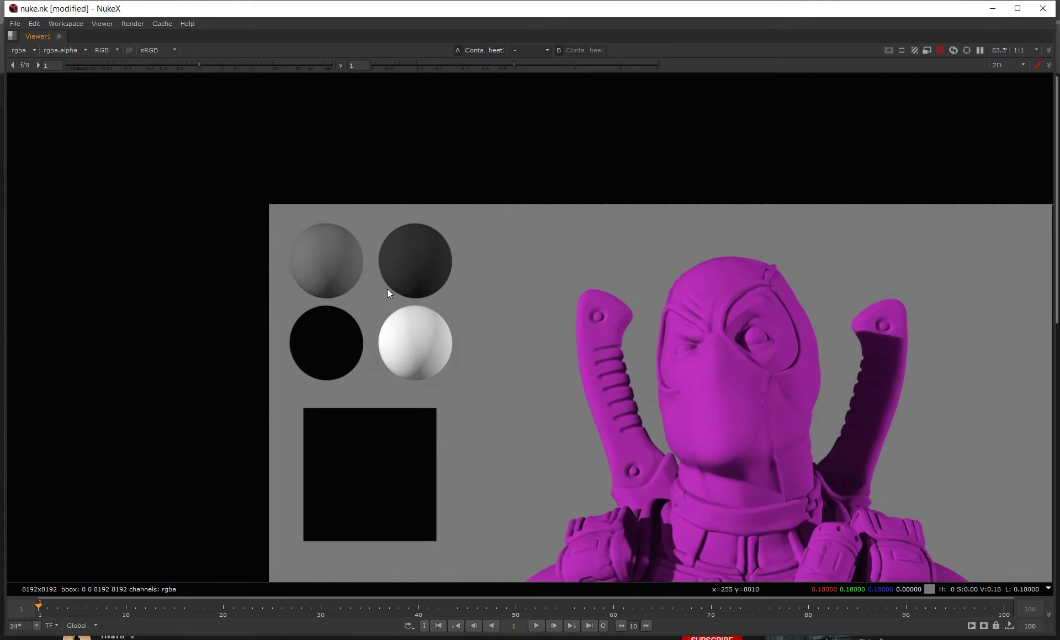
pyautogui.moveTo(359, 300); pyautogui.dragTo(355, 277, button='middle')
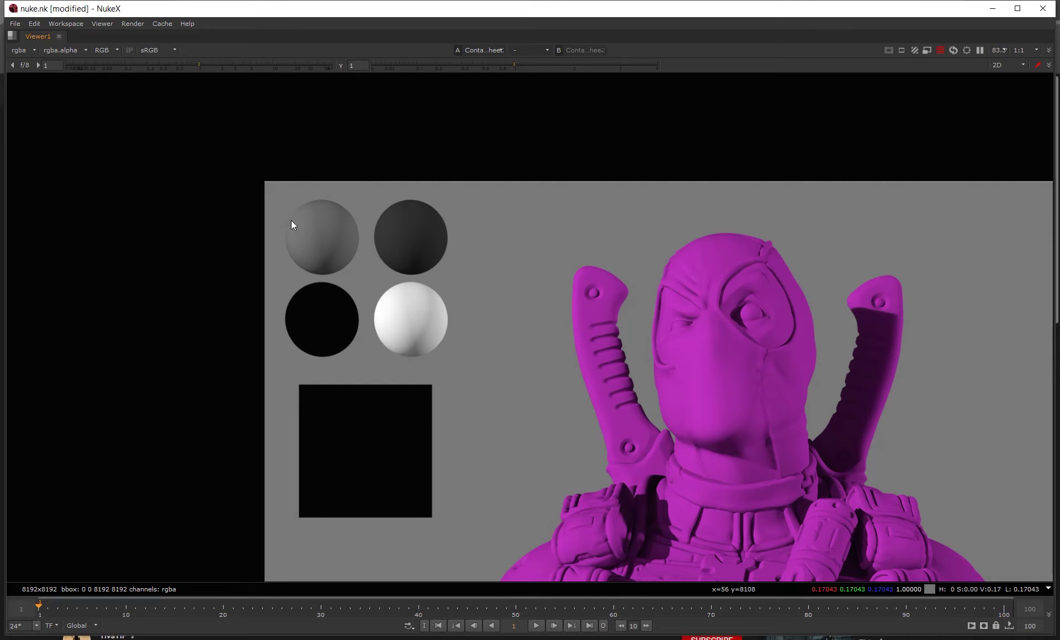
pyautogui.keyDown('ctrl'); pyautogui.keyDown('shift'); pyautogui.moveTo(292, 222); pyautogui.dragTo(302, 237); pyautogui.keyUp('shift'); pyautogui.keyUp('ctrl')
pyautogui.keyDown('ctrl'); pyautogui.keyDown('shift'); pyautogui.moveTo(309, 222); pyautogui.dragTo(322, 227); pyautogui.keyUp('shift'); pyautogui.keyUp('ctrl')
pyautogui.keyDown('ctrl'); pyautogui.keyDown('shift'); pyautogui.moveTo(289, 225); pyautogui.dragTo(296, 236); pyautogui.keyUp('shift'); pyautogui.keyUp('ctrl')
# Sample the average pixel values on the lit side of the second and third busts' grey balls.
pyautogui.scroll(-3, 464, 380)
pyautogui.moveTo(541, 365); pyautogui.dragTo(448, 356, button='middle')
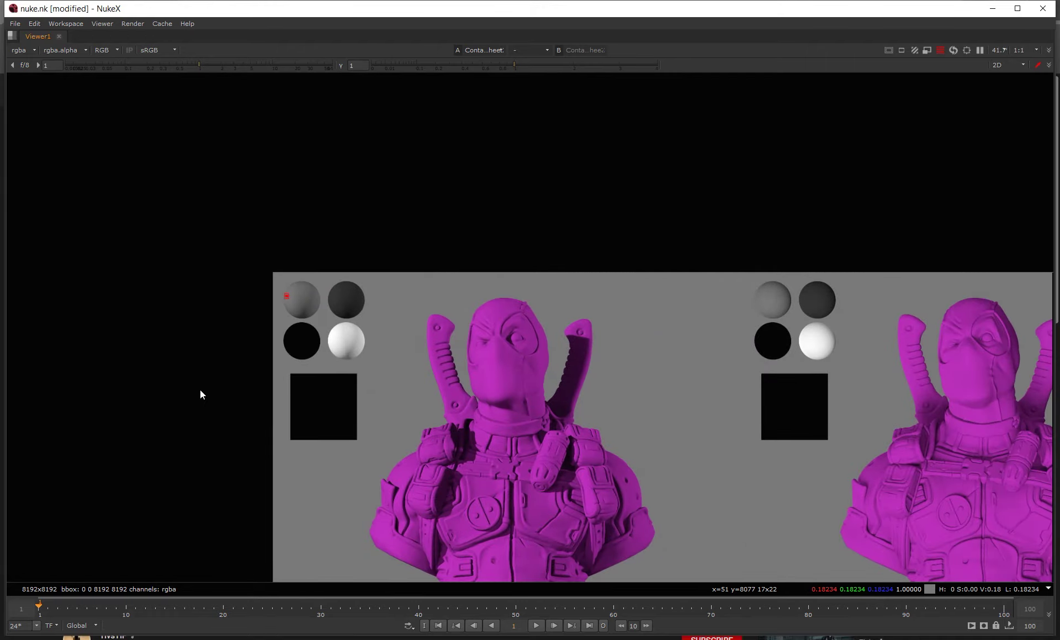
pyautogui.scroll(3, 794, 306)
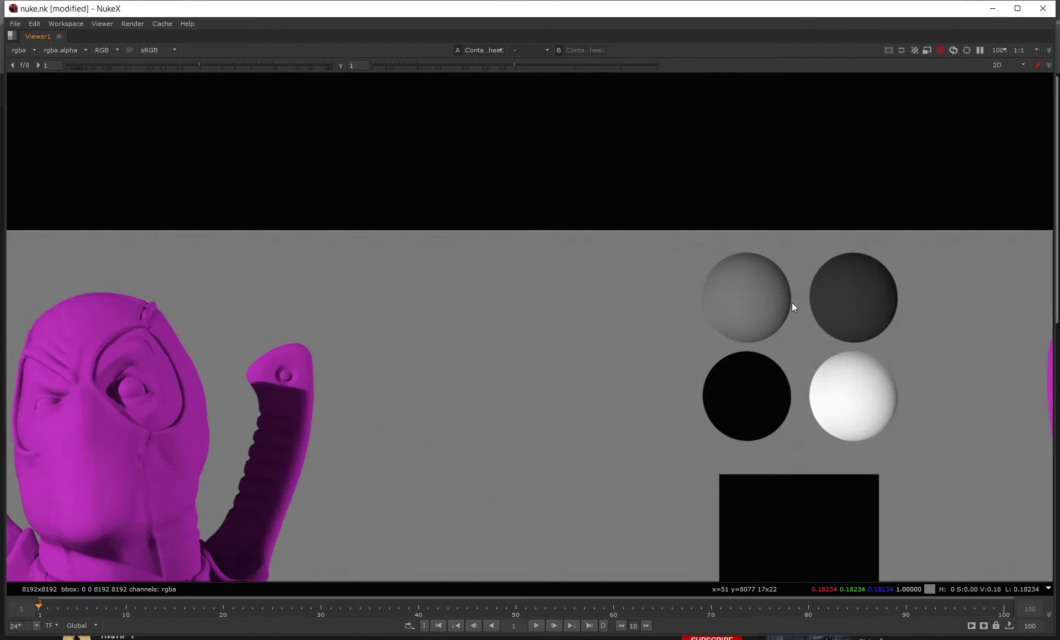
pyautogui.keyDown('ctrl'); pyautogui.keyDown('shift'); pyautogui.moveTo(715, 308); pyautogui.dragTo(727, 320); pyautogui.keyUp('shift'); pyautogui.keyUp('ctrl')
pyautogui.scroll(-6, 673, 356)
pyautogui.moveTo(674, 354); pyautogui.dragTo(371, 345, button='middle')
pyautogui.scroll(7, 722, 327)
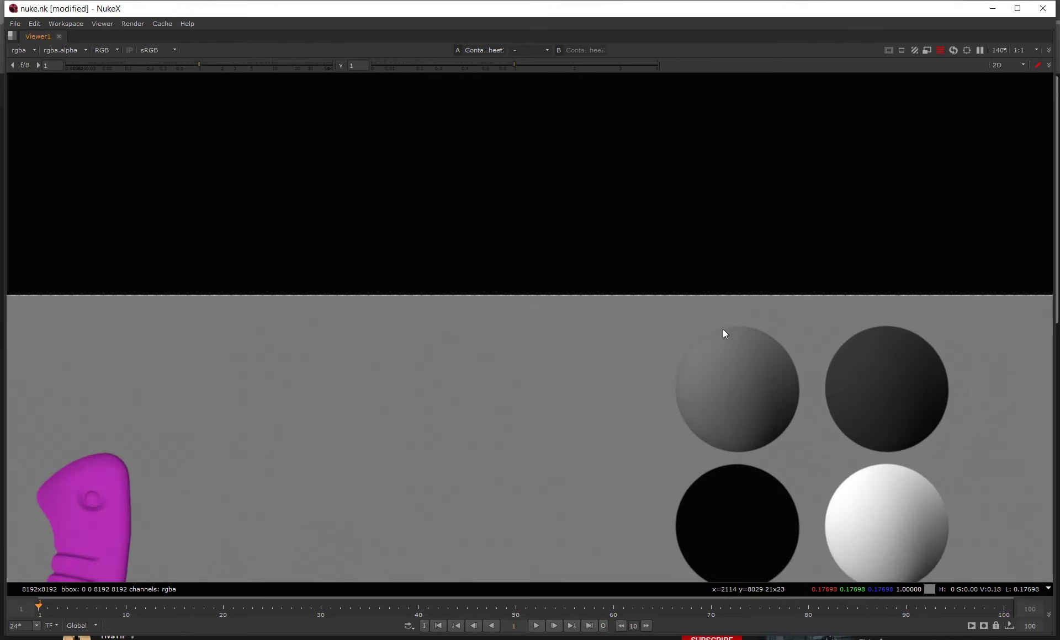
pyautogui.keyDown('ctrl'); pyautogui.keyDown('shift'); pyautogui.moveTo(694, 351); pyautogui.dragTo(705, 359); pyautogui.keyUp('shift'); pyautogui.keyUp('ctrl')
# Return to the first bust and examine the light falloff on its grey ball up close.
pyautogui.scroll(-14, 511, 350)
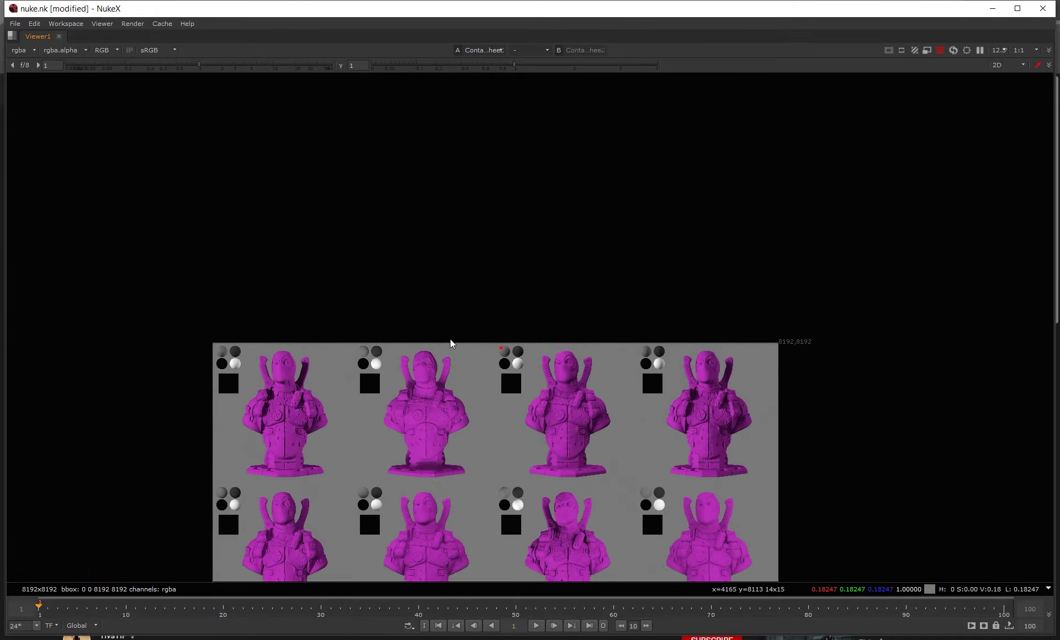
pyautogui.moveTo(449, 339); pyautogui.dragTo(491, 269, button='middle')
pyautogui.scroll(3, 256, 288)
pyautogui.scroll(5, 257, 289)
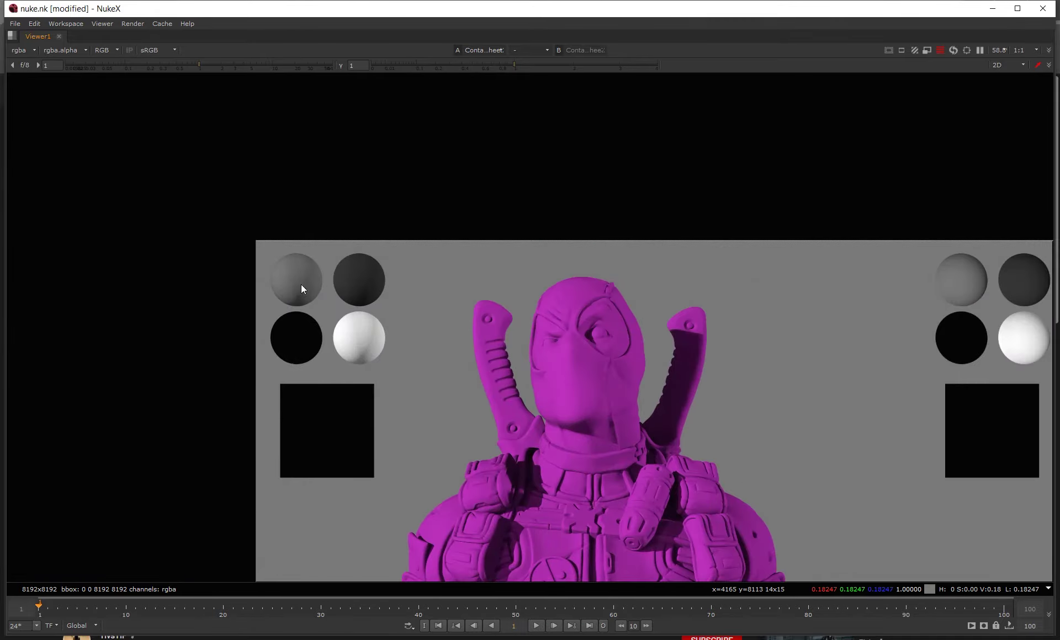
pyautogui.scroll(4, 296, 284)
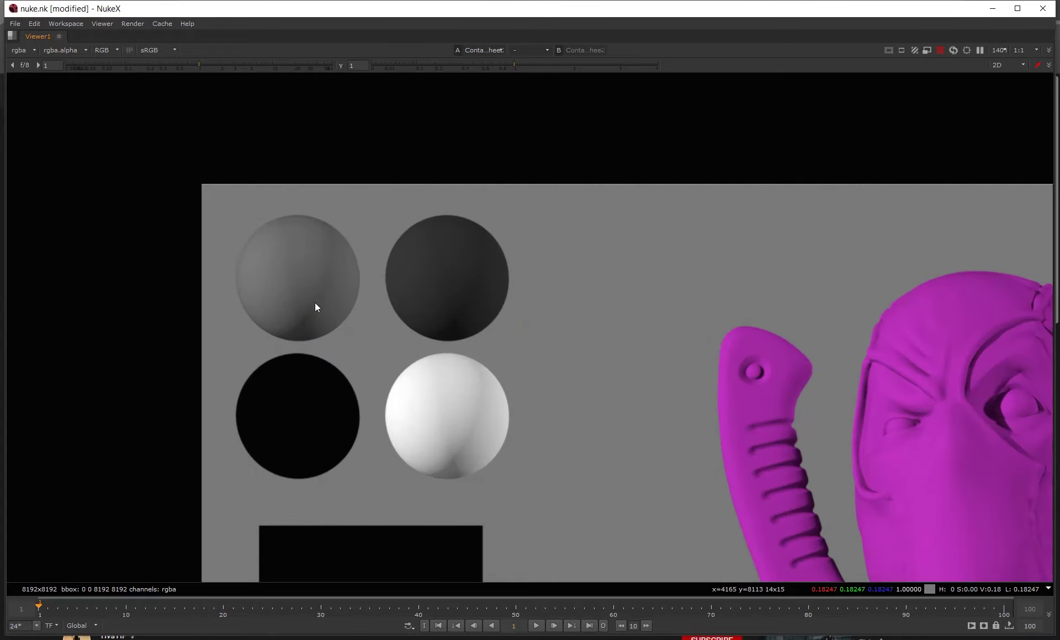
pyautogui.scroll(-6, 384, 290)
pyautogui.scroll(4, 373, 289)
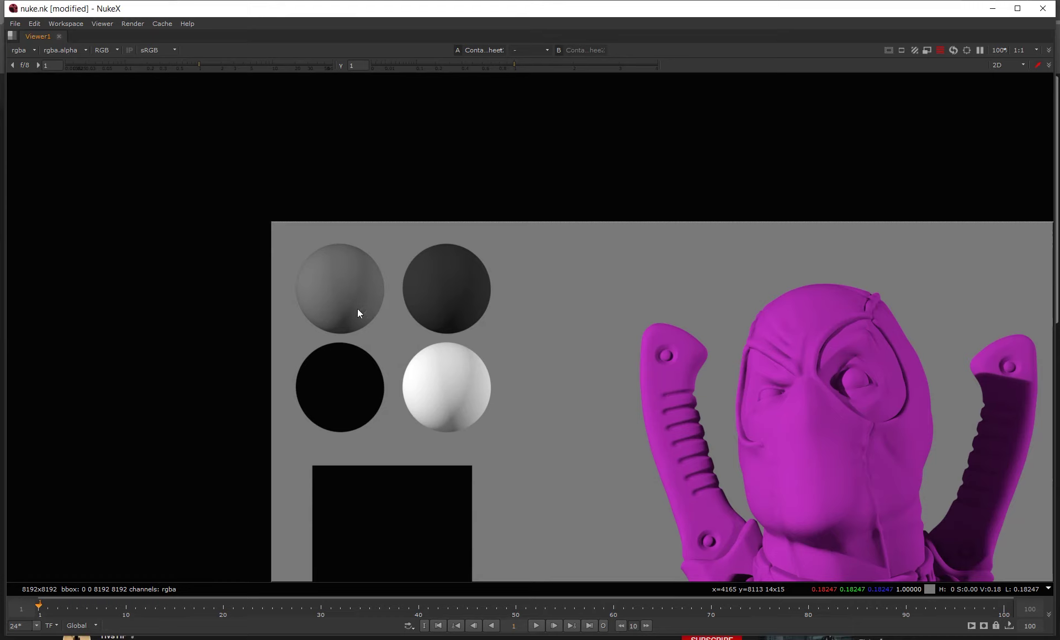
# Sample the average pixel values of several small areas on the shadow side of the first bust's grey ball.
pyautogui.keyDown('ctrl'); pyautogui.keyDown('shift'); pyautogui.moveTo(358, 310); pyautogui.dragTo(371, 319); pyautogui.keyUp('shift'); pyautogui.keyUp('ctrl')
pyautogui.keyDown('ctrl'); pyautogui.keyDown('shift'); pyautogui.moveTo(371, 300); pyautogui.dragTo(361, 318); pyautogui.keyUp('shift'); pyautogui.keyUp('ctrl')
pyautogui.keyDown('ctrl'); pyautogui.keyDown('shift'); pyautogui.rightClick(362, 307); pyautogui.keyUp('shift'); pyautogui.keyUp('ctrl')
pyautogui.keyDown('ctrl'); pyautogui.keyDown('shift'); pyautogui.moveTo(358, 302); pyautogui.dragTo(372, 317); pyautogui.keyUp('shift'); pyautogui.keyUp('ctrl')
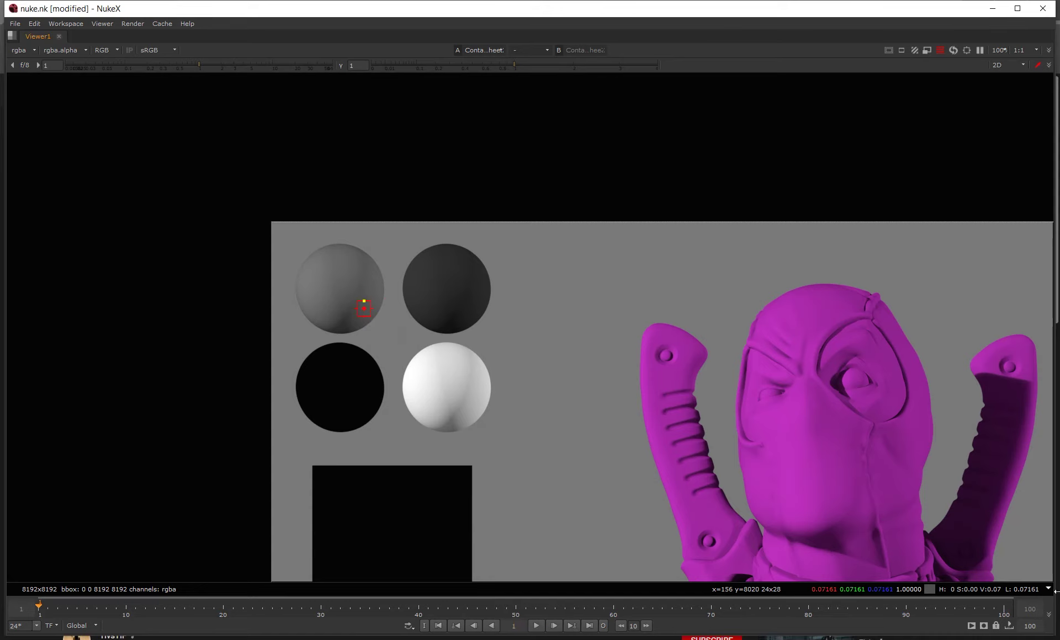
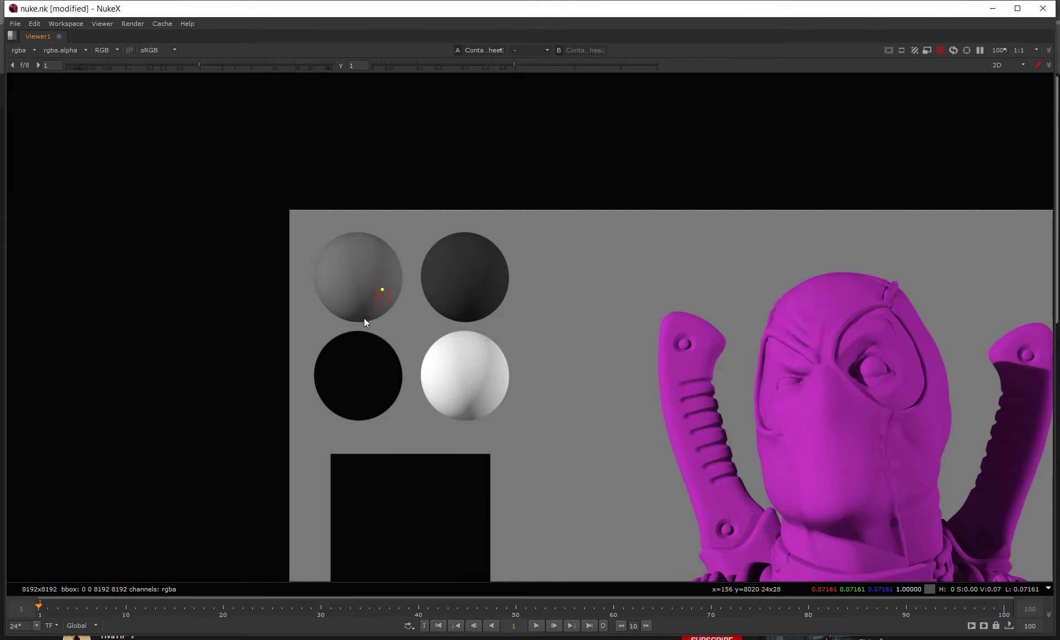
# Display the contact sheet containing only the calibration balls in the viewer.
pyautogui.scroll(-3, 362, 313)
pyautogui.press('space')
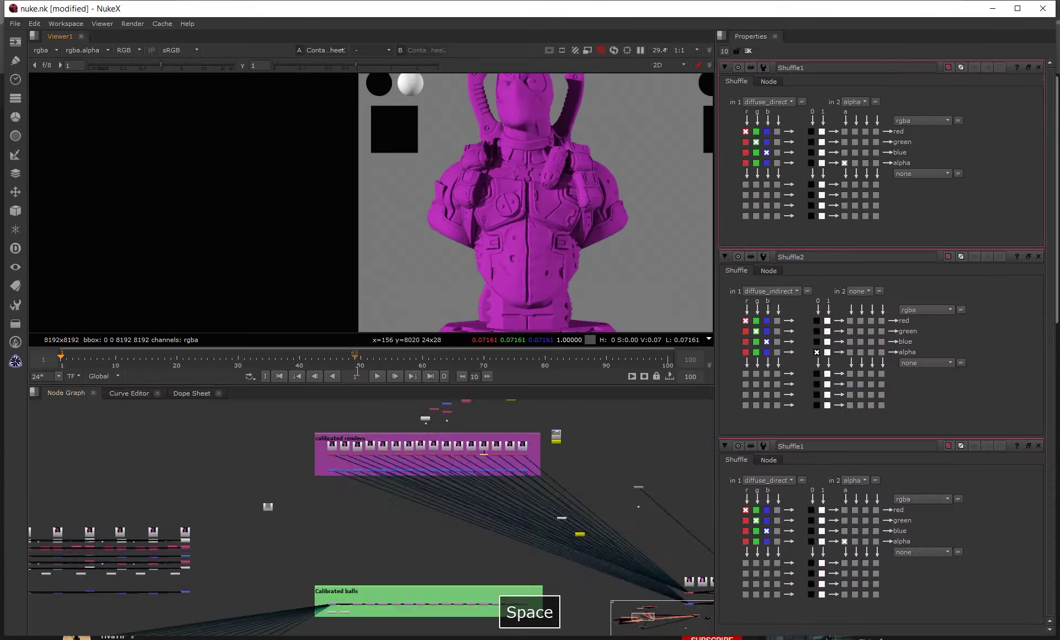
pyautogui.scroll(3, 323, 452)
pyautogui.scroll(4, 211, 488)
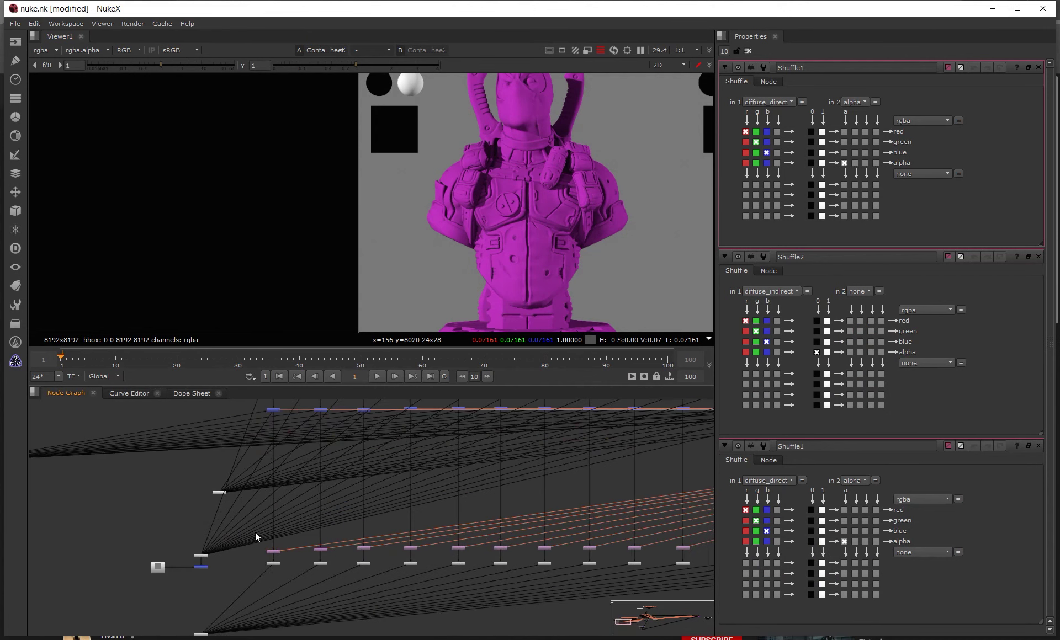
pyautogui.moveTo(264, 529); pyautogui.dragTo(284, 476, button='middle')
pyautogui.click(218, 582)
pyautogui.press('1')
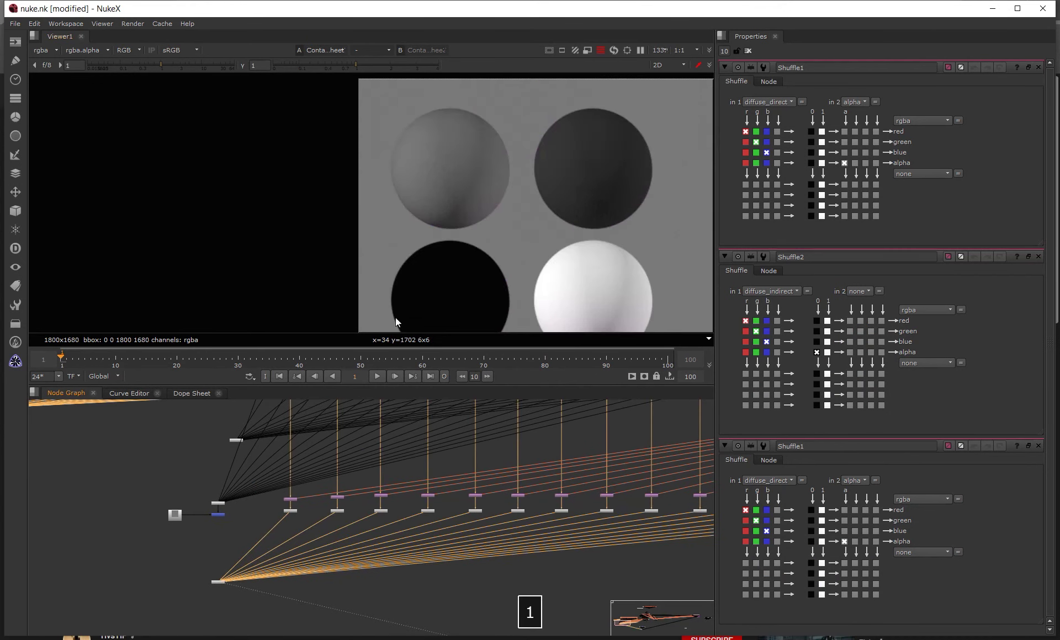
# Examine the ball sets and their ratio labels along the top row, ending close on the second set's grey ball.
pyautogui.moveTo(438, 184); pyautogui.dragTo(350, 196, button='middle')
pyautogui.scroll(-3, 246, 227)
pyautogui.scroll(2, 276, 205)
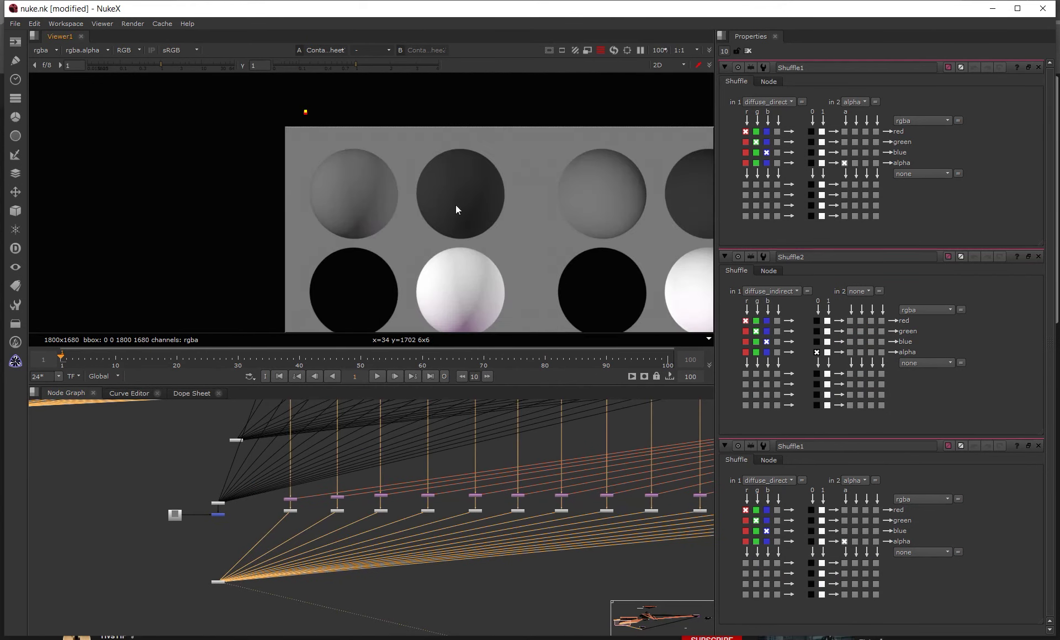
pyautogui.scroll(-4, 407, 184)
pyautogui.scroll(5, 343, 148)
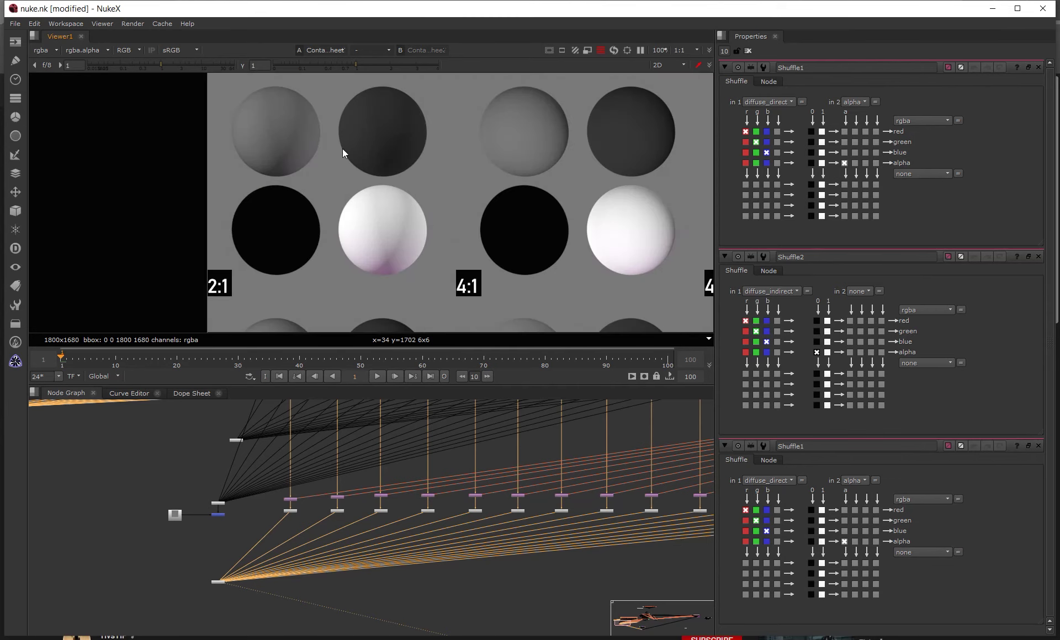
pyautogui.moveTo(342, 148); pyautogui.dragTo(358, 152, button='middle')
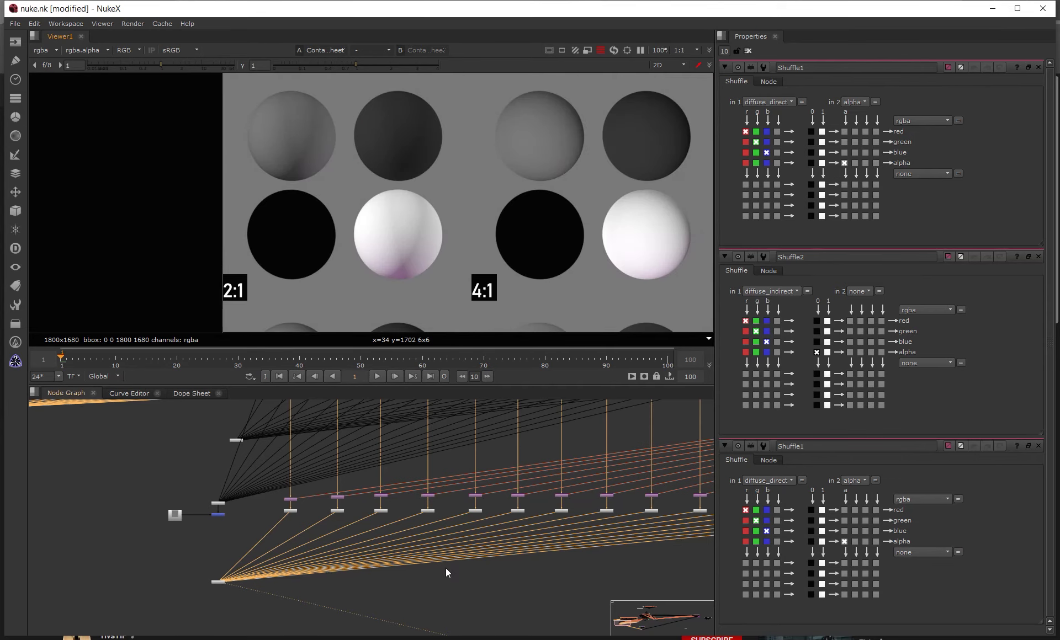
pyautogui.scroll(-3, 446, 572)
pyautogui.moveTo(446, 572); pyautogui.dragTo(349, 605, button='middle')
pyautogui.scroll(-5, 489, 222)
pyautogui.moveTo(563, 201); pyautogui.dragTo(371, 169, button='middle')
pyautogui.scroll(5, 329, 185)
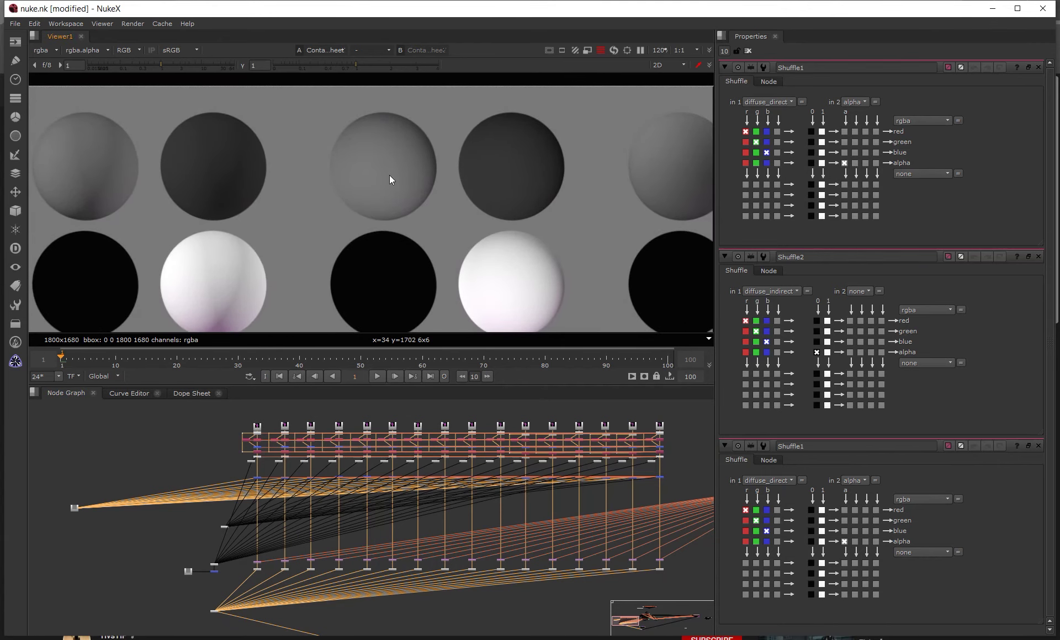
# Sample the average pixel values on the lit and shadow sides of the second set's grey ball.
pyautogui.moveTo(347, 180); pyautogui.dragTo(331, 187, button='middle')
pyautogui.keyDown('ctrl'); pyautogui.keyDown('shift'); pyautogui.moveTo(324, 185); pyautogui.dragTo(337, 199); pyautogui.keyUp('shift'); pyautogui.keyUp('ctrl')
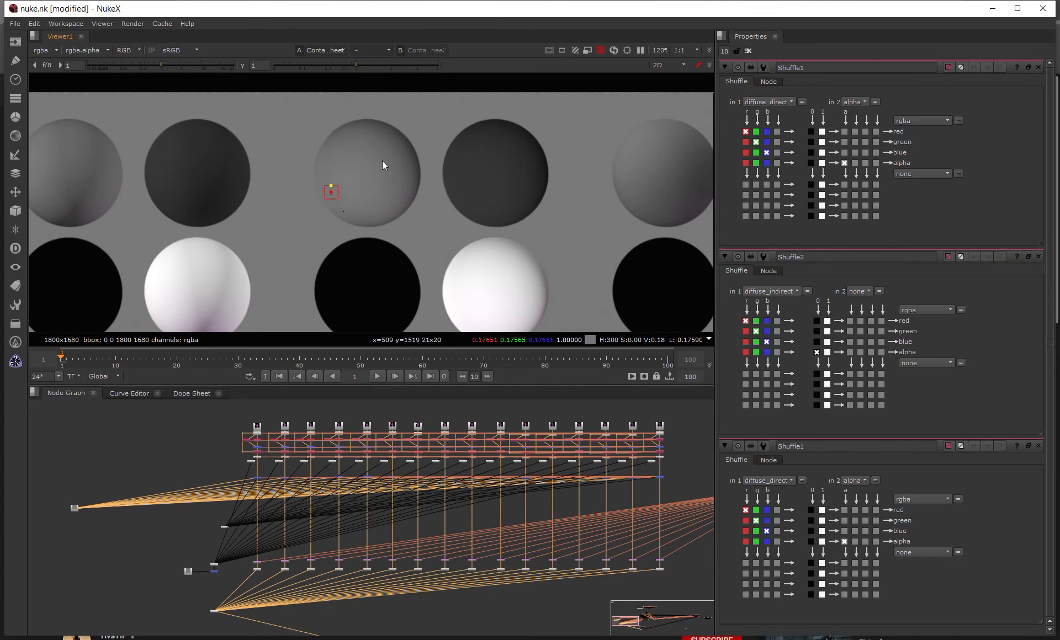
pyautogui.scroll(2, 375, 139)
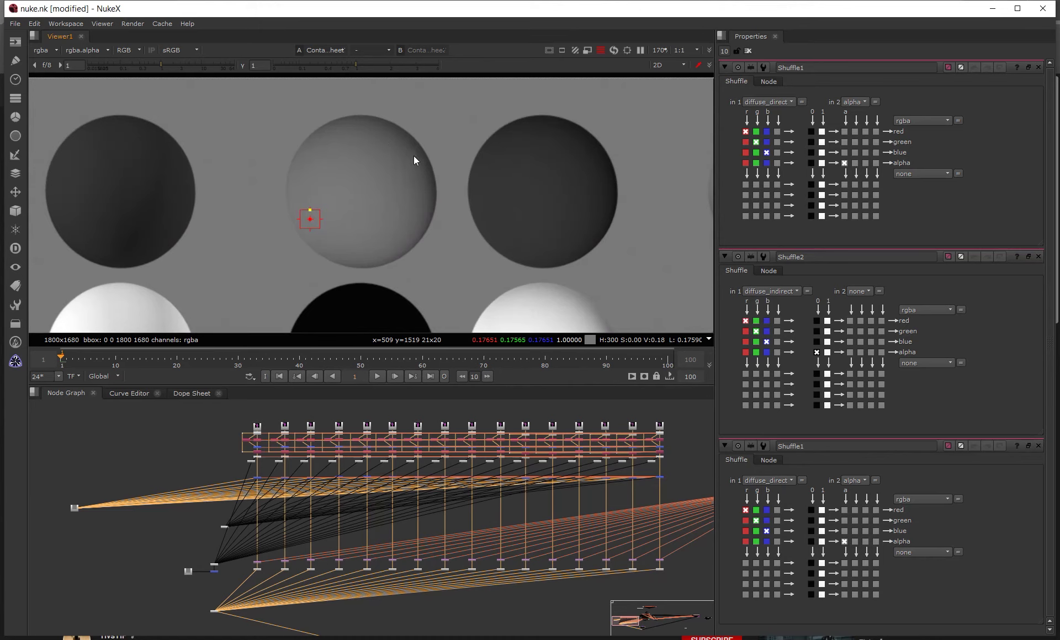
pyautogui.keyDown('ctrl'); pyautogui.keyDown('shift'); pyautogui.moveTo(415, 157); pyautogui.dragTo(426, 167); pyautogui.keyUp('shift'); pyautogui.keyUp('ctrl')
# Switch to Calculator to check the result of 0.09 ÷ 2 as a reference, and return to Nuke.
pyautogui.hotkey('alt', 'Tab')
pyautogui.click(759, 151)
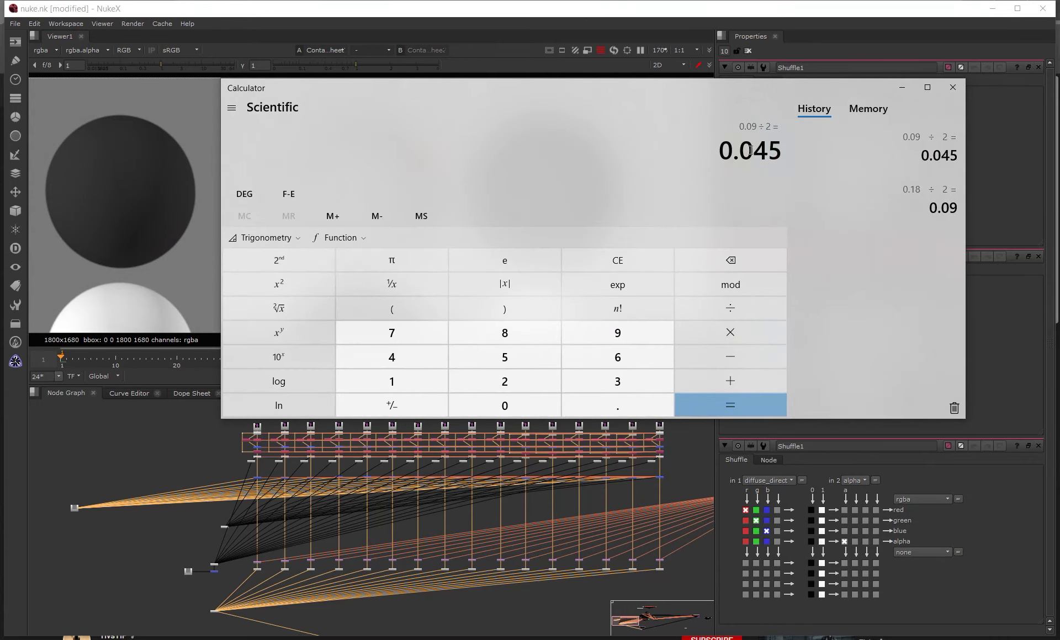
pyautogui.moveTo(750, 150); pyautogui.dragTo(790, 149)
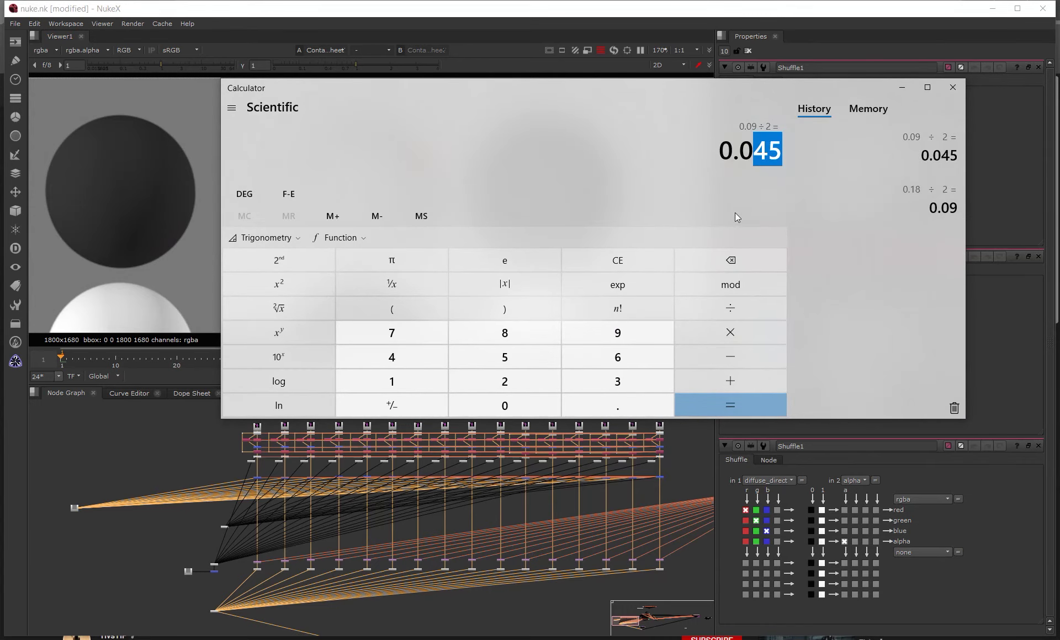
pyautogui.click(552, 8)
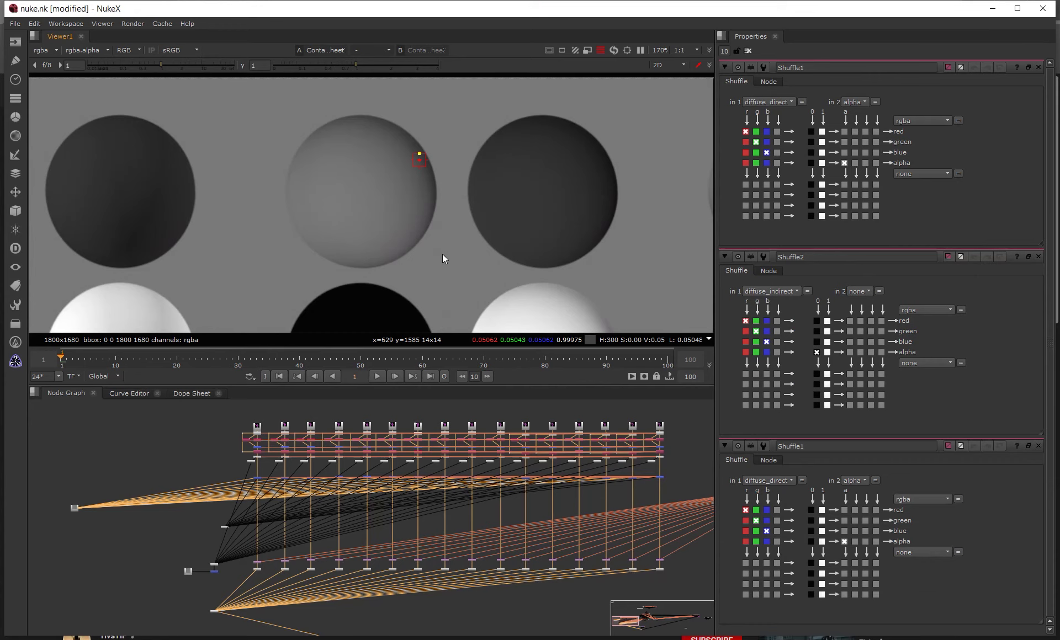
# Sample the average pixel values on the lit and shadow sides of the third set's grey ball.
pyautogui.scroll(-5, 442, 254)
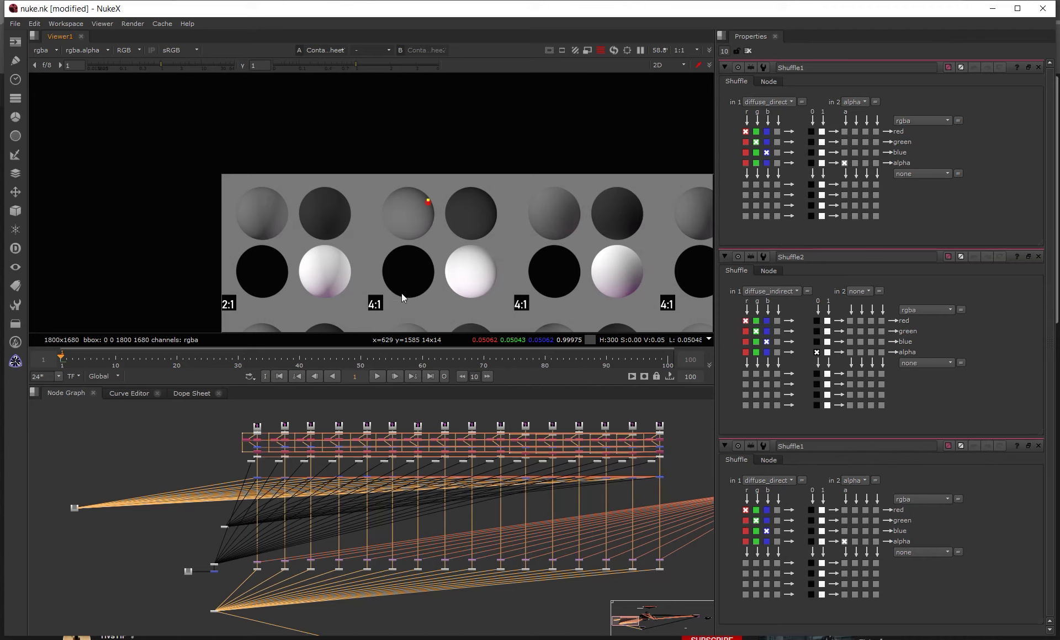
pyautogui.scroll(3, 419, 276)
pyautogui.scroll(2, 461, 207)
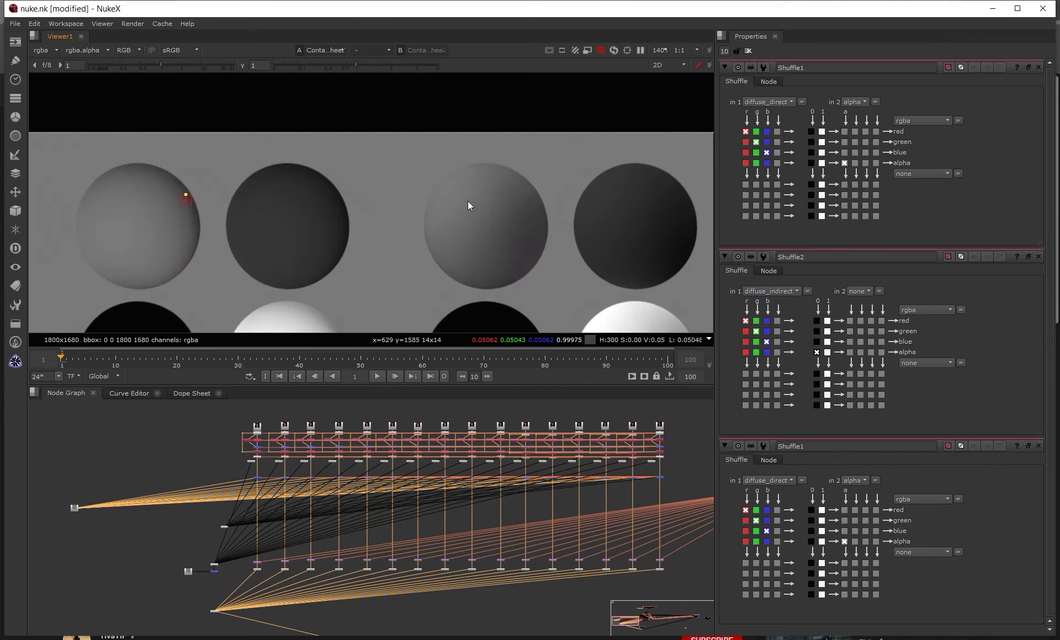
pyautogui.keyDown('ctrl'); pyautogui.keyDown('shift'); pyautogui.moveTo(444, 181); pyautogui.dragTo(455, 196); pyautogui.keyUp('shift'); pyautogui.keyUp('ctrl')
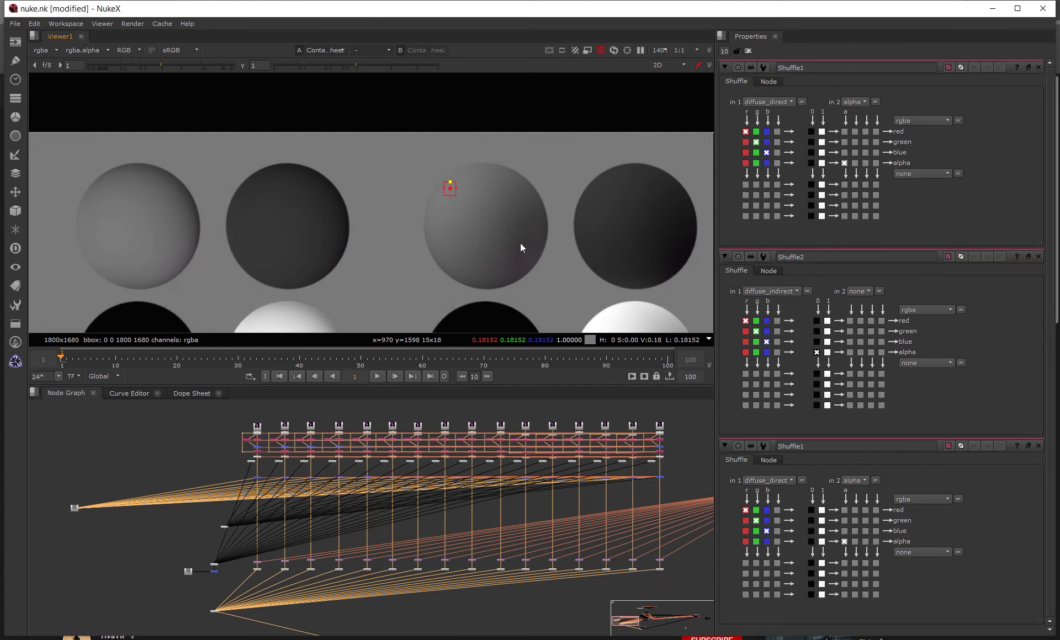
pyautogui.keyDown('ctrl'); pyautogui.keyDown('shift'); pyautogui.moveTo(520, 243); pyautogui.dragTo(535, 257); pyautogui.keyUp('shift'); pyautogui.keyUp('ctrl')
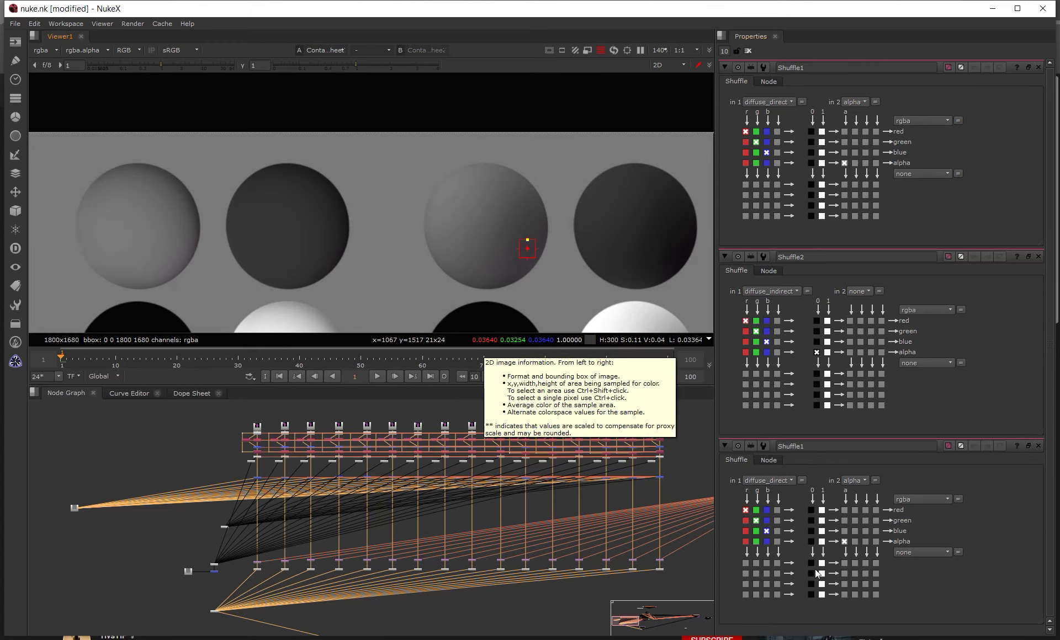
# Switch to Calculator, divide 0.045 by 2 for the next stop down, and return to Nuke.
pyautogui.hotkey('alt', 'Tab')
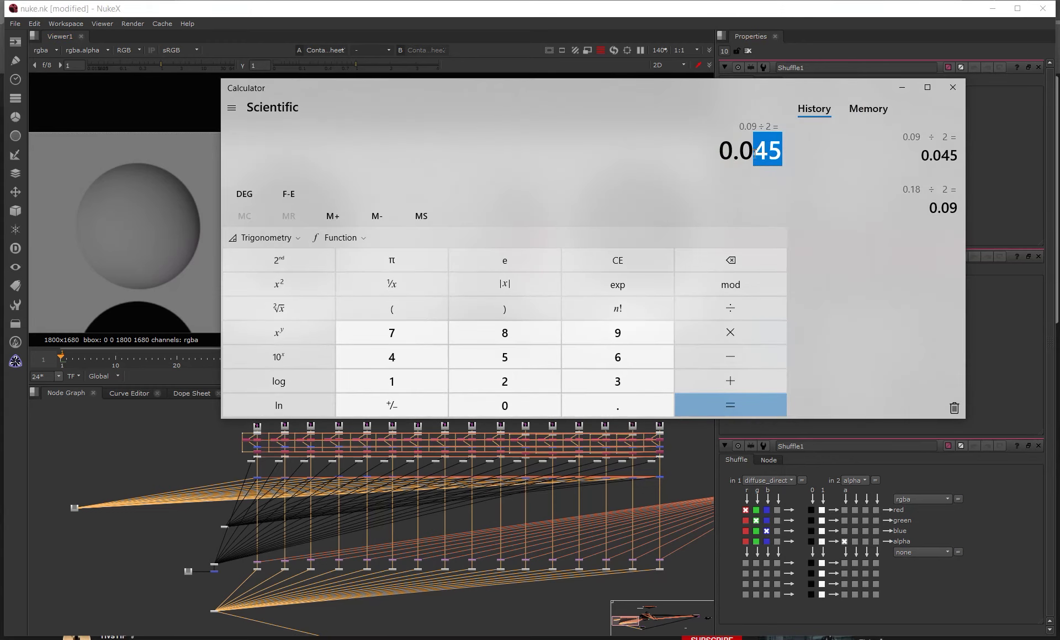
pyautogui.click(754, 154)
pyautogui.moveTo(754, 149); pyautogui.dragTo(790, 152)
pyautogui.press('/')
pyautogui.write('2')
pyautogui.press('Return')
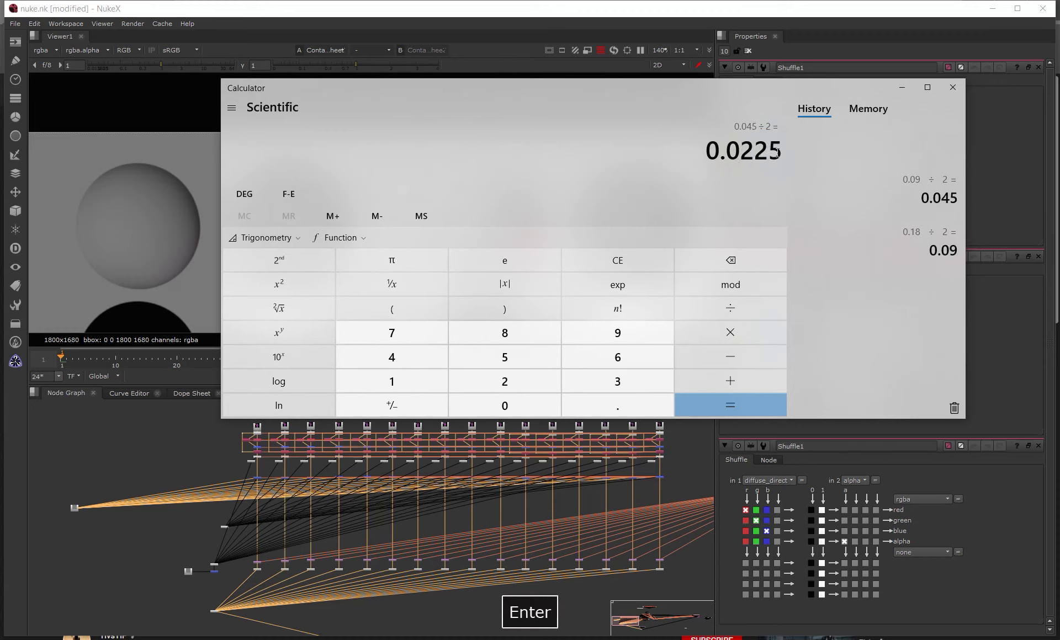
pyautogui.moveTo(743, 149); pyautogui.dragTo(785, 149)
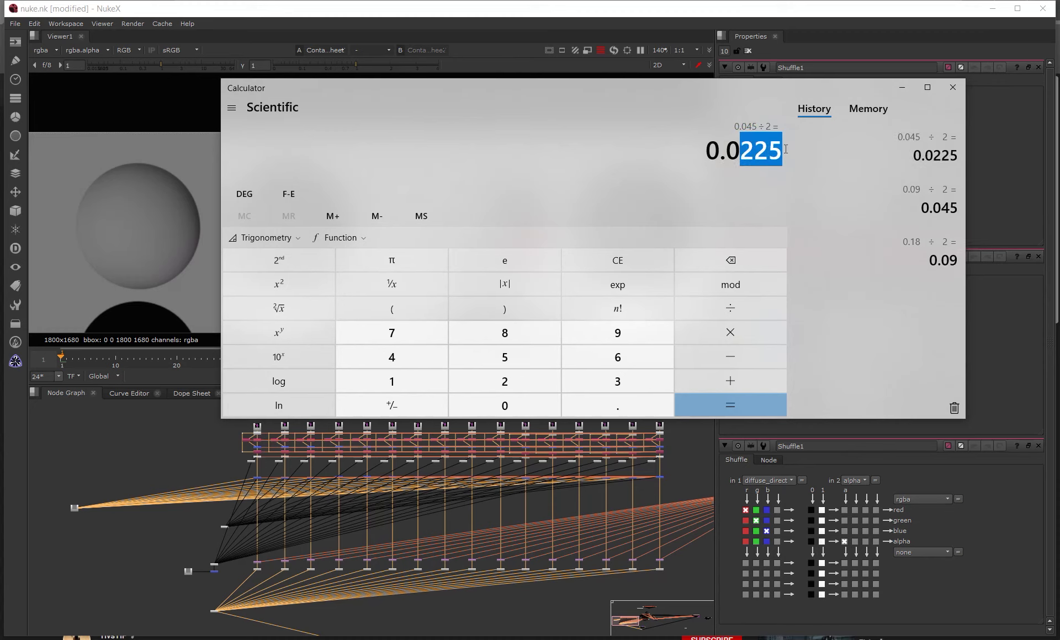
pyautogui.click(688, 15)
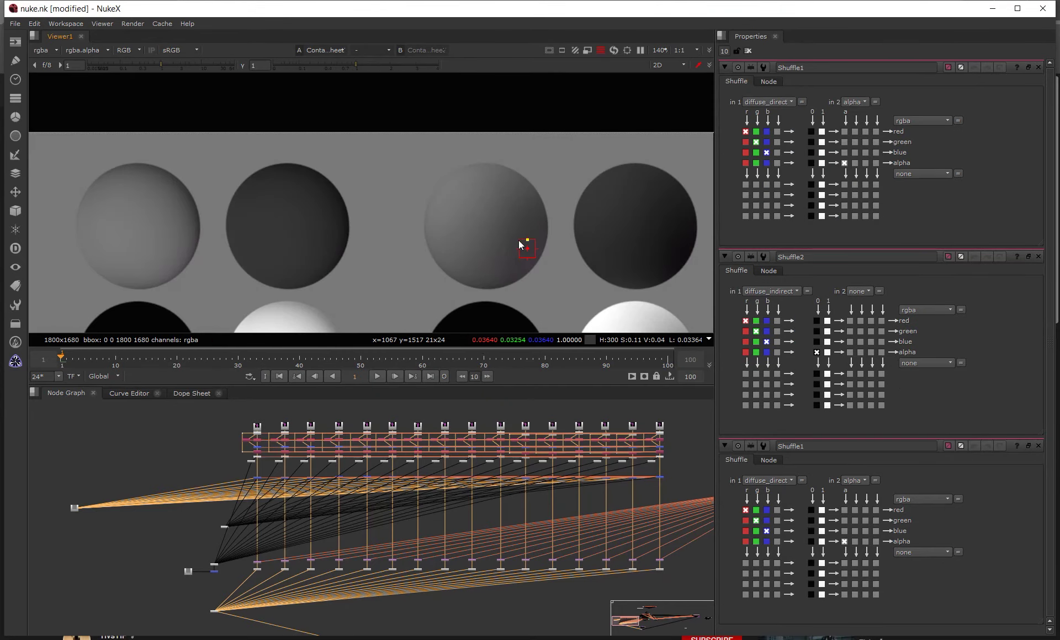
# Review the whole ball sheet and replace it in the viewer with the unlabelled bust contact sheet.
pyautogui.moveTo(482, 255); pyautogui.dragTo(469, 204, button='middle')
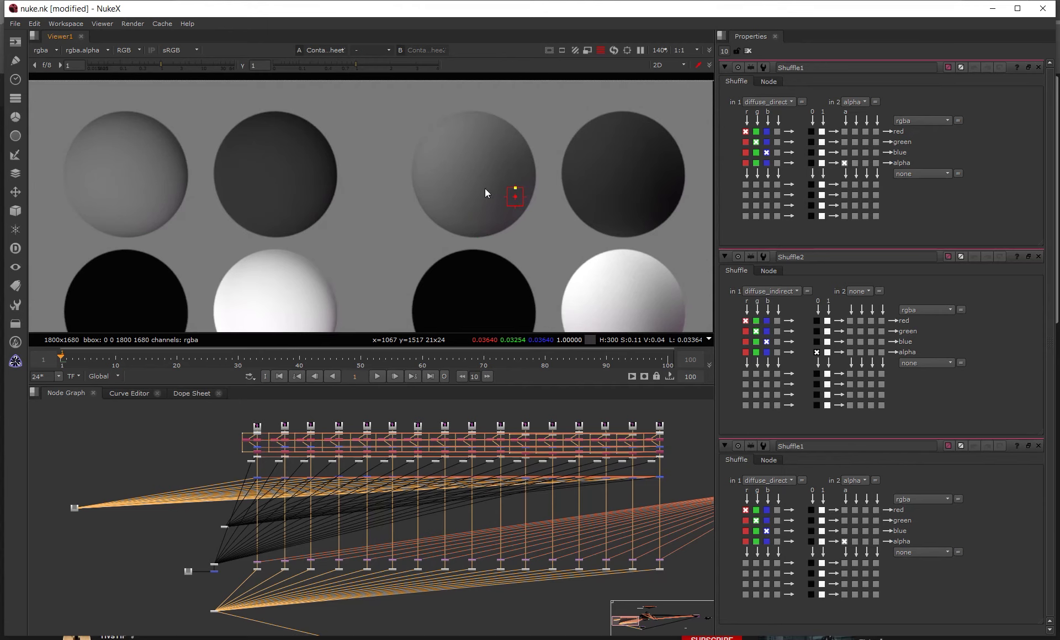
pyautogui.scroll(-4, 458, 195)
pyautogui.moveTo(469, 247); pyautogui.dragTo(435, 148, button='middle')
pyautogui.scroll(-3, 443, 197)
pyautogui.scroll(-2, 424, 197)
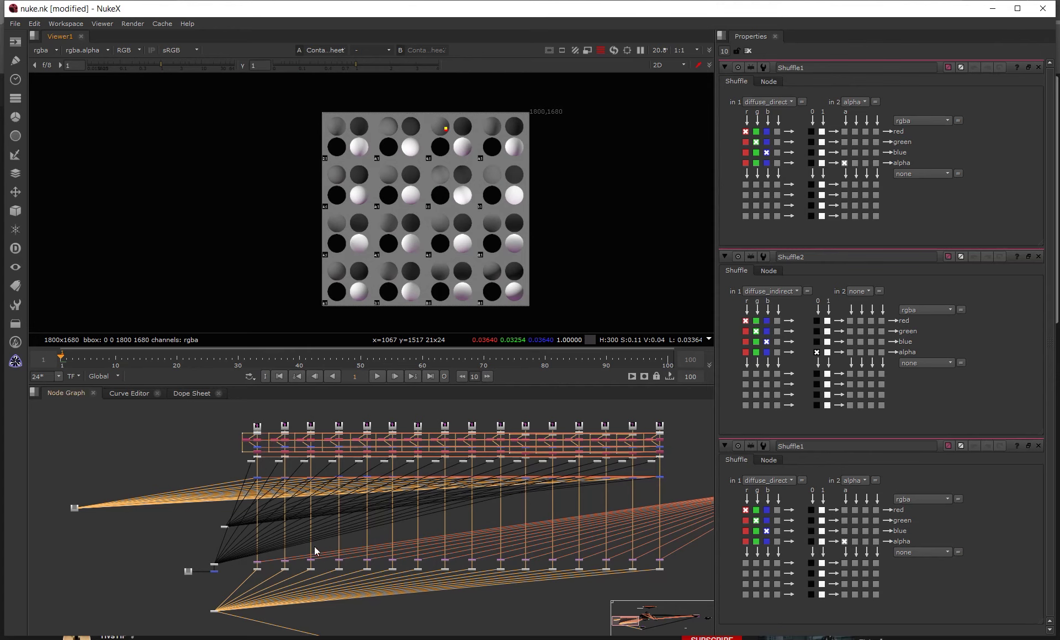
pyautogui.moveTo(194, 540); pyautogui.dragTo(239, 519)
pyautogui.press('1')
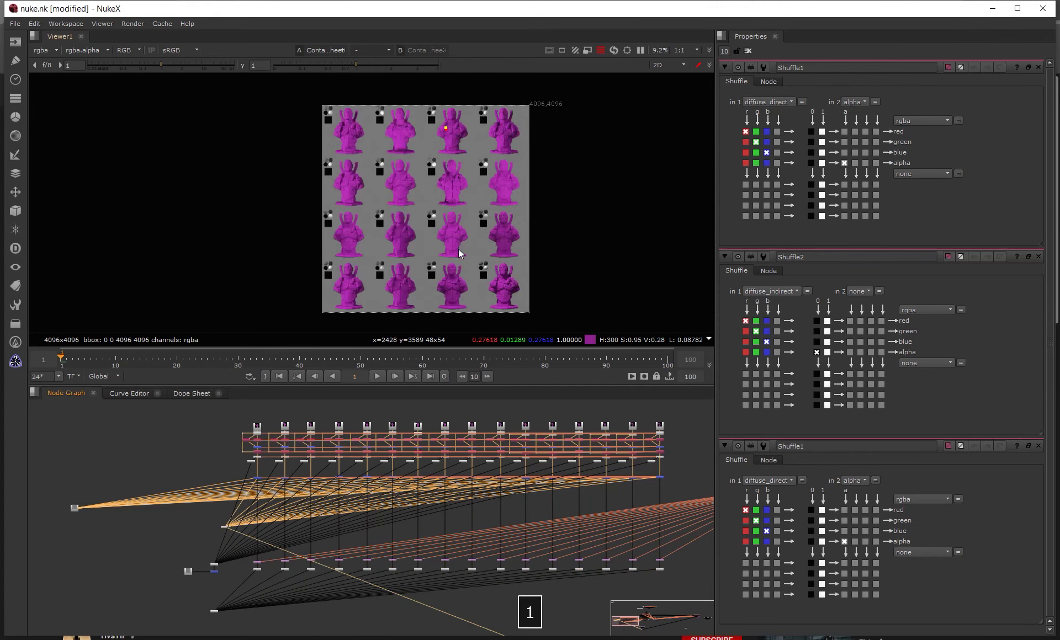
# Display the Merge4 bust sheet with the ratio labels in a maximised viewer.
pyautogui.moveTo(181, 596); pyautogui.dragTo(226, 568)
pyautogui.press('1')
pyautogui.press('1')
pyautogui.press('space')
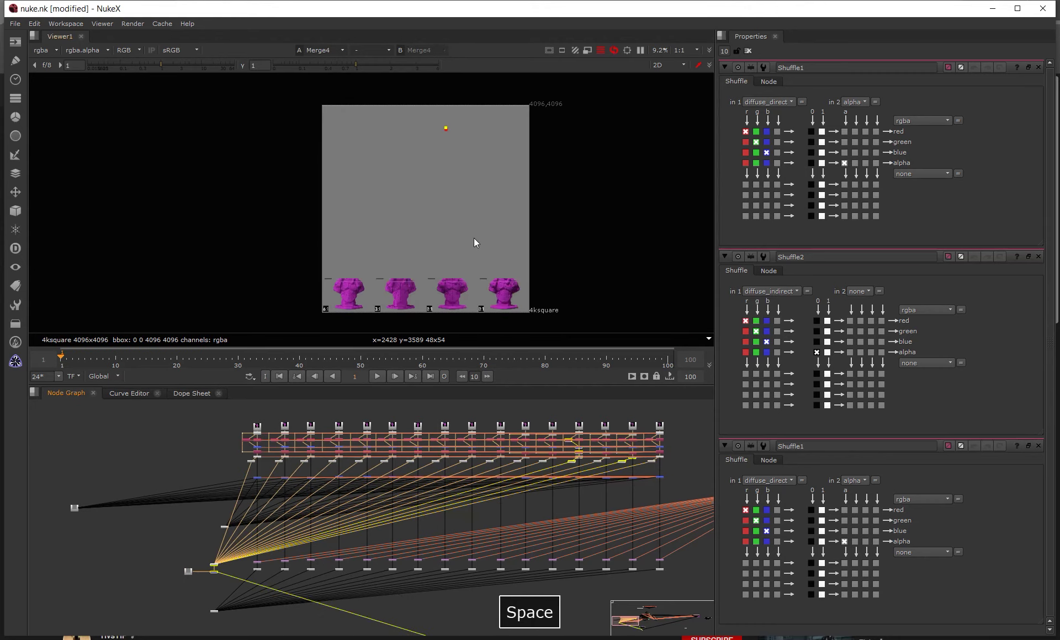
pyautogui.moveTo(442, 434); pyautogui.dragTo(520, 324, button='middle')
pyautogui.scroll(4, 508, 347)
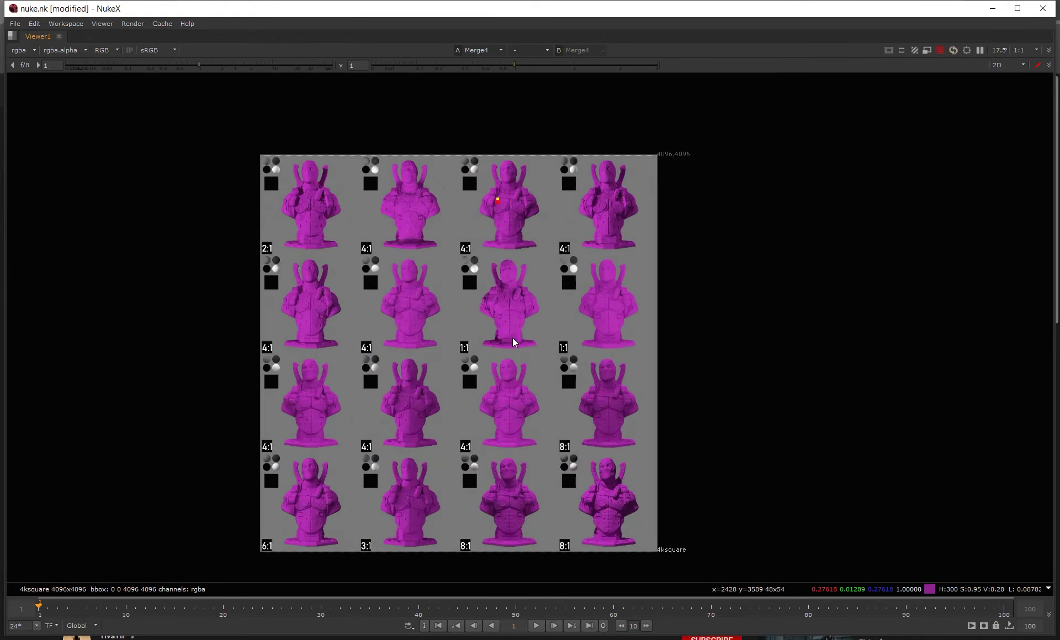
pyautogui.moveTo(558, 324); pyautogui.dragTo(583, 298, button='middle')
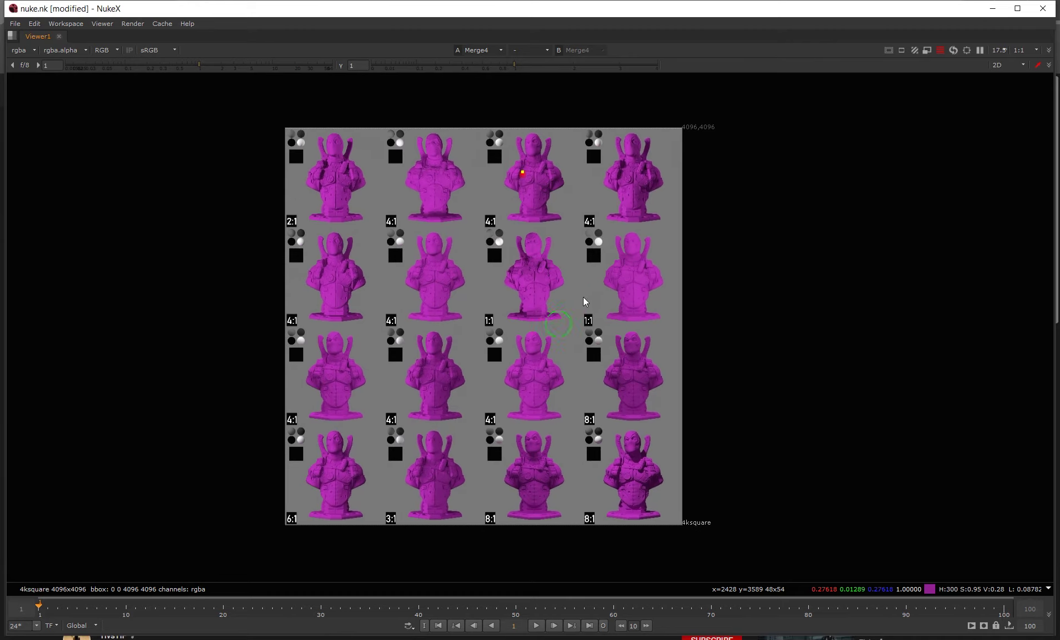
# Compare the ratio-labelled busts in the lower rows, ending with a close look at the two 1:1 busts in the second row.
pyautogui.keyDown('ctrl'); pyautogui.keyDown('shift'); pyautogui.rightClick(669, 242); pyautogui.keyUp('shift'); pyautogui.keyUp('ctrl')
pyautogui.scroll(2, 527, 319)
pyautogui.moveTo(610, 343); pyautogui.dragTo(548, 190, button='middle')
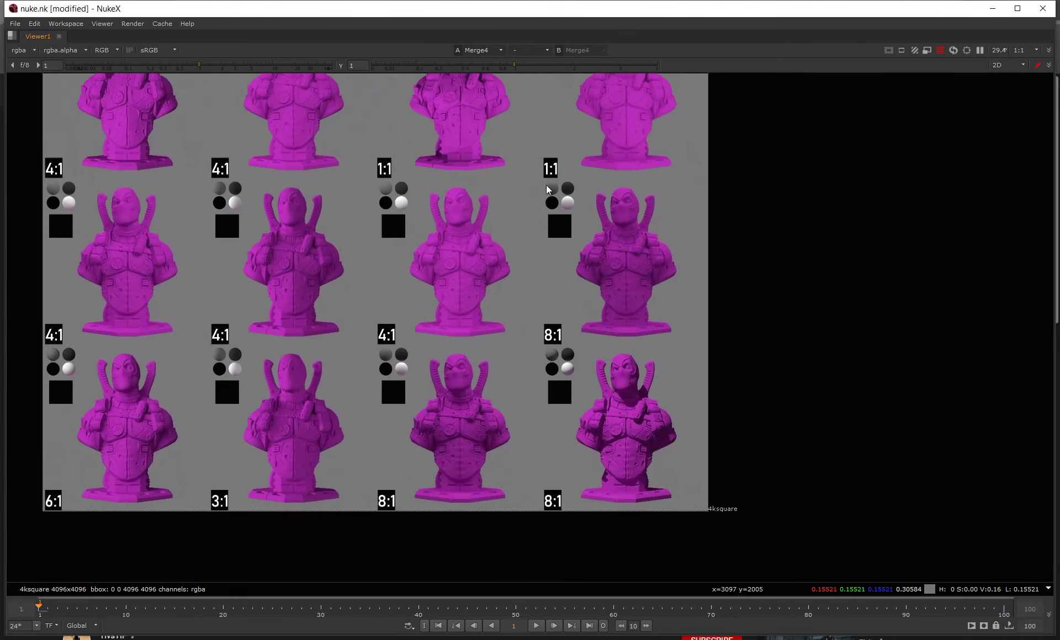
pyautogui.scroll(-1, 526, 312)
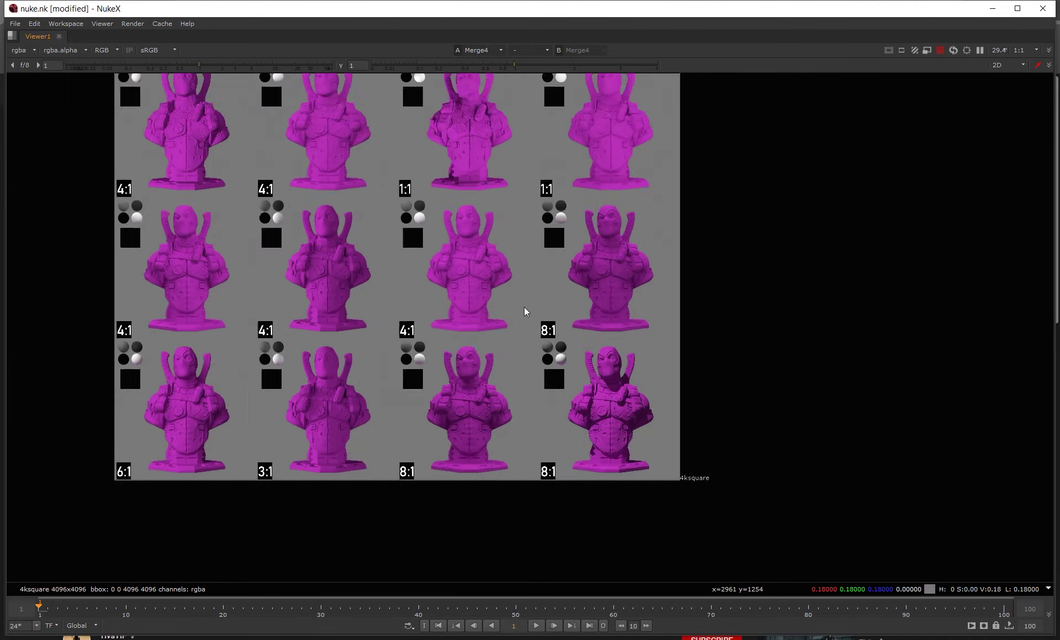
pyautogui.scroll(-2, 498, 372)
pyautogui.scroll(6, 493, 249)
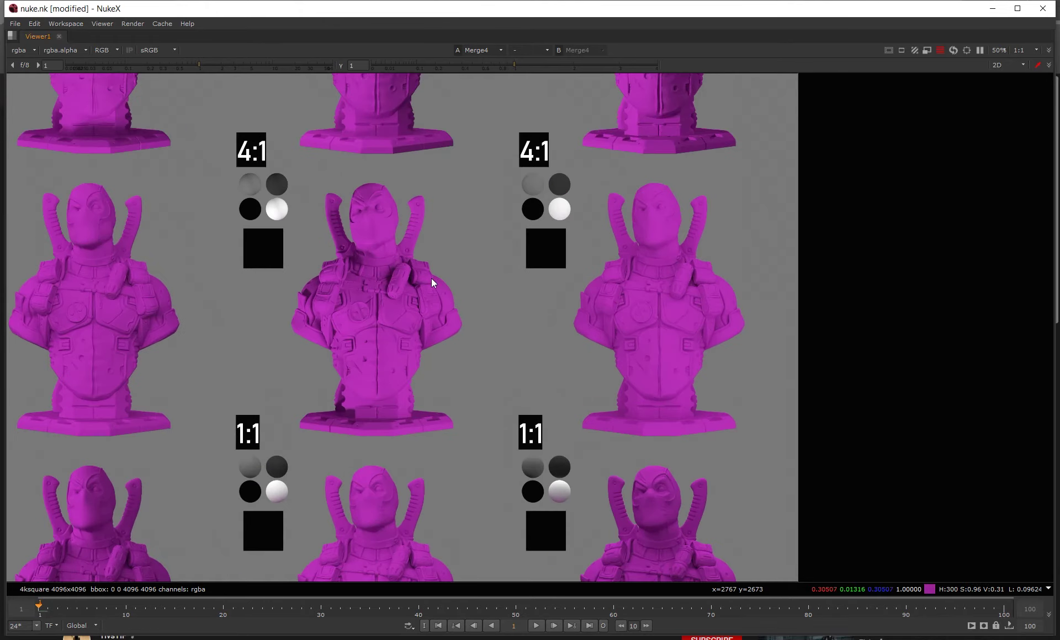
pyautogui.moveTo(494, 277); pyautogui.dragTo(443, 278, button='middle')
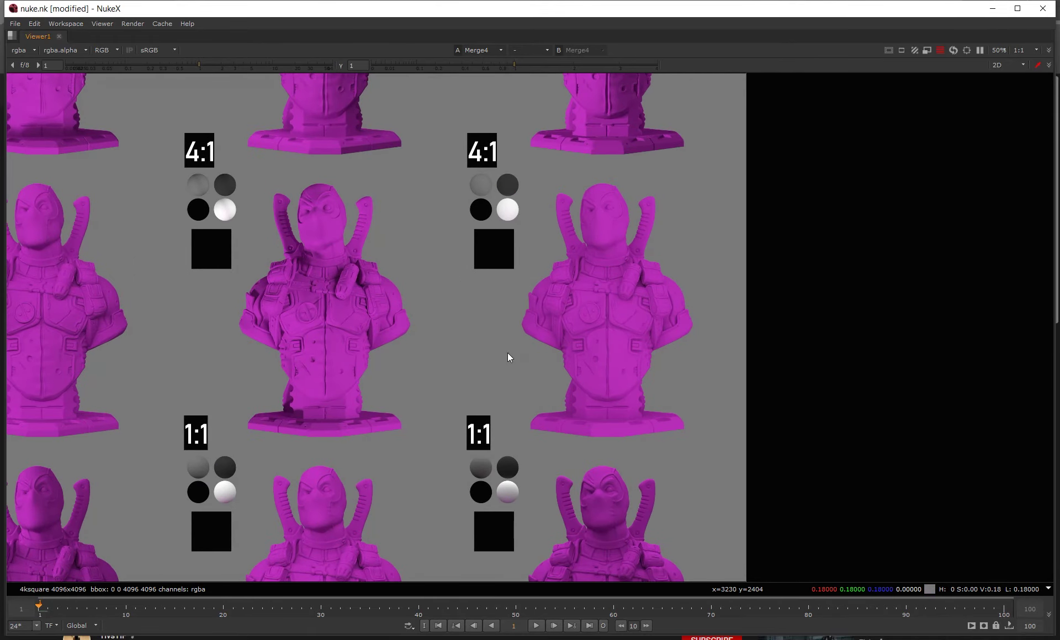
pyautogui.scroll(2, 621, 247)
pyautogui.moveTo(562, 260); pyautogui.dragTo(636, 258, button='middle')
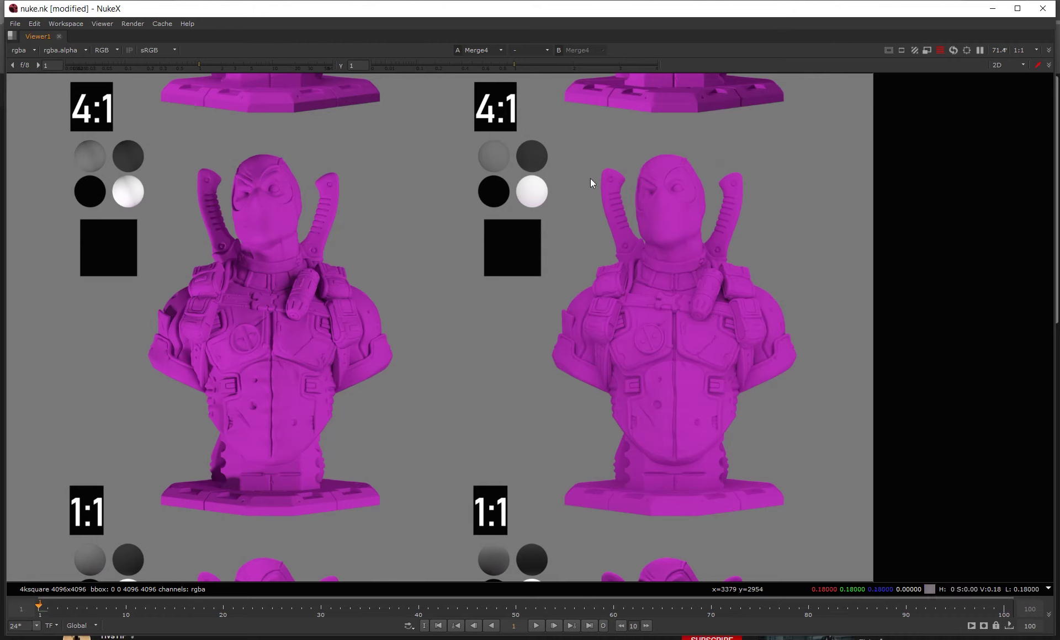
# Examine the evenly lit 1:1 bust at the end of the second row and the two 8:1 busts in the last row.
pyautogui.moveTo(564, 146); pyautogui.dragTo(734, 435)
pyautogui.moveTo(565, 130); pyautogui.dragTo(792, 519)
pyautogui.scroll(-1, 517, 373)
pyautogui.moveTo(517, 373); pyautogui.dragTo(546, 214, button='middle')
pyautogui.moveTo(503, 342); pyautogui.dragTo(574, 199, button='middle')
pyautogui.moveTo(518, 406); pyautogui.dragTo(489, 349, button='middle')
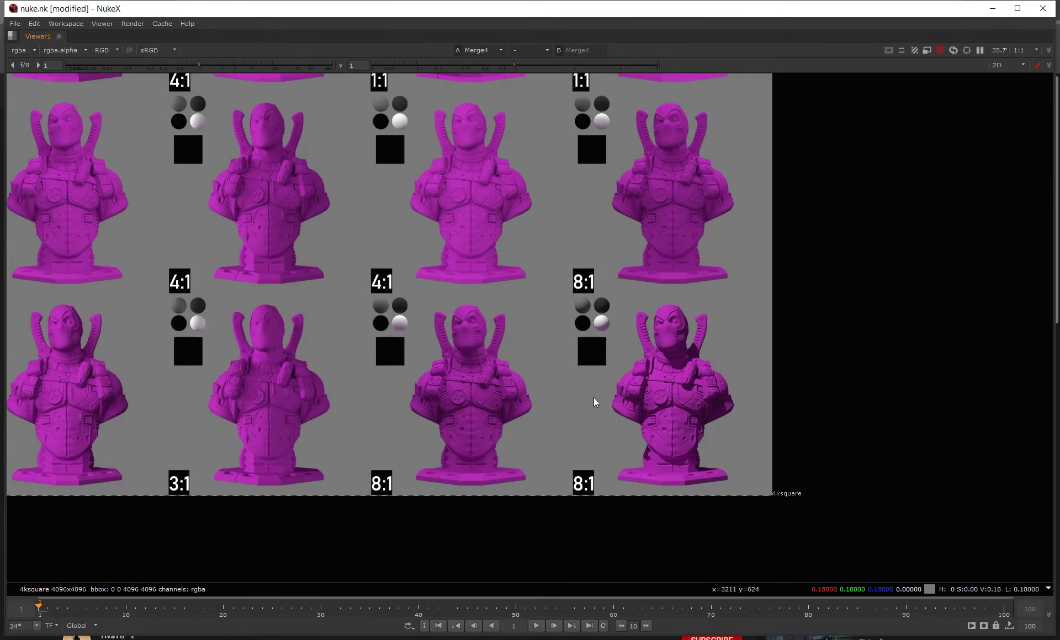
pyautogui.moveTo(657, 401); pyautogui.dragTo(674, 364, button='middle')
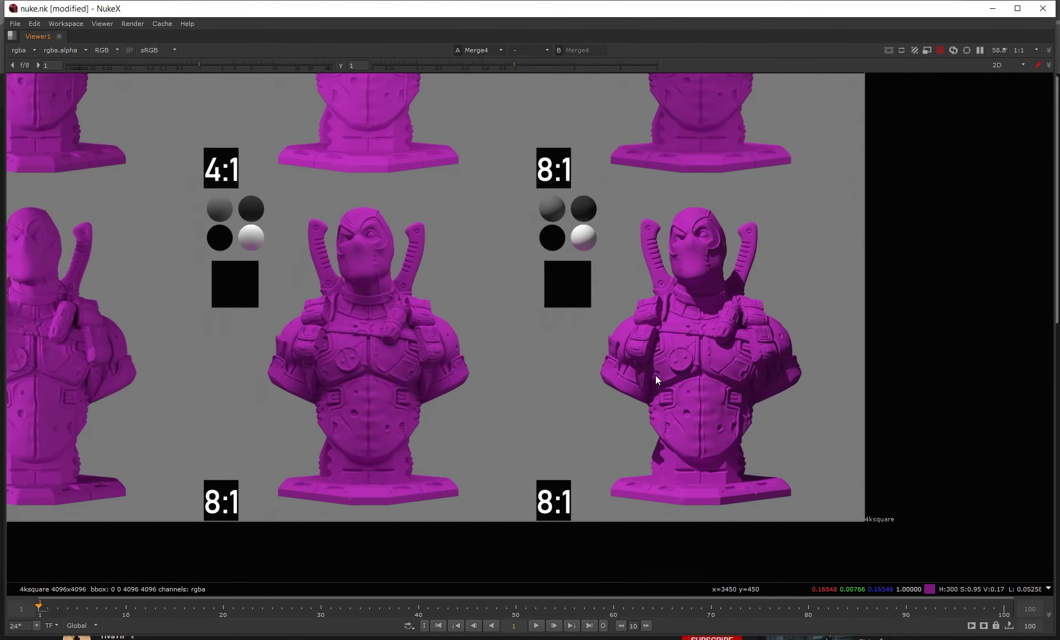
# Load the HDRI contact sheet with the stop labels as the viewer's second input and show its last rows in a maximised viewer.
pyautogui.press('space')
pyautogui.scroll(-5, 580, 503)
pyautogui.moveTo(581, 502); pyautogui.dragTo(344, 444, button='middle')
pyautogui.moveTo(610, 451); pyautogui.dragTo(319, 540, button='middle')
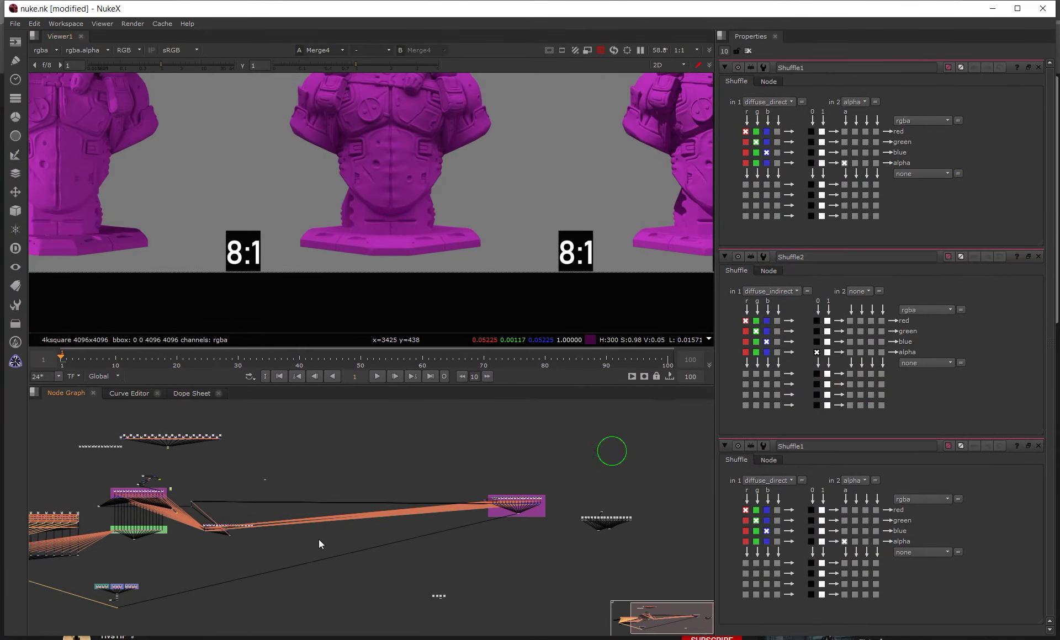
pyautogui.scroll(5, 509, 501)
pyautogui.moveTo(645, 541); pyautogui.dragTo(321, 445, button='middle')
pyautogui.scroll(5, 498, 491)
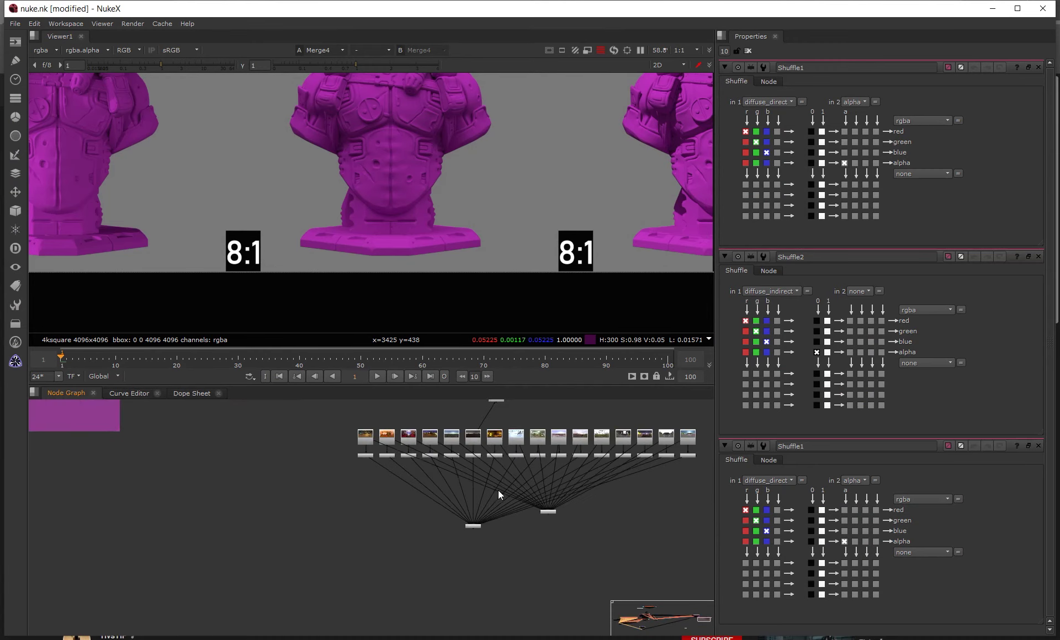
pyautogui.moveTo(438, 556); pyautogui.dragTo(518, 500)
pyautogui.press('2')
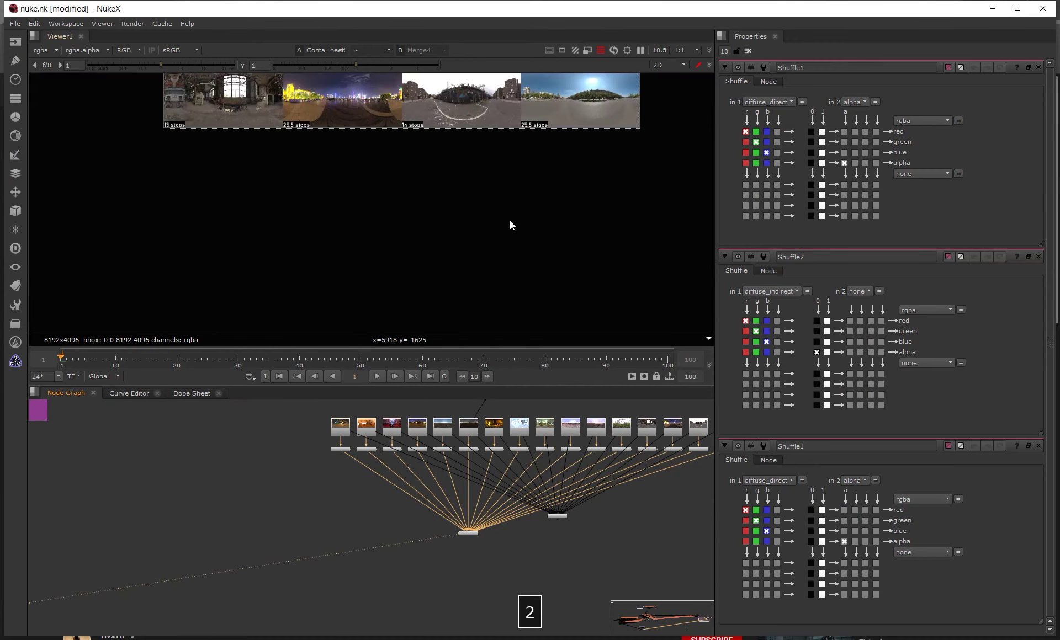
pyautogui.press('space')
pyautogui.scroll(6, 597, 282)
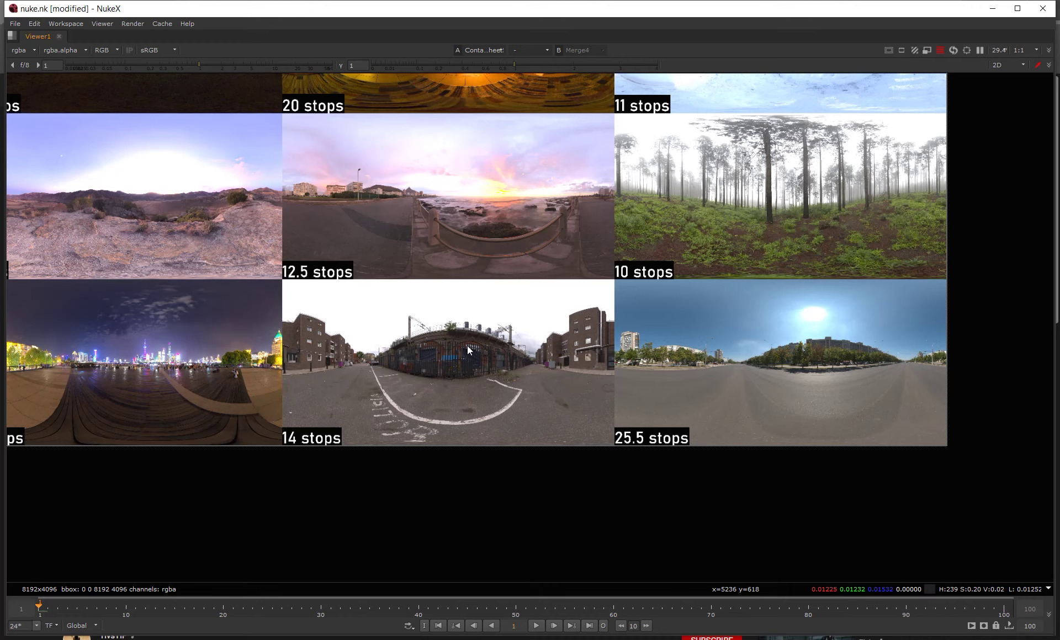
# Bring back the Merge4 bust sheet and compare the two 8:1 busts at the end of the last row.
pyautogui.press('1')
pyautogui.moveTo(467, 346); pyautogui.dragTo(352, 24, button='middle')
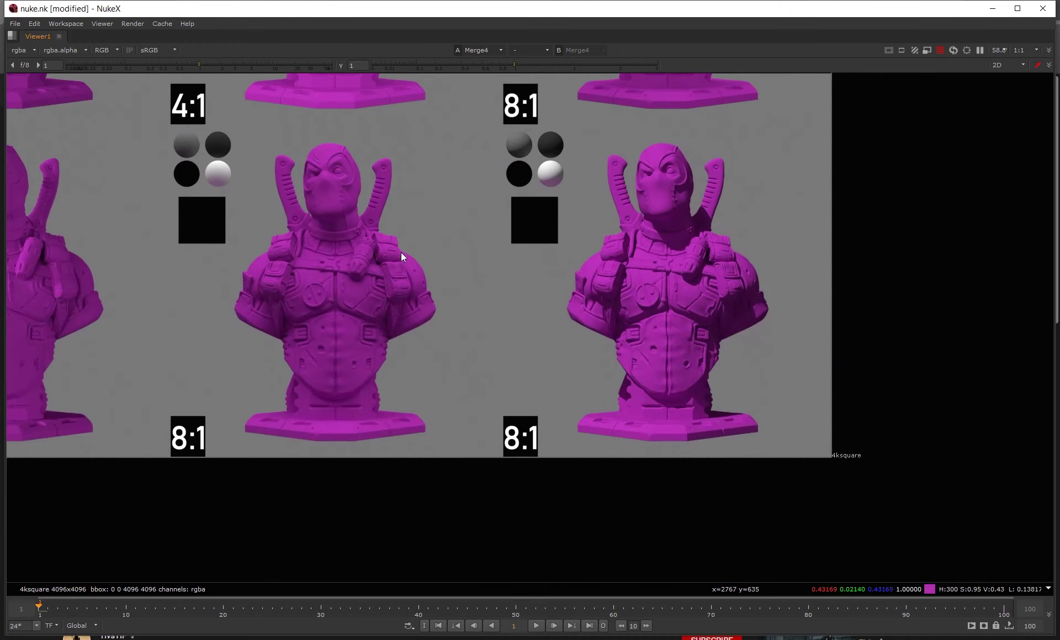
pyautogui.scroll(2, 400, 243)
pyautogui.moveTo(398, 243); pyautogui.dragTo(412, 241, button='middle')
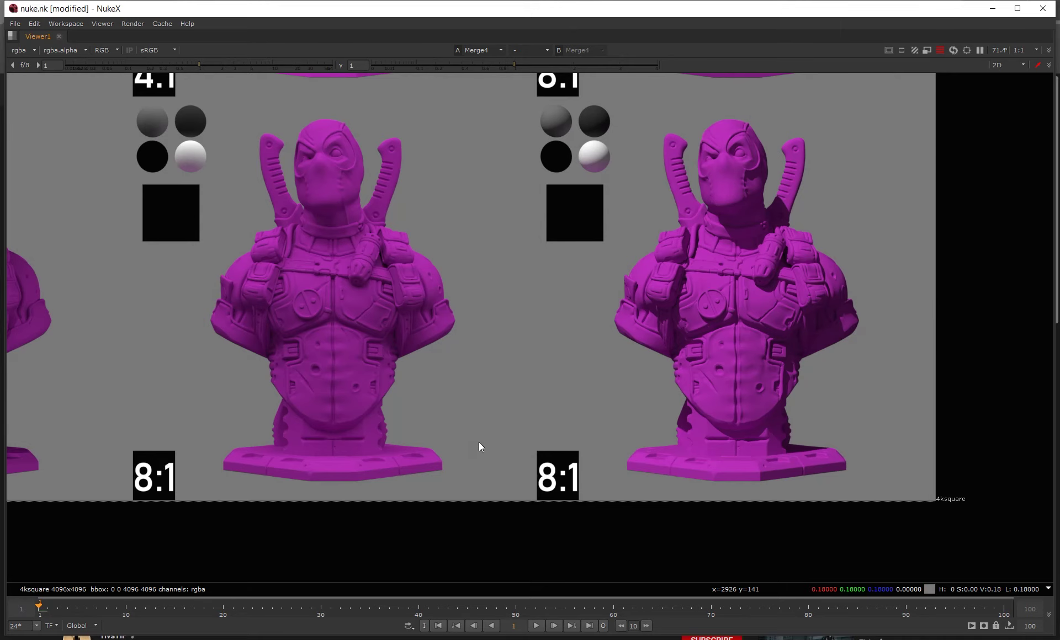
pyautogui.moveTo(465, 336); pyautogui.dragTo(573, 375, button='middle')
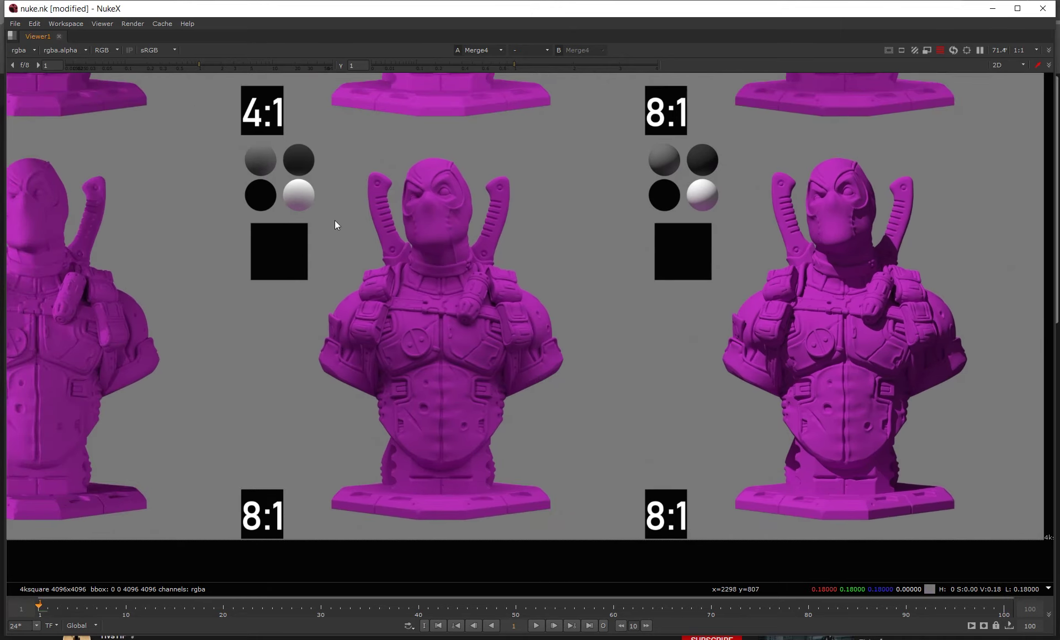
pyautogui.moveTo(528, 309); pyautogui.dragTo(492, 292, button='middle')
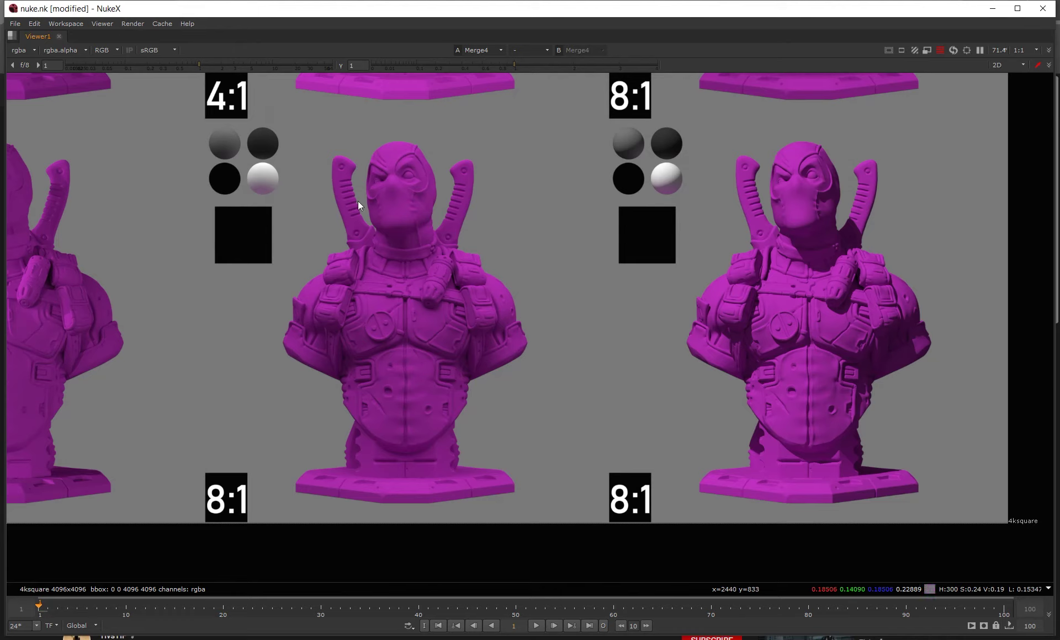
pyautogui.moveTo(370, 223); pyautogui.dragTo(326, 225, button='middle')
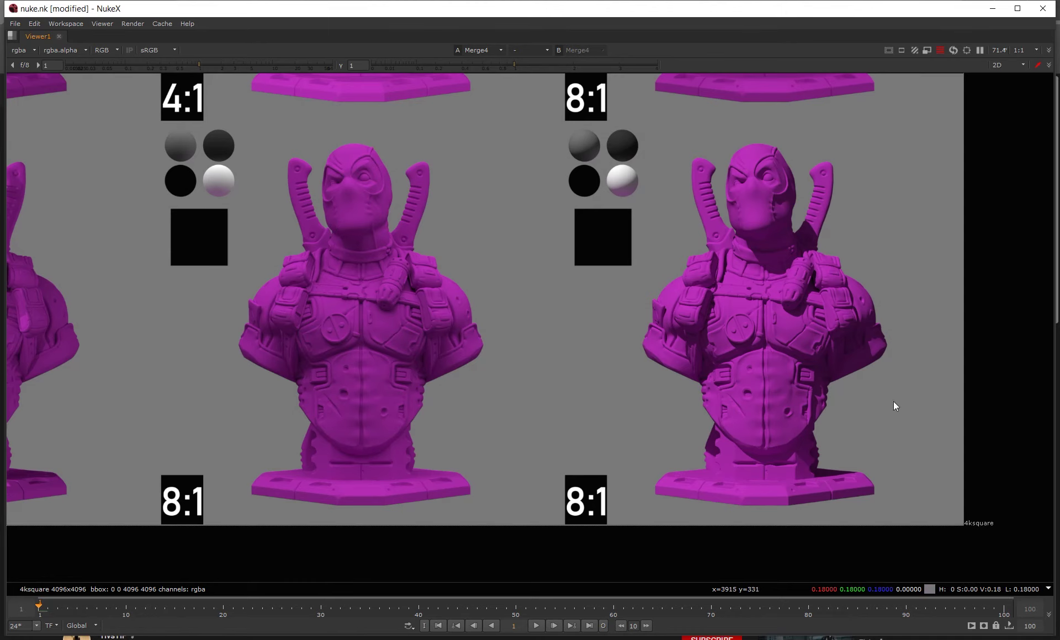
# Switch the maximised viewer to the HDRI contact sheet and compare the 14-stop and 25.5-stop street environments in the last row.
pyautogui.press('space')
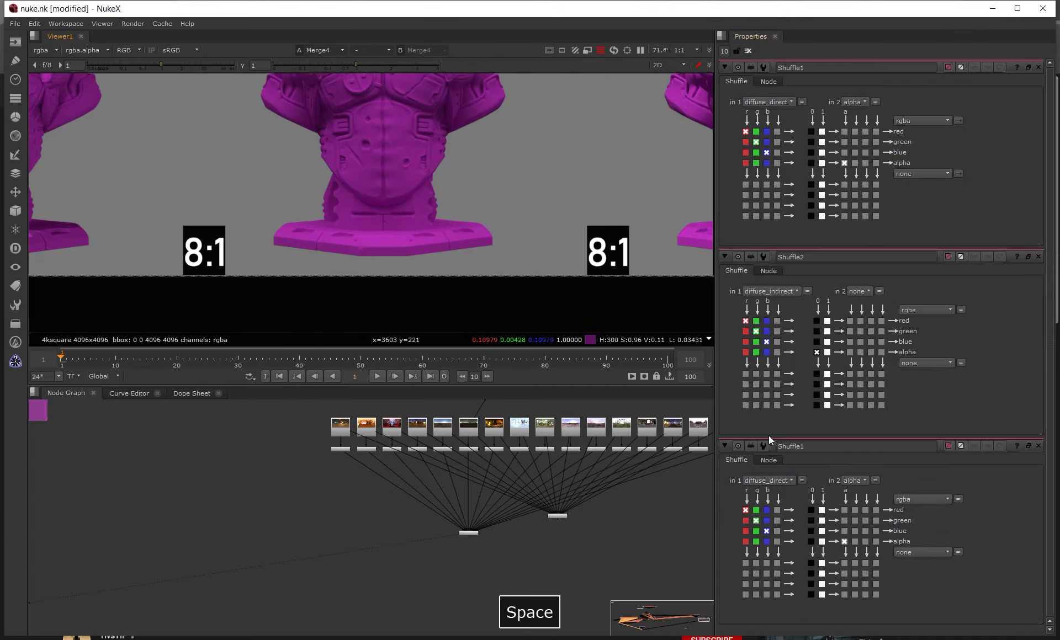
pyautogui.press('space')
pyautogui.press('2')
pyautogui.moveTo(659, 263); pyautogui.dragTo(632, 567, button='middle')
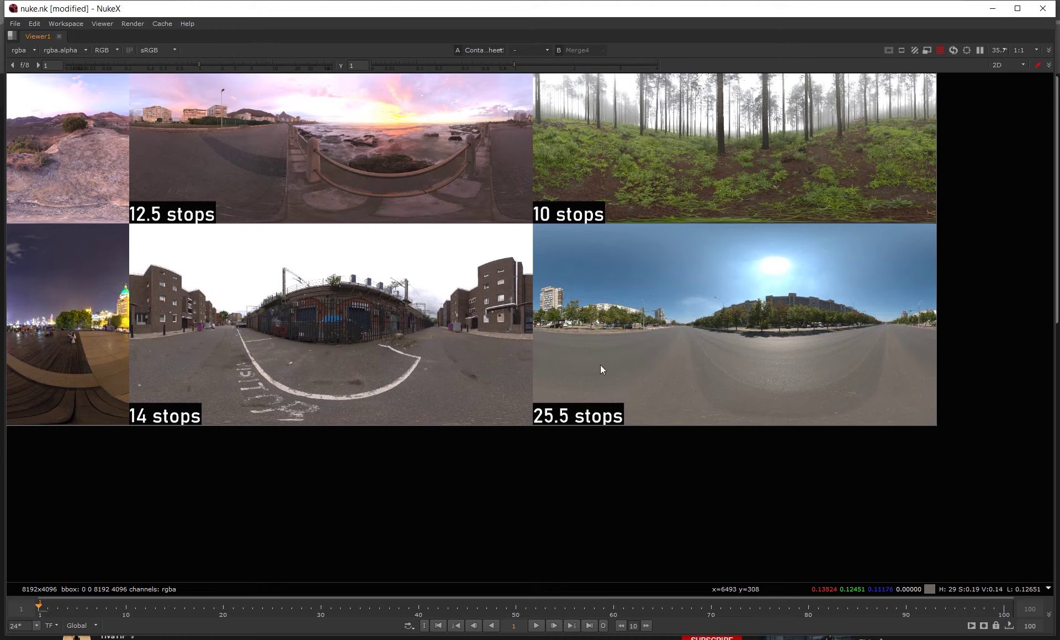
# Return to the bust sheet and examine the final 8:1 bust's shadows and reference balls beside the neighbouring 8:1 bust.
pyautogui.press('1')
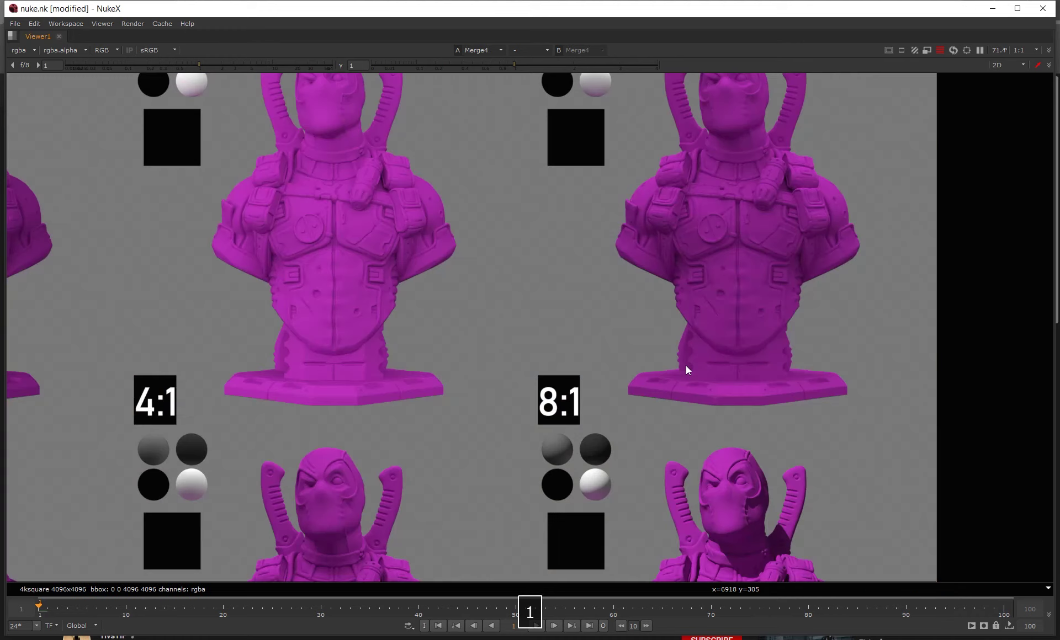
pyautogui.scroll(-3, 707, 398)
pyautogui.moveTo(680, 343); pyautogui.dragTo(586, 159, button='middle')
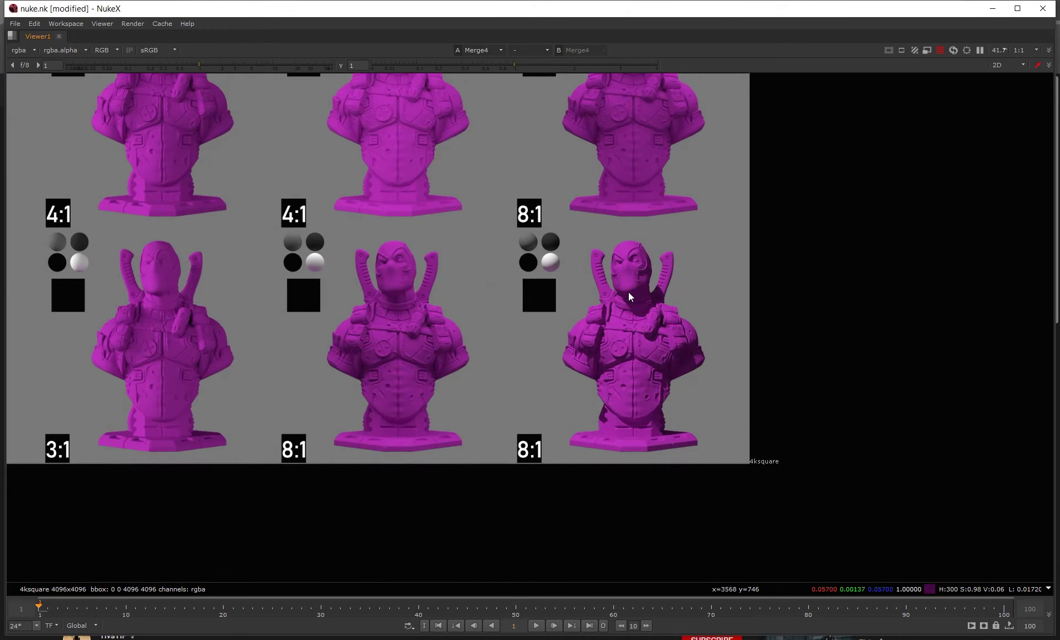
pyautogui.scroll(5, 631, 297)
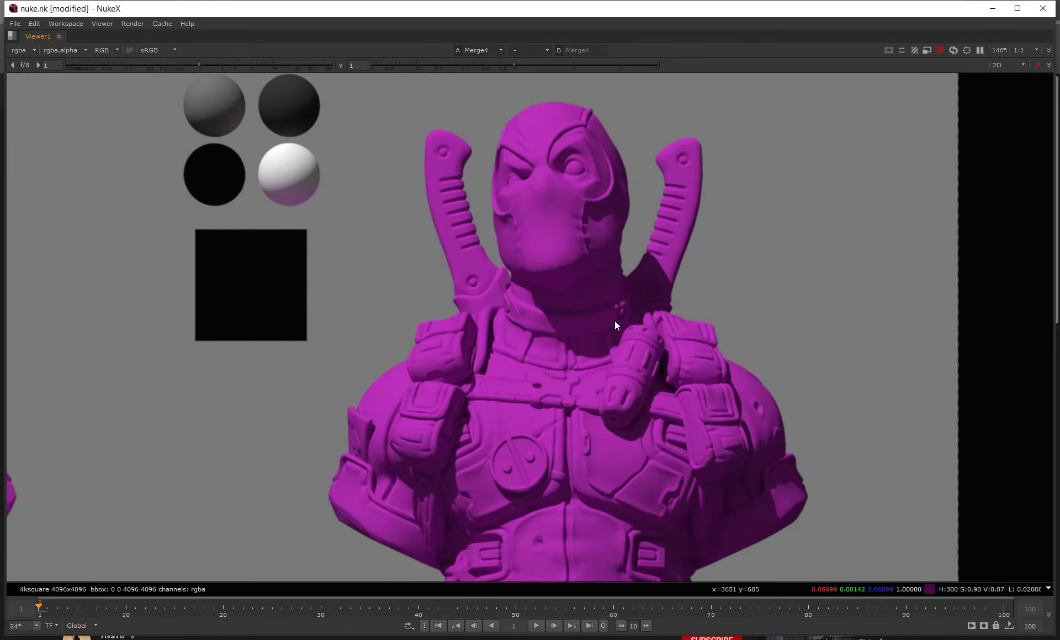
pyautogui.scroll(-5, 579, 295)
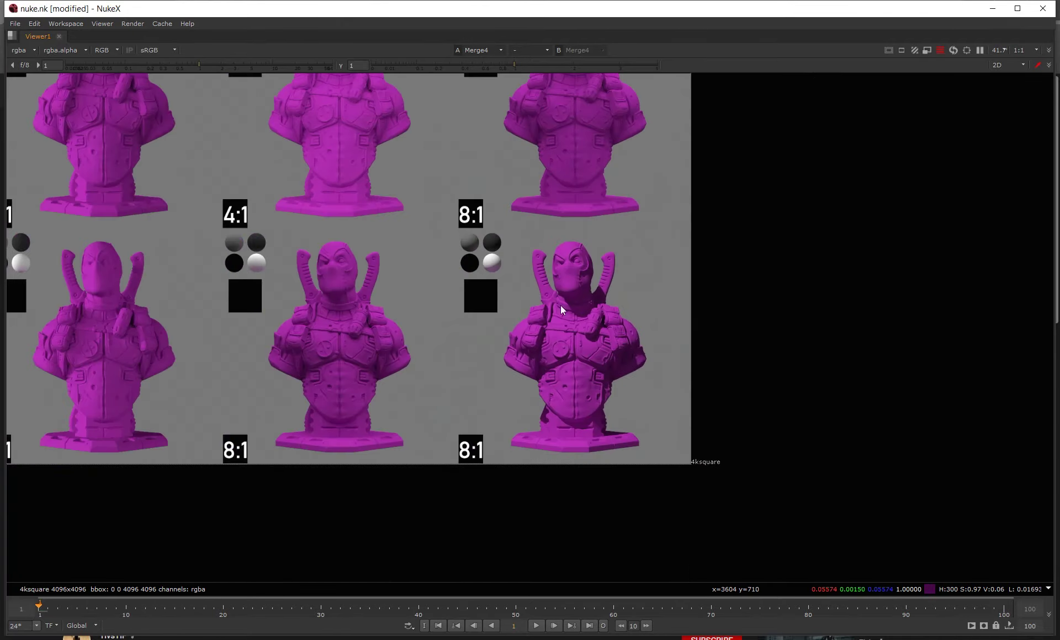
pyautogui.moveTo(609, 308); pyautogui.dragTo(638, 310, button='middle')
pyautogui.scroll(3, 639, 308)
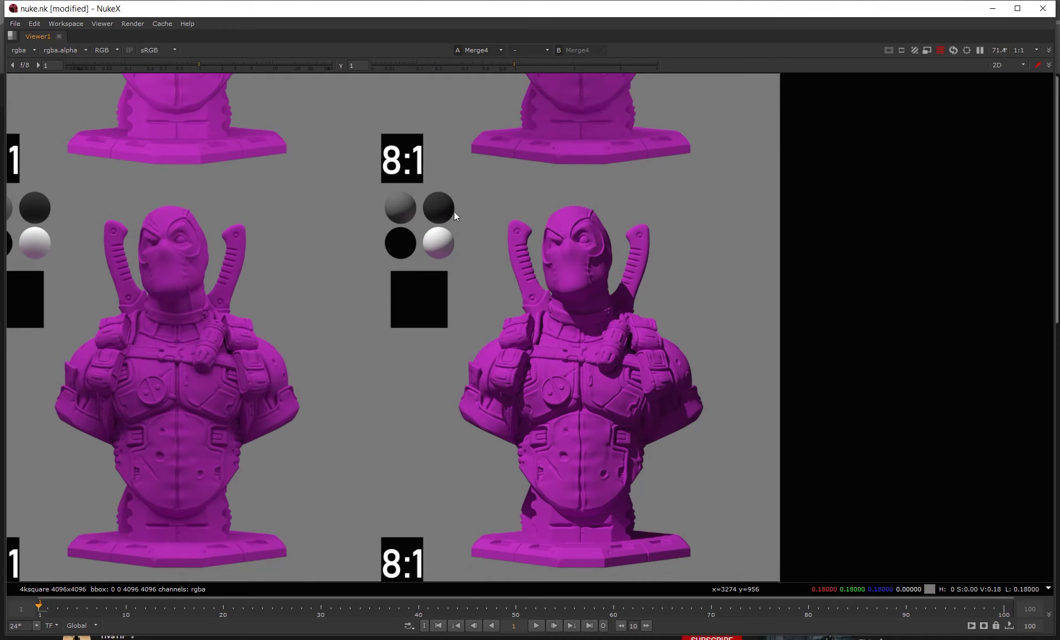
pyautogui.moveTo(410, 226); pyautogui.dragTo(492, 237, button='middle')
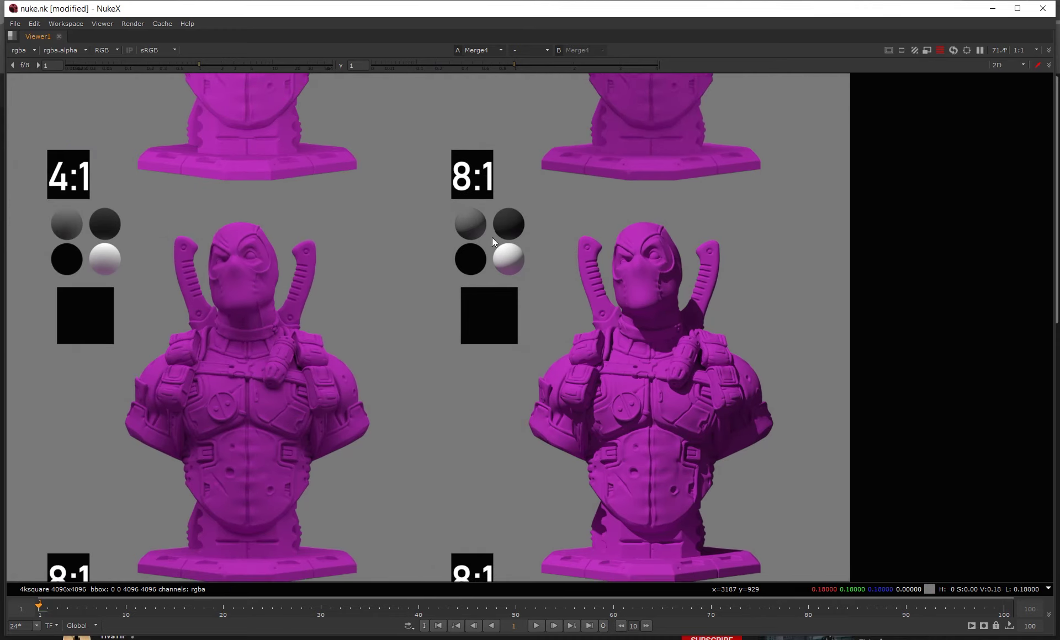
pyautogui.scroll(2, 486, 236)
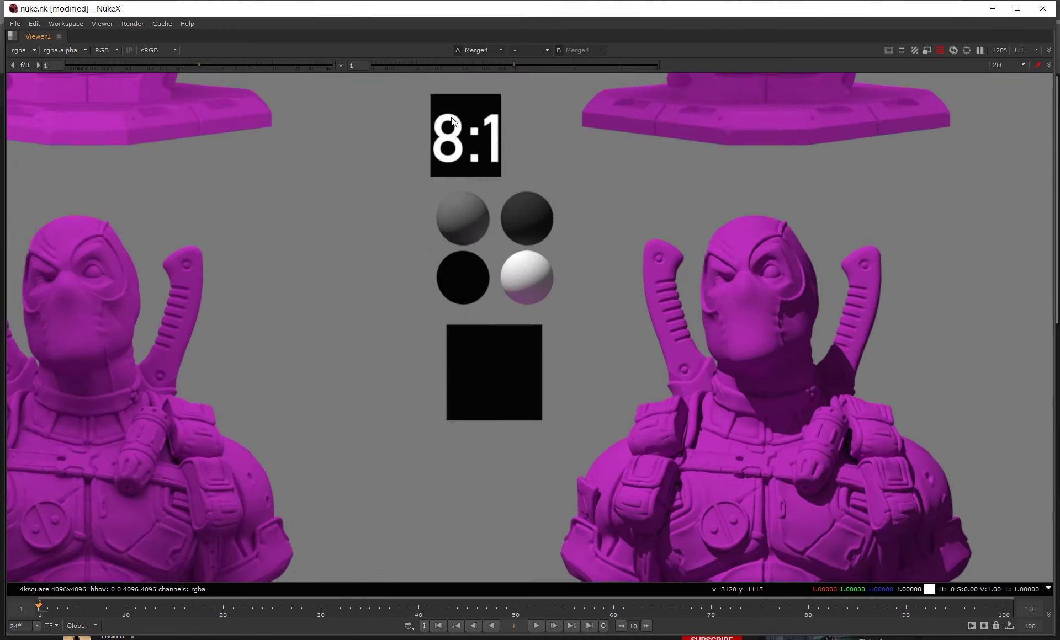
pyautogui.scroll(-3, 501, 380)
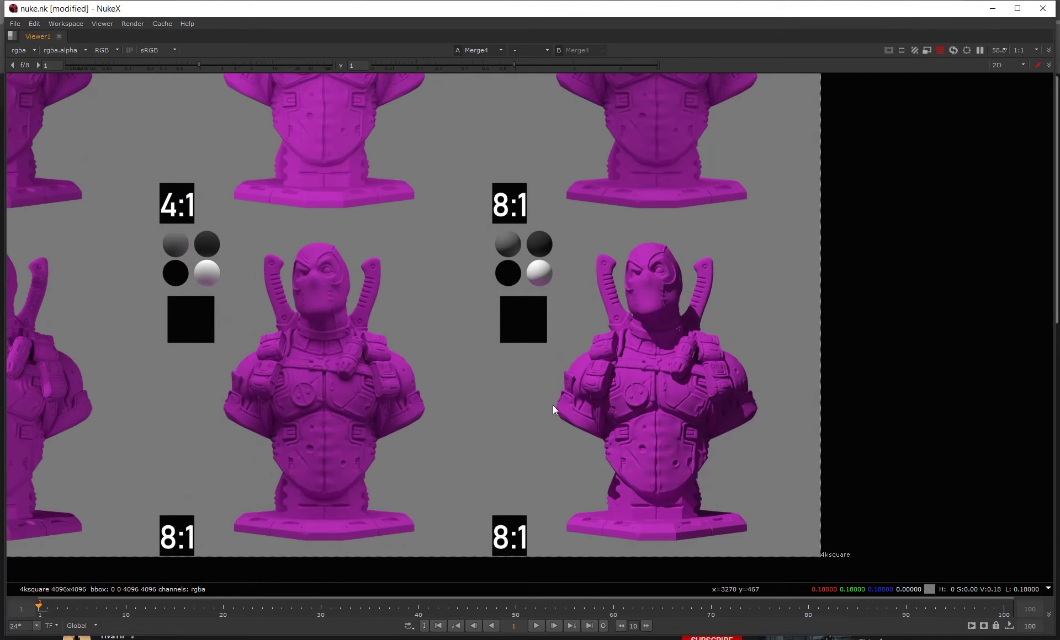
pyautogui.moveTo(273, 330); pyautogui.dragTo(330, 320, button='middle')
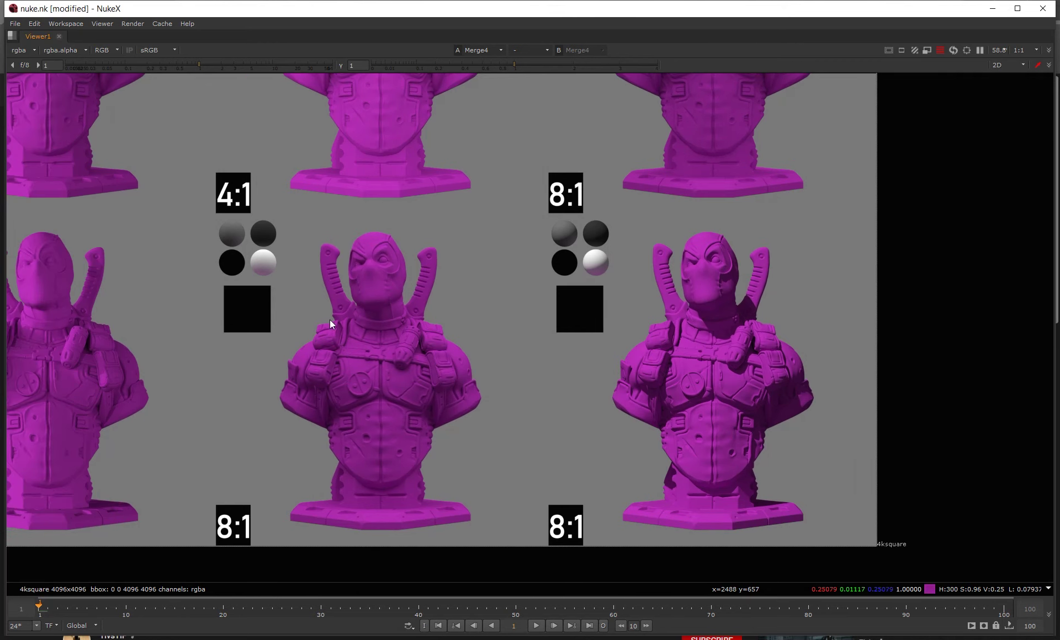
# Compare the 14-stop brick-building street HDRI with its corresponding 8:1 bust in the last row.
pyautogui.press('2')
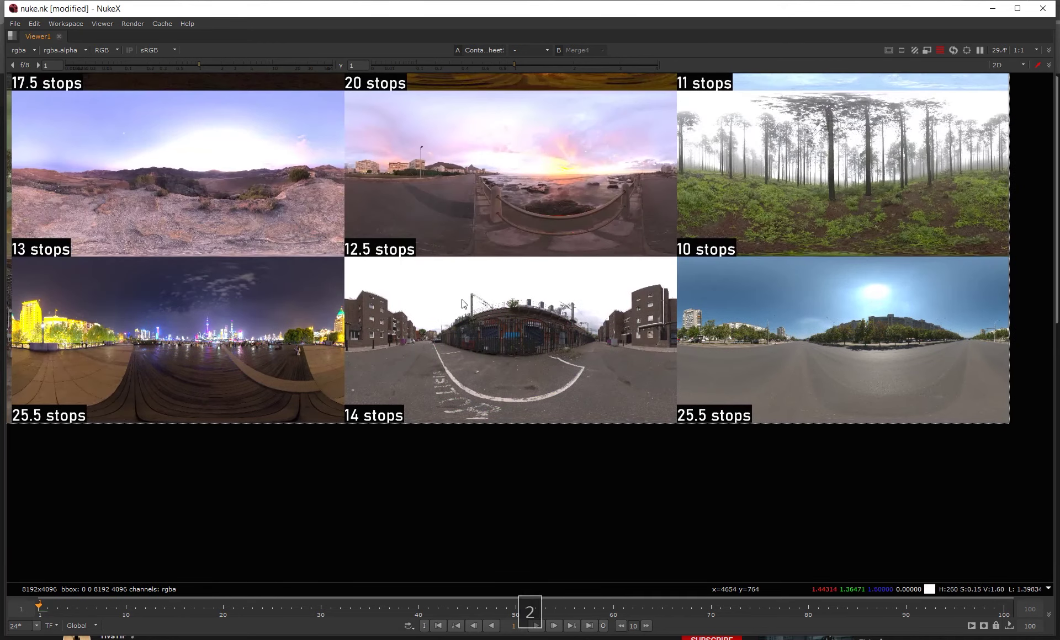
pyautogui.scroll(1, 497, 299)
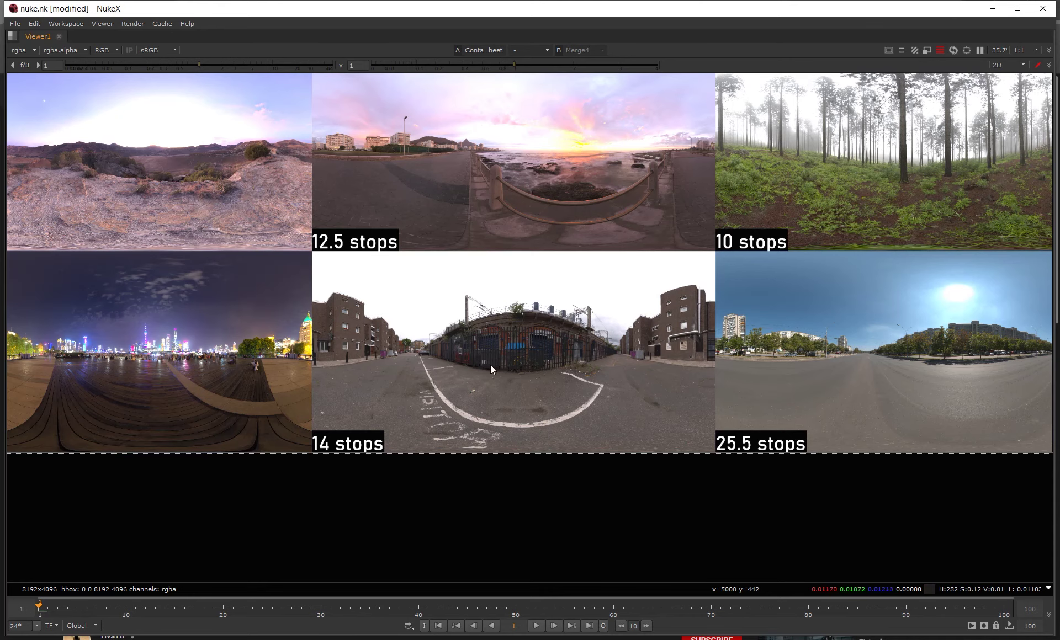
pyautogui.press('1')
pyautogui.moveTo(464, 397); pyautogui.dragTo(432, 224, button='middle')
pyautogui.moveTo(544, 393); pyautogui.dragTo(538, 316, button='middle')
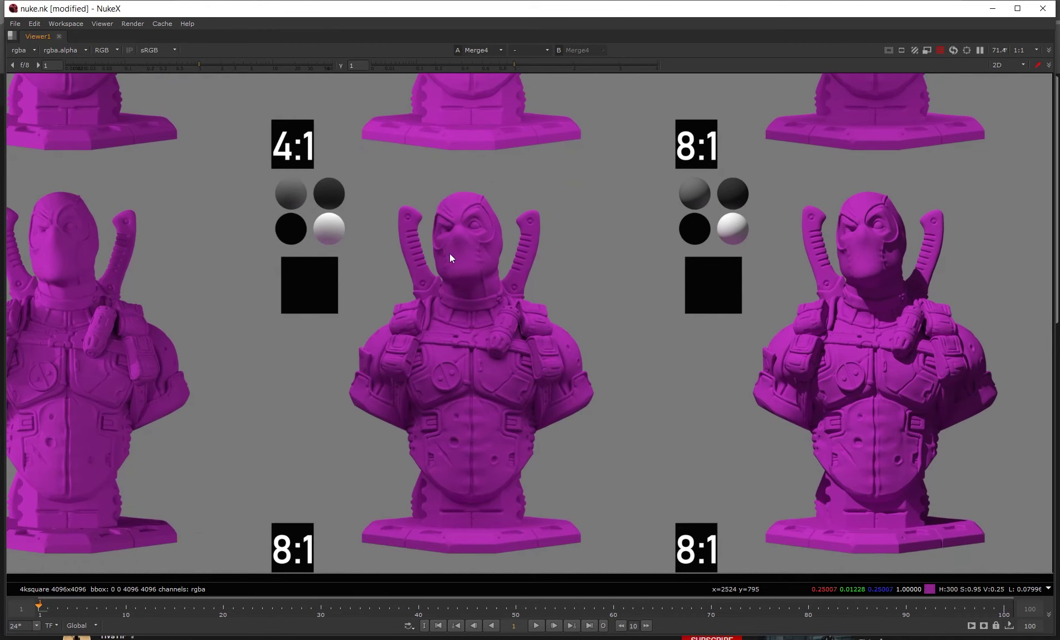
# Display the HDRI sheet again and sample the building, road and sky areas of the 14-stop street environment.
pyautogui.press('1')
pyautogui.press('2')
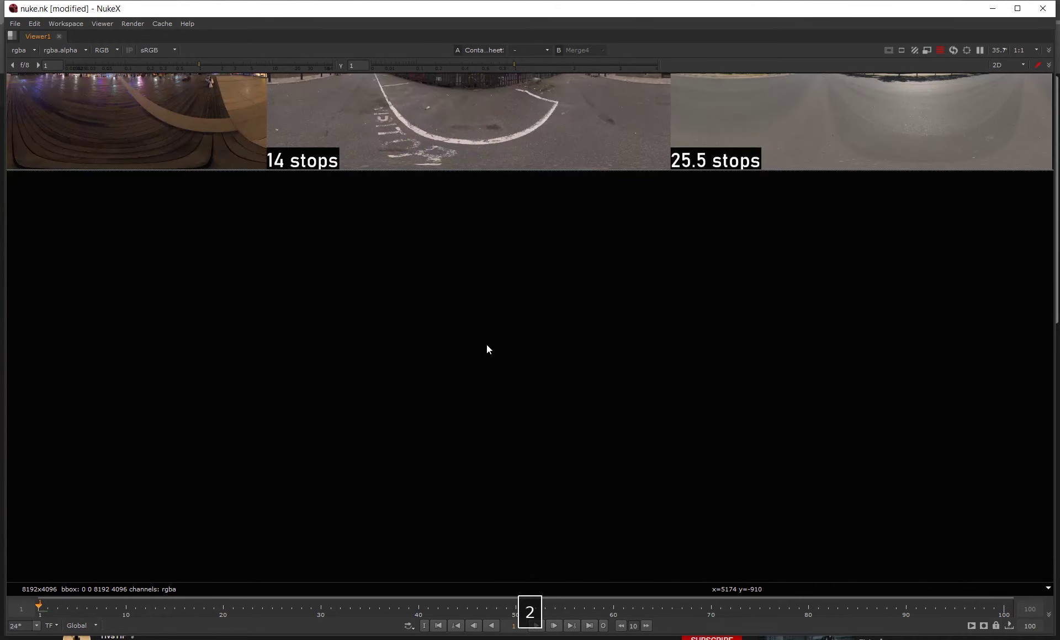
pyautogui.scroll(-2, 479, 290)
pyautogui.moveTo(478, 290); pyautogui.dragTo(468, 398, button='middle')
pyautogui.scroll(4, 472, 283)
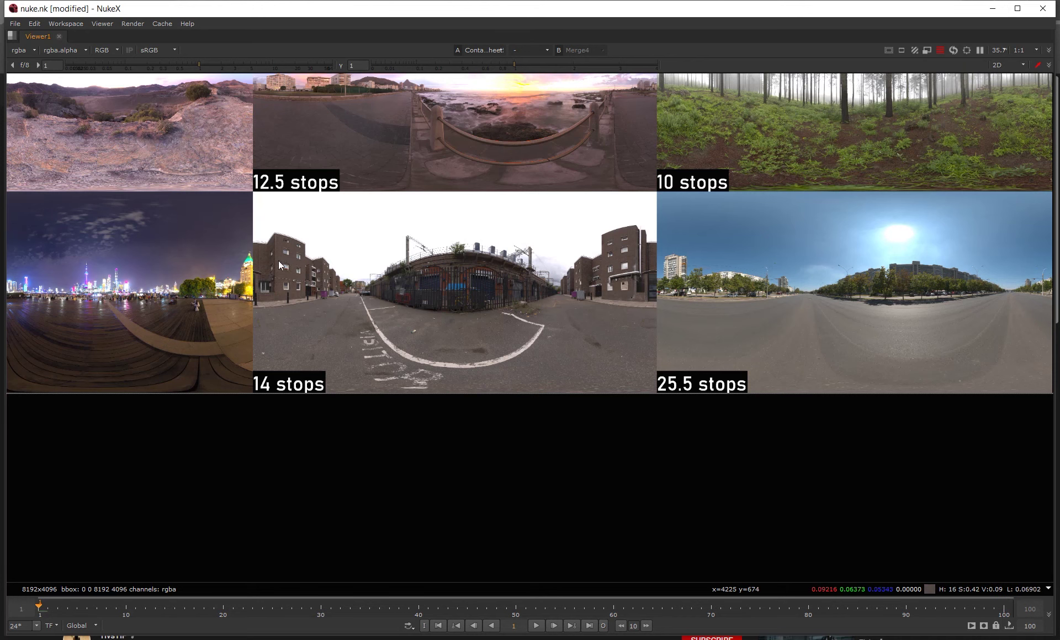
pyautogui.keyDown('ctrl'); pyautogui.keyDown('shift'); pyautogui.moveTo(278, 255); pyautogui.dragTo(281, 264); pyautogui.keyUp('shift'); pyautogui.keyUp('ctrl')
pyautogui.keyDown('ctrl'); pyautogui.keyDown('shift'); pyautogui.moveTo(447, 335); pyautogui.dragTo(449, 329); pyautogui.keyUp('shift'); pyautogui.keyUp('ctrl')
pyautogui.keyDown('ctrl'); pyautogui.keyDown('shift'); pyautogui.moveTo(405, 213); pyautogui.dragTo(408, 215); pyautogui.keyUp('shift'); pyautogui.keyUp('ctrl')
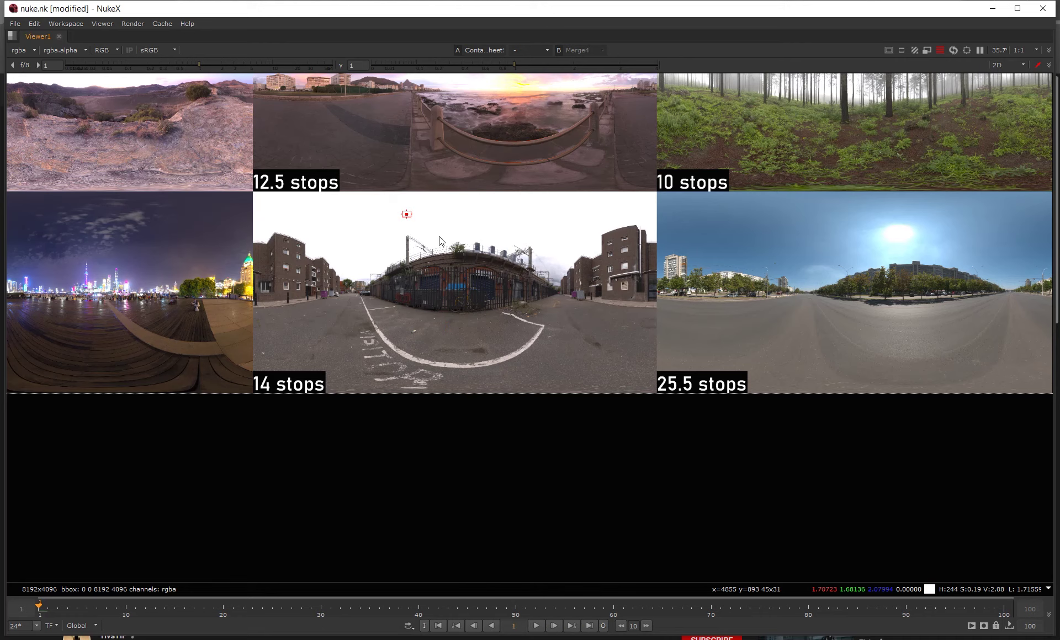
pyautogui.keyDown('ctrl'); pyautogui.keyDown('shift'); pyautogui.click(468, 222); pyautogui.keyUp('shift'); pyautogui.keyUp('ctrl')
# Return to the bust sheet and compare the 3:1 bust with the two 8:1 busts in the last row.
pyautogui.press('1')
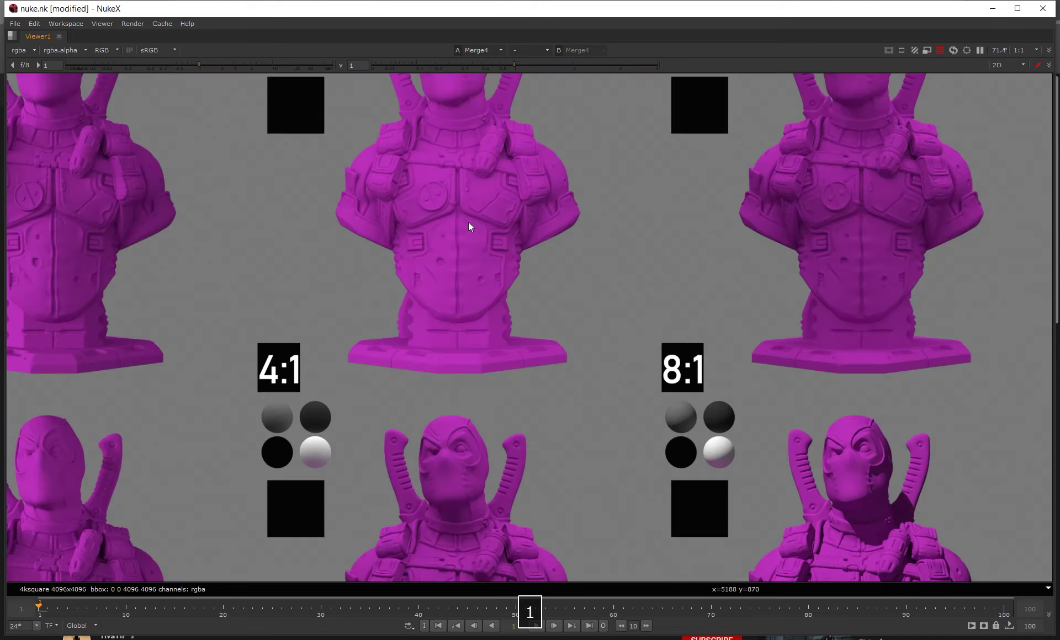
pyautogui.scroll(-3, 452, 422)
pyautogui.moveTo(448, 544); pyautogui.dragTo(439, 410, button='middle')
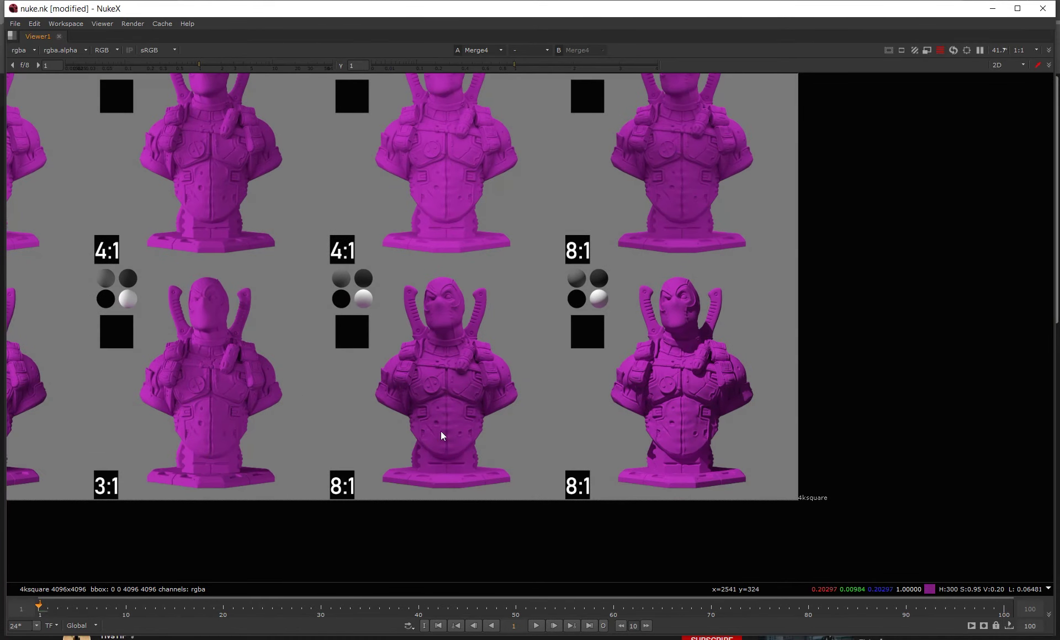
pyautogui.moveTo(488, 386); pyautogui.dragTo(534, 396, button='middle')
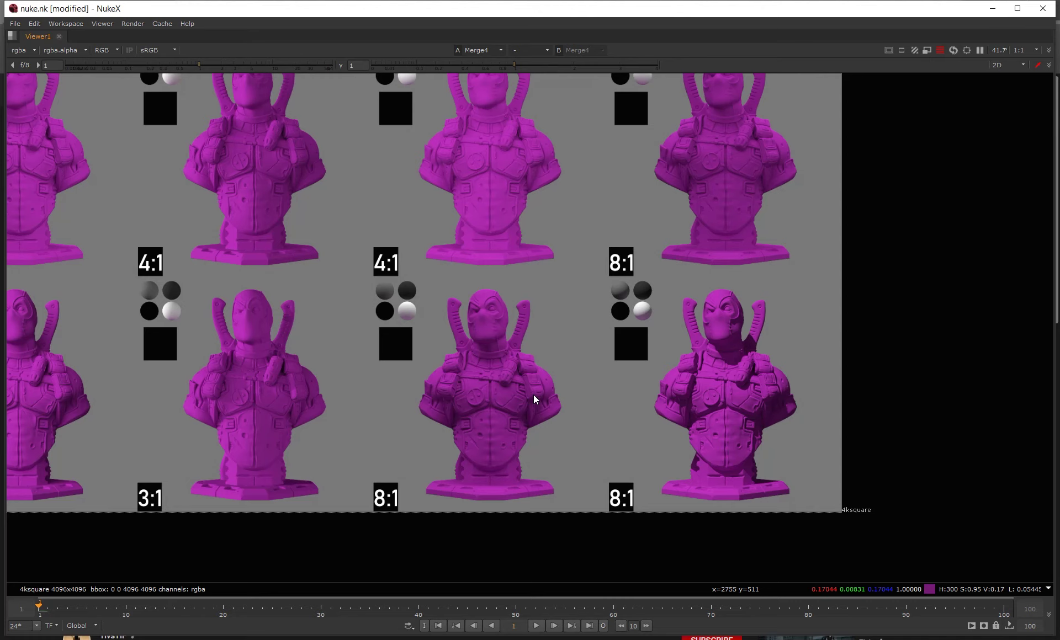
pyautogui.moveTo(498, 376); pyautogui.dragTo(518, 373, button='middle')
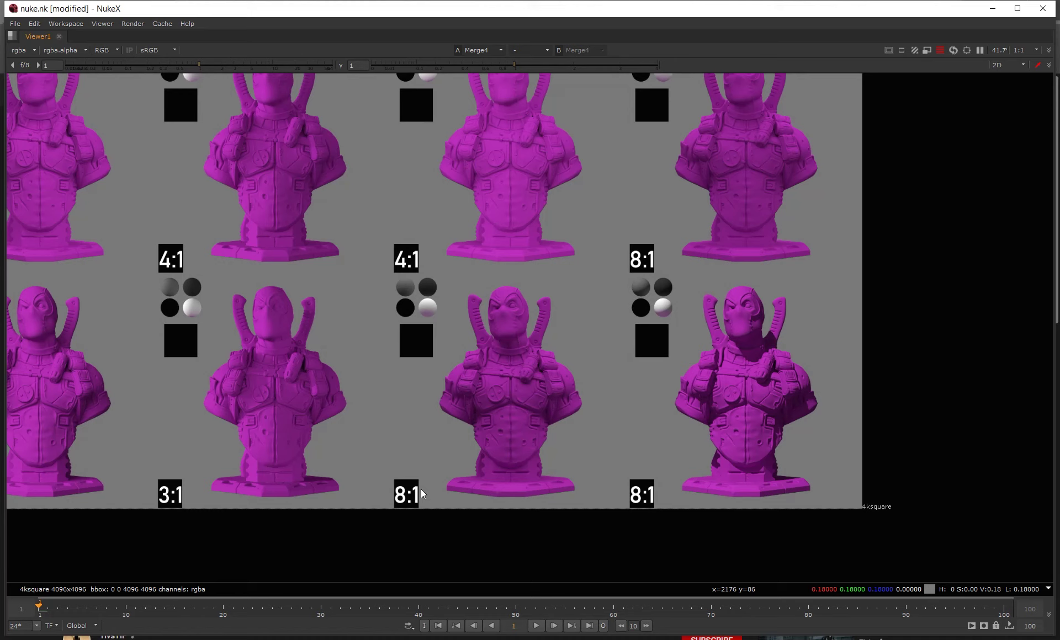
pyautogui.moveTo(377, 407); pyautogui.dragTo(455, 423, button='middle')
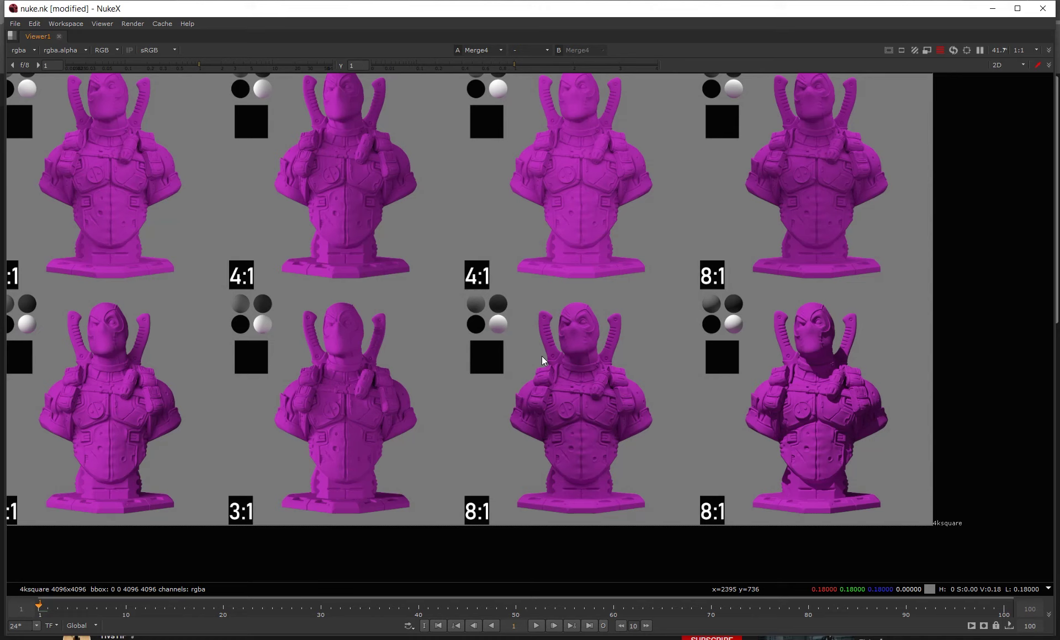
# Review the whole ratio-labelled bust sheet, ending with a closer look at the last row's two 8:1 busts.
pyautogui.scroll(-1, 439, 246)
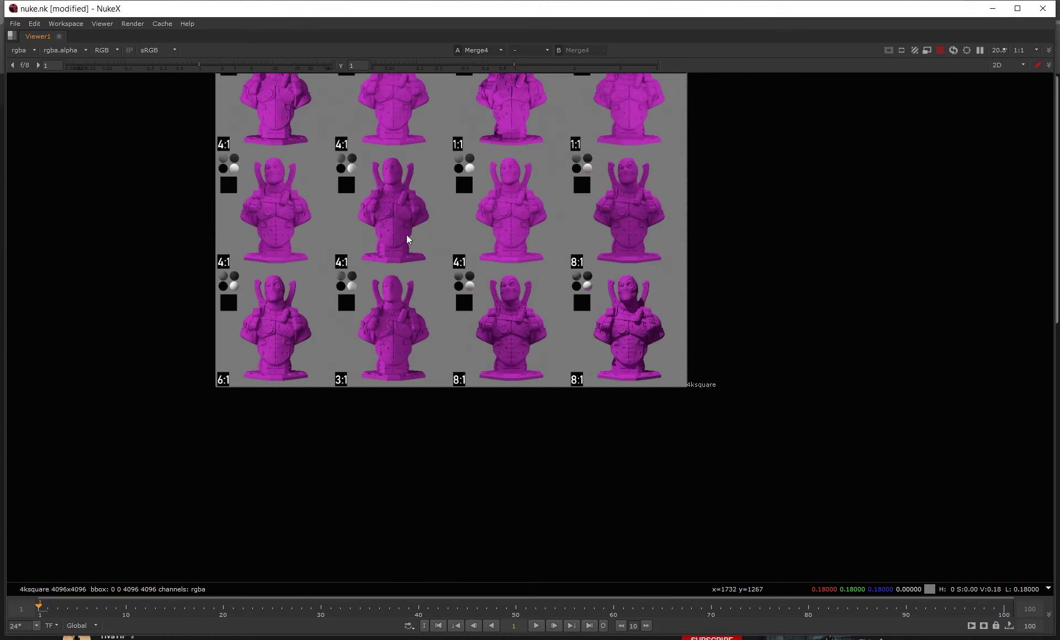
pyautogui.moveTo(397, 216); pyautogui.dragTo(443, 367, button='middle')
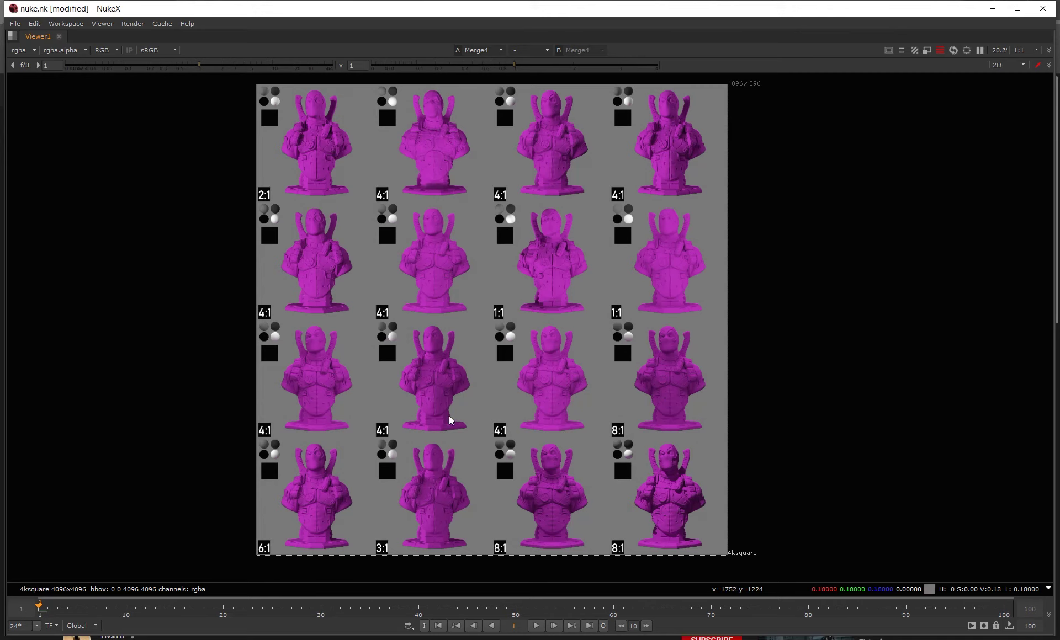
pyautogui.scroll(3, 682, 507)
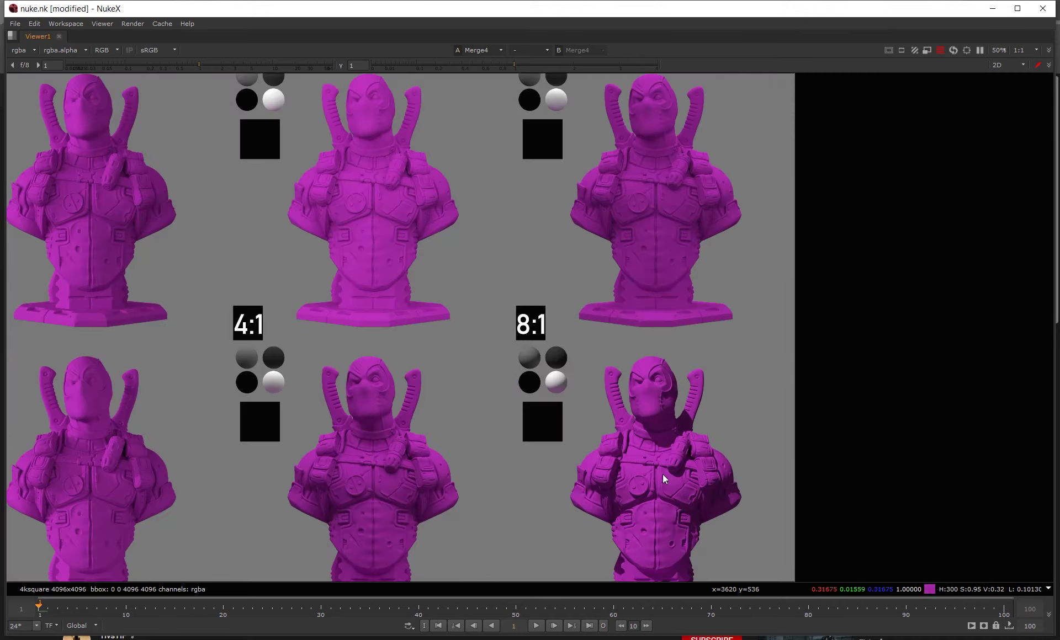
pyautogui.moveTo(657, 467); pyautogui.dragTo(662, 401, button='middle')
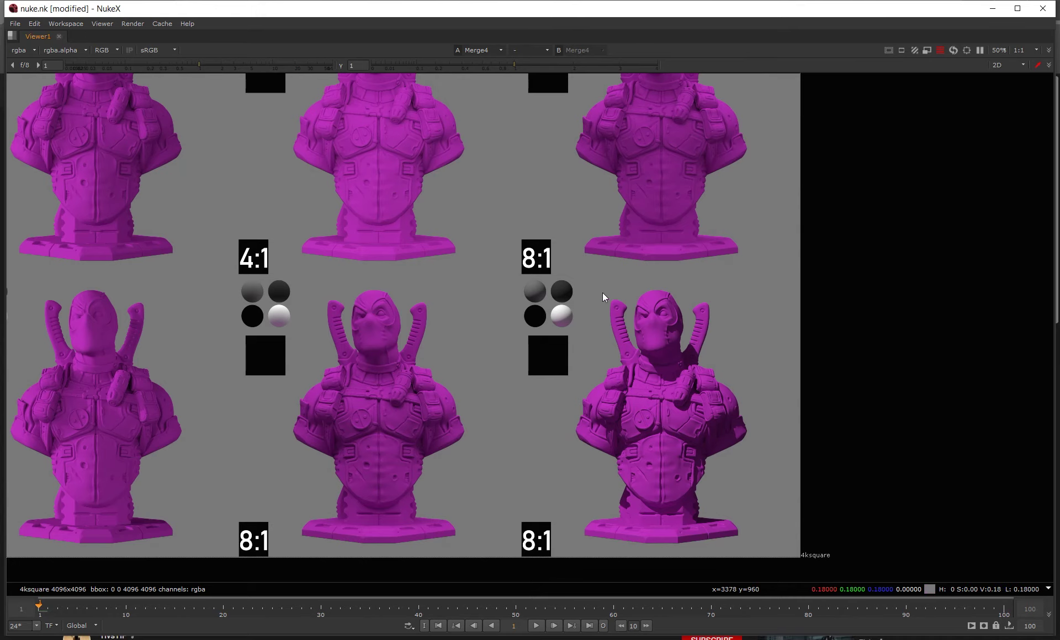
# Examine the reference spheres beside the last row's final 8:1 bust, then look over the node graph around the render groups.
pyautogui.scroll(5, 565, 325)
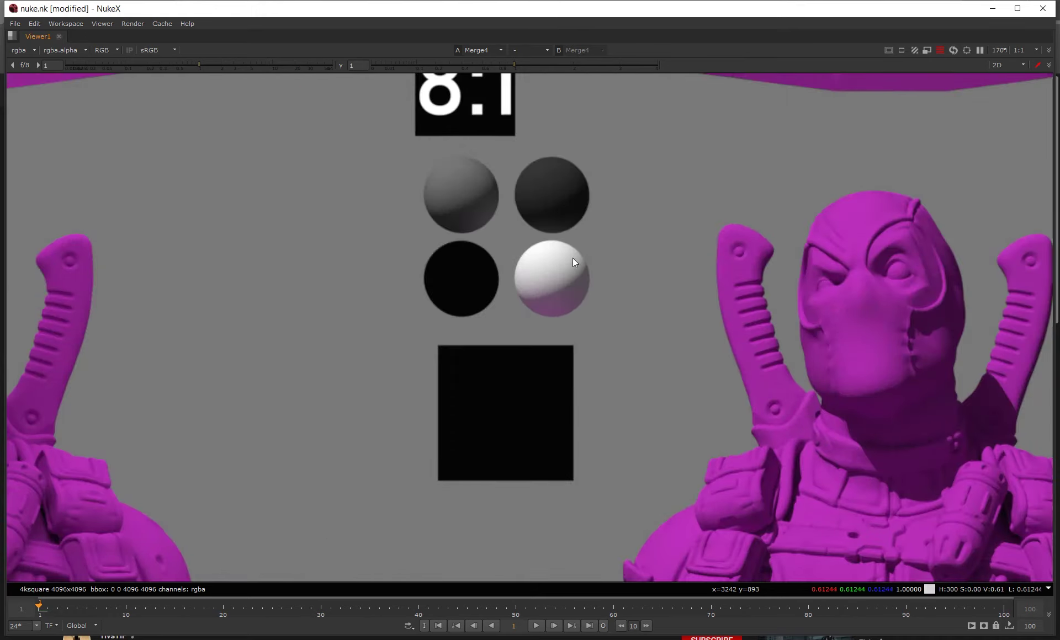
pyautogui.scroll(-3, 750, 235)
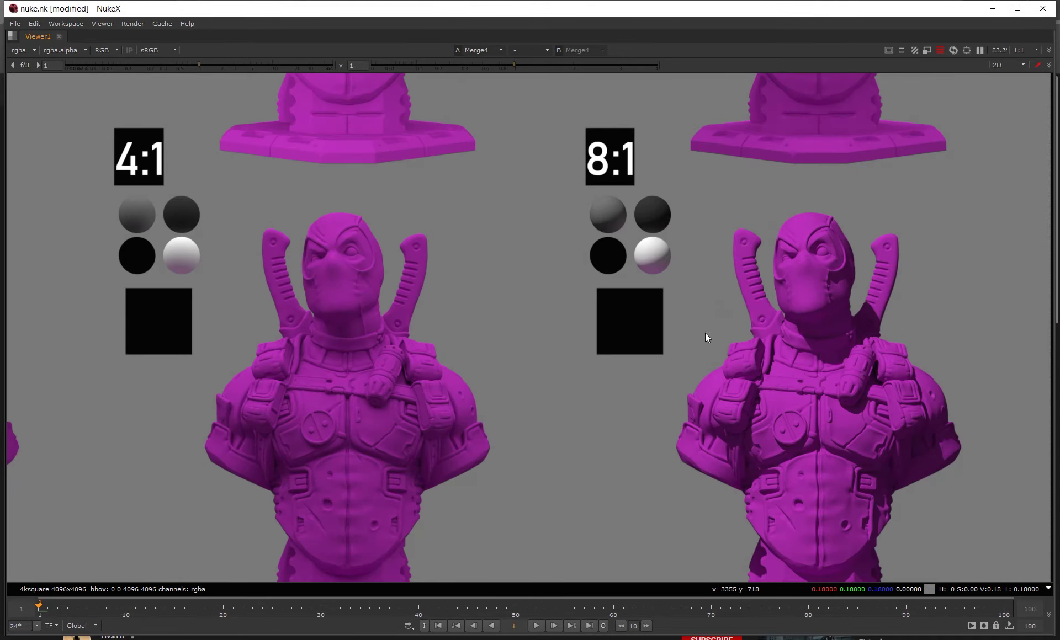
pyautogui.press('space')
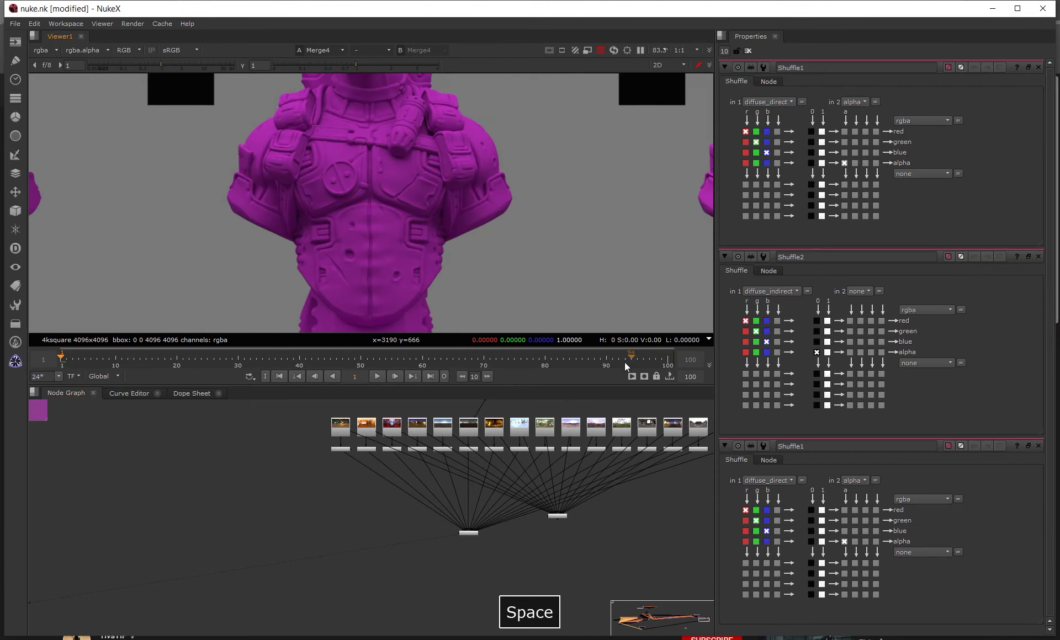
pyautogui.scroll(-6, 362, 450)
pyautogui.moveTo(322, 449); pyautogui.dragTo(647, 512, button='middle')
pyautogui.scroll(-4, 270, 485)
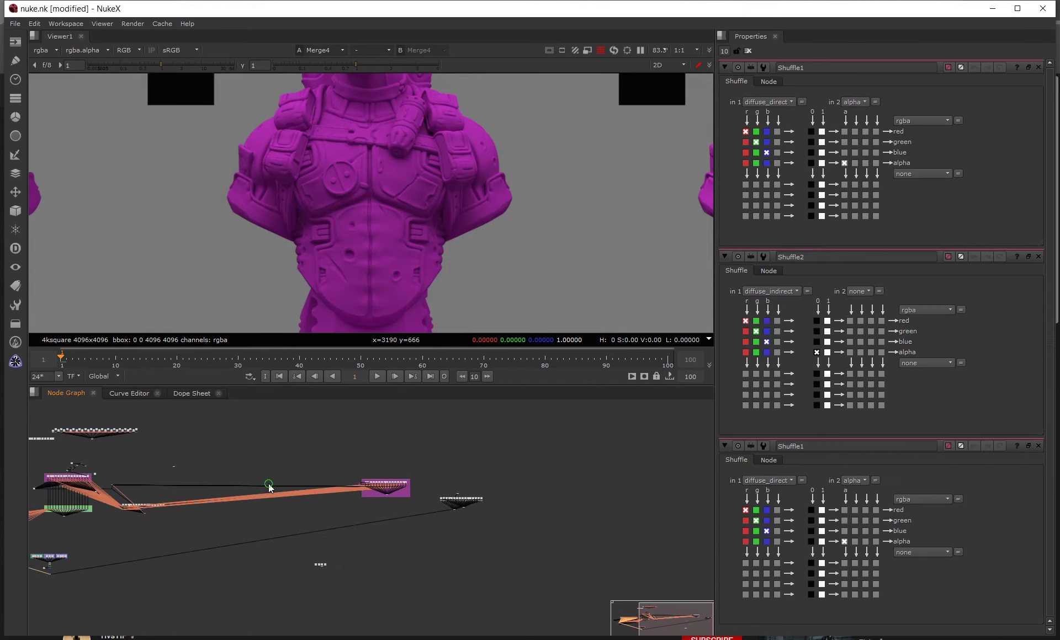
pyautogui.moveTo(270, 485); pyautogui.dragTo(601, 479, button='middle')
pyautogui.moveTo(507, 137); pyautogui.dragTo(405, 213, button='middle')
pyautogui.press('space')
pyautogui.press('space')
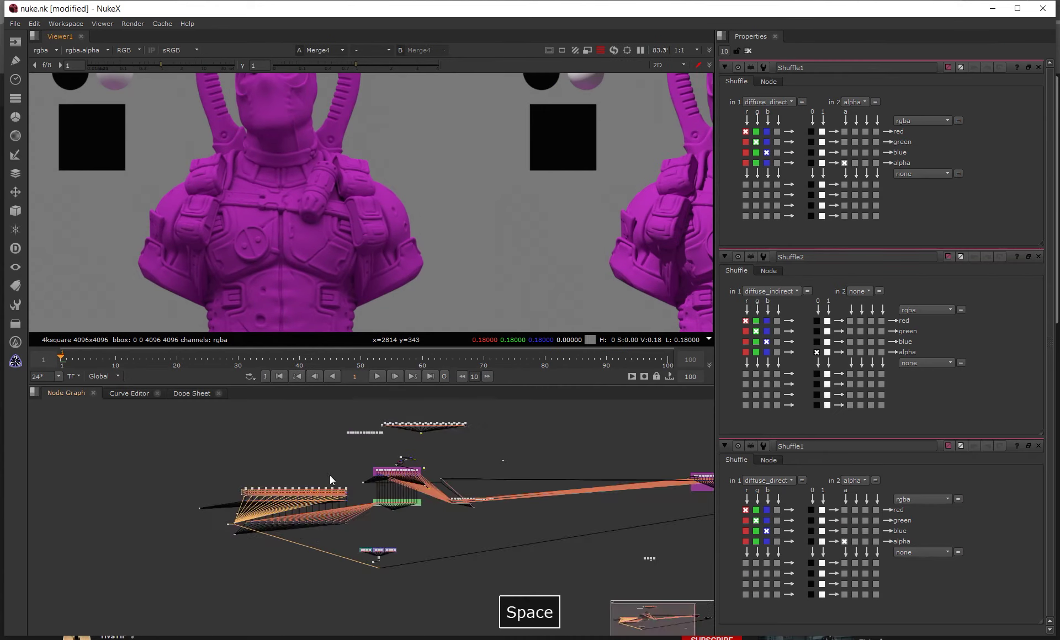
# Locate the contact sheet node below the purple render group and display it through the viewer's first input.
pyautogui.scroll(-6, 306, 502)
pyautogui.moveTo(293, 508)
pyautogui.mouseDown(button='middle')
pyautogui.moveTo(442, 505)
pyautogui.moveTo(497, 525)
pyautogui.moveTo(279, 497)
pyautogui.mouseUp(button='middle')
pyautogui.scroll(8, 498, 526)
pyautogui.scroll(5, 498, 526)
pyautogui.scroll(-4, 486, 511)
pyautogui.scroll(-4, 569, 455)
pyautogui.moveTo(594, 456); pyautogui.dragTo(418, 528, button='middle')
pyautogui.scroll(5, 436, 541)
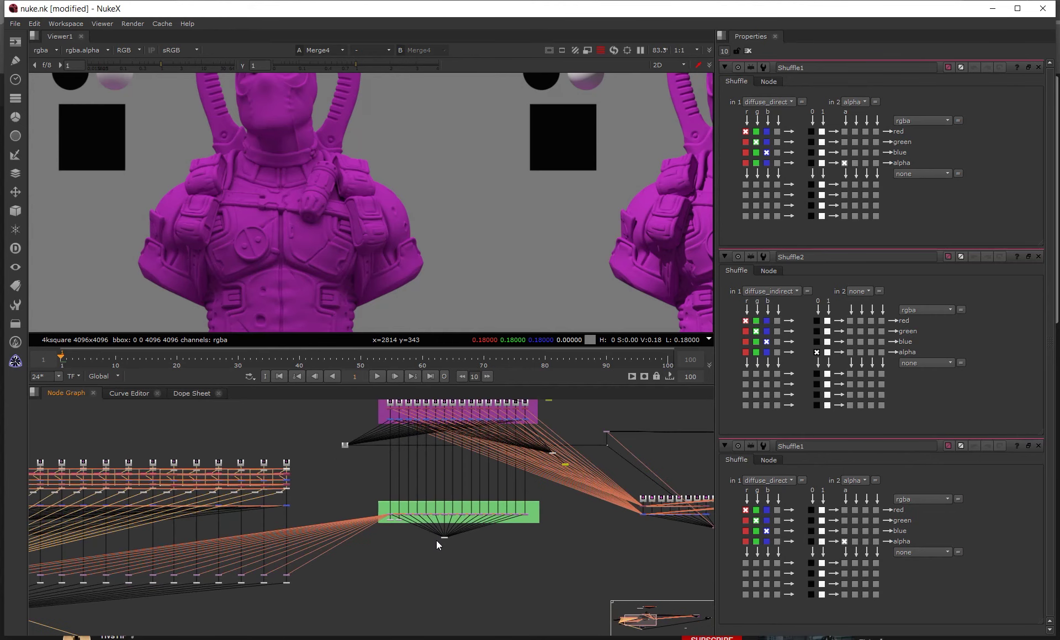
pyautogui.moveTo(432, 452); pyautogui.dragTo(437, 511, button='middle')
pyautogui.moveTo(539, 509); pyautogui.dragTo(567, 516)
pyautogui.press('1')
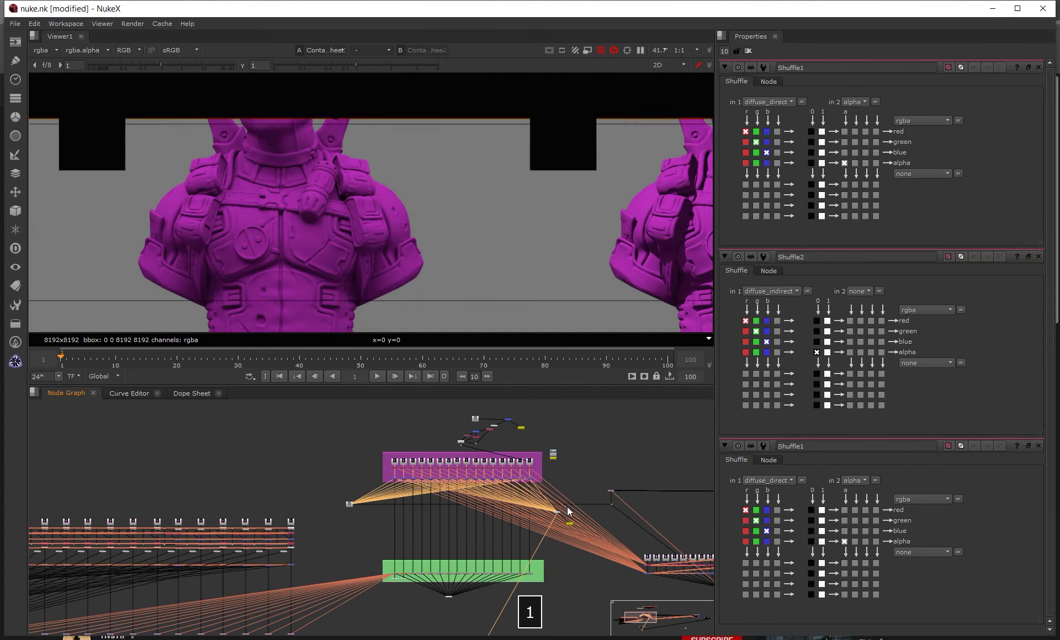
# Set the first input layer of the purple render group's Shuffle1 node to rgba.
pyautogui.scroll(-5, 505, 201)
pyautogui.moveTo(508, 200); pyautogui.dragTo(414, 252, button='middle')
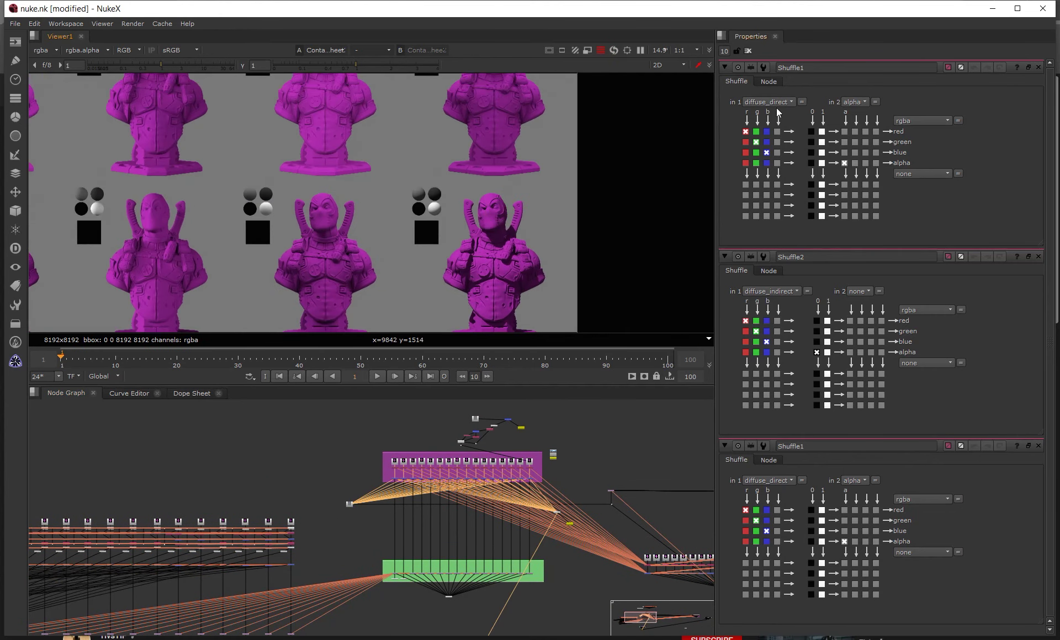
pyautogui.doubleClick(532, 473)
pyautogui.click(772, 103)
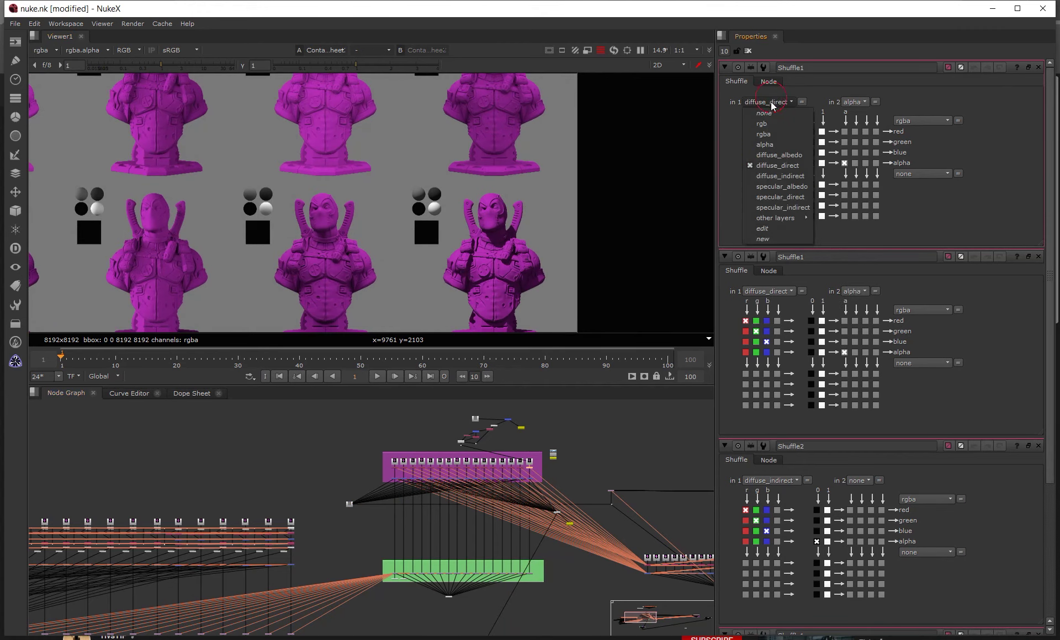
pyautogui.click(772, 134)
# Examine the reference spheres, colour swatch and torso of the final bust in the full-beauty contact sheet.
pyautogui.press('space')
pyautogui.scroll(9, 426, 199)
pyautogui.scroll(-3, 328, 240)
pyautogui.moveTo(344, 239); pyautogui.dragTo(270, 223, button='middle')
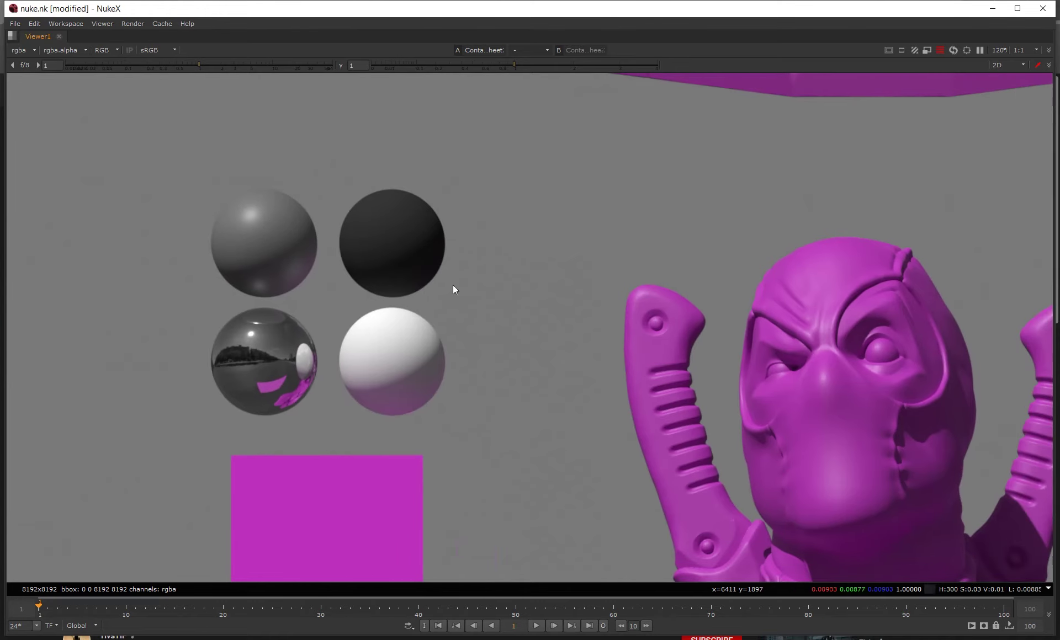
pyautogui.scroll(-5, 665, 221)
pyautogui.moveTo(727, 459); pyautogui.dragTo(587, 274, button='middle')
pyautogui.press('1')
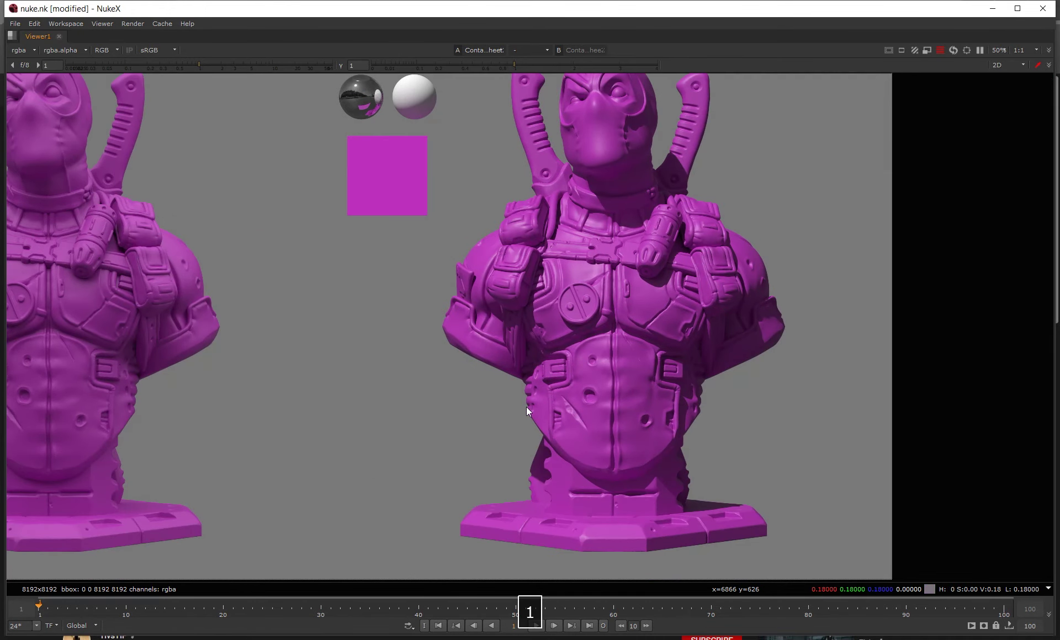
# Connect the contact sheet in the Raw Renders group to the viewer's second input.
pyautogui.press('space')
pyautogui.scroll(-5, 535, 497)
pyautogui.moveTo(536, 497); pyautogui.dragTo(296, 482, button='middle')
pyautogui.scroll(7, 592, 492)
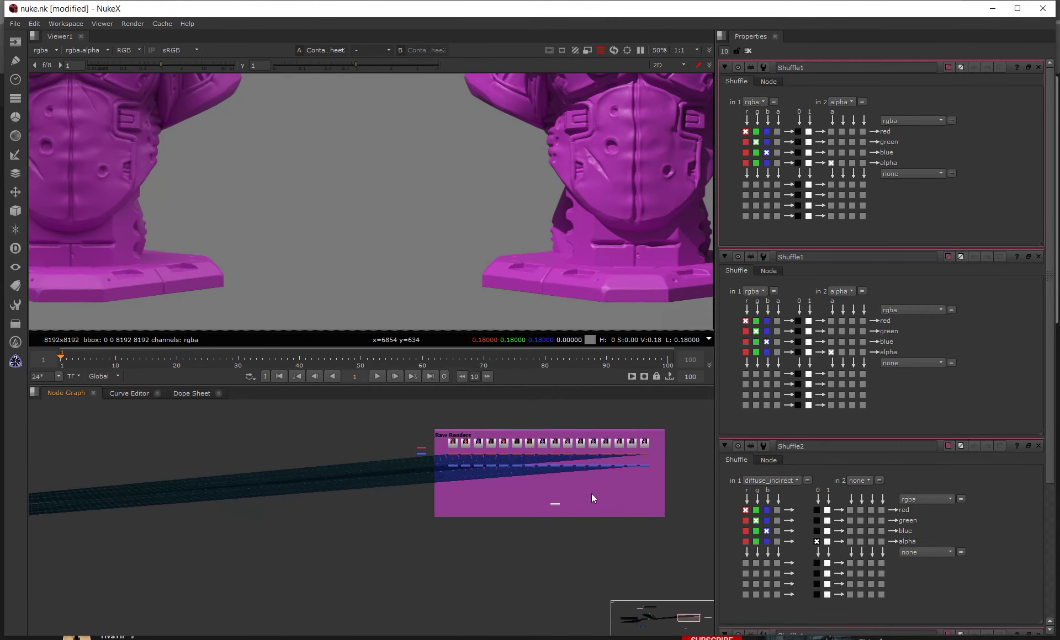
pyautogui.moveTo(515, 526); pyautogui.dragTo(598, 495)
pyautogui.press('2')
# Compare the neutralised and raw contact sheets by alternating between them, focusing on the last bust's head and spheres.
pyautogui.scroll(-5, 600, 171)
pyautogui.moveTo(601, 170); pyautogui.dragTo(489, 338, button='middle')
pyautogui.press('1')
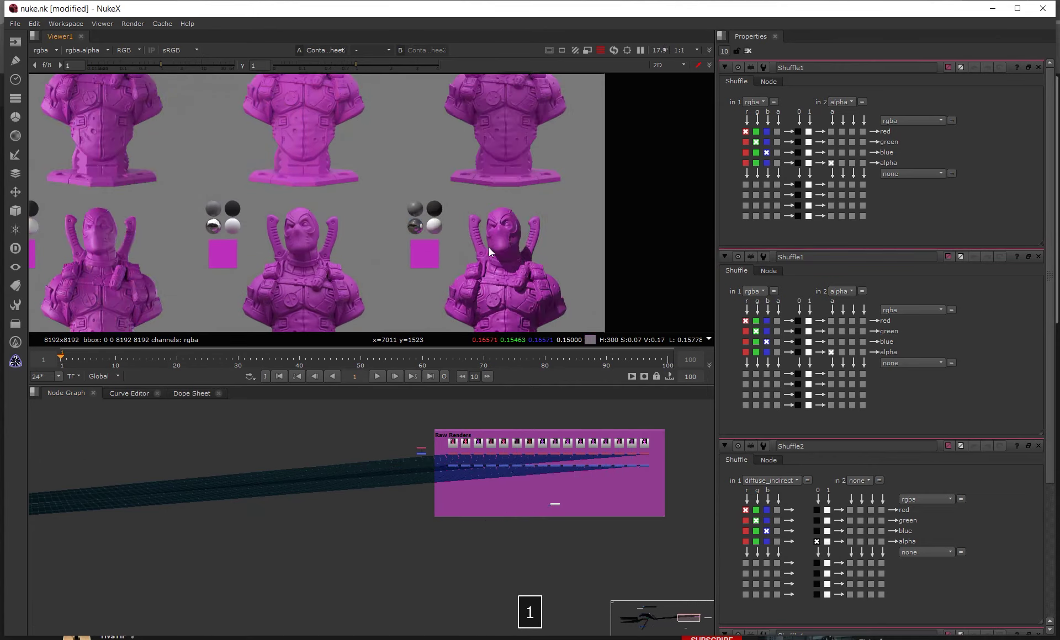
pyautogui.press('2')
pyautogui.press('1')
pyautogui.moveTo(502, 233); pyautogui.dragTo(503, 153, button='middle')
pyautogui.scroll(5, 501, 150)
pyautogui.press('2')
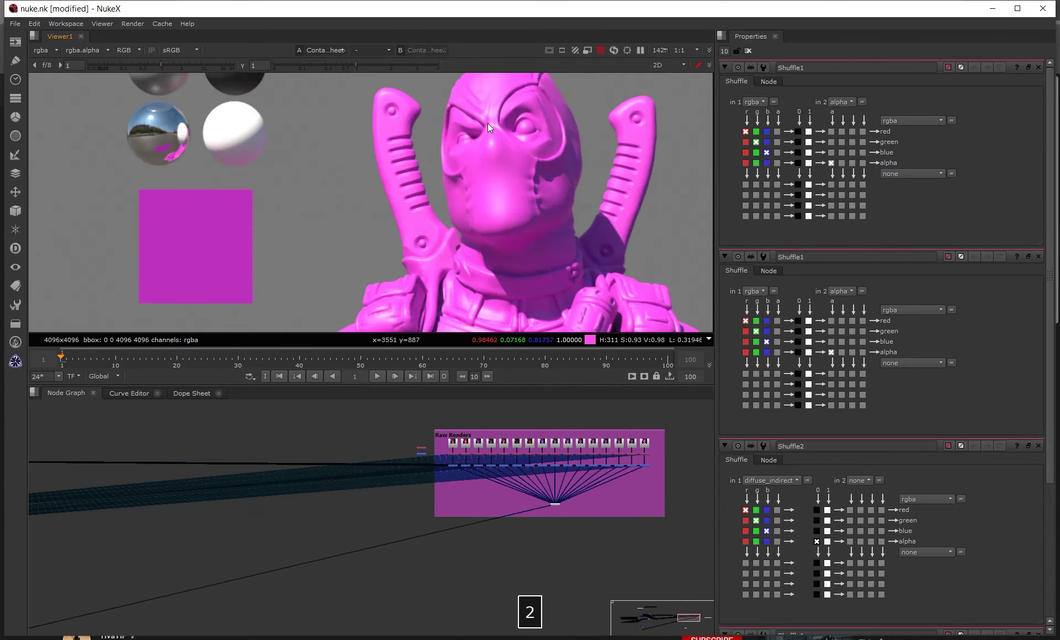
pyautogui.press('1')
pyautogui.press('2')
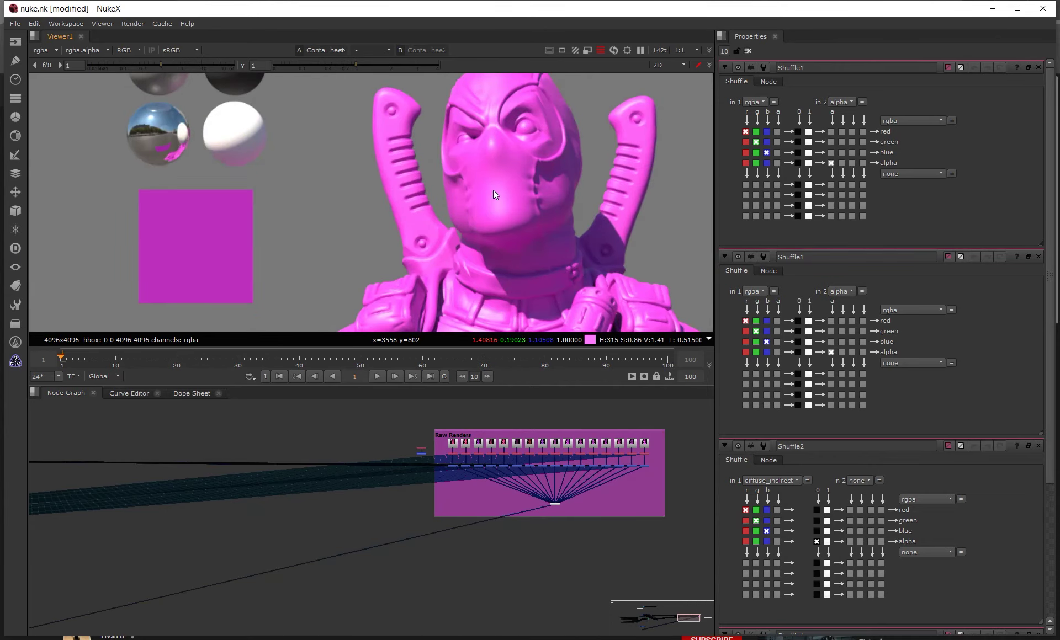
pyautogui.press('1')
# Examine the final bust's lighting in the neutralised sheet against its neighbours, from the full rows down to its upper body.
pyautogui.moveTo(385, 318); pyautogui.dragTo(425, 236, button='middle')
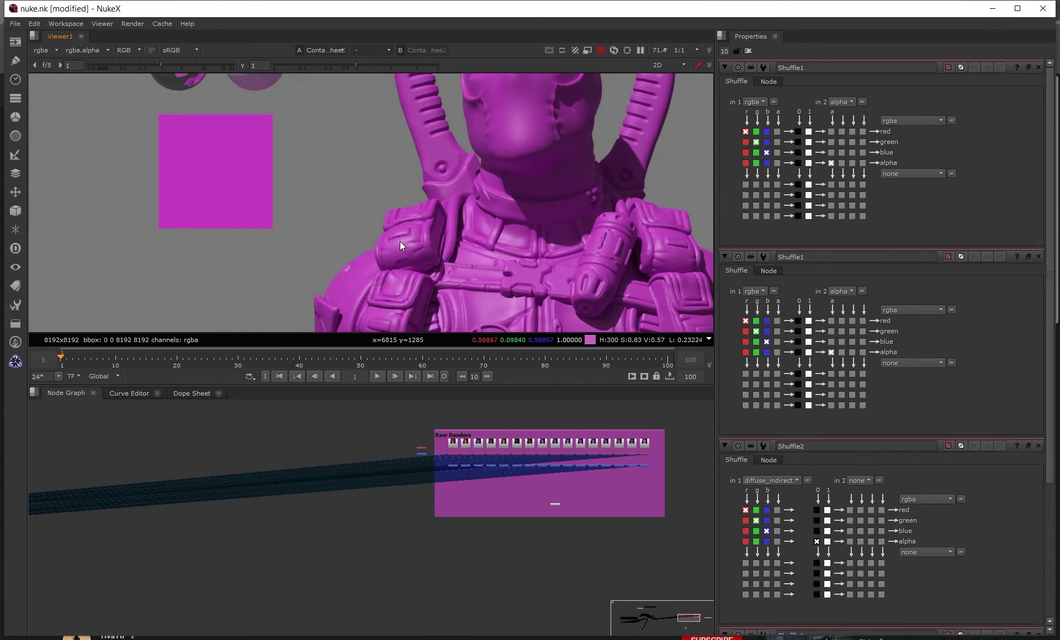
pyautogui.scroll(-4, 413, 242)
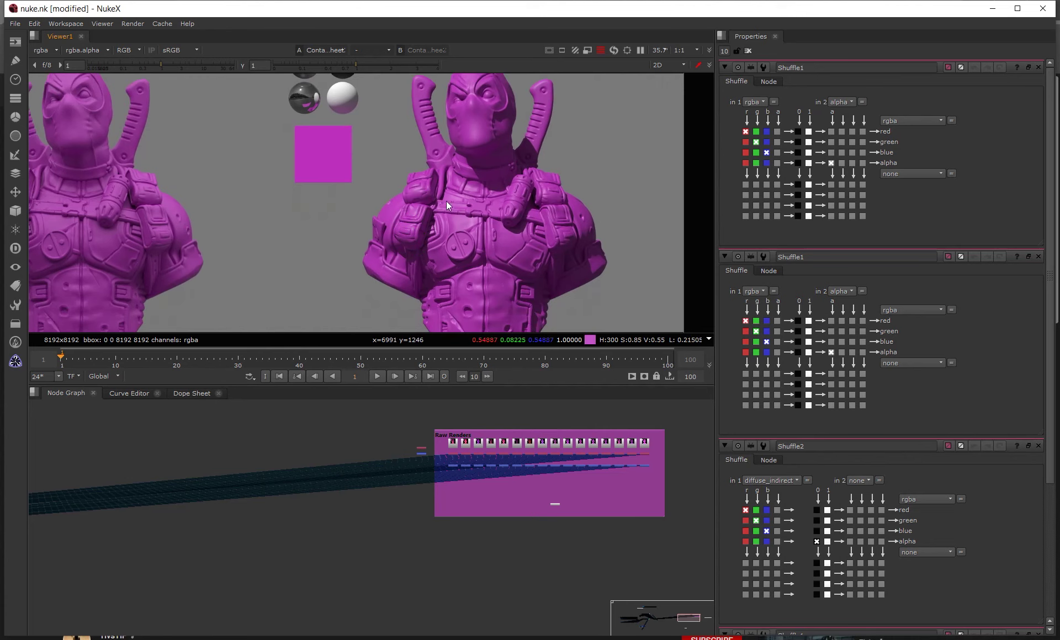
pyautogui.scroll(-2, 442, 239)
pyautogui.moveTo(442, 240); pyautogui.dragTo(500, 213, button='middle')
pyautogui.press('space')
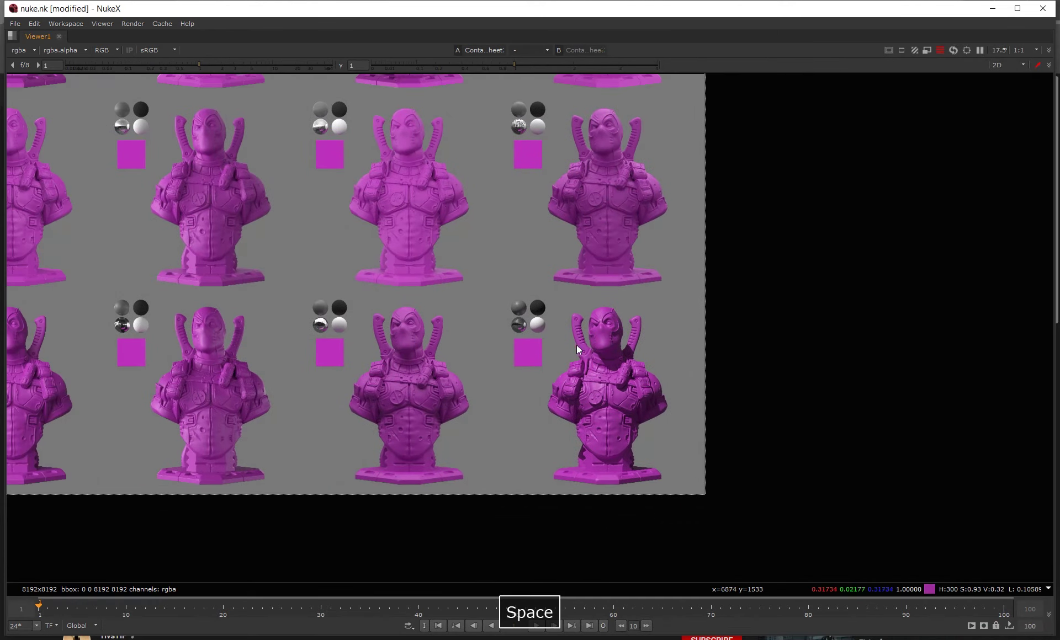
pyautogui.scroll(2, 615, 398)
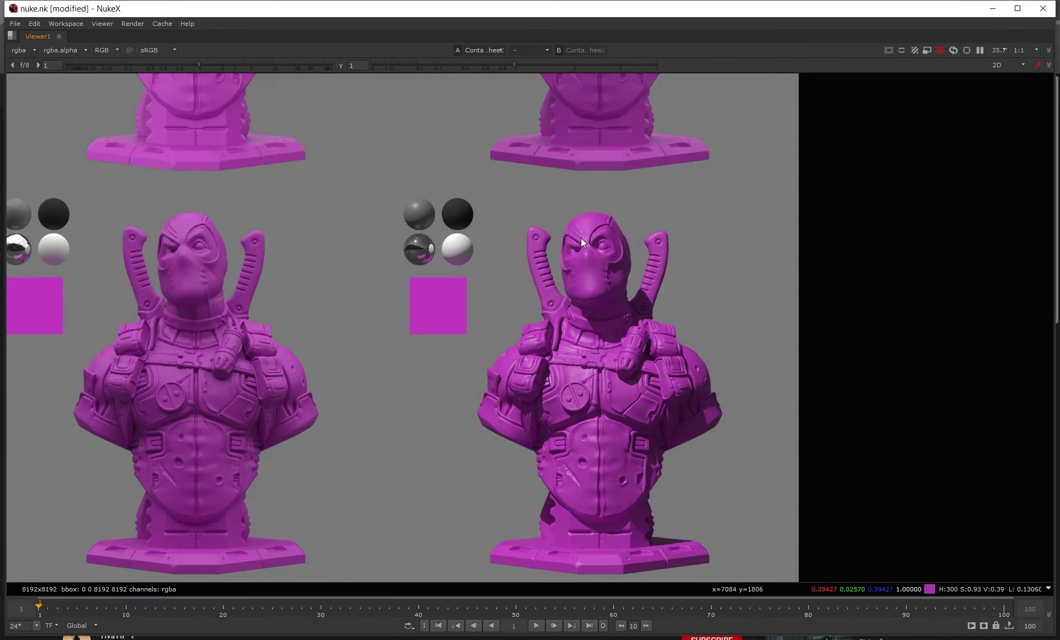
pyautogui.scroll(4, 581, 237)
pyautogui.moveTo(562, 372); pyautogui.dragTo(626, 211, button='middle')
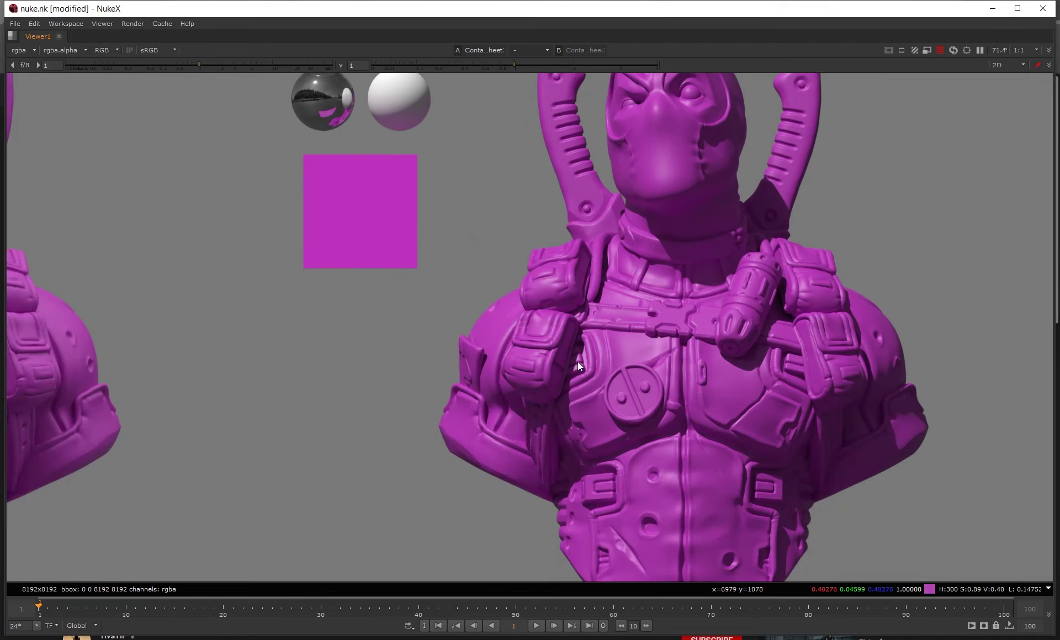
# Compare the neutralised and raw renders of the final bust's shoulder pouches close up, sampling the lit surfaces.
pyautogui.scroll(3, 579, 346)
pyautogui.moveTo(524, 214); pyautogui.dragTo(505, 294, button='middle')
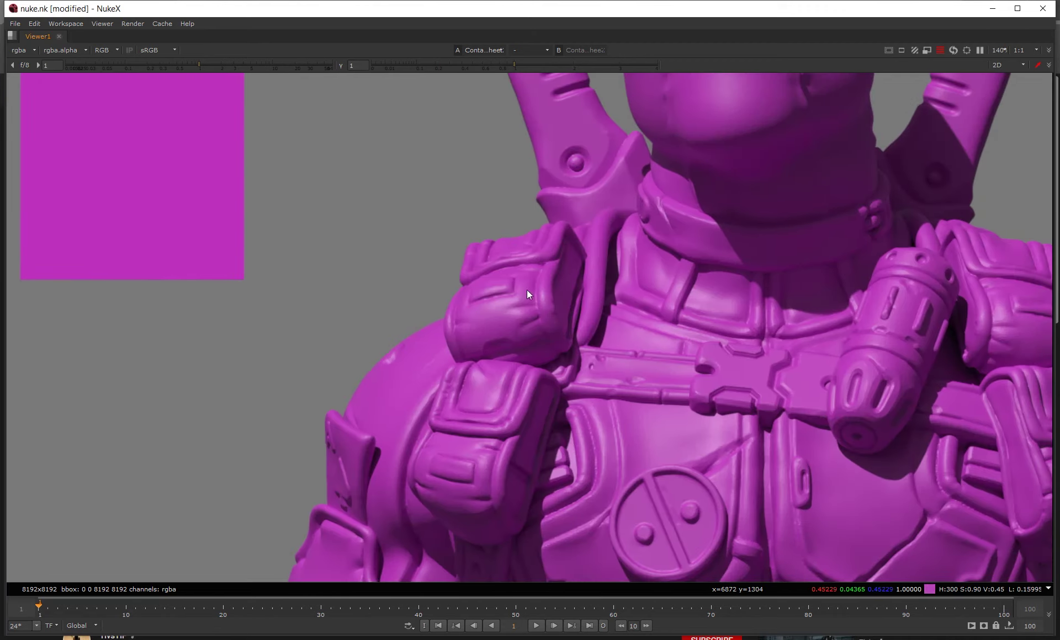
pyautogui.press('1')
pyautogui.press('2')
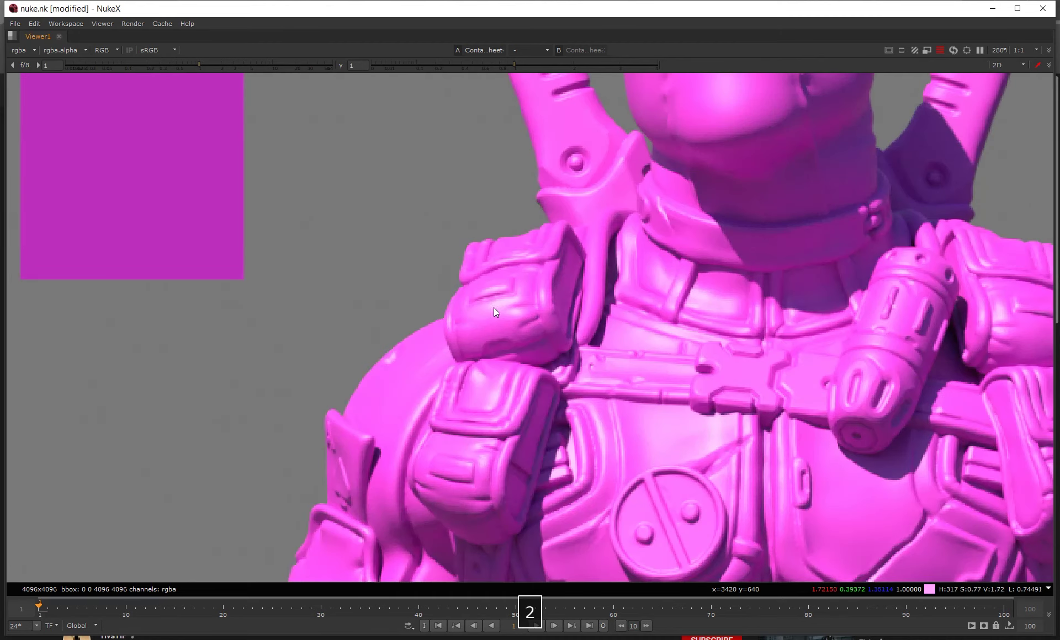
pyautogui.press('1')
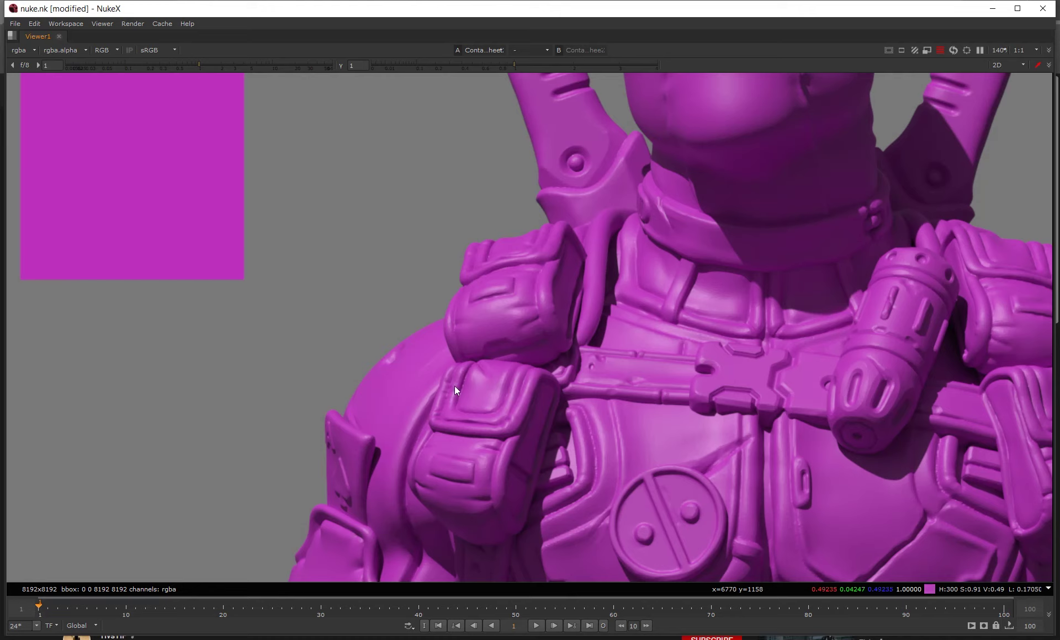
pyautogui.scroll(5, 512, 282)
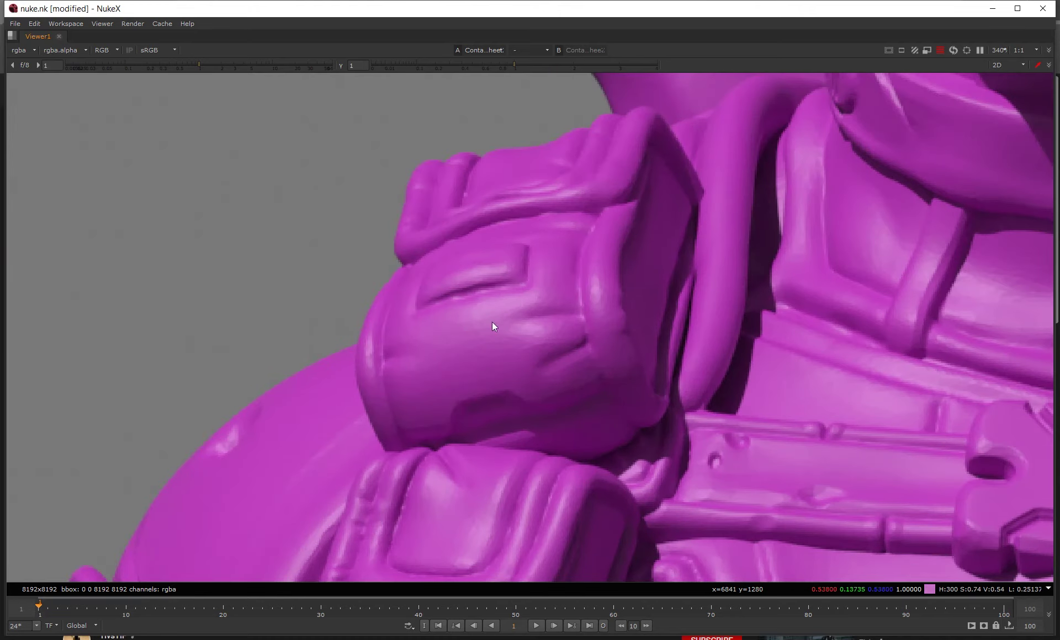
# Review the whole four-by-four sheet of neutralised bust renders to compare lighting across the environments.
pyautogui.scroll(-12, 507, 298)
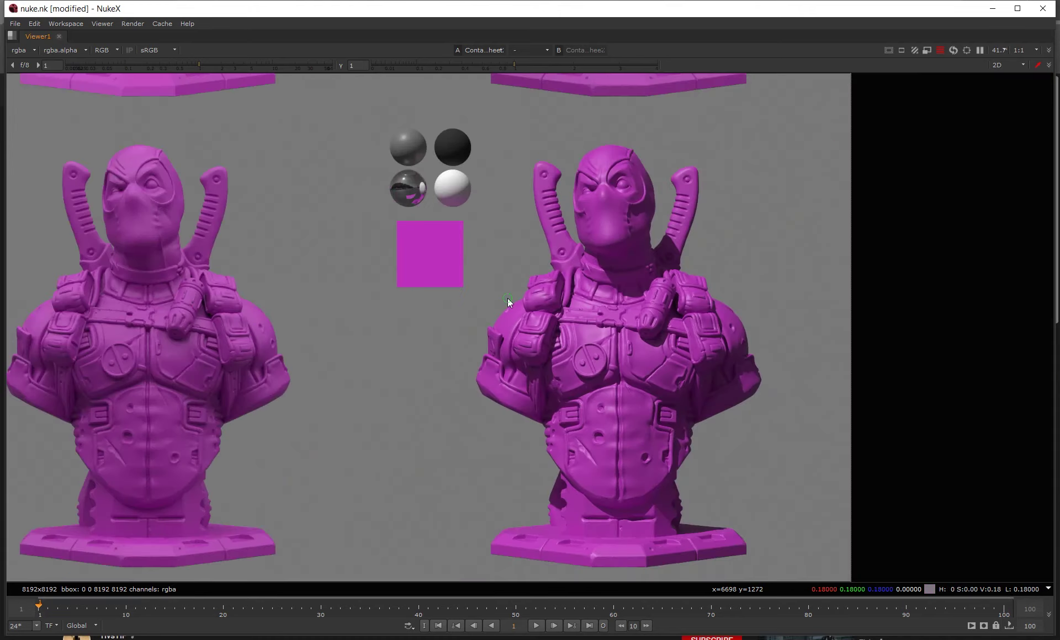
pyautogui.scroll(-5, 499, 287)
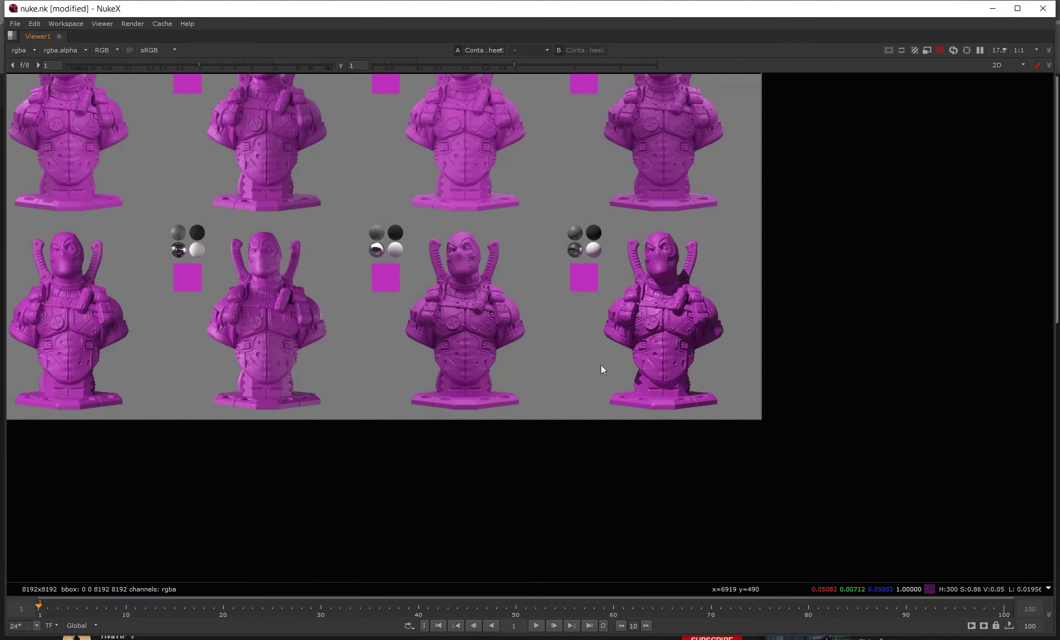
pyautogui.scroll(-2, 518, 317)
pyautogui.moveTo(519, 317); pyautogui.dragTo(523, 457, button='middle')
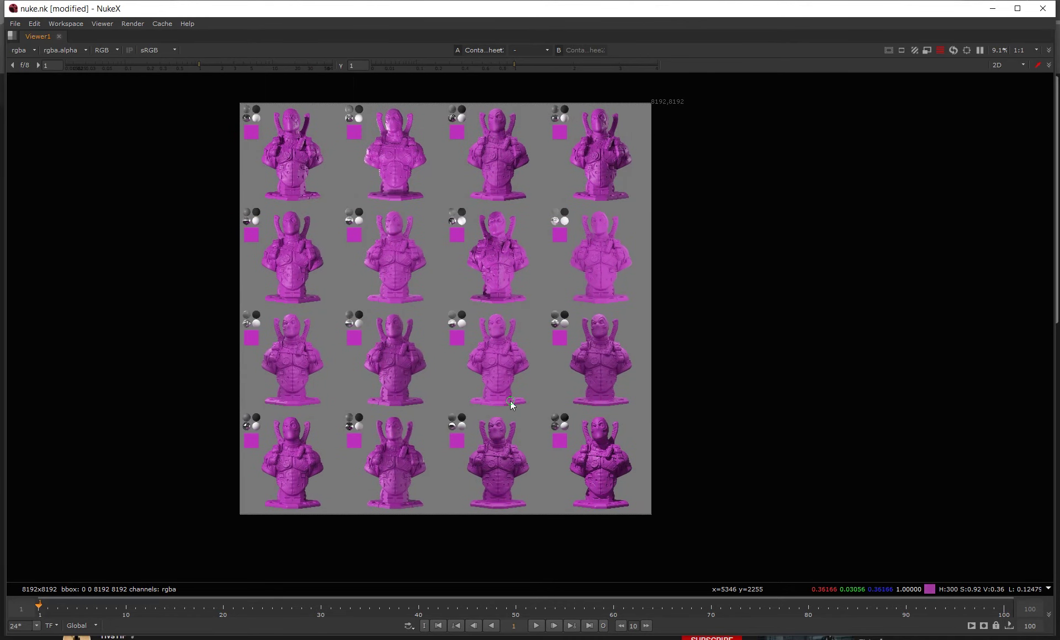
pyautogui.moveTo(510, 401); pyautogui.dragTo(533, 400, button='middle')
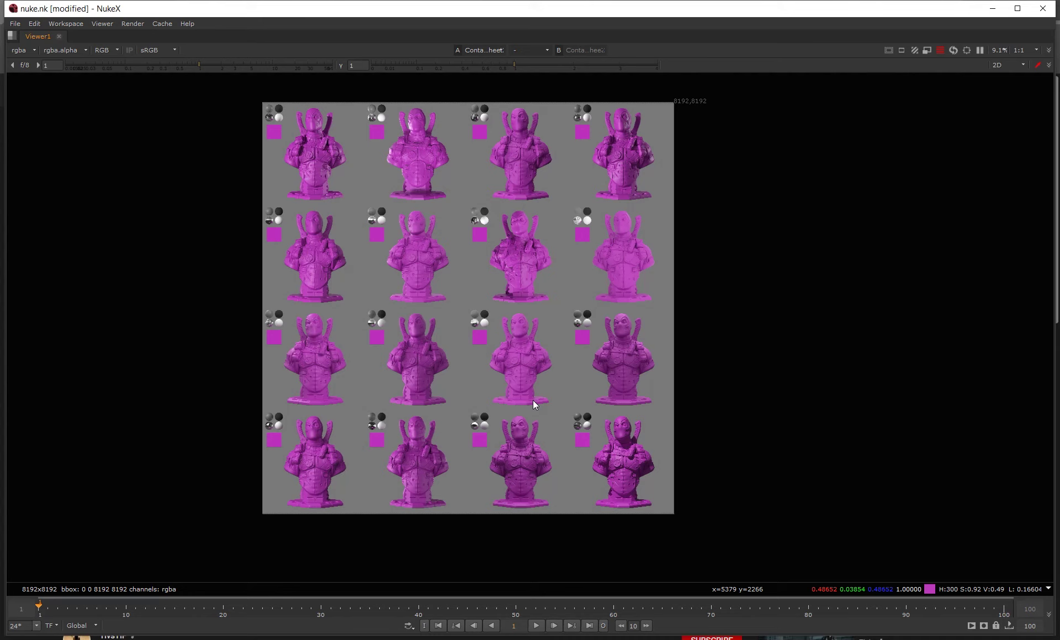
pyautogui.moveTo(521, 346); pyautogui.dragTo(531, 363, button='middle')
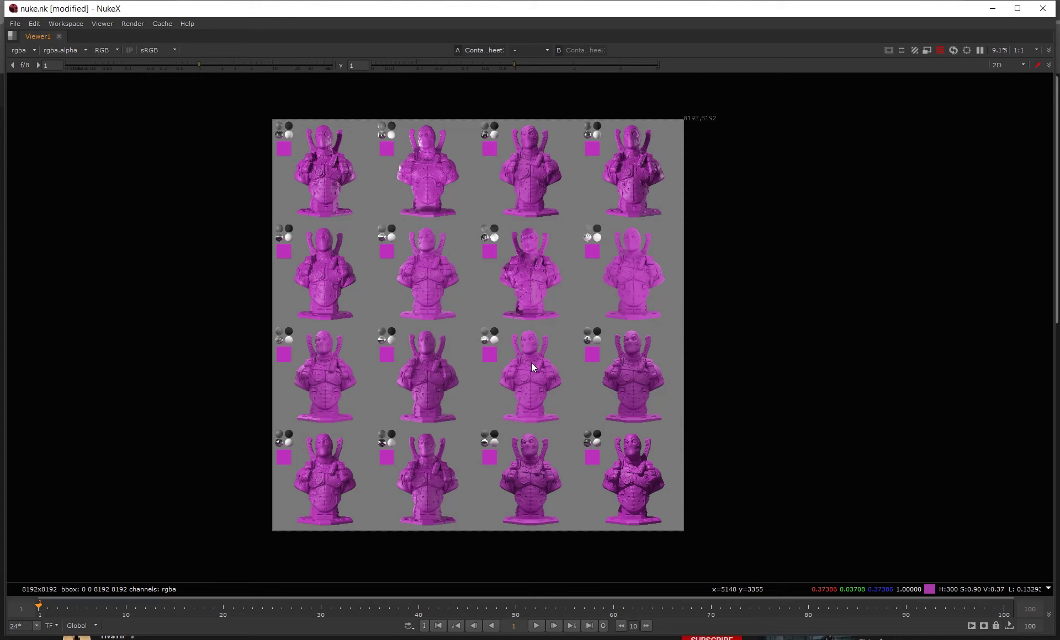
pyautogui.press('space')
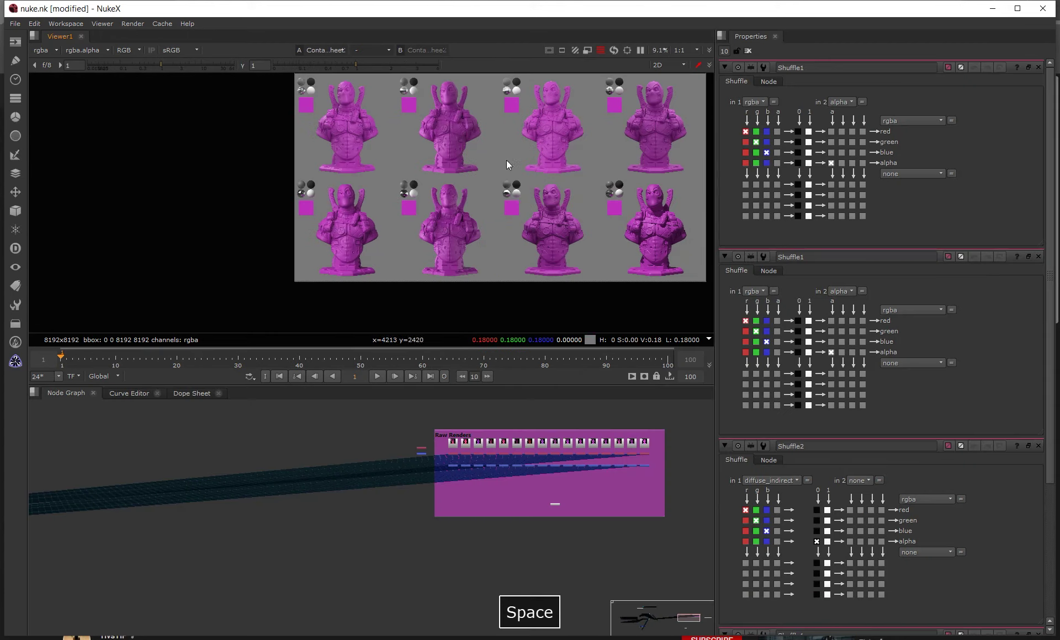
pyautogui.press('space')
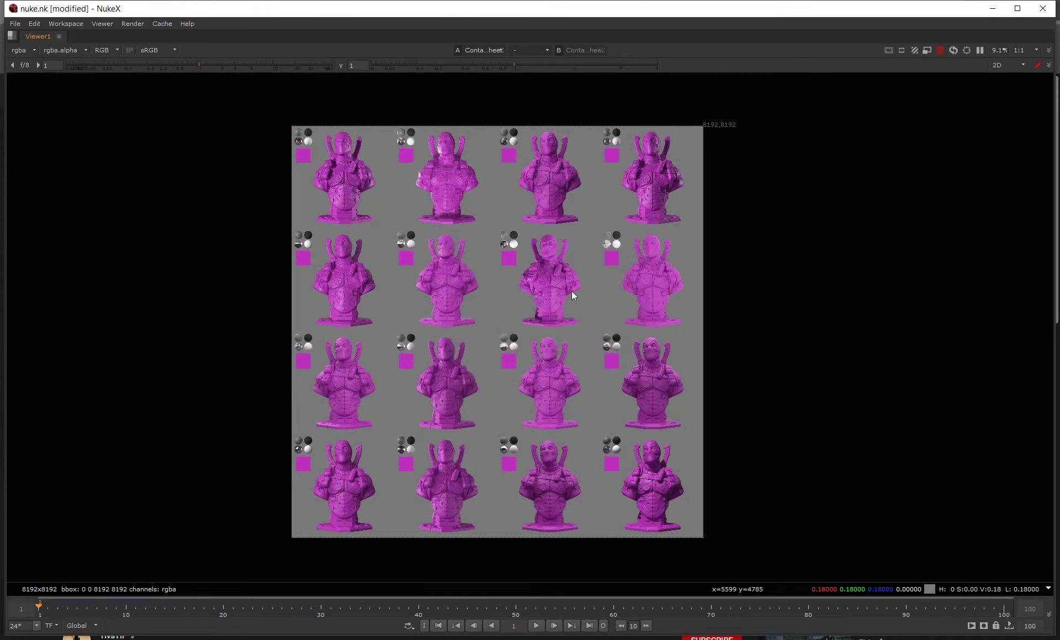
pyautogui.moveTo(614, 332); pyautogui.dragTo(596, 323, button='middle')
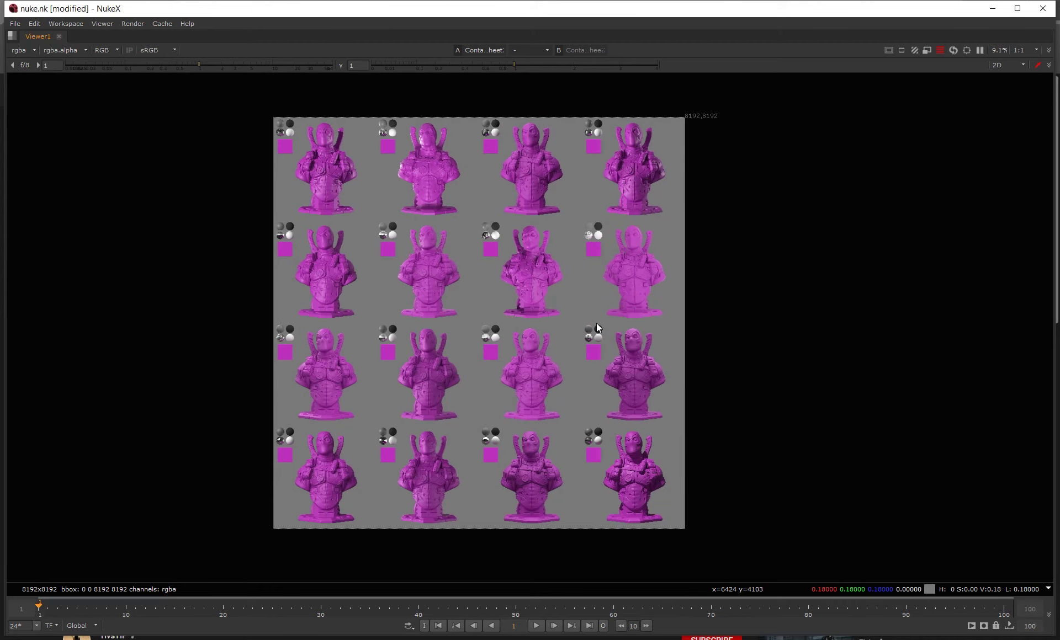
pyautogui.scroll(3, 596, 324)
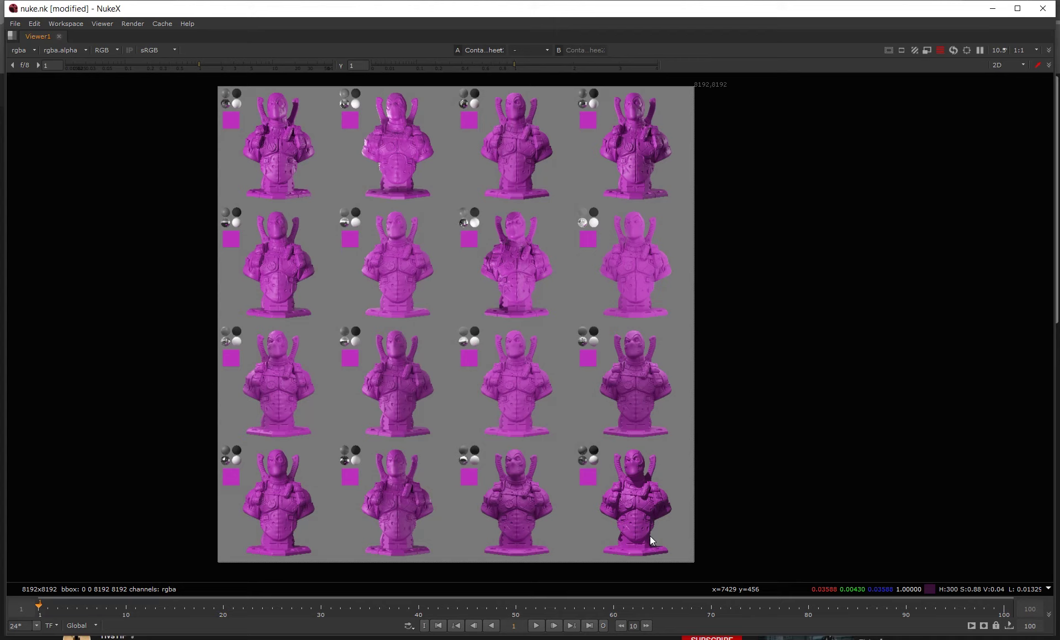
# Display the raw render sheet and inspect the four reference spheres beside the final bust up close.
pyautogui.press('1')
pyautogui.press('2')
pyautogui.scroll(3, 633, 472)
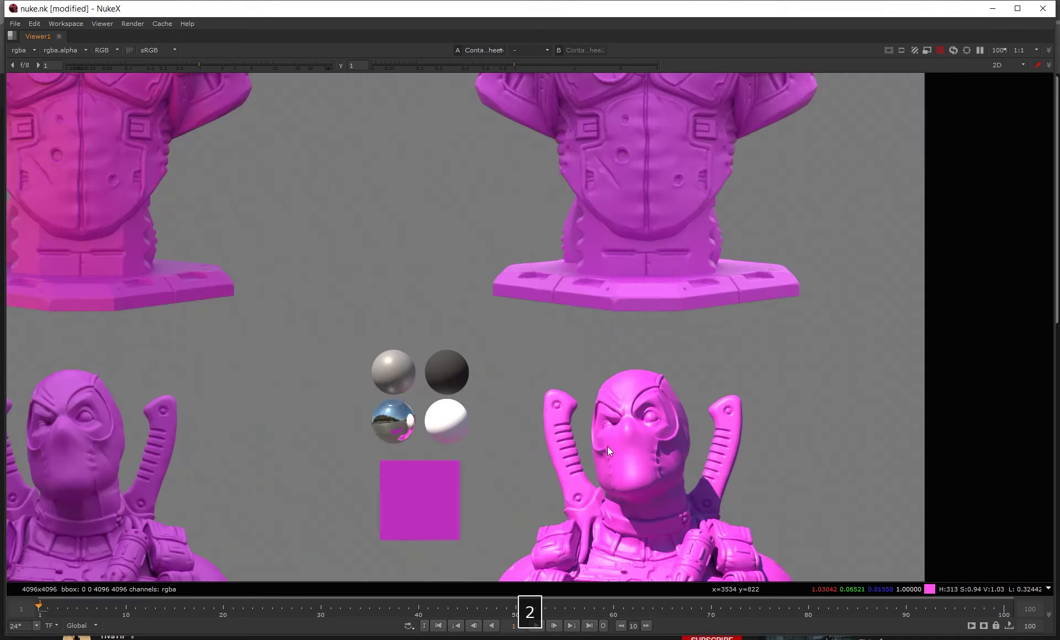
pyautogui.scroll(1, 440, 367)
pyautogui.moveTo(371, 442); pyautogui.dragTo(488, 403, button='middle')
pyautogui.scroll(3, 490, 427)
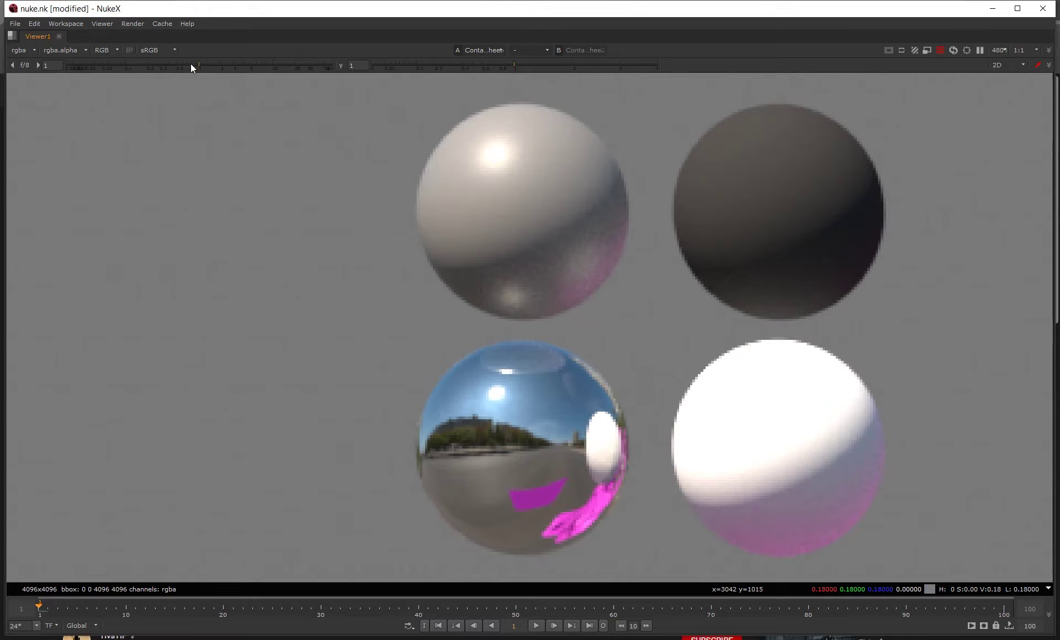
# Lower the viewer exposure twice to isolate the sun's reflection in the chrome sphere, restoring the default gain of 1 each time.
pyautogui.moveTo(191, 65); pyautogui.dragTo(32, 62)
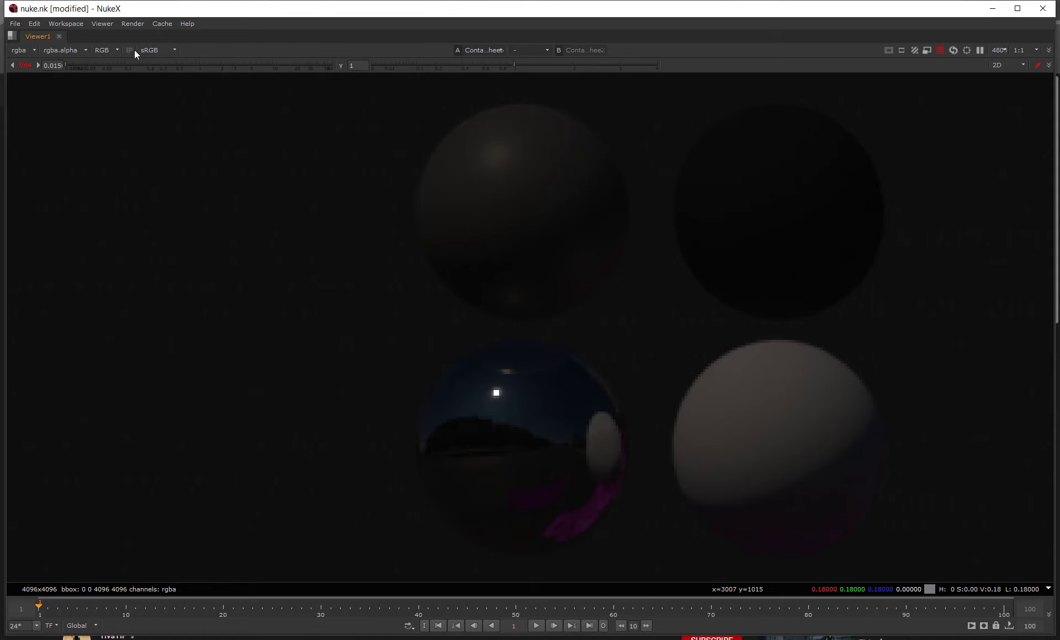
pyautogui.click(25, 65)
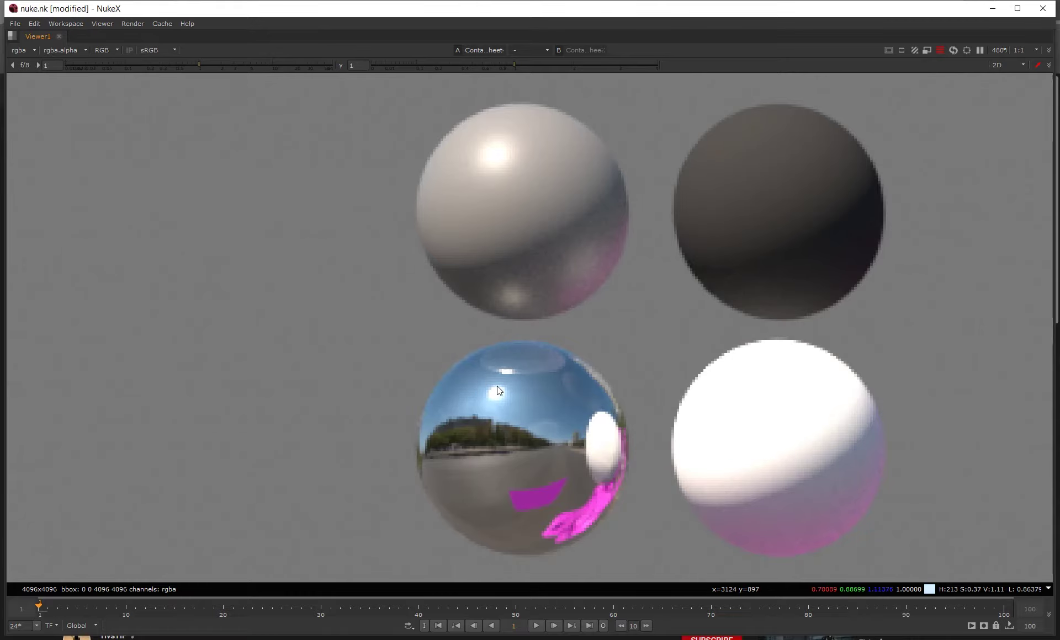
pyautogui.moveTo(194, 64); pyautogui.dragTo(105, 65)
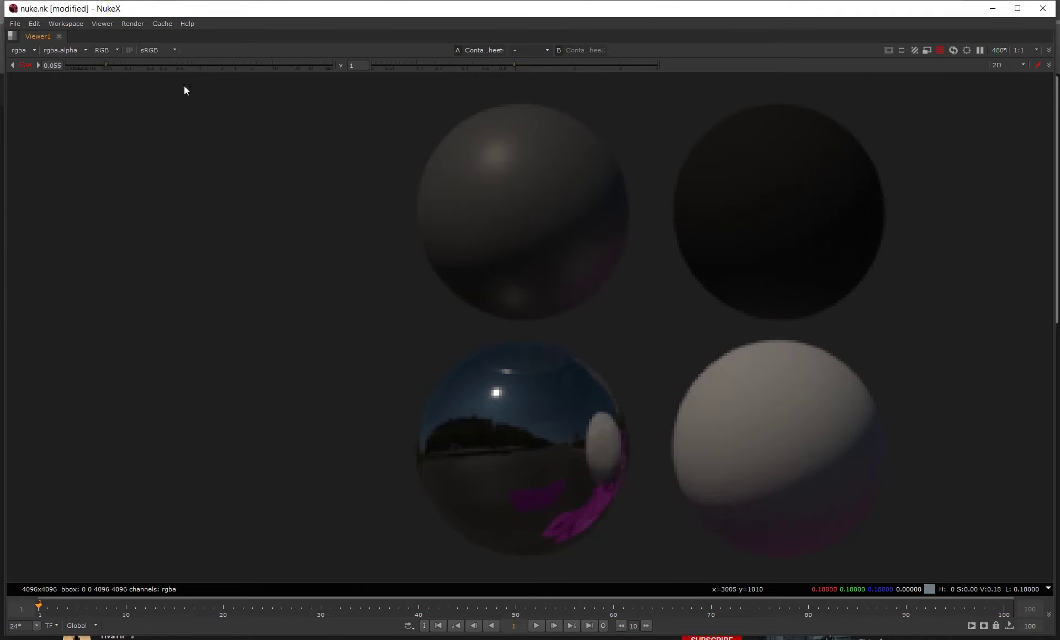
pyautogui.keyDown('ctrl'); pyautogui.click(190, 65); pyautogui.keyUp('ctrl')
# Review the whole sheet of raw bust renders, then look closer at the busts in its top row.
pyautogui.press('f')
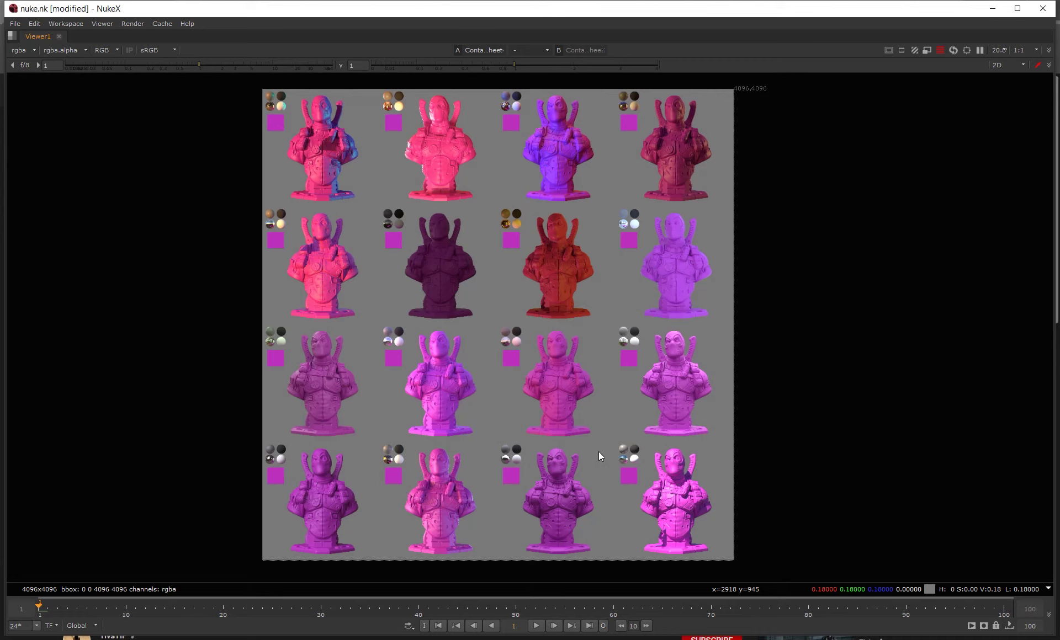
pyautogui.moveTo(577, 344); pyautogui.dragTo(551, 346, button='middle')
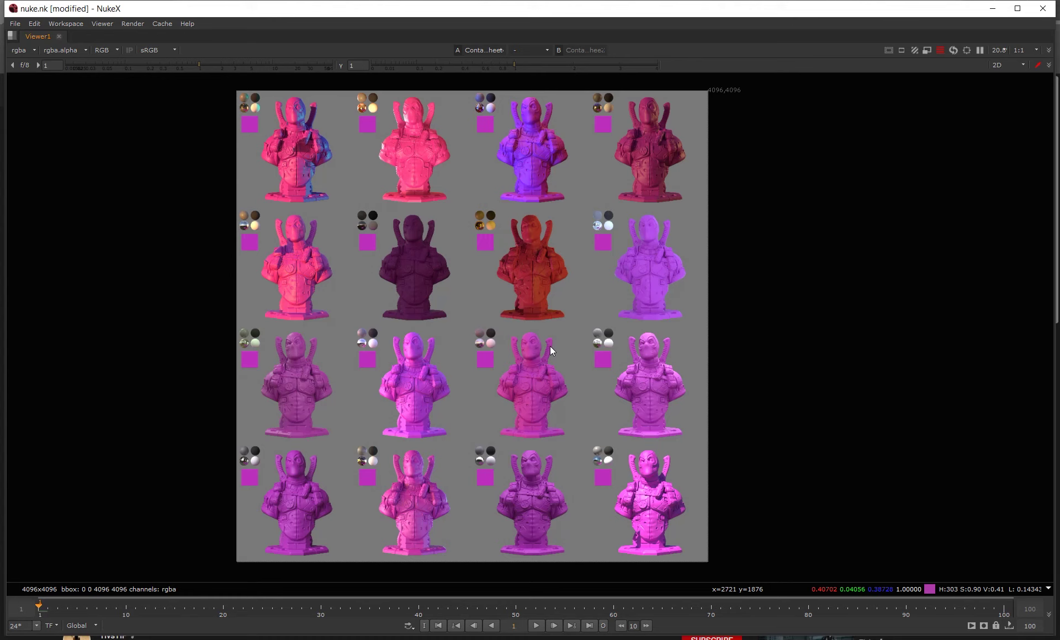
pyautogui.moveTo(450, 292); pyautogui.dragTo(459, 289, button='middle')
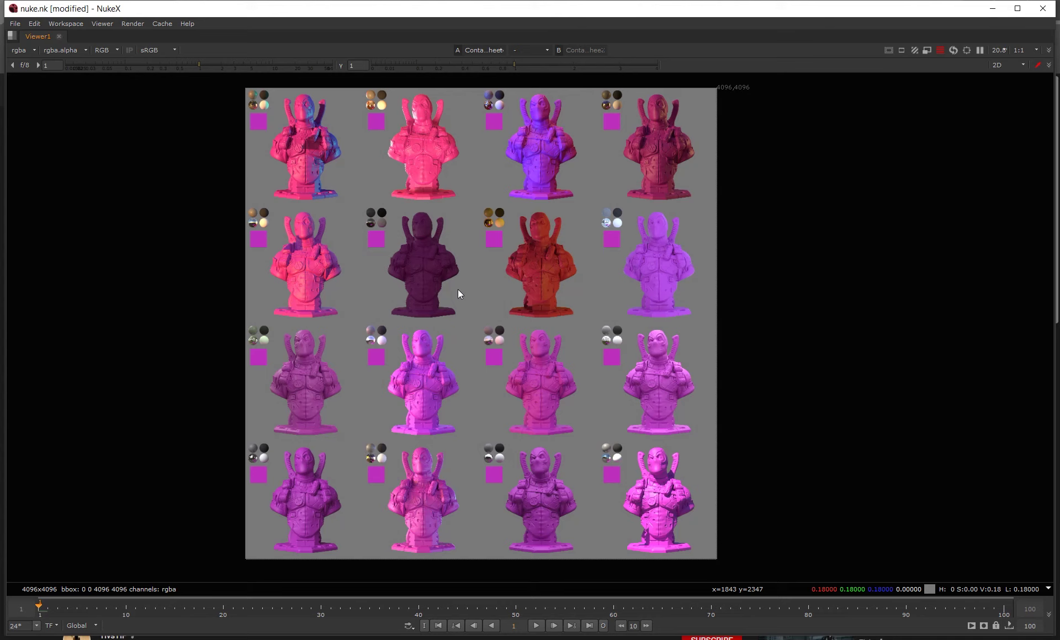
pyautogui.scroll(3, 431, 108)
pyautogui.moveTo(440, 153); pyautogui.dragTo(442, 194, button='middle')
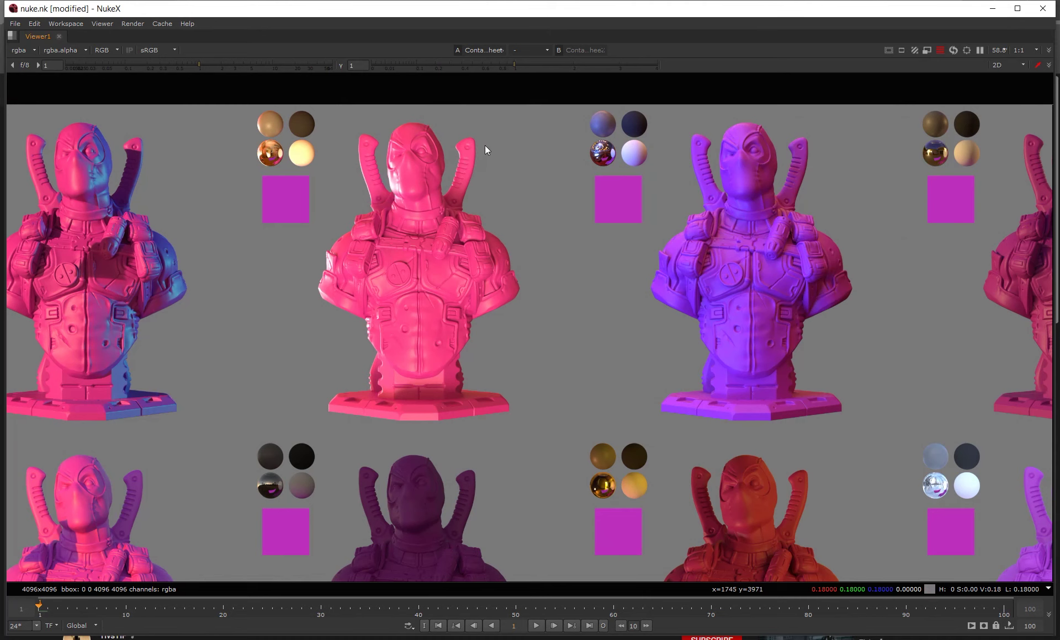
# Compare the raw top-row busts in luminance-only and full-colour display, switching between the raw and neutralised sheets.
pyautogui.press('1')
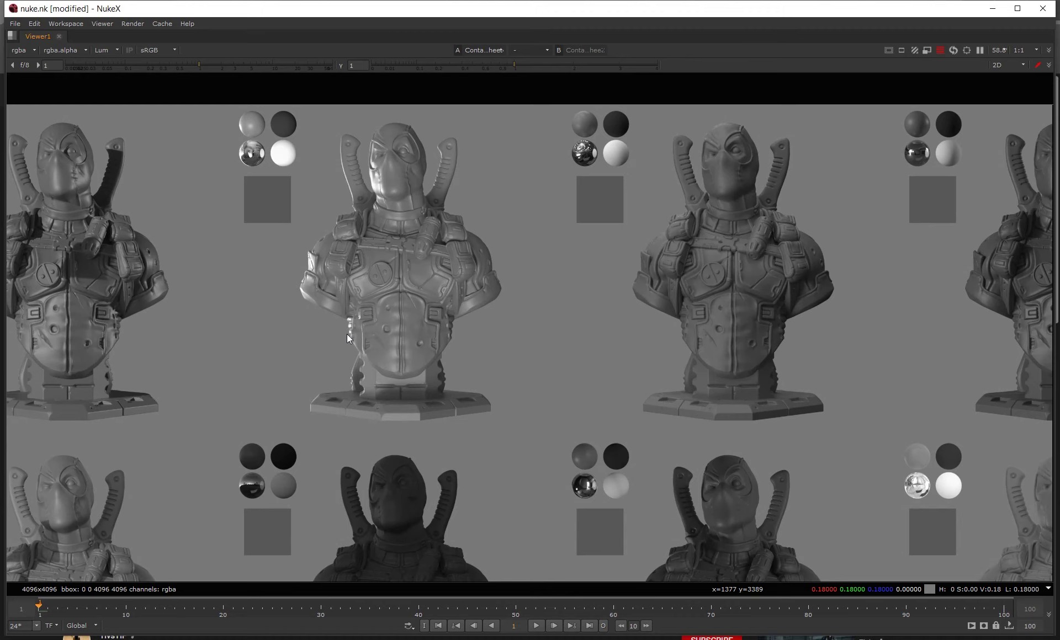
pyautogui.press('1')
pyautogui.press('2')
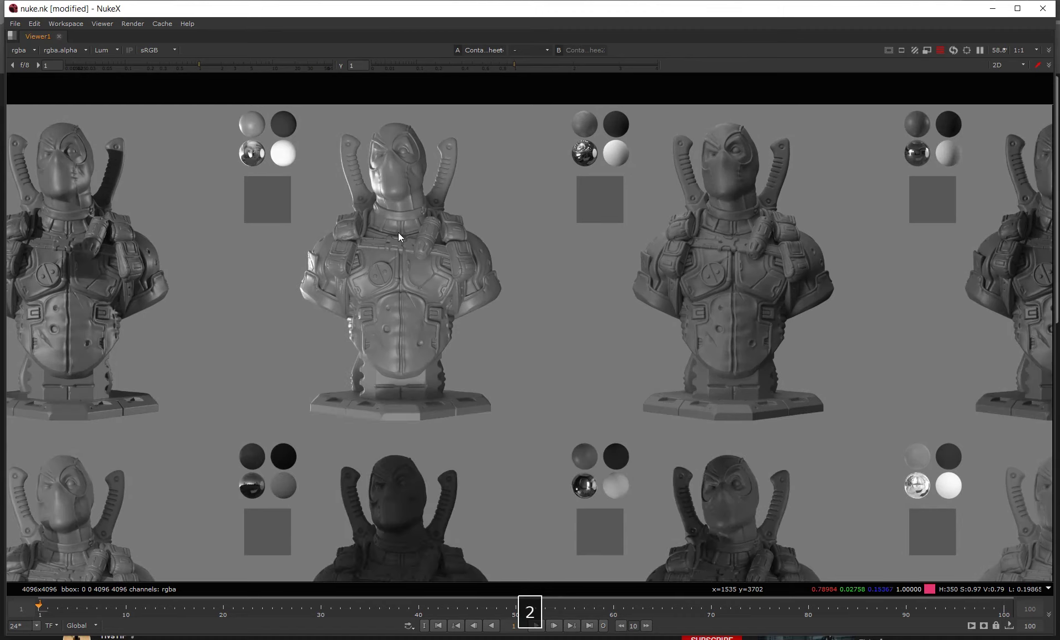
pyautogui.press('y')
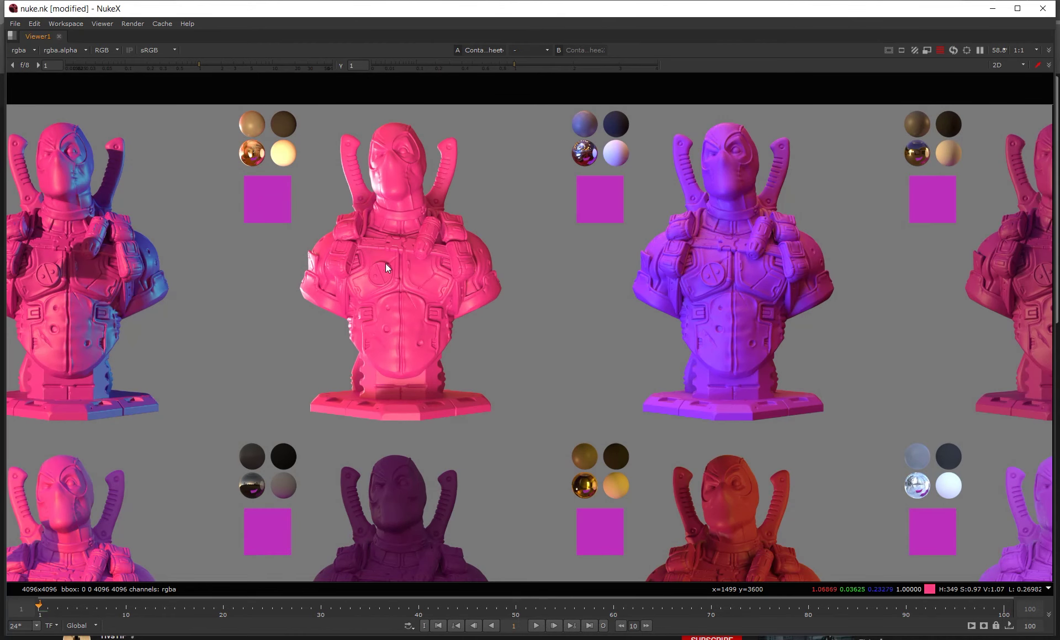
pyautogui.scroll(-3, 385, 264)
pyautogui.moveTo(385, 264); pyautogui.dragTo(386, 202, button='middle')
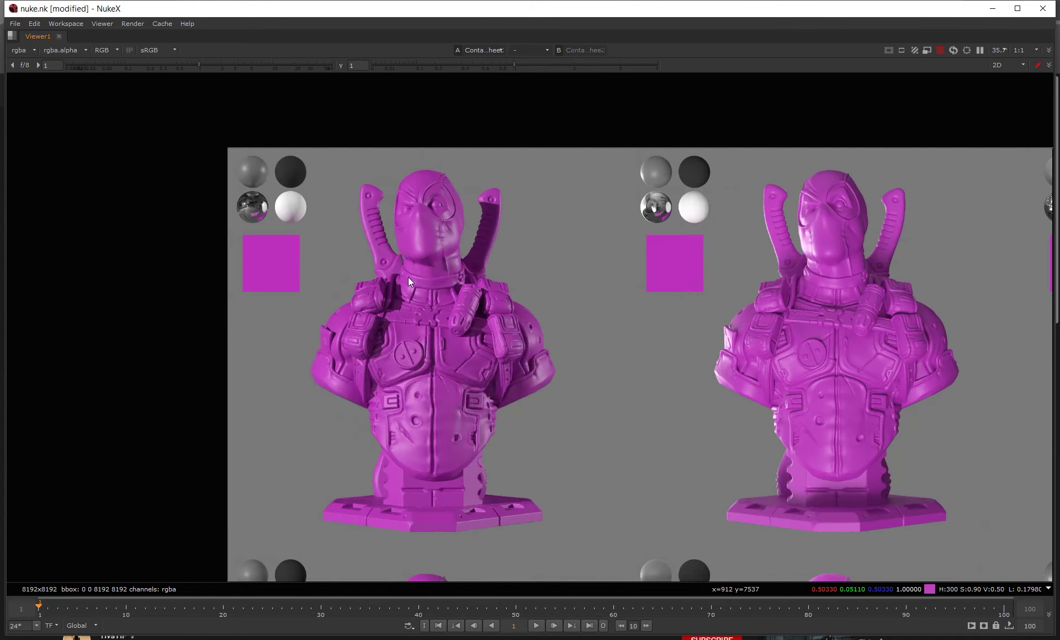
# Set the first input layer of the Shuffle1 node above the raw renders to diffuse_direct and maximise the viewer.
pyautogui.press('space')
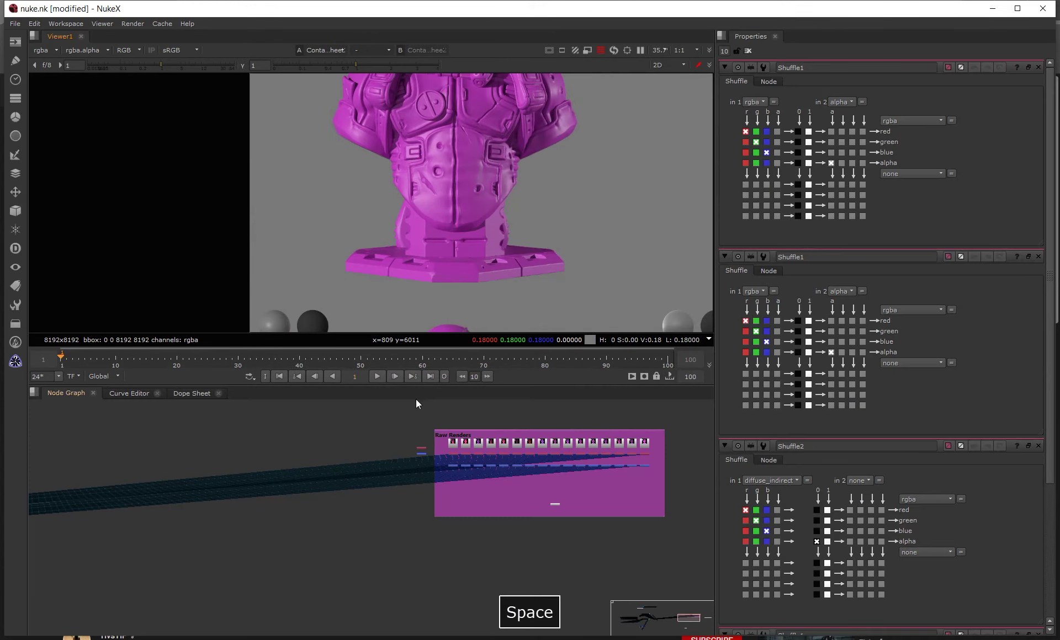
pyautogui.doubleClick(645, 454)
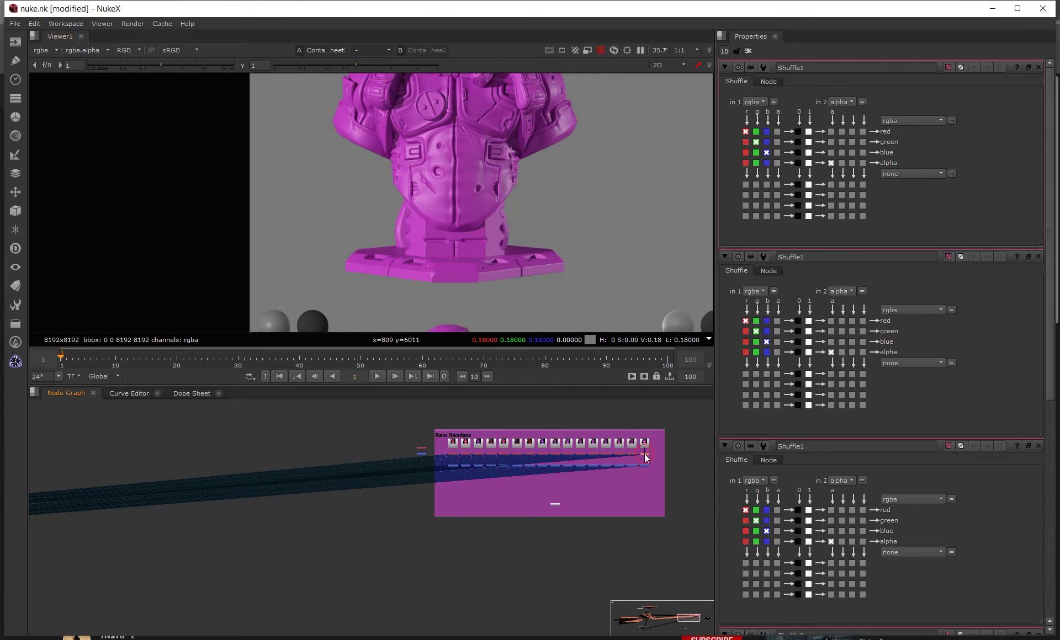
pyautogui.click(754, 102)
pyautogui.click(786, 165)
pyautogui.press('space')
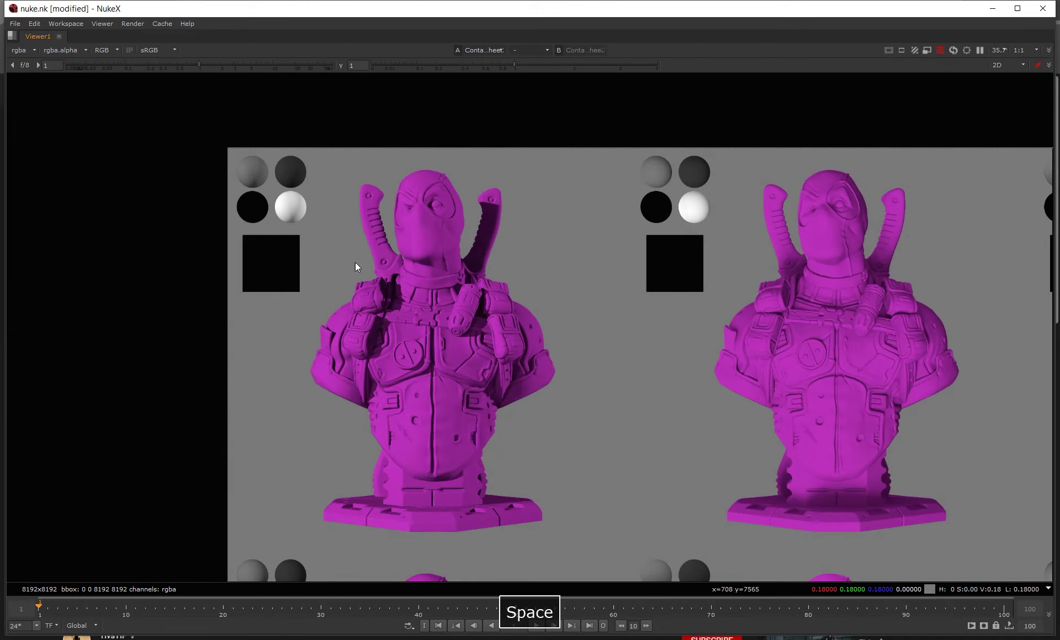
# Inspect the direct diffuse lighting on the first bust's reference spheres, then compare it across the bottom-row busts.
pyautogui.scroll(3, 396, 241)
pyautogui.moveTo(369, 241); pyautogui.dragTo(459, 283, button='middle')
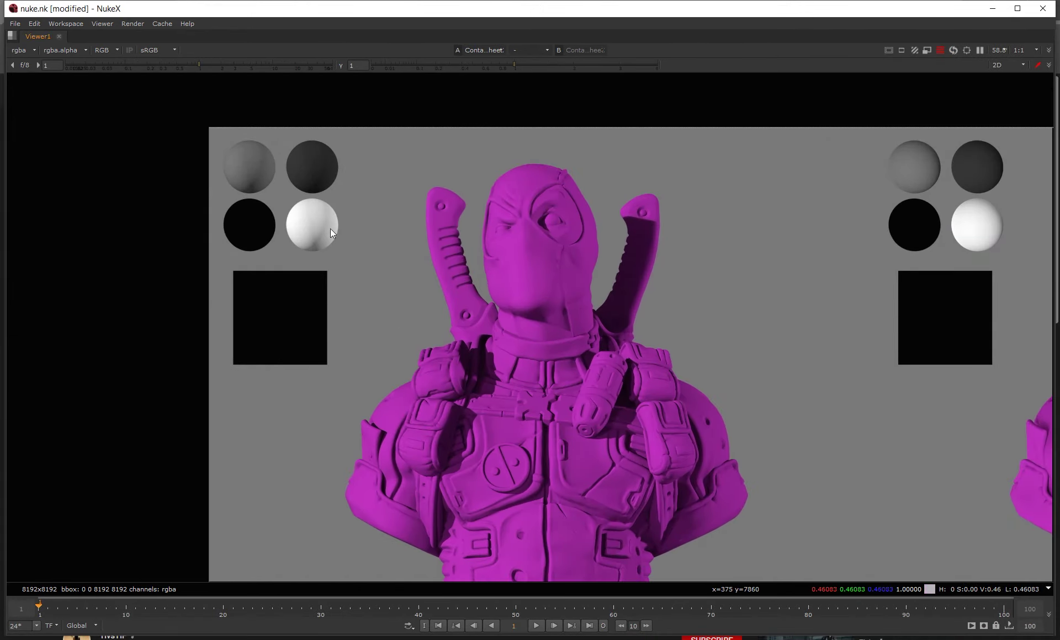
pyautogui.scroll(5, 234, 159)
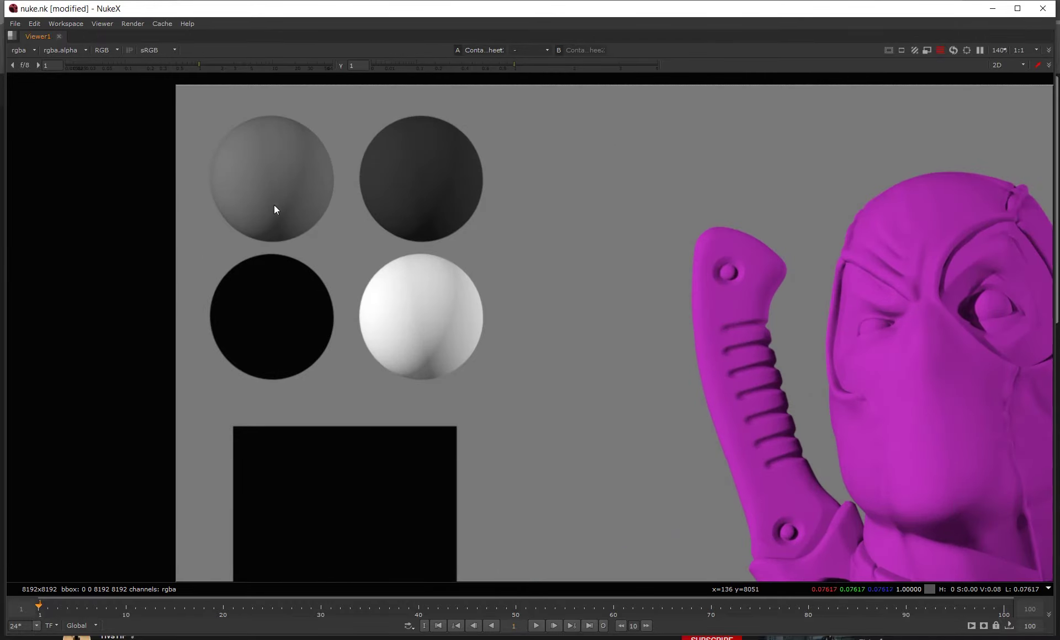
pyautogui.scroll(-6, 305, 214)
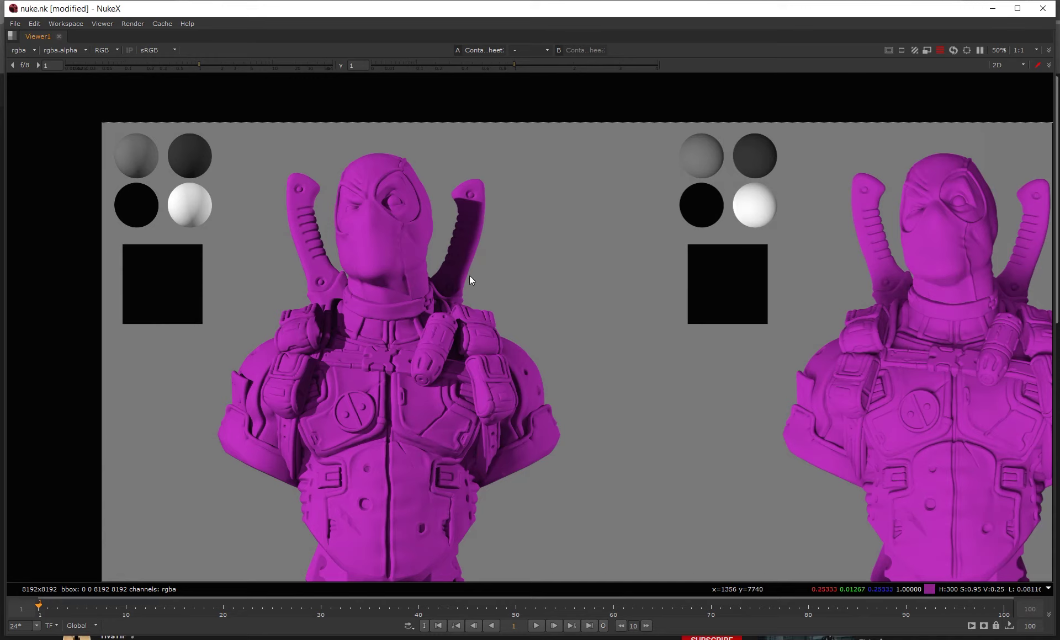
pyautogui.scroll(-4, 450, 317)
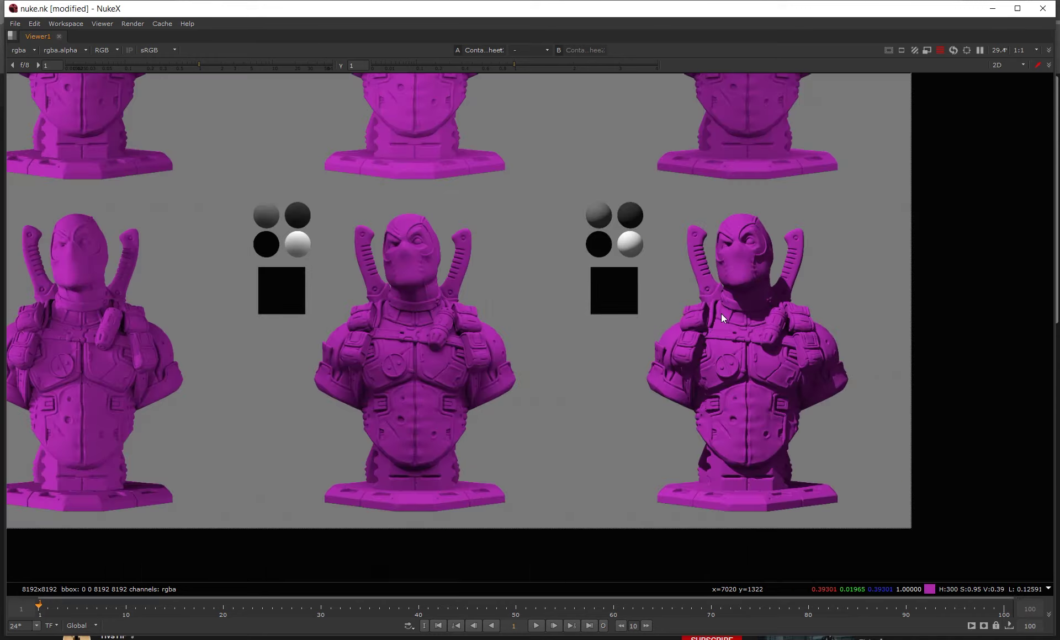
pyautogui.moveTo(470, 308); pyautogui.dragTo(556, 377, button='middle')
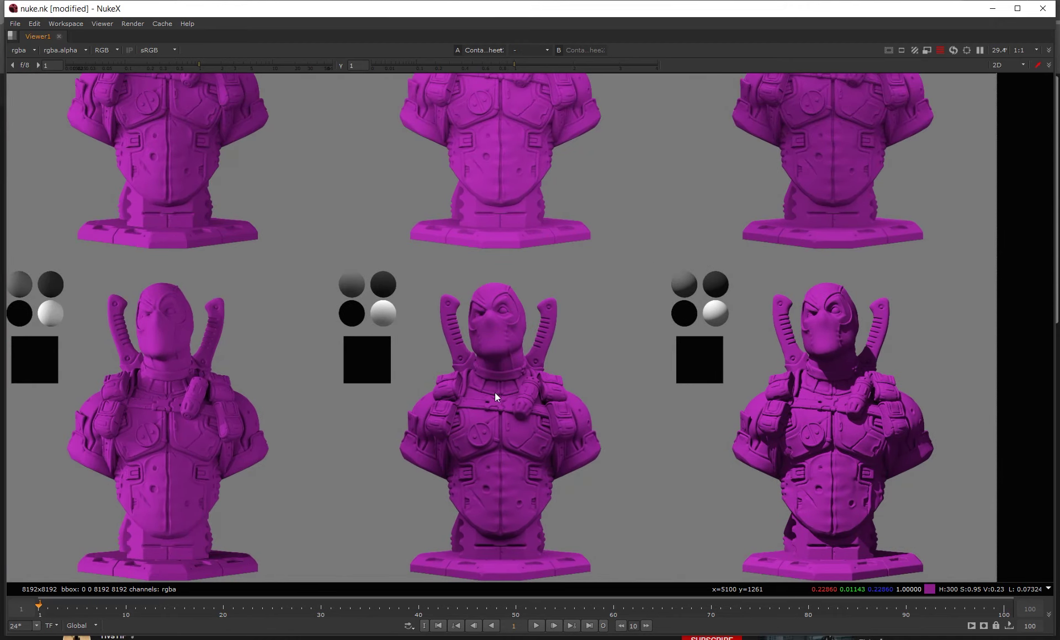
pyautogui.scroll(-3, 495, 392)
# Set Shuffle1's first input layer back to rgba and return to the maximised viewer.
pyautogui.press('space')
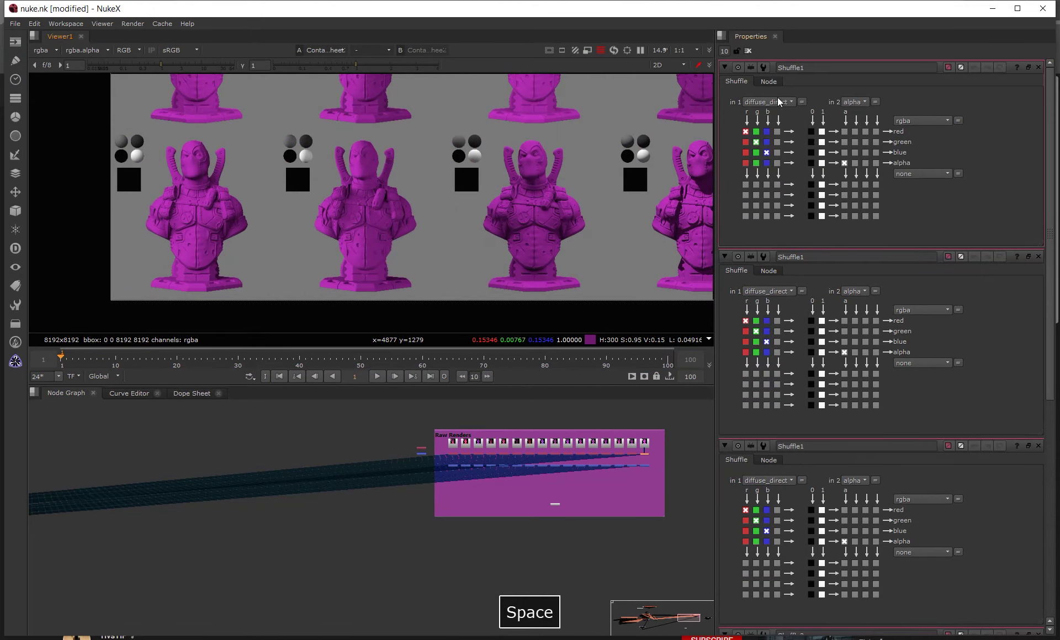
pyautogui.click(779, 103)
pyautogui.click(769, 135)
pyautogui.moveTo(592, 225); pyautogui.dragTo(544, 243, button='middle')
pyautogui.press('space')
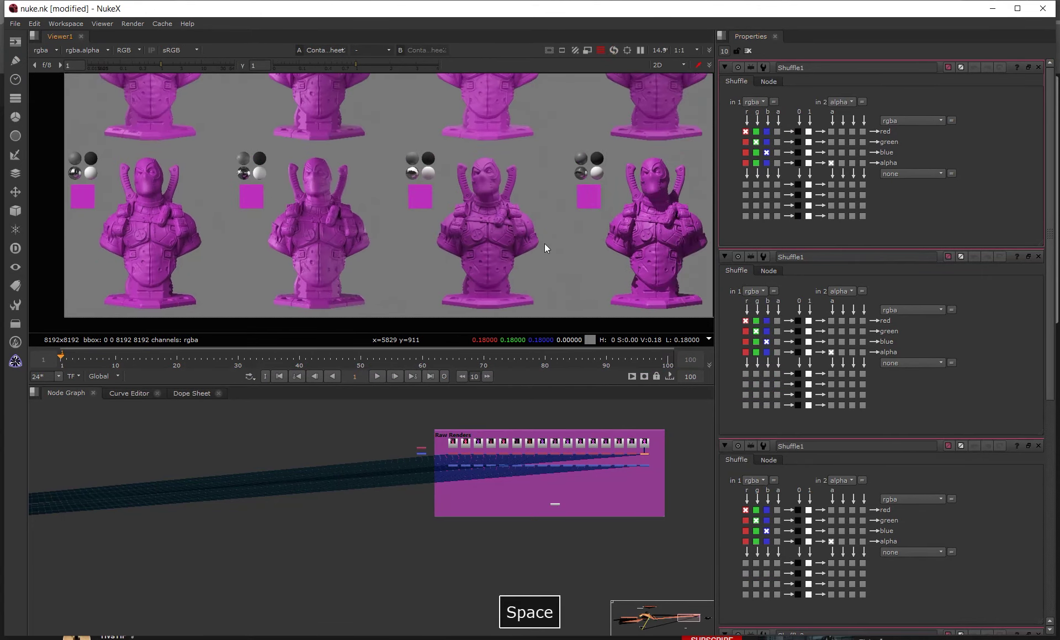
# Review the complete neutralised sheet in full rgba and examine the last two busts of the top row up close.
pyautogui.moveTo(464, 378); pyautogui.dragTo(507, 424, button='middle')
pyautogui.scroll(-2, 535, 356)
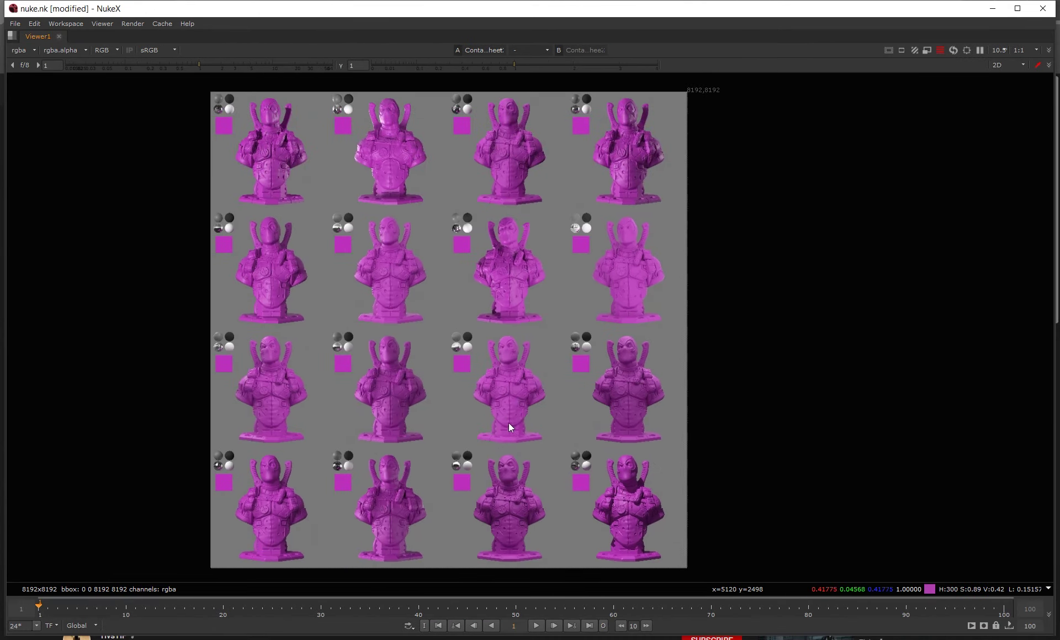
pyautogui.scroll(3, 516, 133)
pyautogui.scroll(1, 518, 134)
pyautogui.moveTo(534, 139); pyautogui.dragTo(498, 247, button='middle')
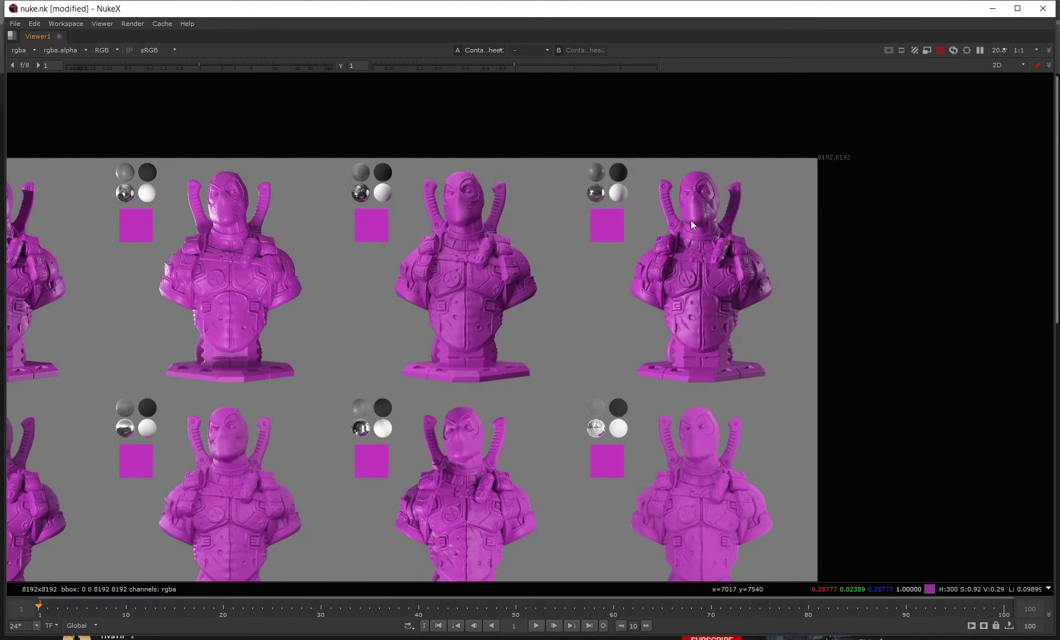
pyautogui.scroll(3, 686, 187)
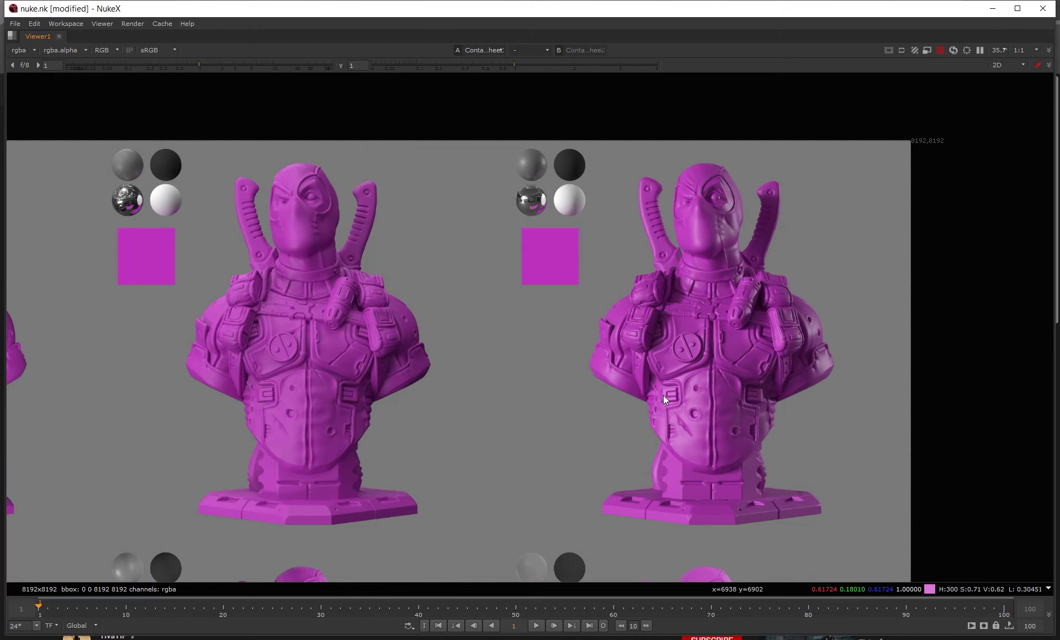
# Compare lighting across the full neutralised sheet and restore the workspace layout with the whole sheet in view.
pyautogui.scroll(-5, 609, 373)
pyautogui.moveTo(513, 332); pyautogui.dragTo(595, 184, button='middle')
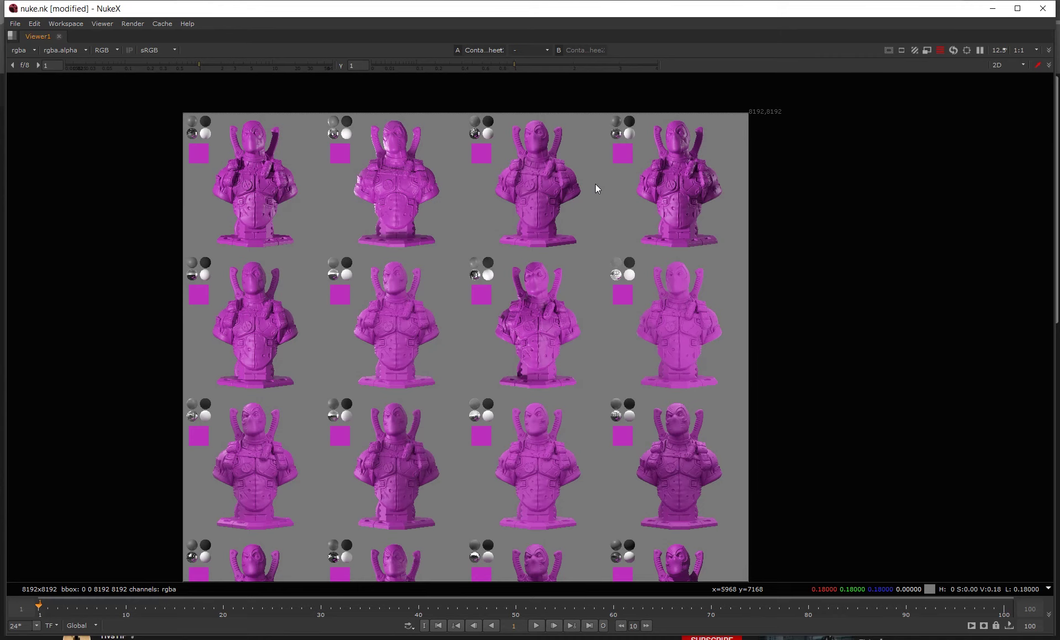
pyautogui.scroll(-3, 515, 191)
pyautogui.moveTo(491, 245); pyautogui.dragTo(545, 251, button='middle')
pyautogui.scroll(1, 520, 266)
pyautogui.press('space')
pyautogui.scroll(-4, 513, 216)
pyautogui.moveTo(511, 216); pyautogui.dragTo(414, 260, button='middle')
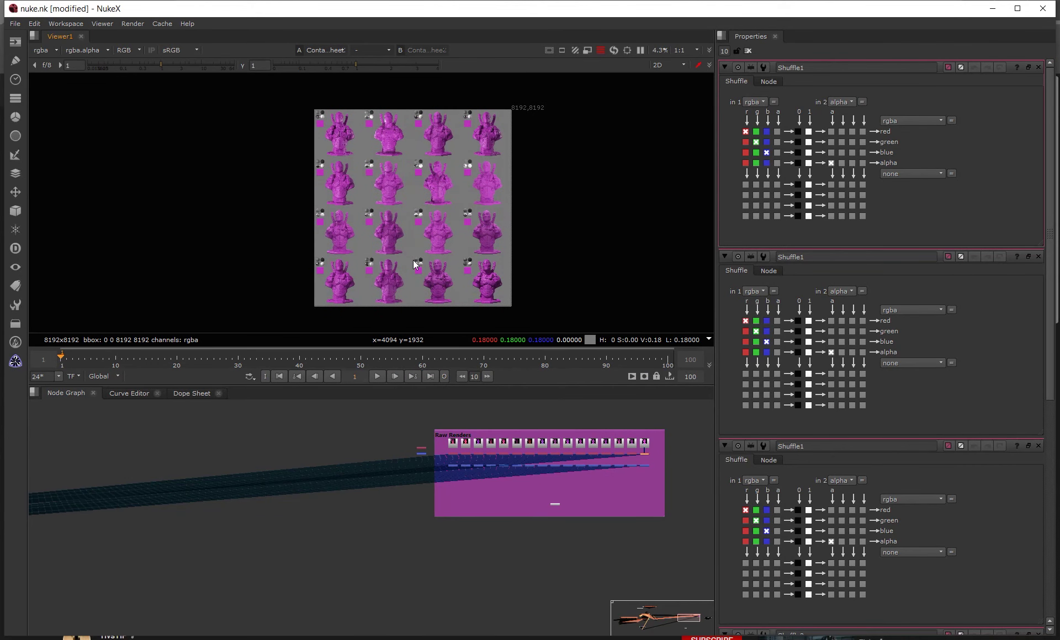